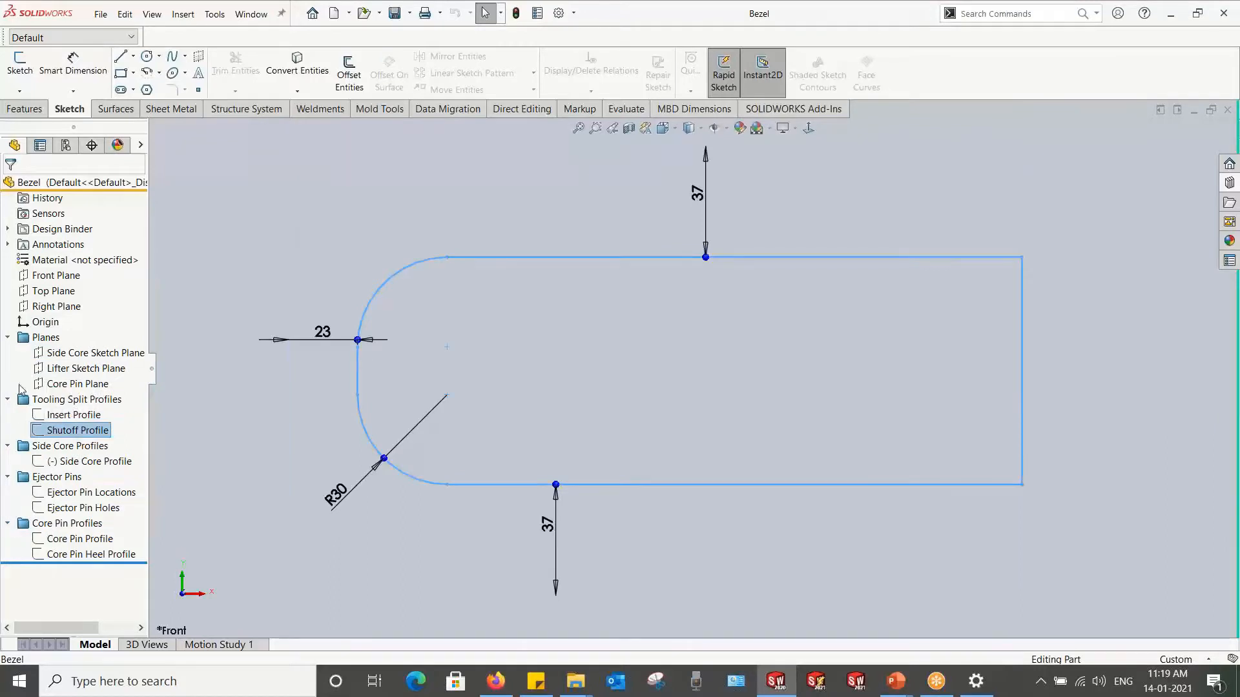
Step: Collapse all the Planes, Tooling Split, Side Core, Ejector Pins and Core Pin folders in the feature tree and clear the sketch selection
left_click(8, 337)
left_click(8, 353)
left_click(7, 368)
left_click(7, 384)
left_click(8, 400)
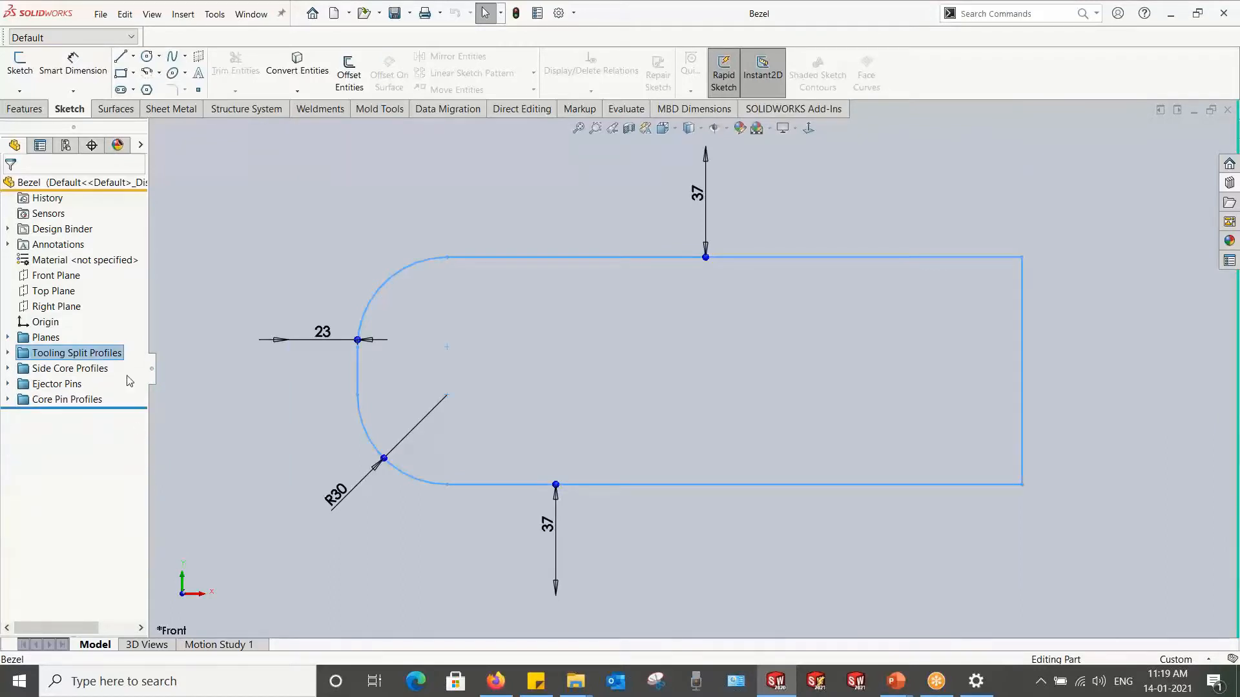
left_click(309, 197)
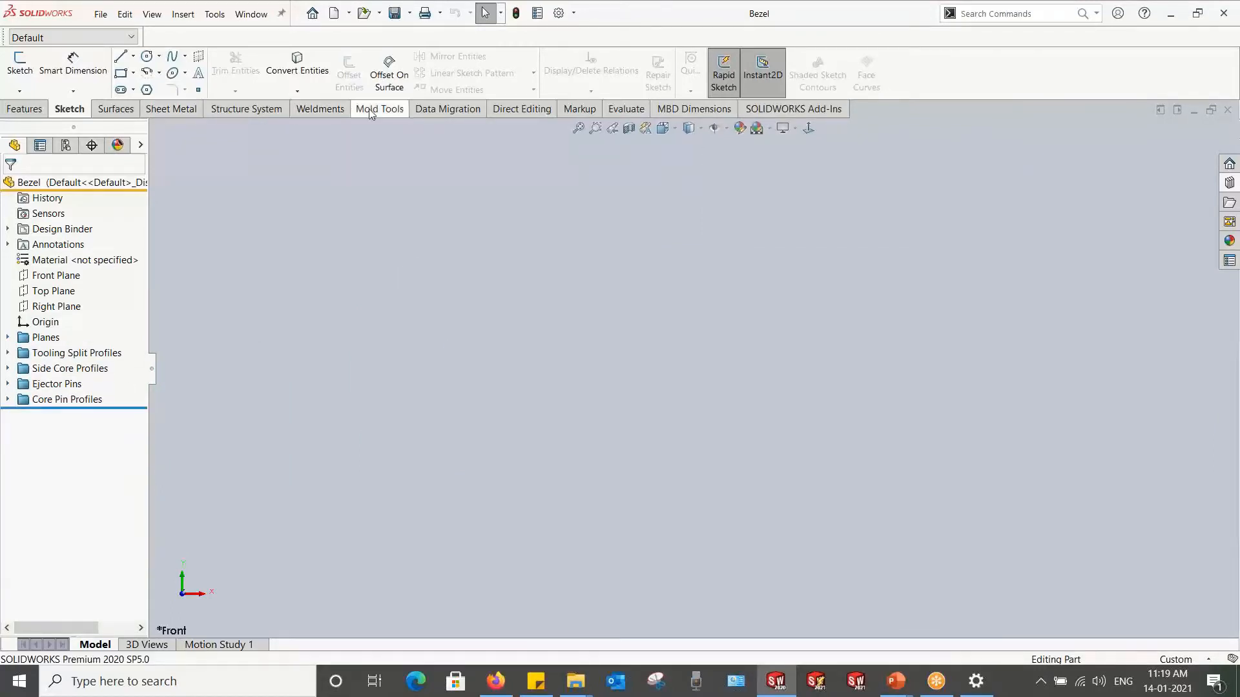
Step: Import the IGES file Door Handle Bezel (Rev A) from the Mold\IGES folder into the part, keeping the general import options
left_click(448, 109)
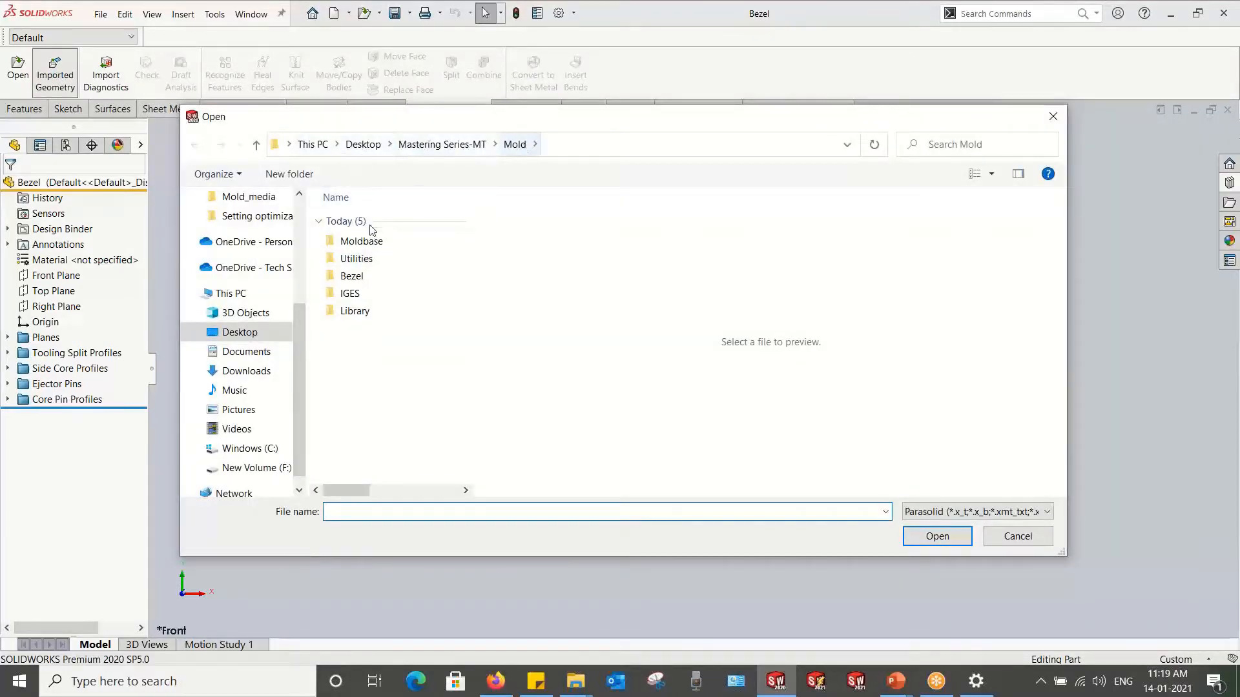
double_click(350, 293)
left_click(983, 512)
left_click(975, 533)
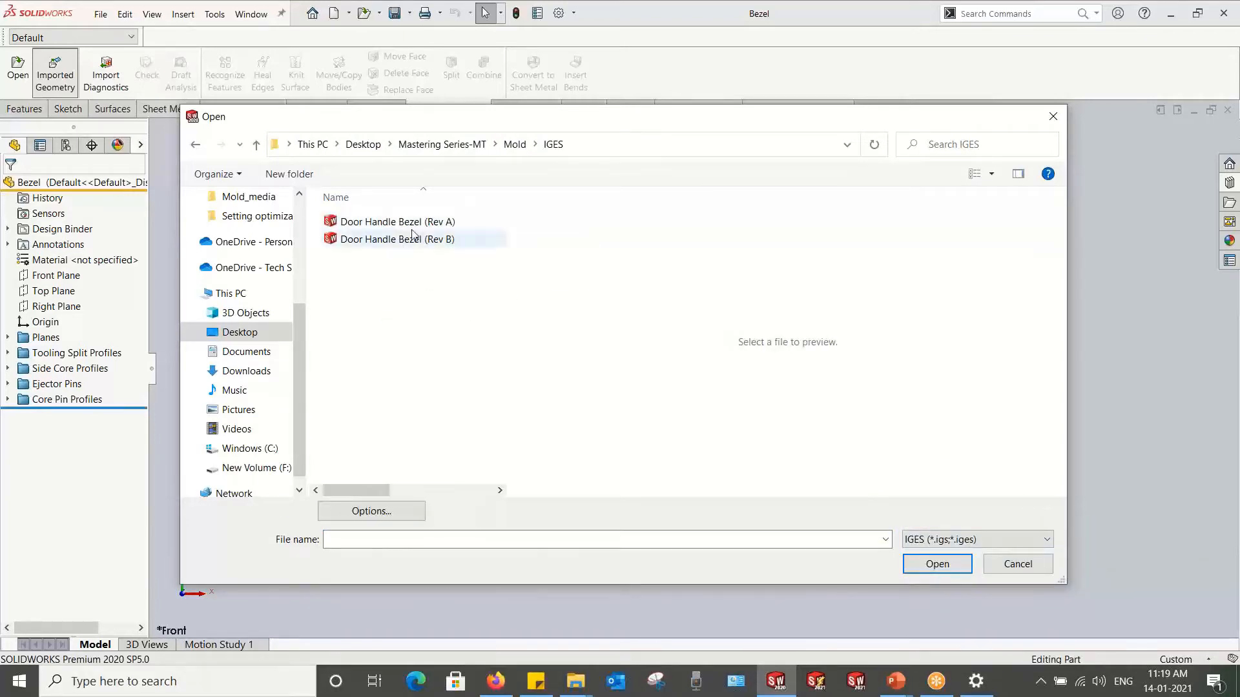
left_click(409, 223)
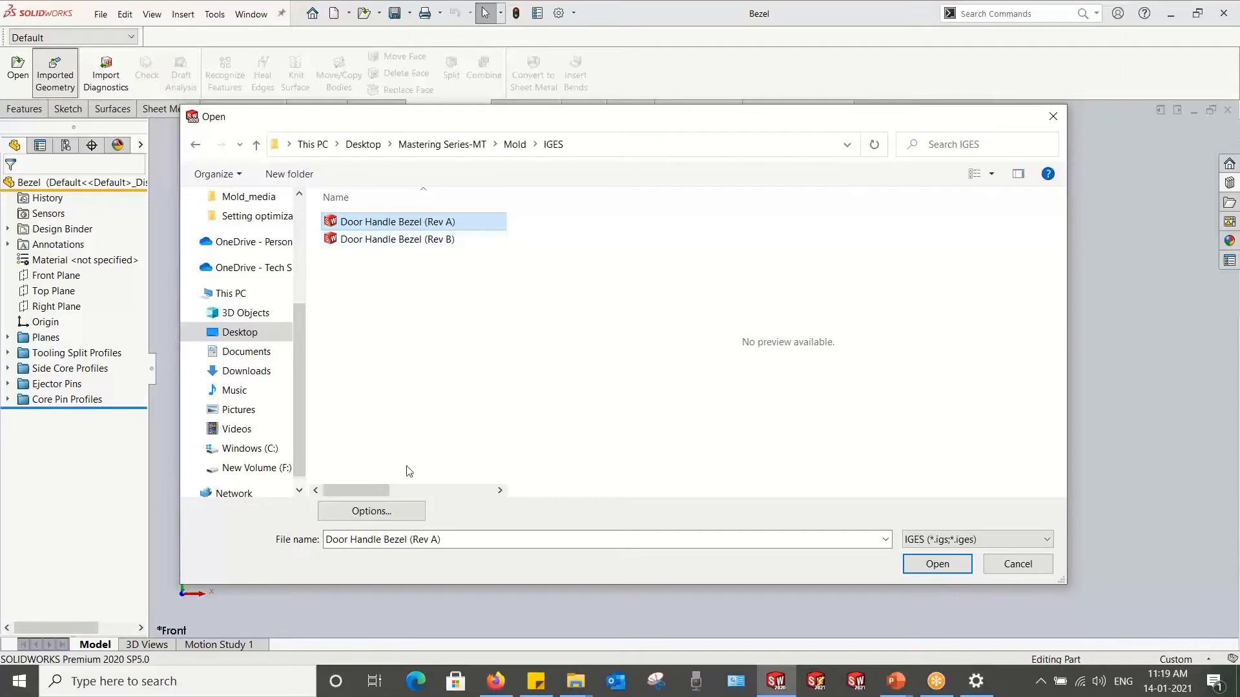
left_click(388, 512)
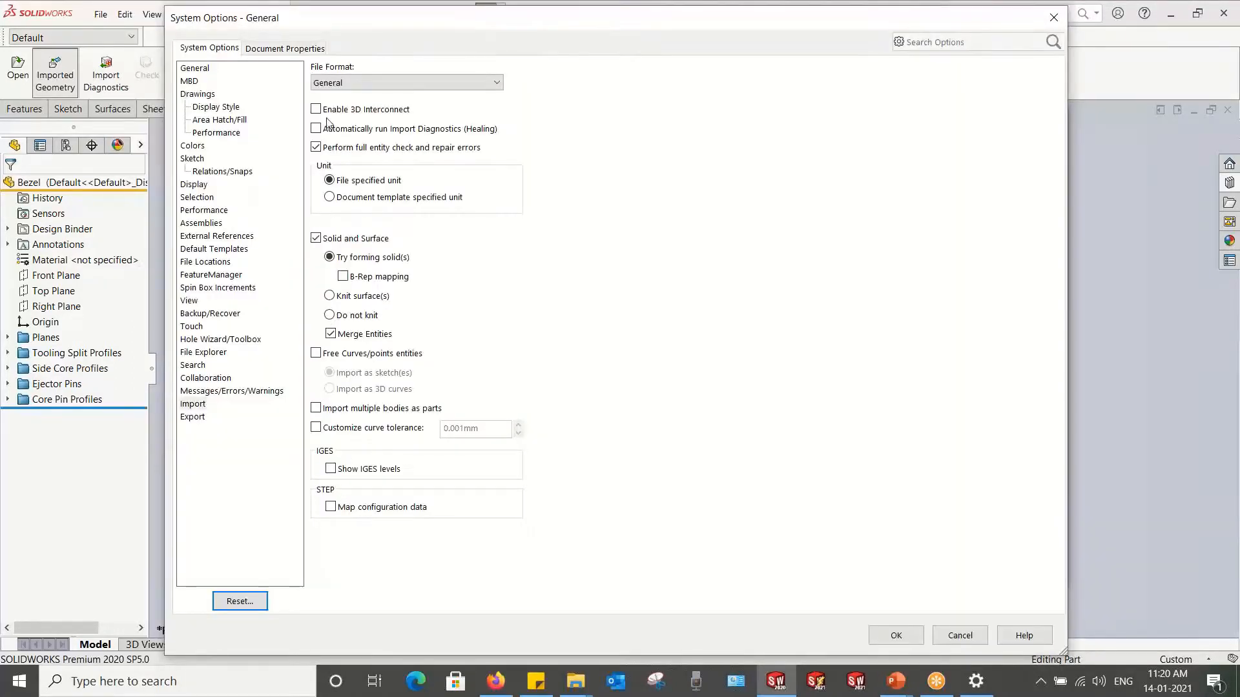
left_click(896, 636)
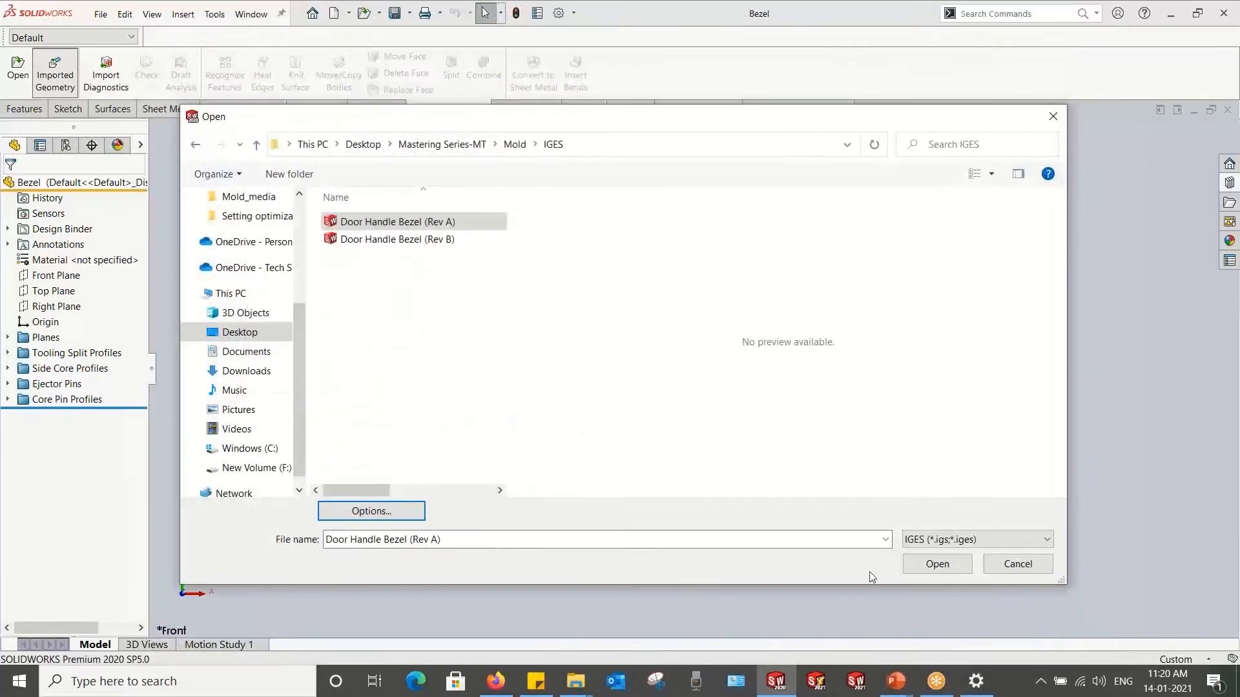
left_click(943, 565)
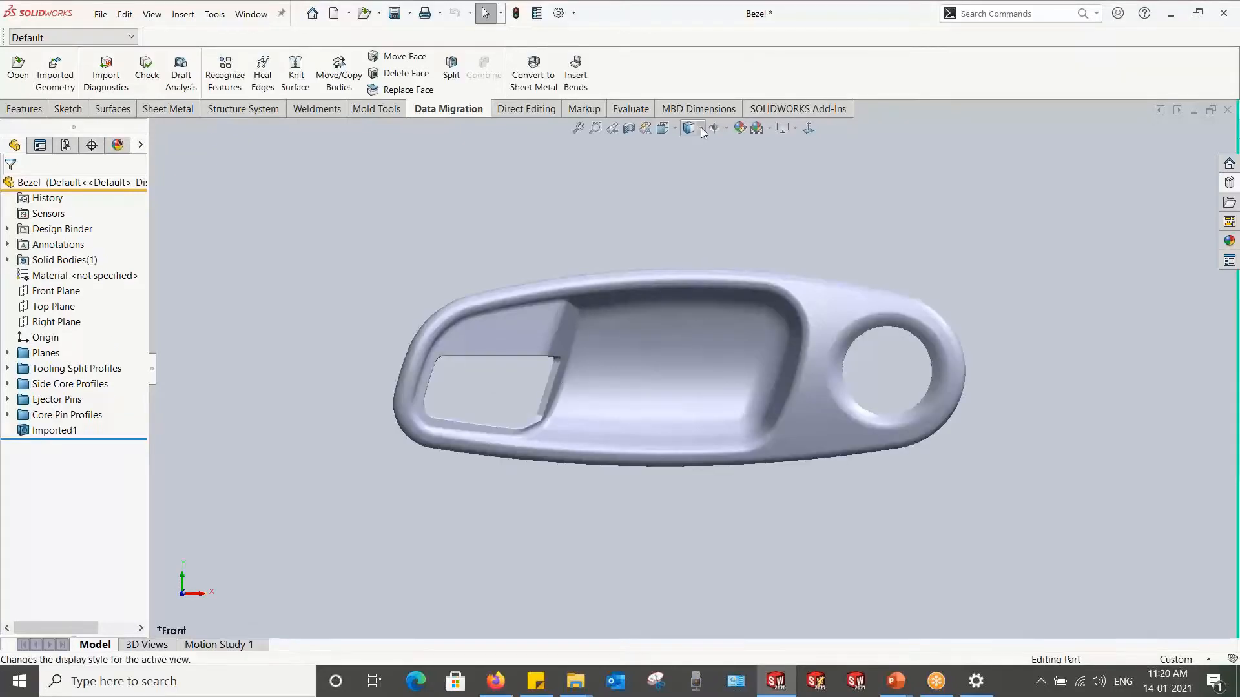
Step: Display the imported bezel shaded with edges and turn it to show its underside
mouse_move(689, 129)
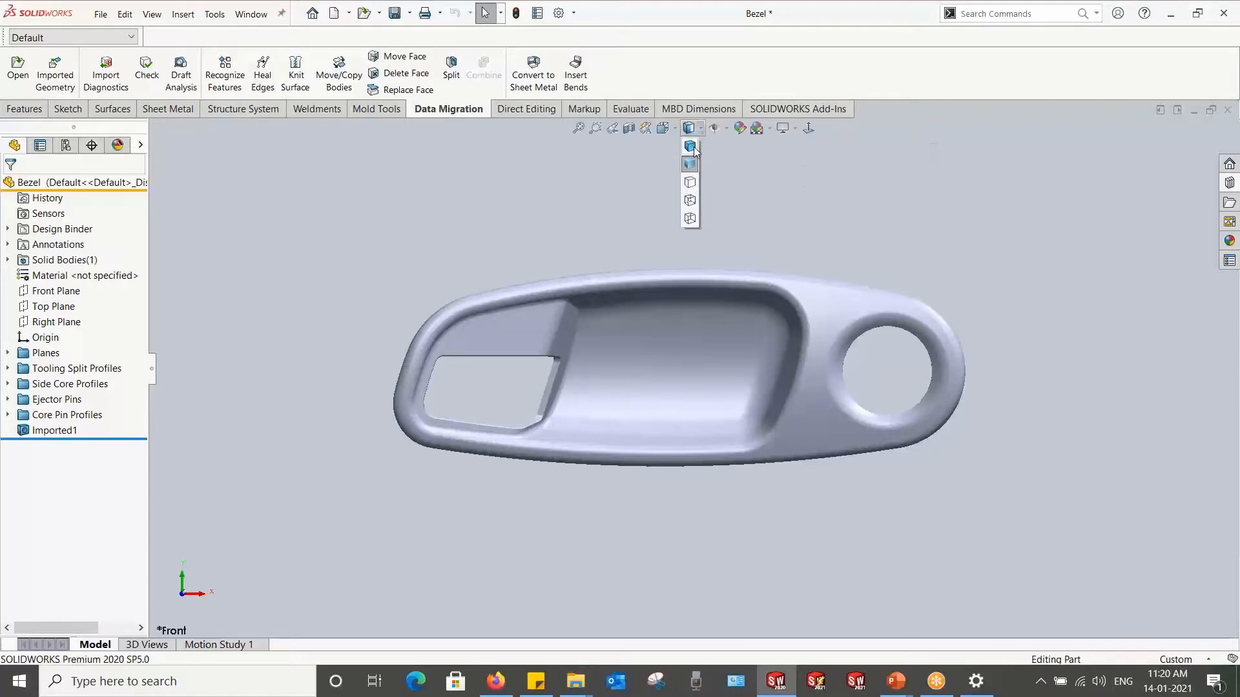
left_click(690, 145)
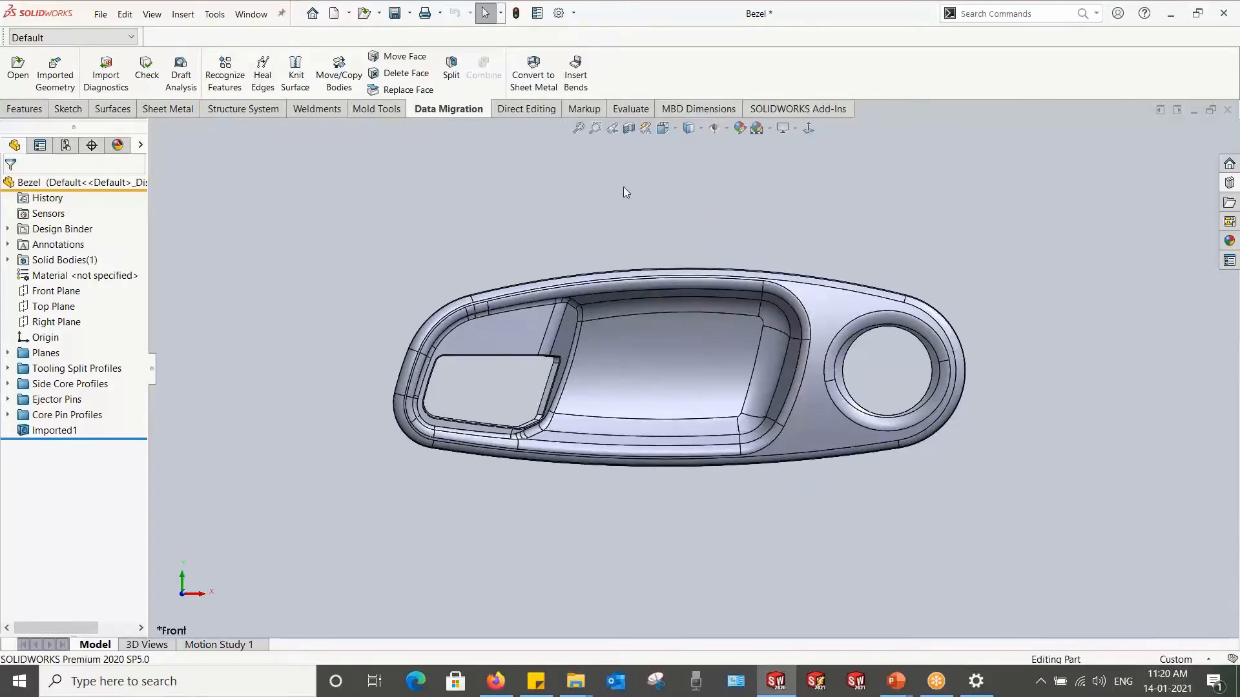
middle_click_drag(634, 197, 708, 191)
left_click(807, 130)
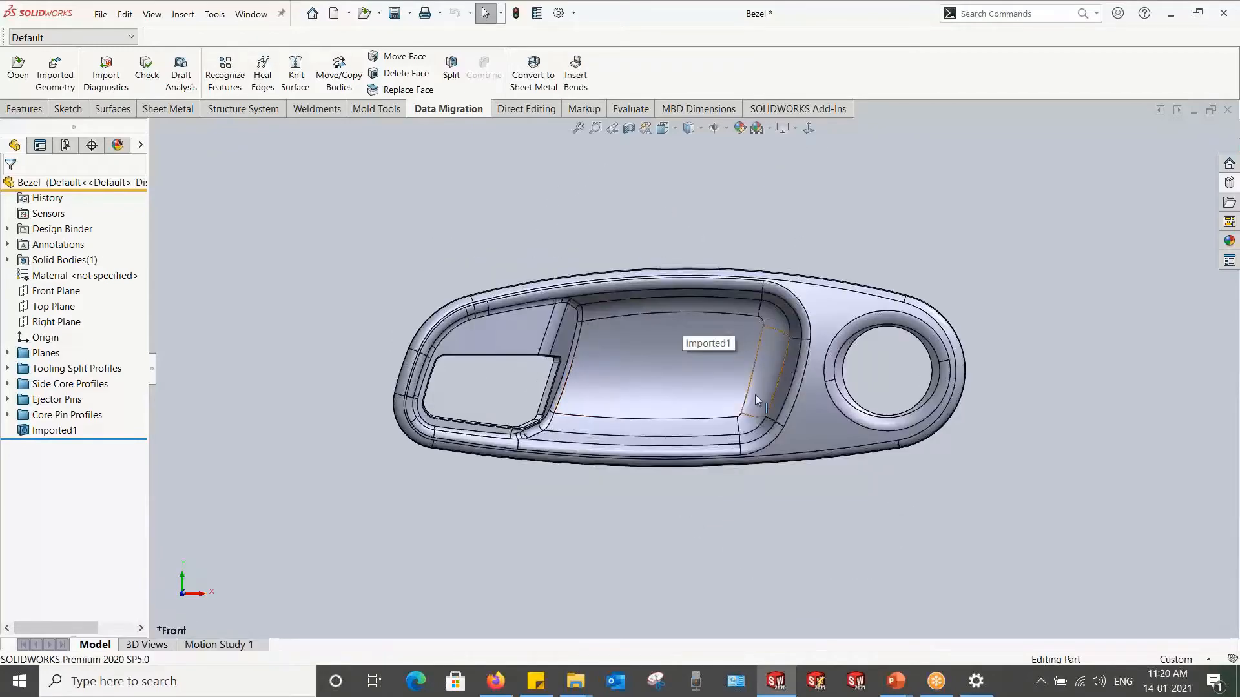
middle_click_drag(724, 318, 811, 443)
scroll(811, 443, "down", 1)
scroll(811, 443, "up", 2)
left_click(529, 110)
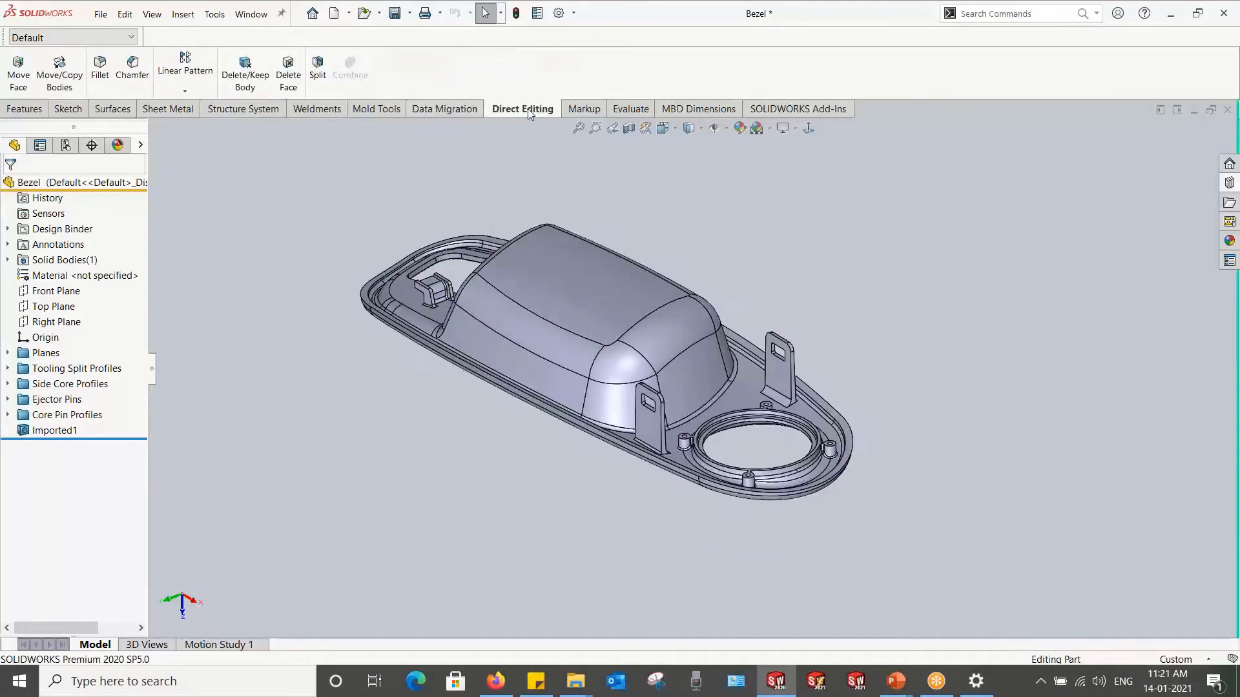
left_click(595, 113)
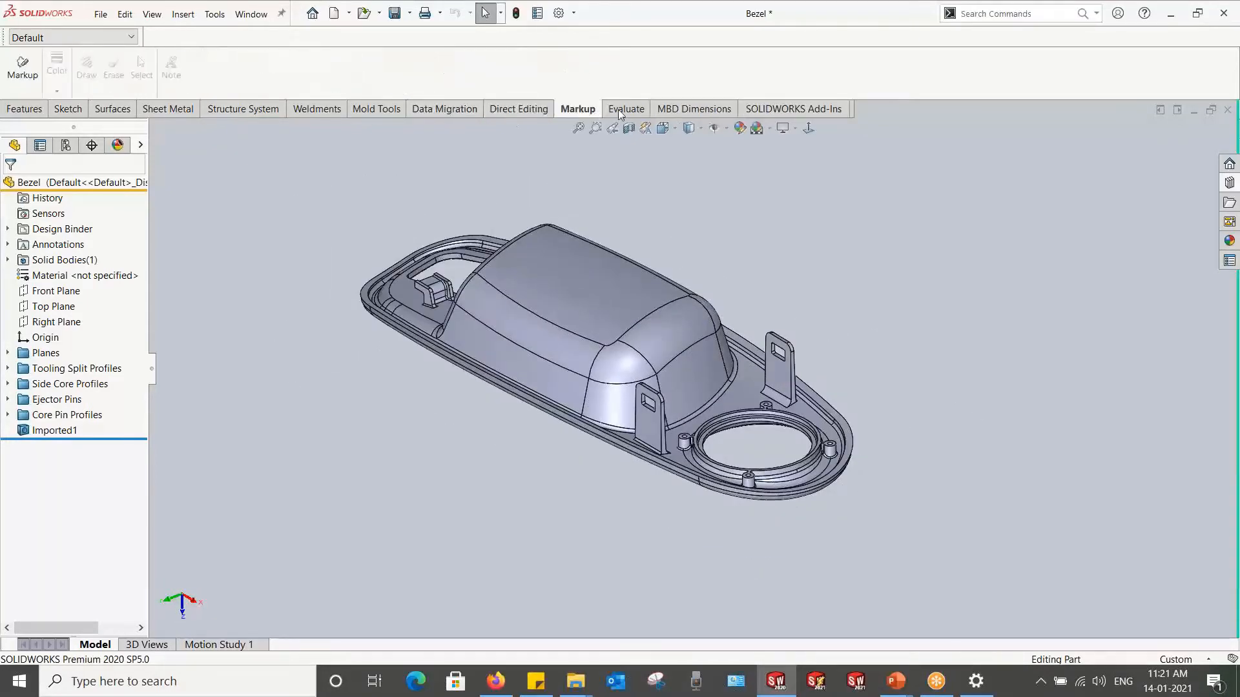
left_click(620, 110)
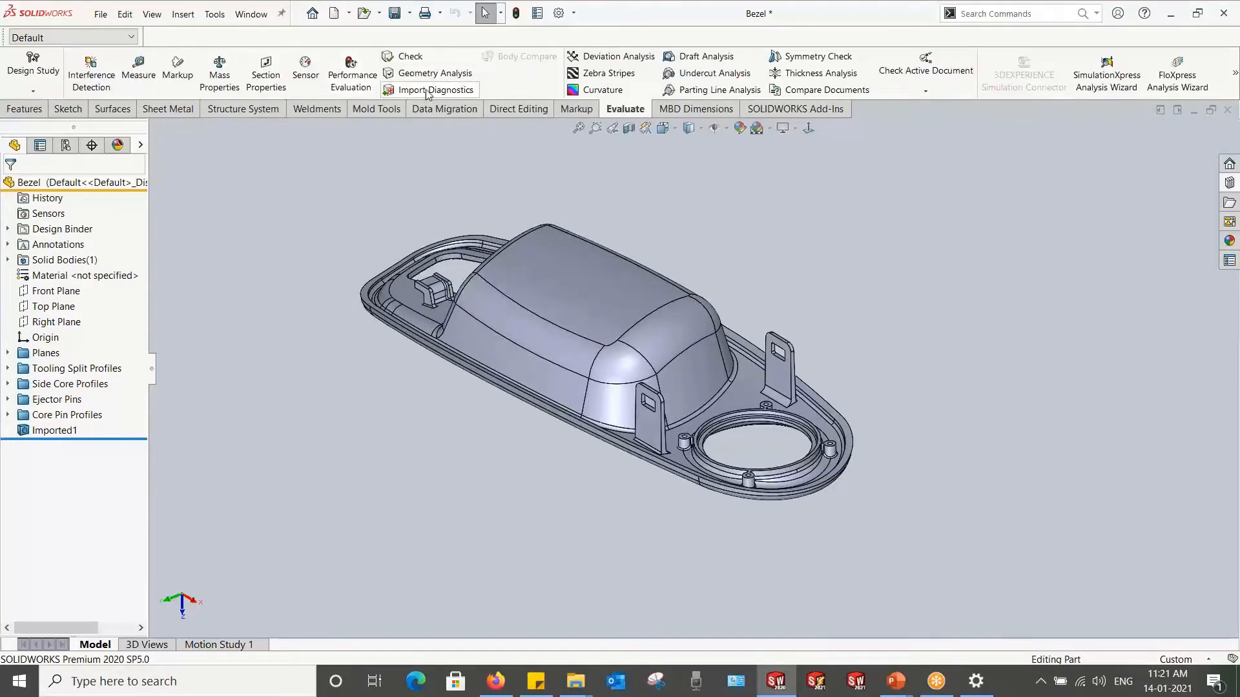
right_click(47, 434)
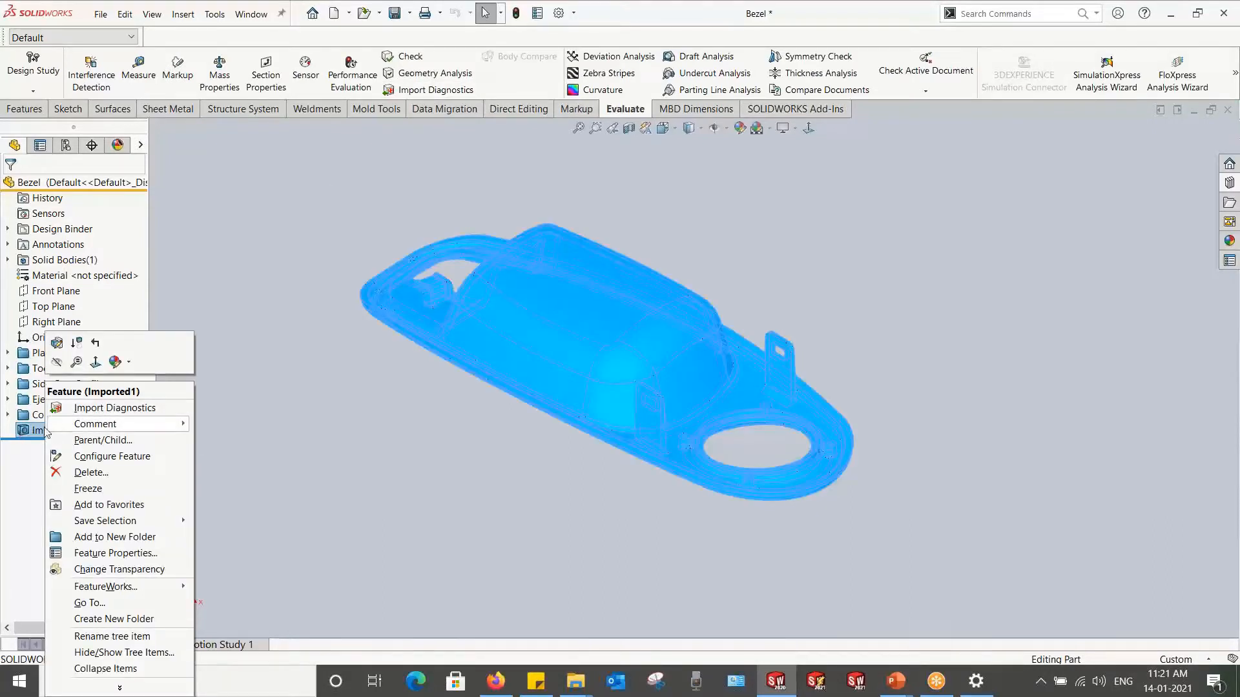
left_click(250, 269)
left_click(510, 111)
left_click(447, 109)
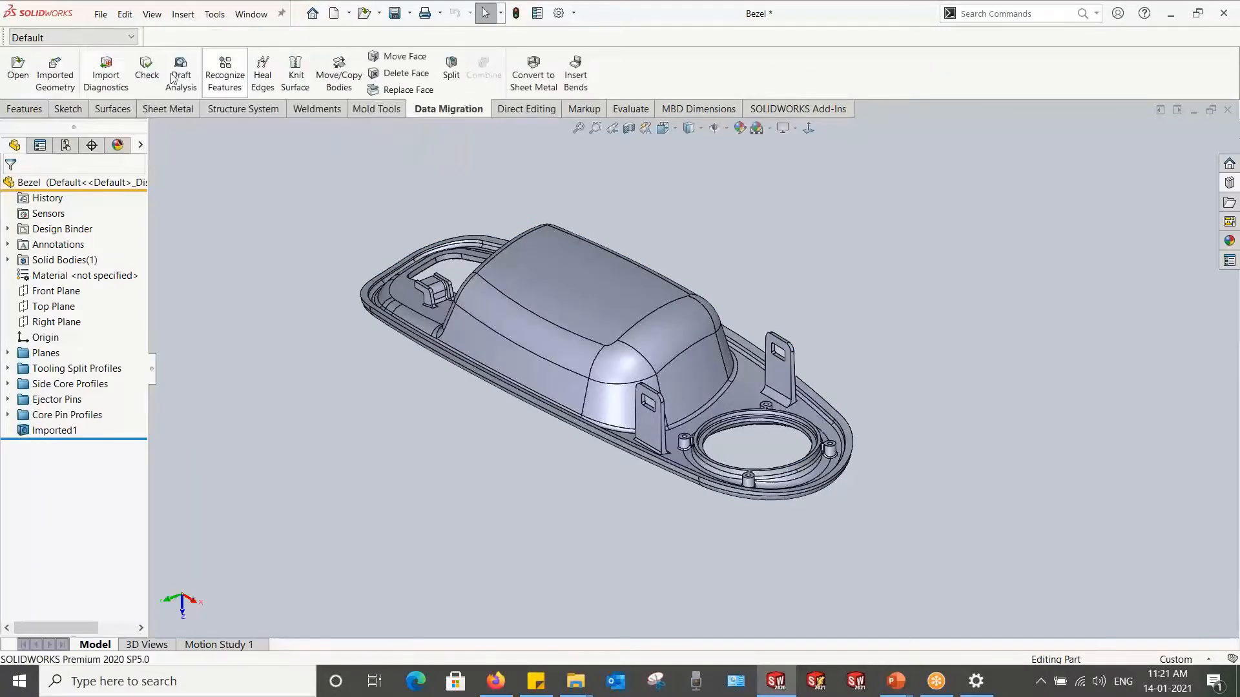
Step: Run Import Diagnostics on the imported body and highlight the listed faulty face on the model
right_click(58, 432)
left_click(284, 407)
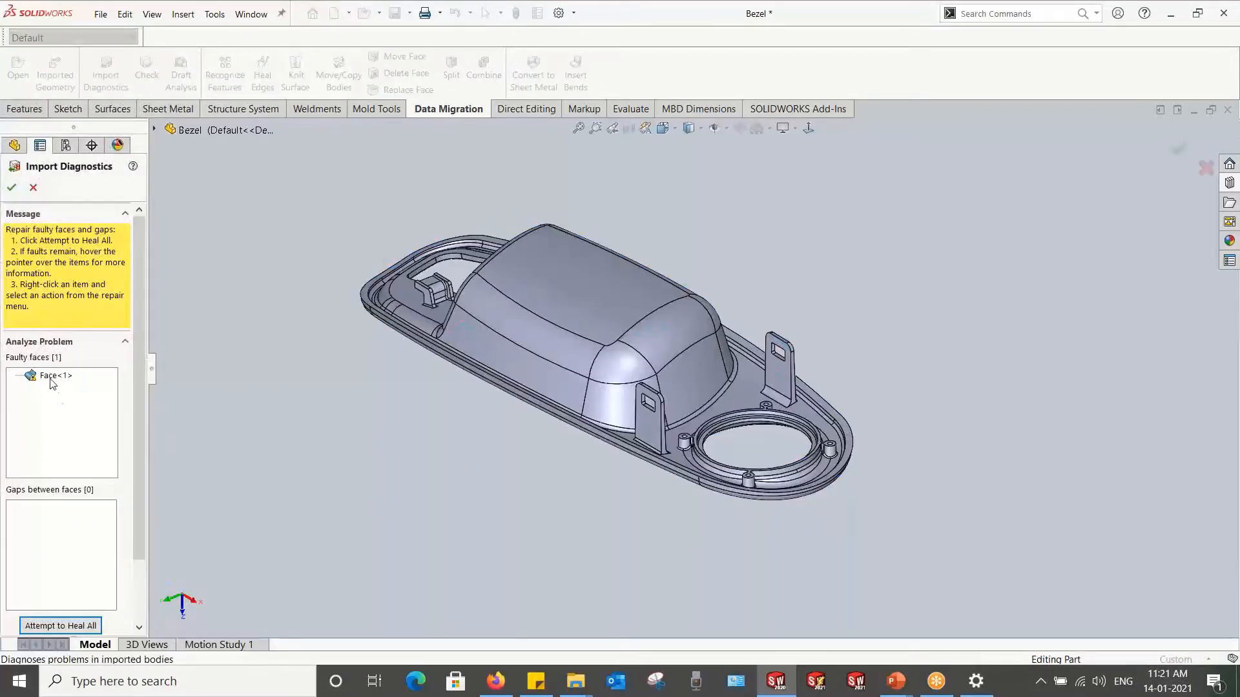
left_click(39, 376)
scroll(731, 436, "down", 5)
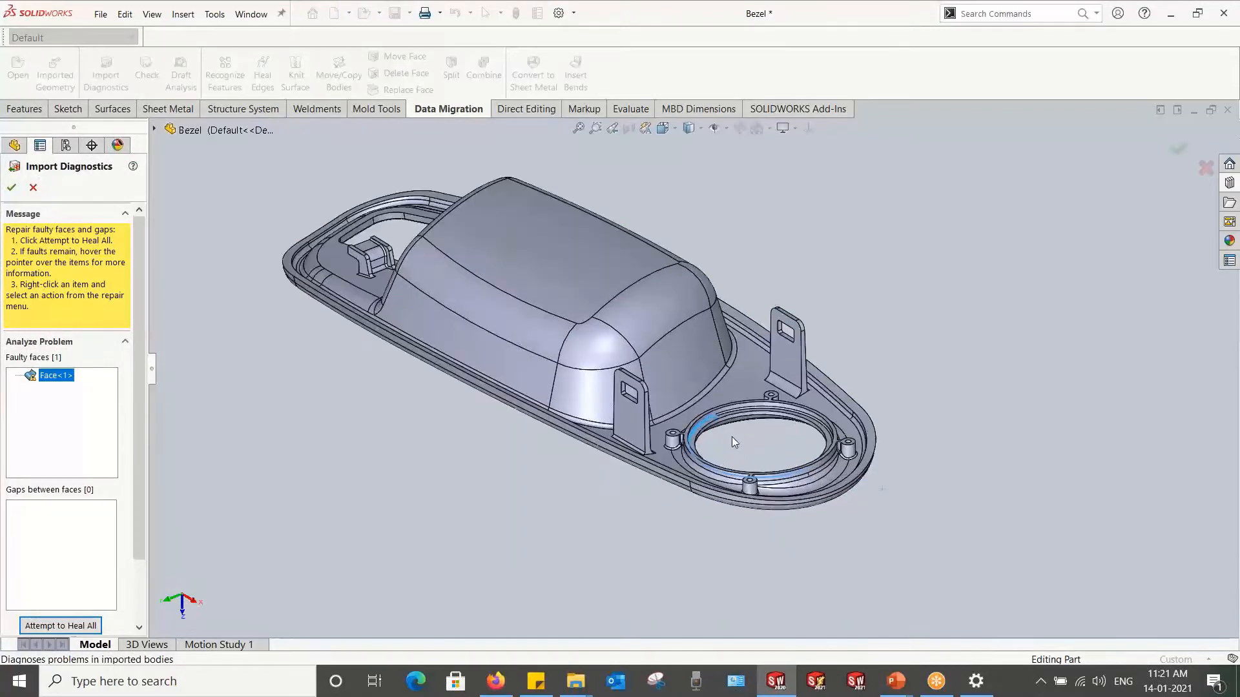
middle_click_drag(731, 436, 132, 522)
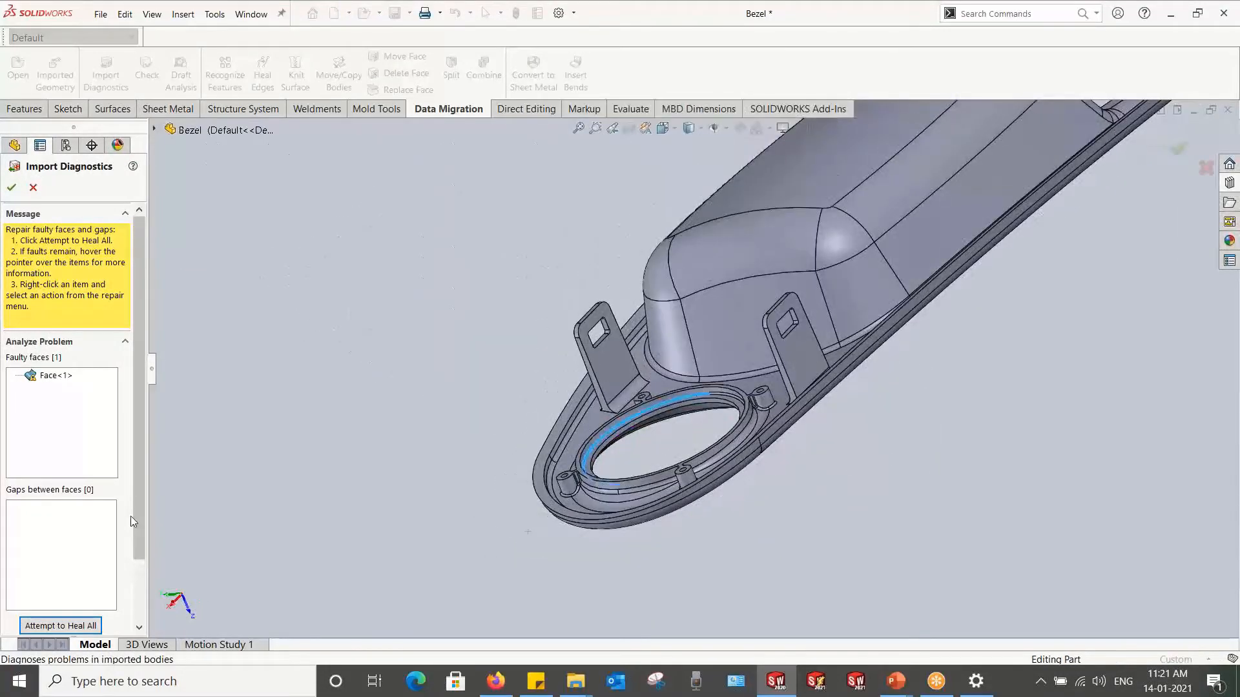
Step: Heal all faulty faces of the imported body and accept the Import Diagnostics
right_click(43, 382)
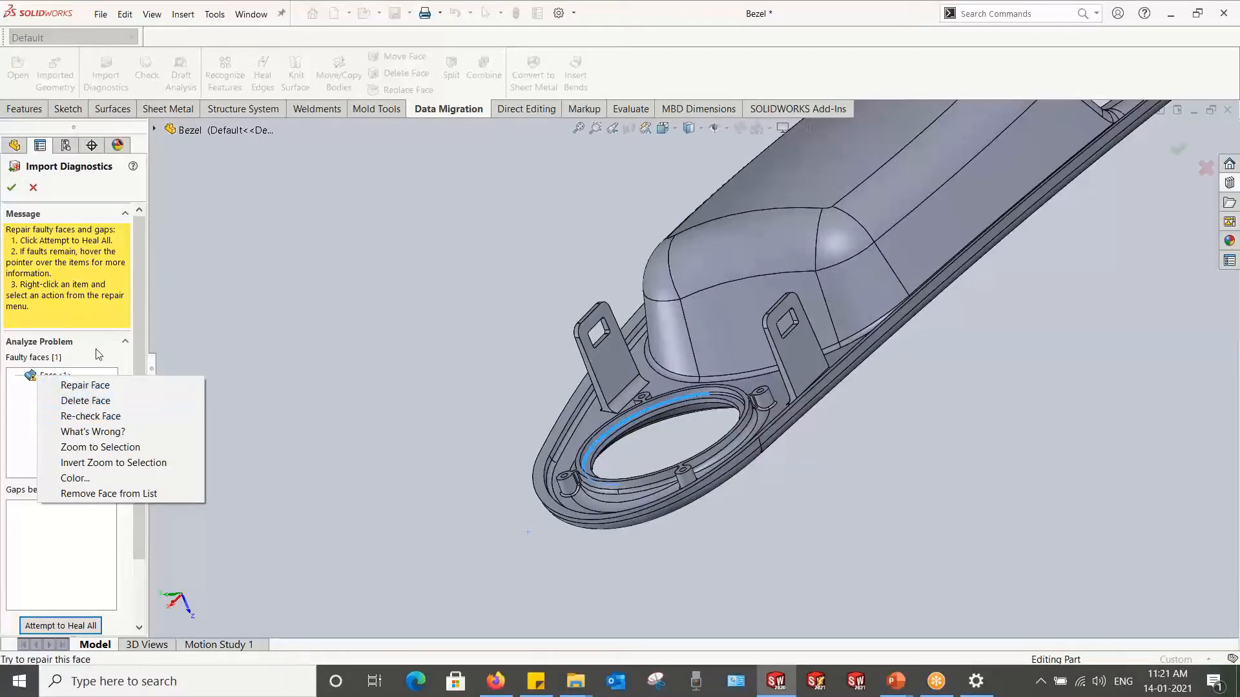
scroll(102, 348, "down", 2)
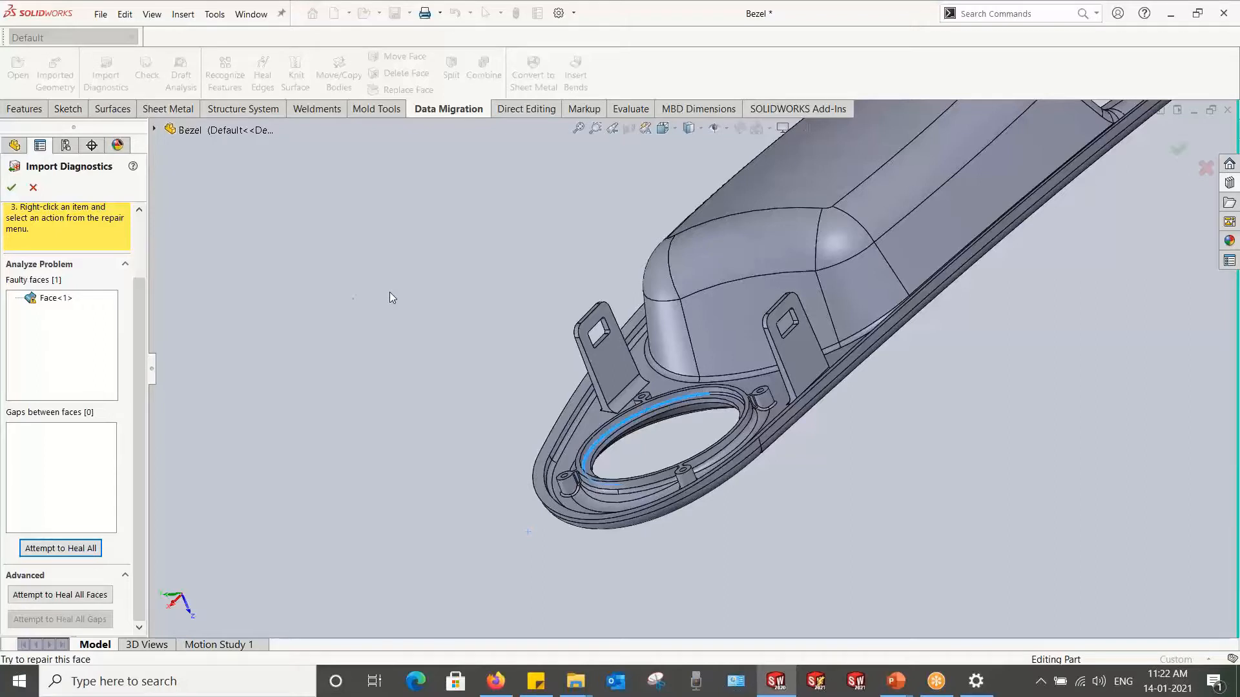
left_click(65, 602)
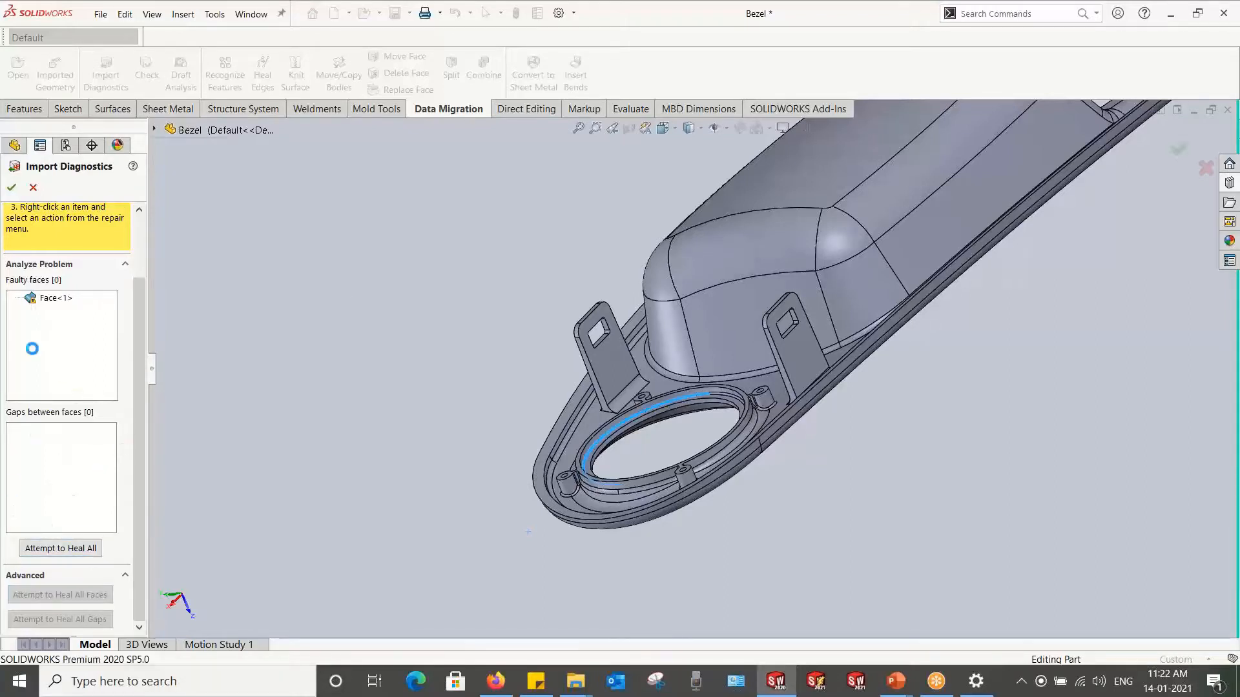
left_click(12, 188)
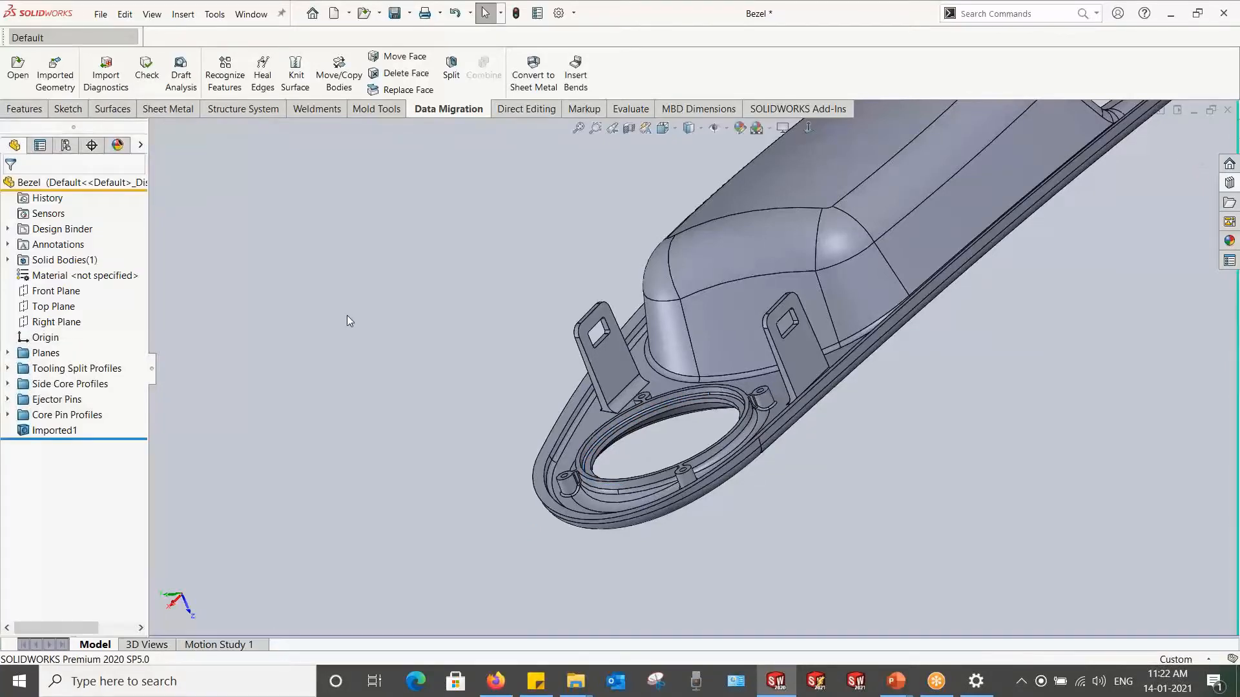
scroll(347, 315, "up", 3)
middle_click_drag(600, 278, 859, 241)
Step: Switch to the PowerPoint slide show and advance to the Undercut analysis (optional) slide
key("alt+Tab")
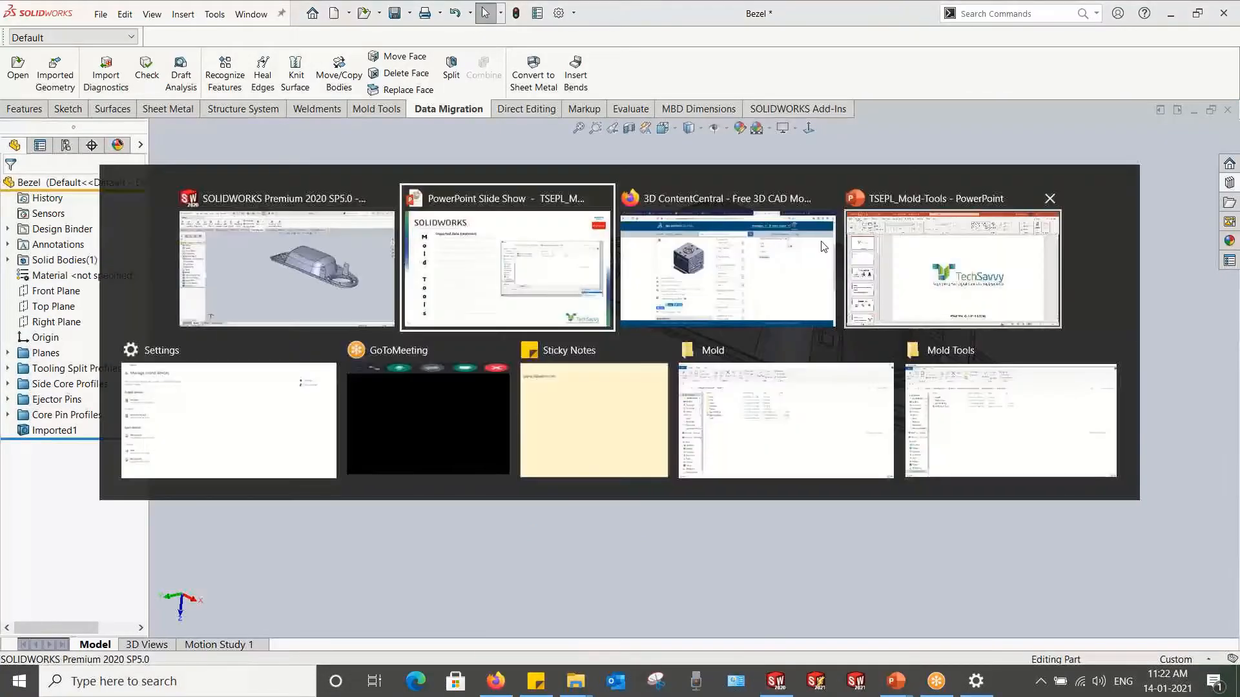
key("Right")
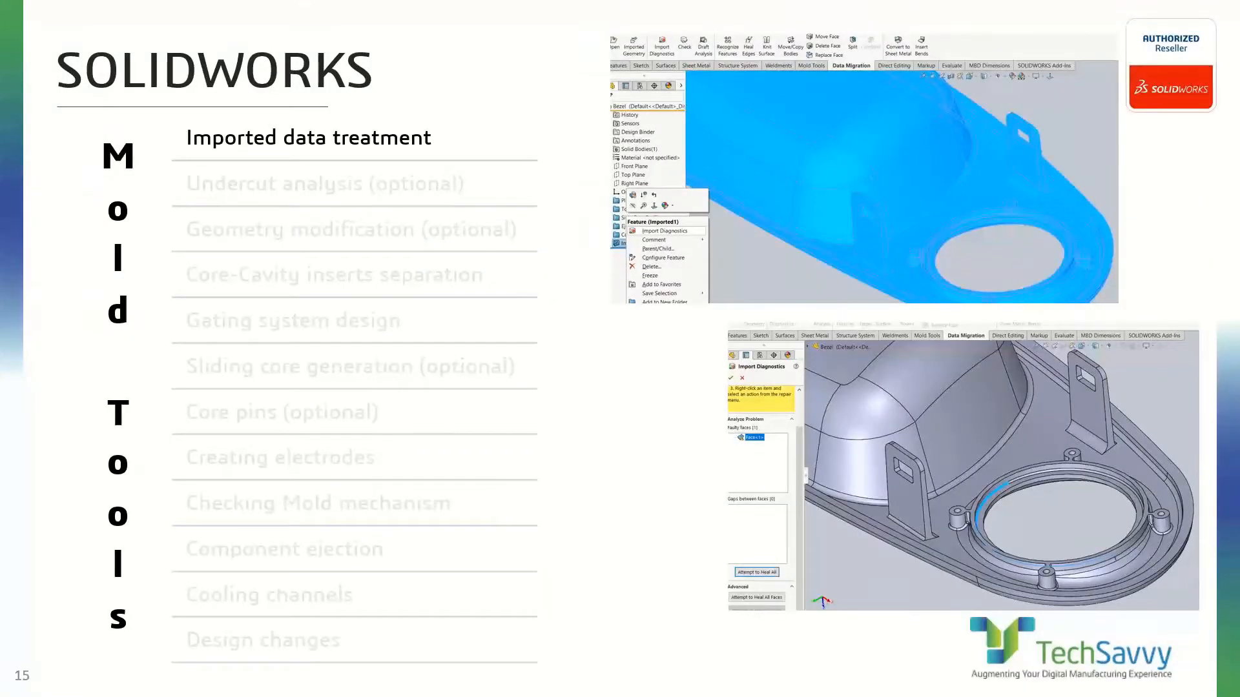
key("Right")
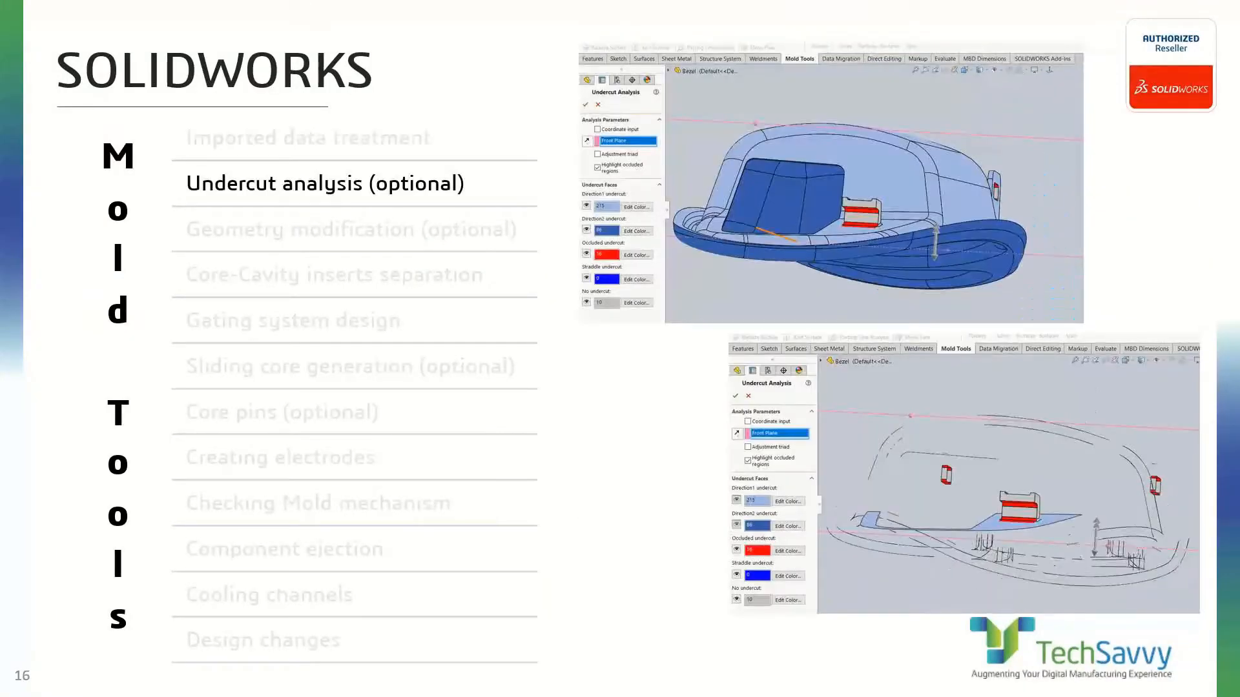
Step: Return to SOLIDWORKS and run an Undercut Analysis on the bezel using the Front Plane as the pull direction
key("alt+Tab")
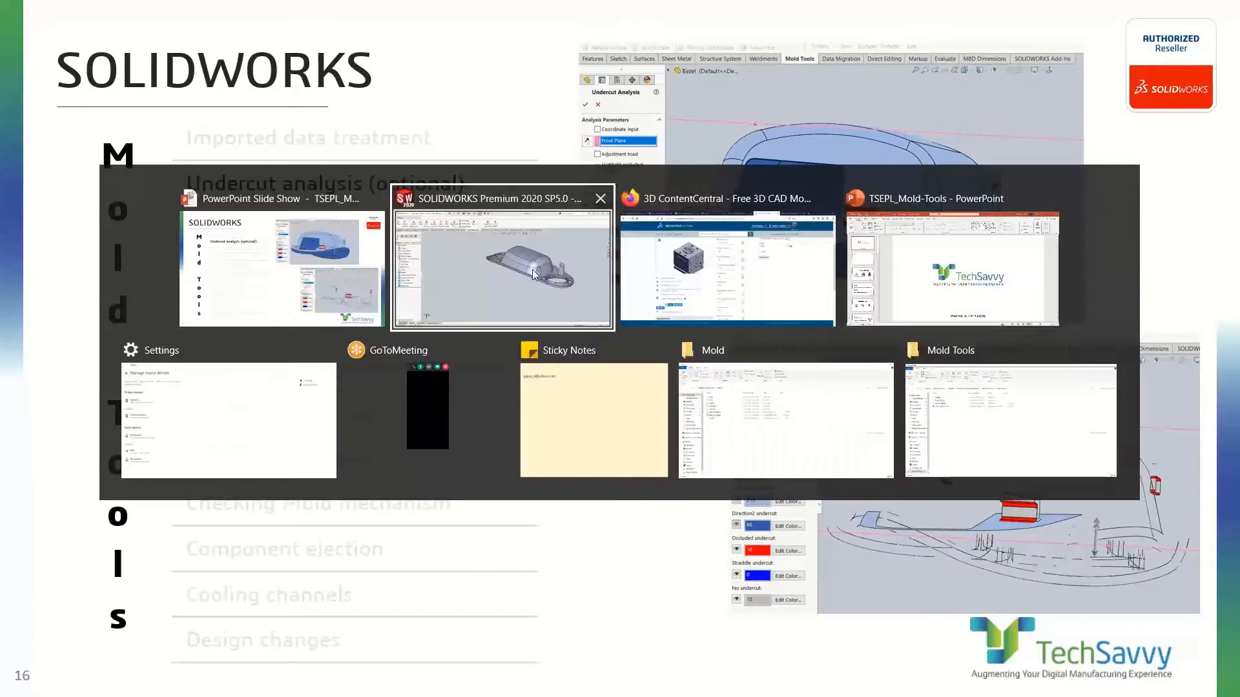
mouse_move(763, 310)
middle_mouse_down()
mouse_move(759, 359)
mouse_move(785, 303)
middle_mouse_up()
left_click(60, 293)
scroll(614, 421, "up", 1)
mouse_move(614, 423)
middle_mouse_down()
mouse_move(683, 381)
mouse_move(618, 386)
mouse_move(623, 434)
middle_mouse_up()
left_click(378, 111)
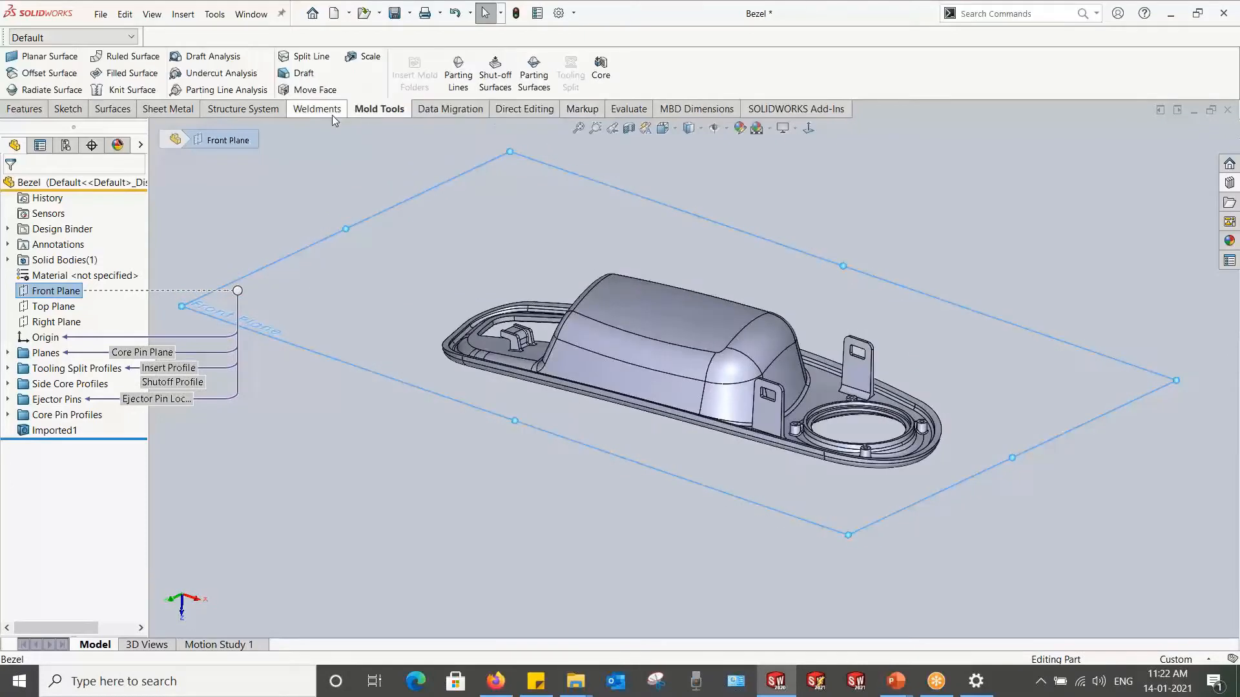
left_click(210, 74)
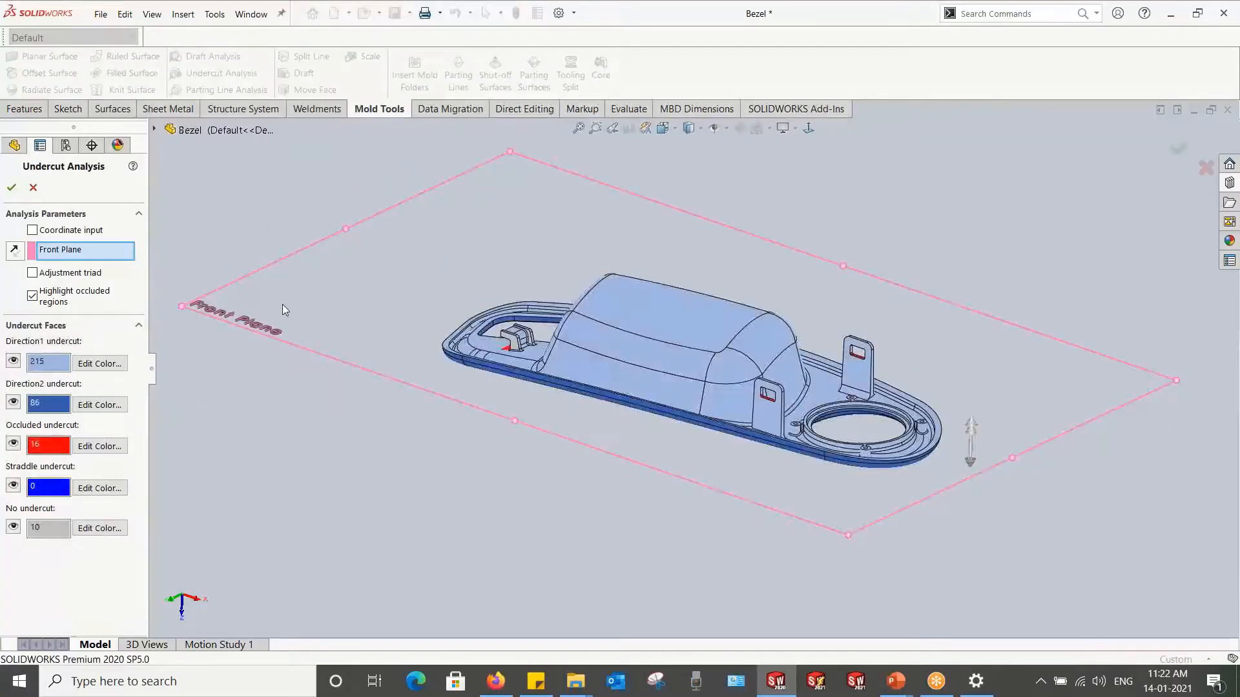
Step: Inspect the colour-coded undercuts around the bezel and hide the Direction1 and Direction2 undercut faces
middle_click_drag(643, 196, 642, 336)
scroll(862, 362, "down", 5)
mouse_move(862, 361)
middle_mouse_down()
mouse_move(856, 319)
mouse_move(932, 396)
mouse_move(897, 343)
mouse_move(857, 363)
middle_mouse_up()
scroll(872, 382, "up", 6)
scroll(552, 442, "down", 3)
middle_click_drag(552, 442, 466, 474)
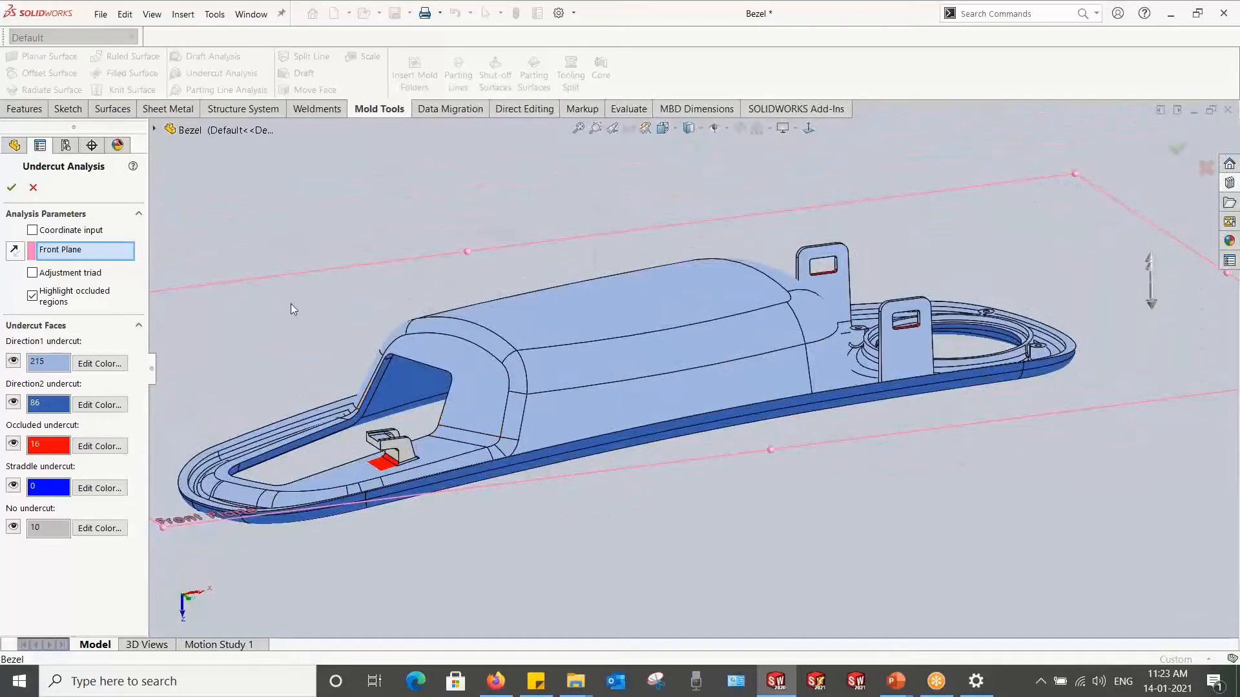
left_click(13, 401)
left_click(13, 361)
Step: Examine the occluded undercut faces at the clip and in the two tab windows, and cancel the Undercut Analysis
scroll(173, 457, "down", 5)
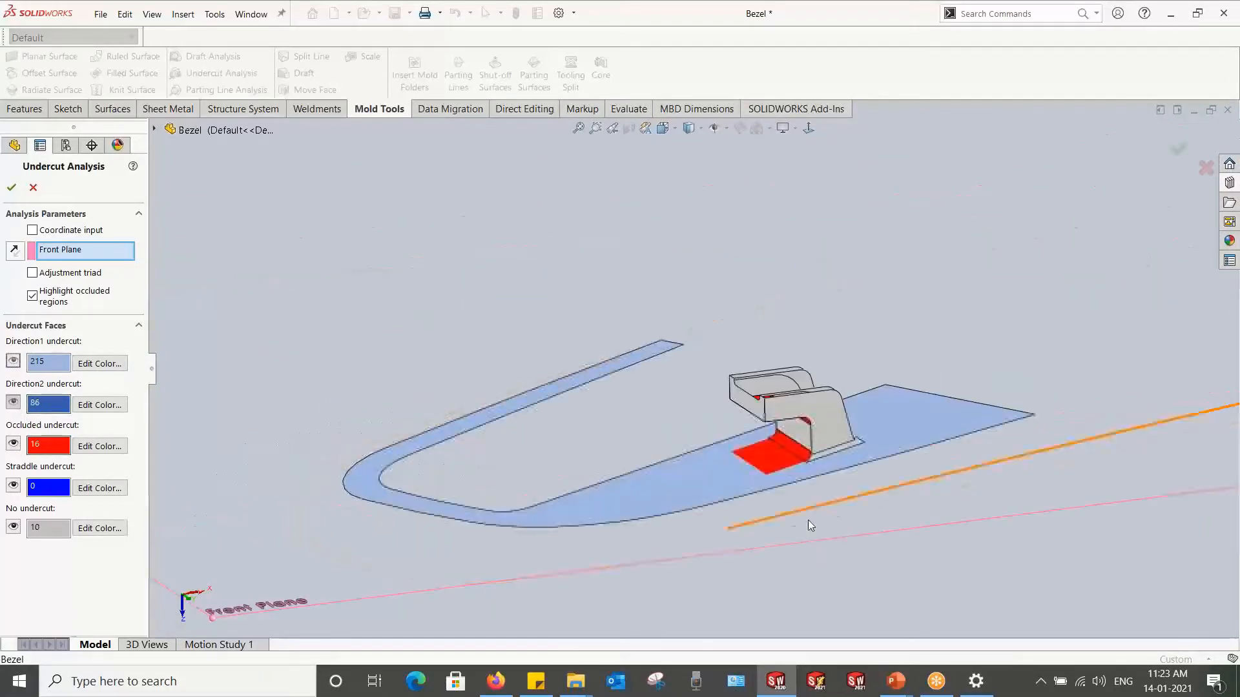
scroll(780, 396, "down", 2)
middle_click_drag(780, 395, 839, 303)
scroll(852, 310, "up", 2)
middle_click_drag(1025, 352, 801, 391)
scroll(699, 368, "up", 2)
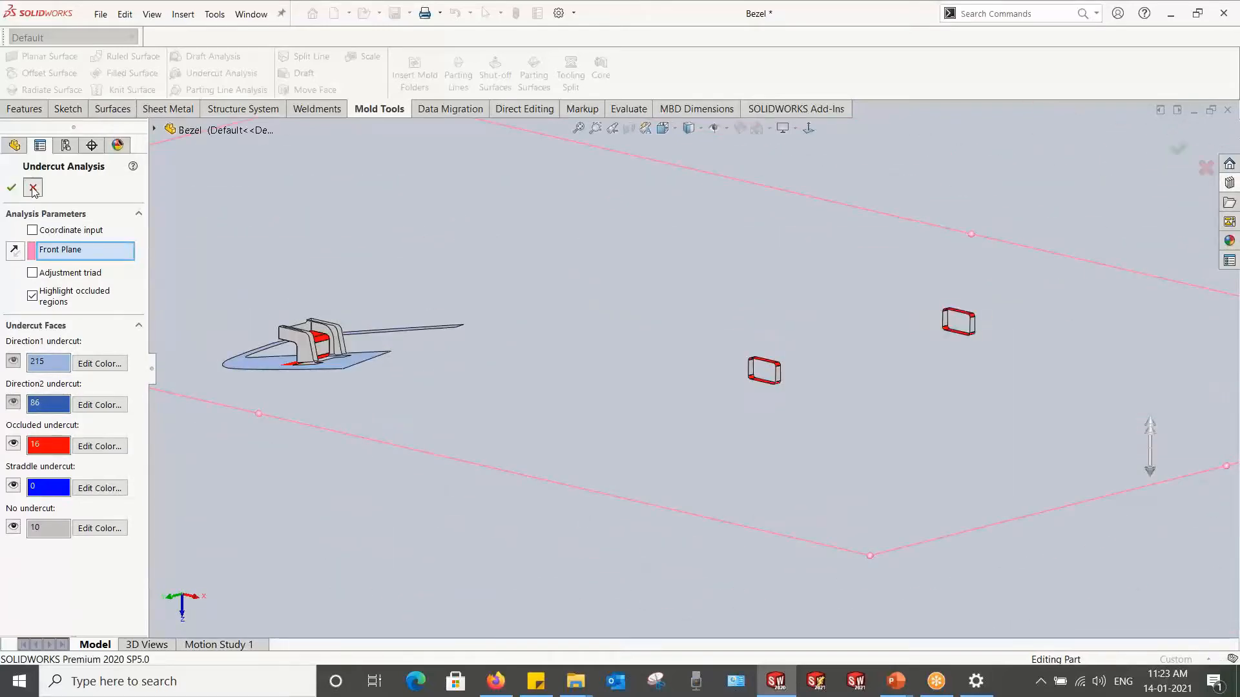
left_click(33, 188)
scroll(776, 479, "up", 2)
middle_click_drag(776, 478, 728, 502)
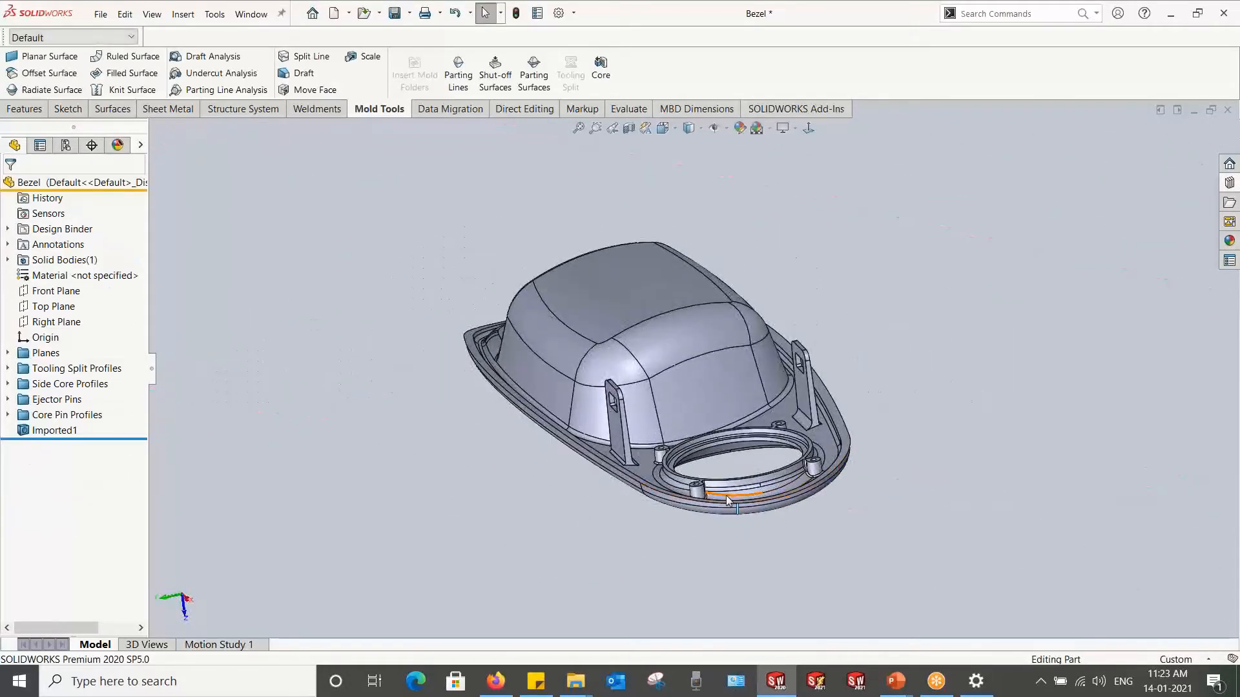
Step: Switch to the PowerPoint slide show and advance to the Geometry modification (optional) slide
key("alt+Tab")
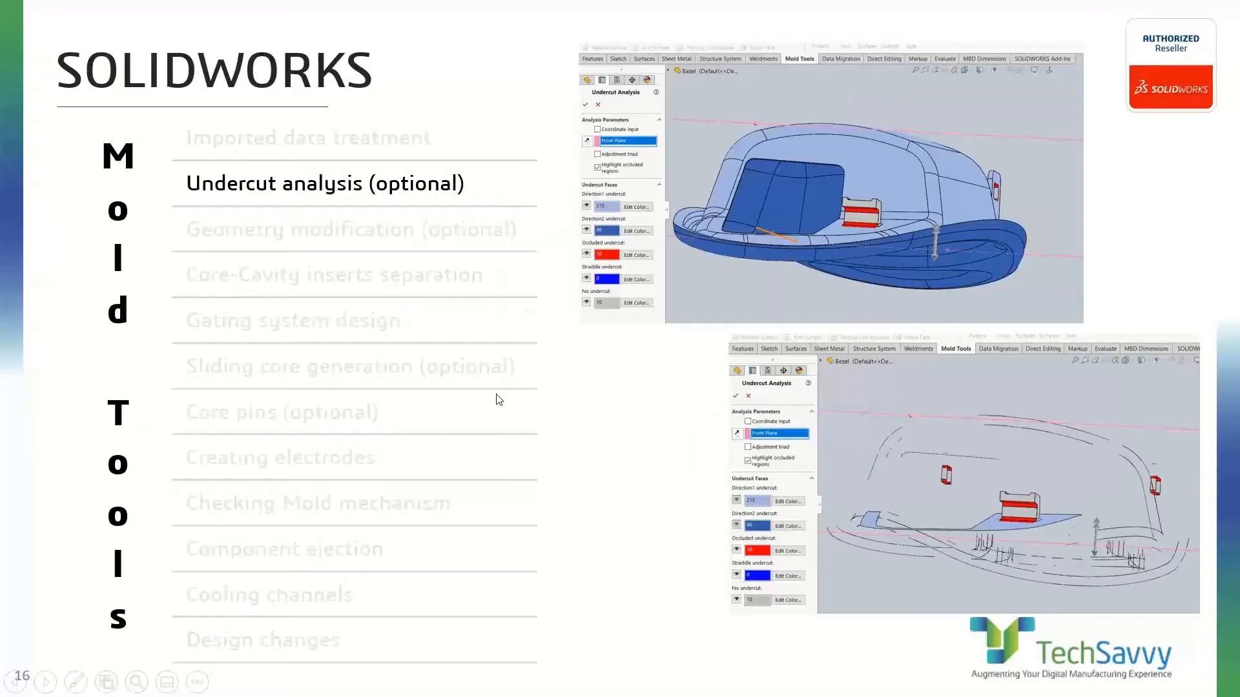
left_click(499, 400)
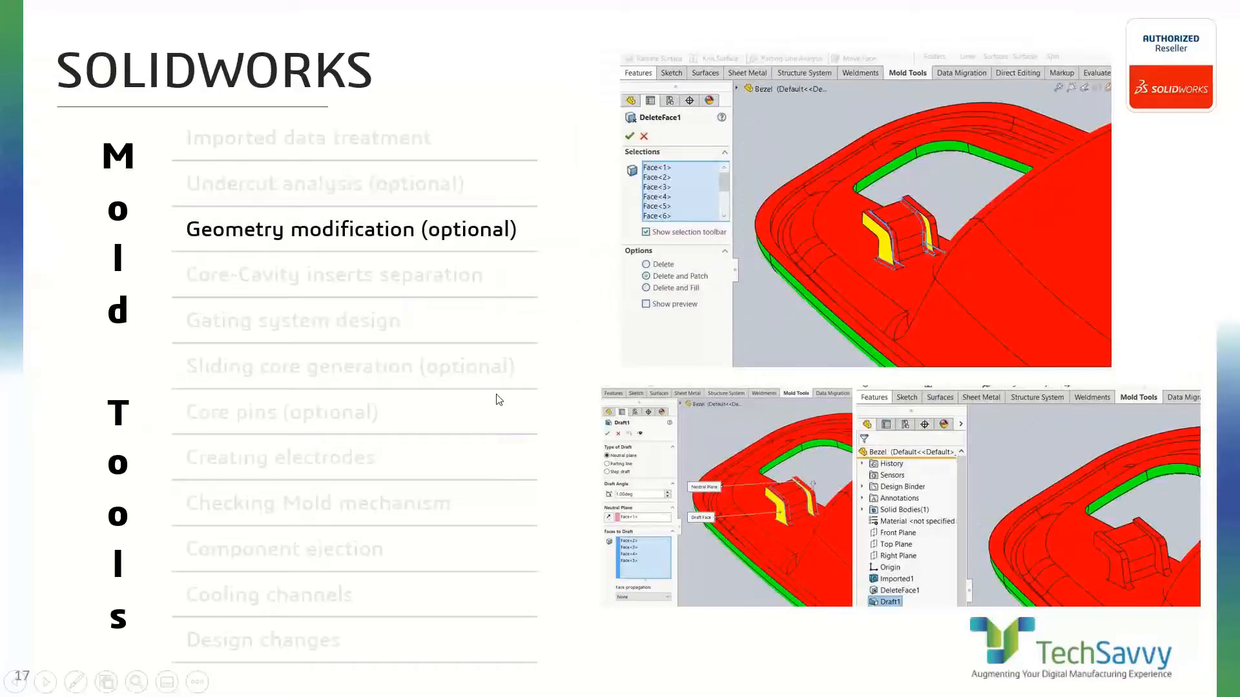
Step: Switch to SOLIDWORKS and run a Draft Analysis on the bezel with the Front Plane as pull direction and a 1° draft angle
key("alt+Tab")
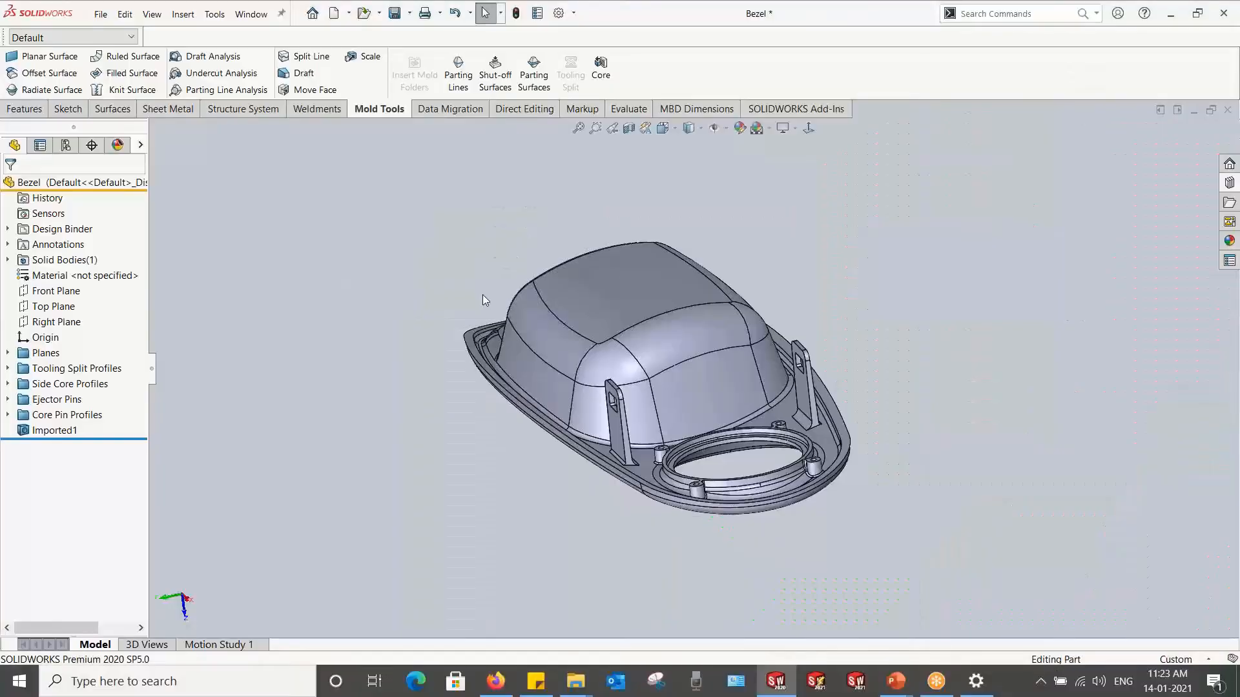
middle_click_drag(483, 294, 427, 168)
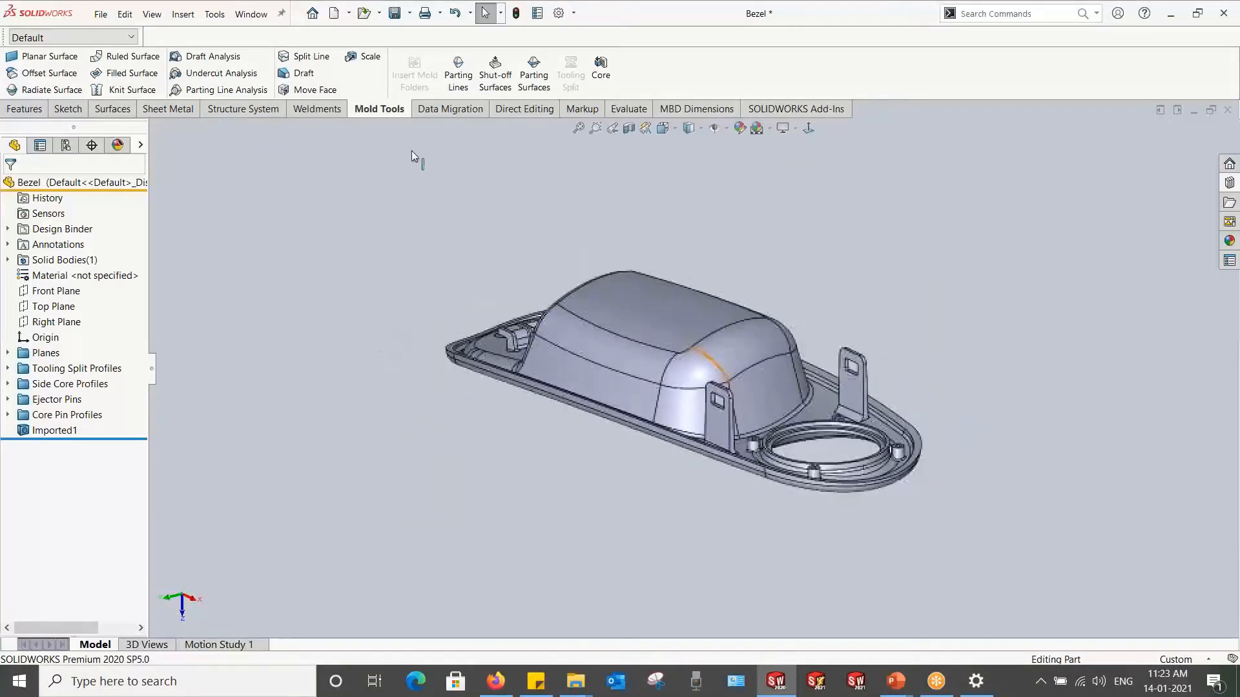
left_click(55, 294)
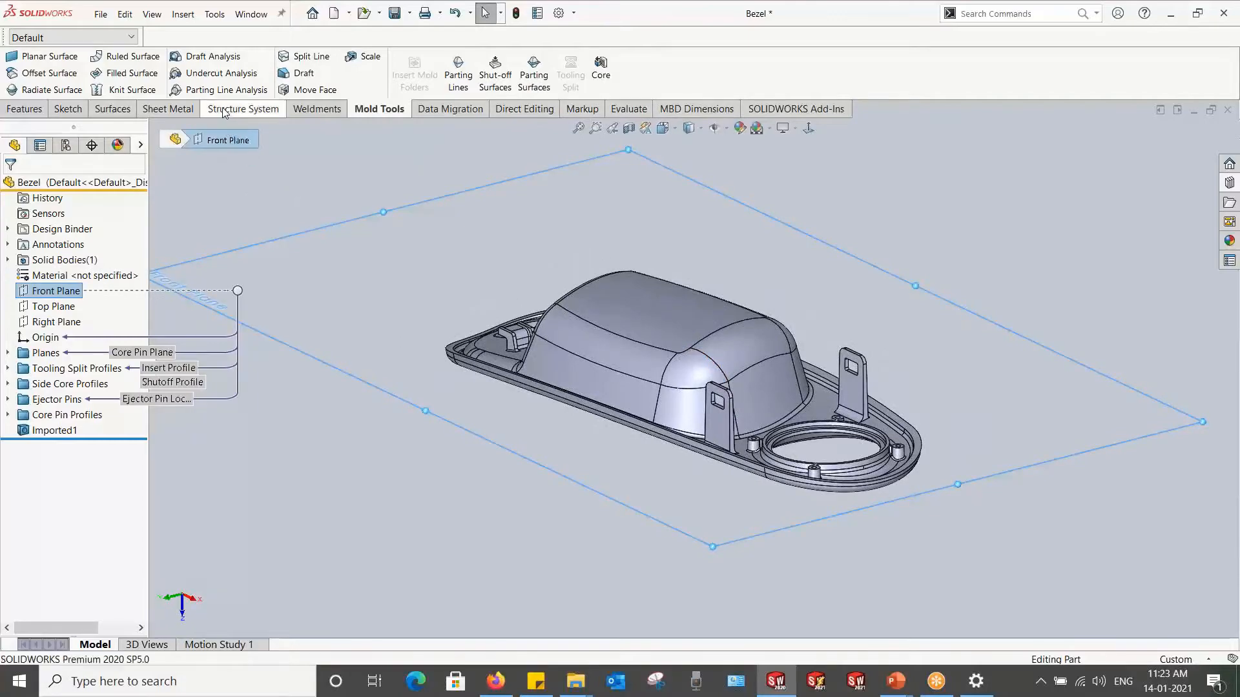
left_click(213, 62)
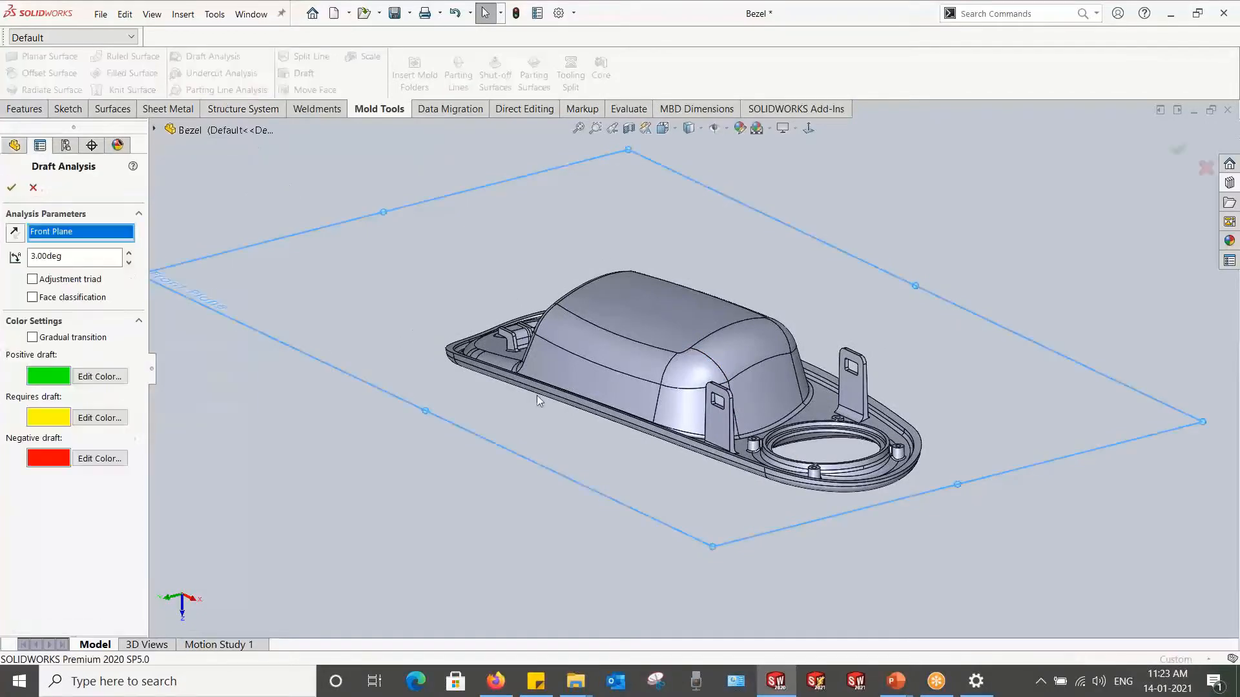
scroll(682, 359, "down", 2)
scroll(682, 359, "down", 1)
middle_click_drag(682, 359, 697, 395)
left_click(129, 263)
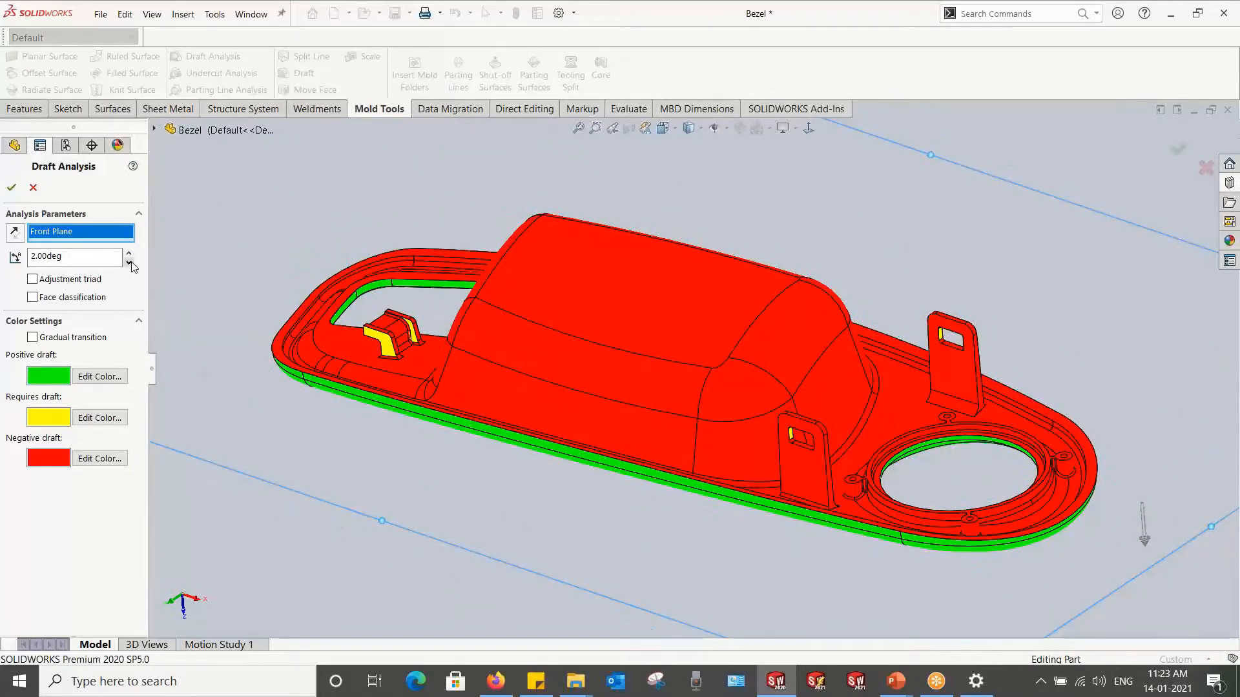
mouse_move(536, 326)
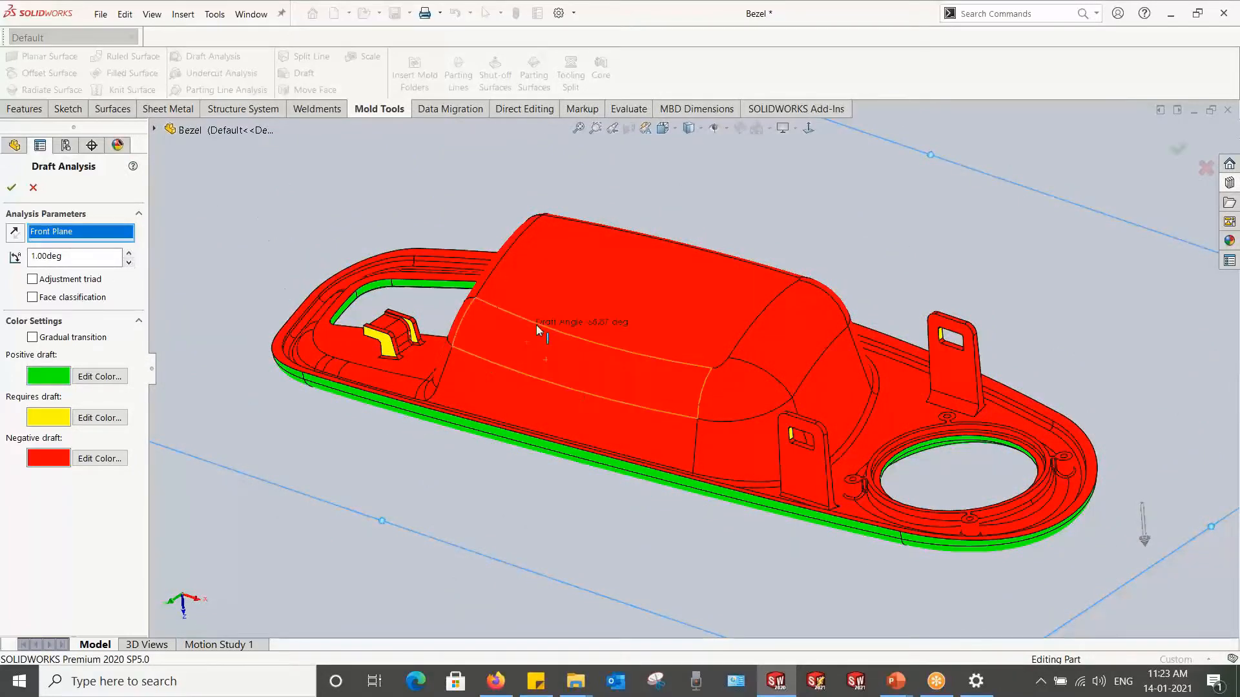
Step: Examine the yellow requires-draft faces on the bezel's clip and tab windows, and accept the Draft Analysis
mouse_move(546, 384)
middle_mouse_down()
mouse_move(590, 421)
mouse_move(567, 354)
mouse_move(553, 484)
mouse_move(571, 390)
mouse_move(536, 378)
middle_mouse_up()
scroll(440, 366, "down", 5)
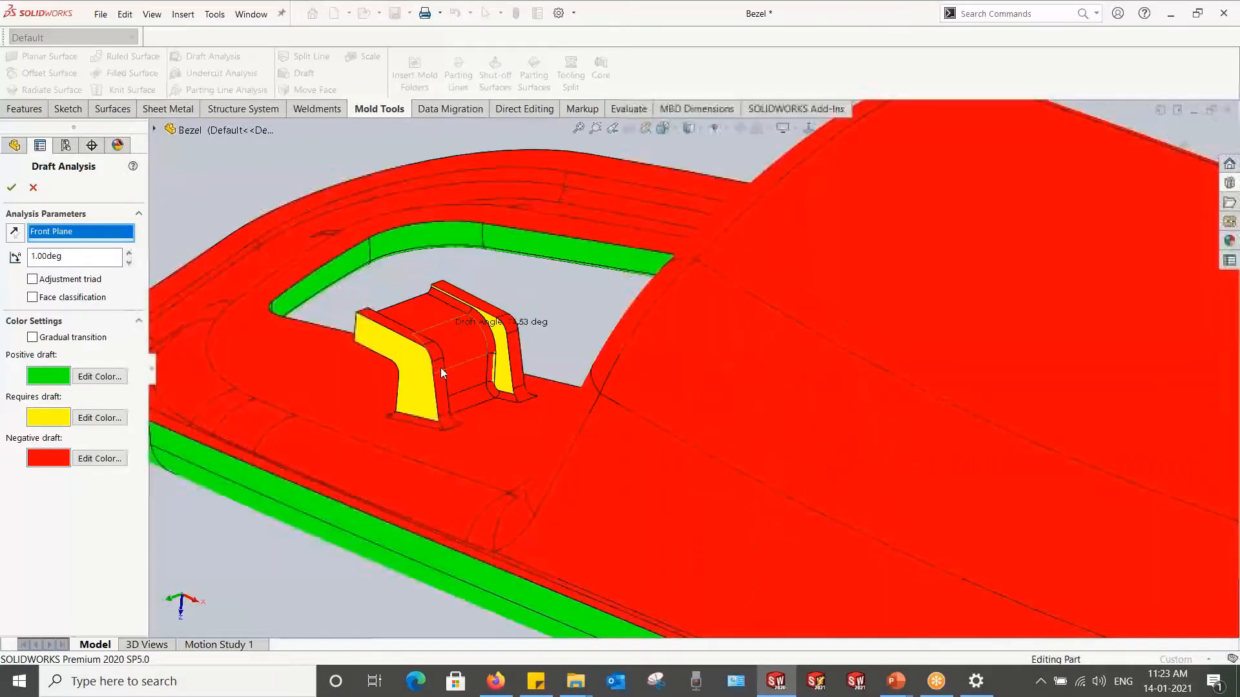
scroll(494, 365, "down", 3)
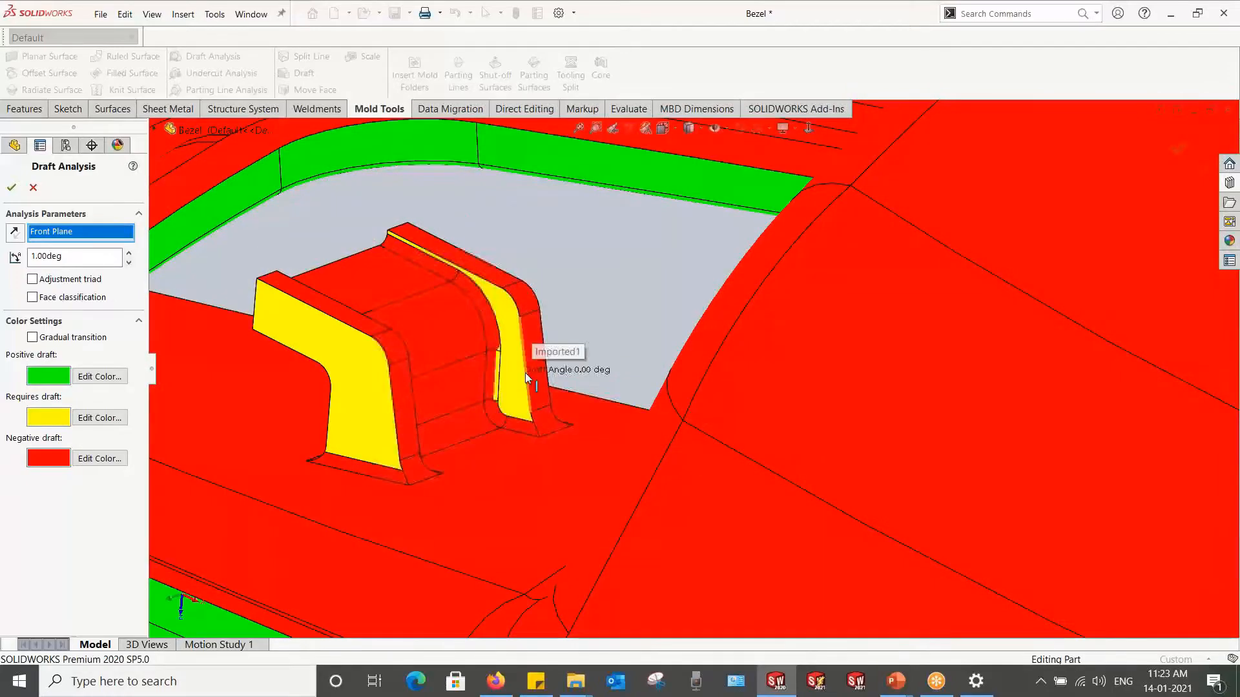
scroll(525, 373, "up", 2)
scroll(525, 373, "up", 5)
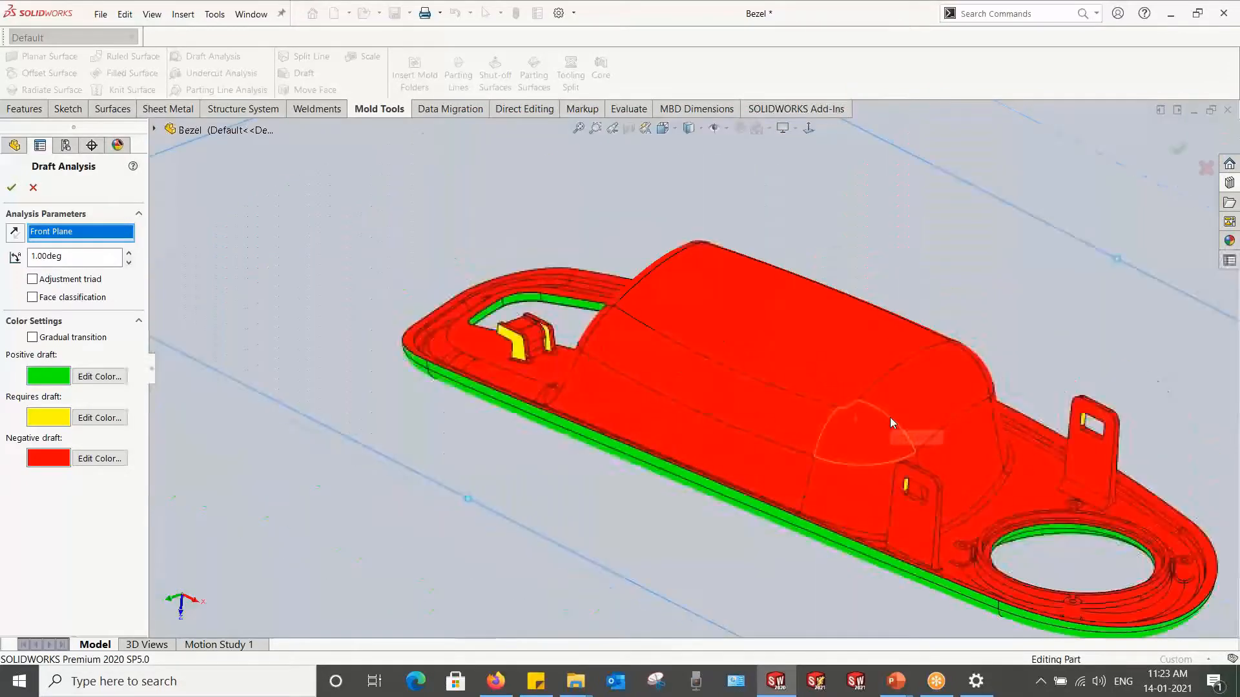
scroll(623, 304, "down", 2)
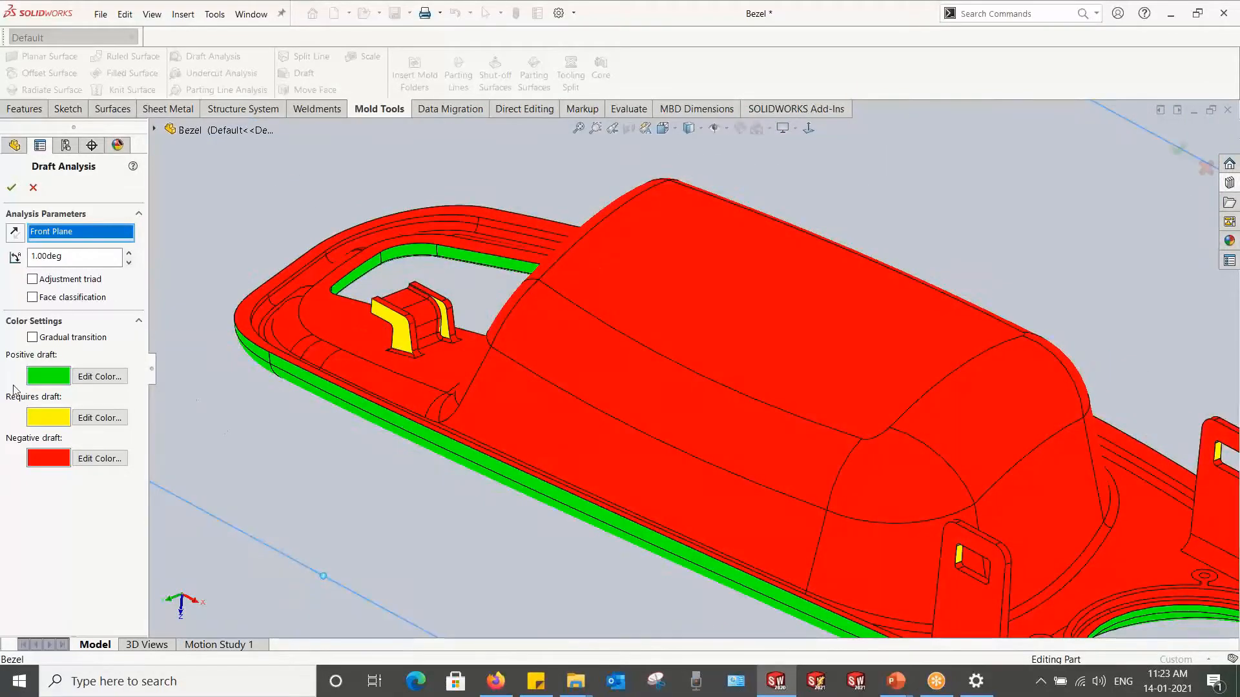
left_click(11, 188)
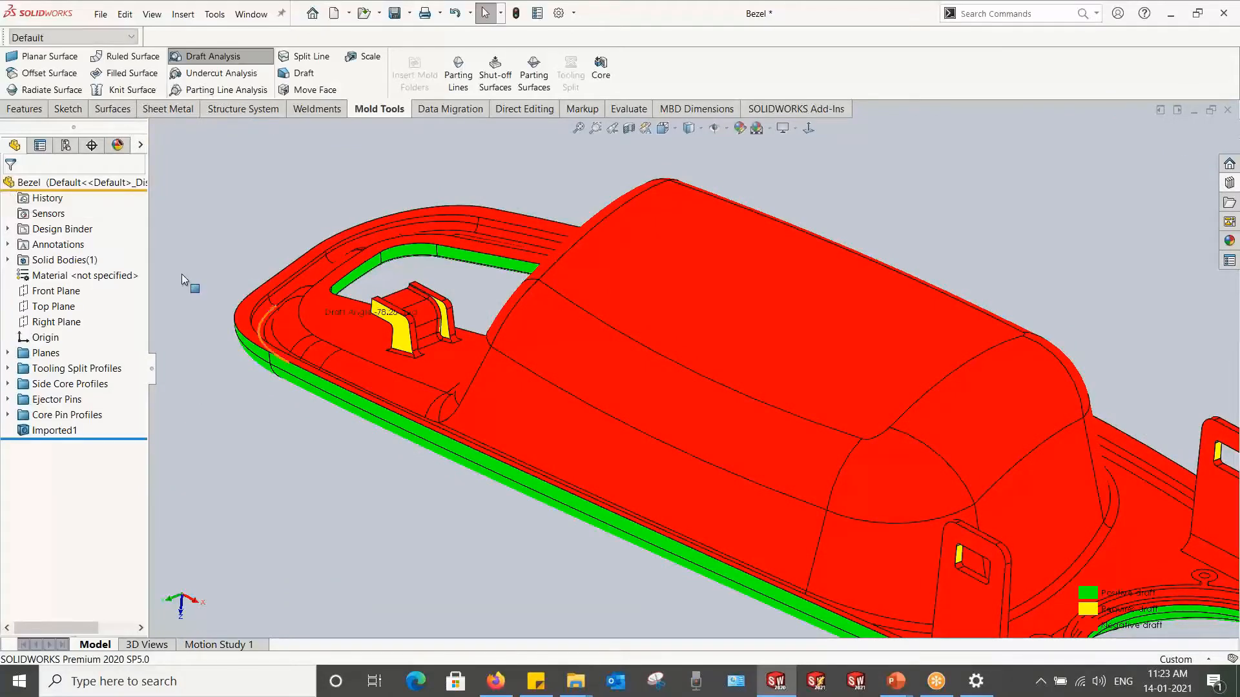
Step: Remove the small fillet faces along the base and inner edges of the clip's two ribs using Delete Face with Delete and Patch
scroll(414, 286, "down", 3)
scroll(438, 392, "down", 1)
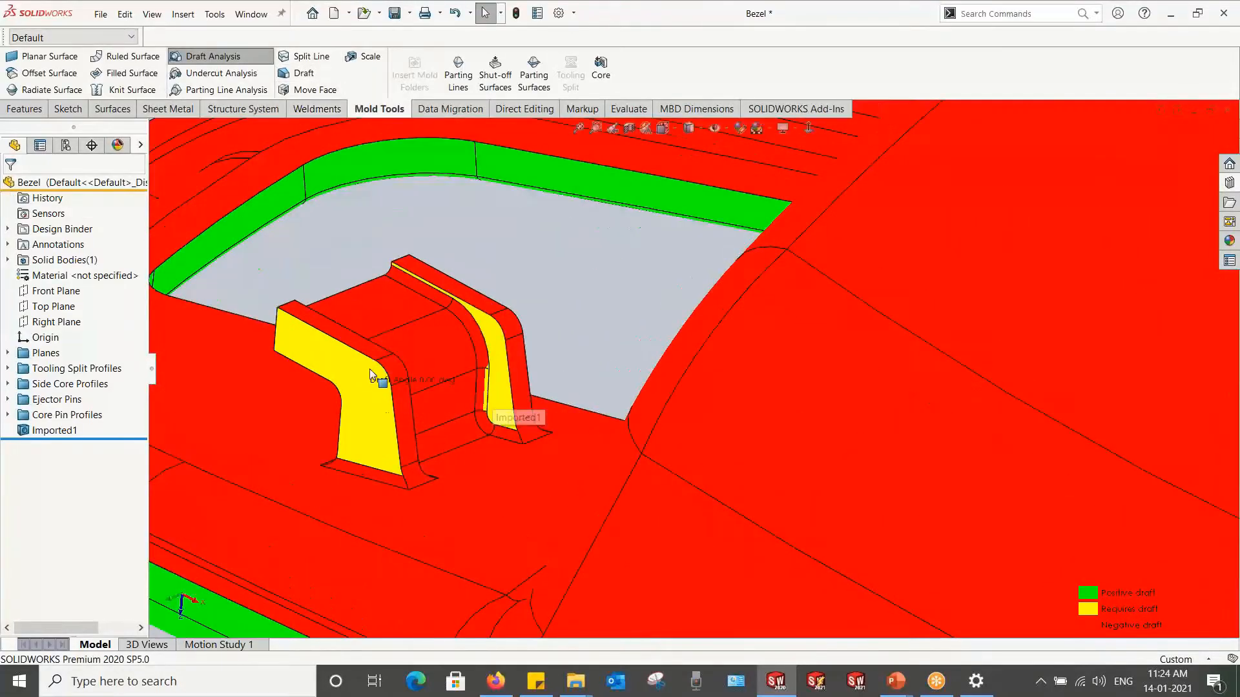
right_click(375, 475)
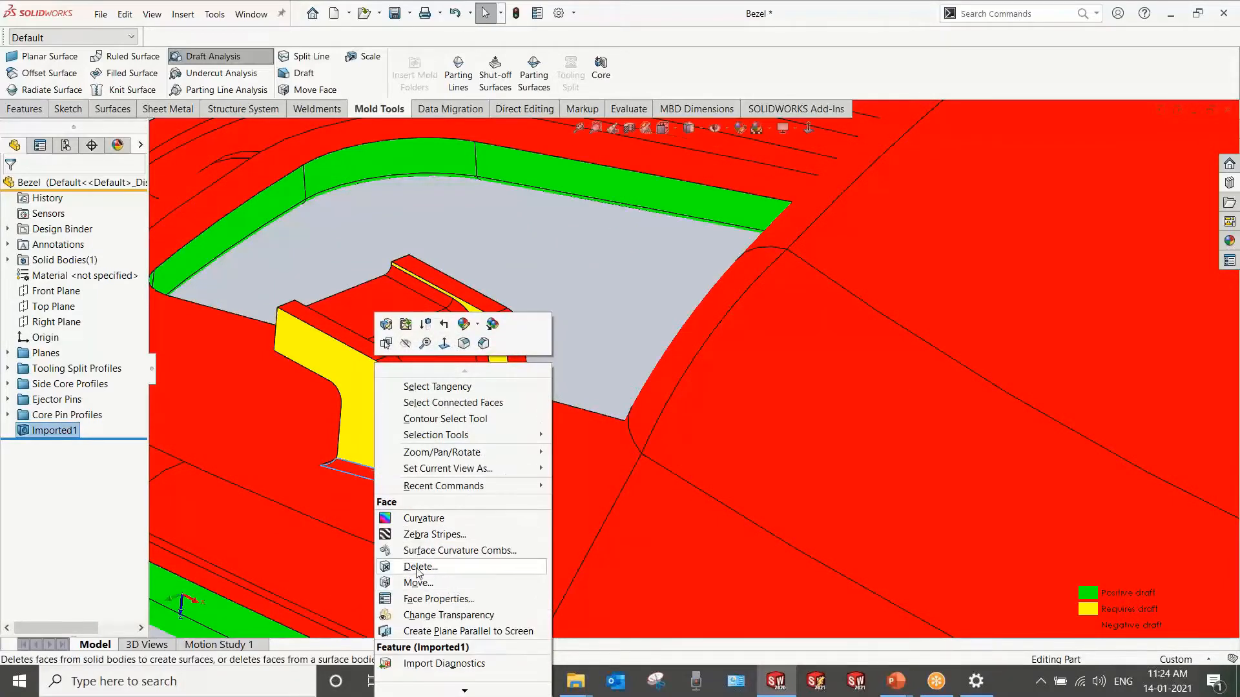
left_click(418, 568)
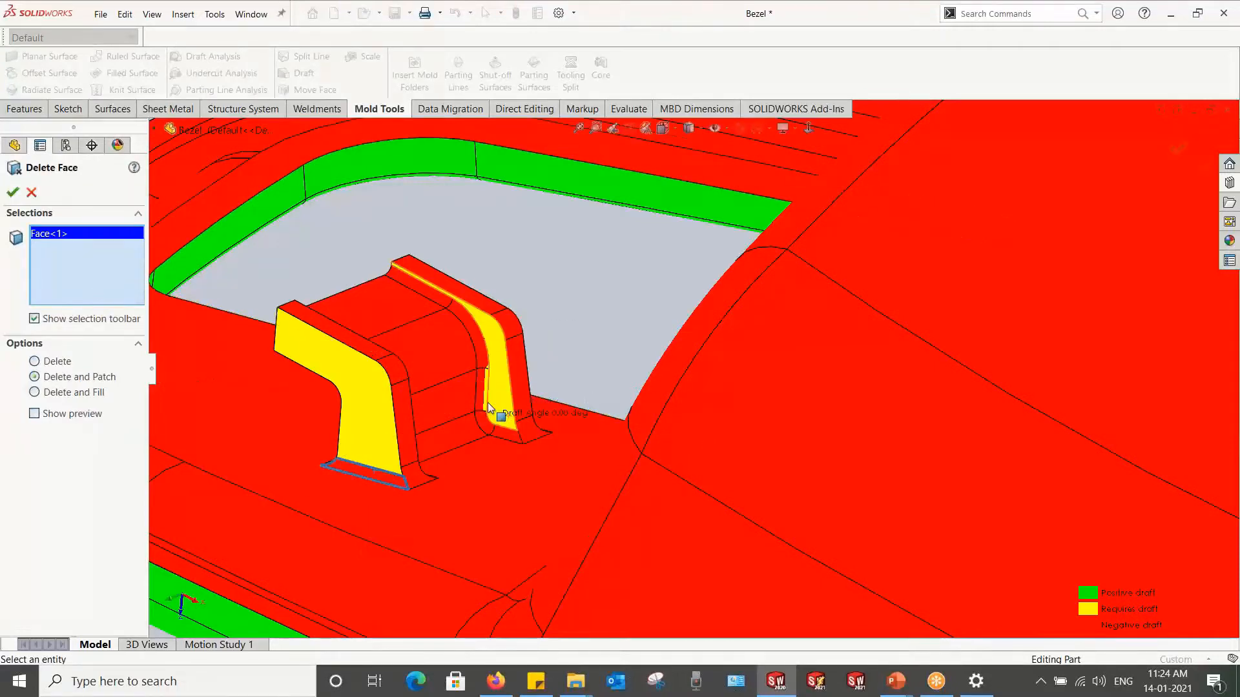
left_click(452, 317)
left_click(477, 342)
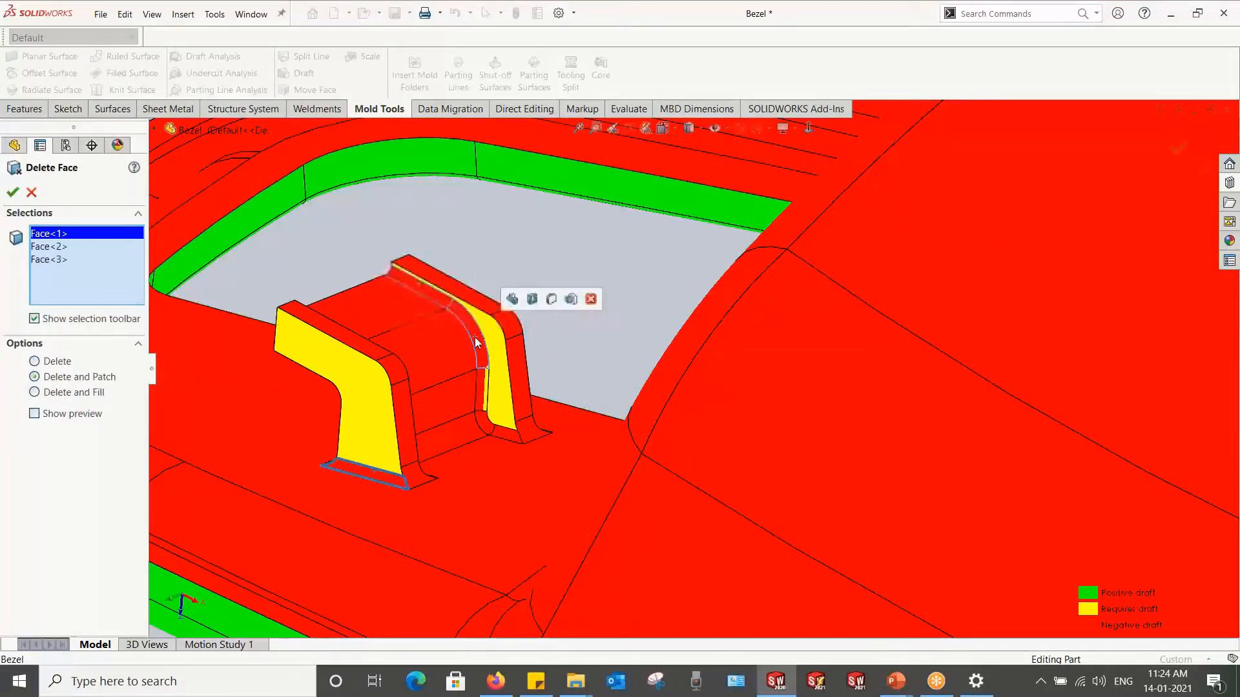
left_click(486, 396)
left_click(495, 434)
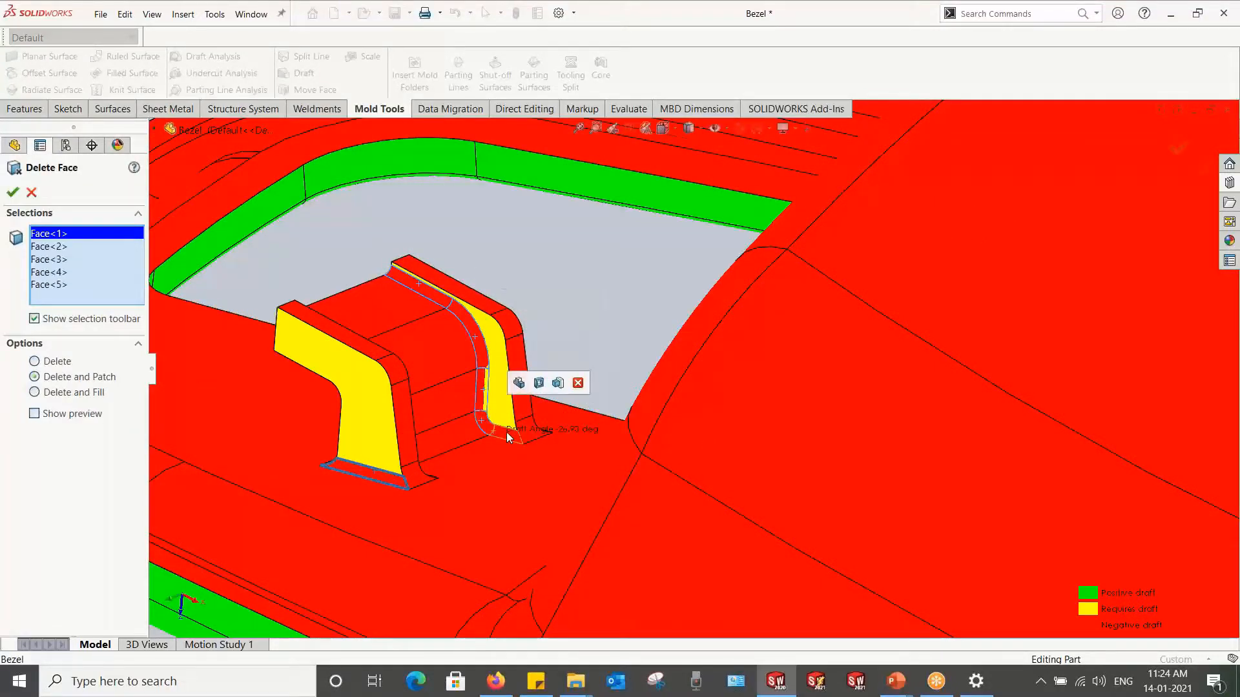
left_click(511, 441)
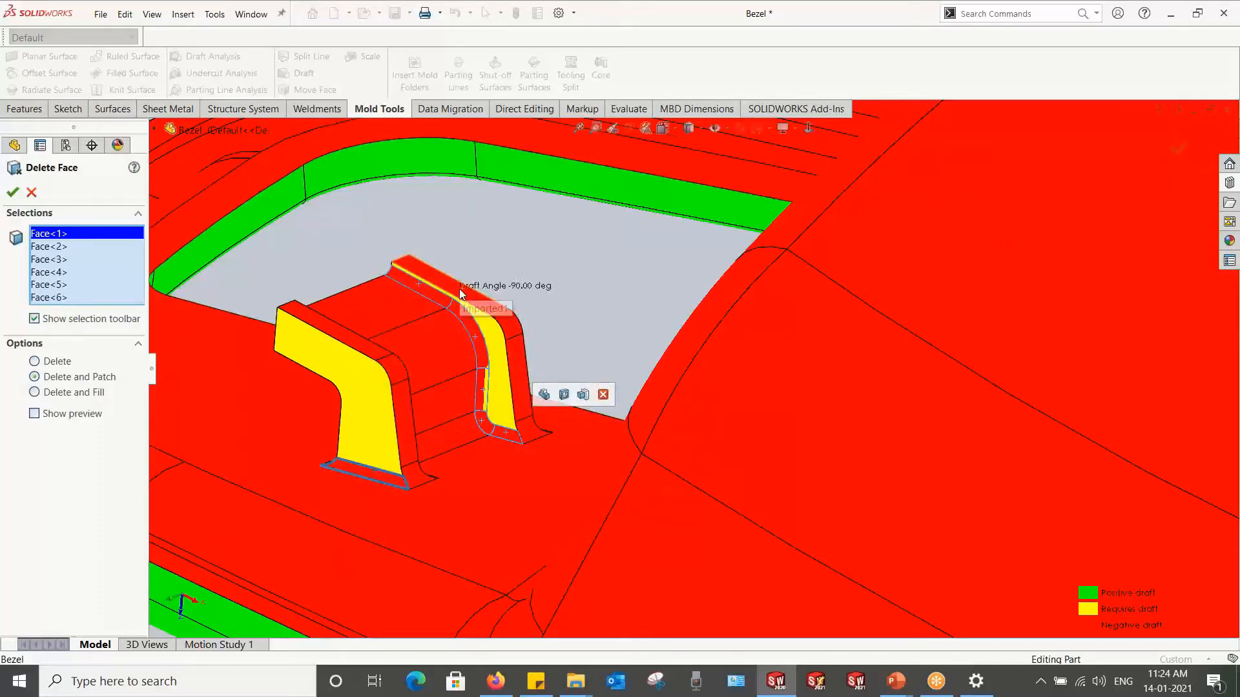
middle_click_drag(459, 290, 489, 369)
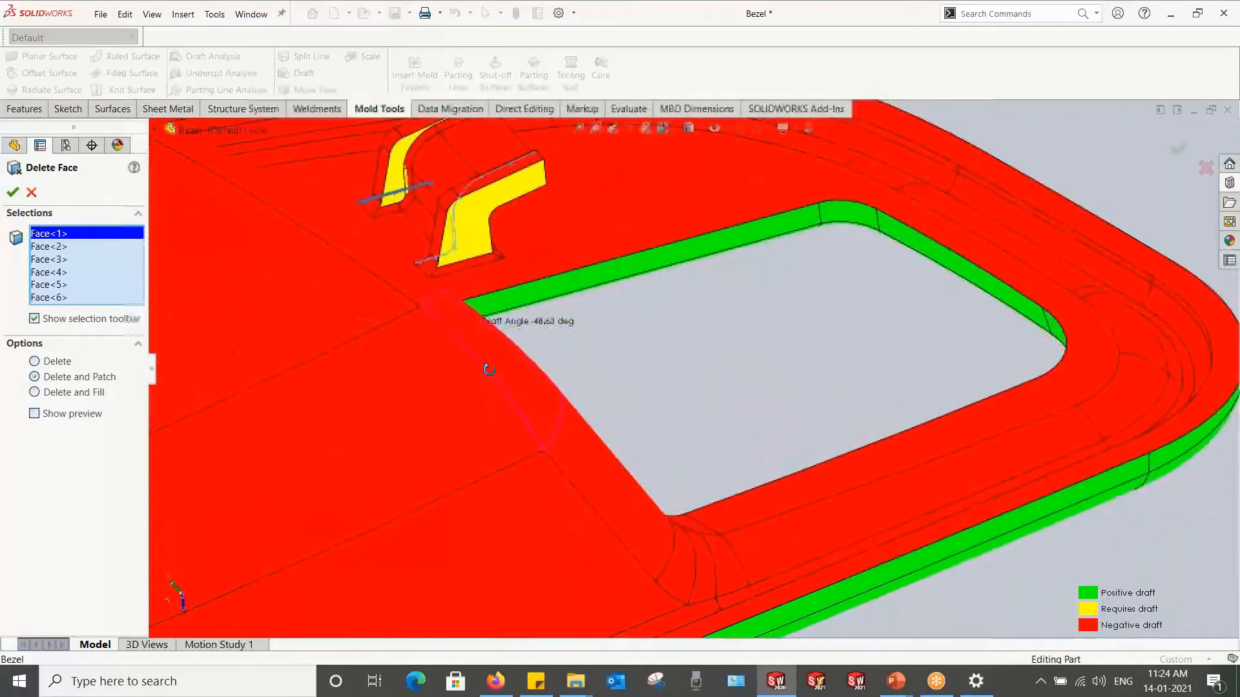
scroll(442, 206, "down", 5)
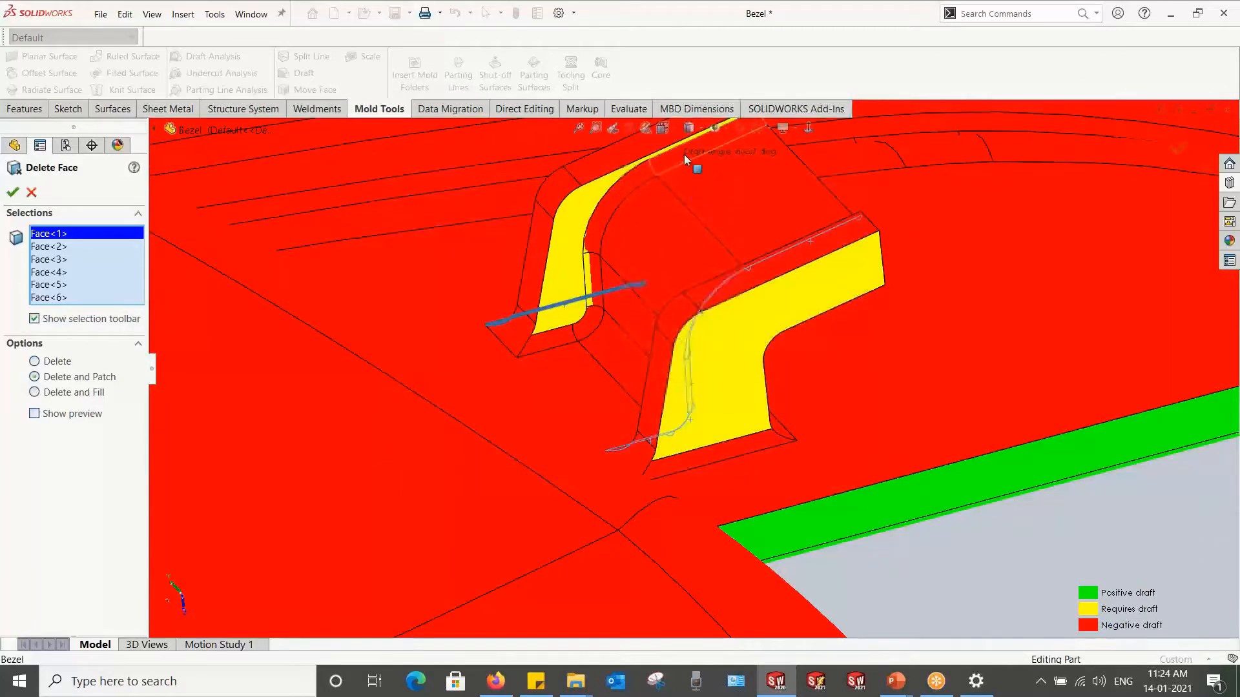
left_click(684, 154)
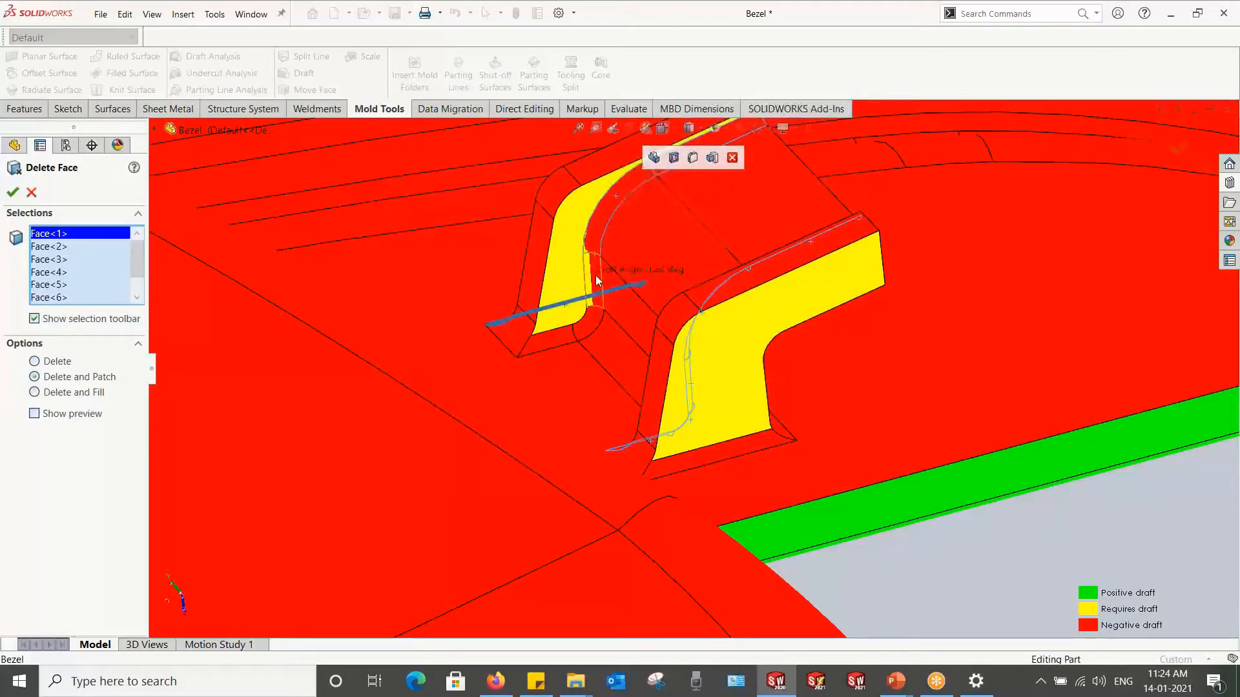
left_click(560, 340)
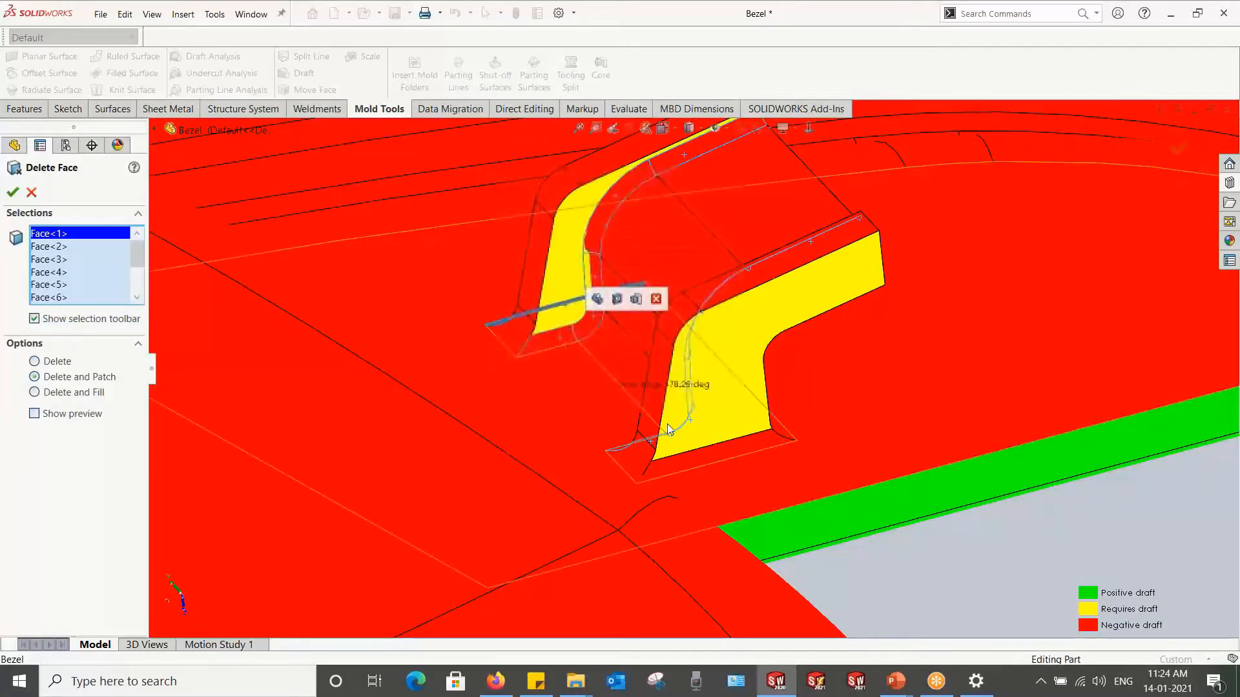
left_click(709, 459)
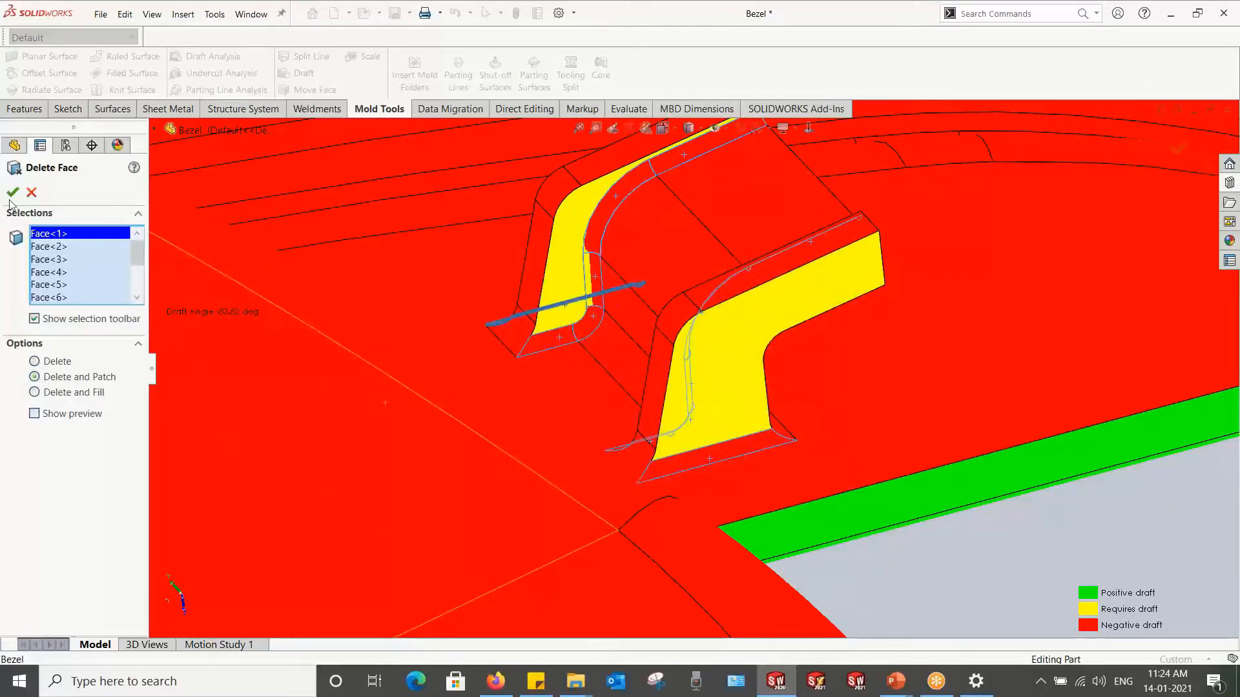
key("Return")
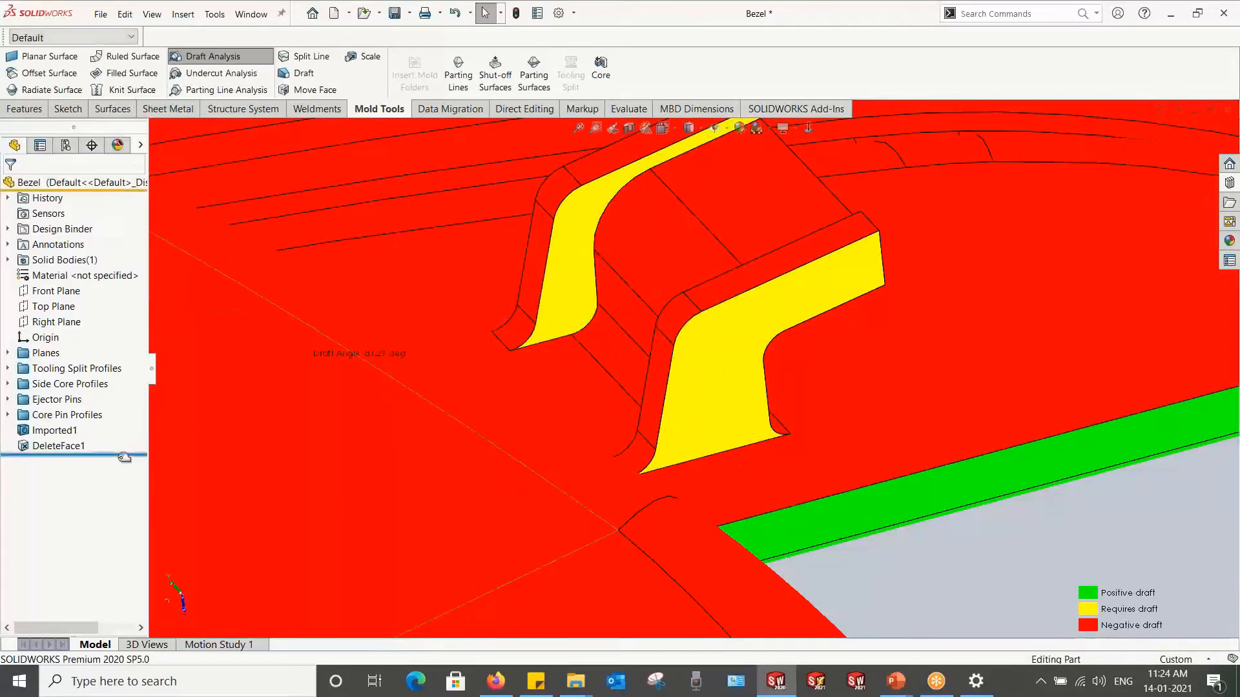
Step: Roll the model back before the face deletion, check the radius of a fillet at the clip's base, and roll forward again
left_click_drag(119, 454, 120, 440)
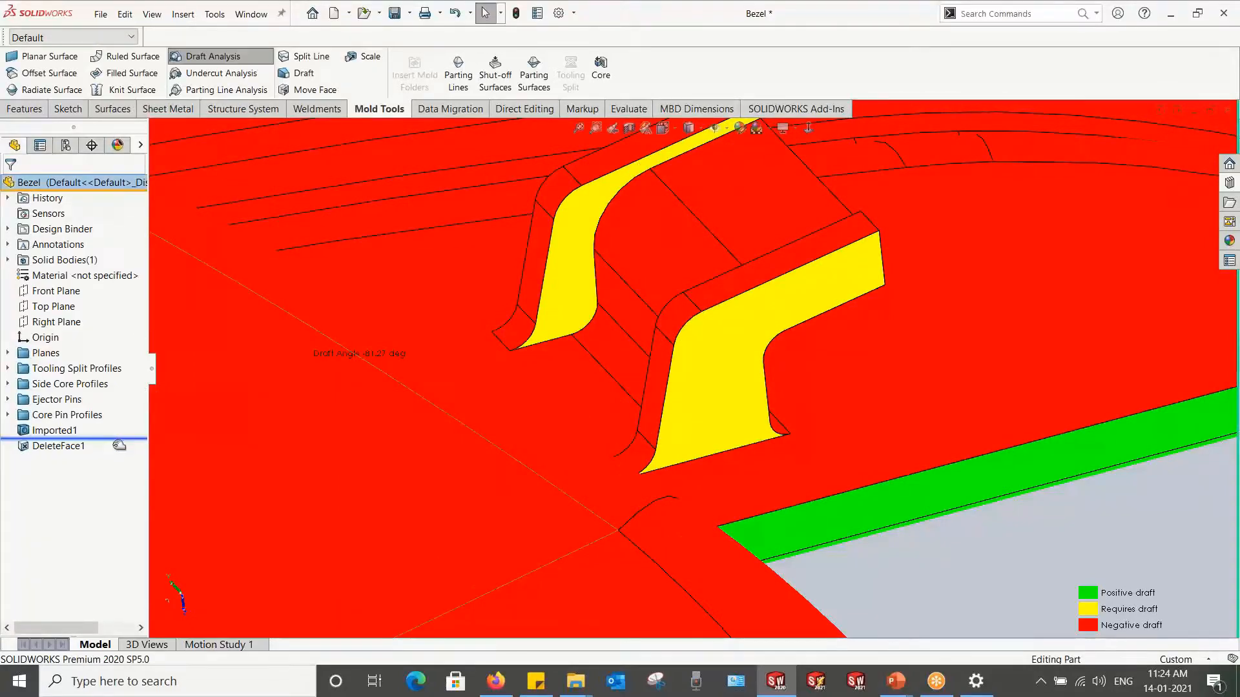
left_click(697, 456)
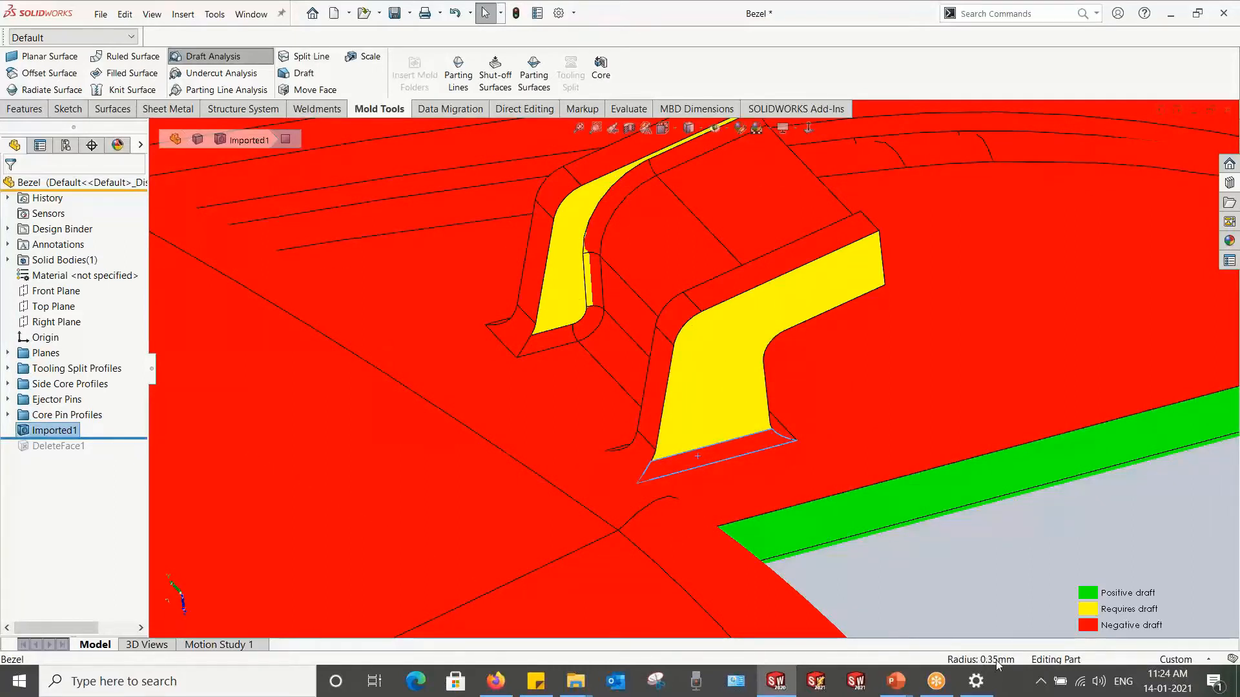
left_click(927, 579)
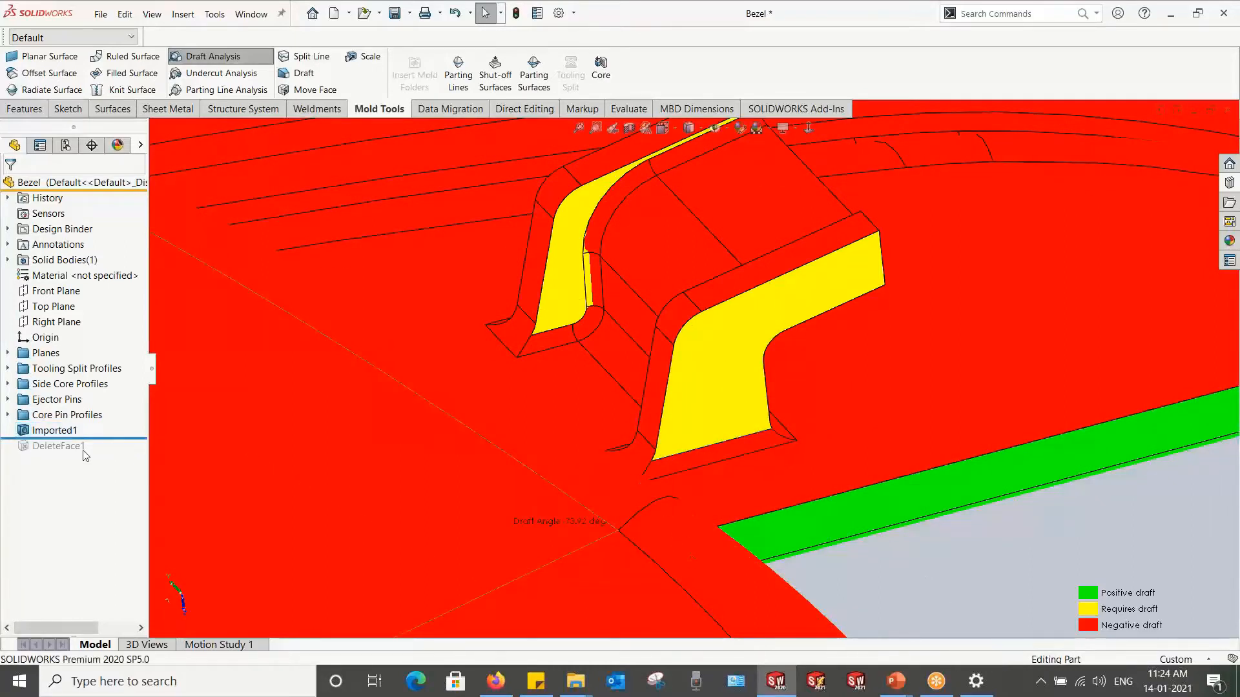
left_click_drag(109, 439, 111, 456)
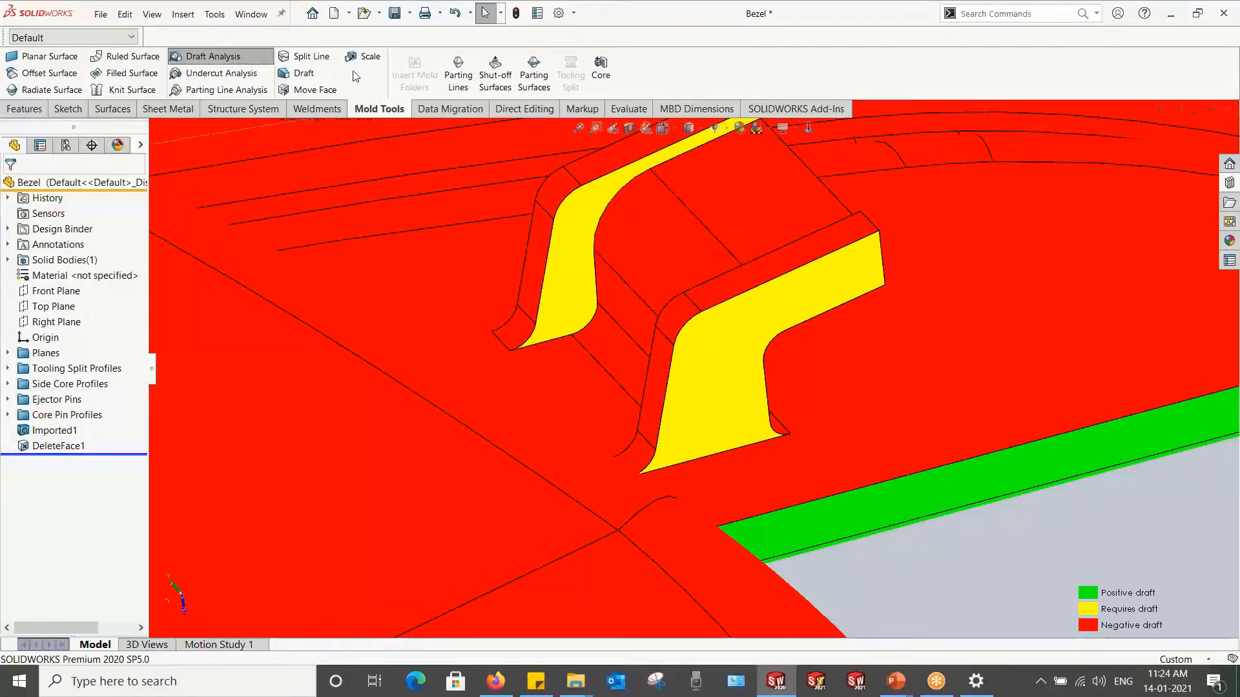
Step: Add a 1° neutral-plane draft to the four yellow side faces of the clip's ribs, using a rib's flat top face as neutral plane
left_click(303, 74)
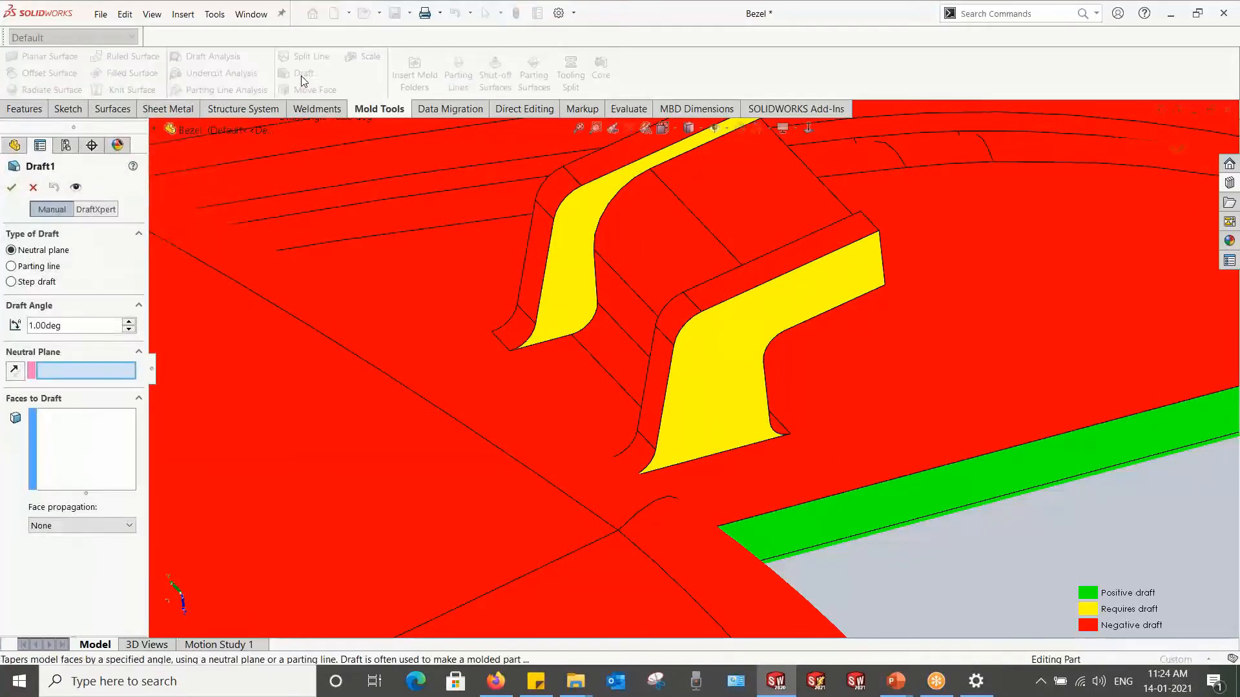
left_click(719, 284)
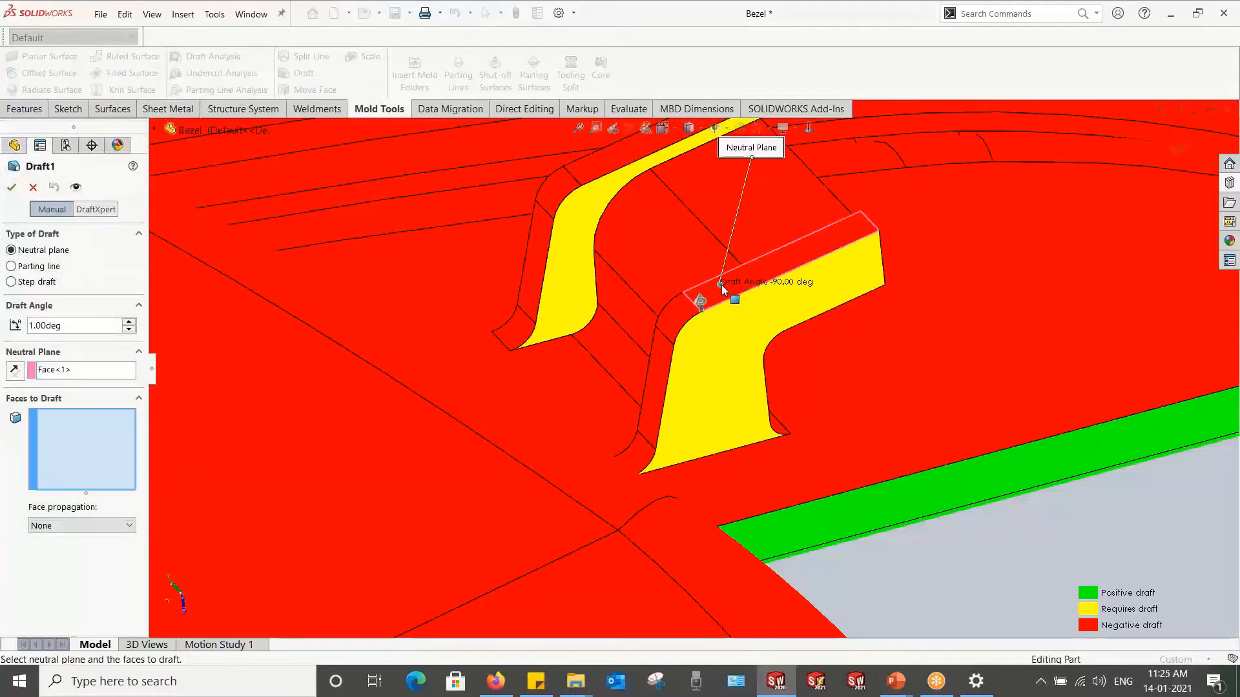
left_click(744, 358)
left_click(564, 246)
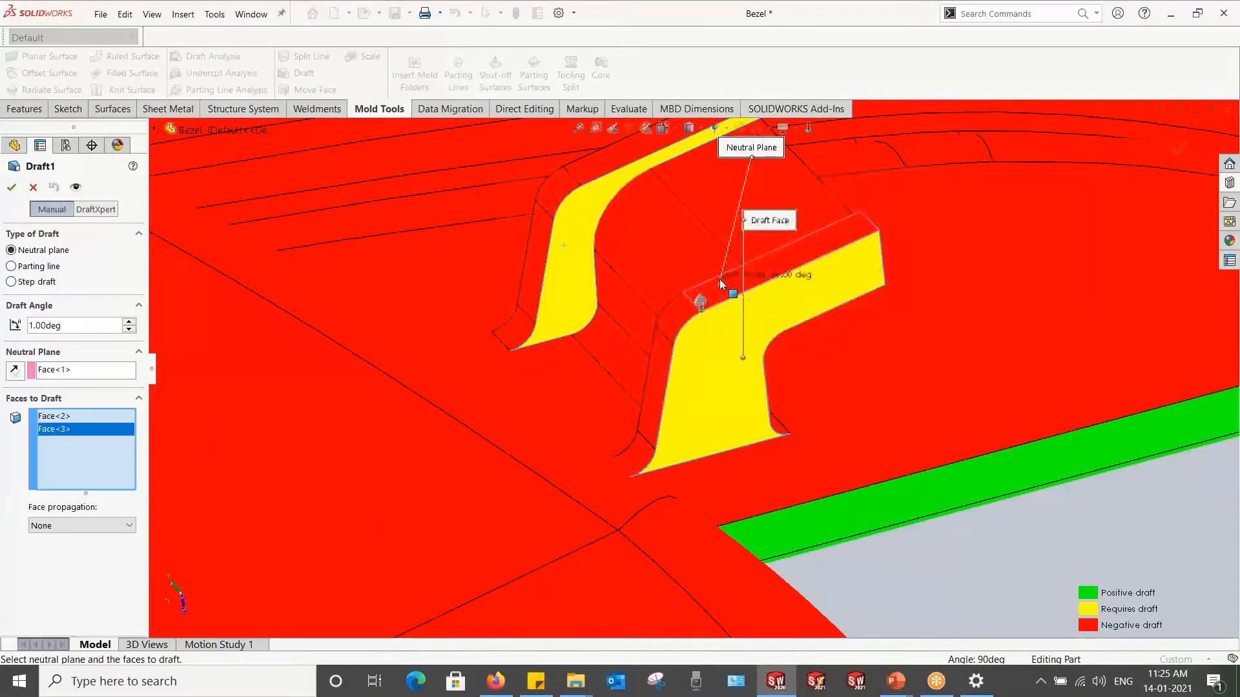
middle_click_drag(604, 157, 765, 193)
scroll(806, 143, "down", 4)
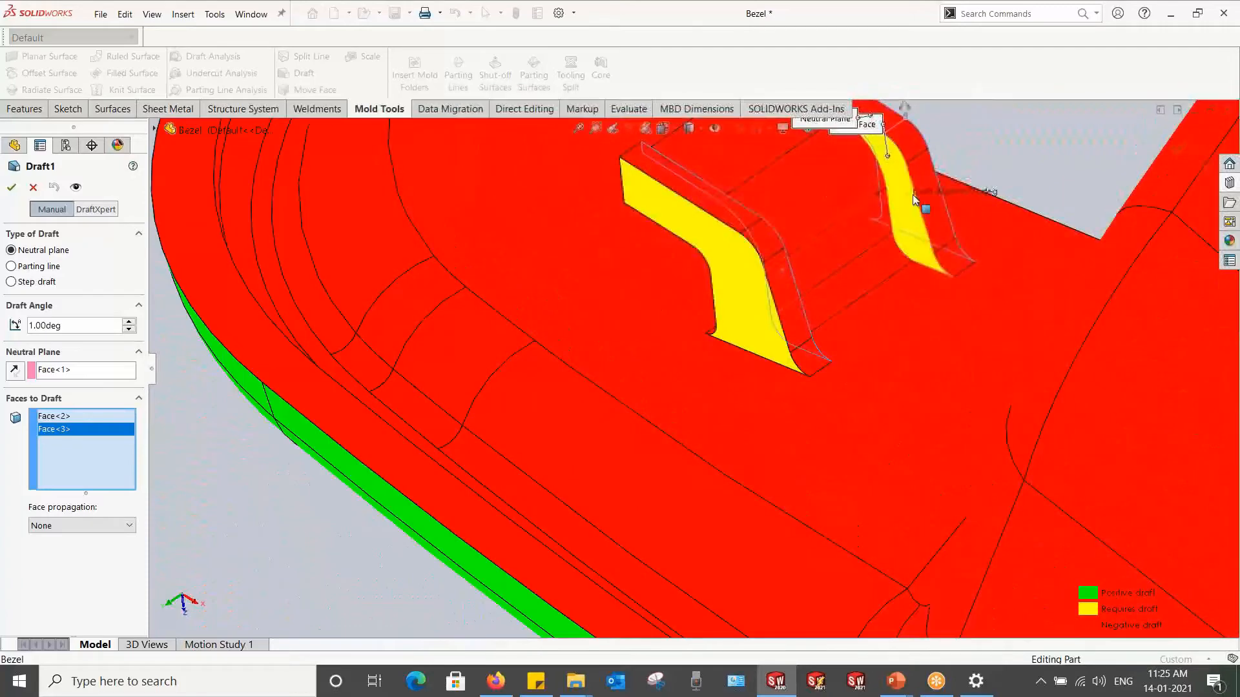
left_click(908, 210)
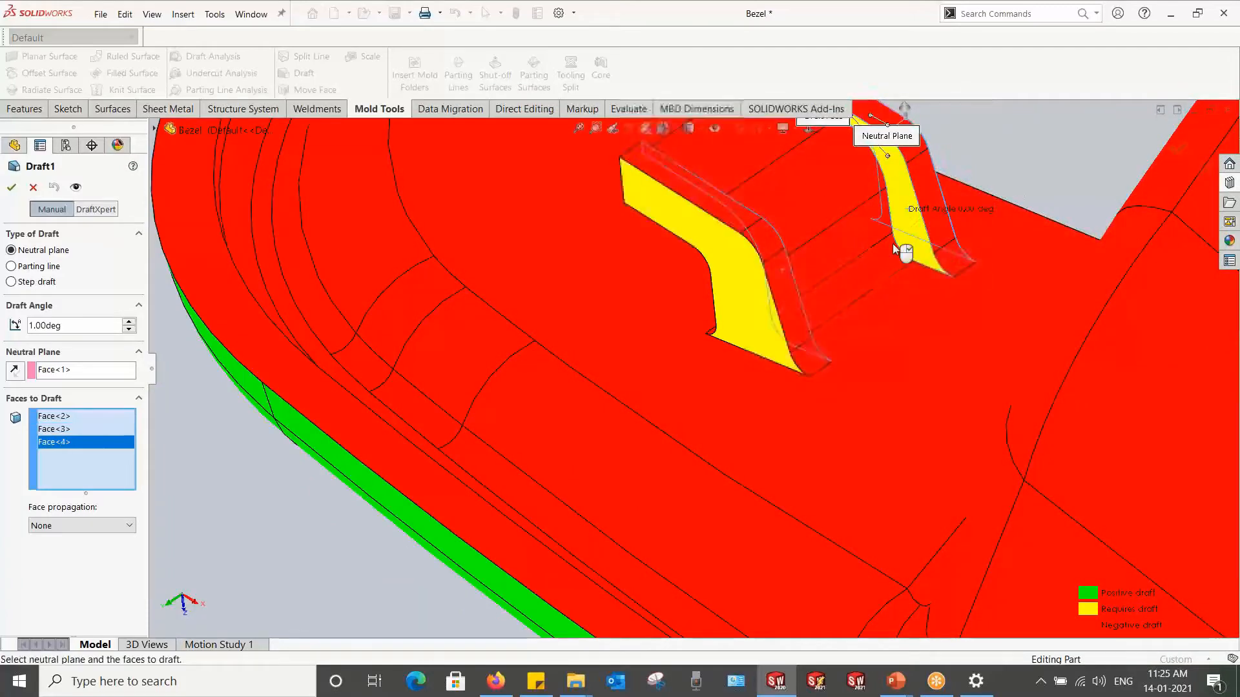
left_click(743, 292)
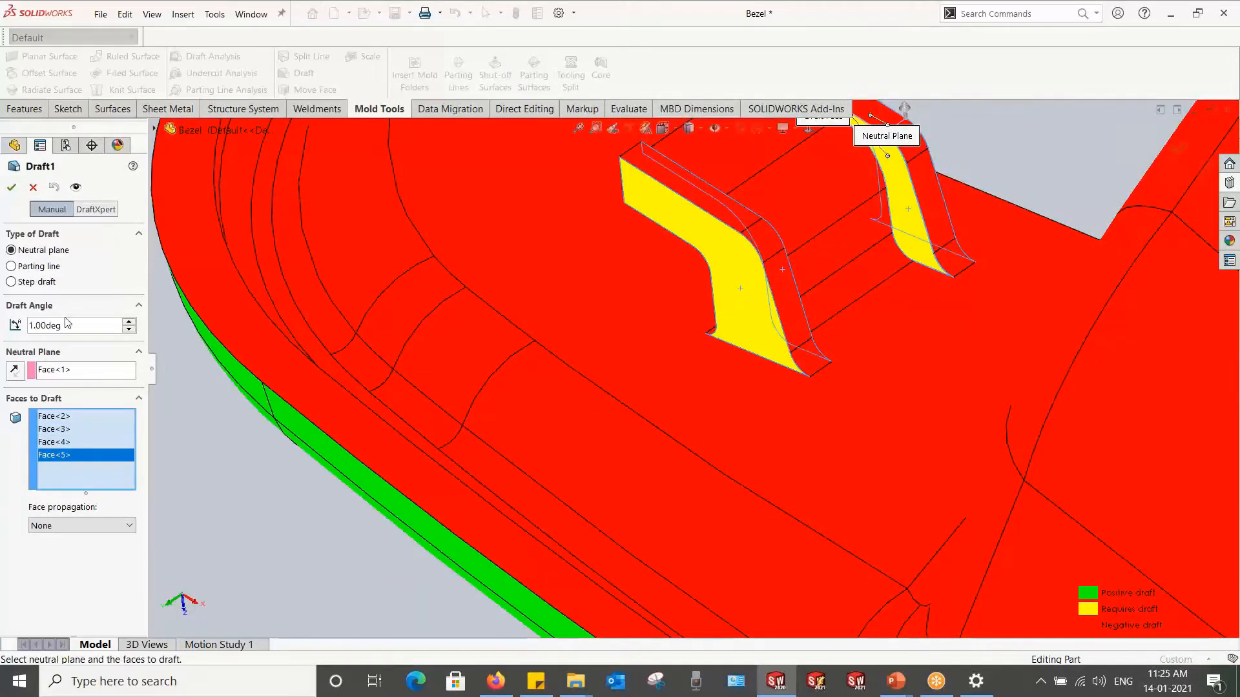
left_click(12, 187)
Step: Add a 0.35 mm fillet along the inner edges and the outer base edges of the clip's two ribs
scroll(862, 288, "up", 4)
scroll(847, 282, "down", 2)
scroll(732, 307, "down", 1)
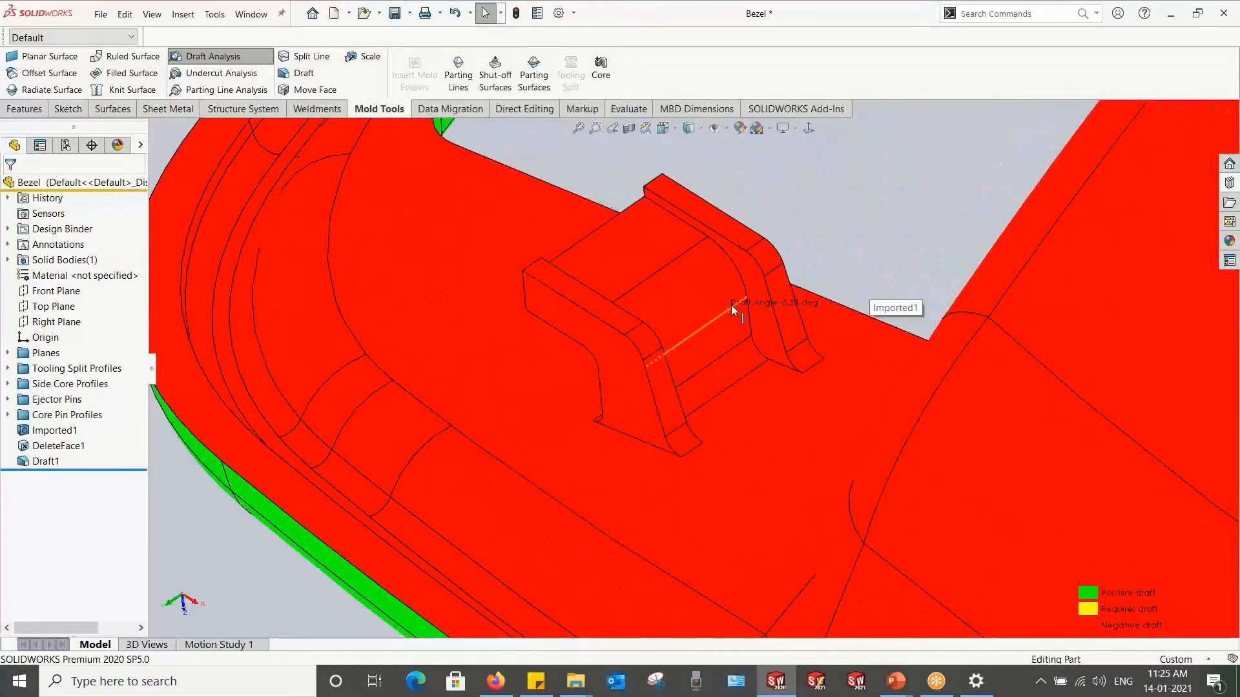
right_click(676, 217)
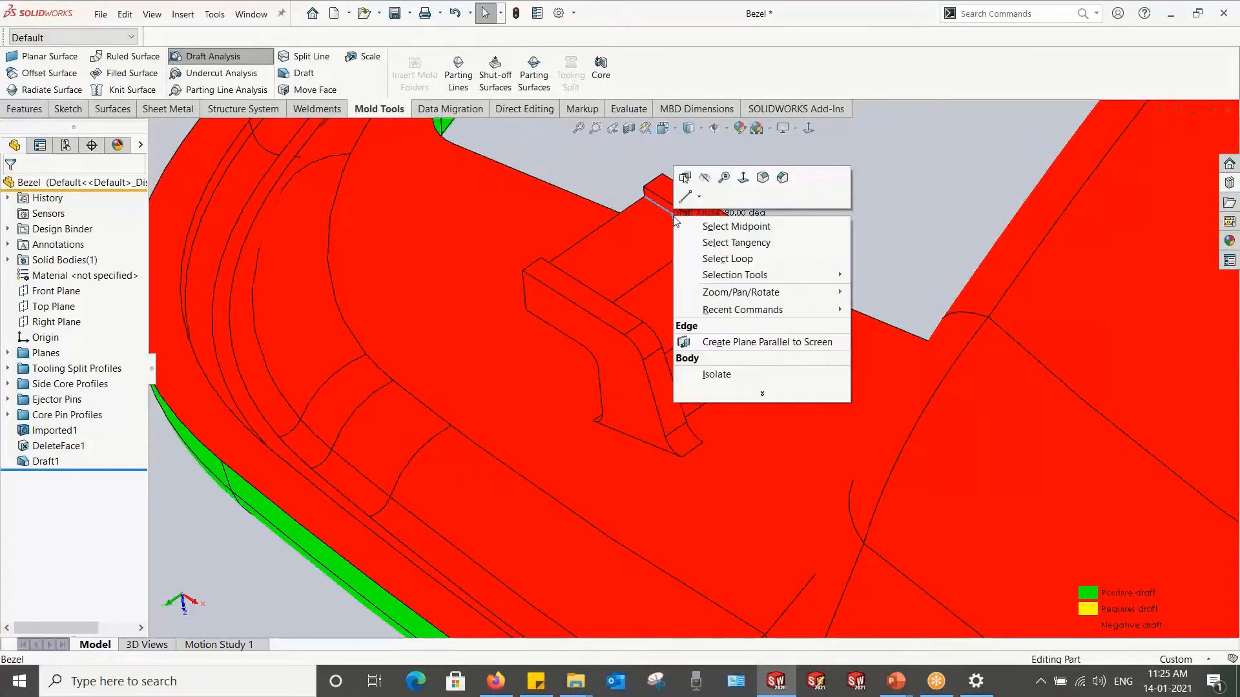
left_click(761, 180)
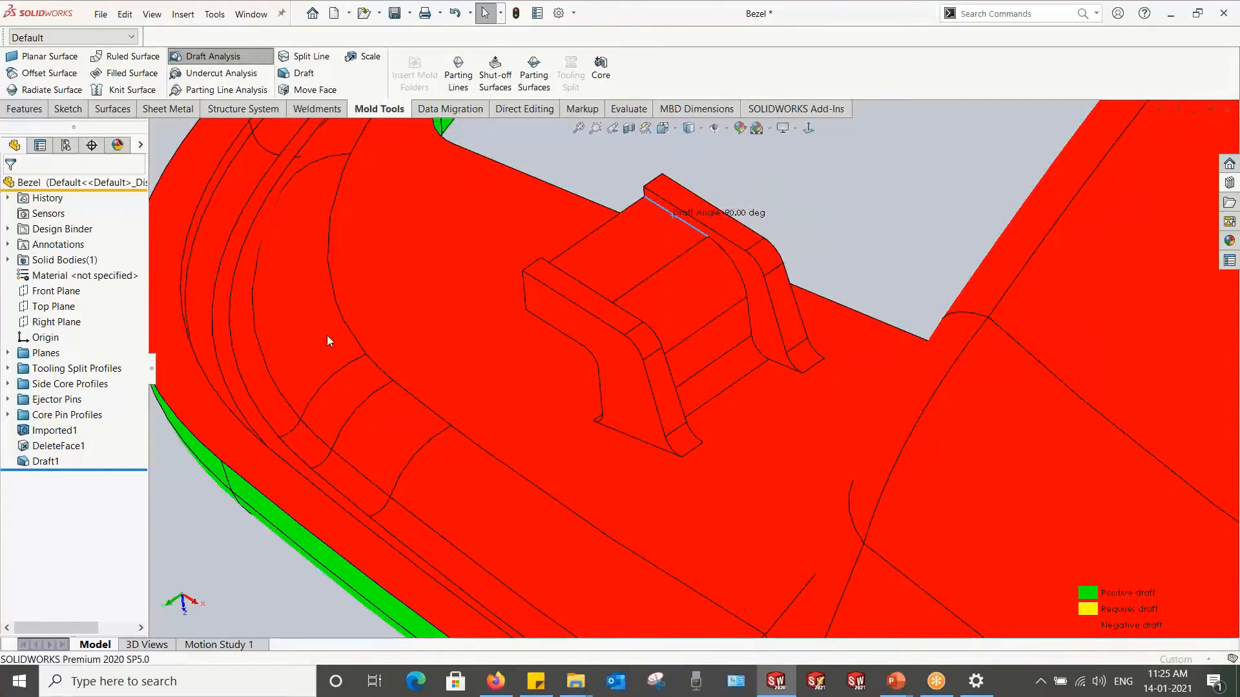
type("0.35")
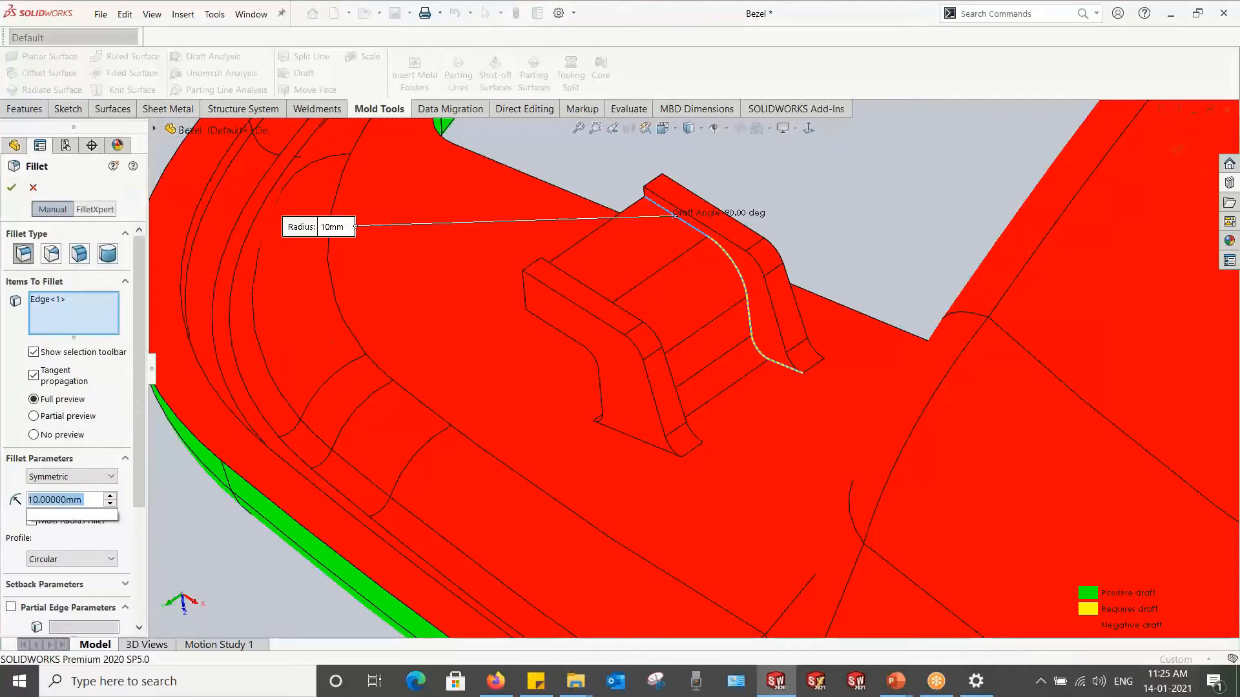
key("Return")
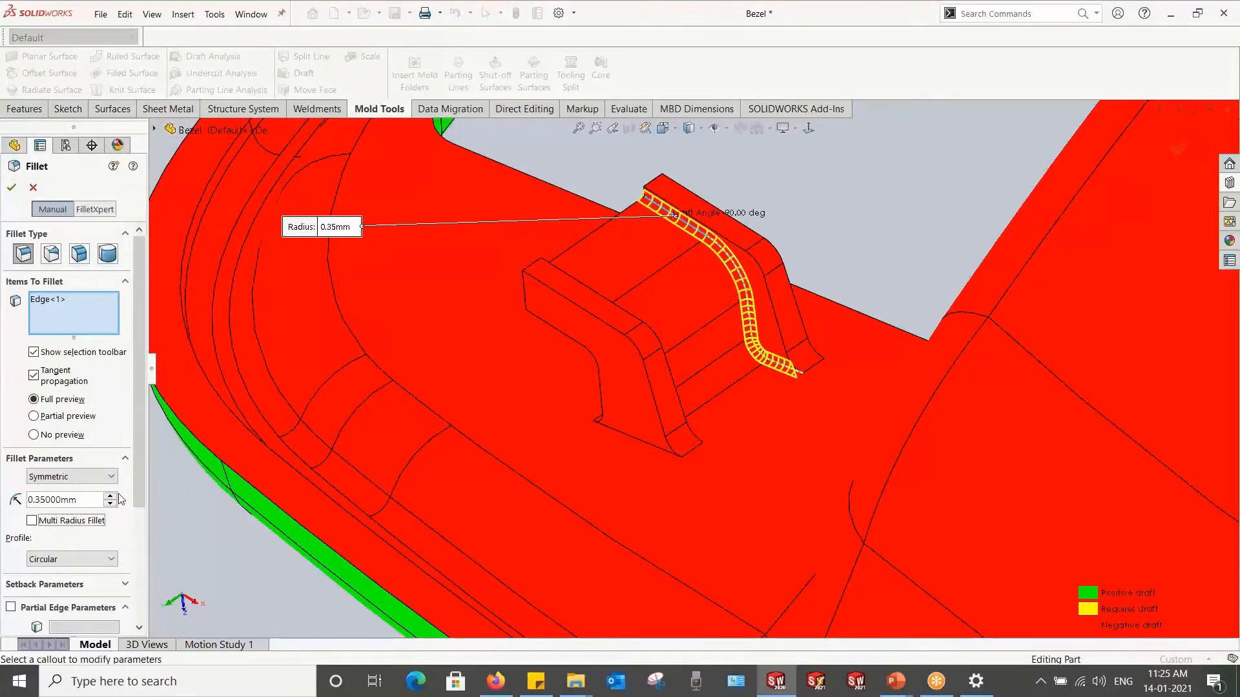
left_click(634, 439)
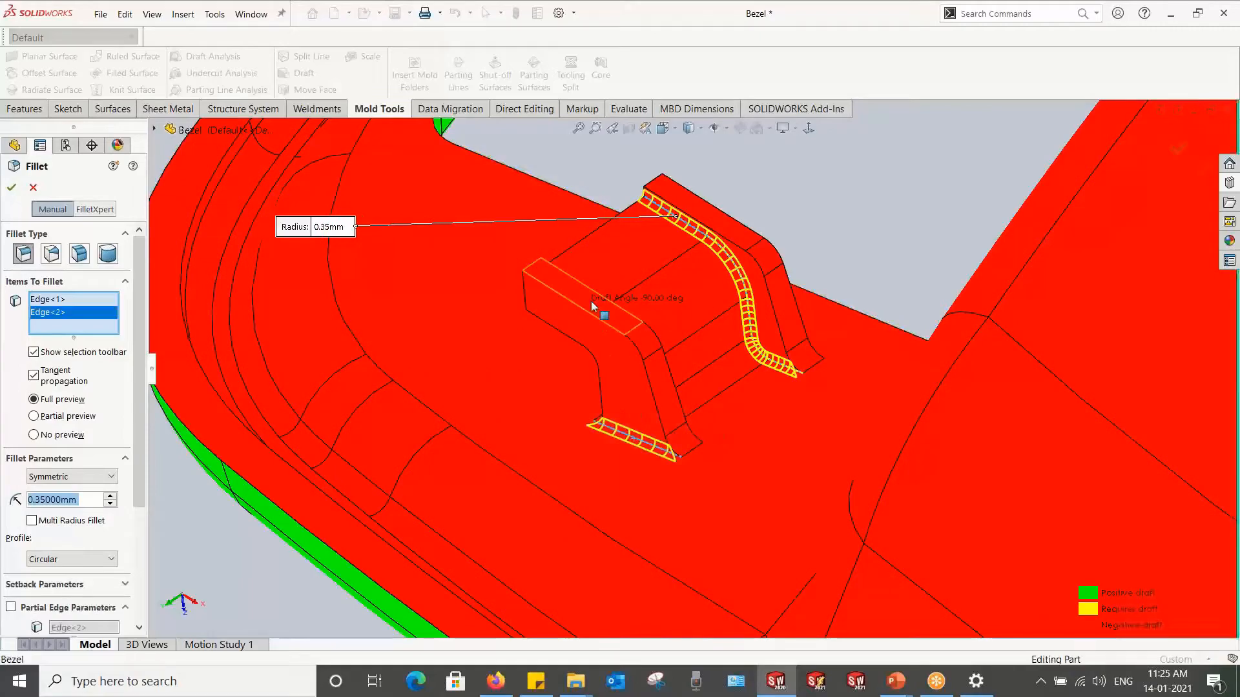
middle_click_drag(591, 302, 655, 525)
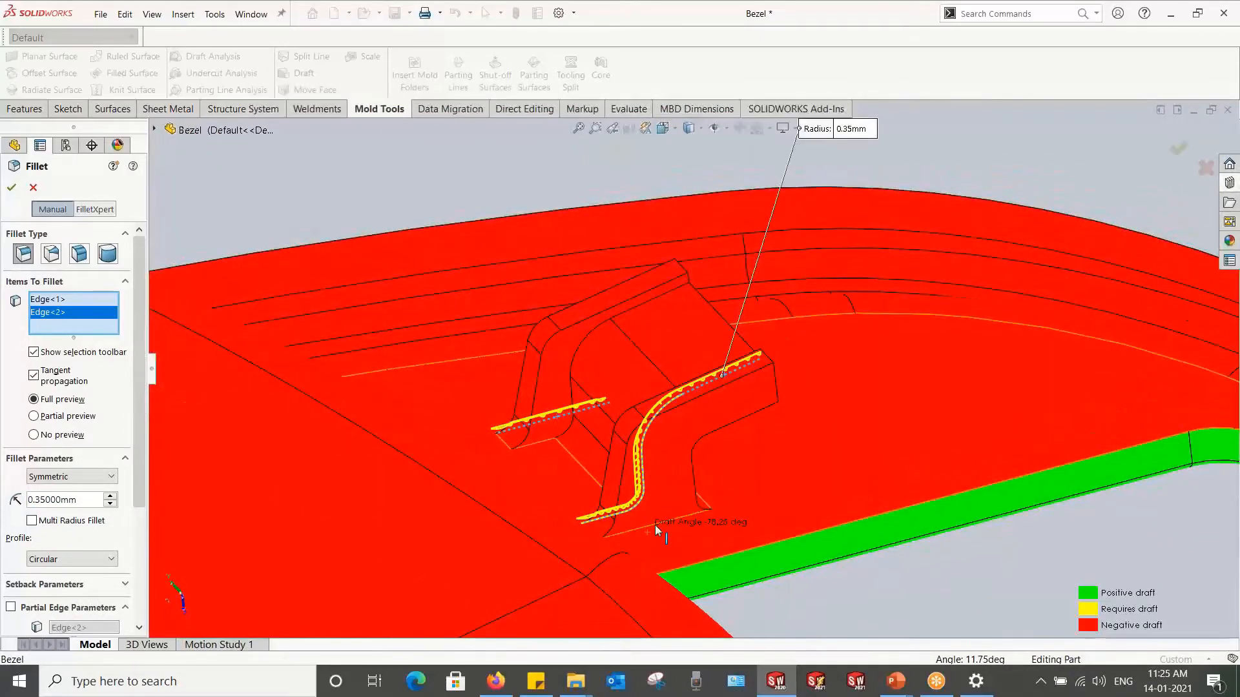
left_click(655, 525)
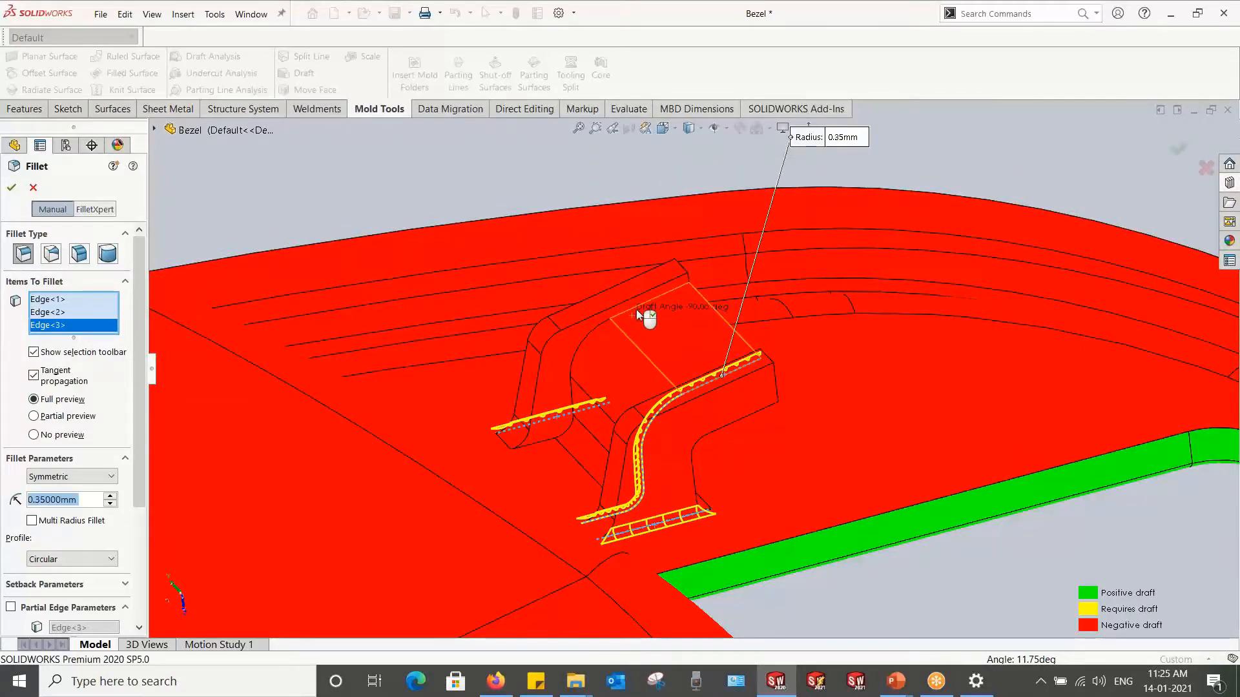
left_click(642, 305)
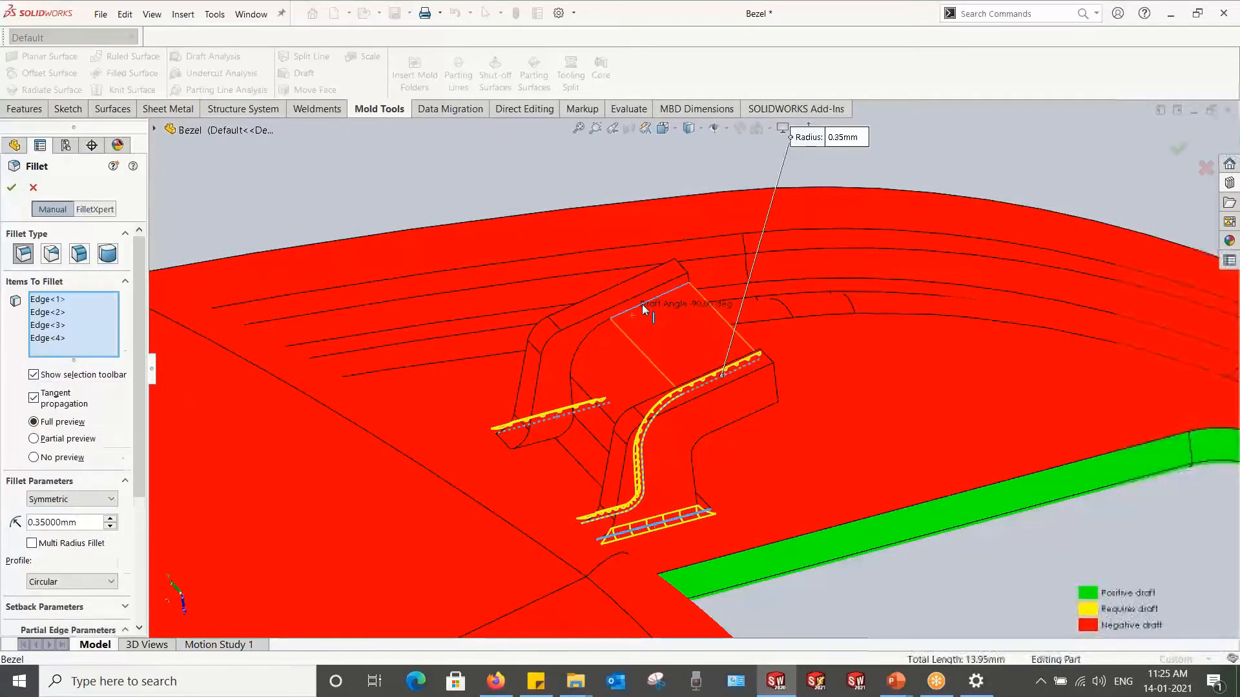
left_click(11, 187)
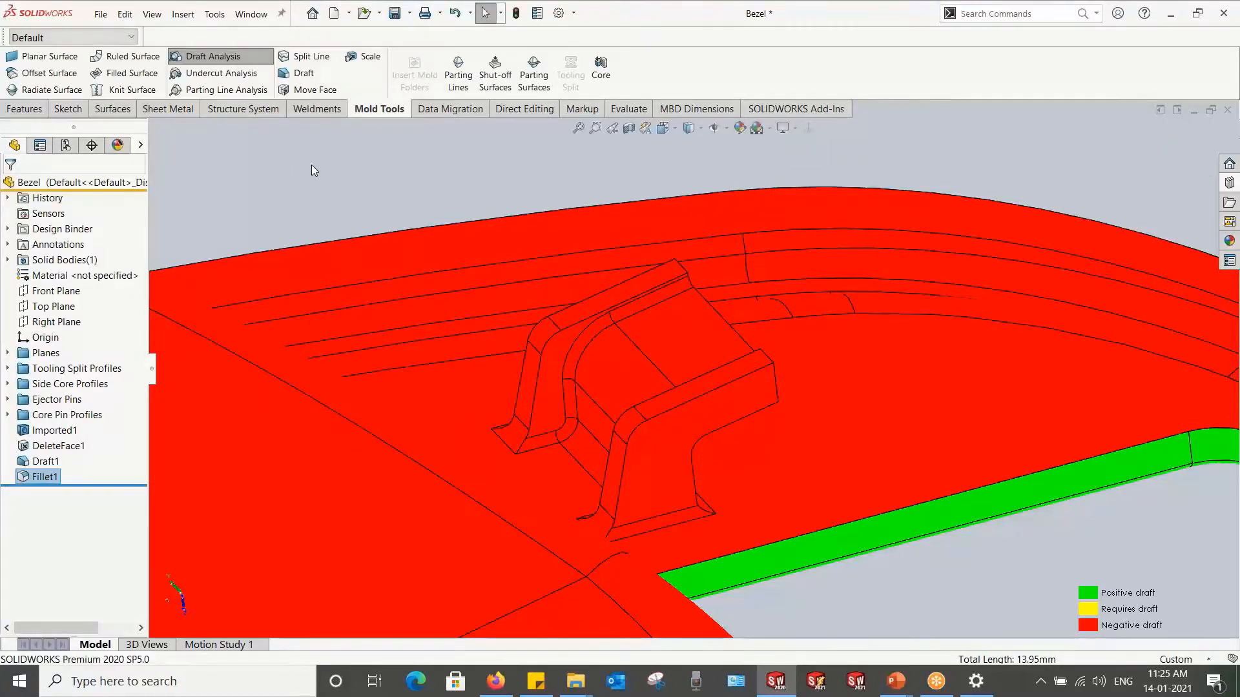
Step: Switch to the PowerPoint slide show, advance to the Core-Cavity inserts separation slide, and return to SOLIDWORKS
scroll(613, 484, "up", 10)
middle_click_drag(612, 484, 619, 387)
left_click(442, 231)
key("alt+Tab")
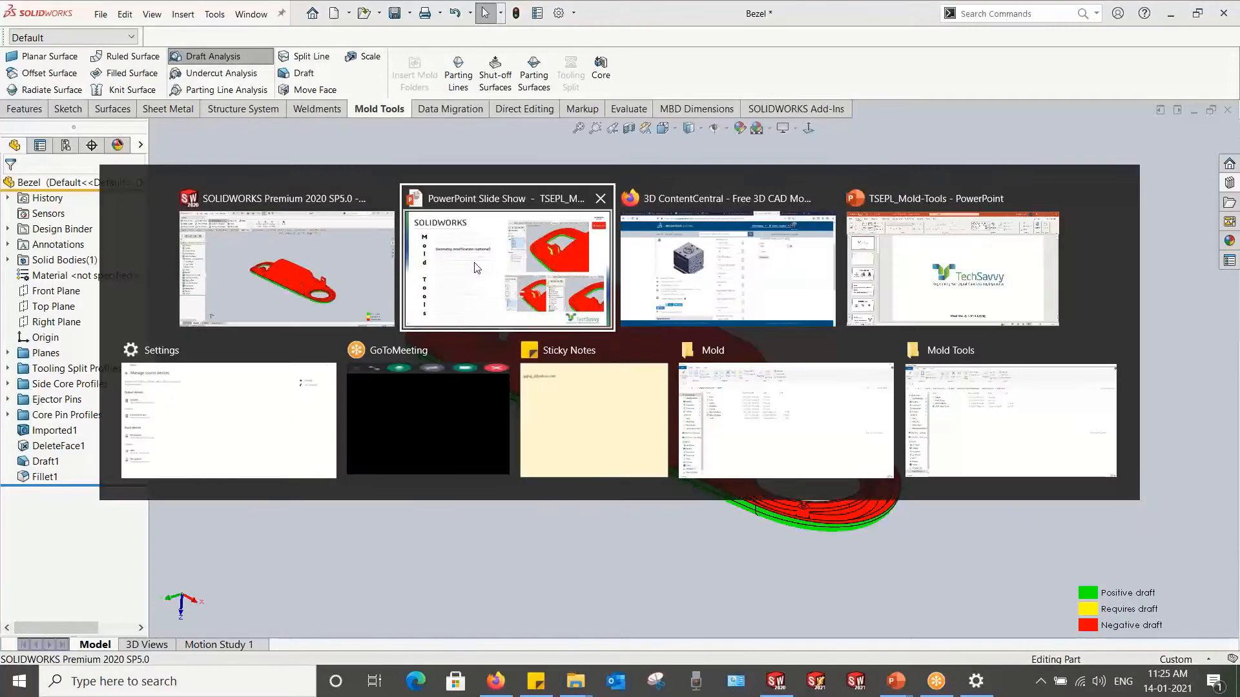
key("Right")
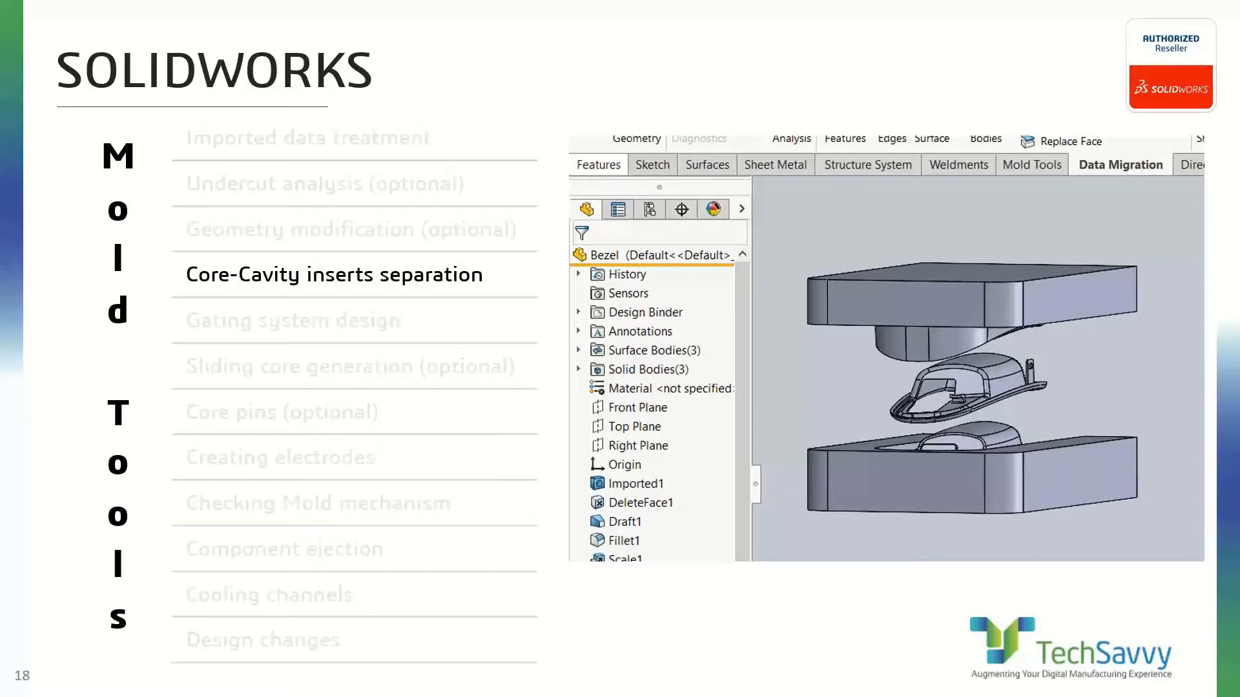
key("alt+Tab")
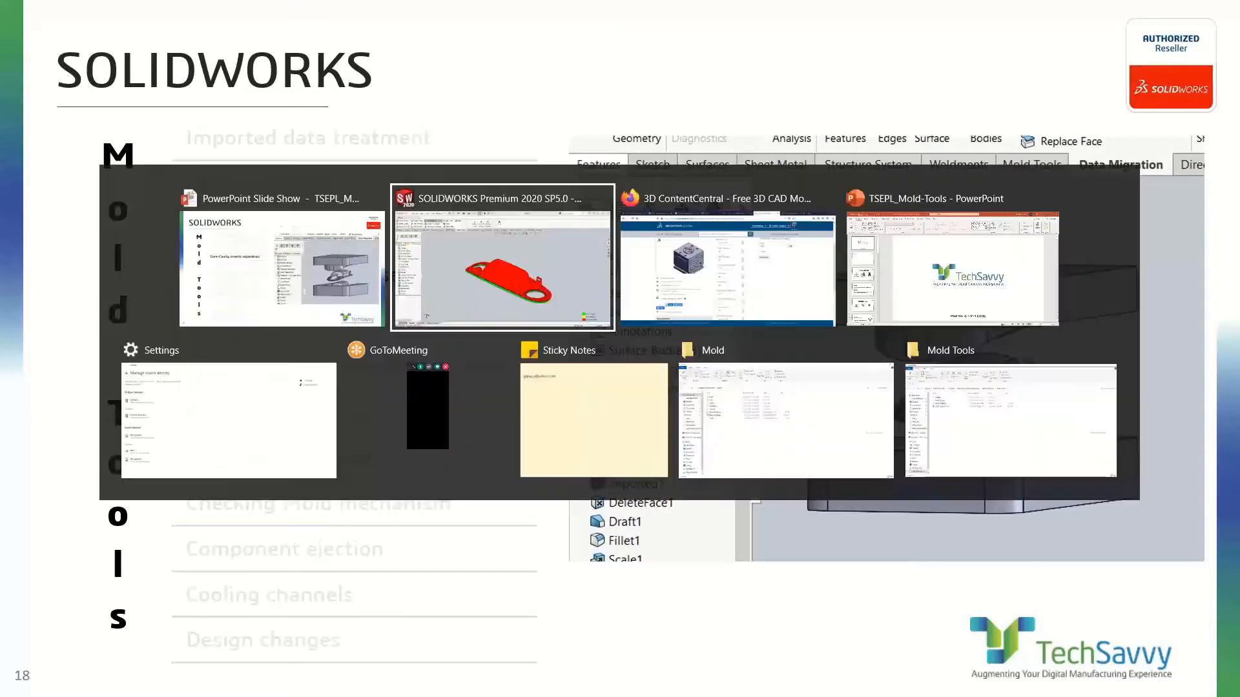
left_click(490, 259)
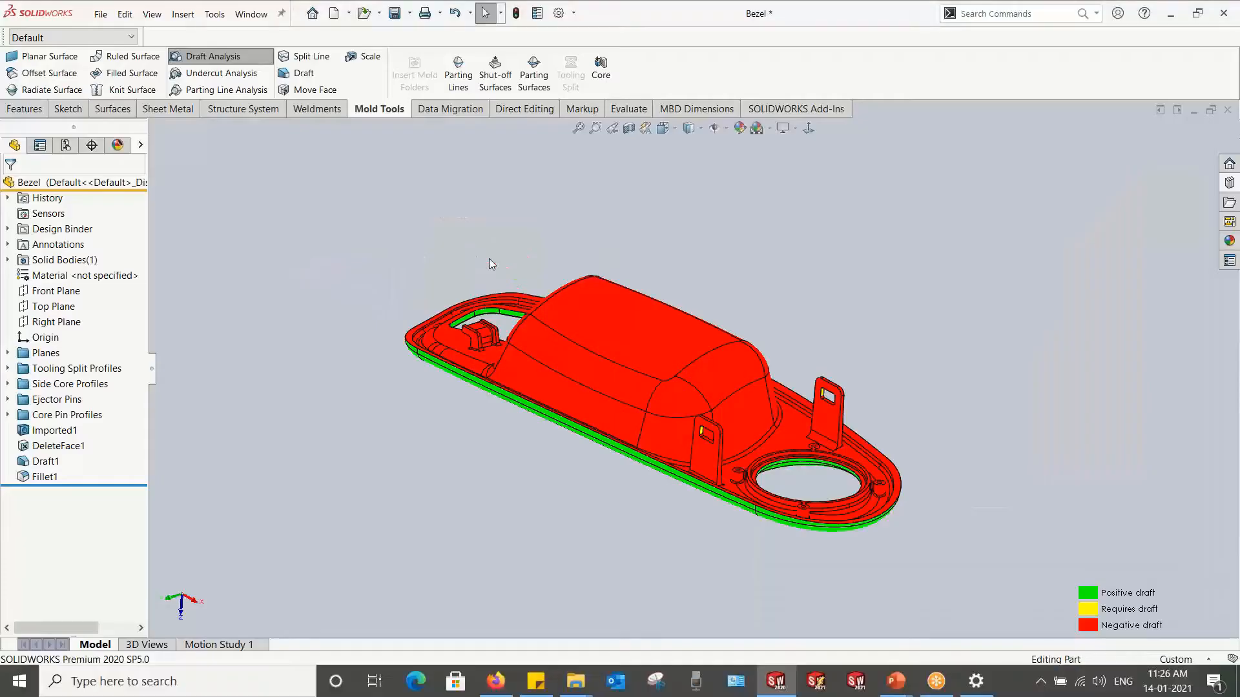
Step: Turn off the draft analysis display and run the Parting Line draft analysis with Front Plane as pull direction and a 1° draft angle
scroll(712, 434, "down", 1)
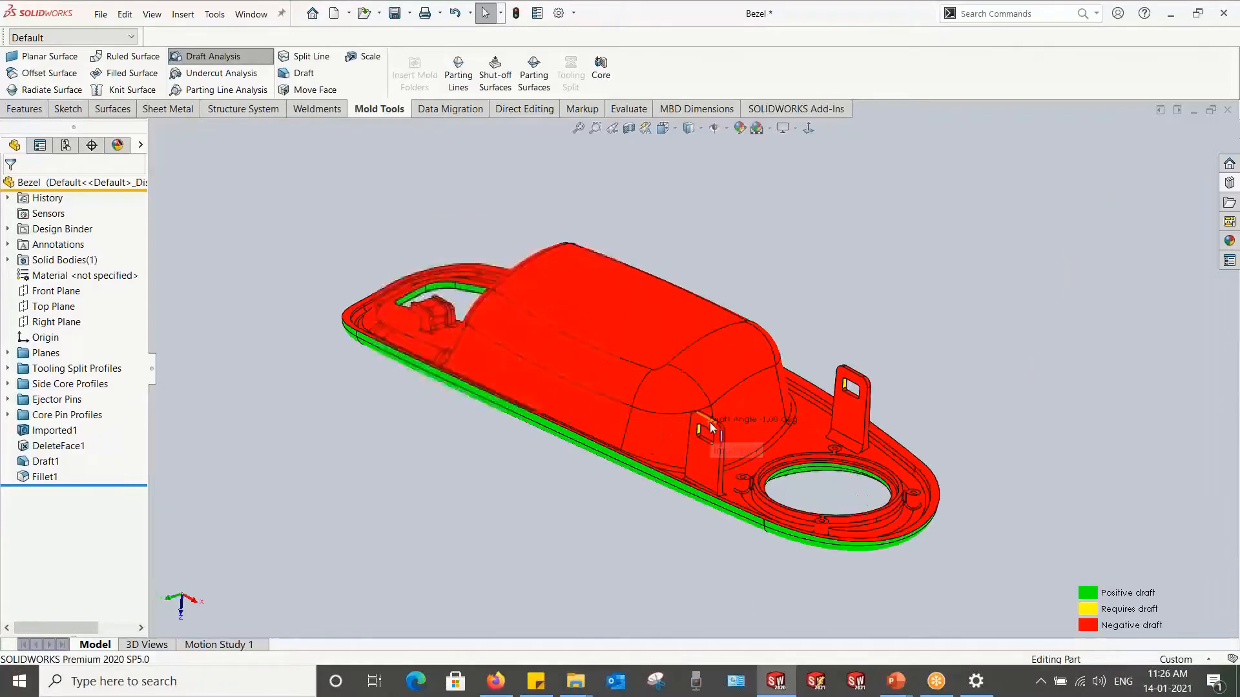
left_click(218, 62)
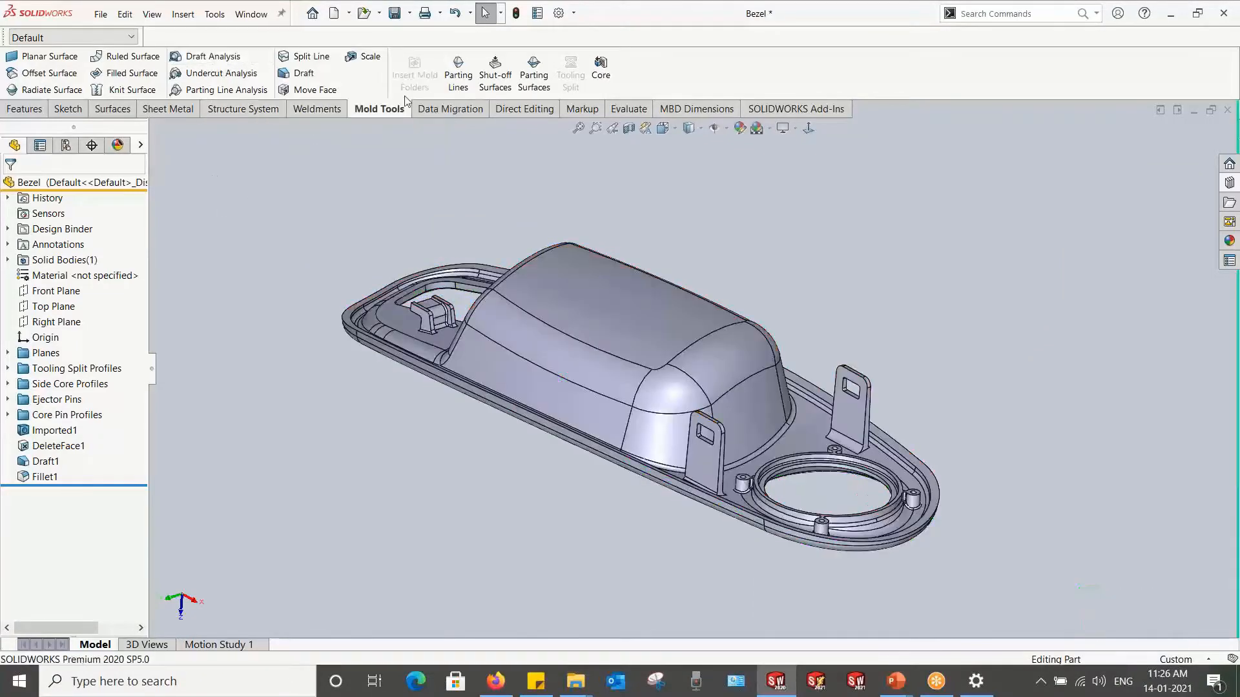
left_click(459, 67)
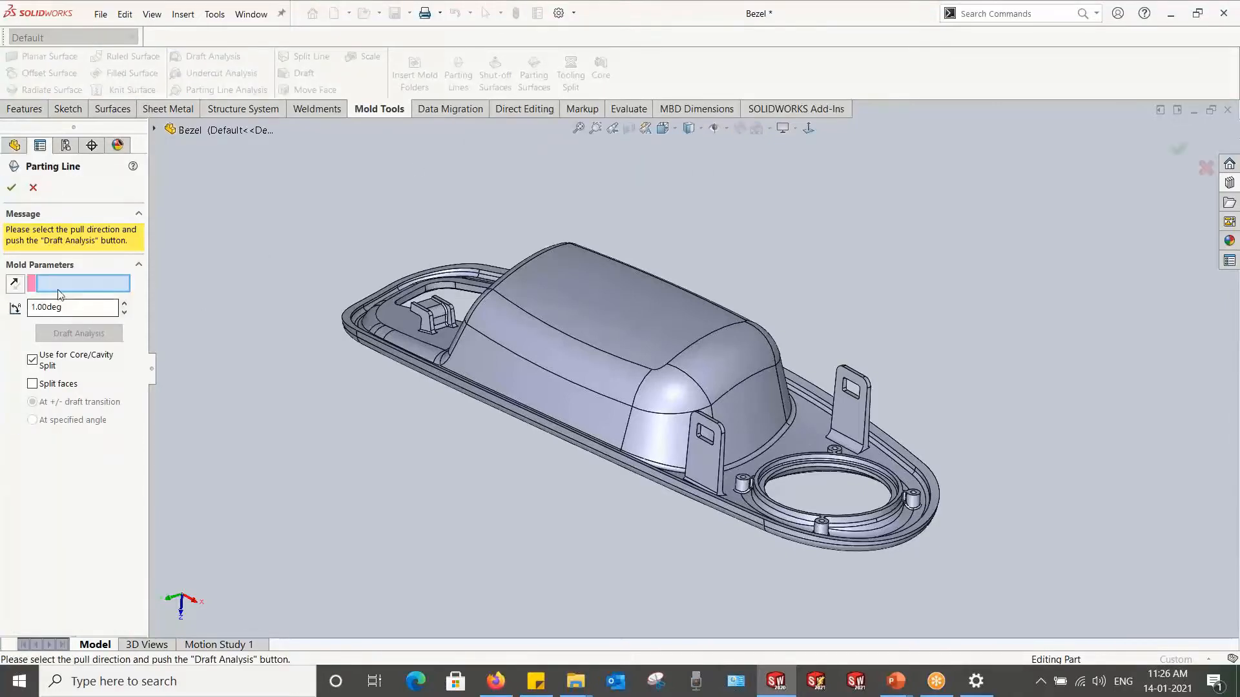
left_click(155, 129)
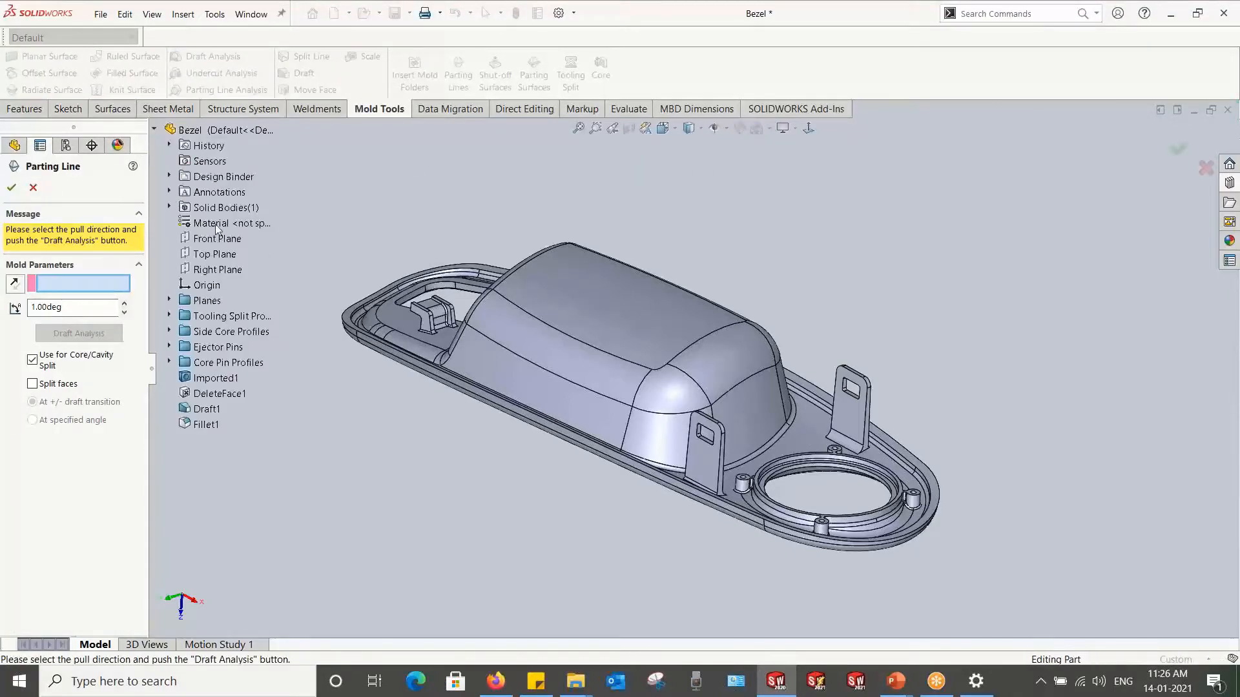
left_click(215, 239)
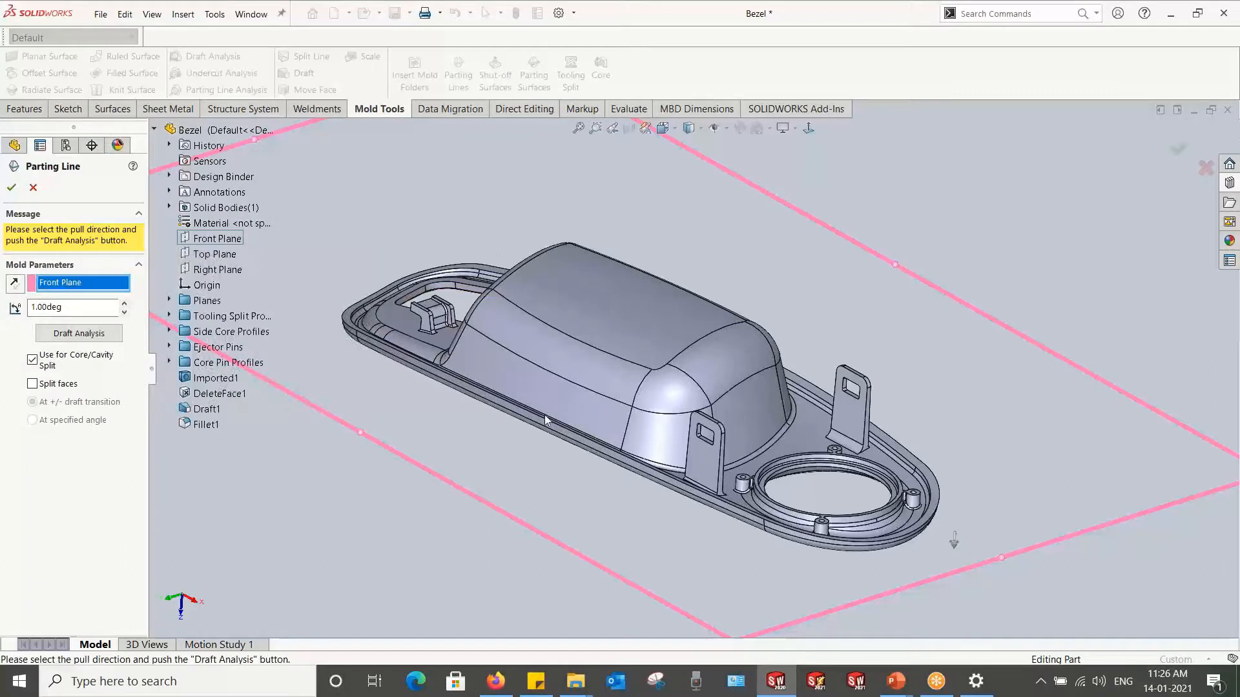
left_click_drag(64, 309, 3, 306)
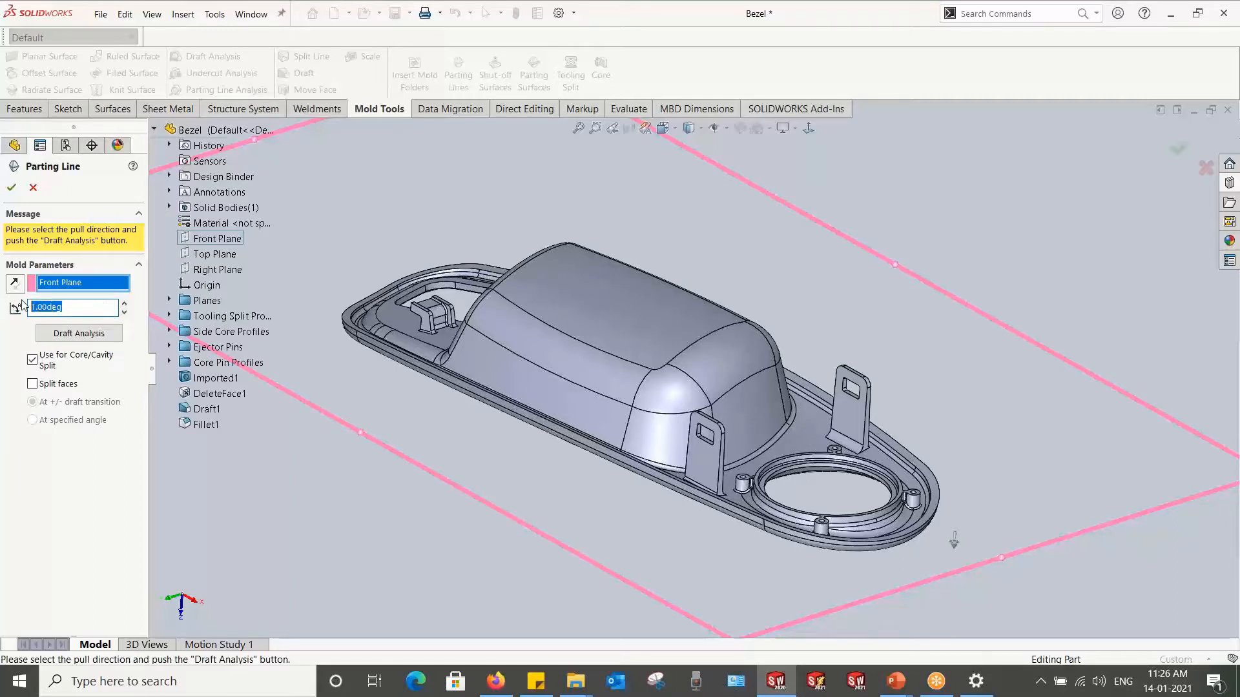
left_click(88, 310)
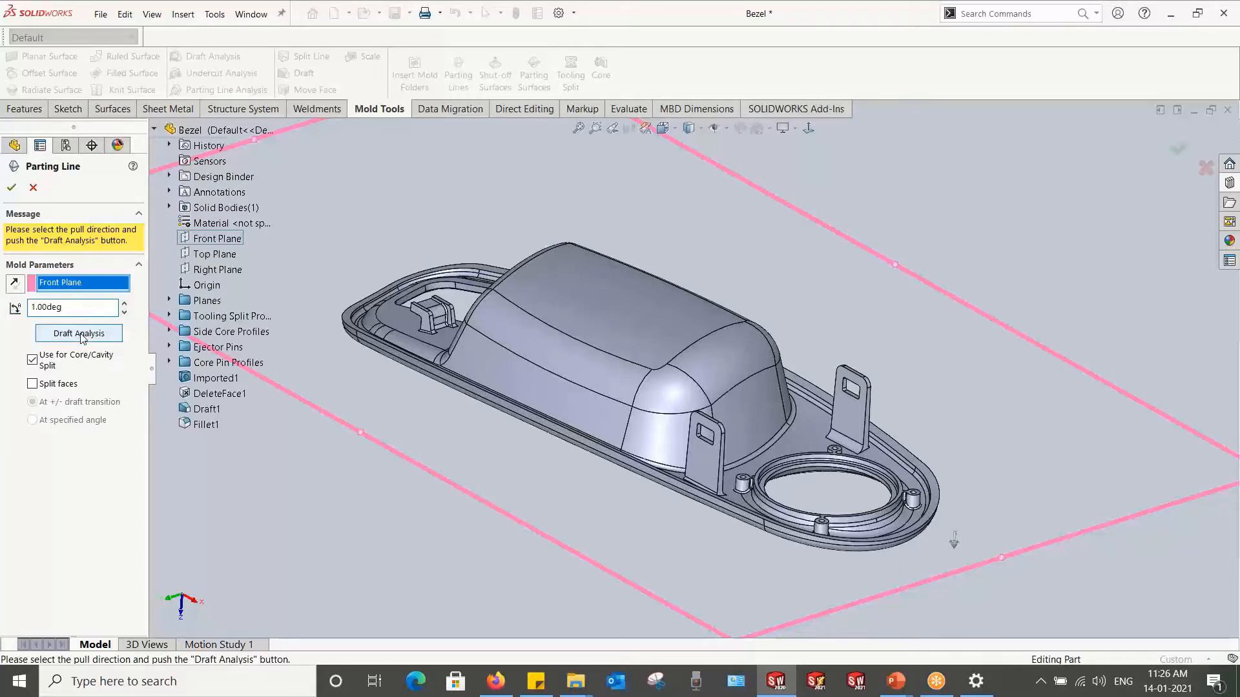
left_click(81, 333)
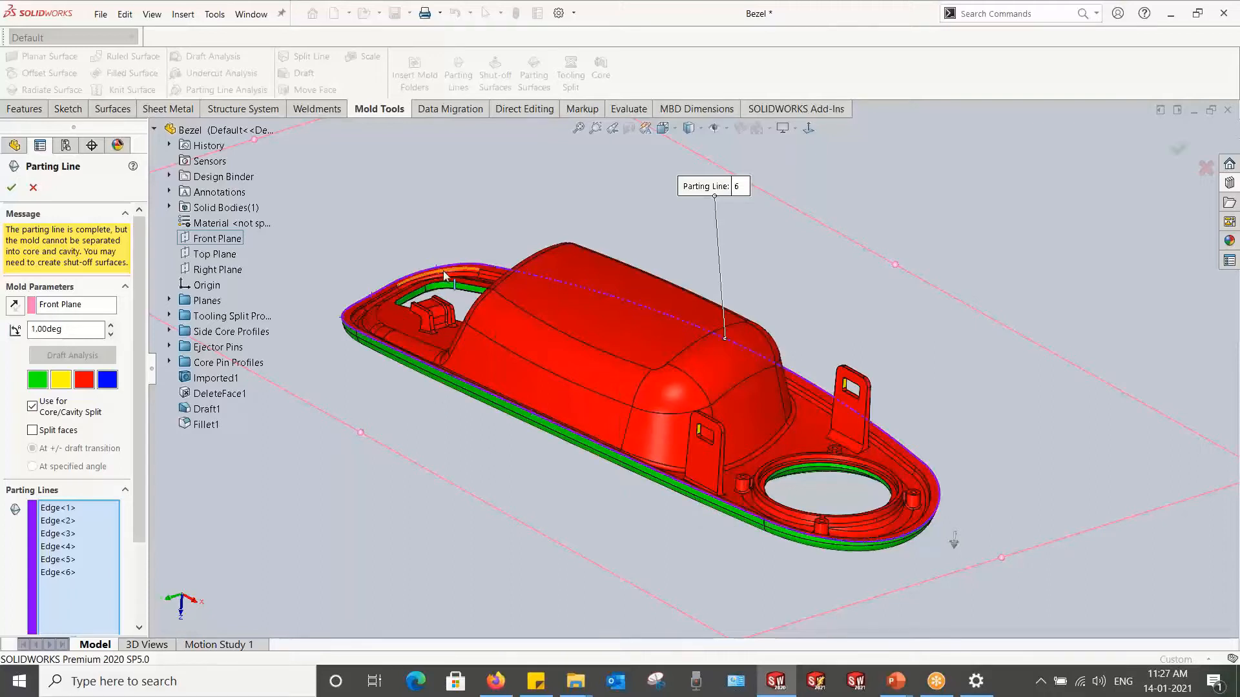
Step: Examine the parting line and the red-green boundaries around the bezel's two openings, and accept the Parting Line for core/cavity split
scroll(445, 272, "down", 5)
scroll(537, 335, "up", 2)
middle_click_drag(537, 335, 614, 349)
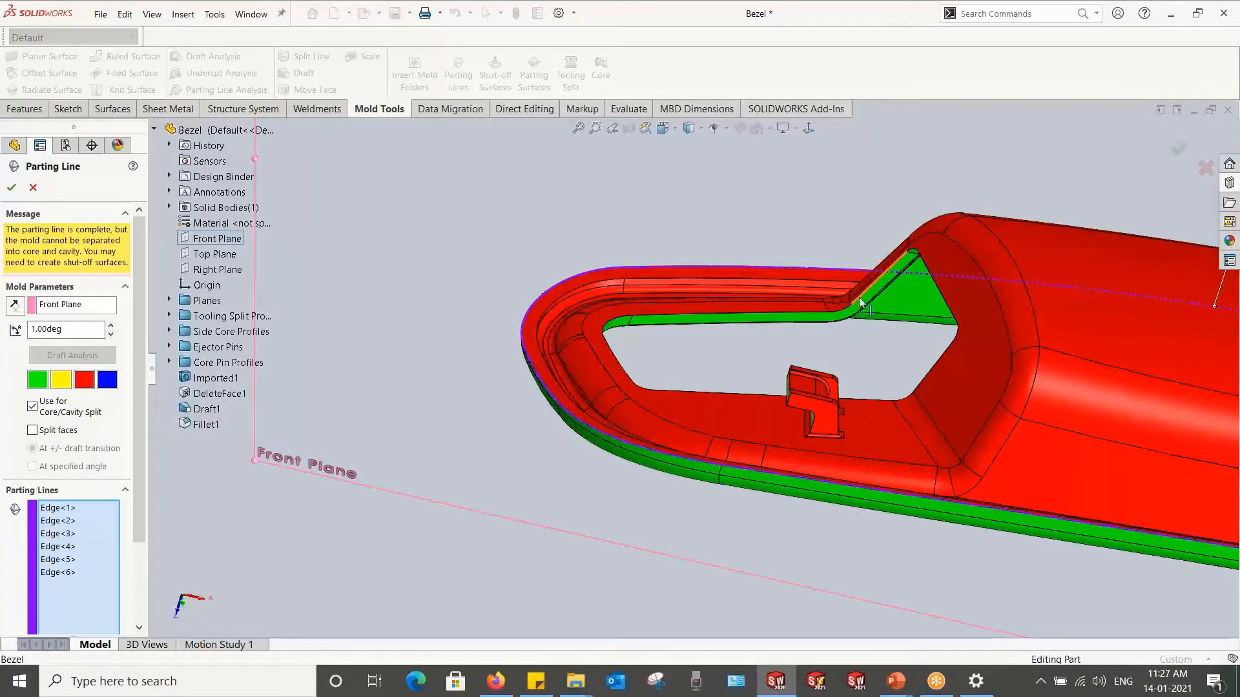
middle_click_drag(917, 377, 793, 413)
scroll(793, 413, "down", 2)
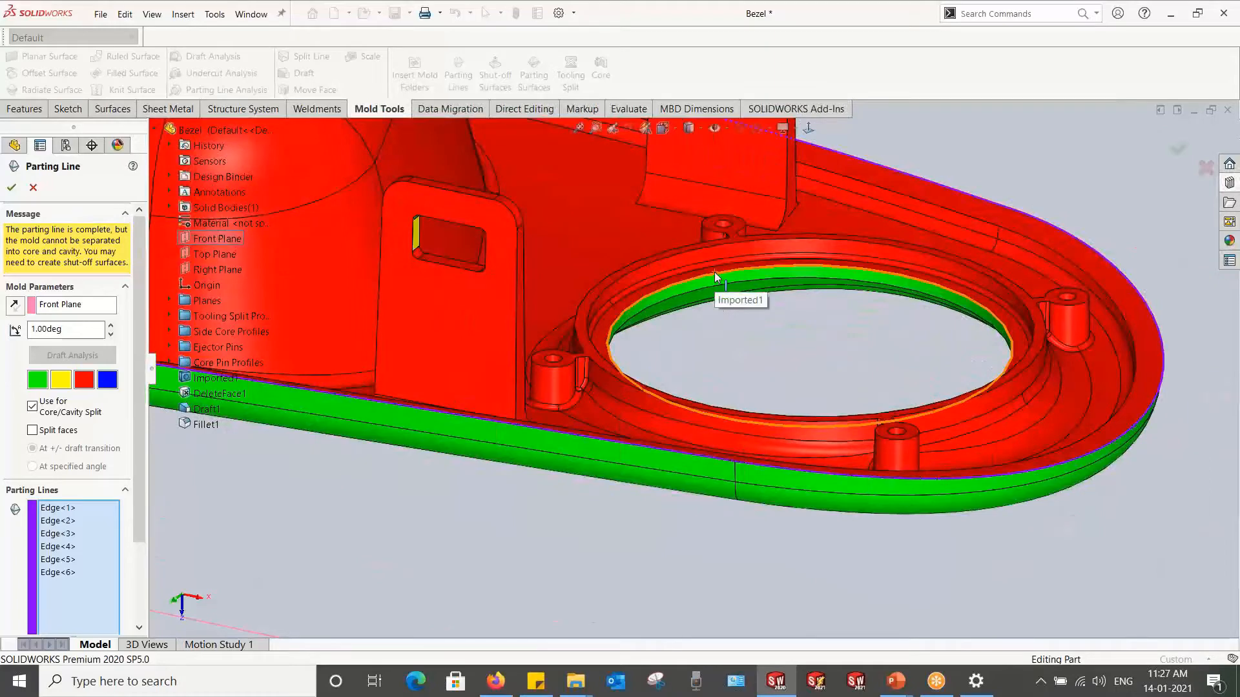
scroll(743, 359, "up", 8)
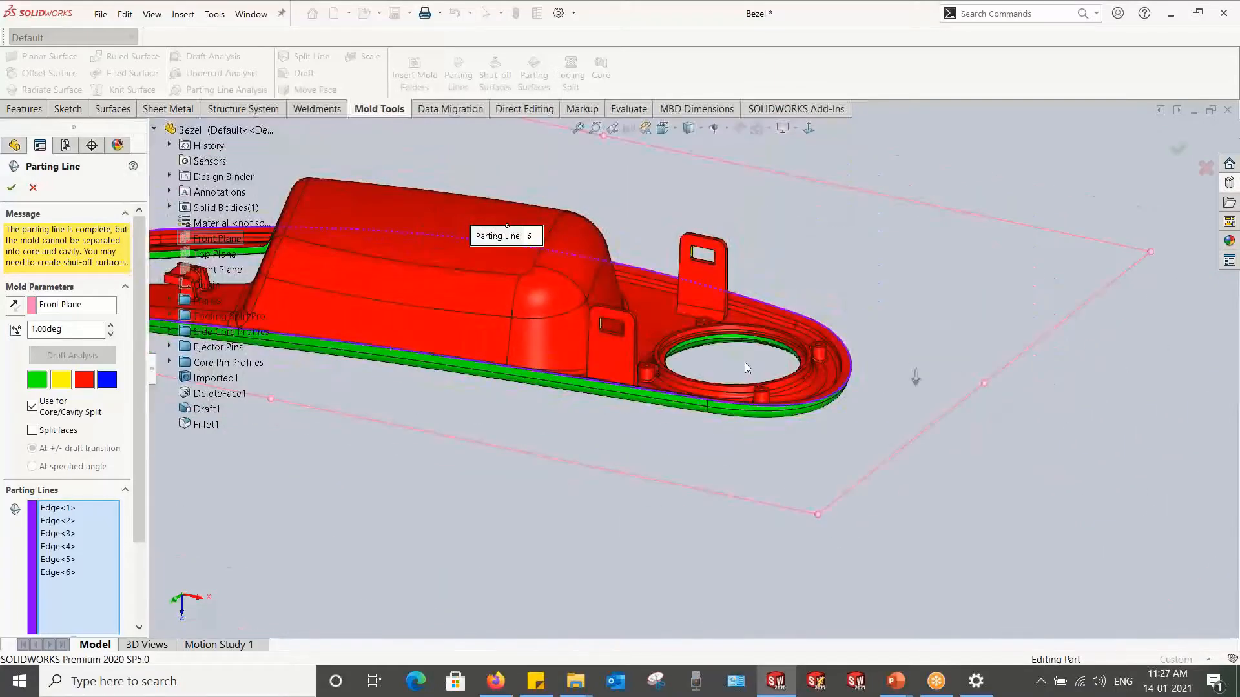
scroll(542, 332, "down", 2)
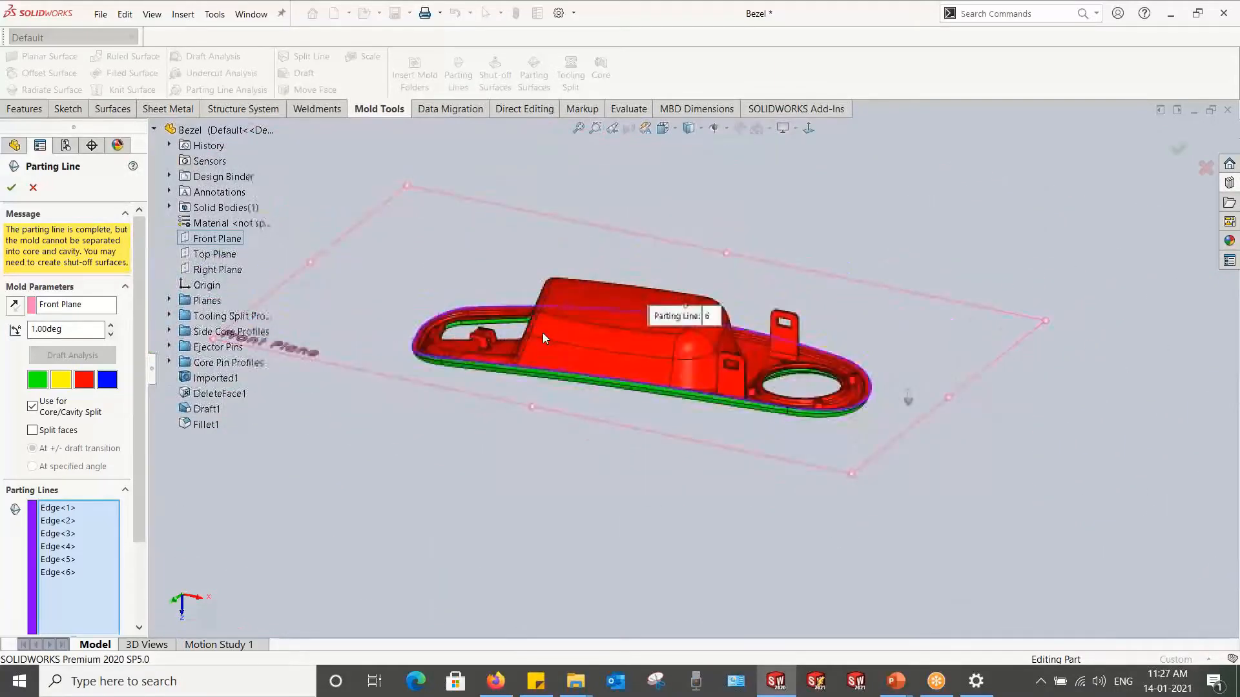
middle_click_drag(542, 332, 528, 342)
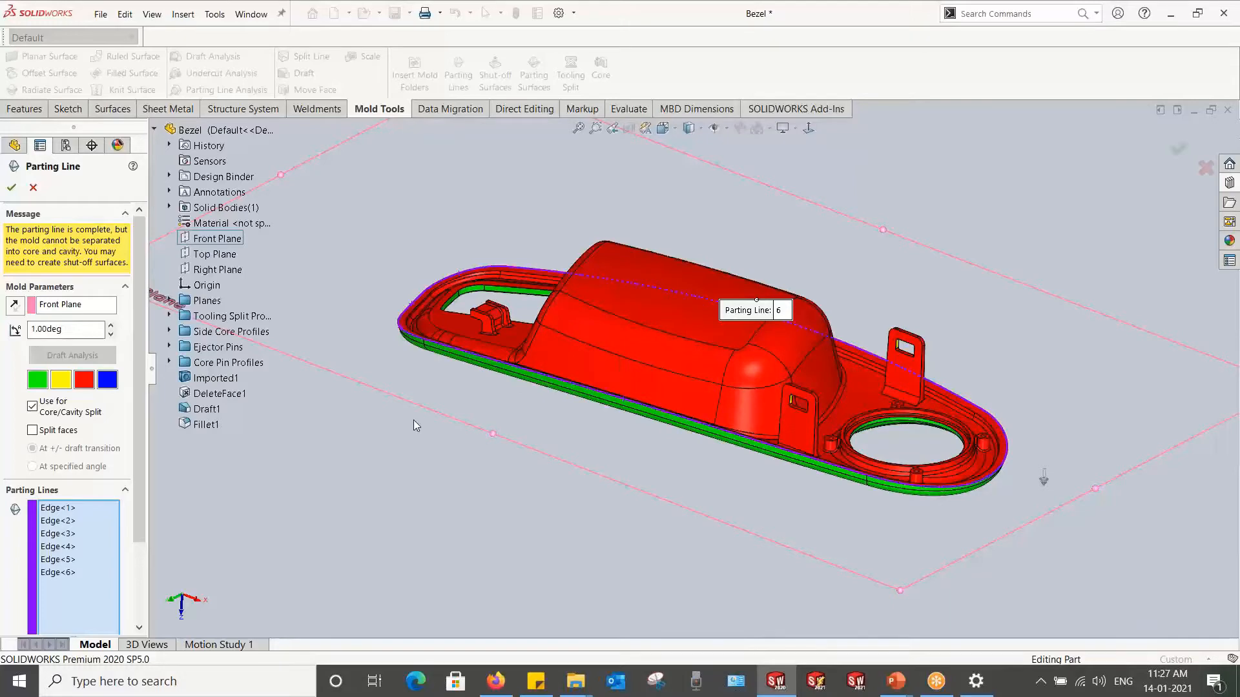
left_click(11, 187)
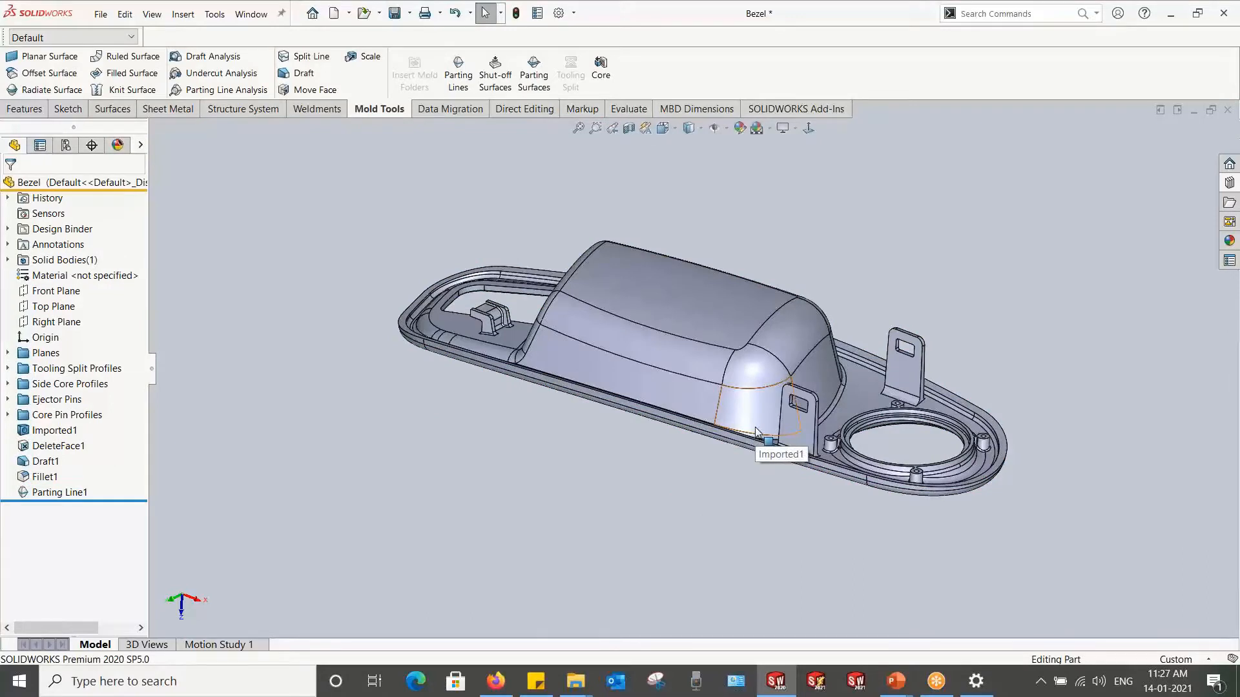
Step: Start Shut-off Surfaces for the bezel and inspect the preview patches over the round hole and the clip-side opening
left_click(496, 69)
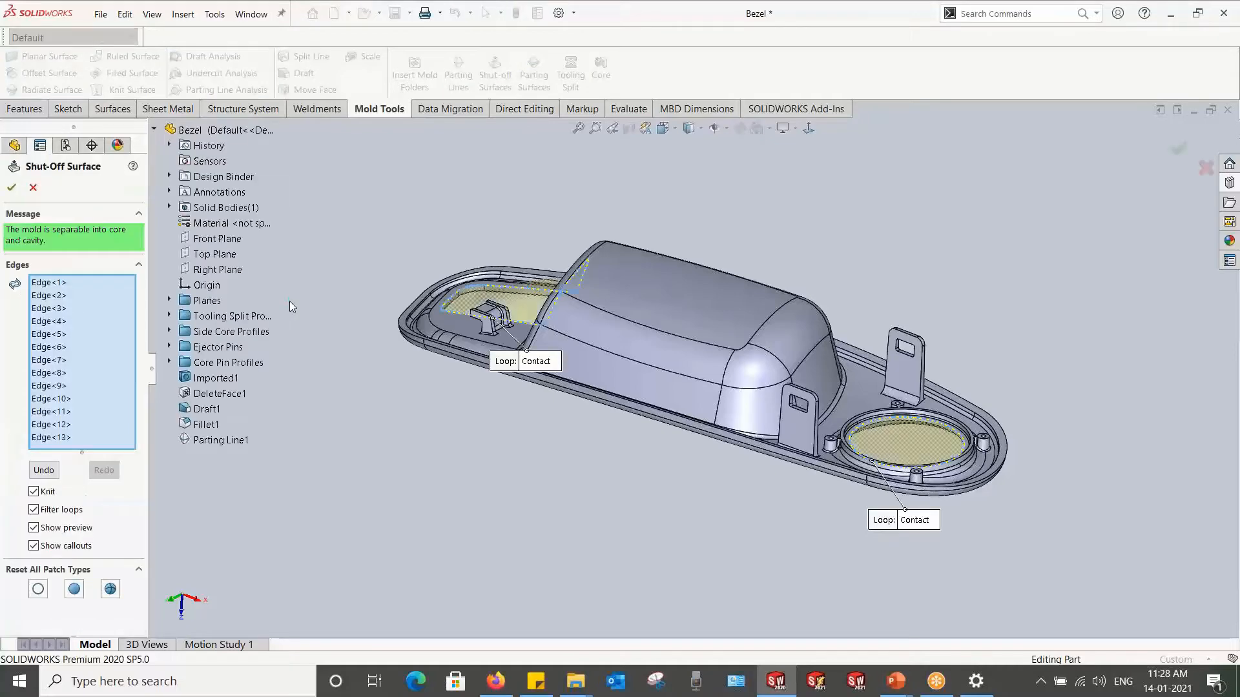
scroll(541, 298, "down", 2)
mouse_move(539, 298)
middle_mouse_down()
mouse_move(582, 324)
mouse_move(539, 312)
middle_mouse_up()
scroll(538, 312, "up", 2)
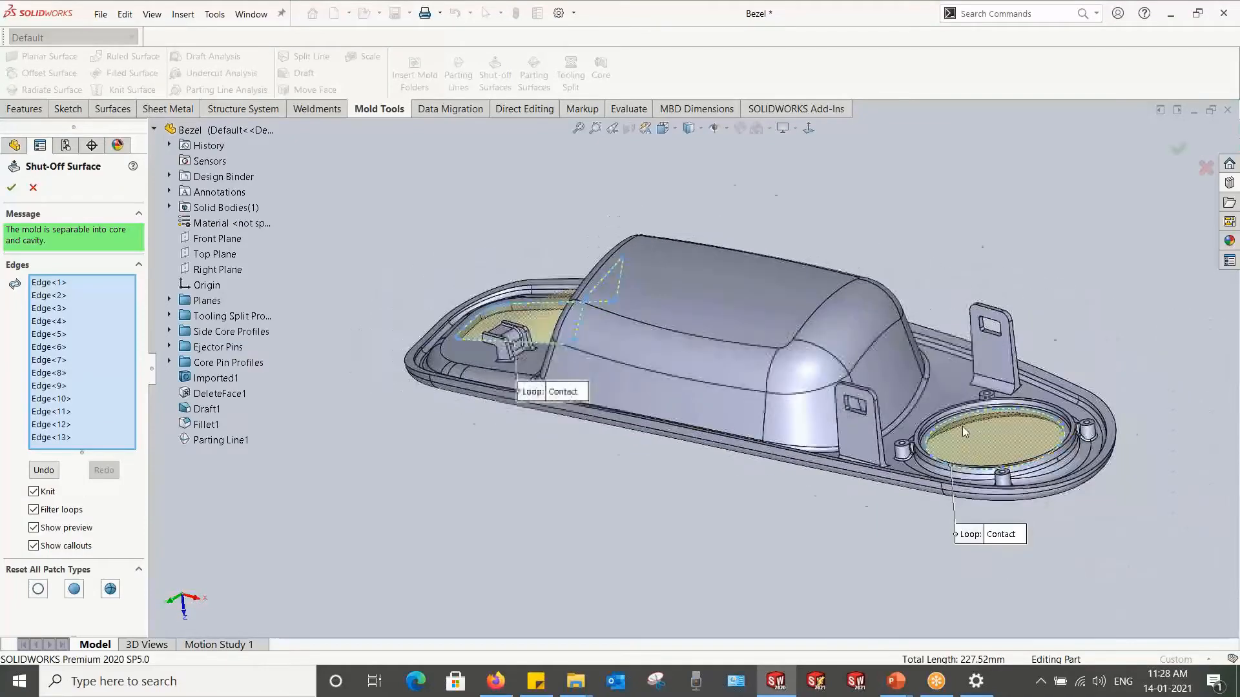
scroll(962, 426, "down", 5)
scroll(852, 416, "up", 3)
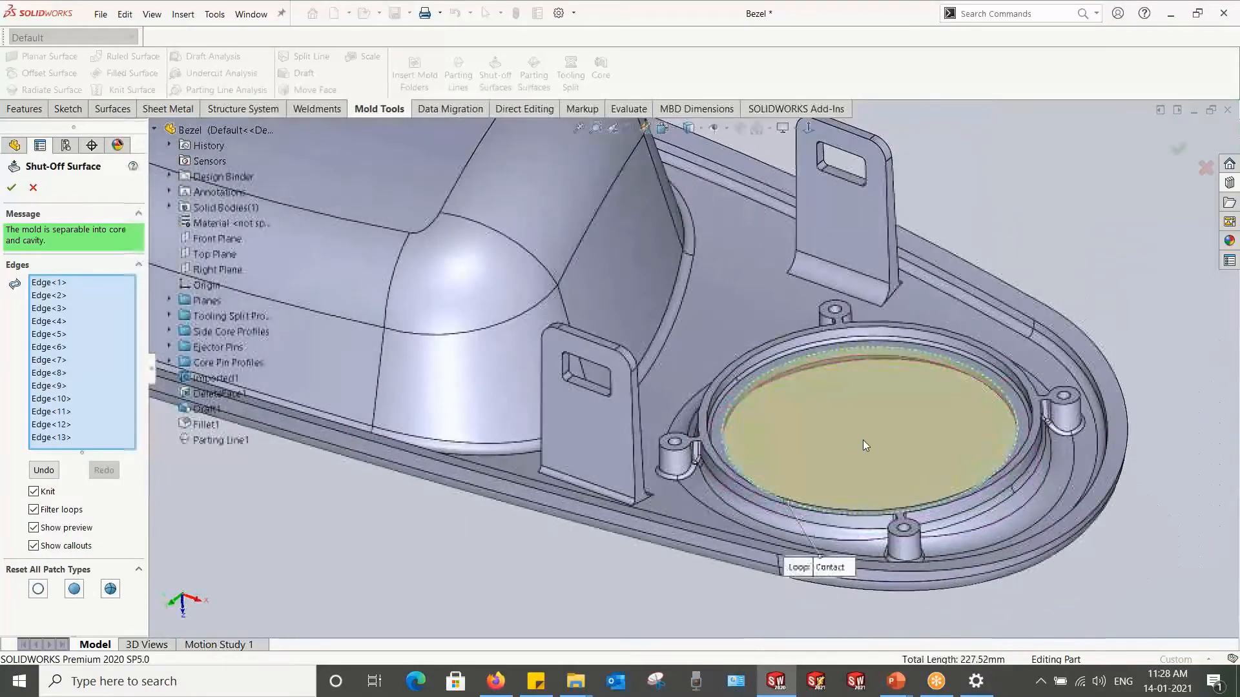
scroll(980, 484, "up", 4)
scroll(491, 327, "down", 5)
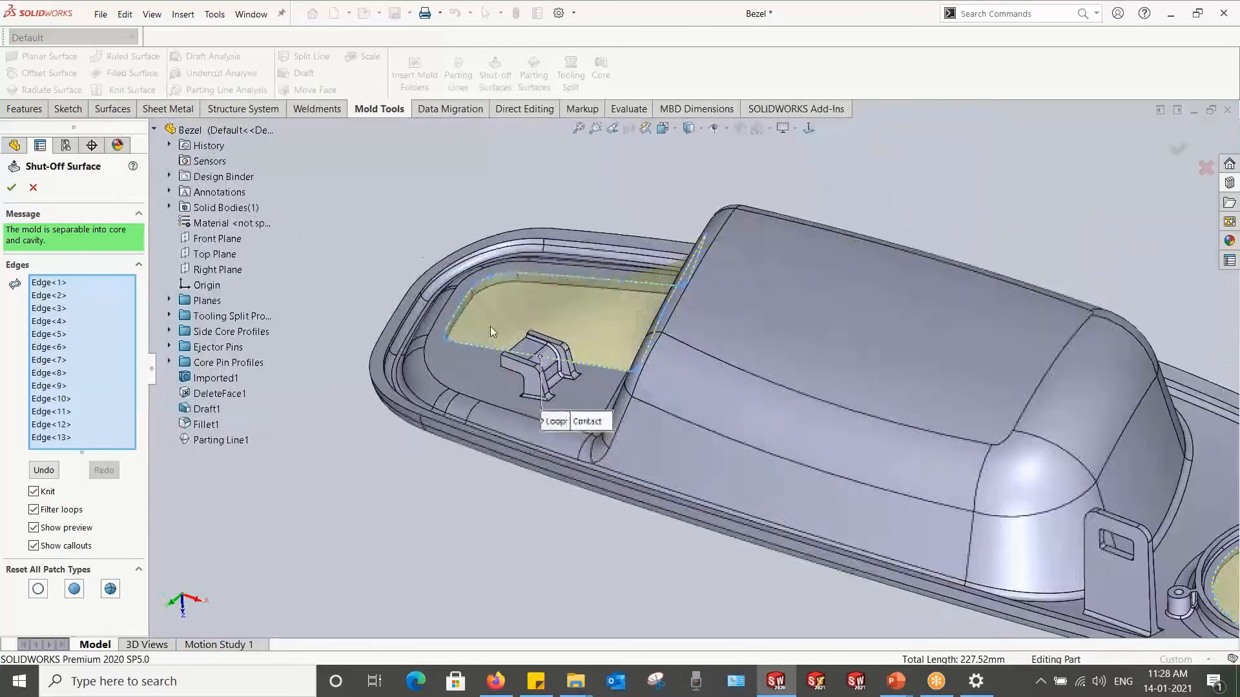
Step: Set the clip-side opening's shut-off patch to Tangent, check the preview from both sides, and create the shut-off surfaces
mouse_move(581, 296)
middle_mouse_down()
mouse_move(718, 295)
mouse_move(601, 309)
middle_mouse_up()
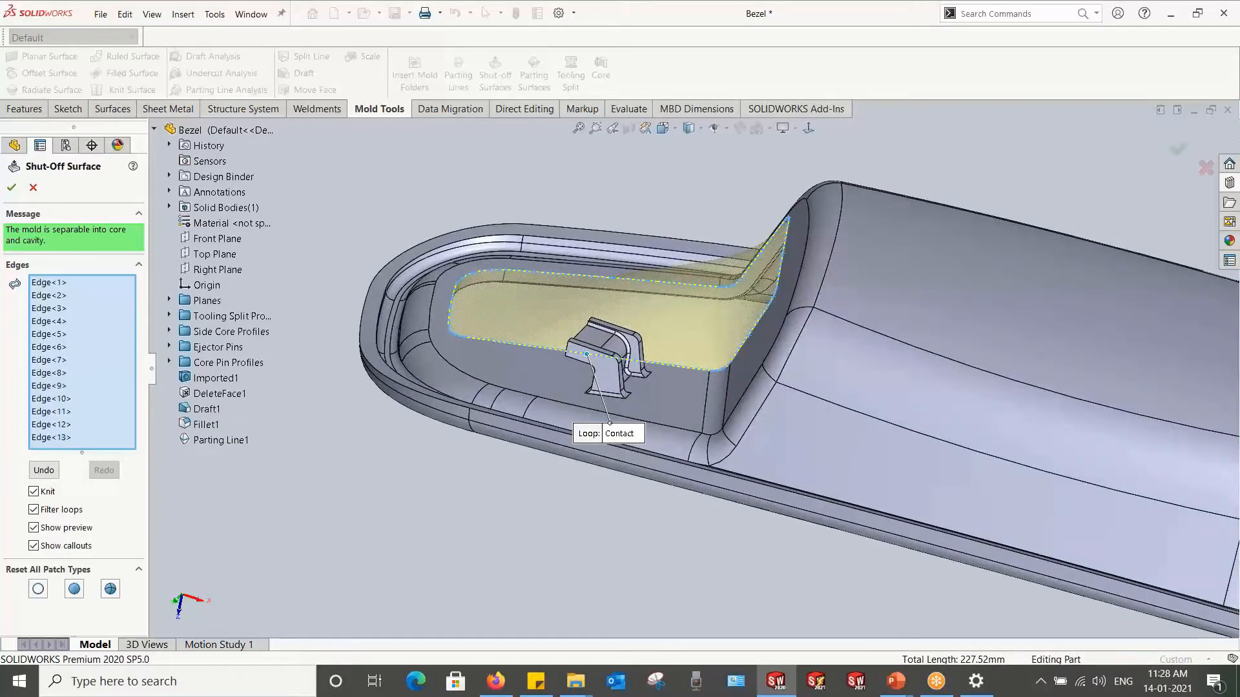
left_click(620, 434)
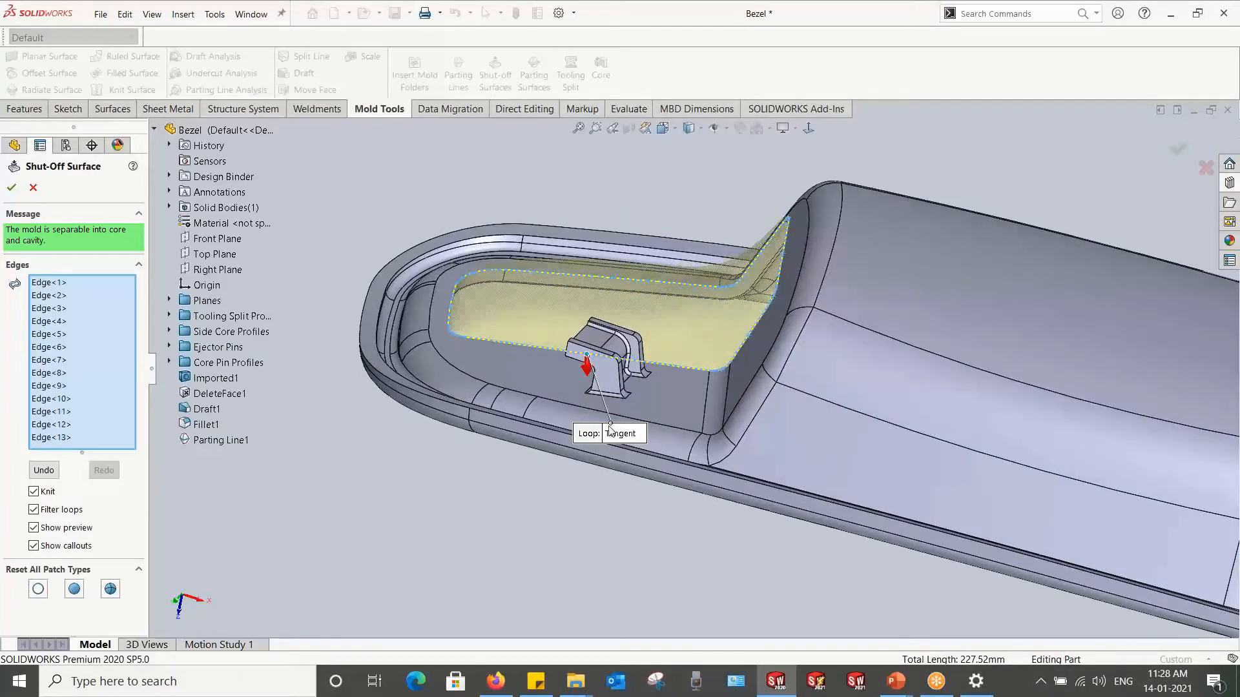
middle_click_drag(611, 430, 511, 415)
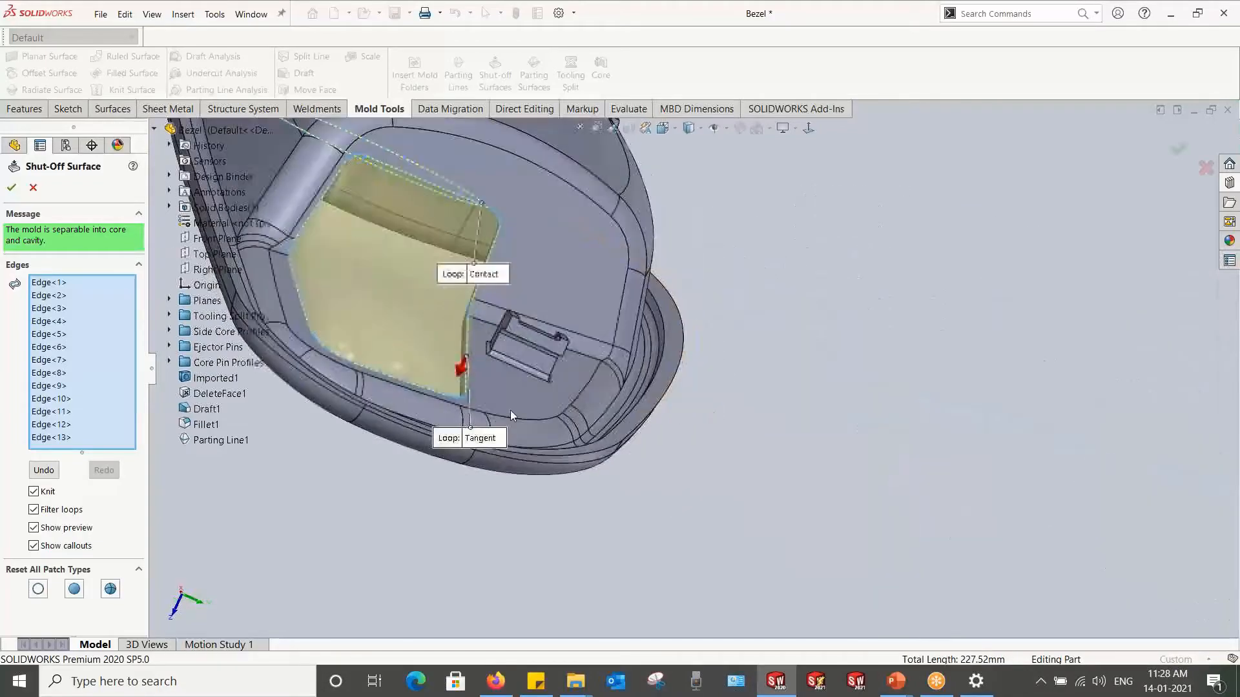
scroll(512, 388, "up", 2)
scroll(515, 336, "down", 3)
middle_click_drag(523, 343, 589, 418)
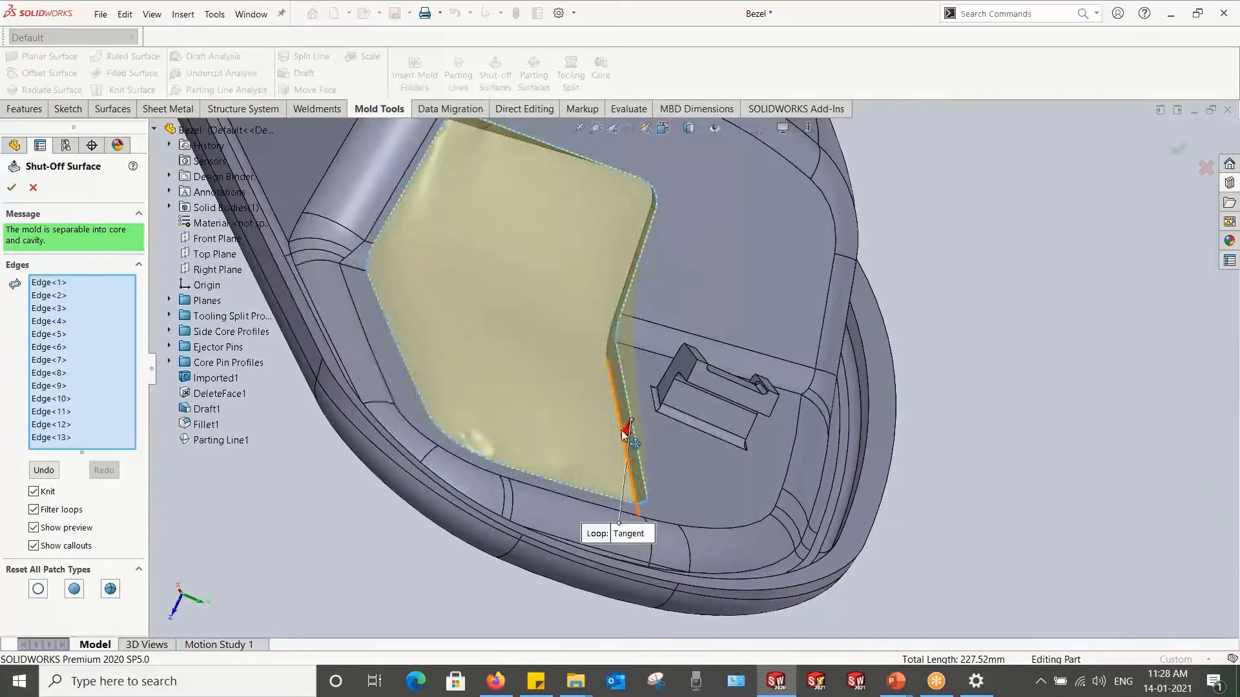
scroll(623, 430, "down", 3)
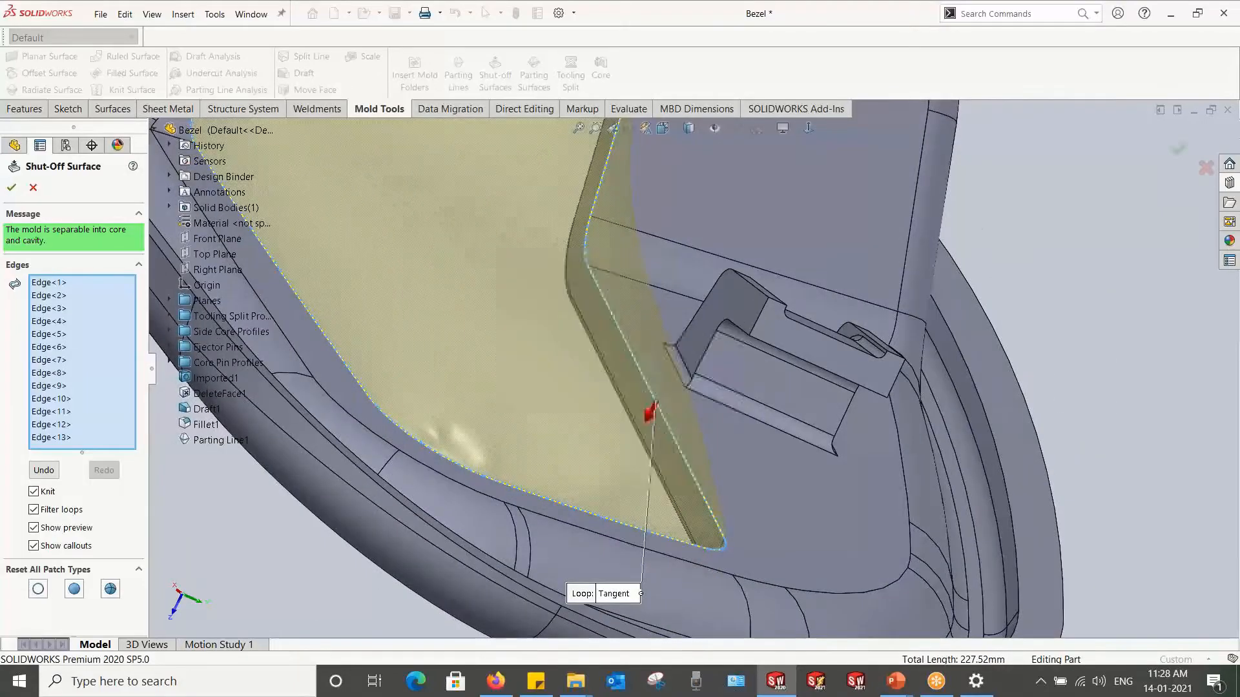
middle_click_drag(624, 430, 354, 471)
scroll(600, 388, "up", 4)
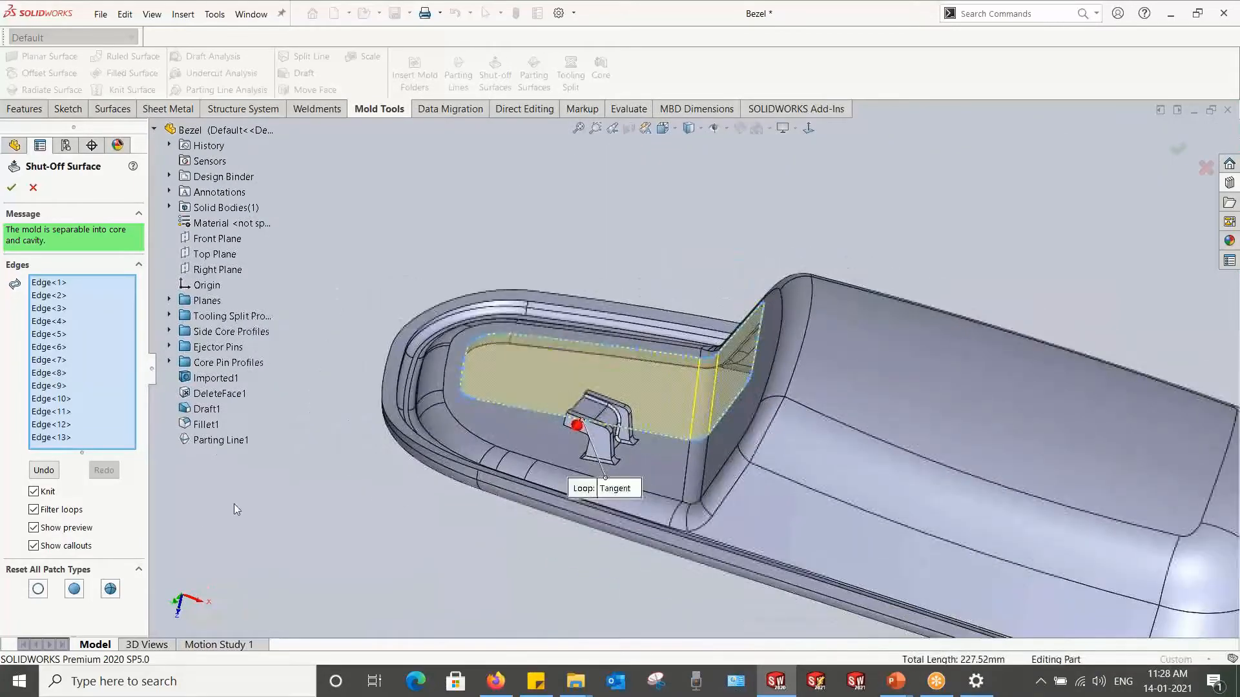
left_click(11, 187)
scroll(737, 366, "up", 5)
middle_click_drag(791, 361, 737, 365)
scroll(727, 346, "up", 2)
scroll(717, 328, "down", 2)
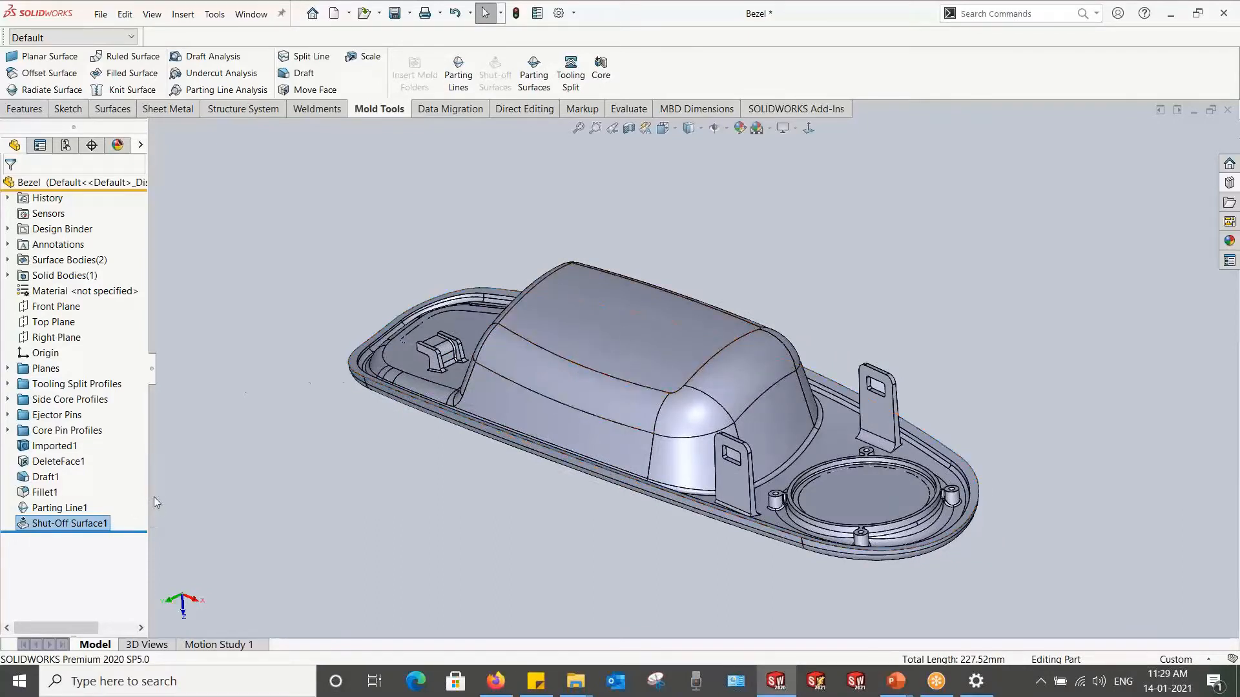
left_click(249, 476)
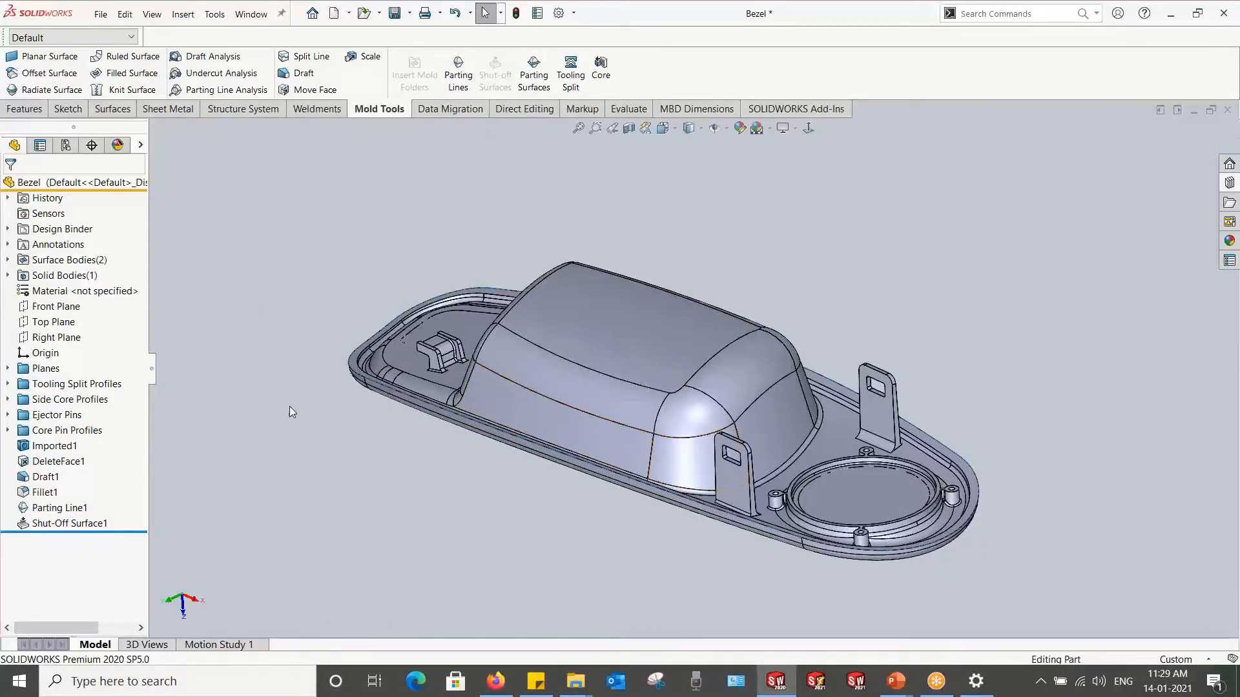
Step: Try a Parting Surface perpendicular to pull from Parting Line1, previewing distances of 35.2 mm and 25.2 mm
left_click(538, 74)
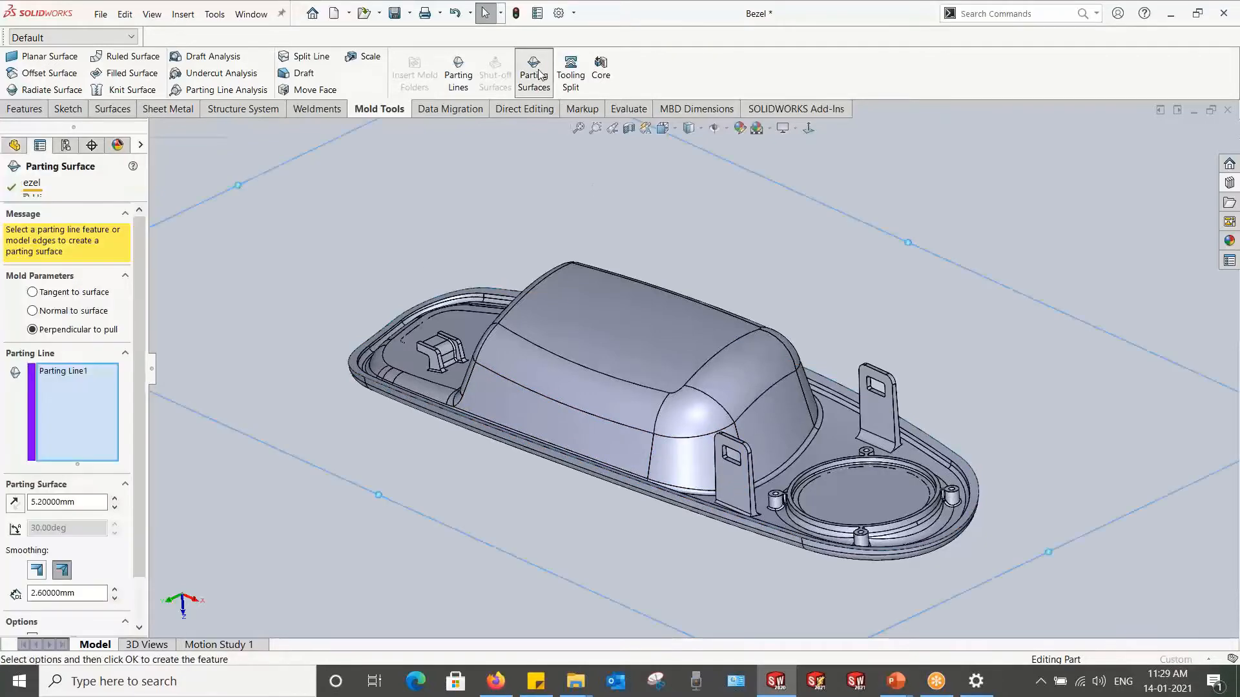
left_click(115, 499)
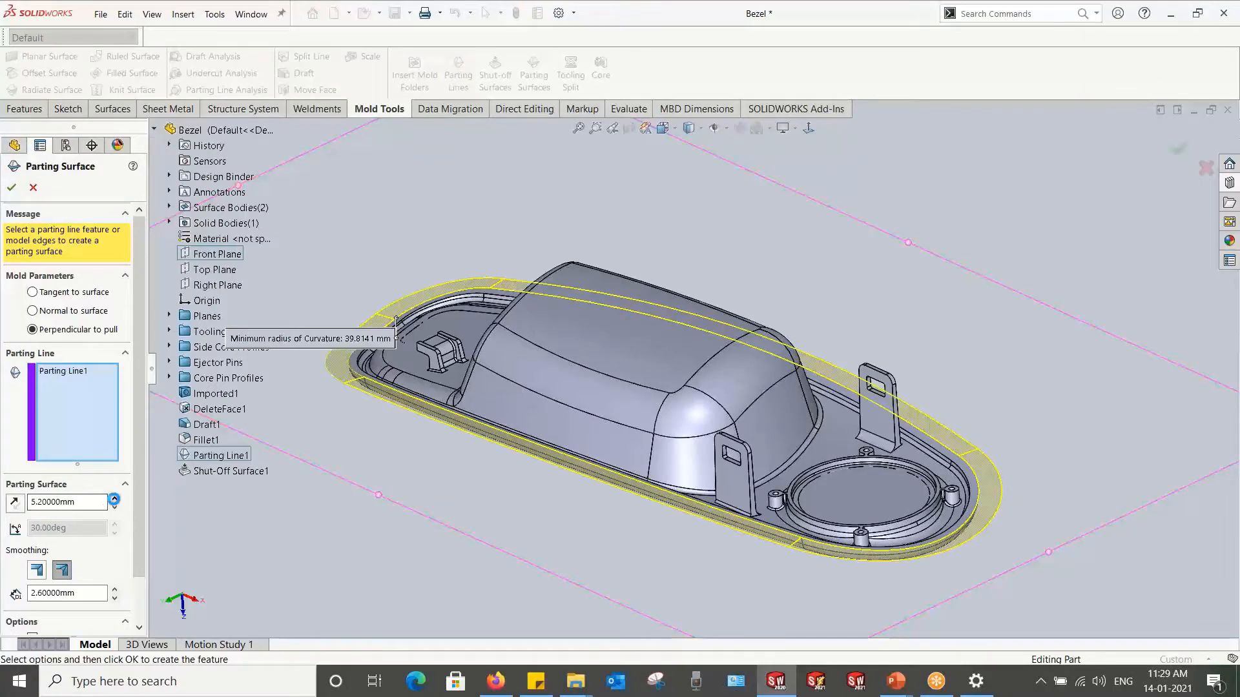
left_click(114, 500)
left_click(115, 499)
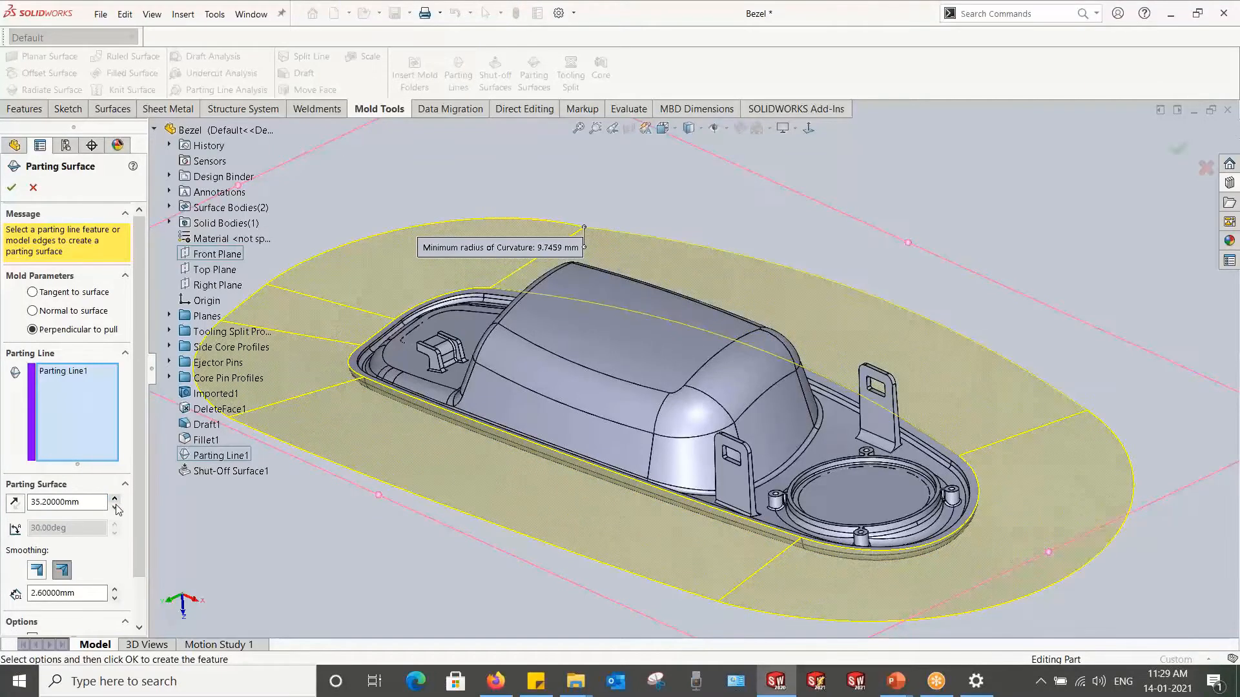
left_click(116, 508)
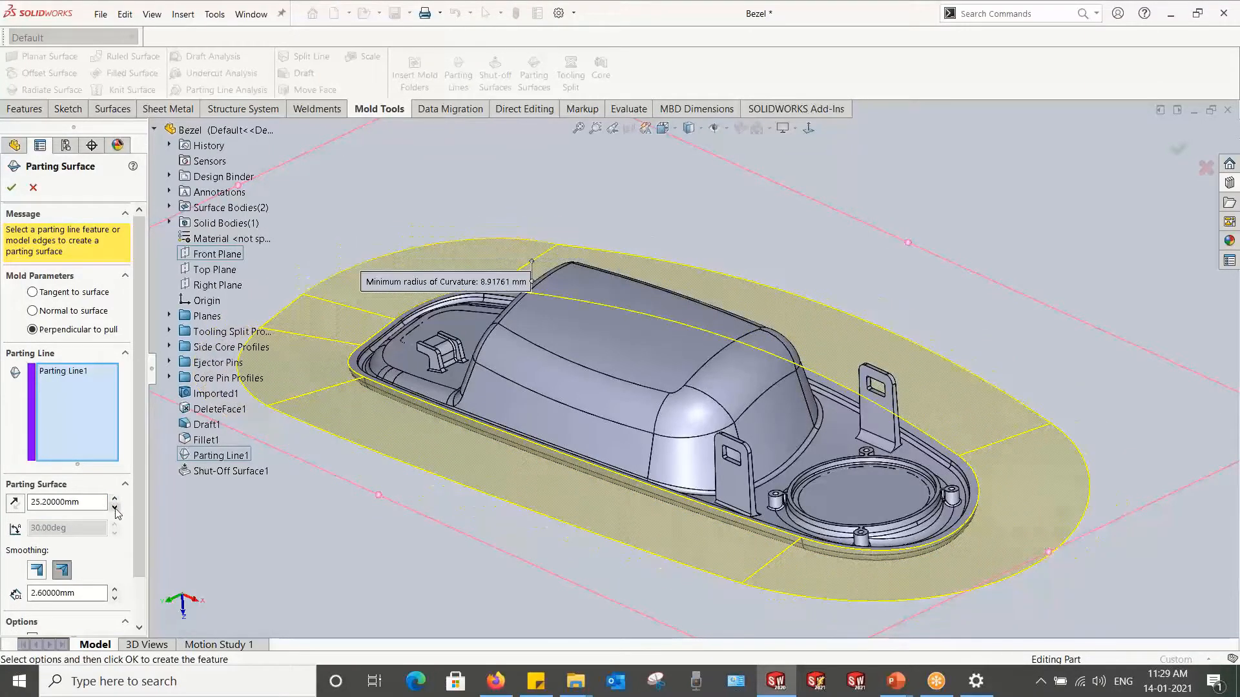
left_click(33, 190)
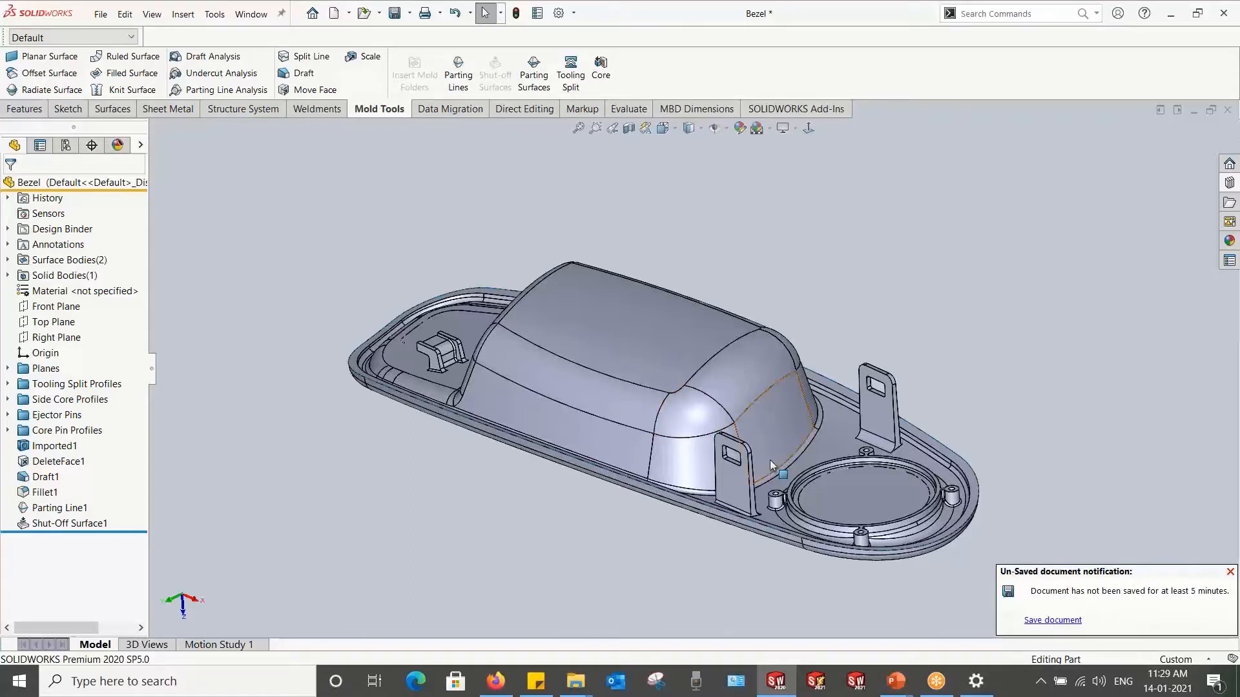
scroll(770, 460, "up", 1)
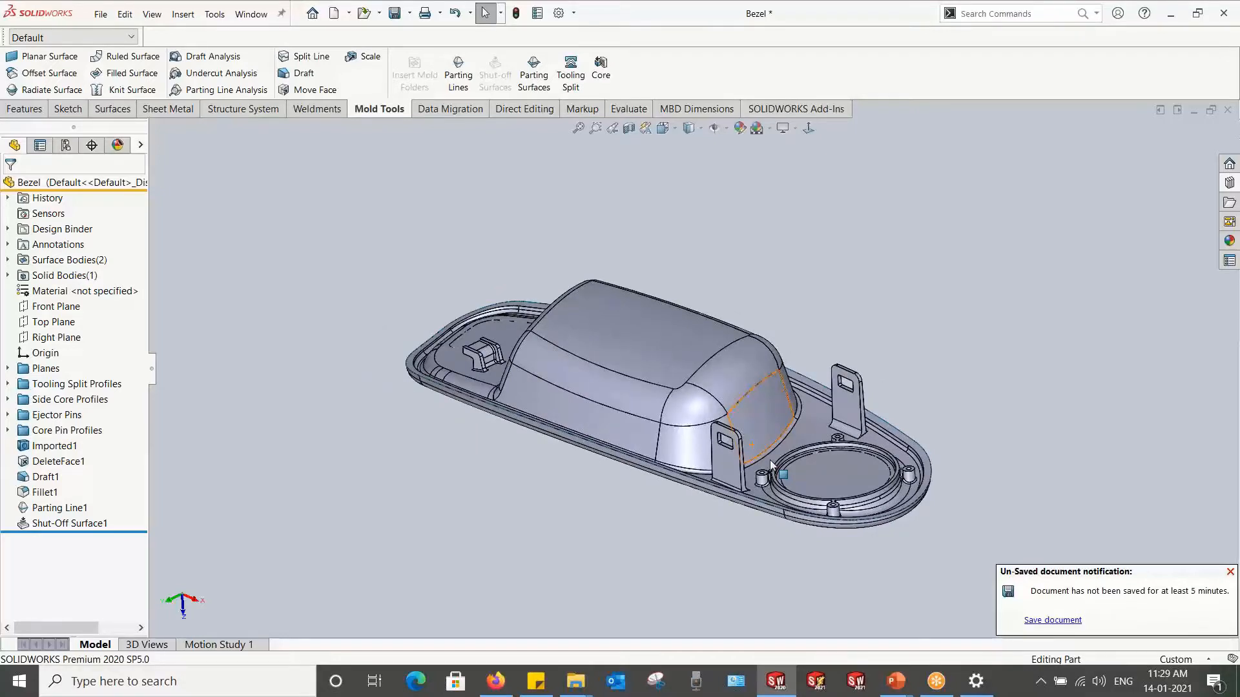
scroll(768, 456, "down", 1)
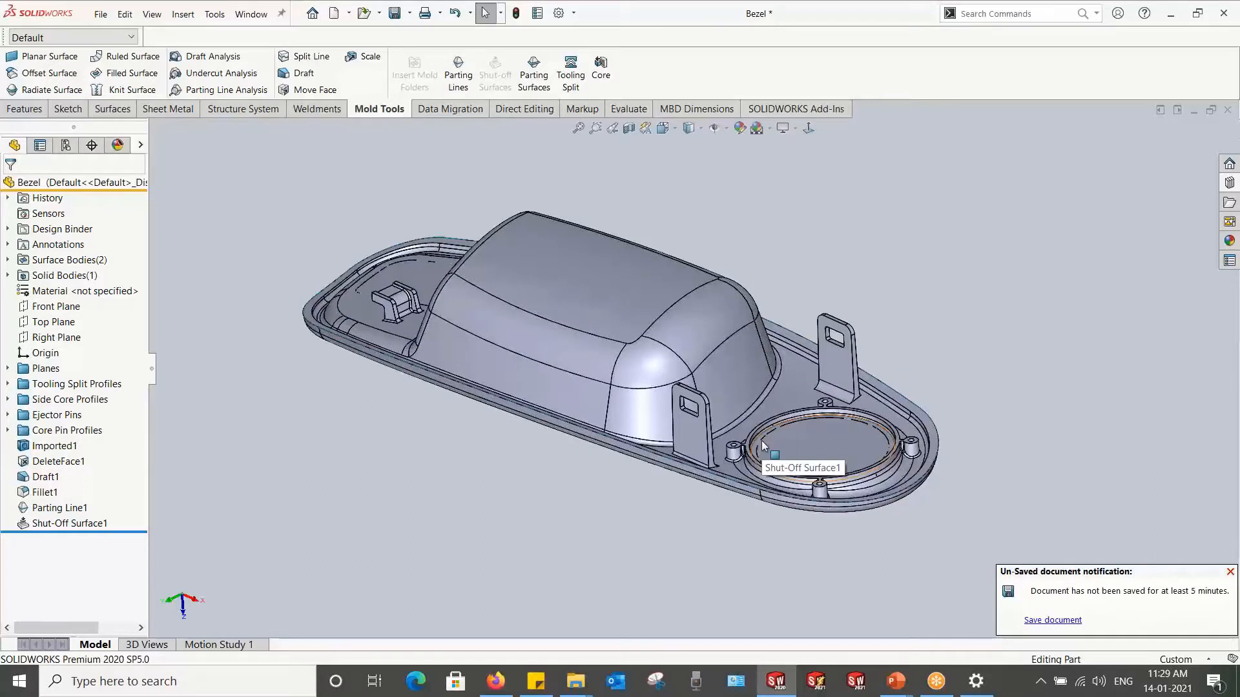
middle_click_drag(762, 445, 433, 491)
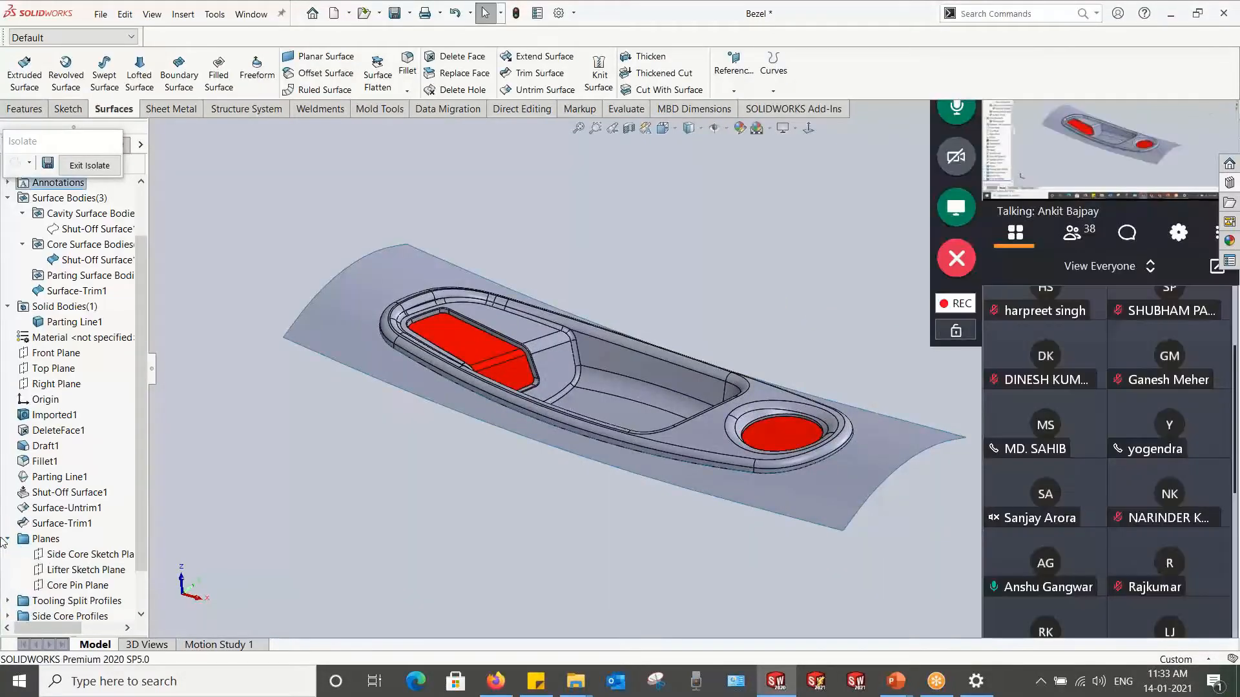
Step: Trim the surface around the bezel with the Shutoff Profile sketch as trim tool, keeping the area inside the profile
left_click(7, 539)
left_click(7, 554)
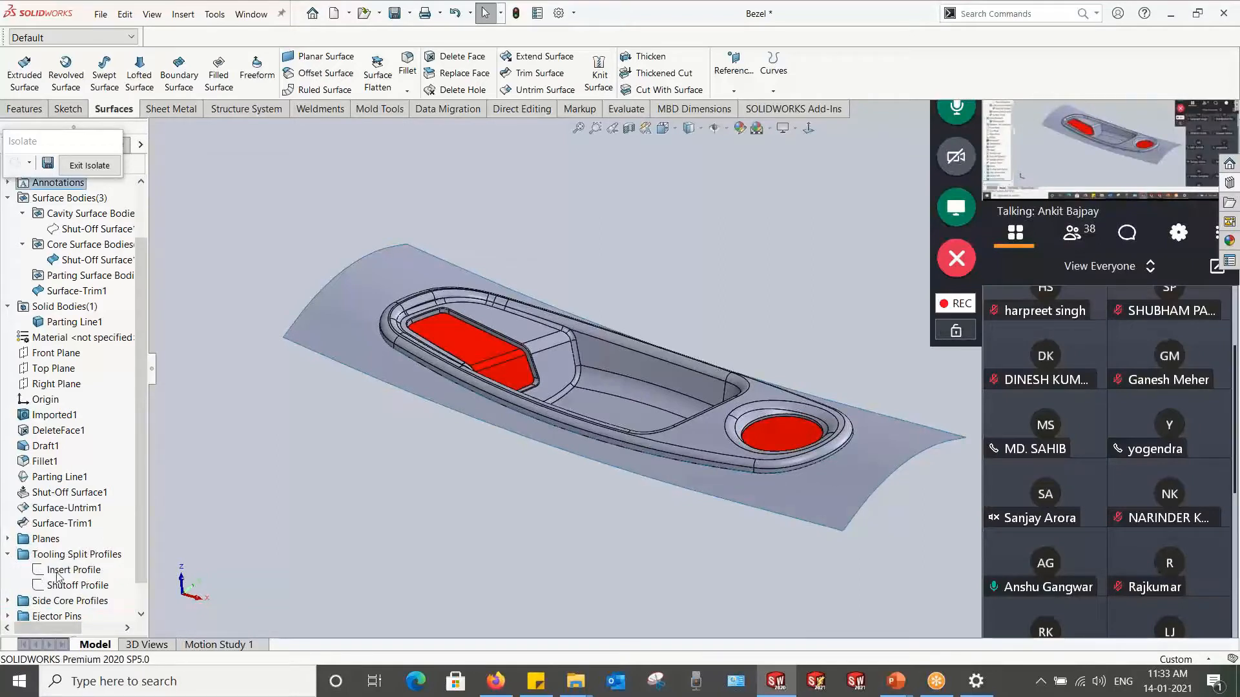
left_click(64, 585)
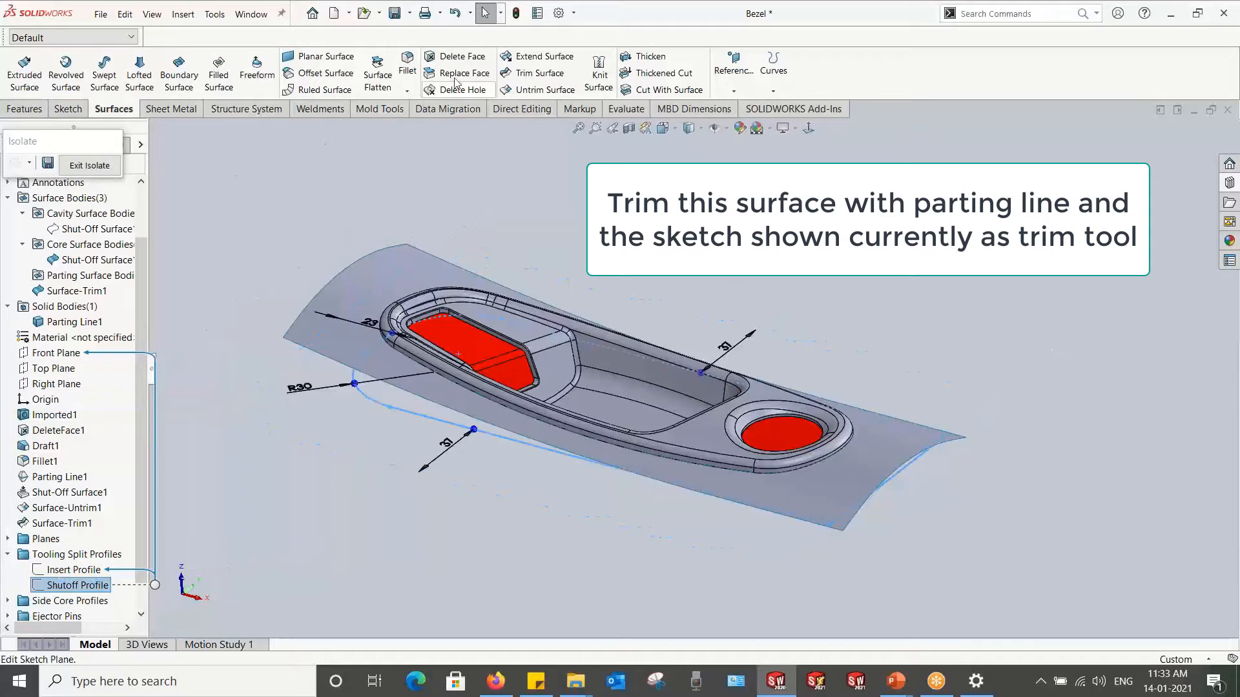
left_click(539, 73)
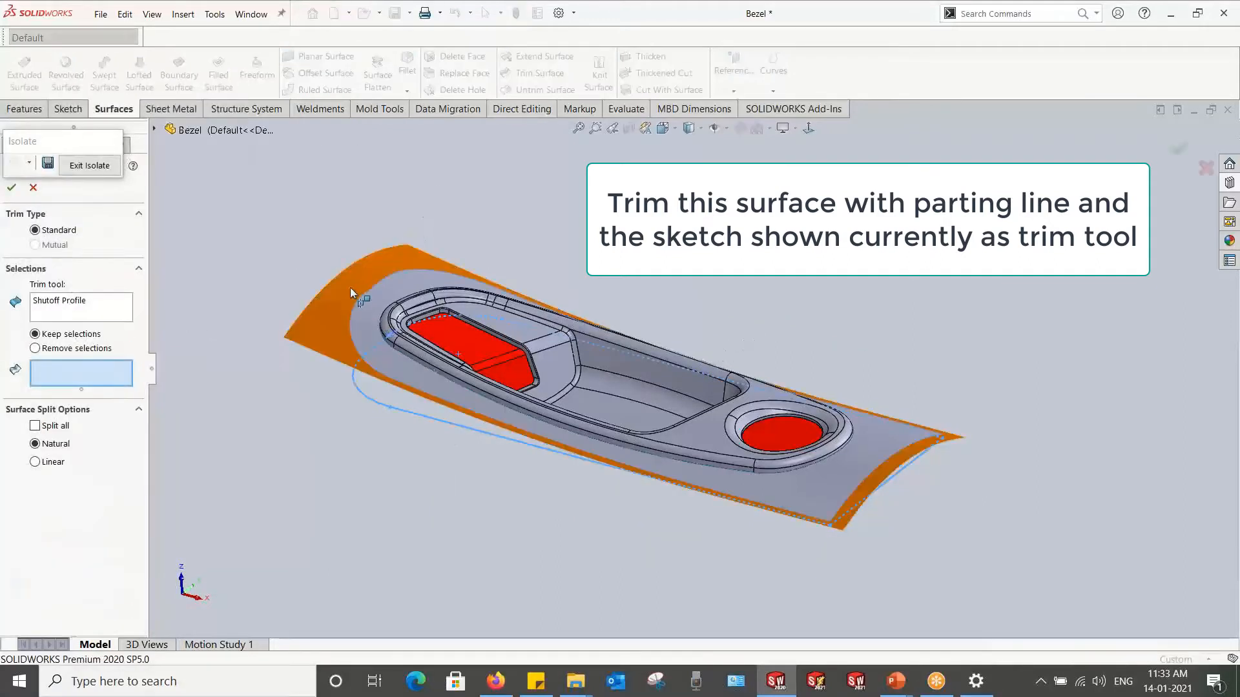
left_click(374, 315)
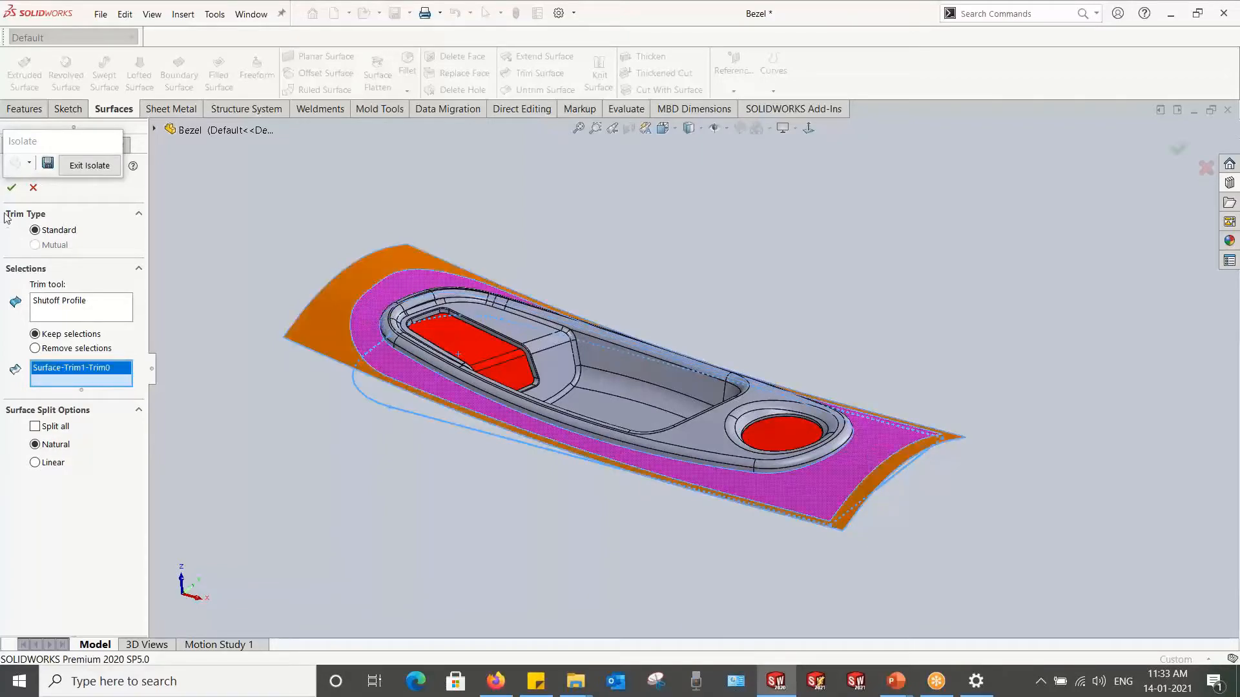
left_click(11, 187)
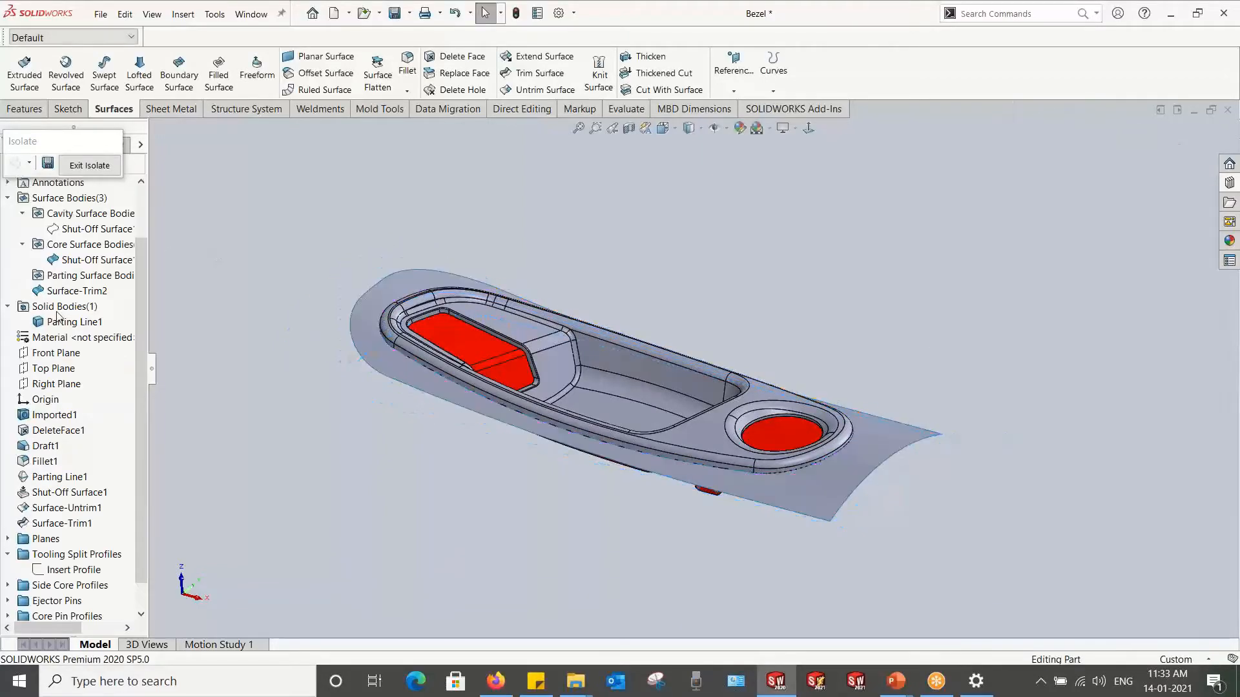
Step: Move the trimmed surface body into the Parting Surface Bodies folder
left_click_drag(43, 291, 69, 278)
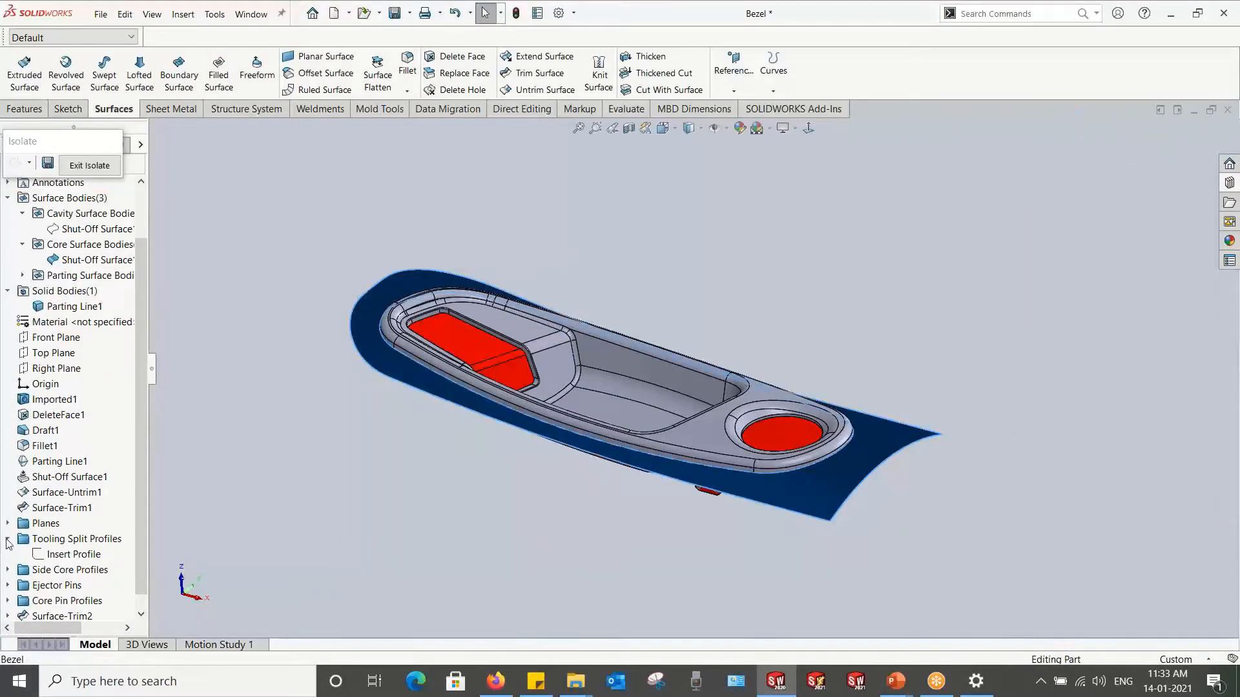
left_click(282, 381)
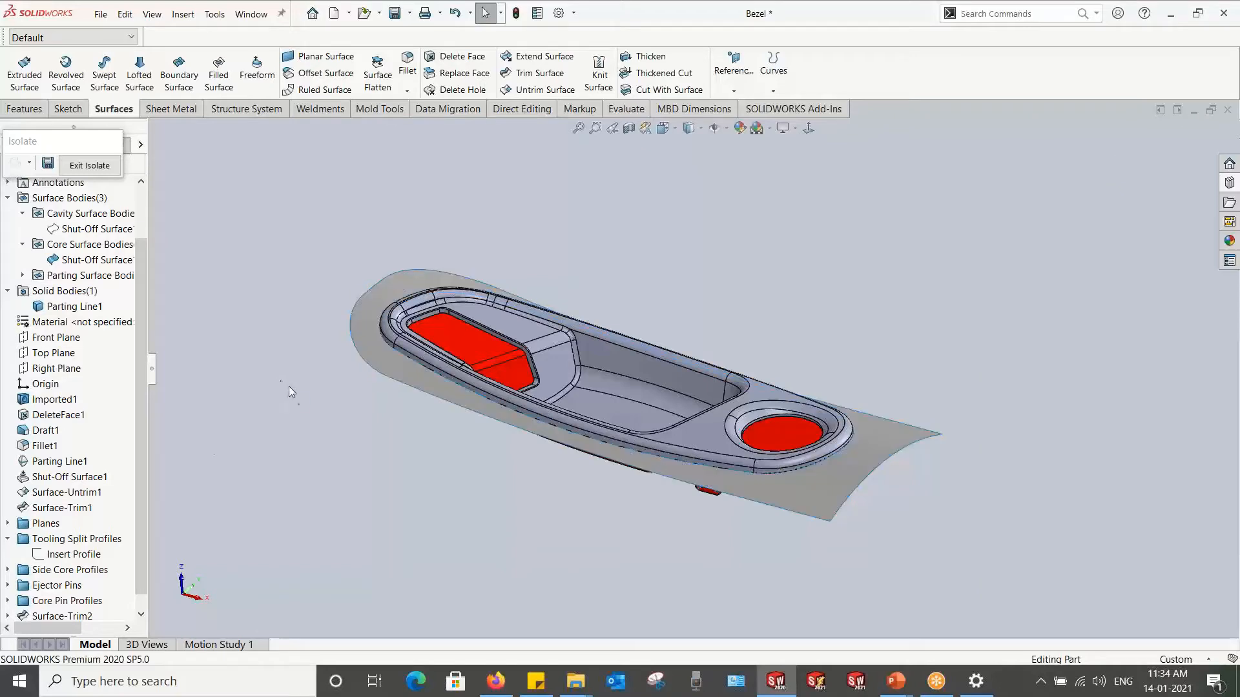
scroll(791, 438, "up", 1)
scroll(790, 437, "down", 2)
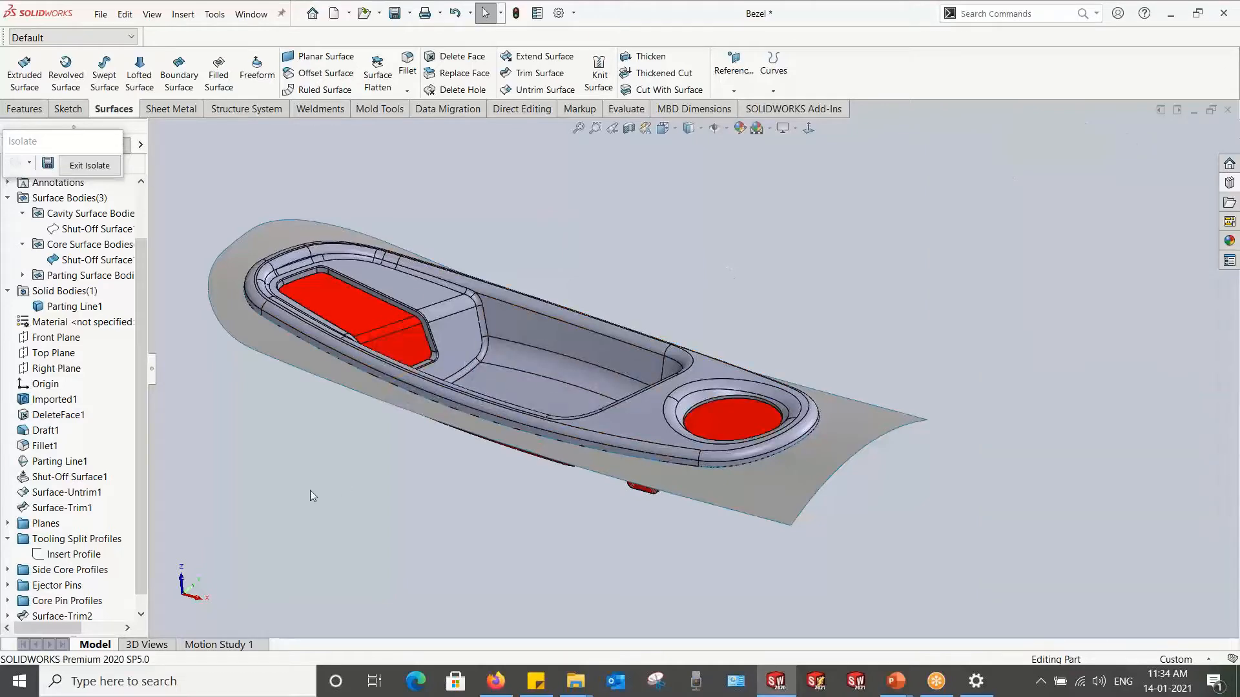
Step: Create a Tooling Split from the Insert Profile sketch with block depths of 40 mm and 30 mm and an interlock surface
left_click(142, 613)
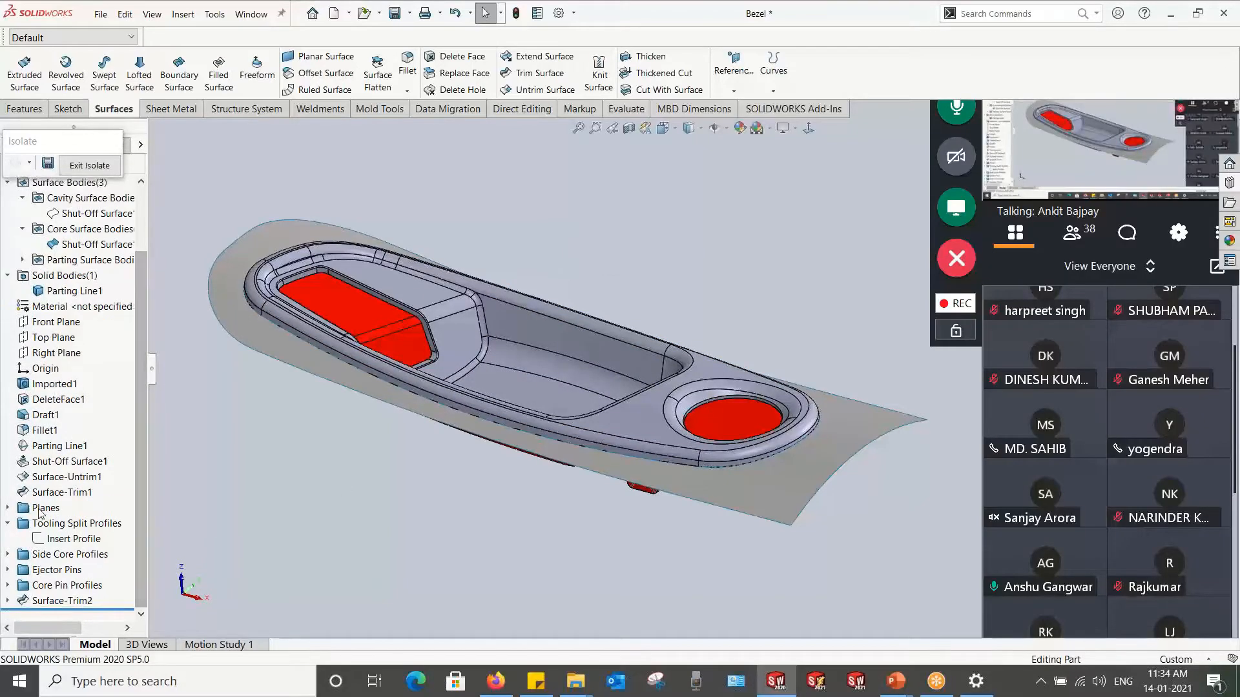
left_click(61, 540)
key("f")
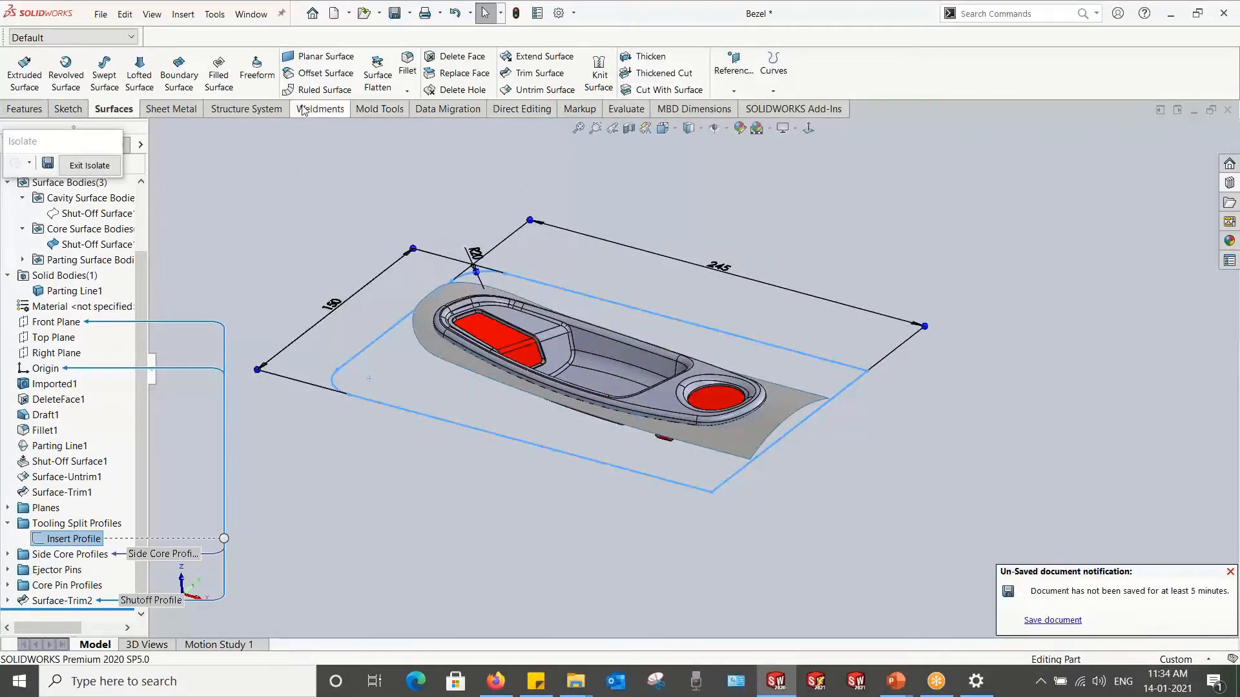
left_click(379, 109)
left_click(571, 74)
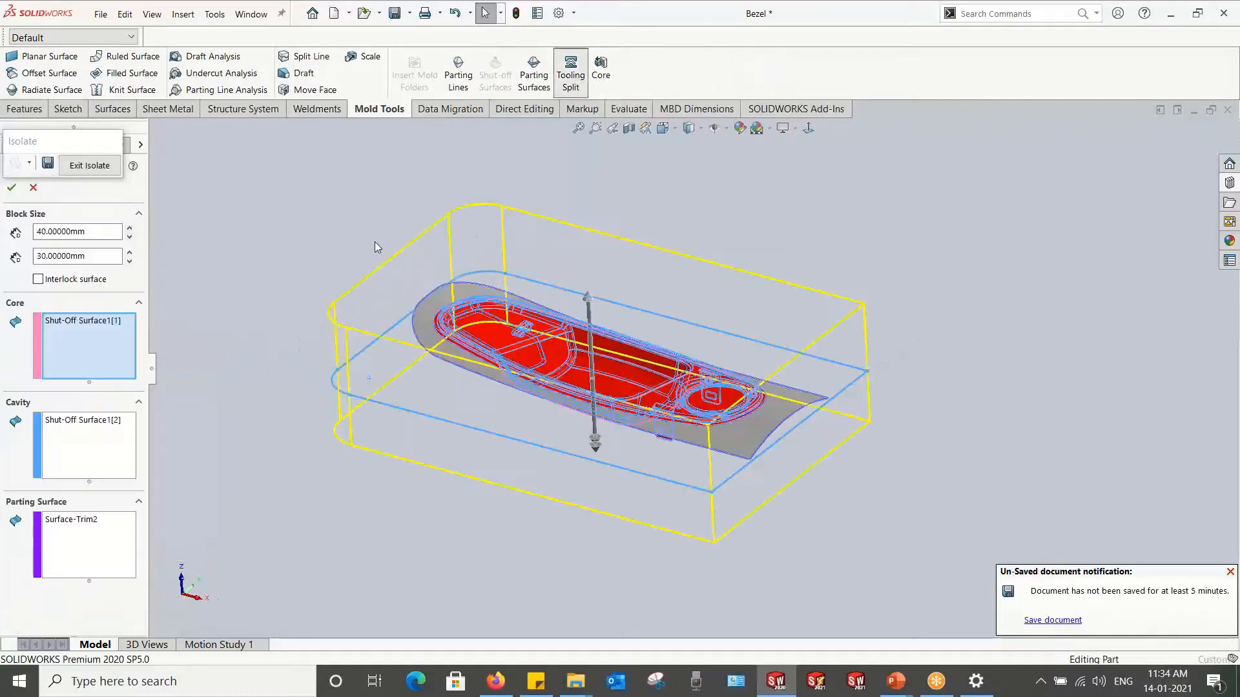
middle_click_drag(437, 196, 431, 257)
left_click(37, 279)
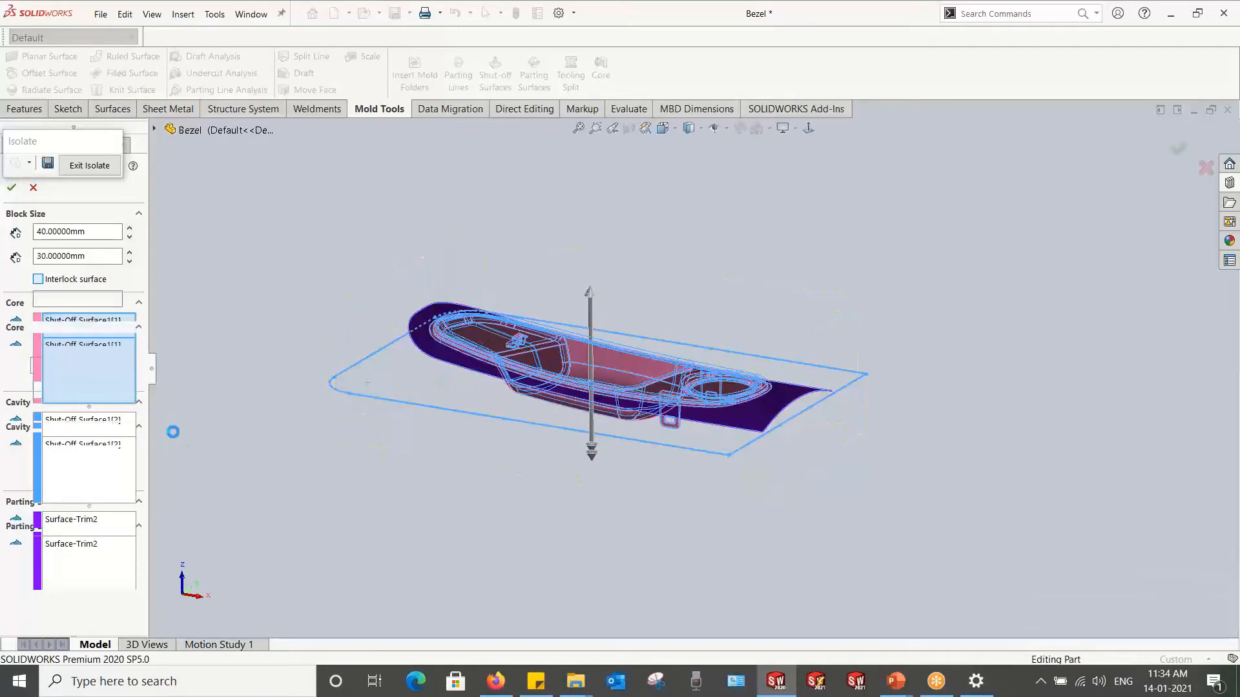
middle_click_drag(352, 457, 370, 418)
left_click(11, 189)
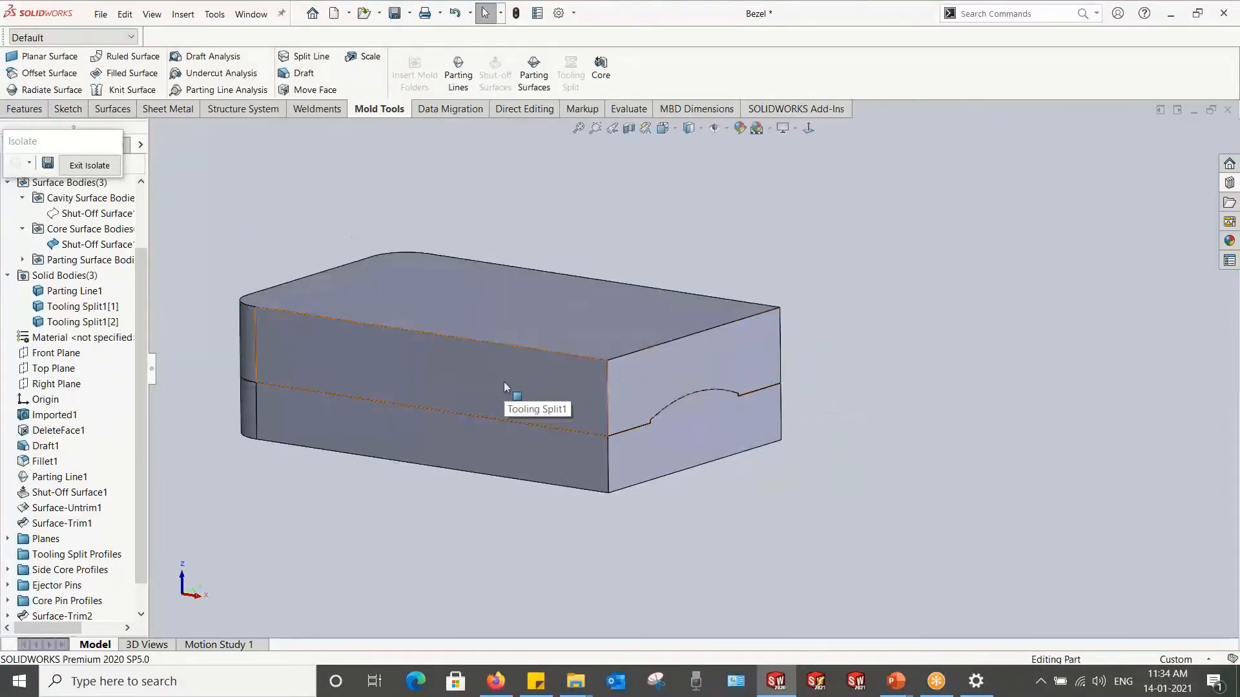
Step: Hide the Parting Line1 solid body and examine the core and cavity blocks in a temporary Top Plane section view
right_click(55, 266)
left_click(85, 238)
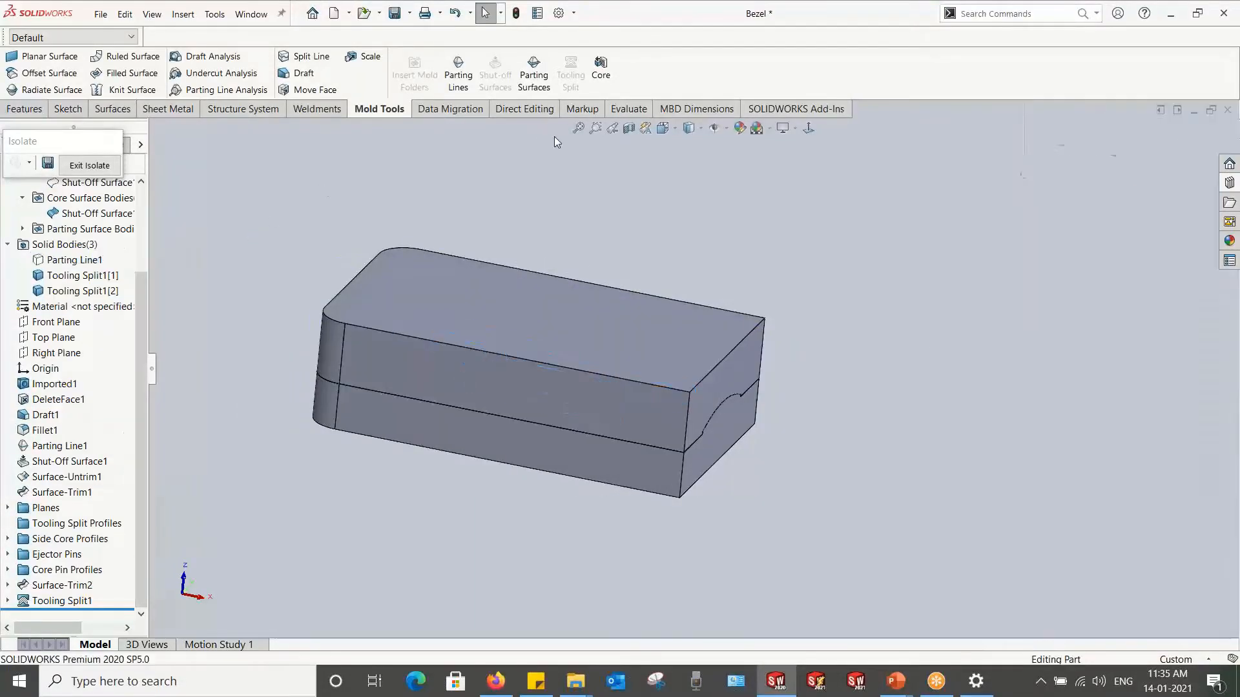
left_click(628, 129)
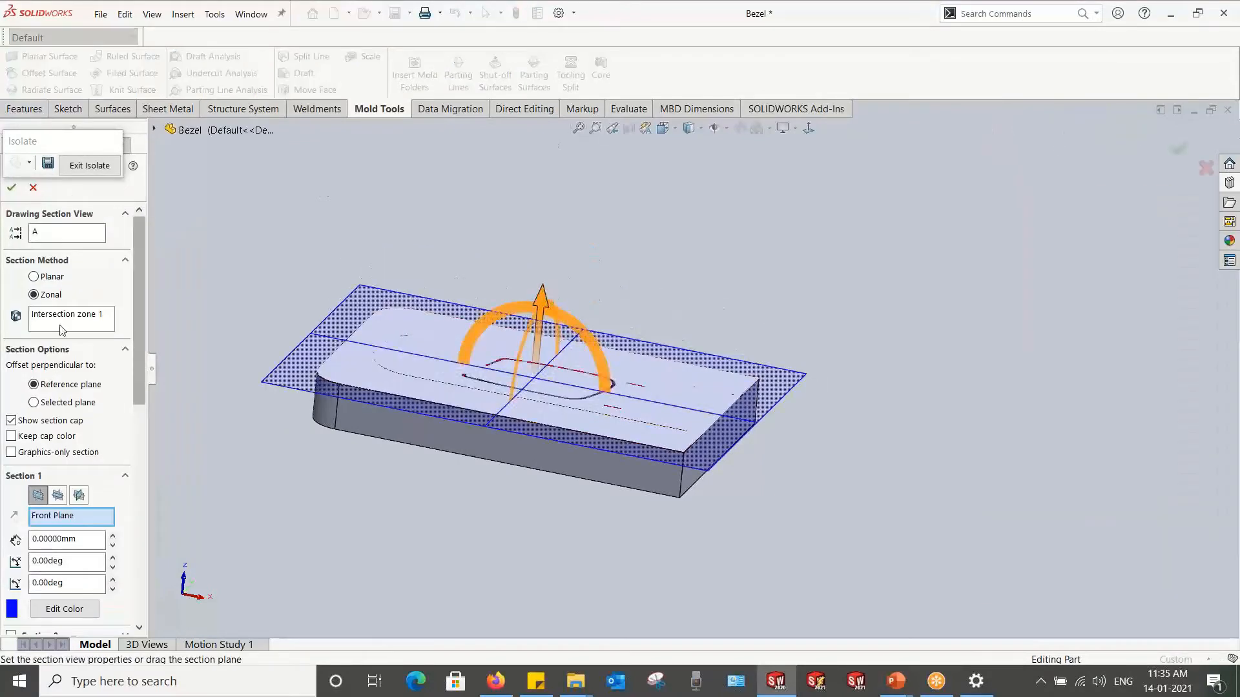
left_click(57, 496)
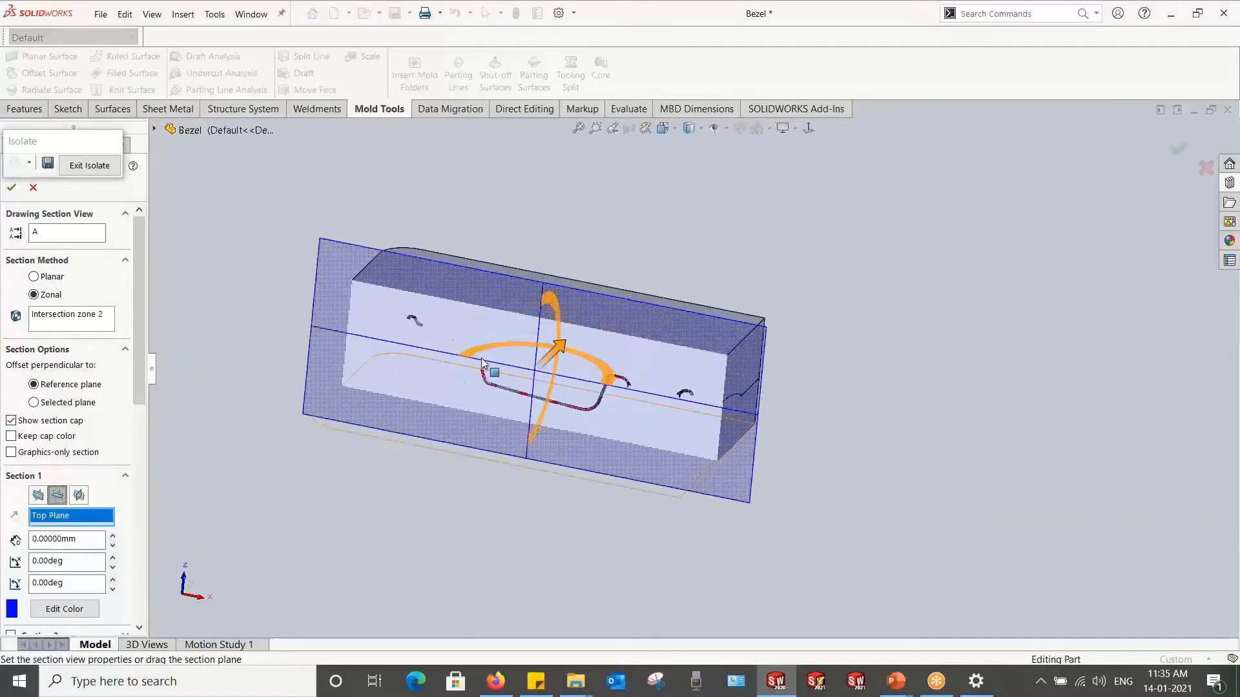
mouse_move(564, 343)
left_mouse_down()
mouse_move(576, 339)
mouse_move(545, 367)
mouse_move(607, 337)
mouse_move(582, 355)
left_mouse_up()
left_click(33, 188)
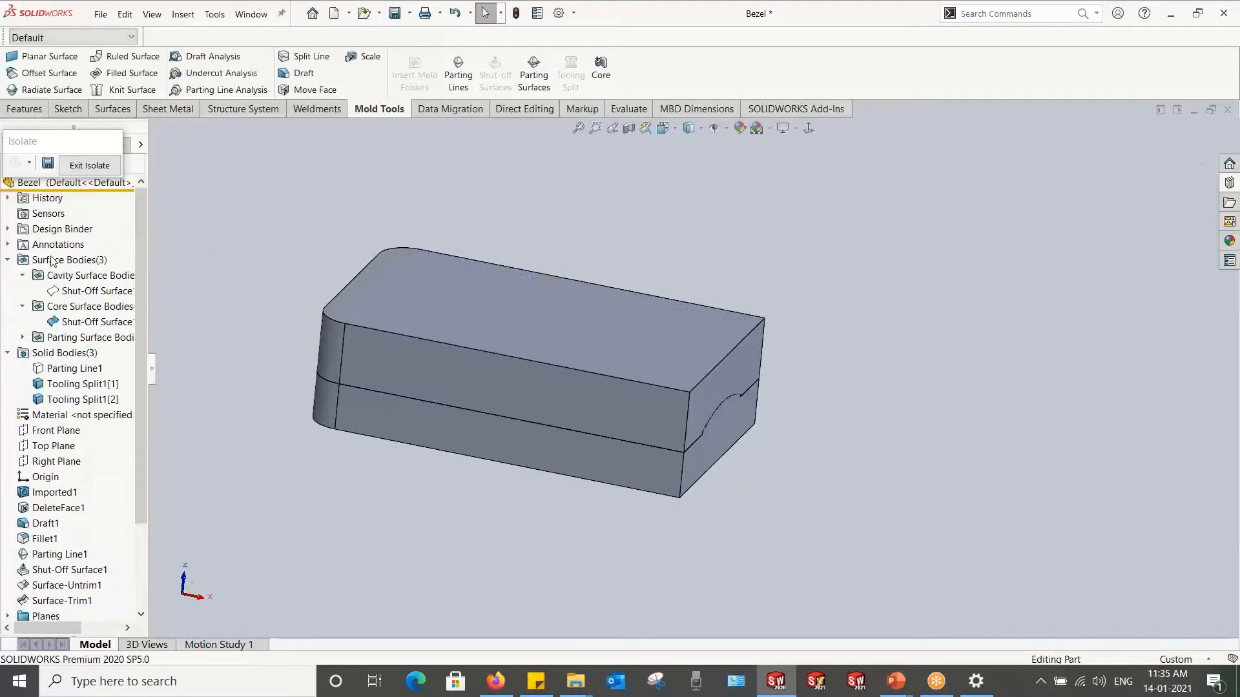
Step: Move the upper mold block about 63 mm upward along Z with Move/Copy Bodies to separate it from the lower block
middle_click_drag(447, 298, 416, 302)
scroll(637, 329, "up", 1)
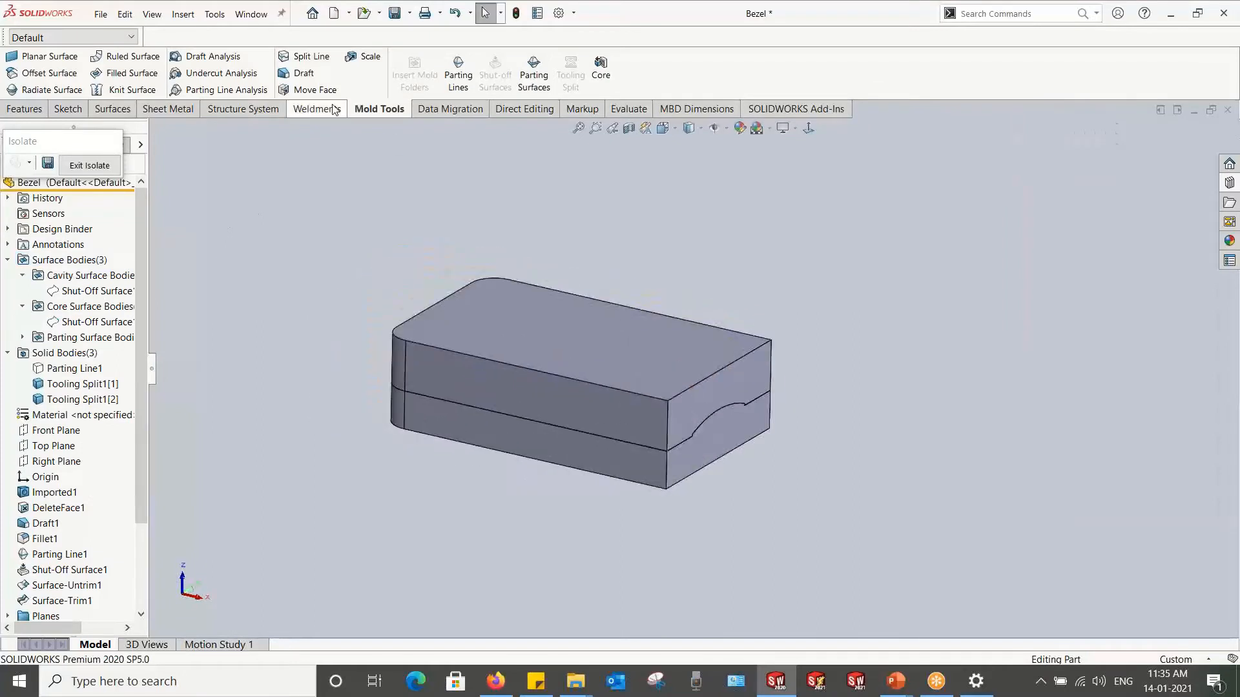
left_click(429, 111)
left_click(337, 74)
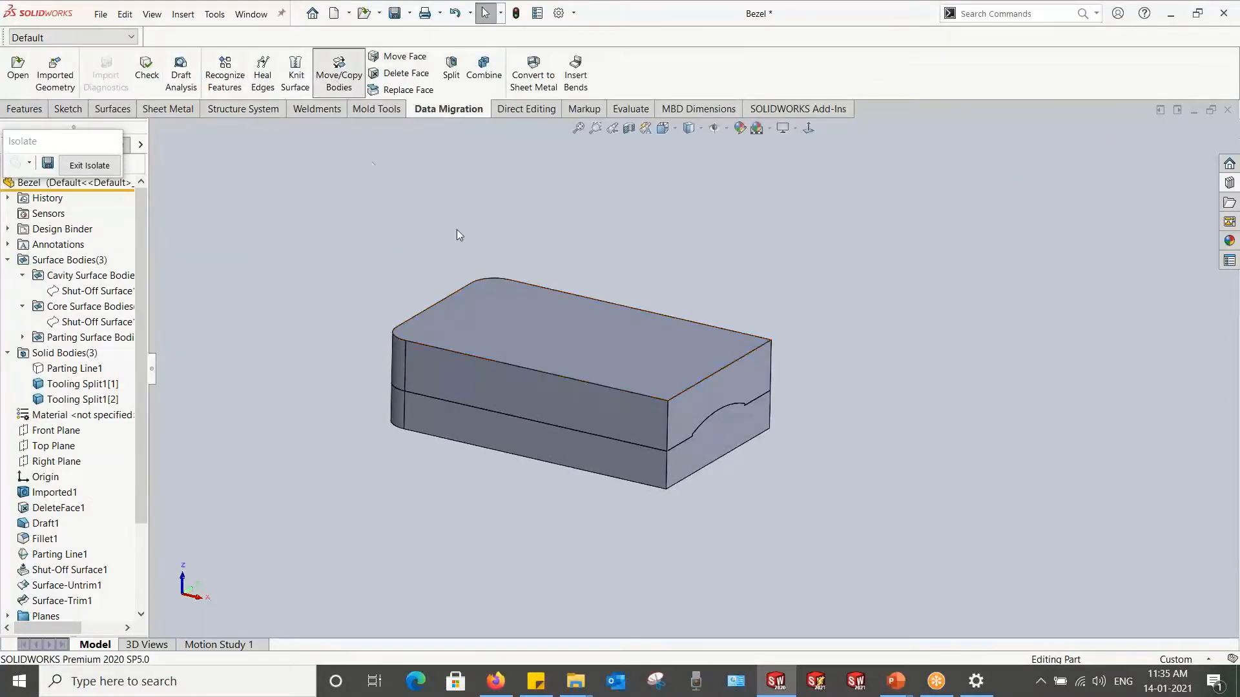
left_click(577, 321)
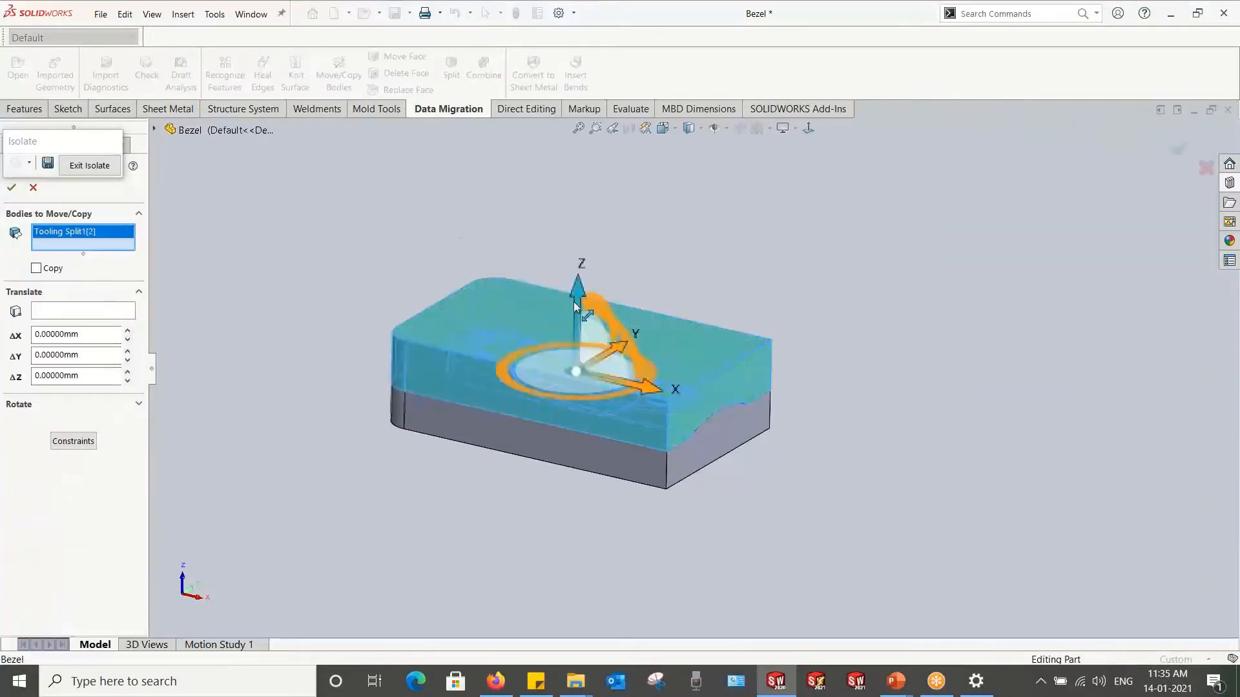
left_click_drag(575, 288, 578, 211)
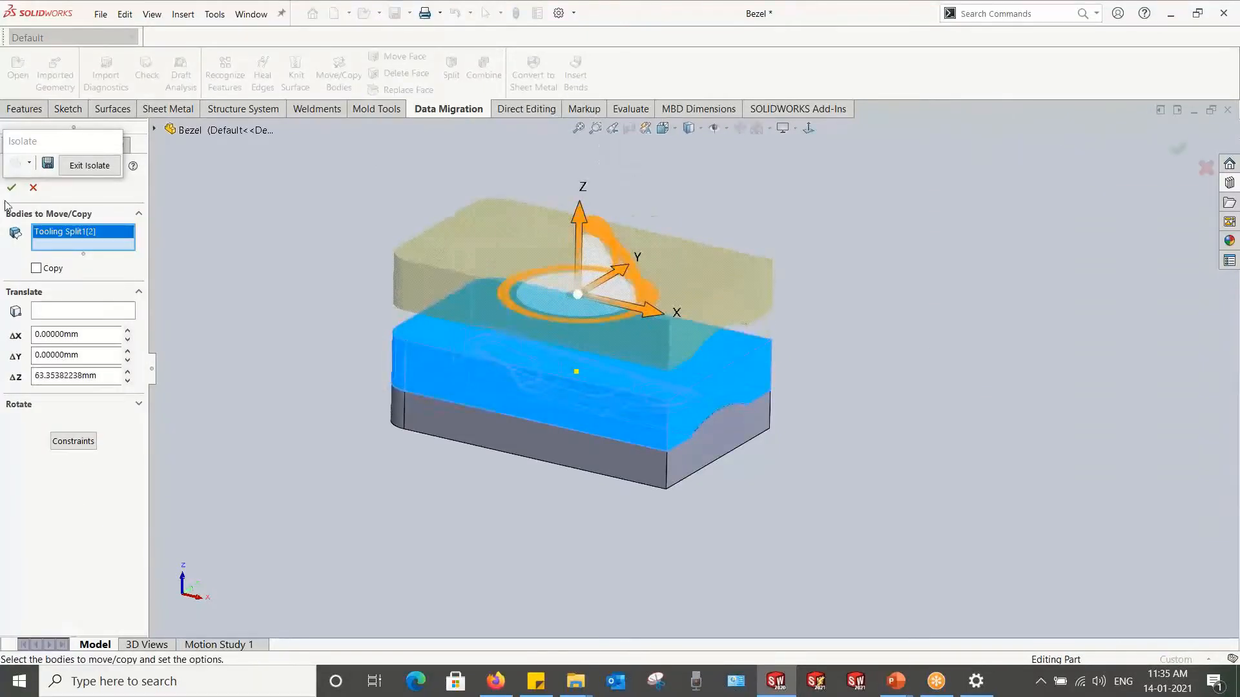
scroll(603, 365, "down", 3)
middle_click_drag(620, 361, 606, 334)
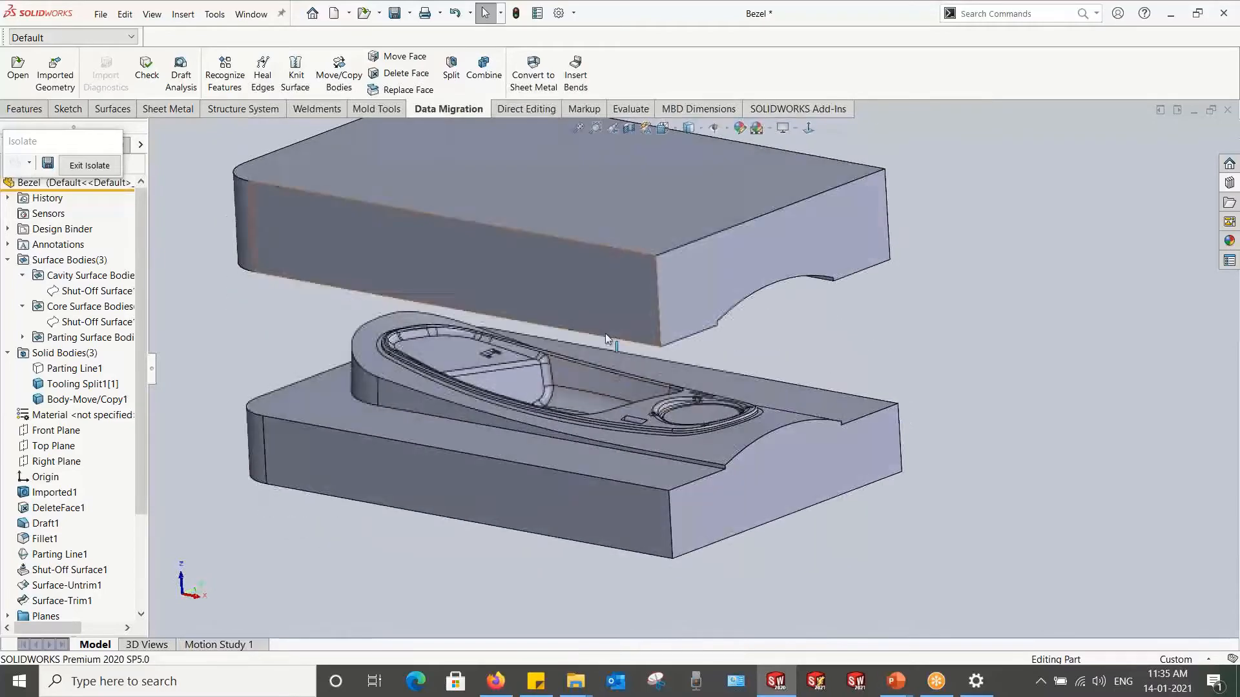
Step: Suppress the Body-Move/Copy1 feature to bring the two mold blocks back together
scroll(718, 327, "up", 3)
scroll(718, 327, "down", 3)
scroll(37, 514, "down", 3)
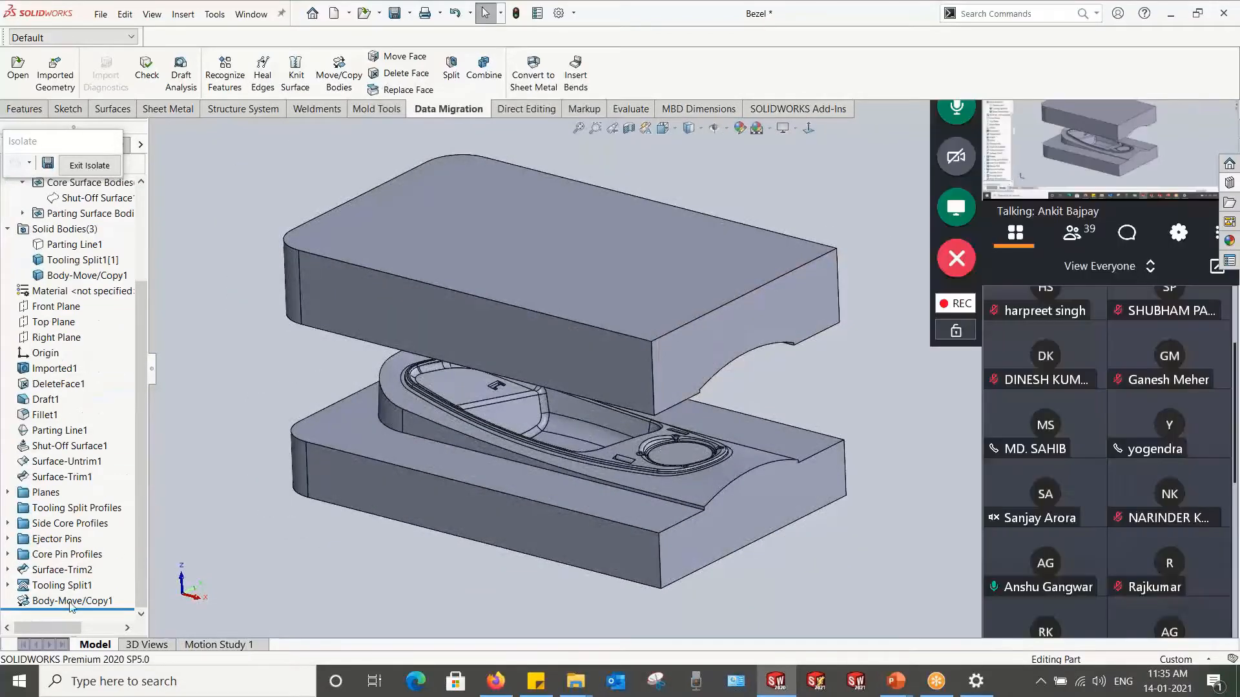
right_click(69, 602)
left_click(102, 360)
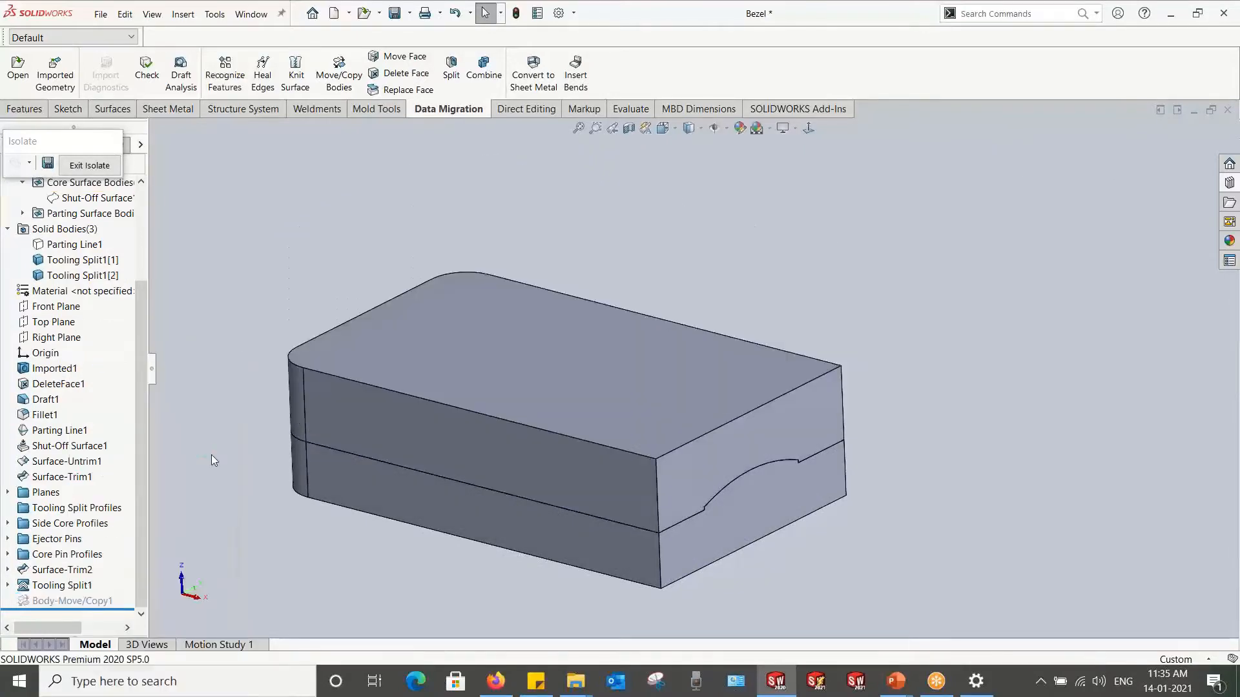
scroll(881, 468, "up", 2)
scroll(742, 410, "down", 3)
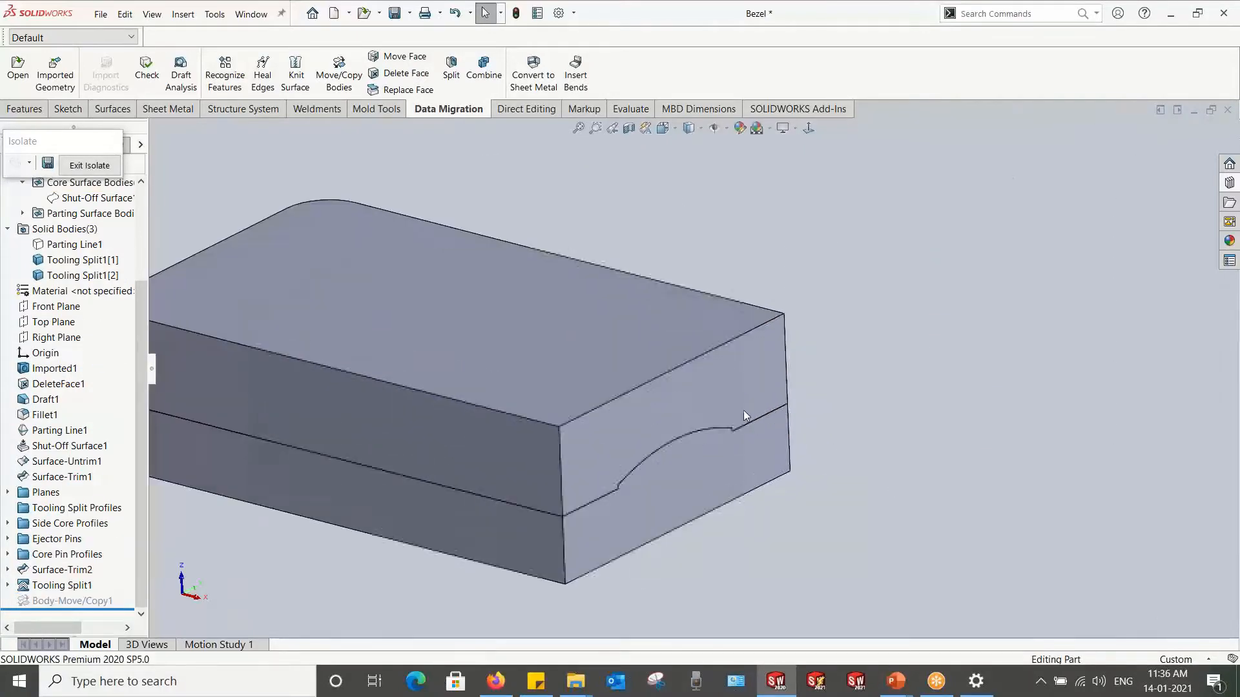
scroll(655, 424, "up", 1)
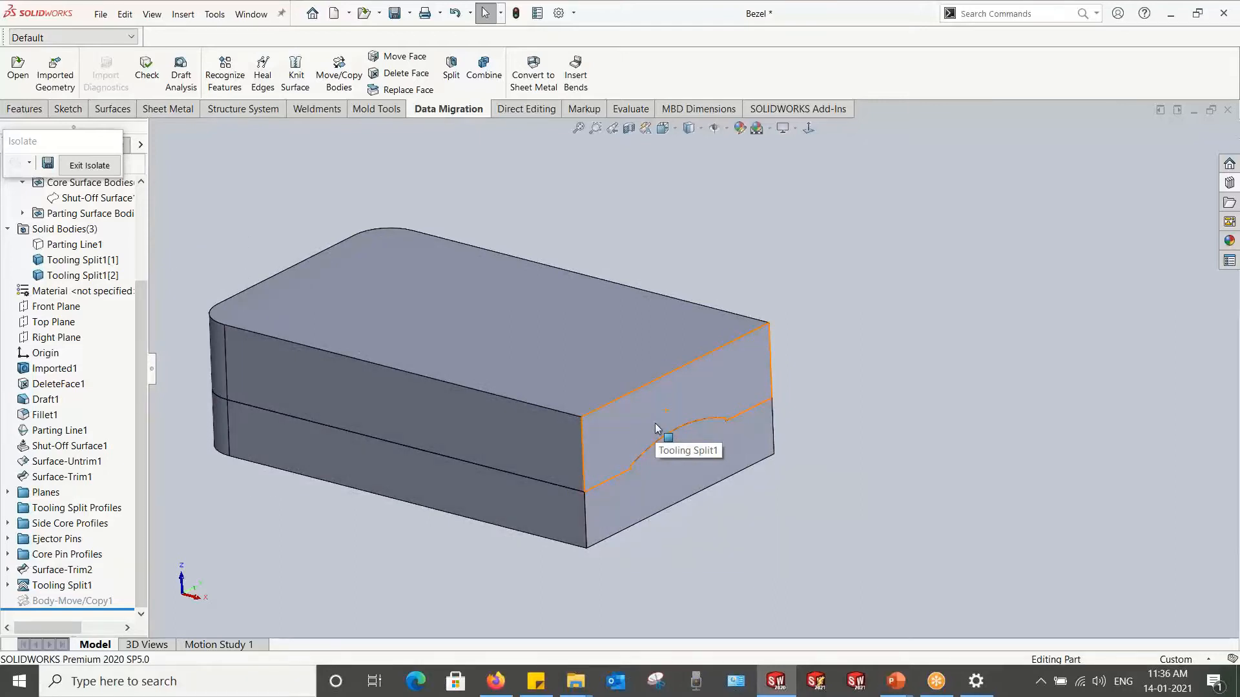
scroll(869, 391, "up", 3)
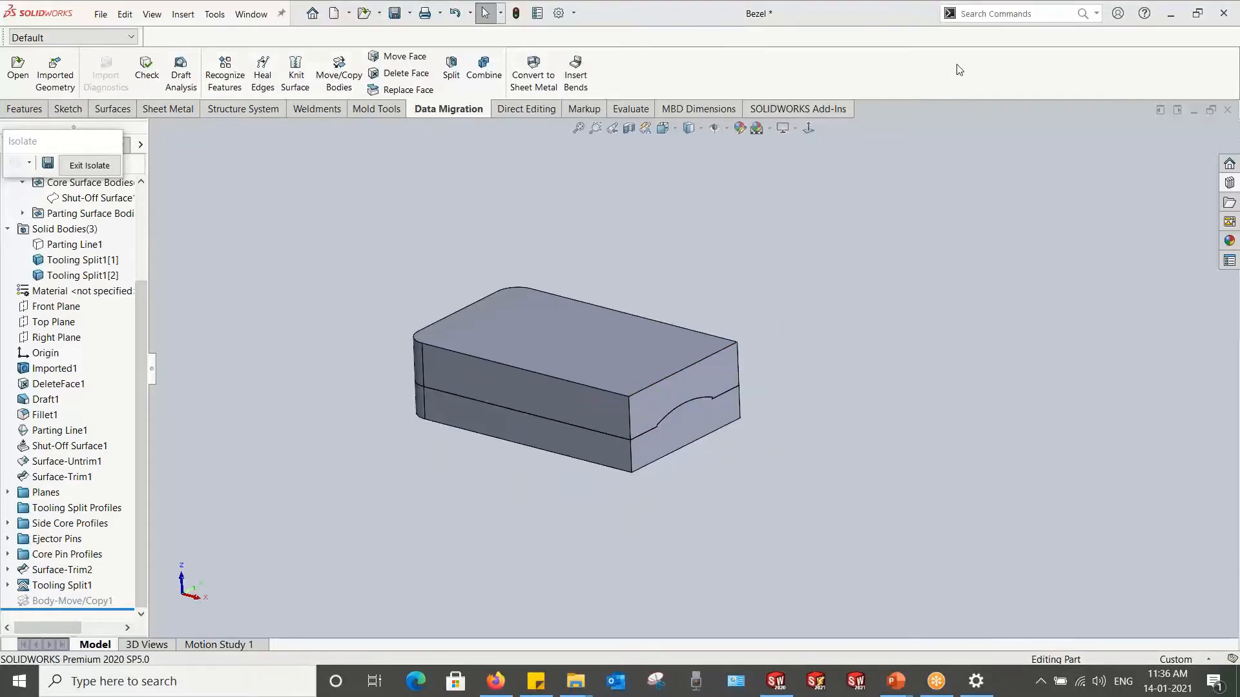
scroll(683, 359, "down", 2)
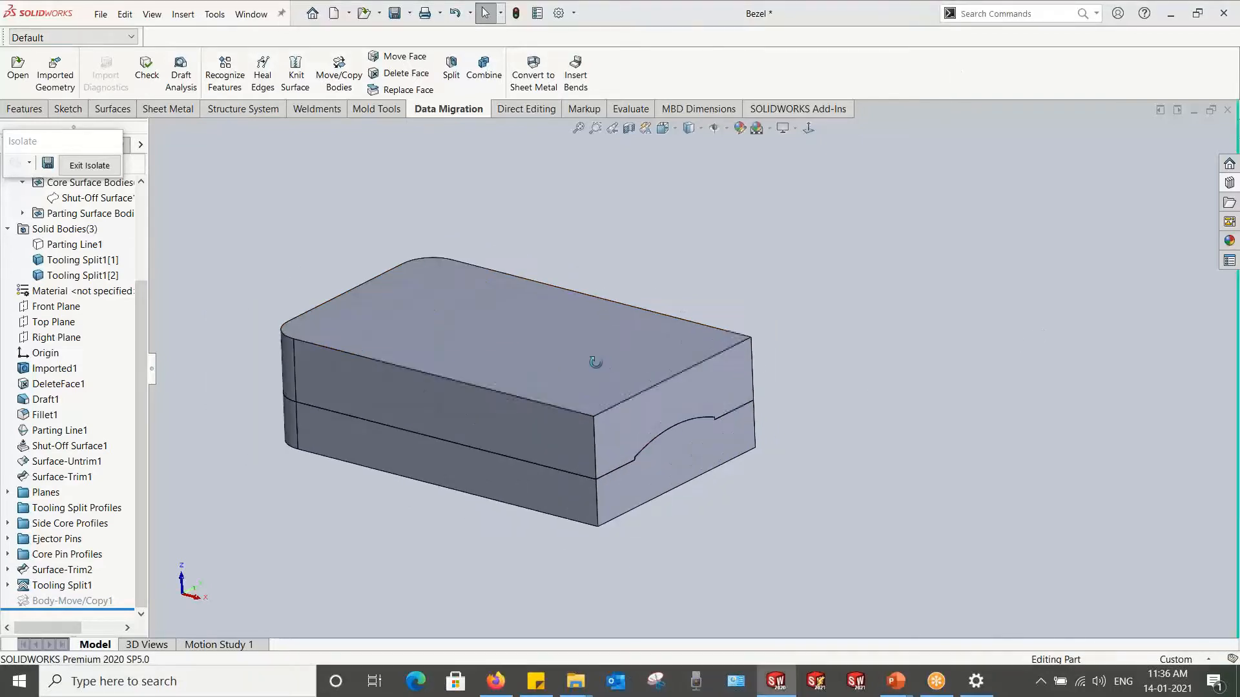
middle_click_drag(593, 359, 606, 362)
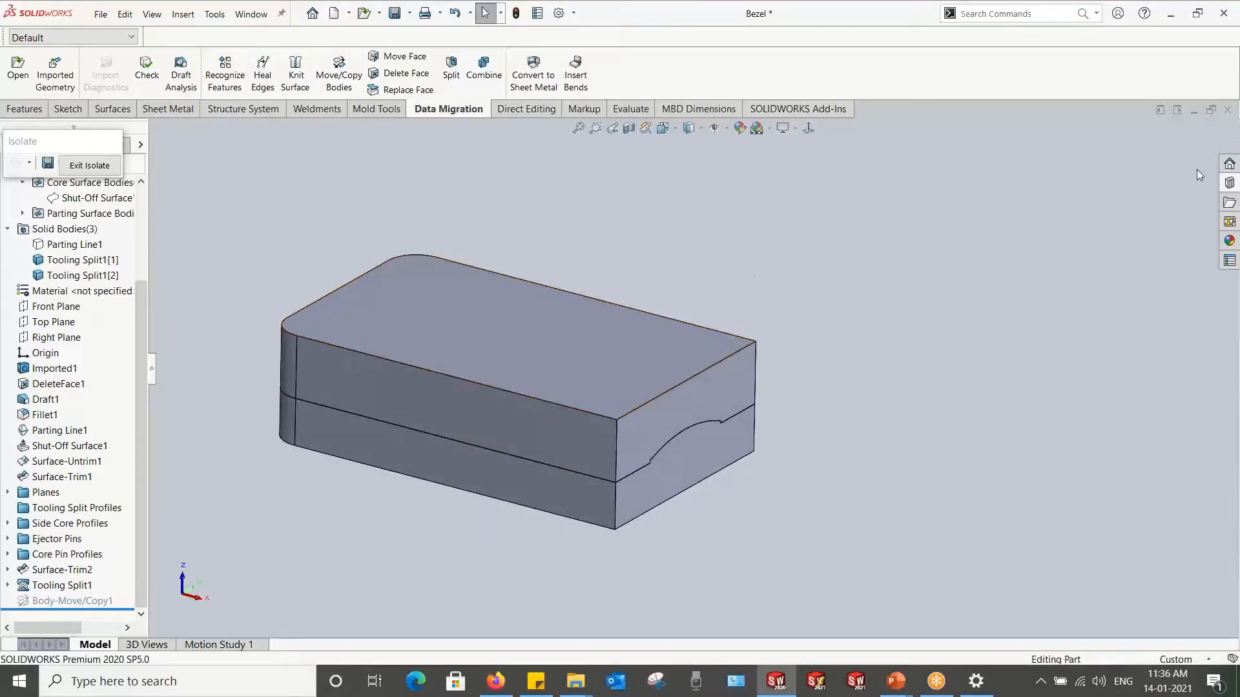
Step: Place the Sprue-Runner-Gate library feature from the Mold folder on the blocks' end face, referencing the Origin and Top Plane
left_click(1230, 183)
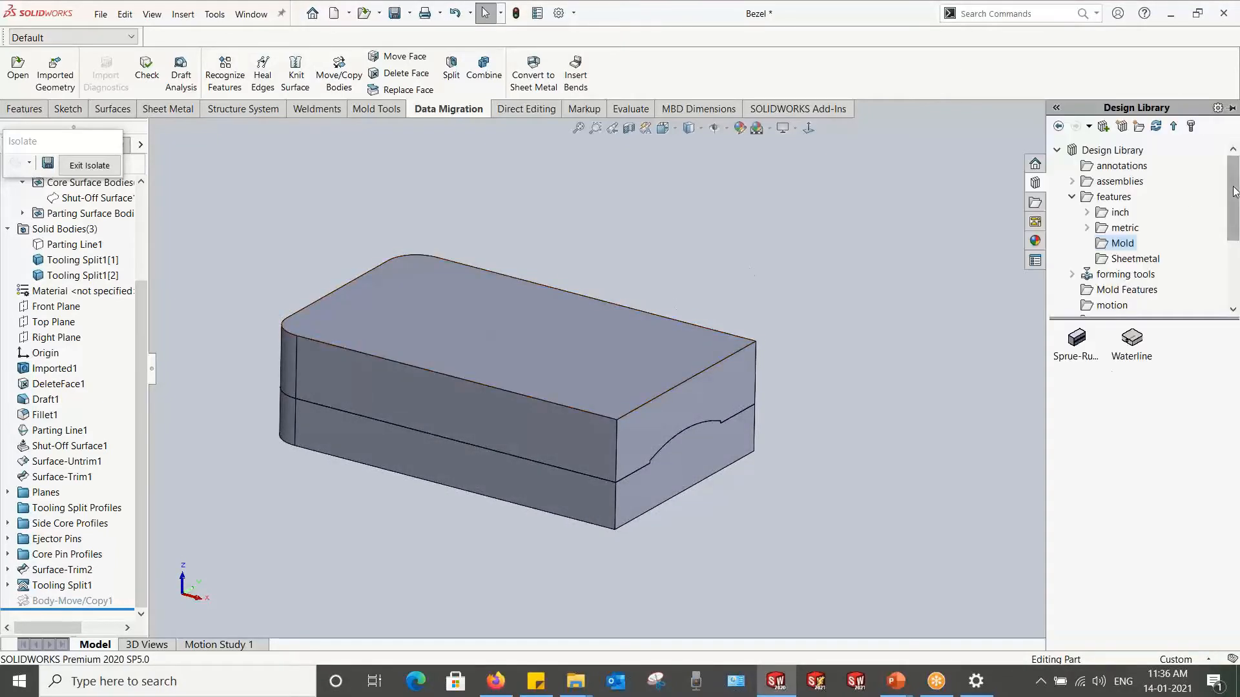
left_click(1077, 342)
left_click_drag(1077, 342, 687, 439)
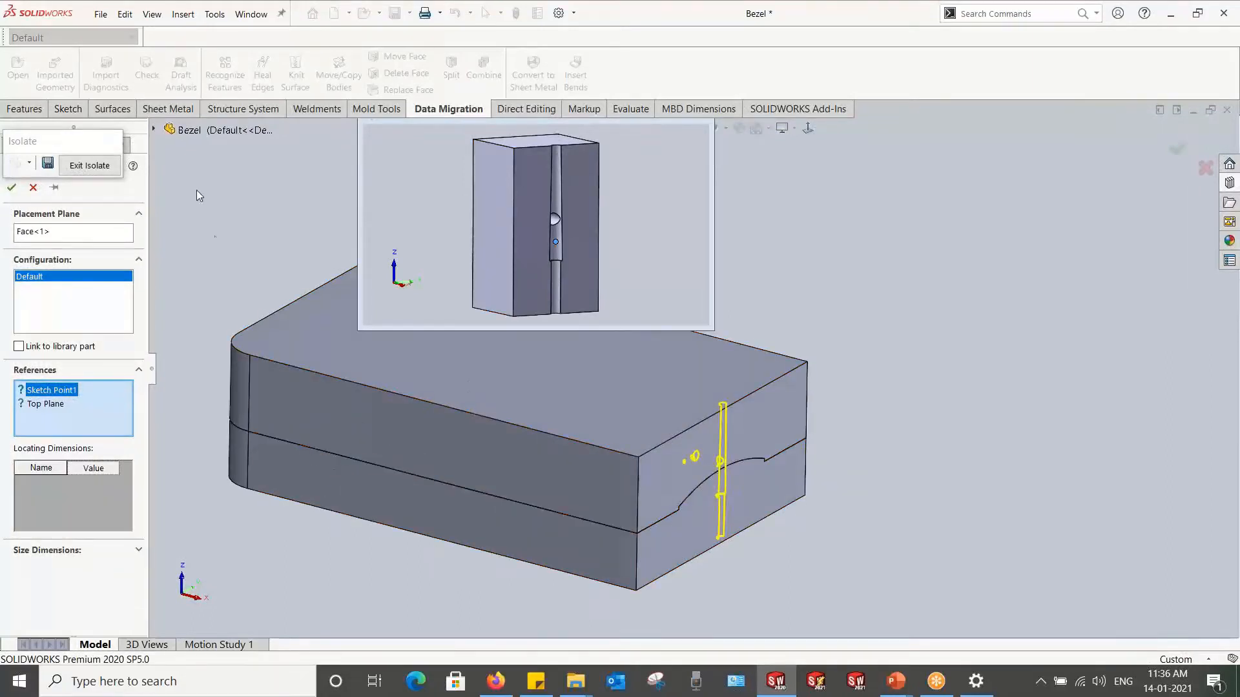
left_click(155, 132)
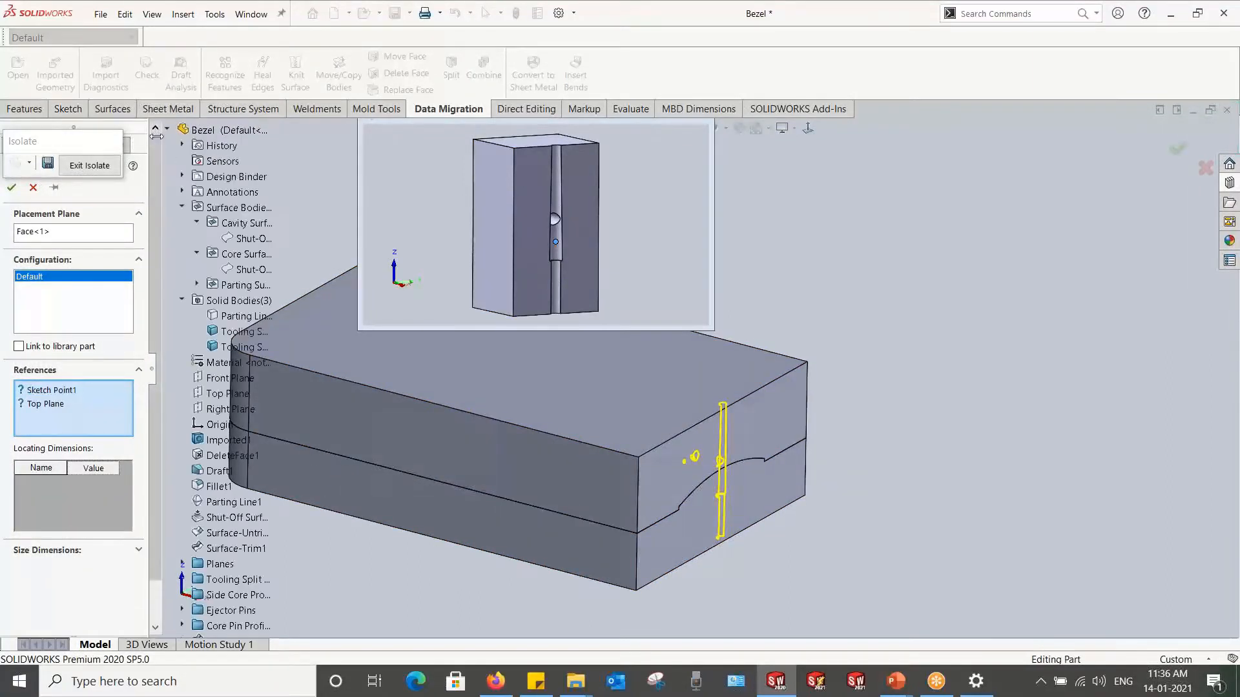
left_click(182, 209)
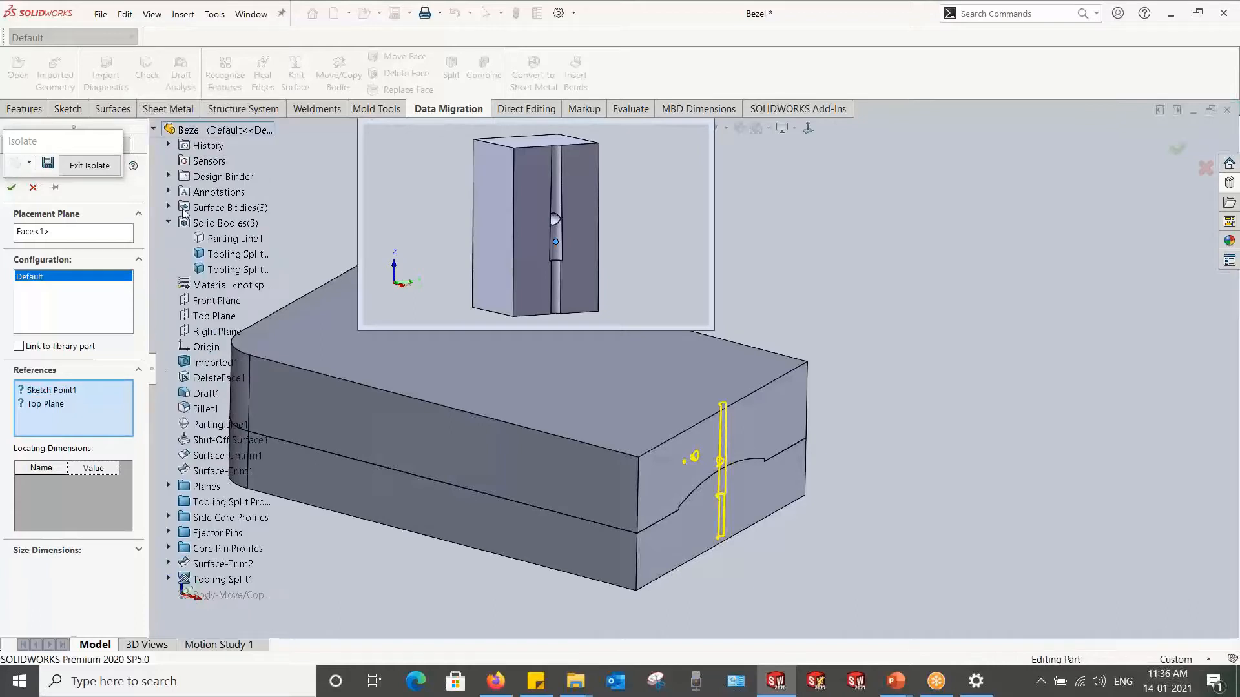
left_click(195, 348)
left_click(192, 316)
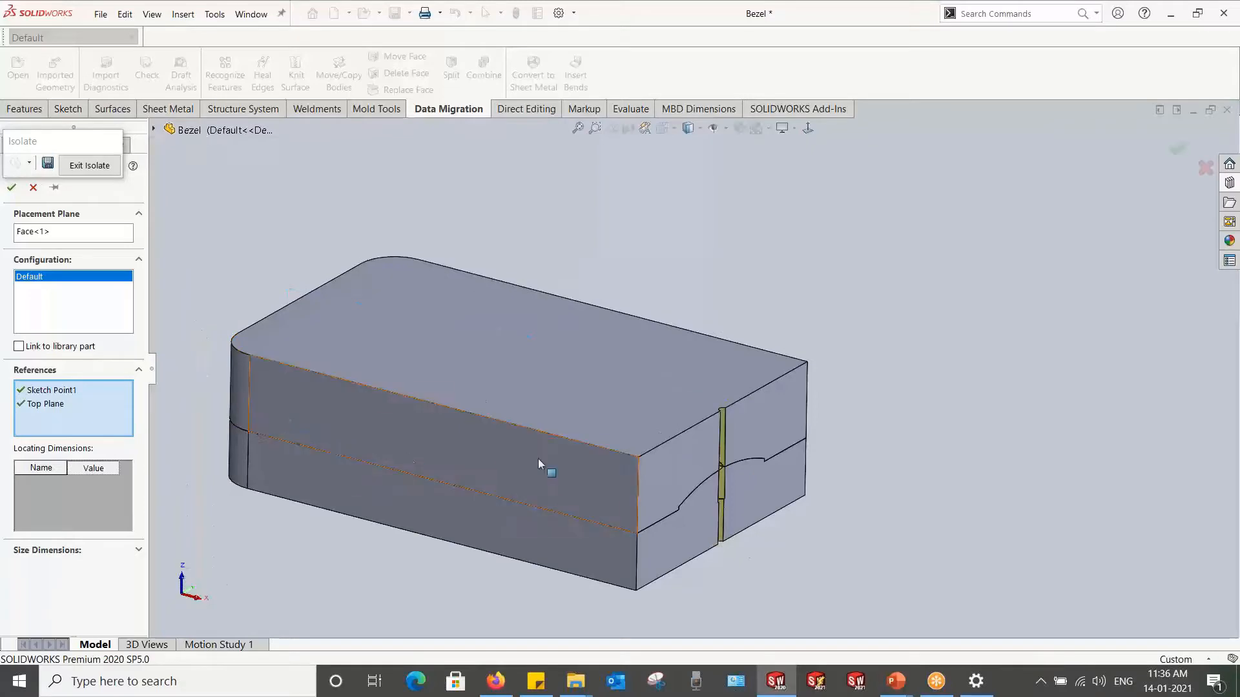
Step: Review the size dimensions of the sprue, runner and gate feature, keep the Default configuration without overrides, and accept the feature
scroll(753, 459, "down", 4)
middle_click_drag(753, 434, 651, 439)
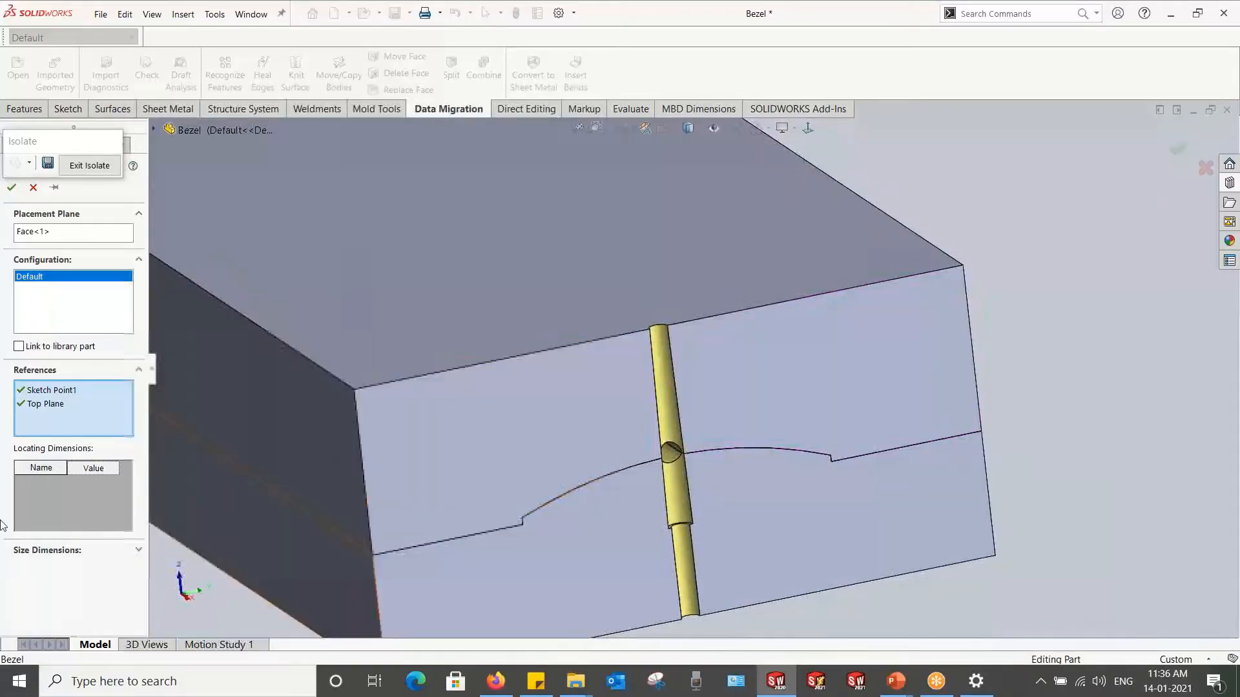
left_click(34, 552)
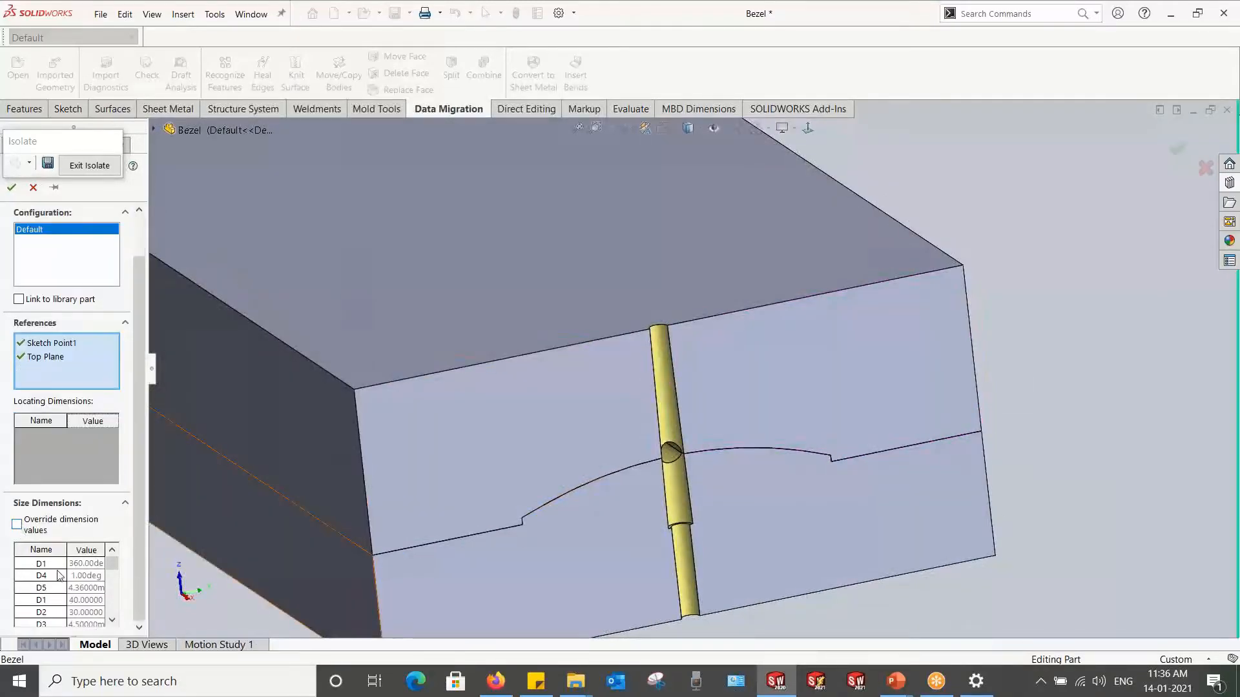
left_click(18, 524)
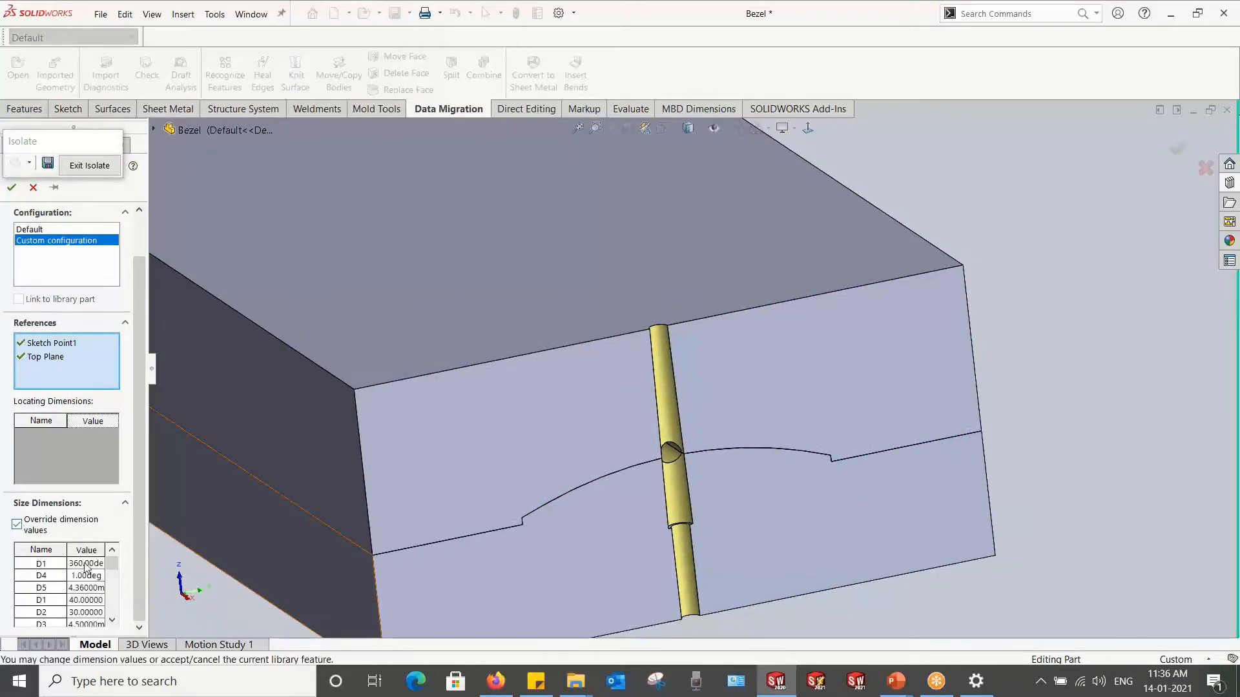
mouse_move(112, 565)
left_mouse_down()
mouse_move(114, 619)
mouse_move(115, 568)
left_mouse_up()
left_click(17, 524)
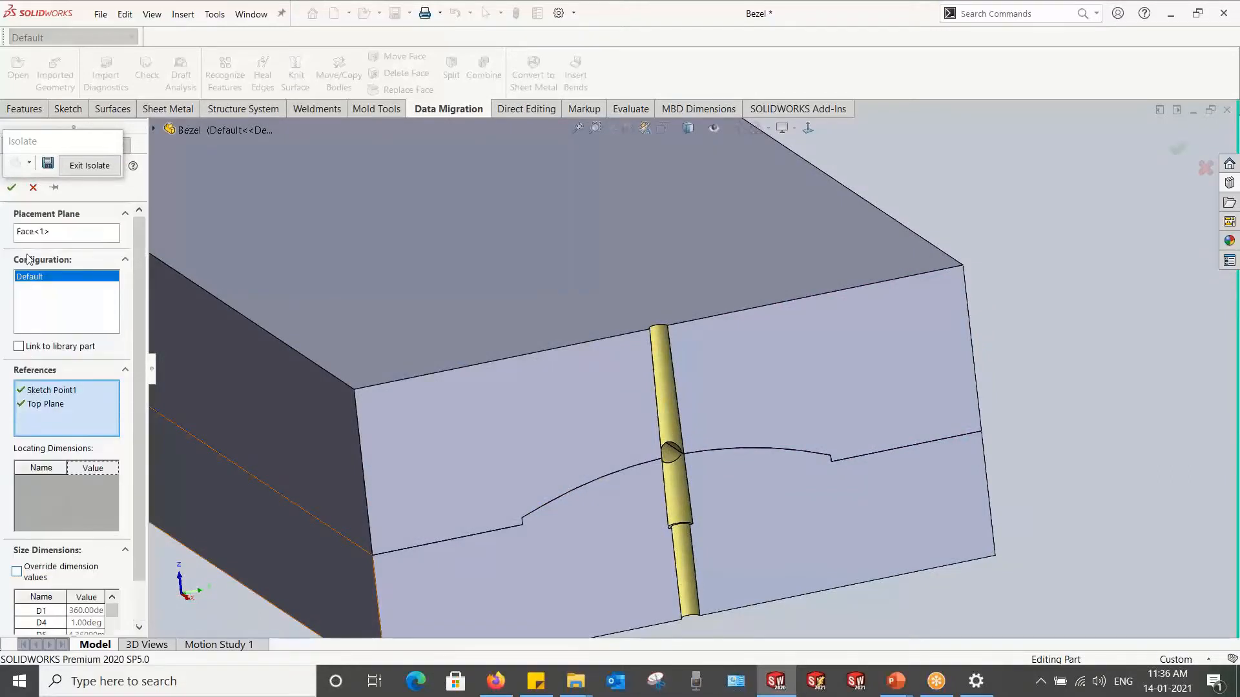
left_click(20, 192)
Step: Isolate the lower mold block and examine its molding faces, the circular area and the runner cut
scroll(645, 478, "up", 5)
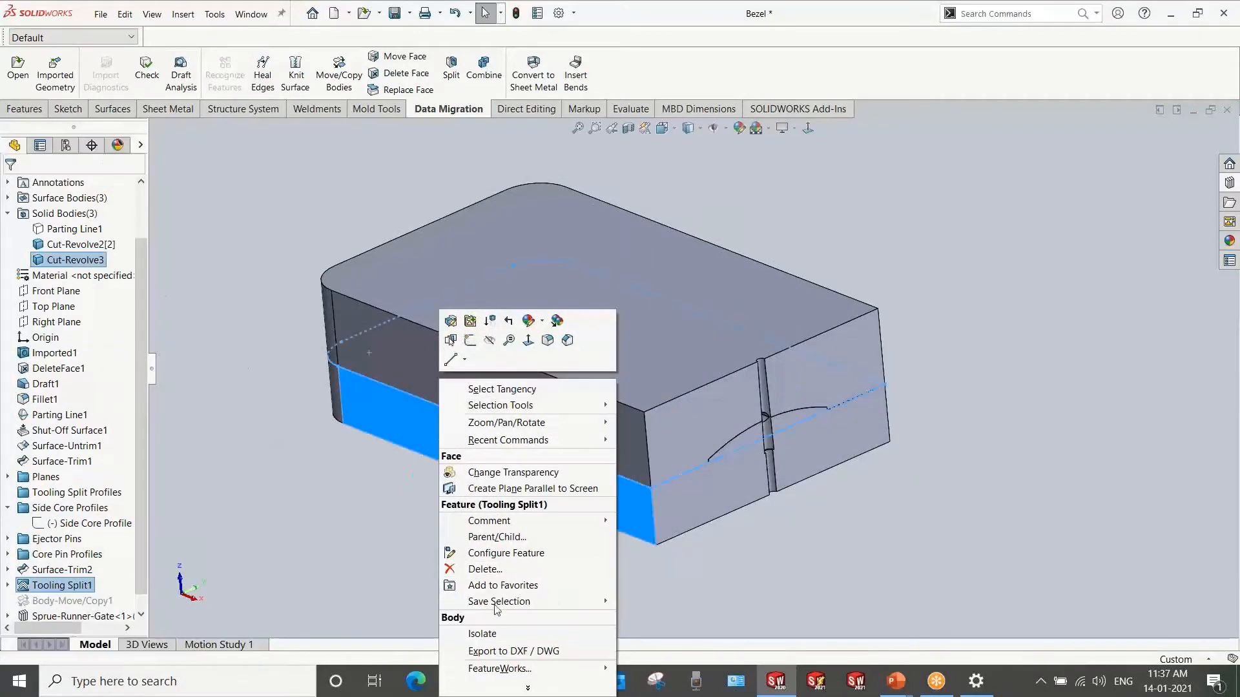
left_click(483, 634)
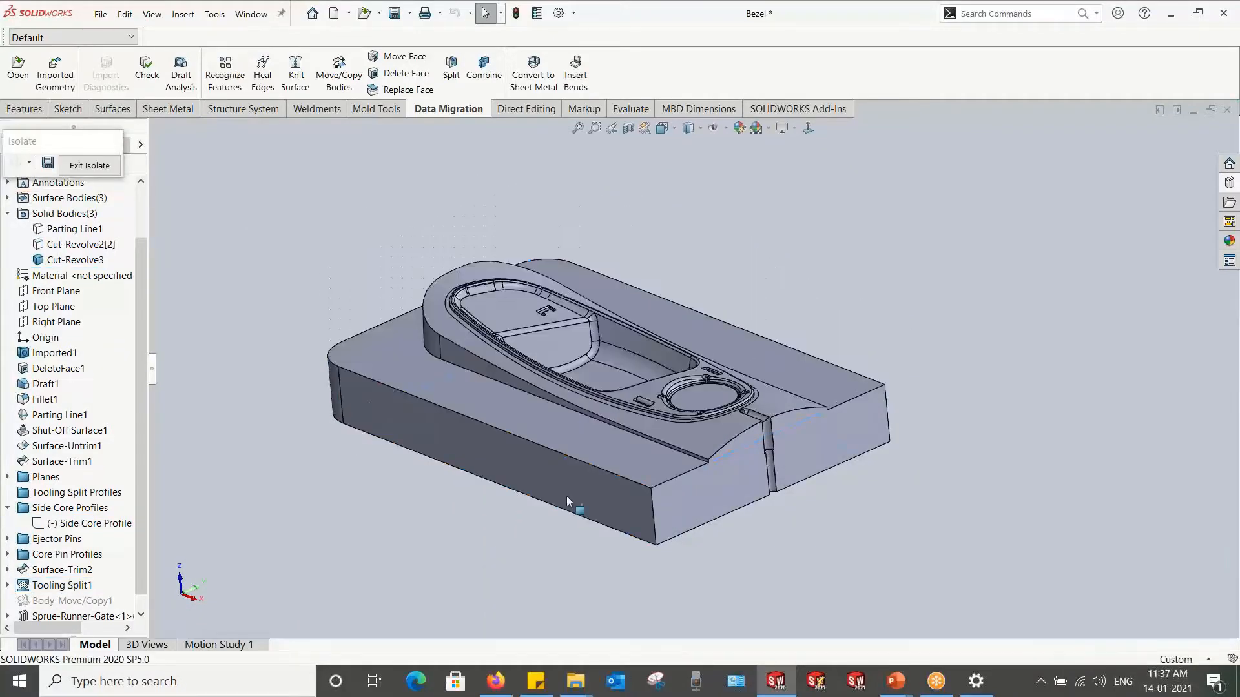
scroll(567, 496, "down", 5)
scroll(646, 387, "down", 8)
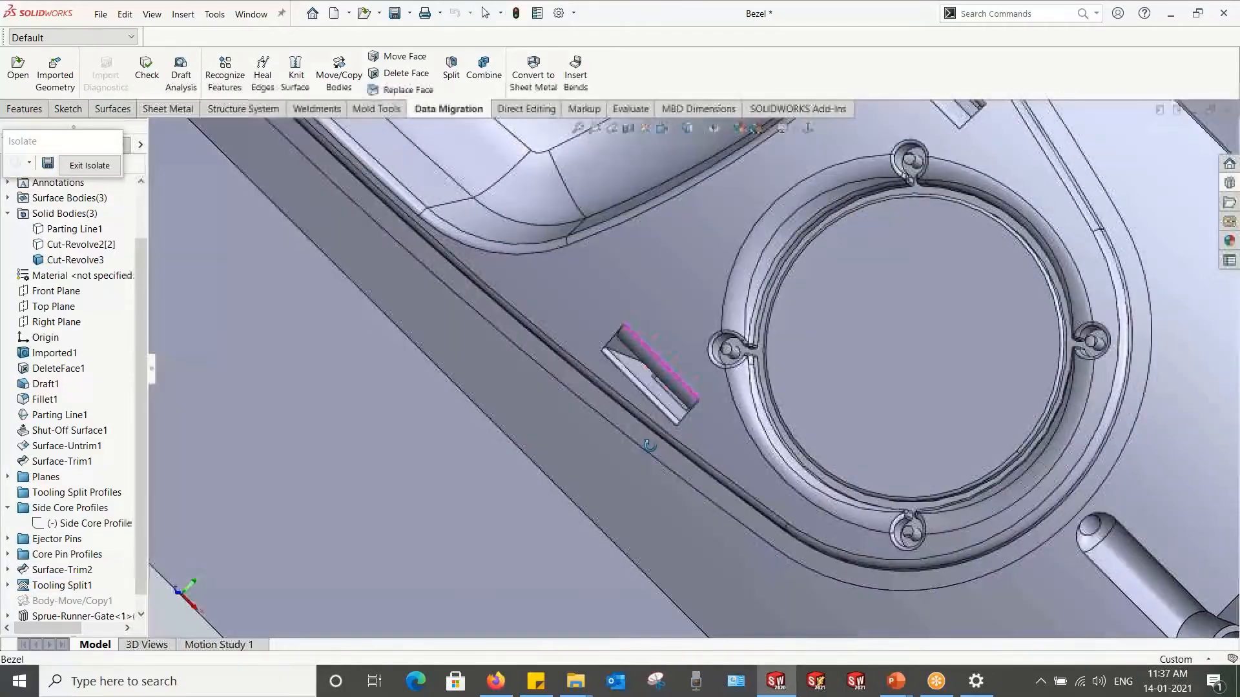
scroll(665, 384, "up", 8)
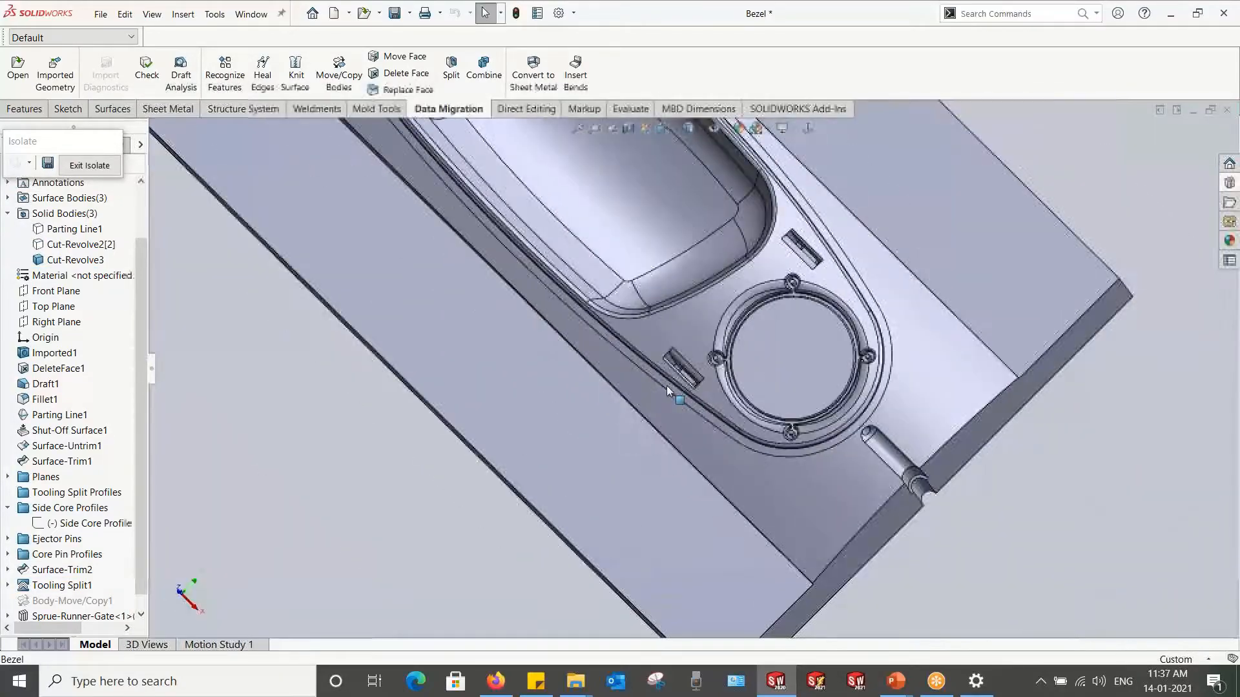
scroll(667, 385, "up", 2)
middle_click_drag(666, 386, 668, 245)
scroll(668, 246, "down", 1)
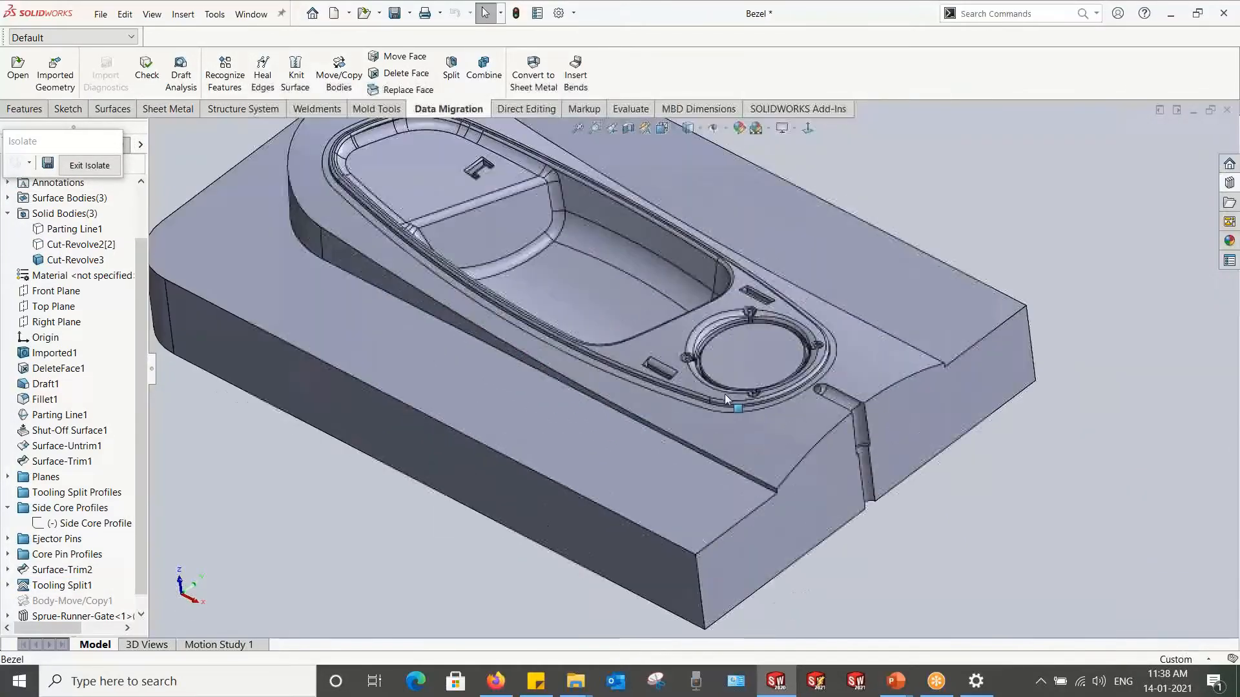
Step: Open the Side Core Profile sketch for editing and set the display style to hidden lines visible
left_click(81, 523)
middle_click_drag(736, 356, 728, 367)
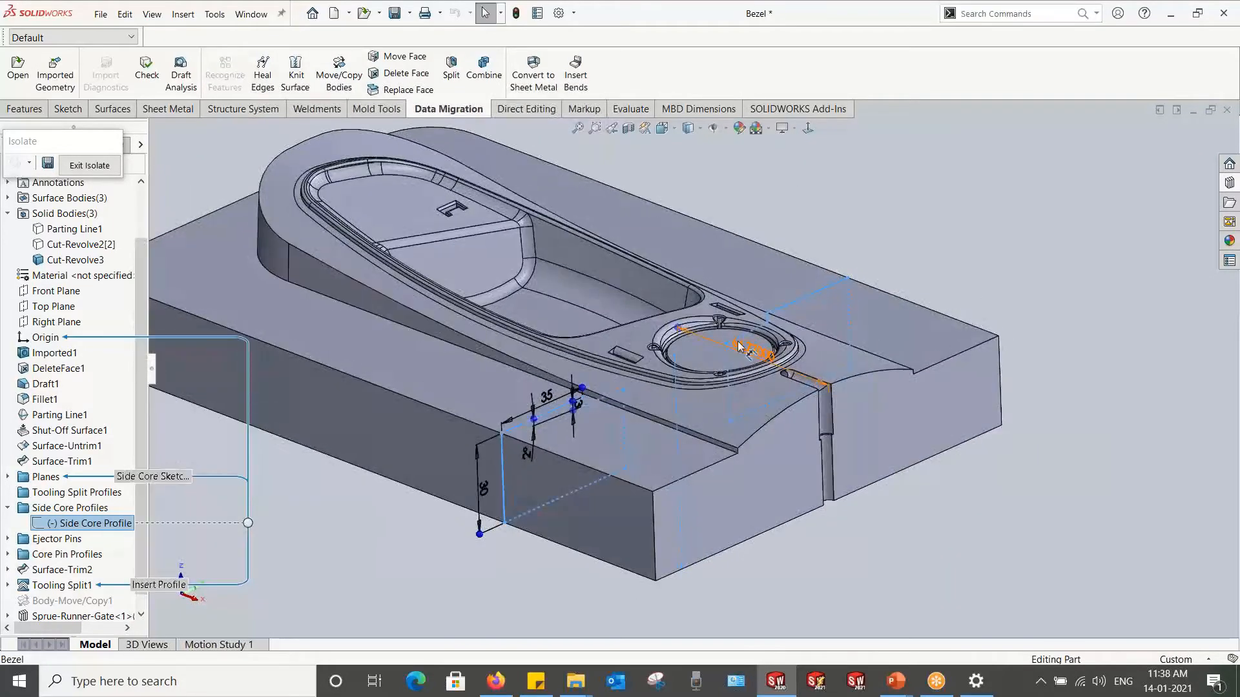
scroll(756, 345, "down", 2)
right_click(63, 530)
left_click(77, 360)
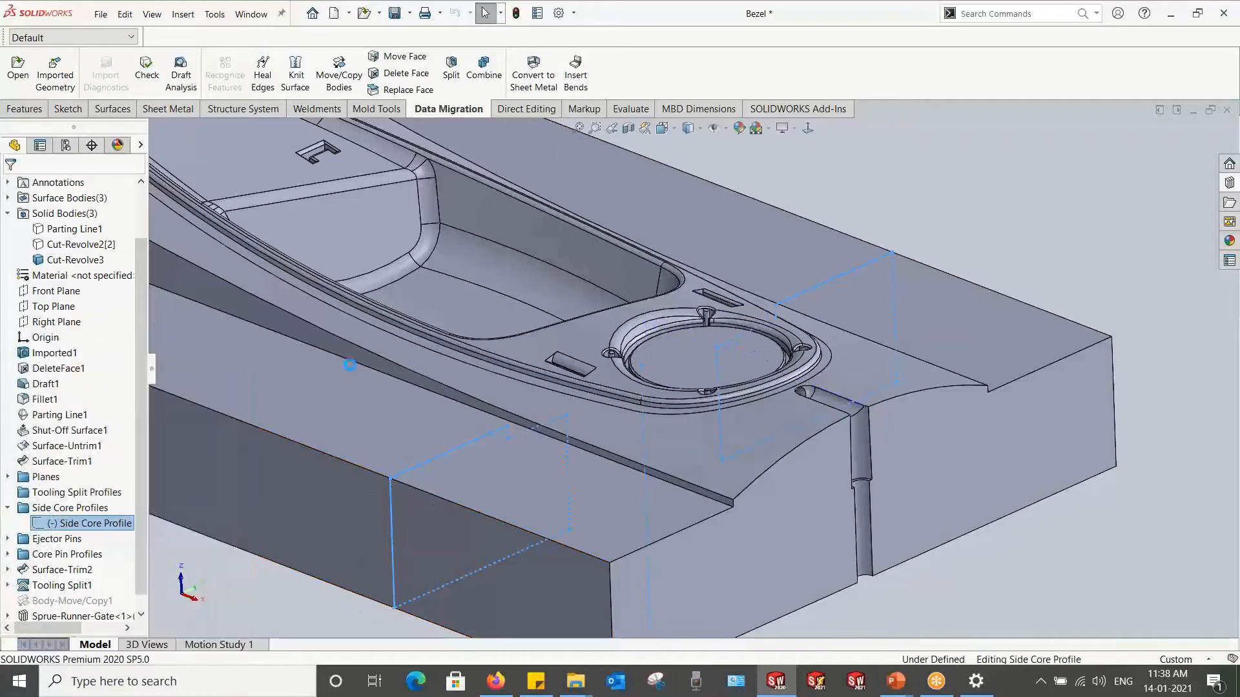
scroll(718, 409, "up", 3)
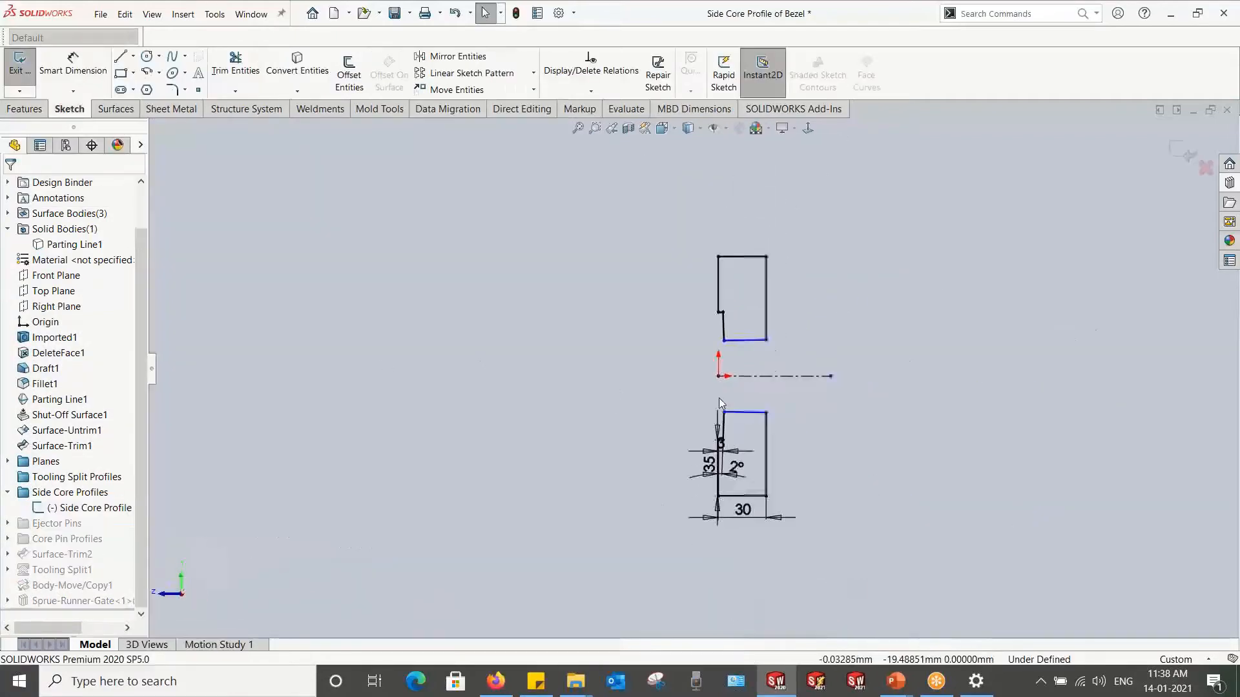
left_click(688, 128)
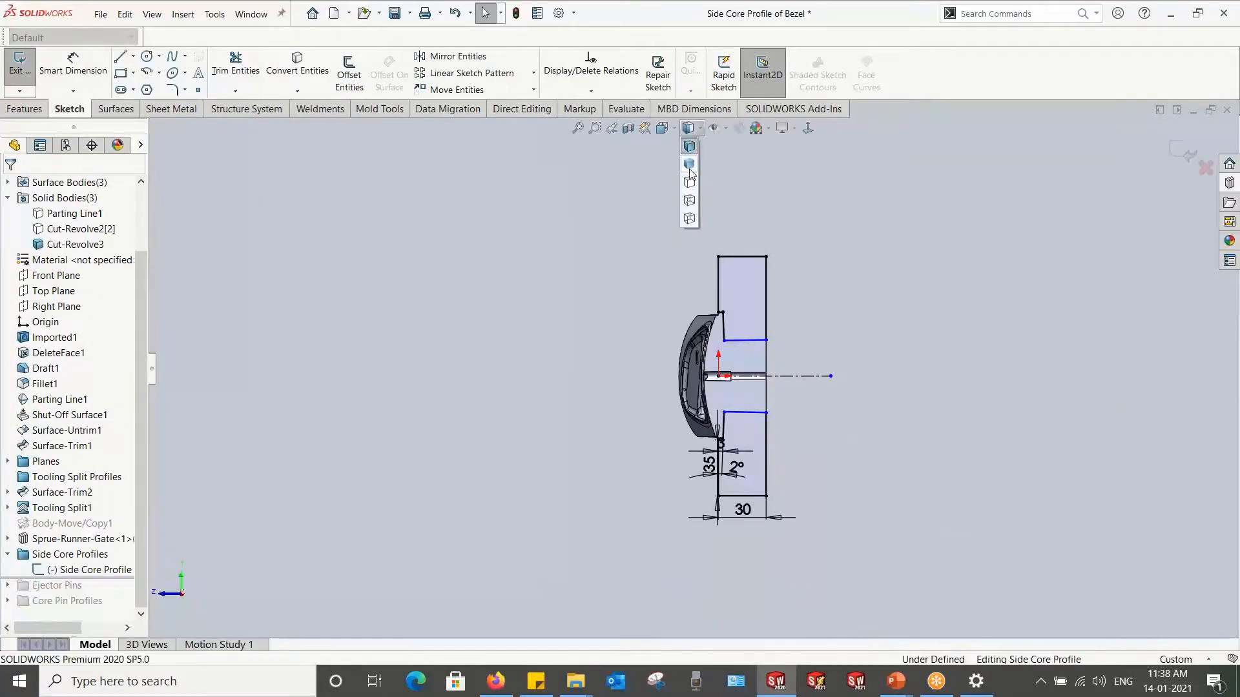
left_click(688, 202)
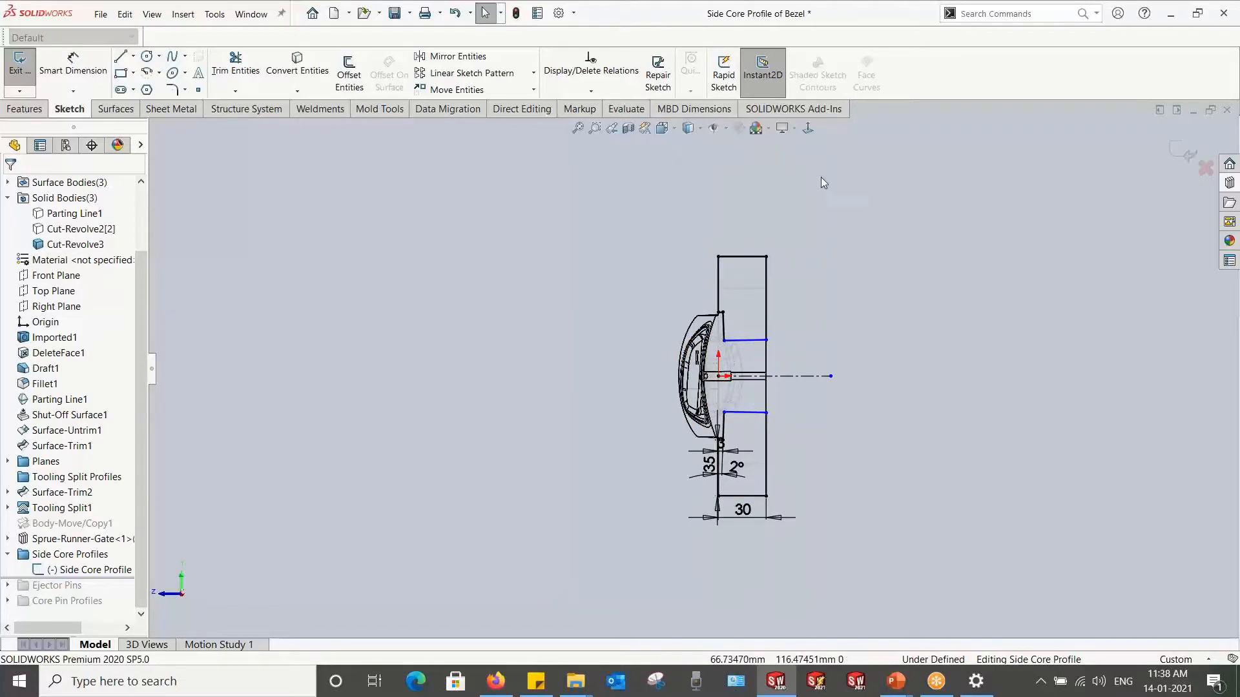
Step: Fully define the Side Core Profile by aligning its inclined blue line with the adjacent hidden model edge, exit the sketch and select it
scroll(766, 398, "down", 6)
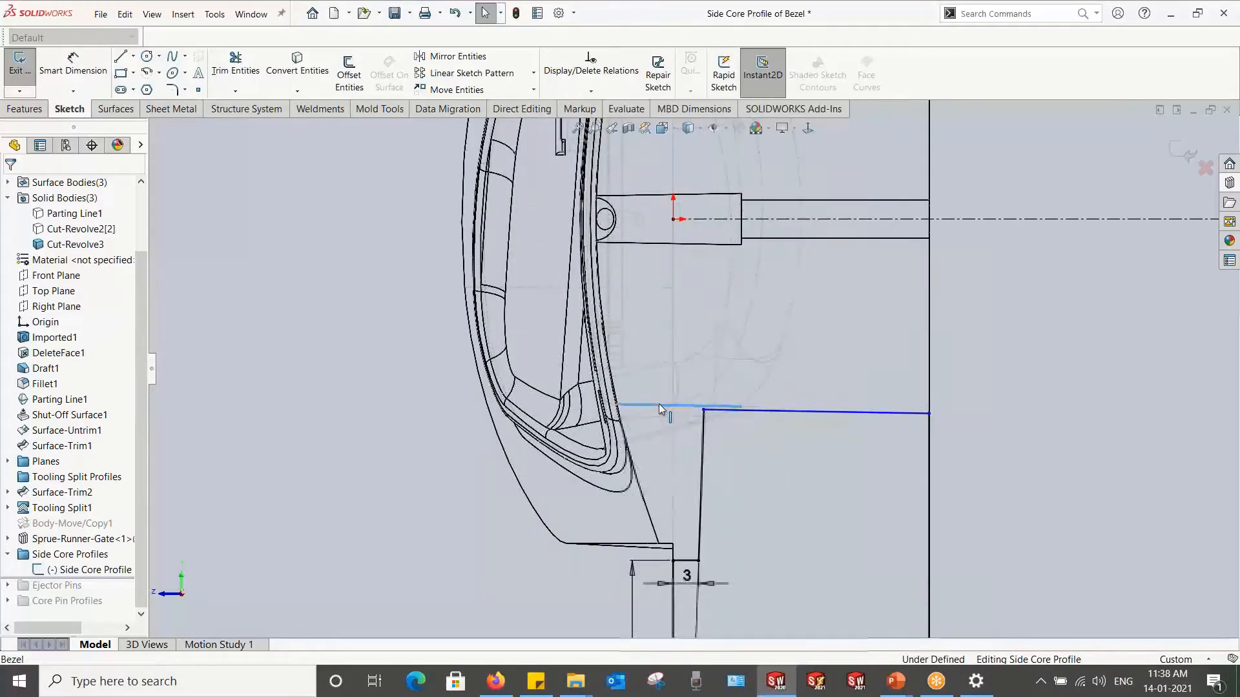
left_click(761, 413)
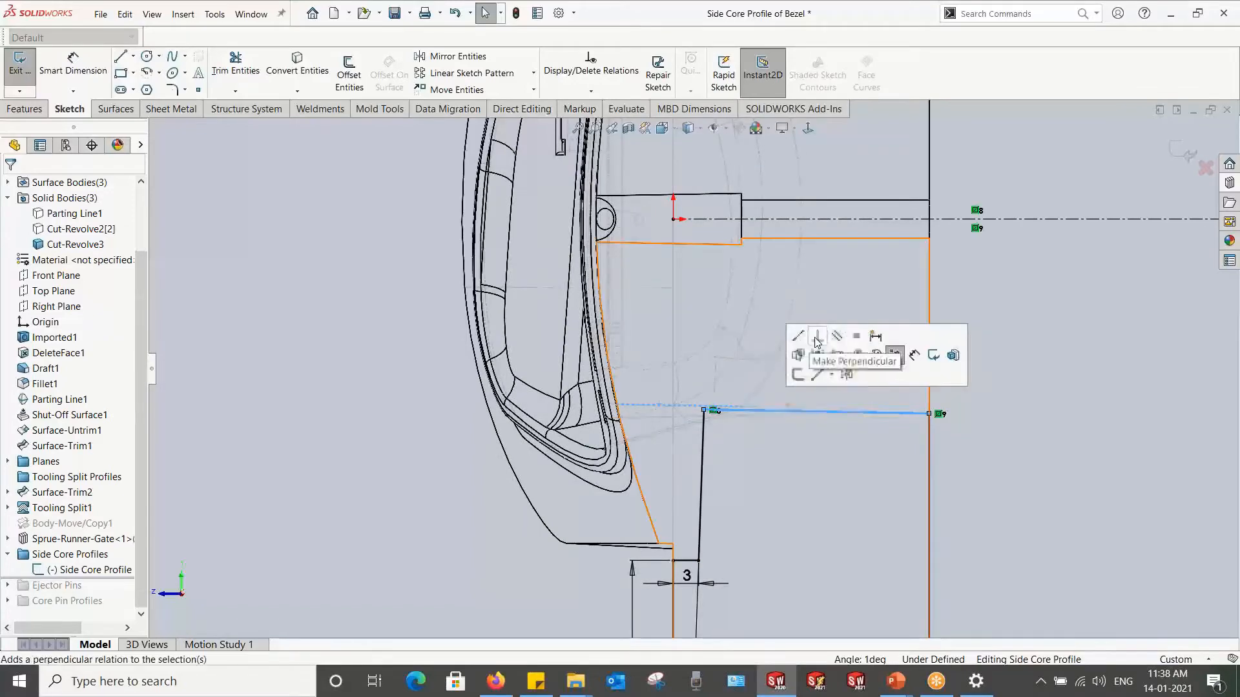
left_click(898, 354)
scroll(881, 456, "up", 6)
scroll(759, 386, "up", 1)
mouse_move(760, 385)
middle_mouse_down()
mouse_move(847, 300)
mouse_move(881, 296)
mouse_move(727, 323)
mouse_move(936, 282)
mouse_move(1108, 190)
middle_mouse_up()
left_click(1183, 151)
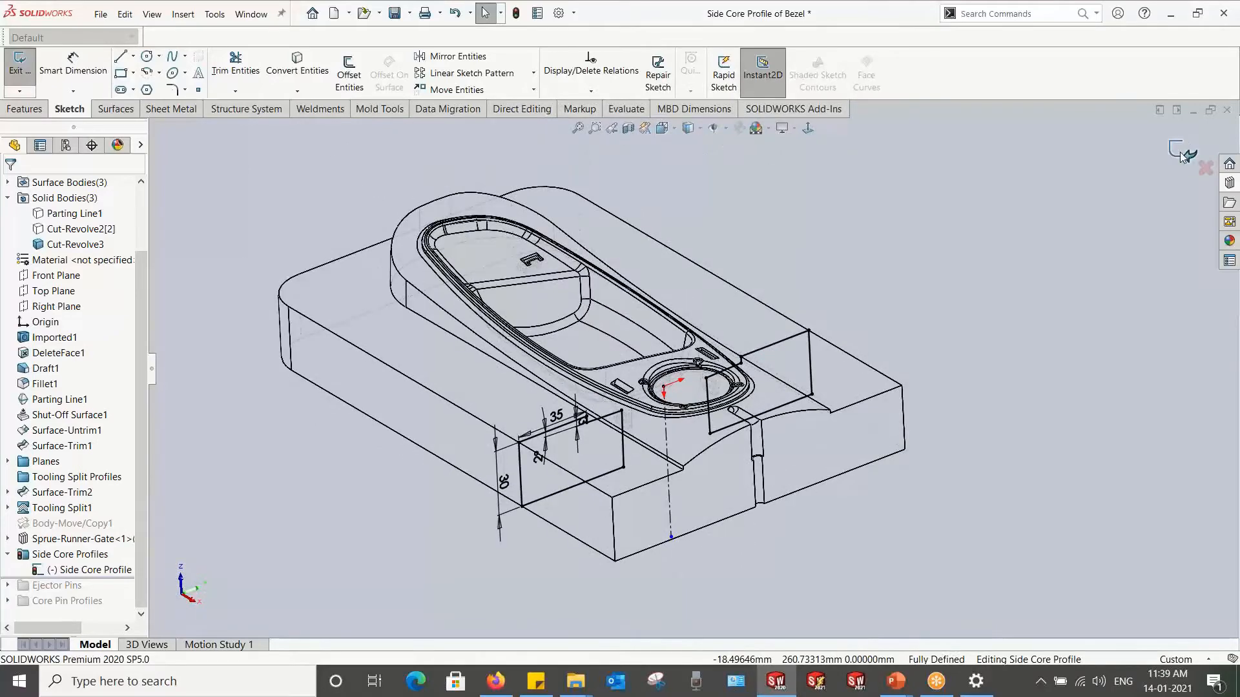
left_click(91, 571)
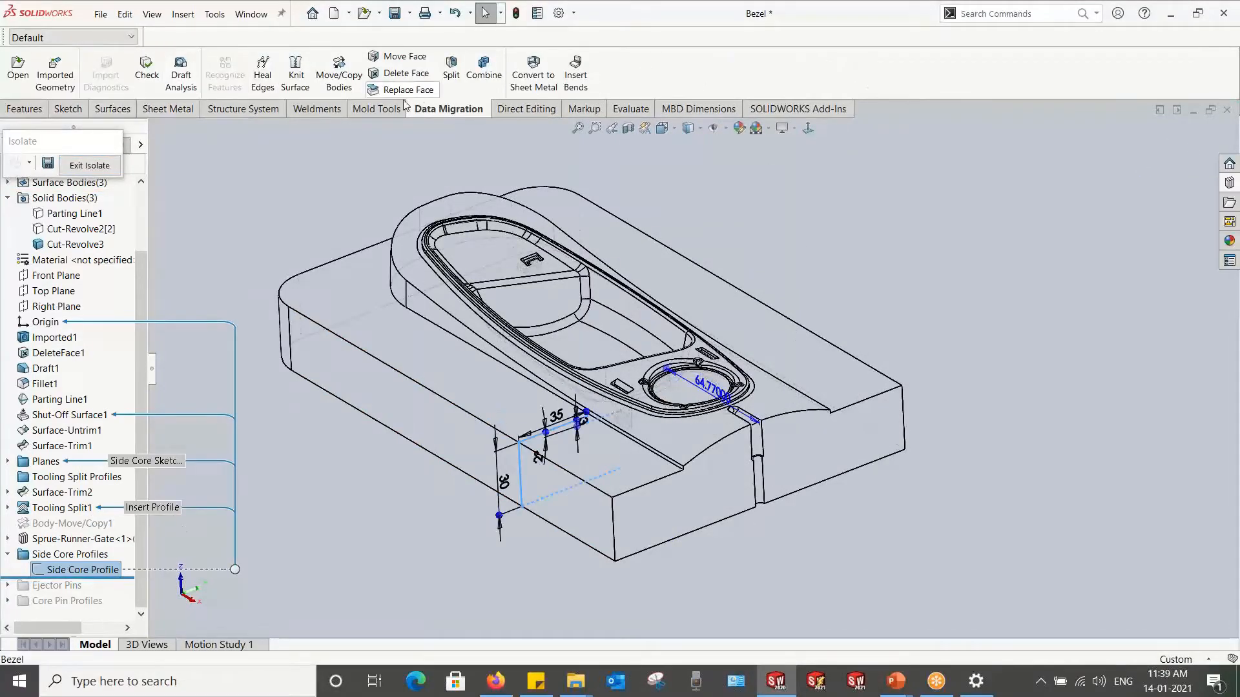
Step: Start a Core feature from the Side Core Profile on the isolated lower mold block, with 5 mm extraction depths in both directions
left_click(381, 108)
left_click(602, 90)
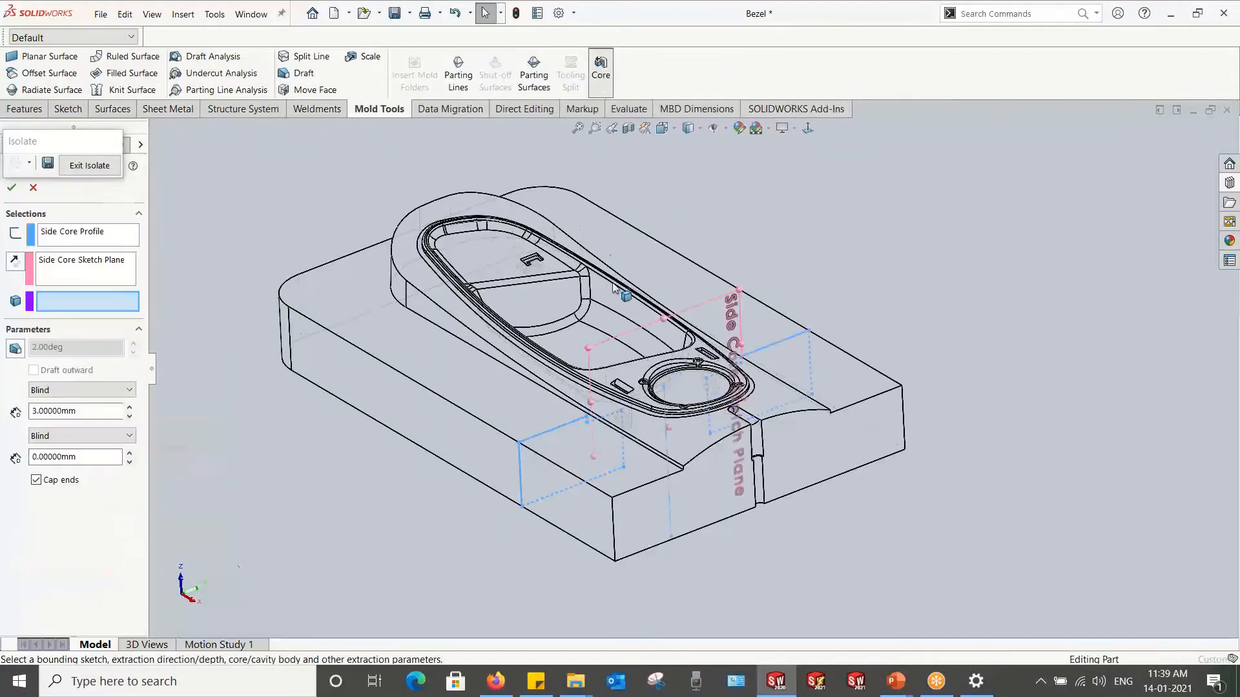
left_click(382, 416)
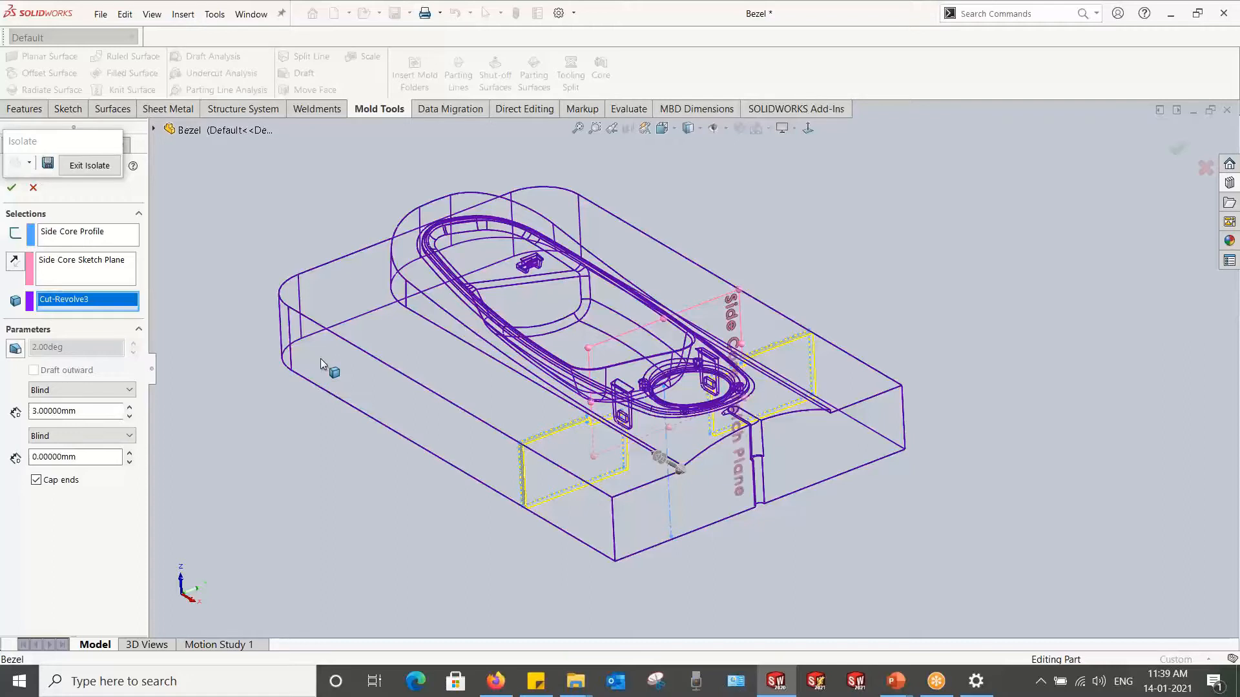
left_click_drag(84, 412, 2, 420)
type("5")
key("Return")
type("5")
key("Return")
scroll(630, 451, "down", 8)
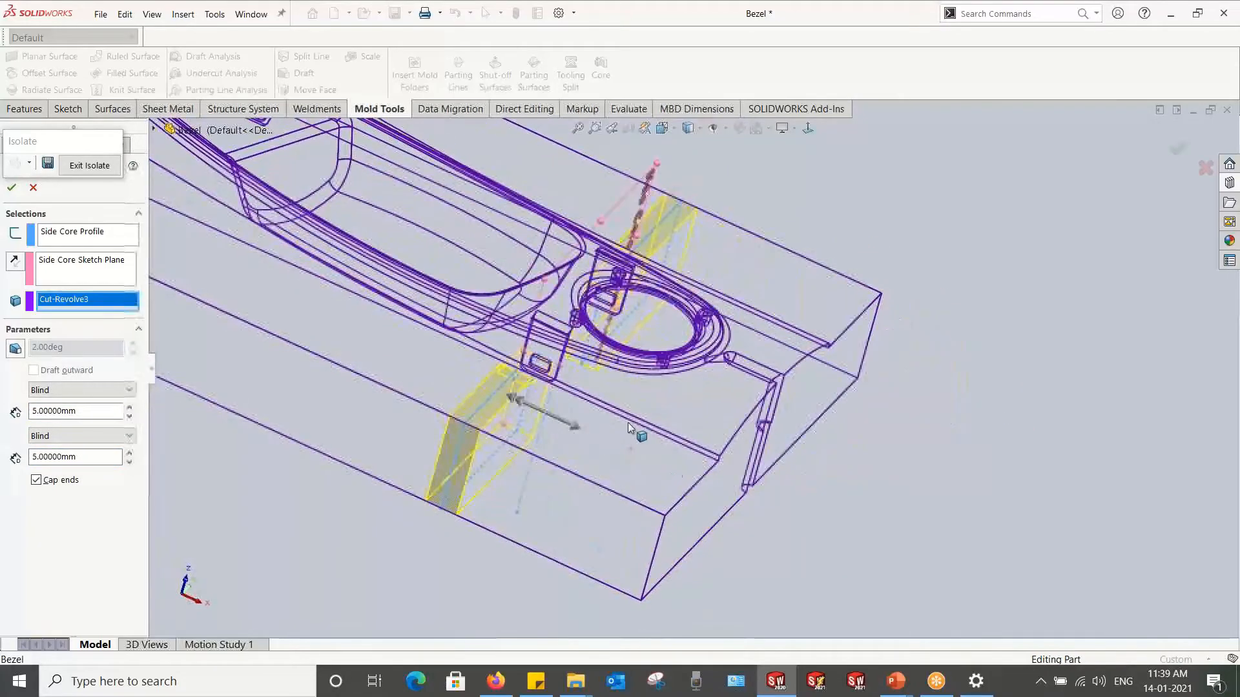
Step: Set both core extraction depths to 10 mm and create the side cores
middle_click_drag(564, 387, 546, 378)
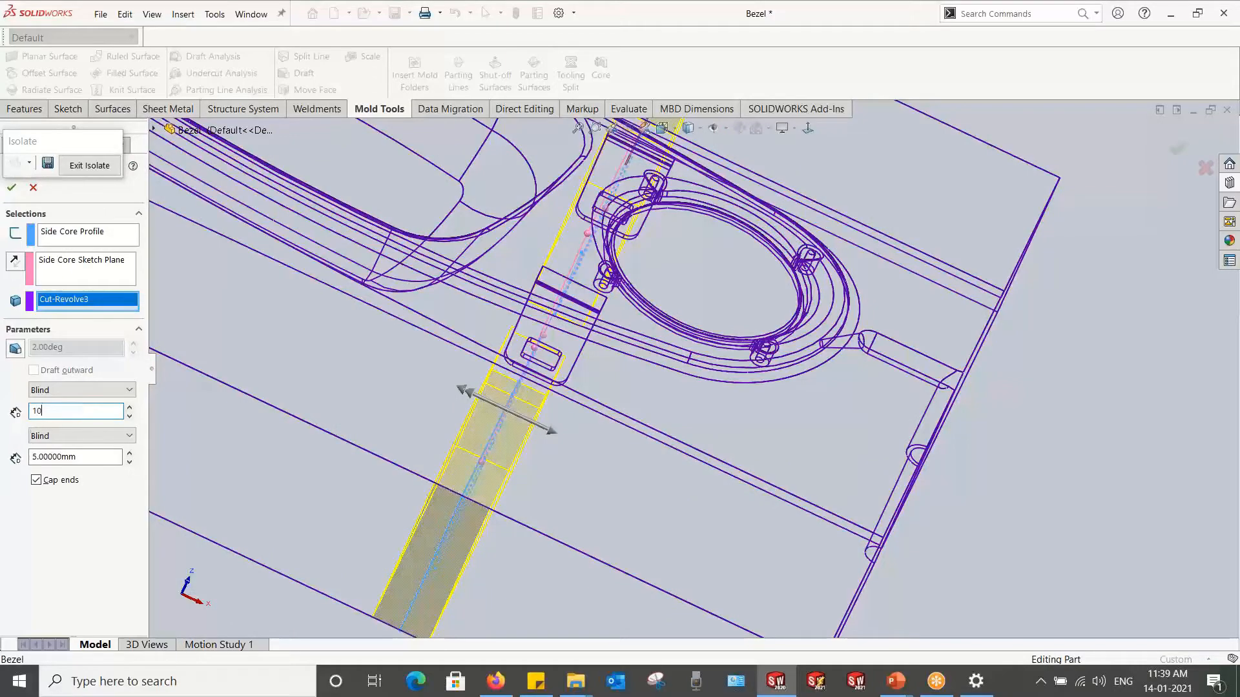
key("Tab")
type("10")
key("Return")
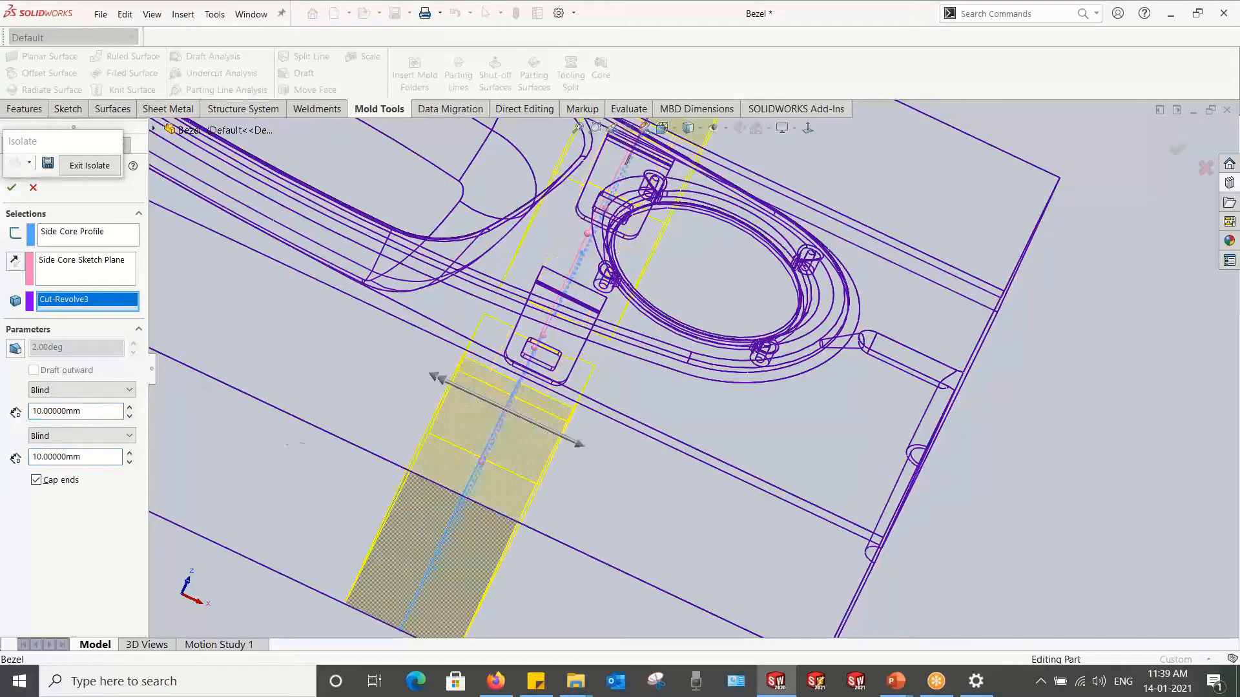
middle_click_drag(596, 342, 696, 386)
key("ctrl+7")
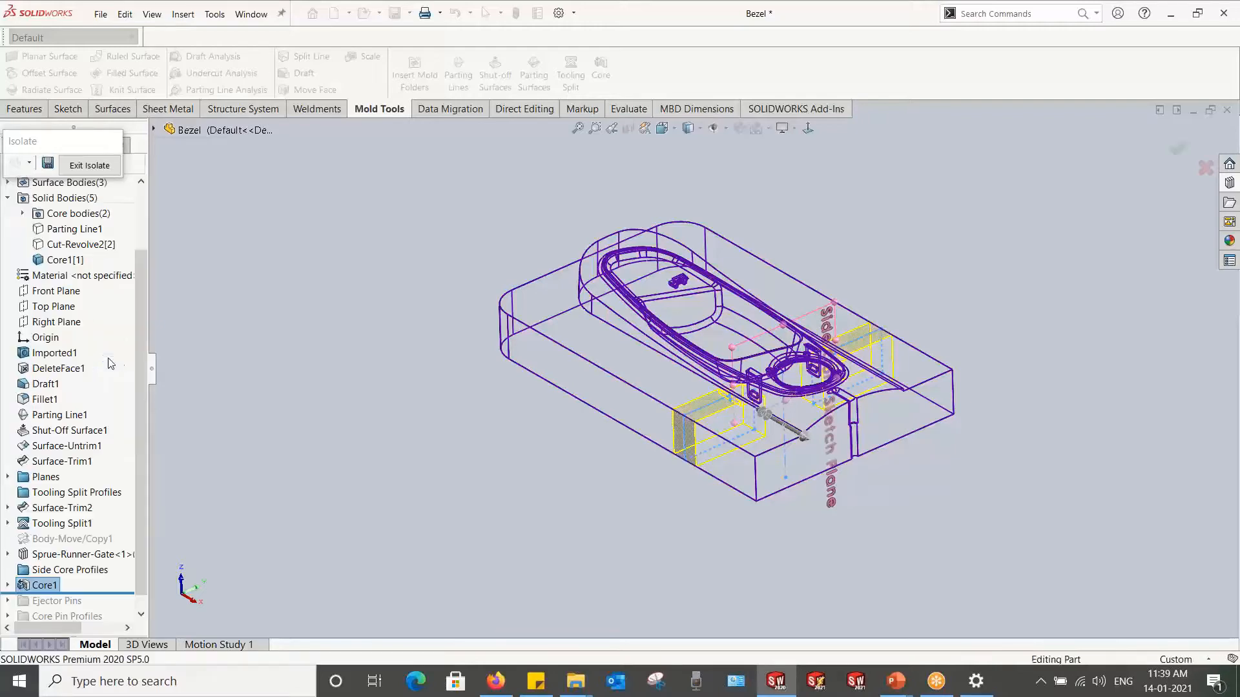
scroll(697, 409, "down", 2)
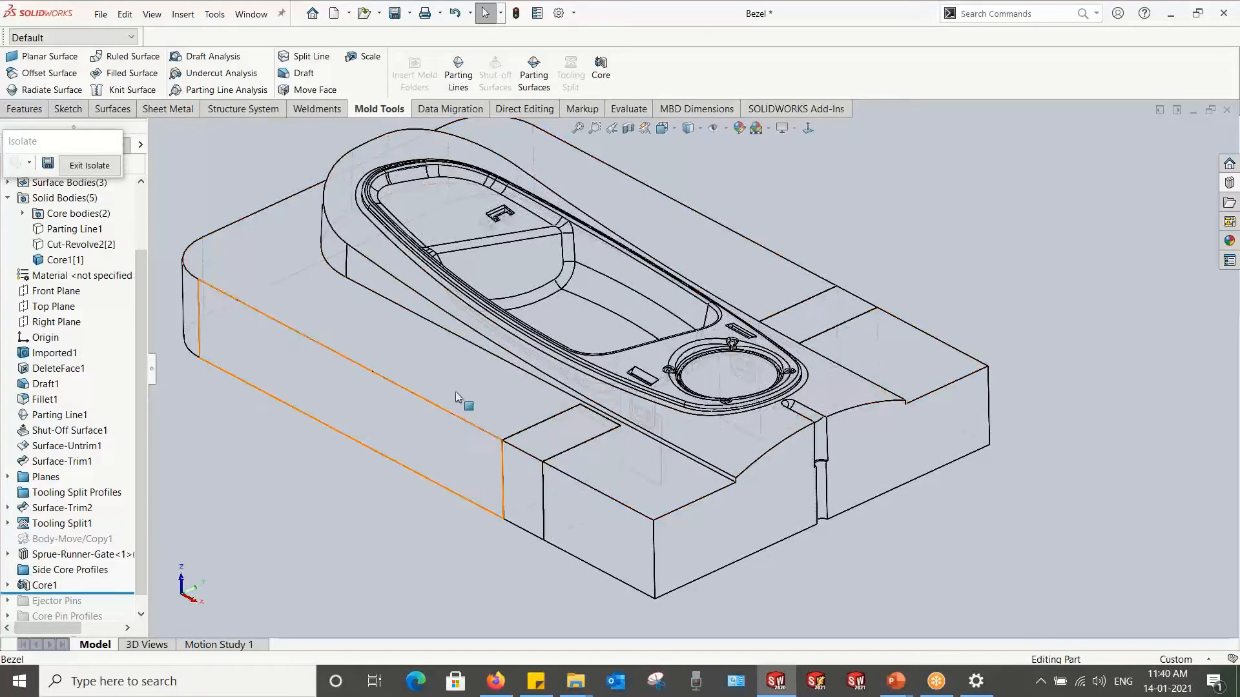
Step: Set the display style to shaded with edges and hide the lower mold block, leaving only the two side cores shown
left_click(685, 137)
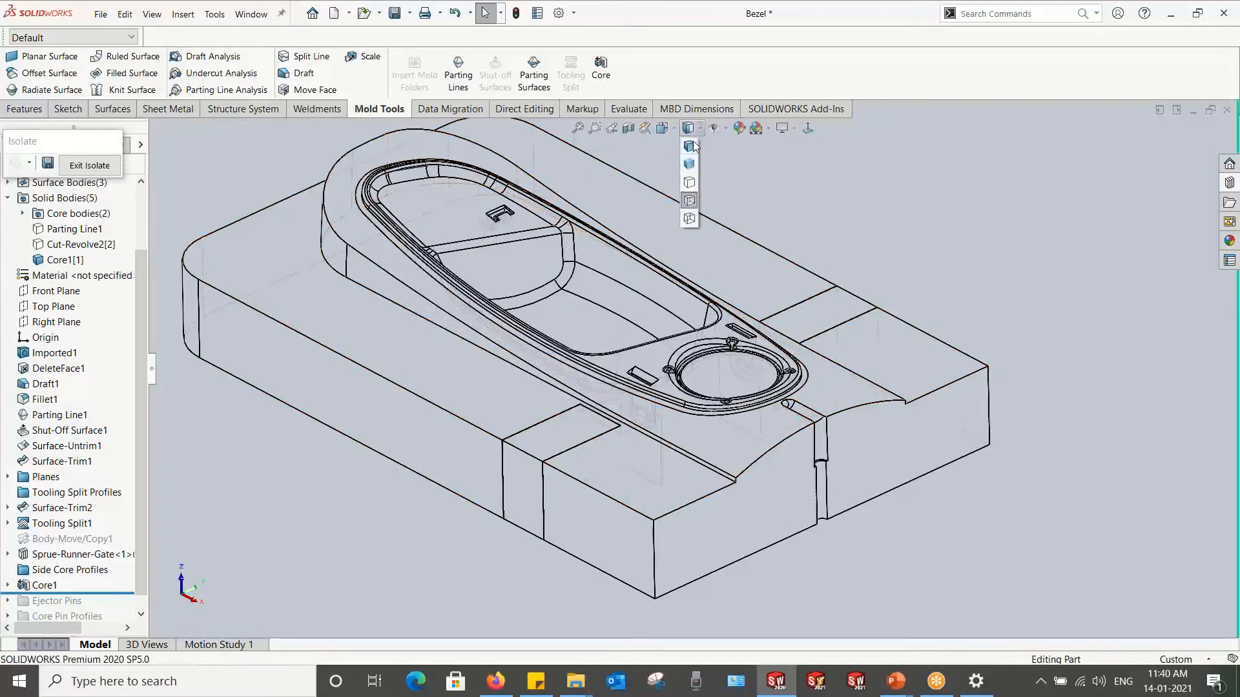
left_click(692, 145)
scroll(672, 388, "up", 2)
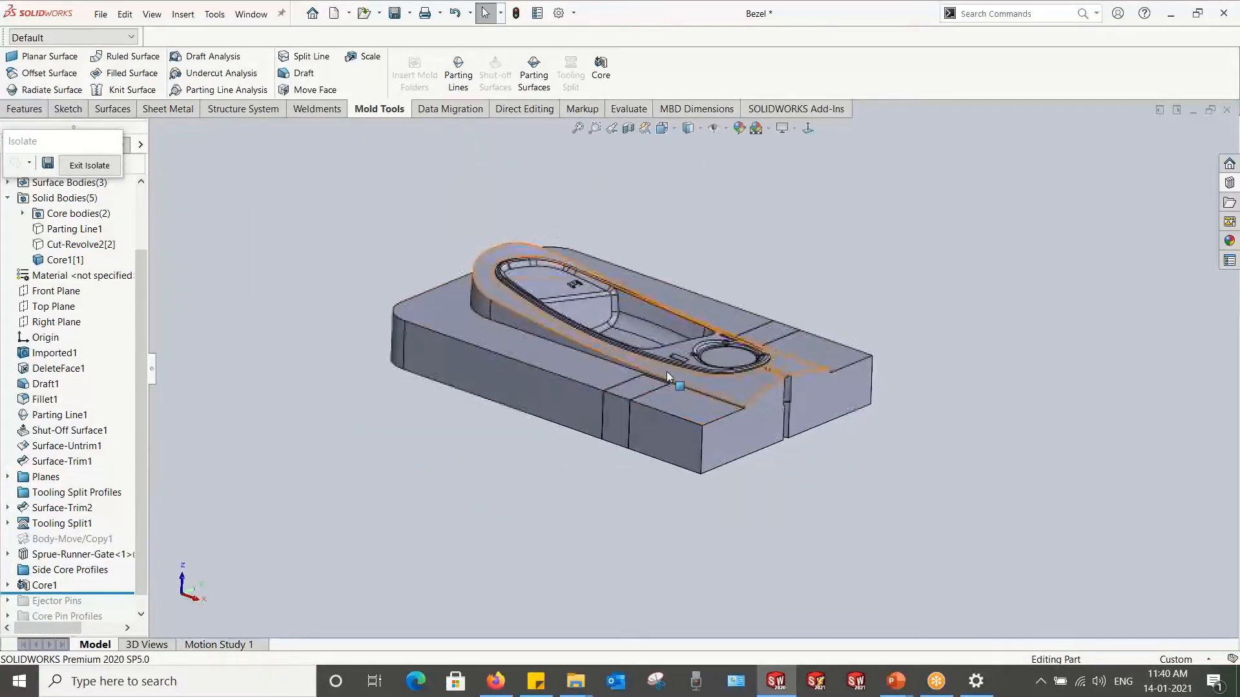
scroll(517, 357, "down", 3)
right_click(517, 358)
left_click(567, 318)
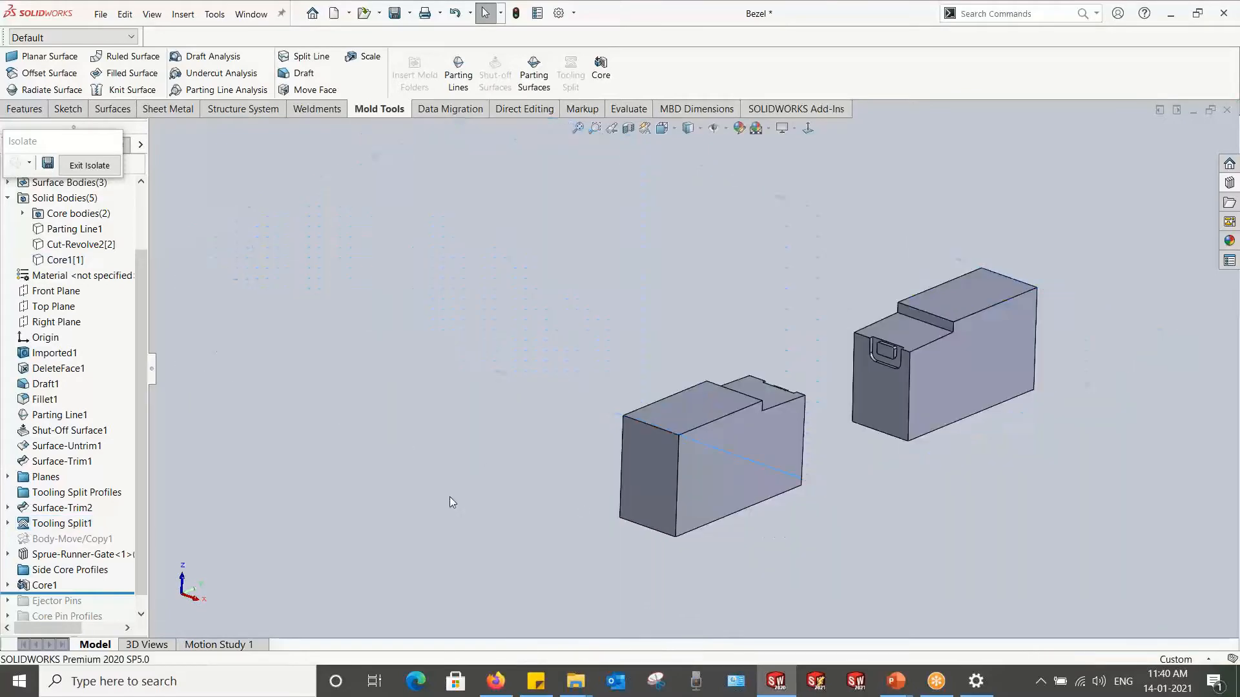
Step: Draft the two long side faces of one side core by 1° using its outer end face as the neutral plane
scroll(707, 437, "down", 2)
middle_click_drag(706, 436, 723, 251)
scroll(721, 409, "up", 4)
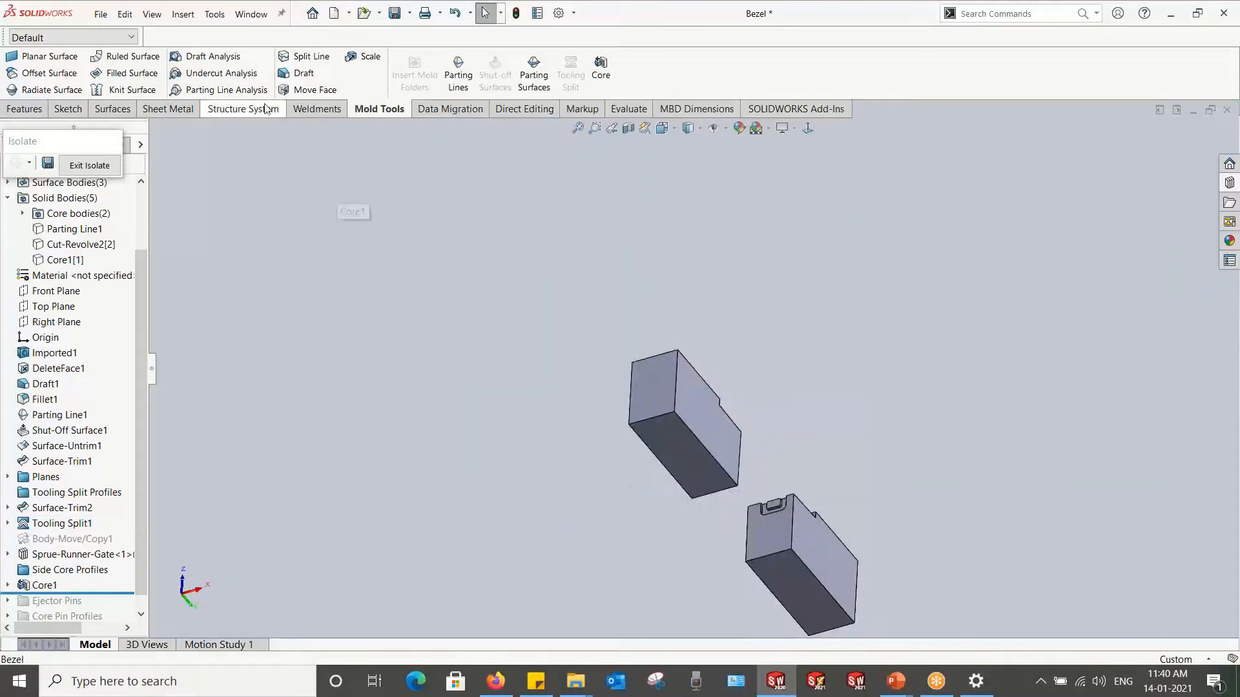
left_click(303, 73)
left_click(647, 391)
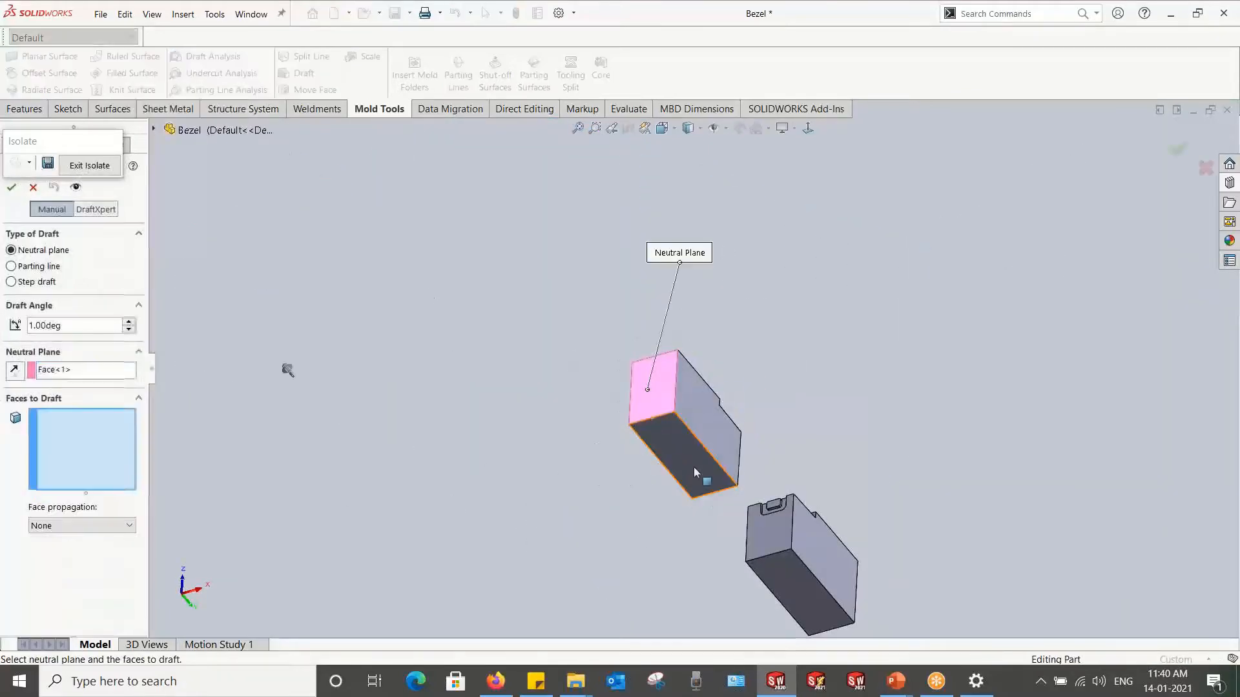
scroll(693, 467, "down", 3)
left_click(718, 392)
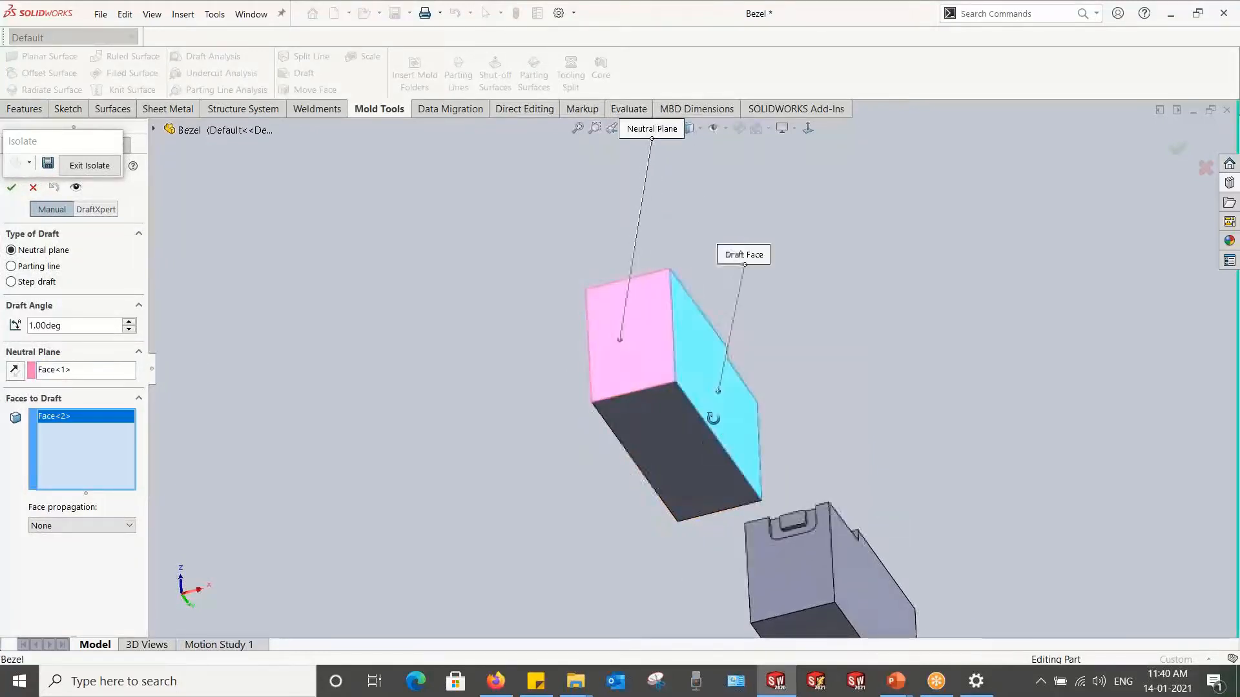
middle_click_drag(718, 393, 798, 439)
left_click(649, 393)
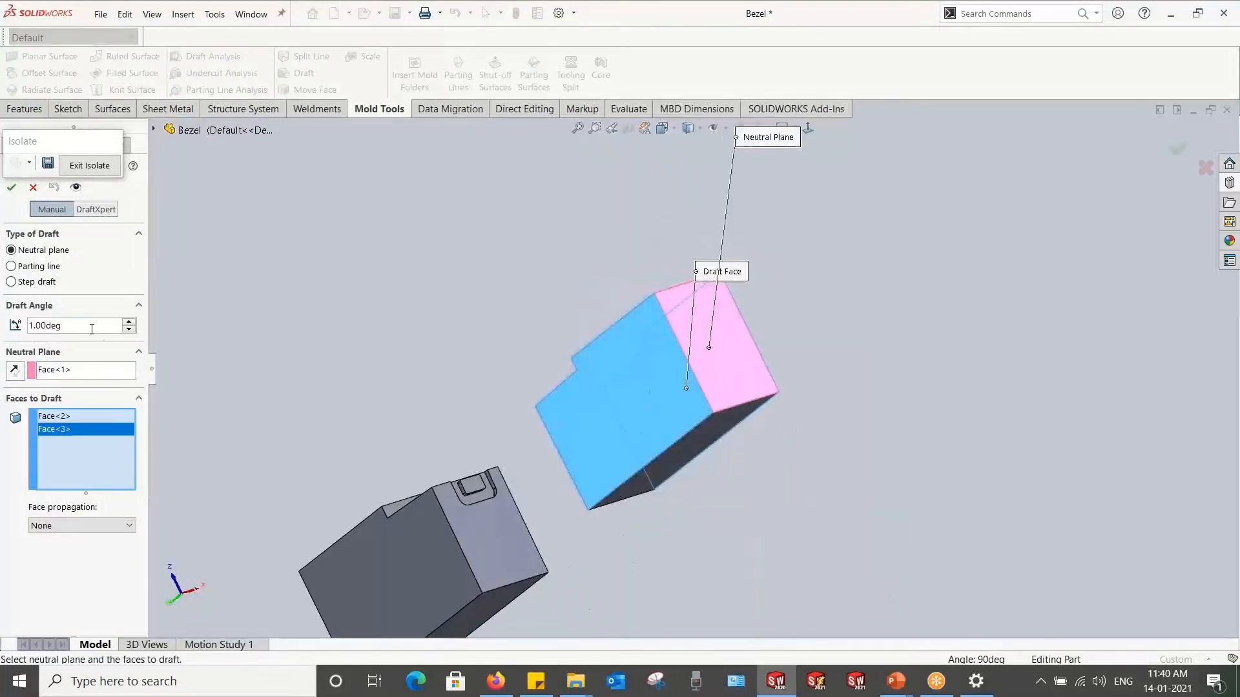
left_click(71, 326)
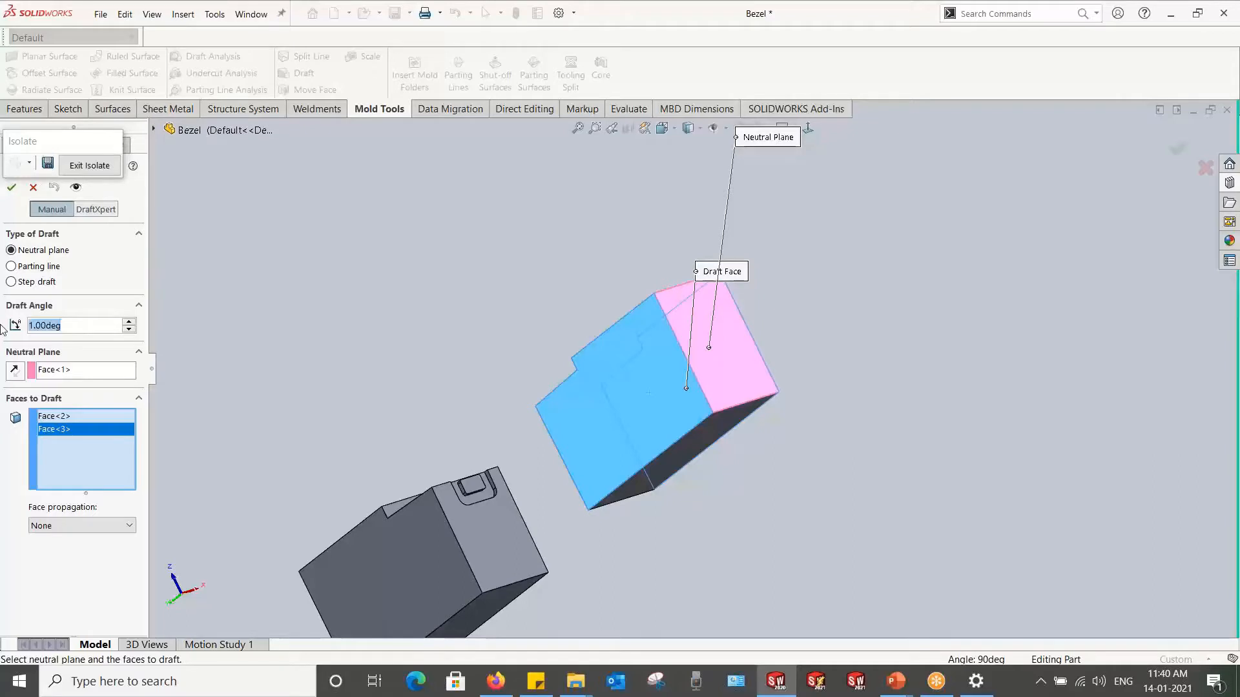
middle_click_drag(522, 356, 443, 277)
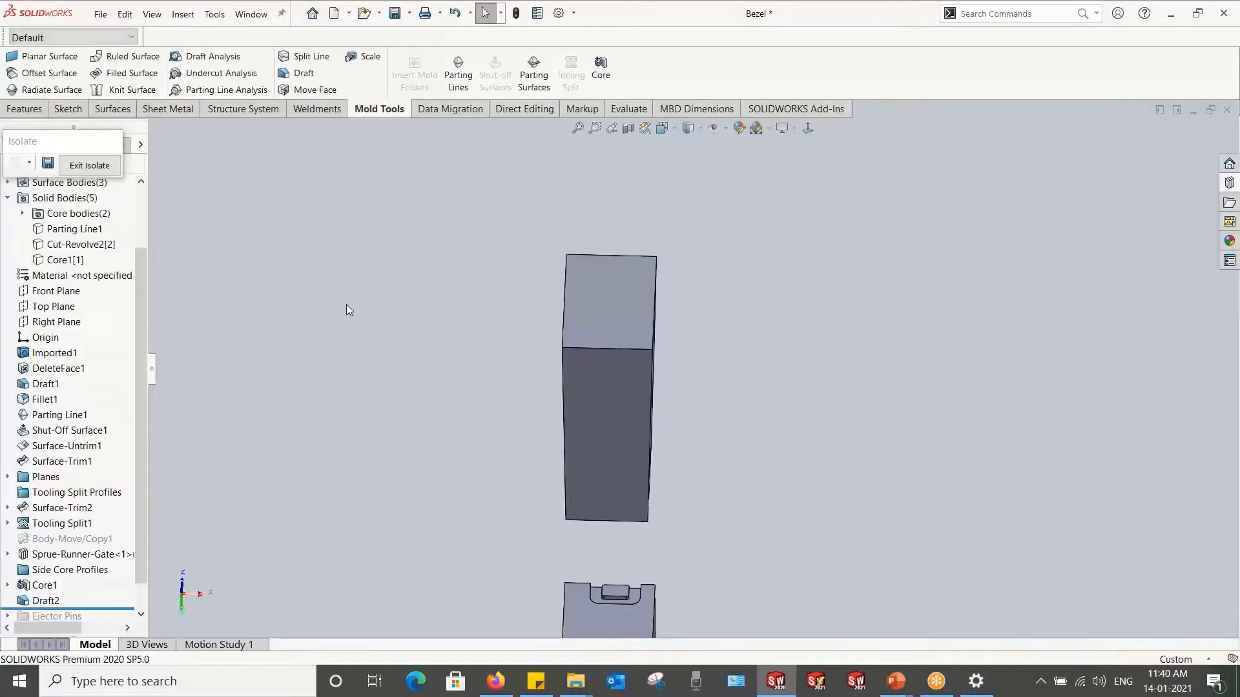
Step: Apply the same 1° draft to both long side faces of the opposite side core, with its outer end face as neutral plane
middle_click_drag(483, 358, 730, 300)
left_click(304, 73)
left_click(756, 264)
left_click(688, 301)
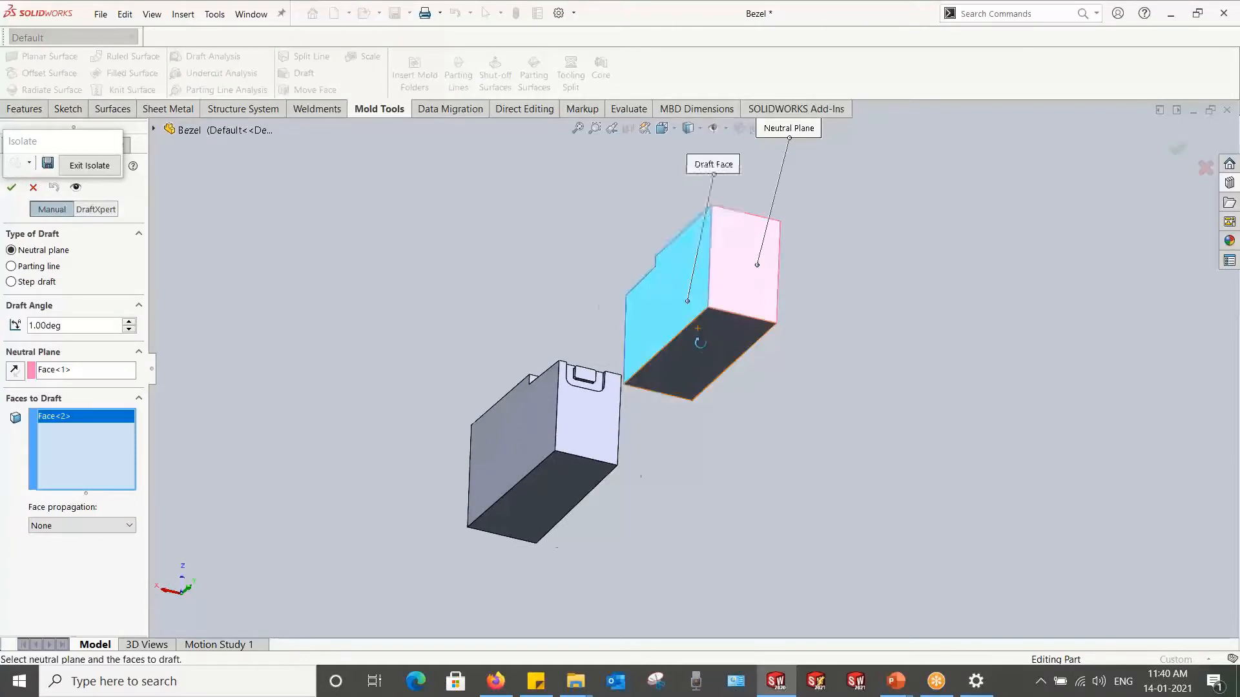
middle_click_drag(699, 343, 633, 286)
left_click(633, 285)
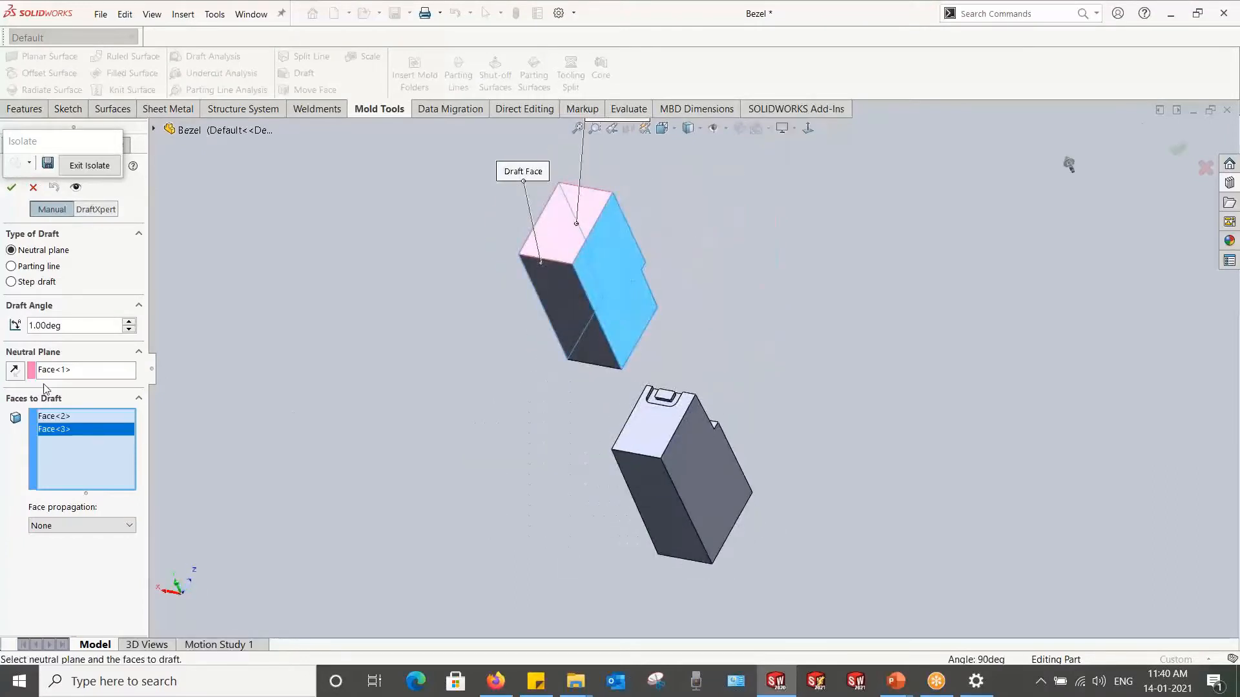
left_click(13, 187)
middle_click_drag(520, 332, 578, 294)
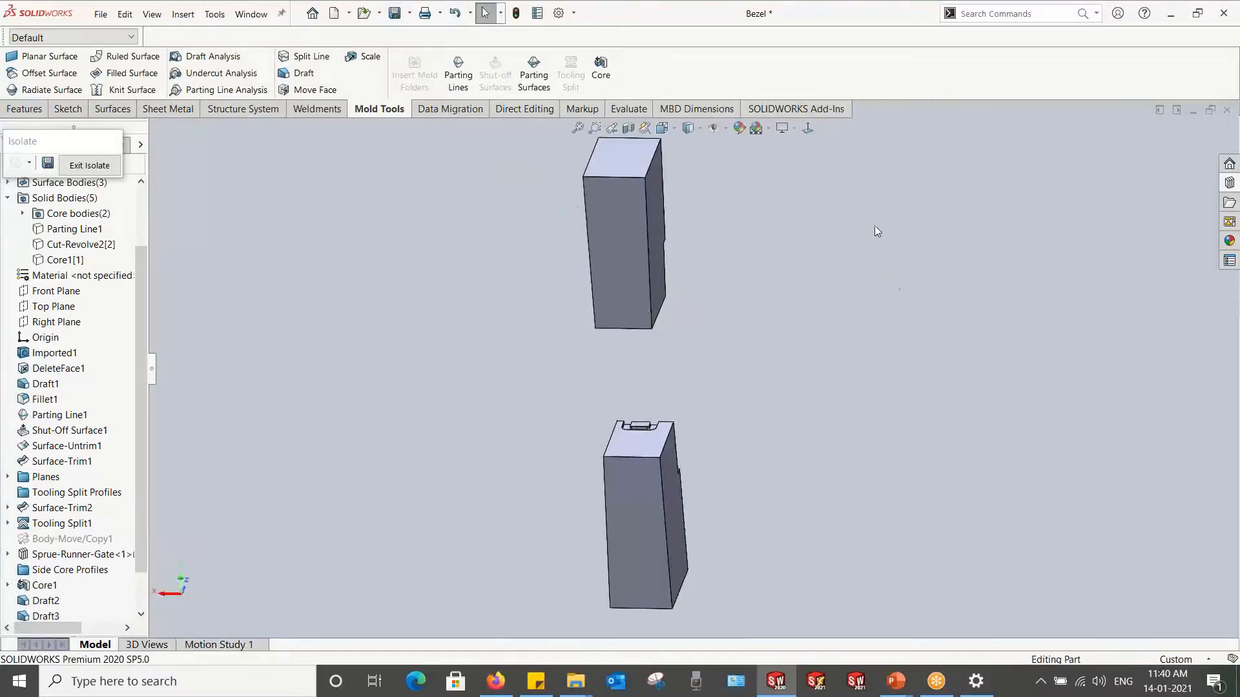
left_click(811, 129)
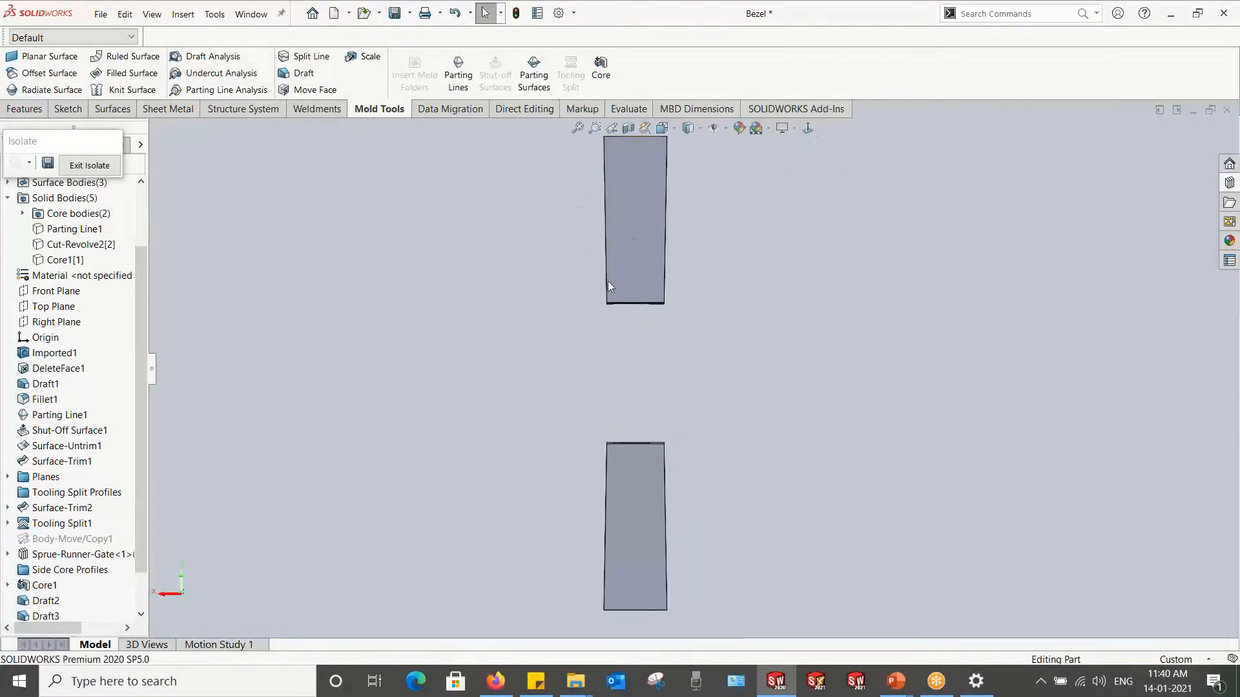
middle_click_drag(794, 277, 811, 352)
Step: Show the lower mold block body Core1[1] again
scroll(73, 282, "up", 3)
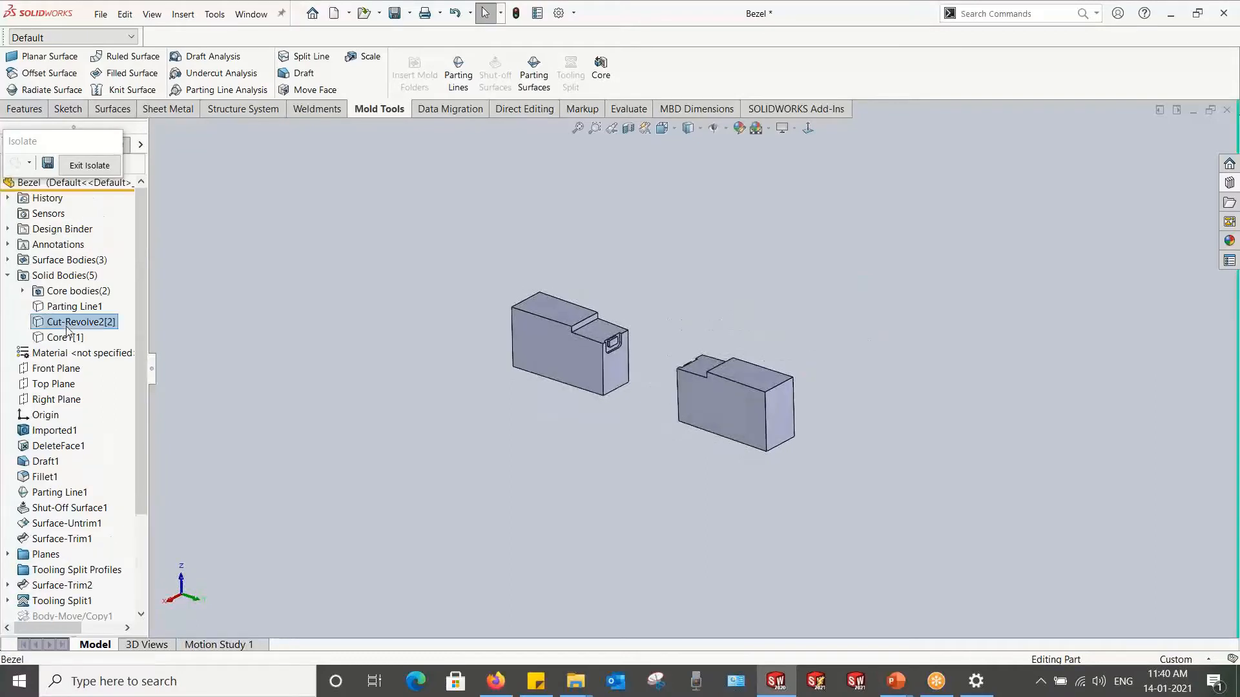
left_click(68, 322)
right_click(68, 324)
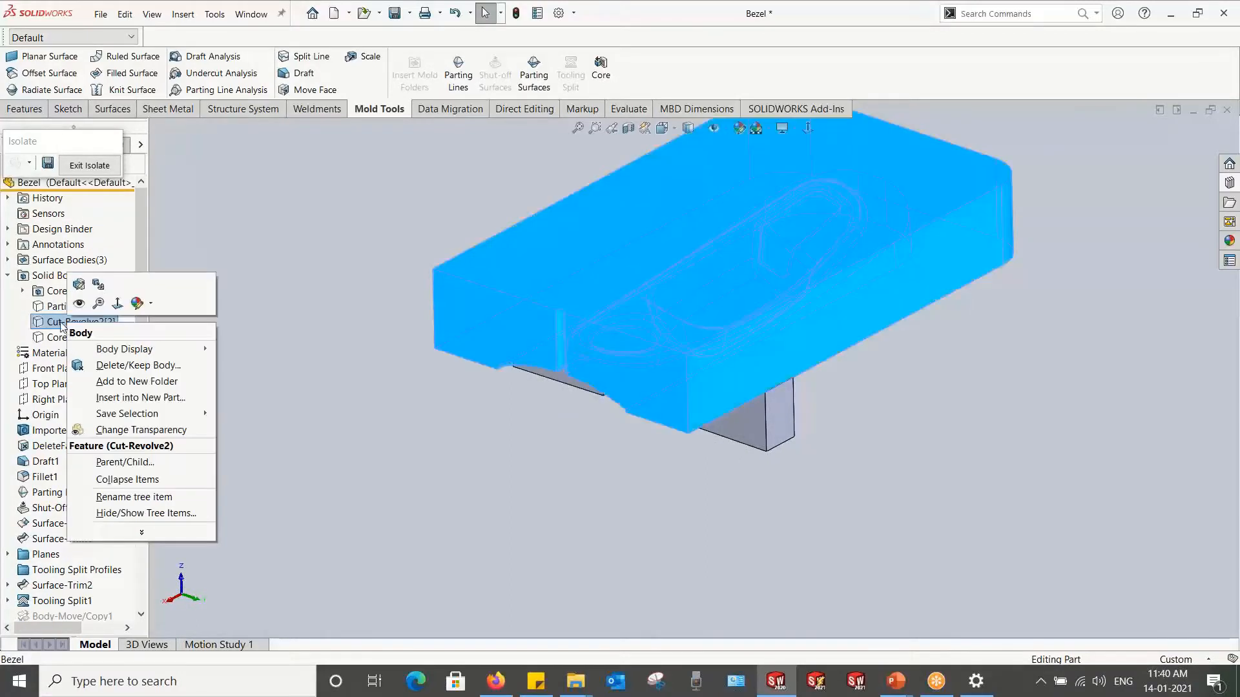
right_click(40, 338)
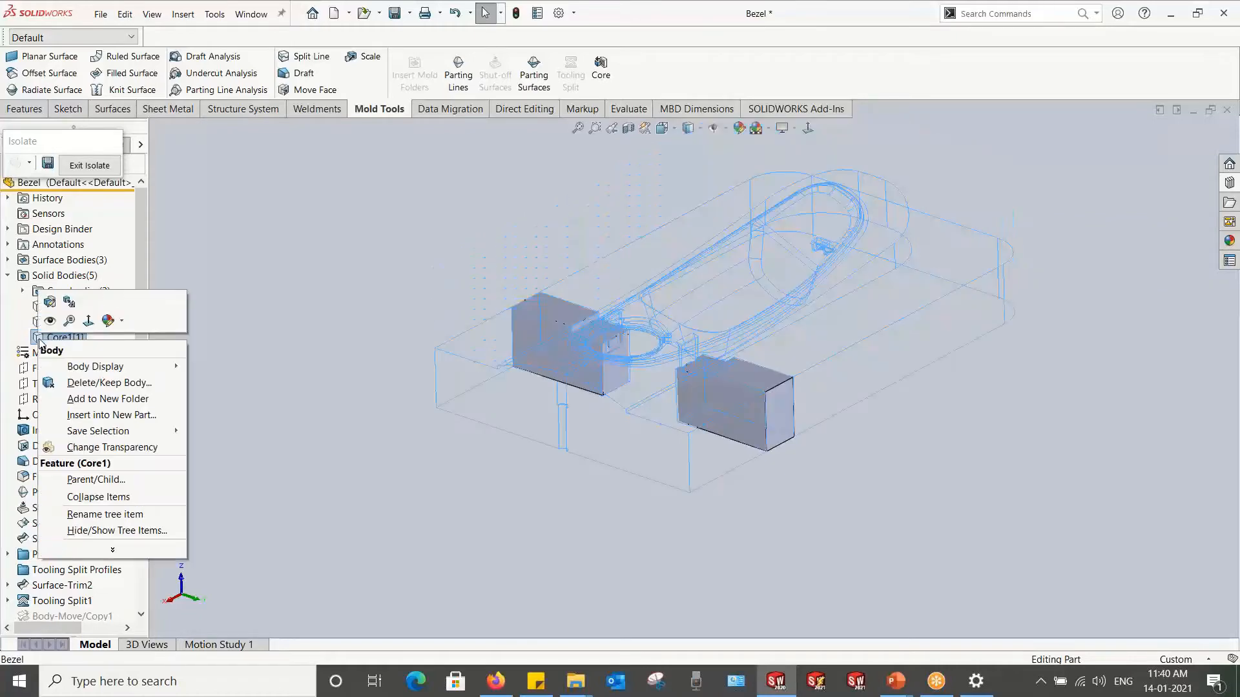
left_click(50, 321)
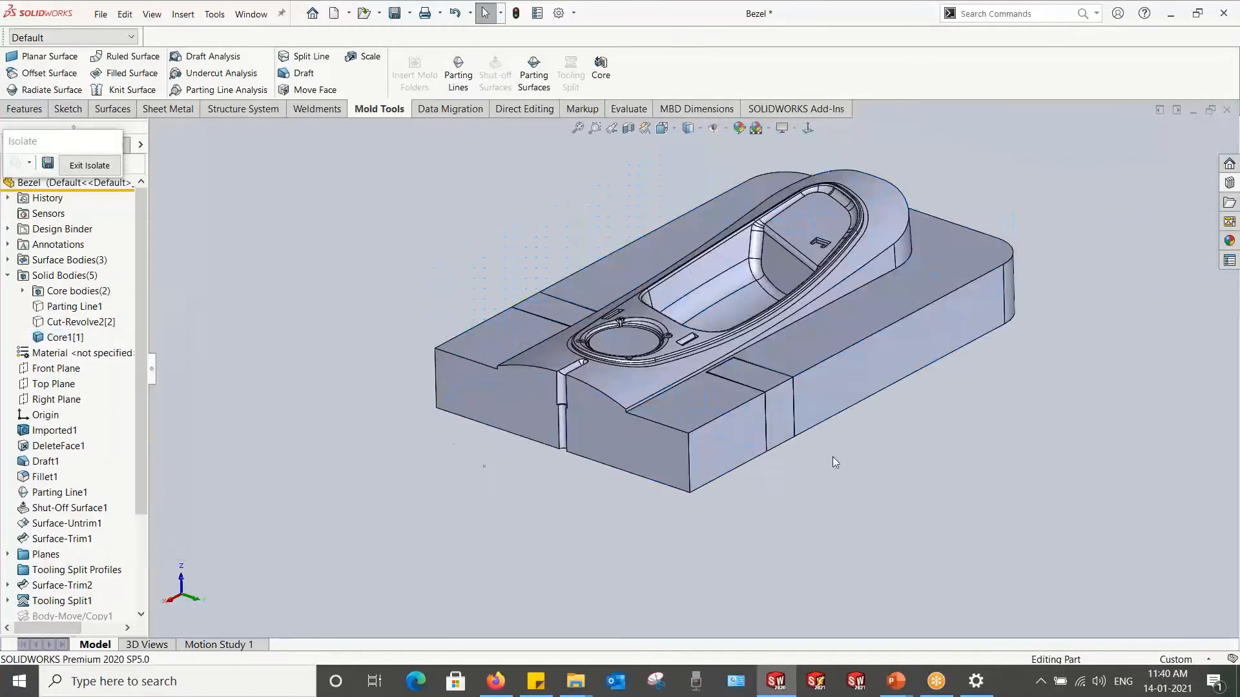
Step: Expand the Core bodies folder and hide both side core bodies, Draft2 and Draft3, to expose the pockets in the lower block
scroll(753, 388, "down", 5)
right_click(752, 384)
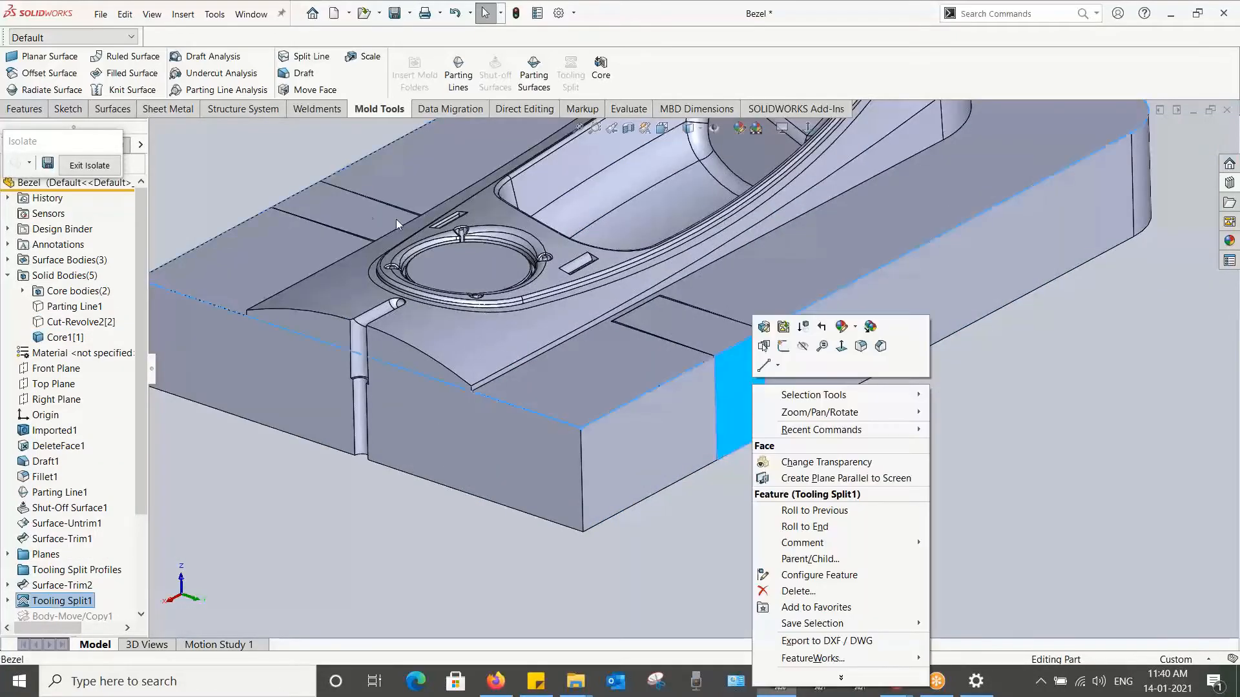
right_click(38, 292)
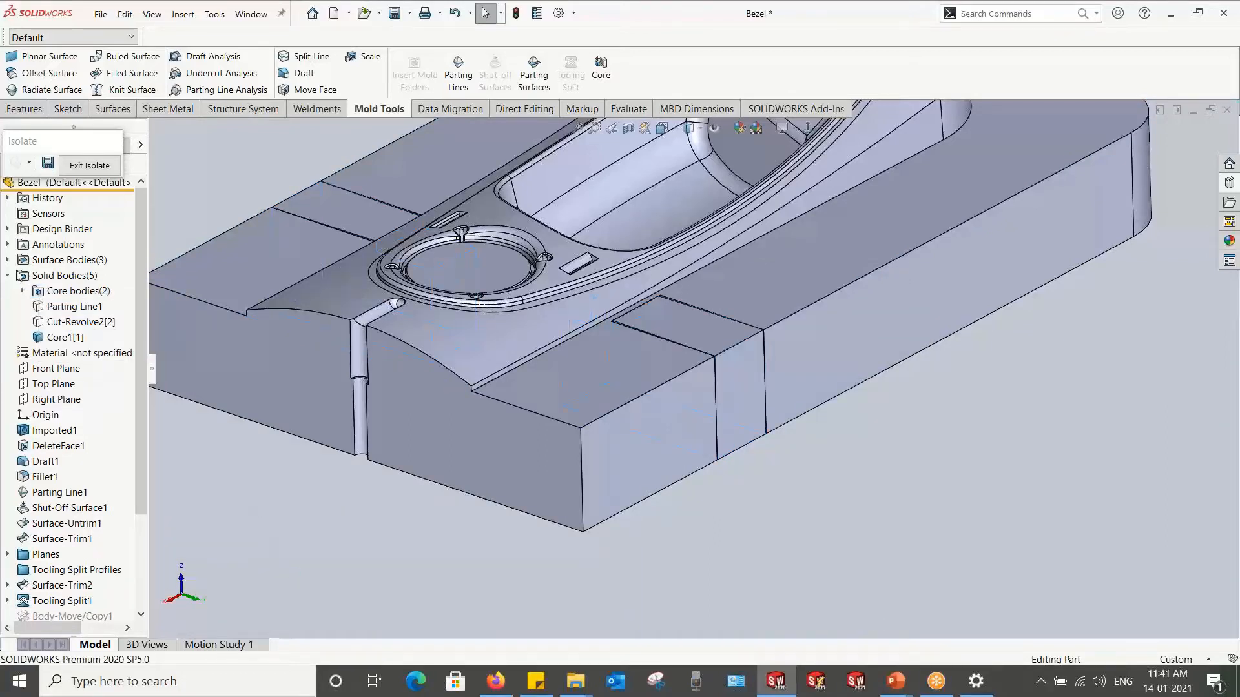
right_click(48, 292)
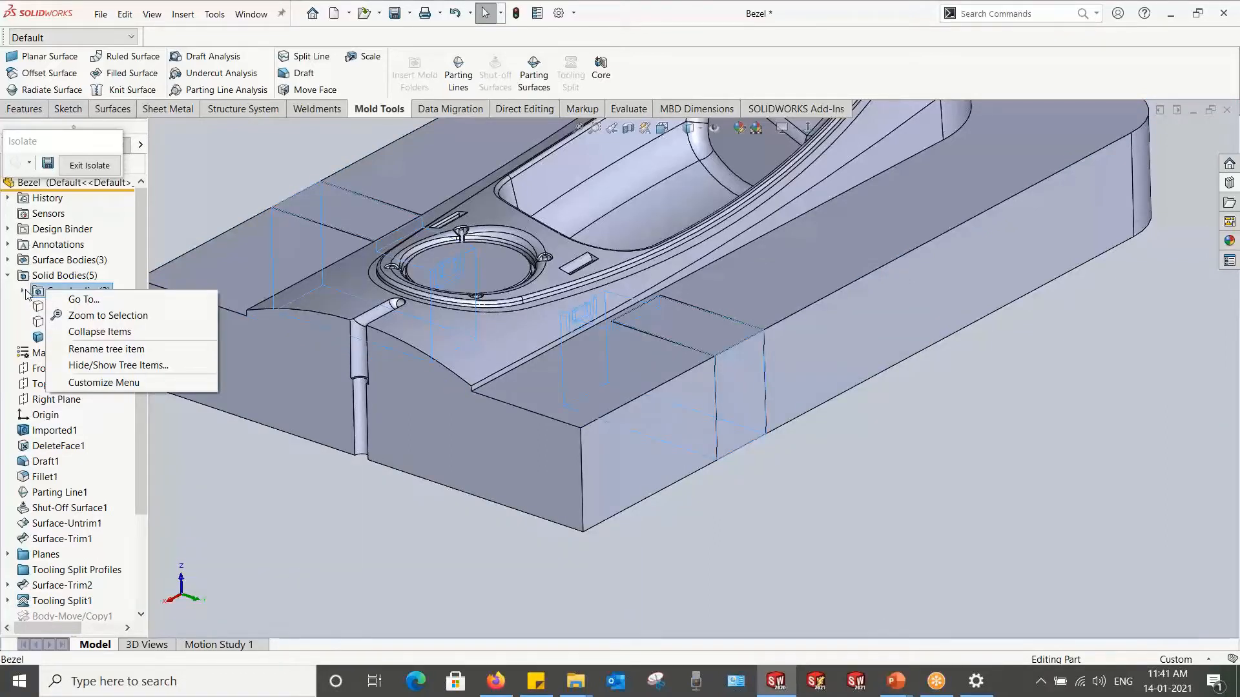
left_click(25, 292)
left_click(71, 321)
right_click(71, 321)
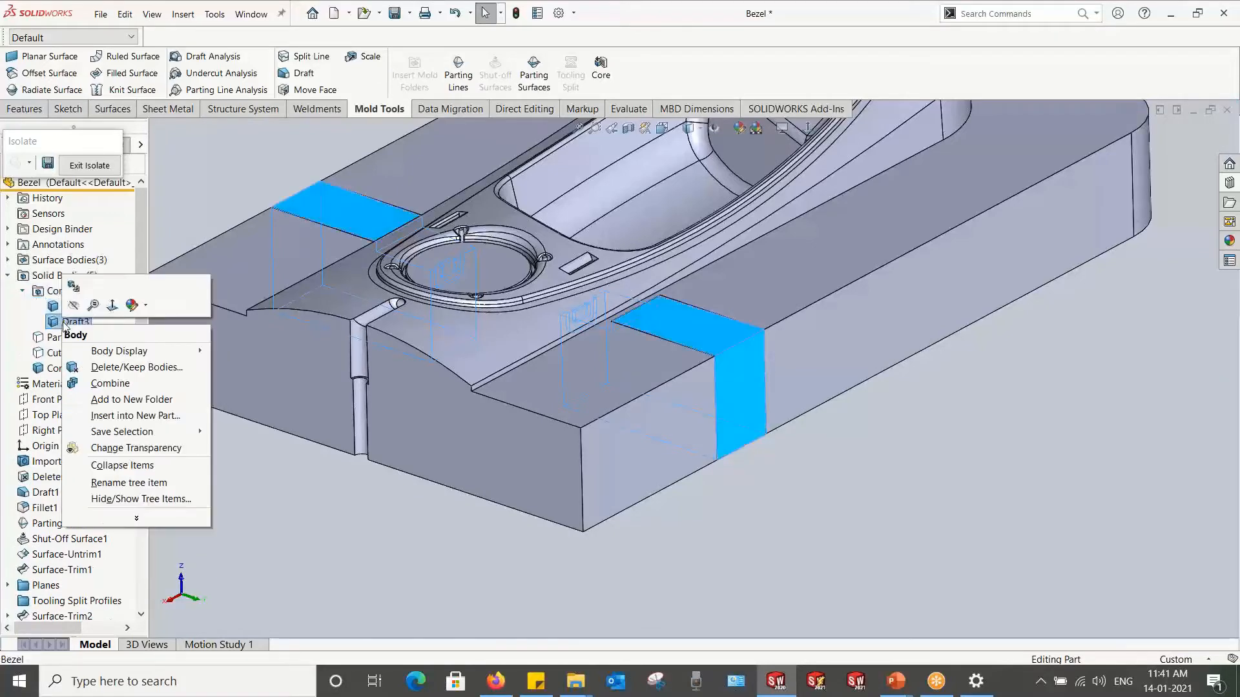
key("Escape")
Step: Draft the two side walls of one side core pocket by 1°, using the block's adjacent outer side face as neutral plane
scroll(677, 433, "down", 1)
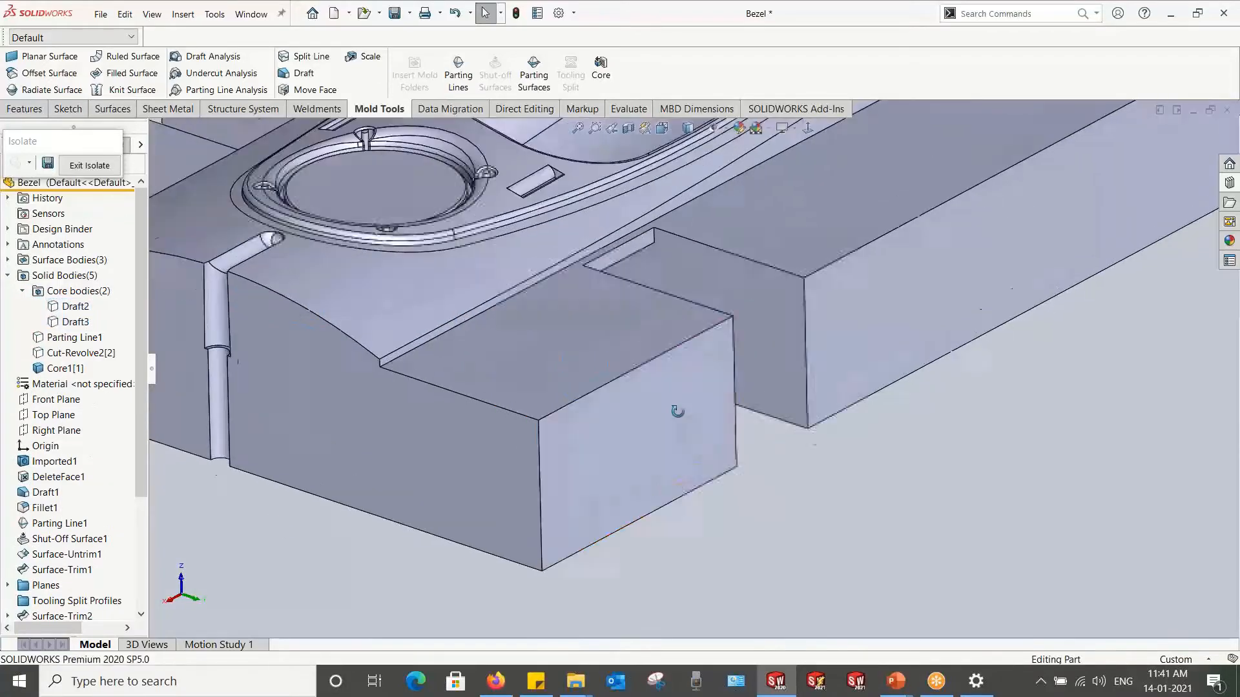
middle_click_drag(677, 425, 751, 378)
scroll(752, 381, "up", 3)
scroll(873, 464, "down", 4)
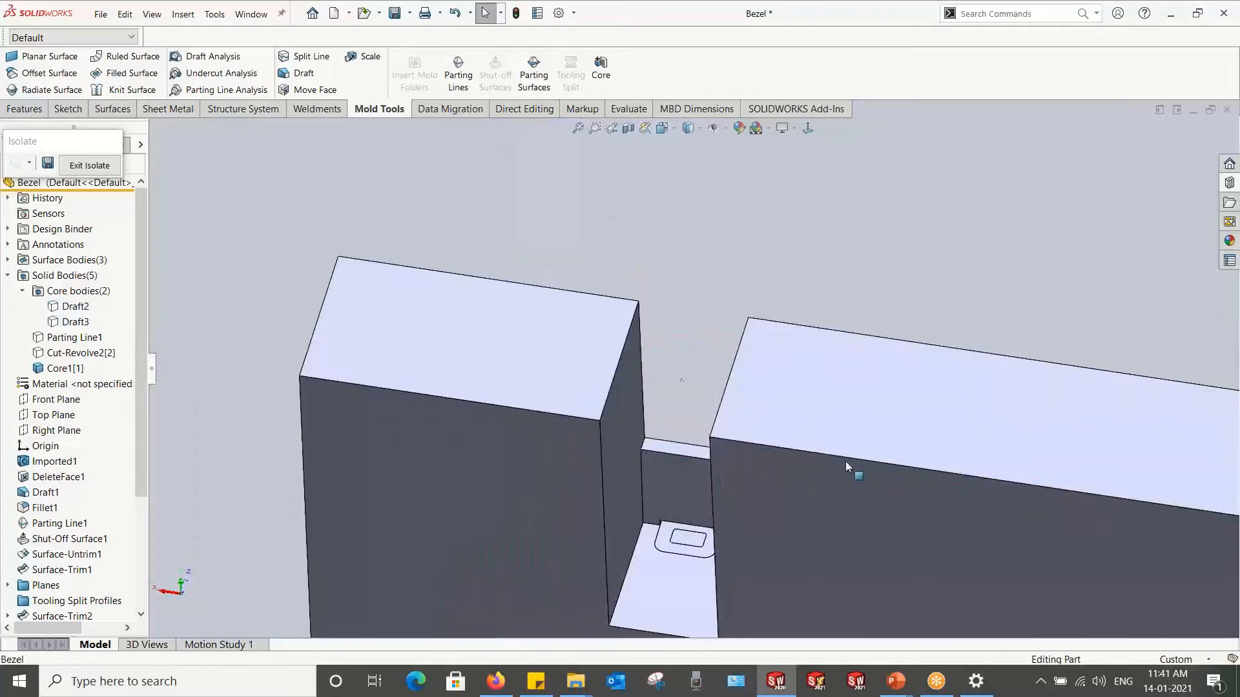
left_click(298, 73)
left_click(761, 397)
middle_click_drag(761, 397, 596, 484)
left_click(699, 466)
left_click(605, 450)
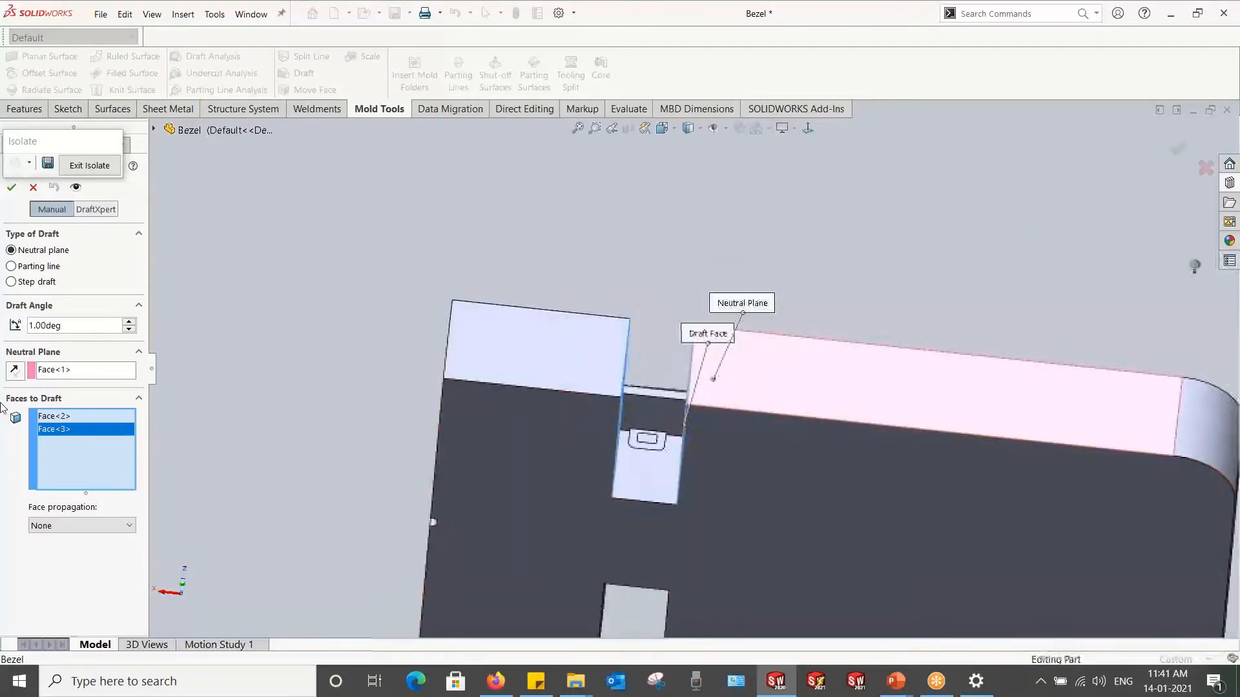
left_click(11, 187)
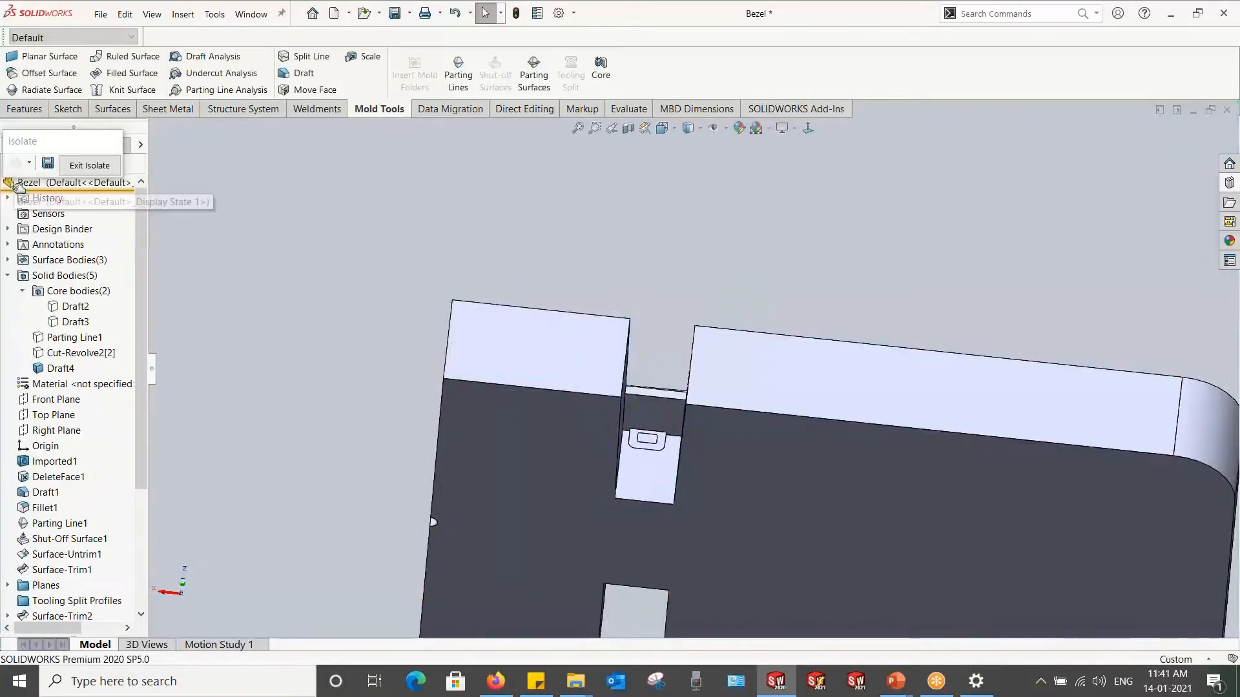
Step: Draft both side walls of the opposite side core pocket, using the outer side face next to that pocket as neutral plane
middle_click_drag(645, 427, 899, 263)
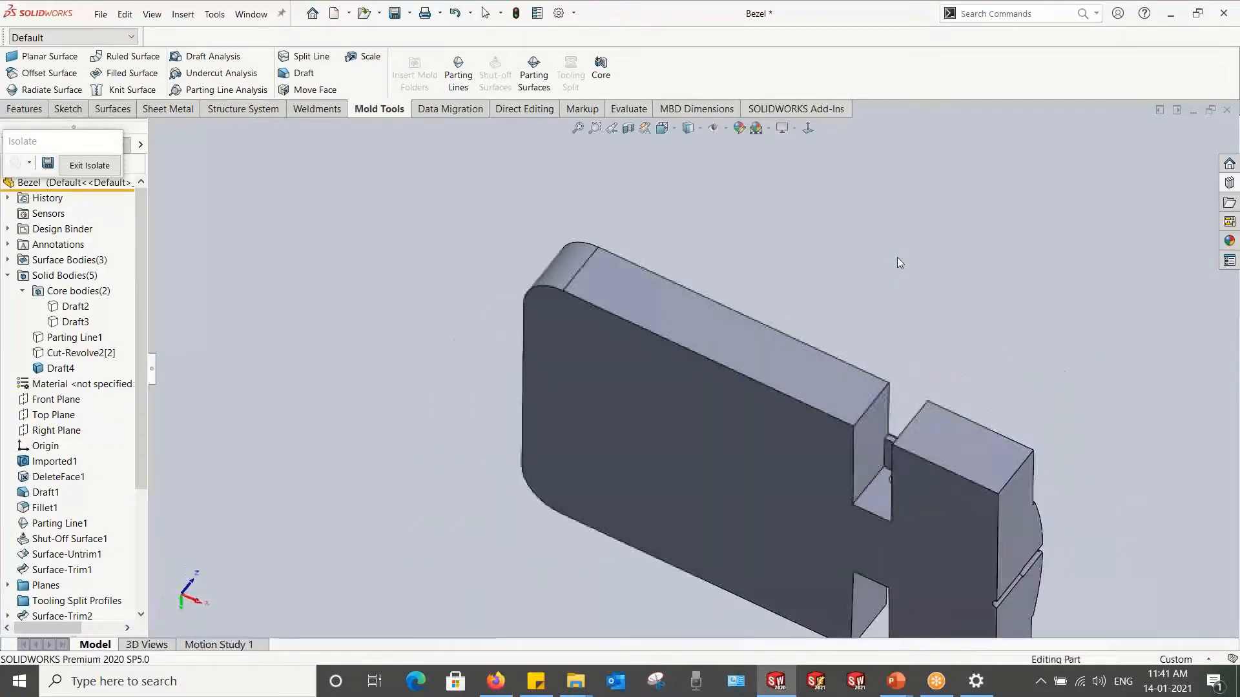
scroll(907, 438, "down", 3)
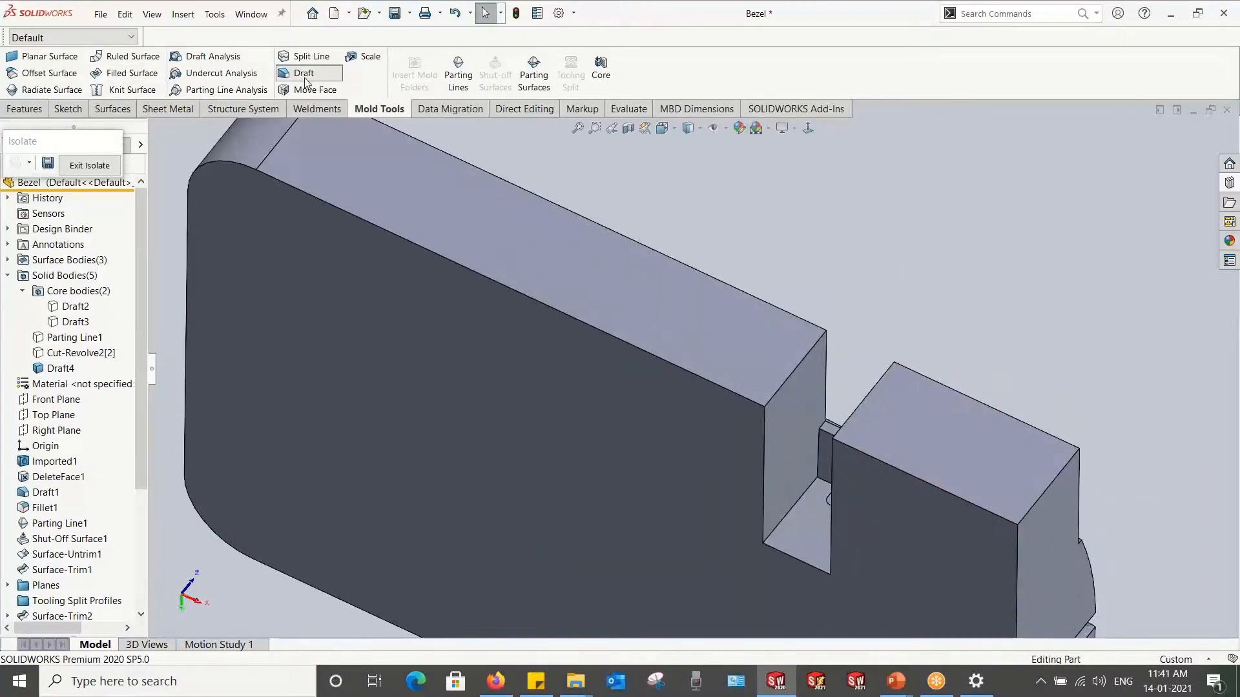
left_click(305, 79)
left_click(757, 350)
left_click(807, 442)
middle_click_drag(807, 441, 885, 492)
left_click(885, 492)
left_click(12, 187)
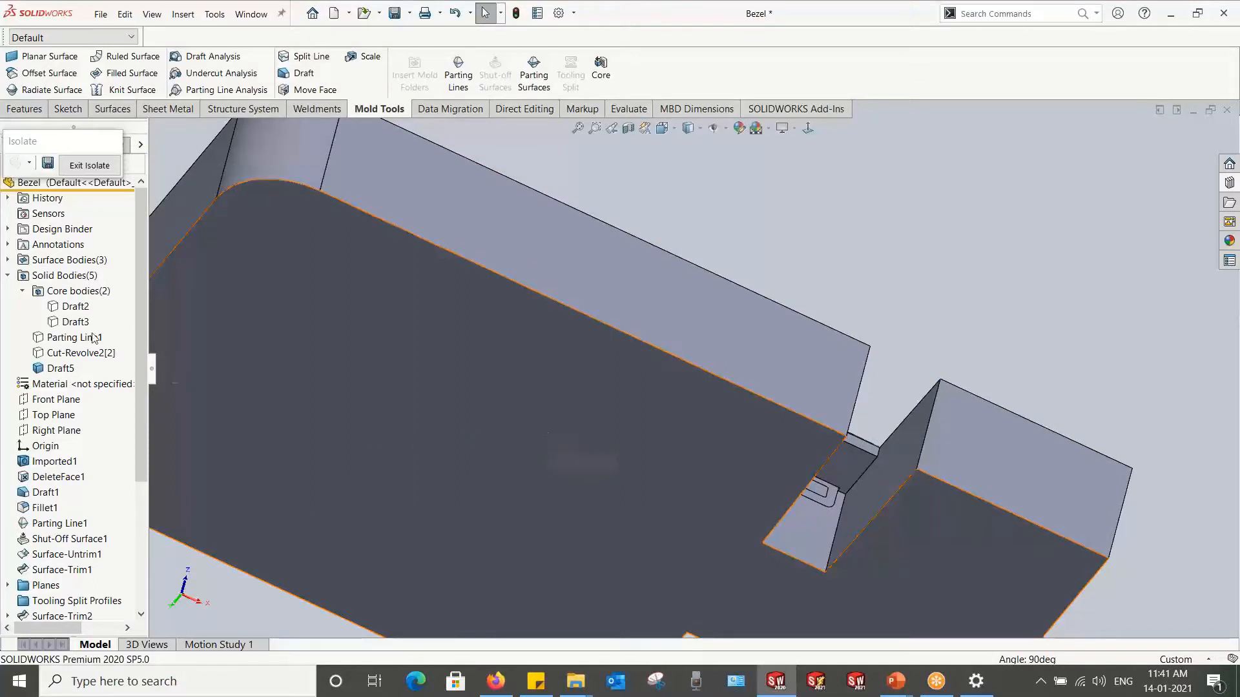
Step: Show side core bodies Draft2 and Draft3 again and inspect how they fit the pockets of the lower block
right_click(61, 322)
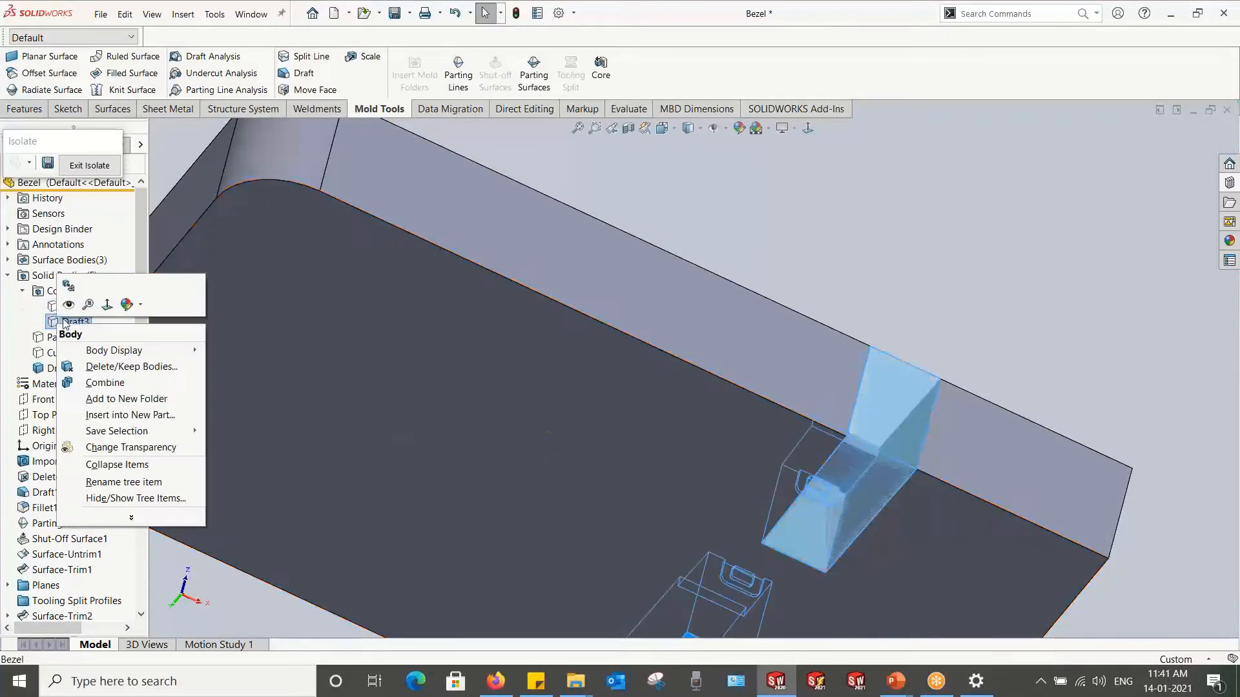
left_click(69, 304)
key("f")
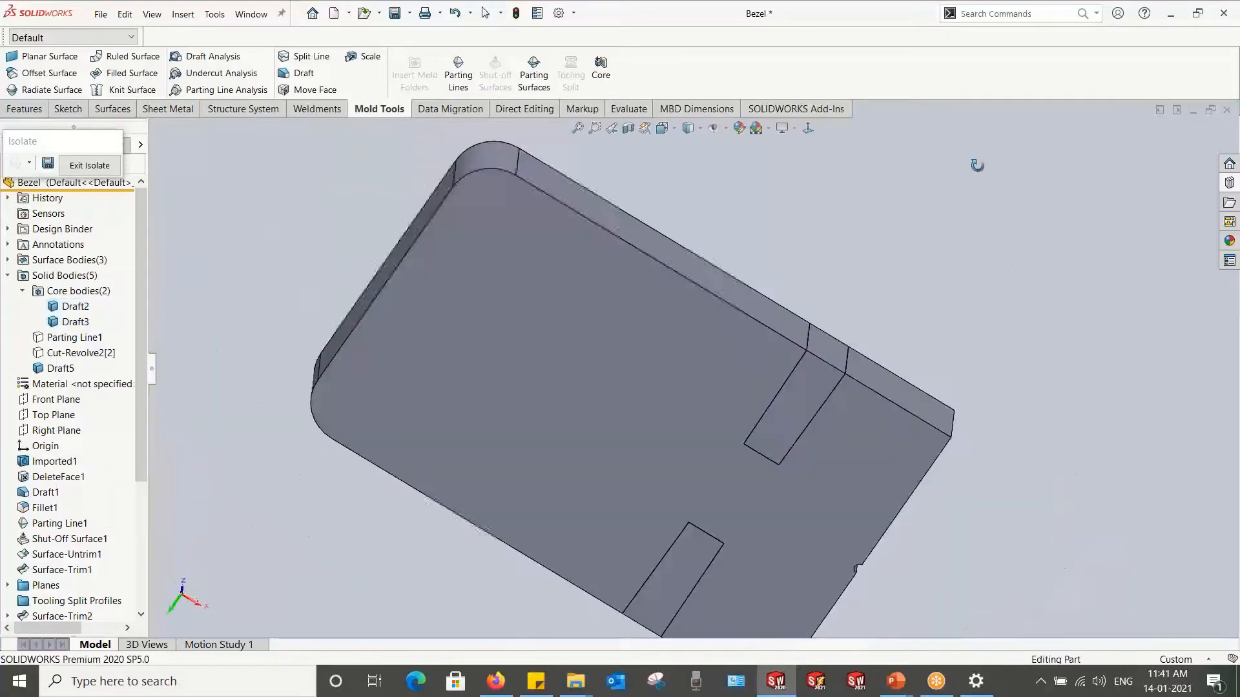
left_click(808, 129)
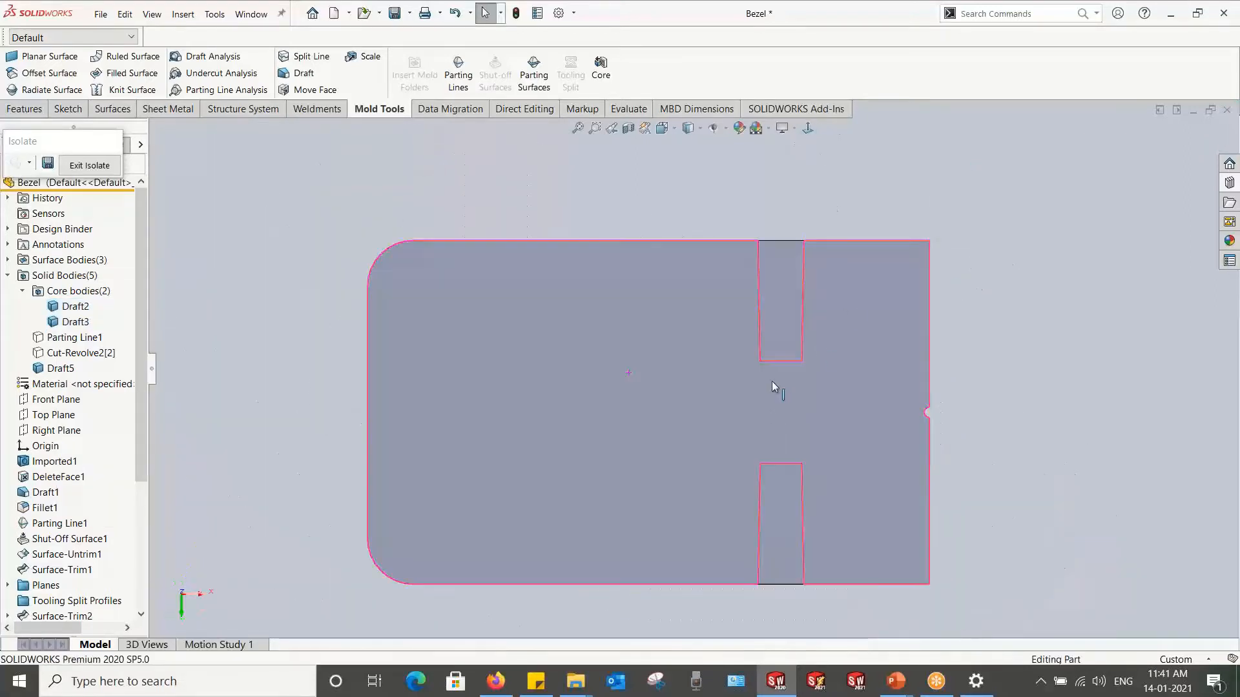
scroll(742, 370, "down", 5)
scroll(718, 361, "up", 4)
middle_click_drag(719, 360, 707, 578)
scroll(568, 309, "down", 2)
scroll(72, 505, "down", 4)
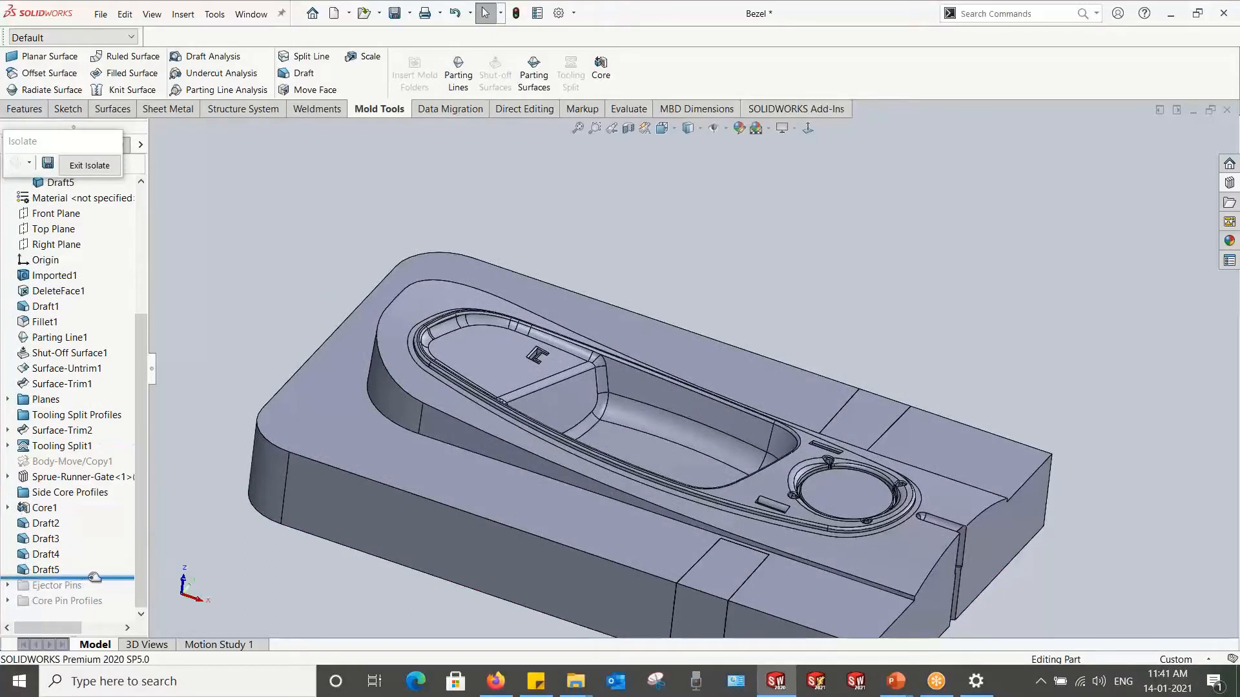
mouse_move(95, 577)
left_mouse_down()
mouse_move(95, 592)
mouse_move(98, 578)
left_mouse_up()
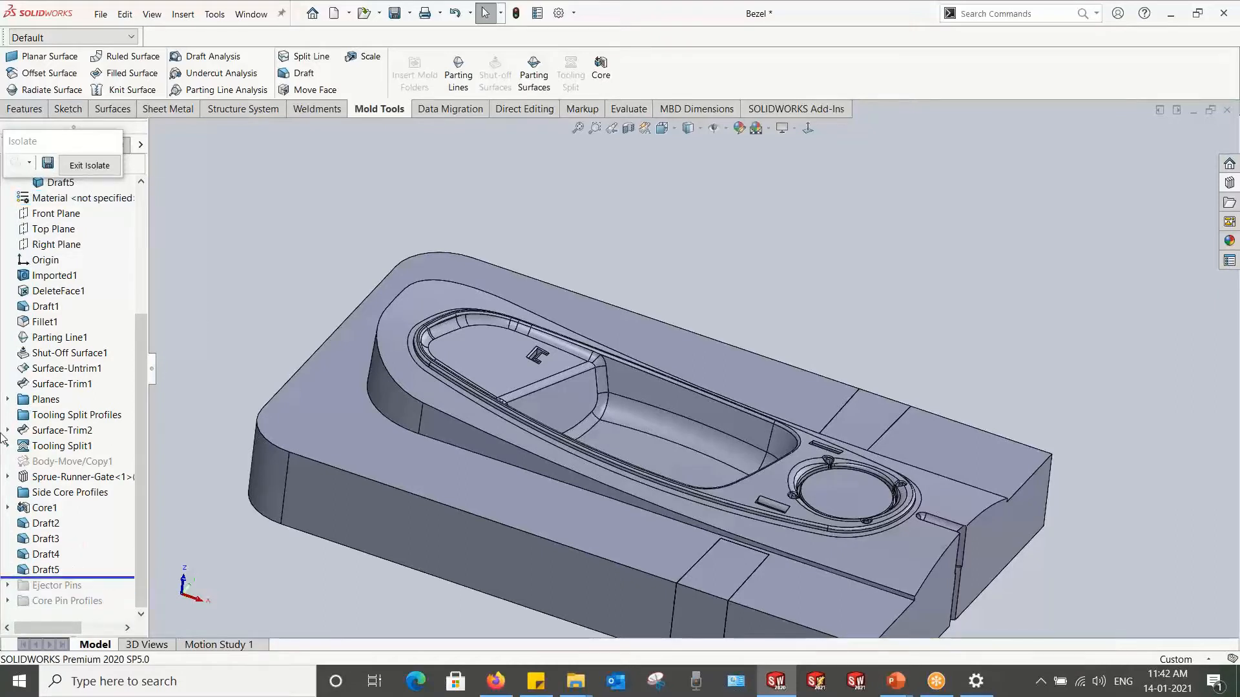
Step: Start a sketch on the Lifter Sketch Plane and set the display style to Hidden Lines Visible
left_click(8, 400)
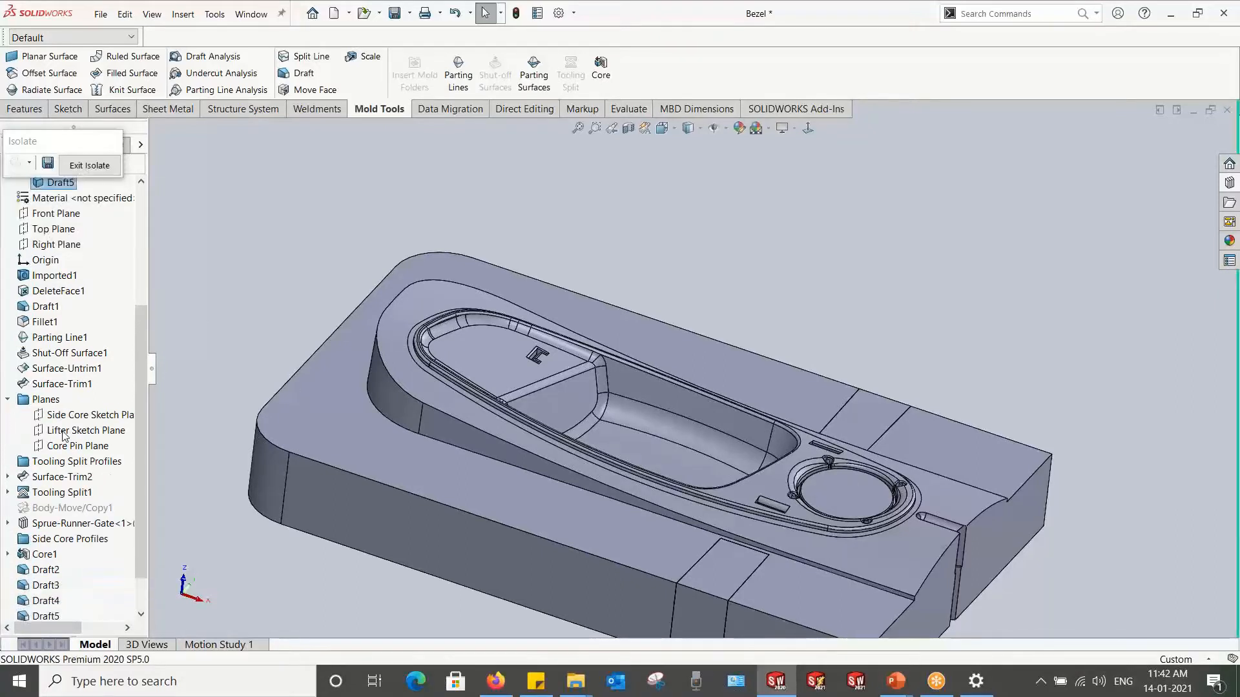
left_click(66, 435)
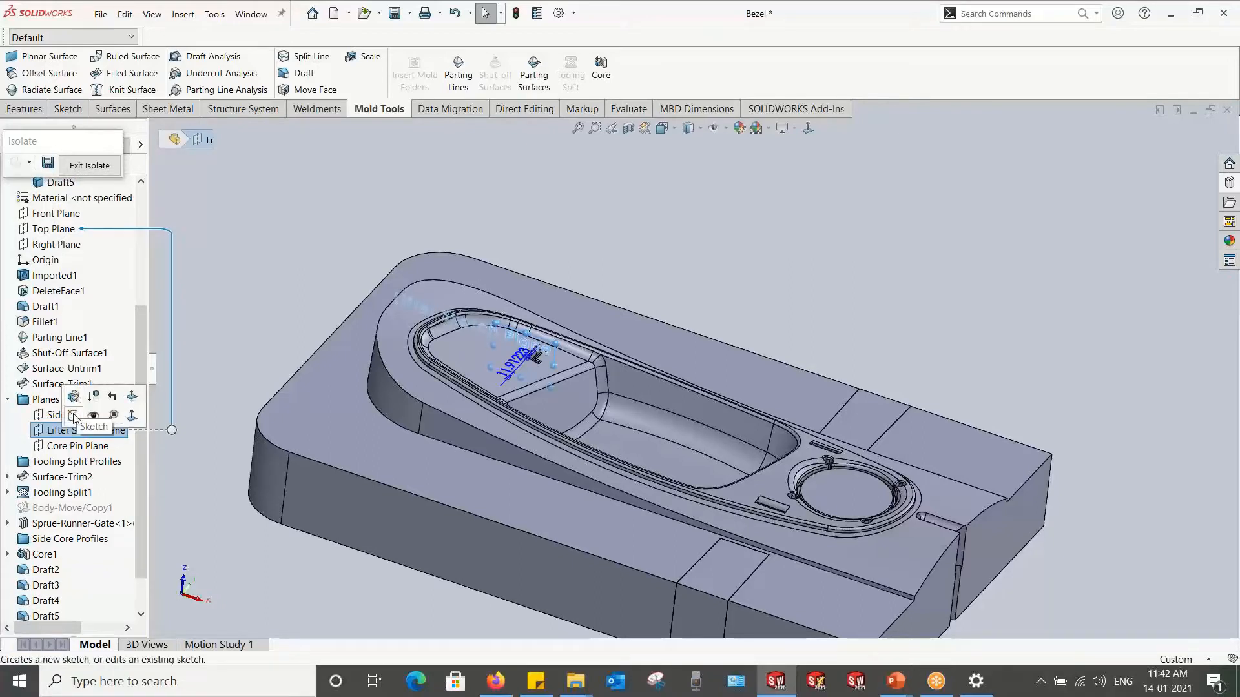
left_click(73, 416)
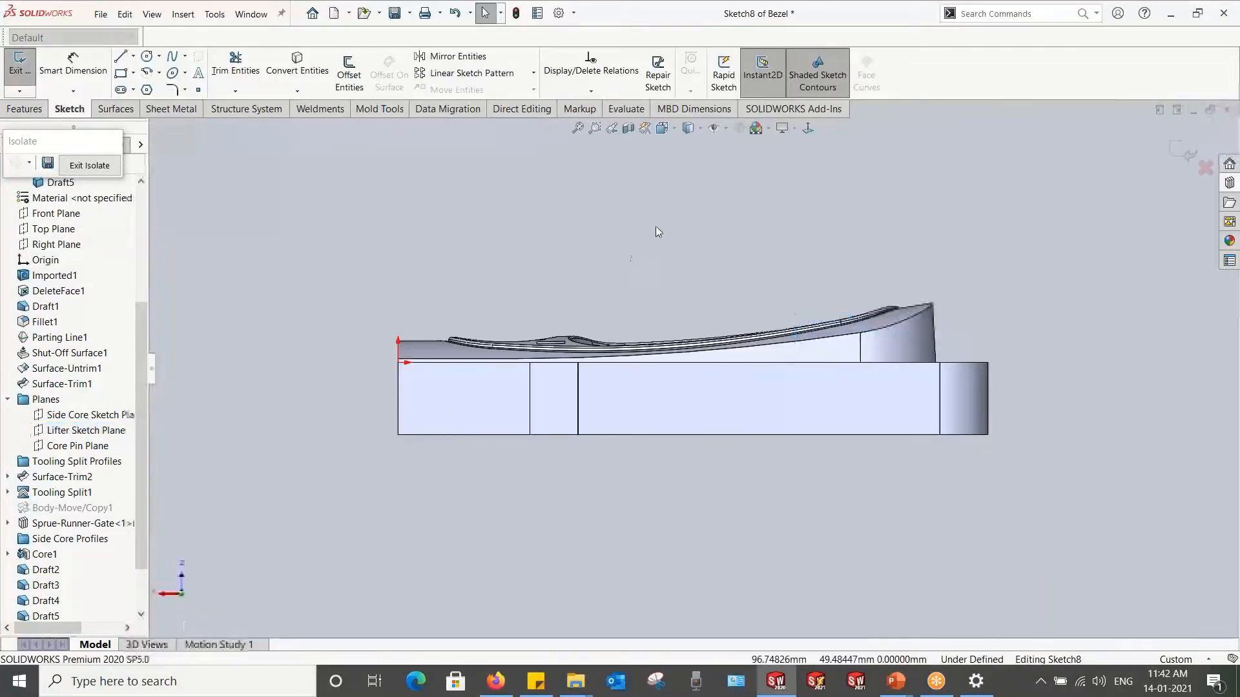
left_click(701, 130)
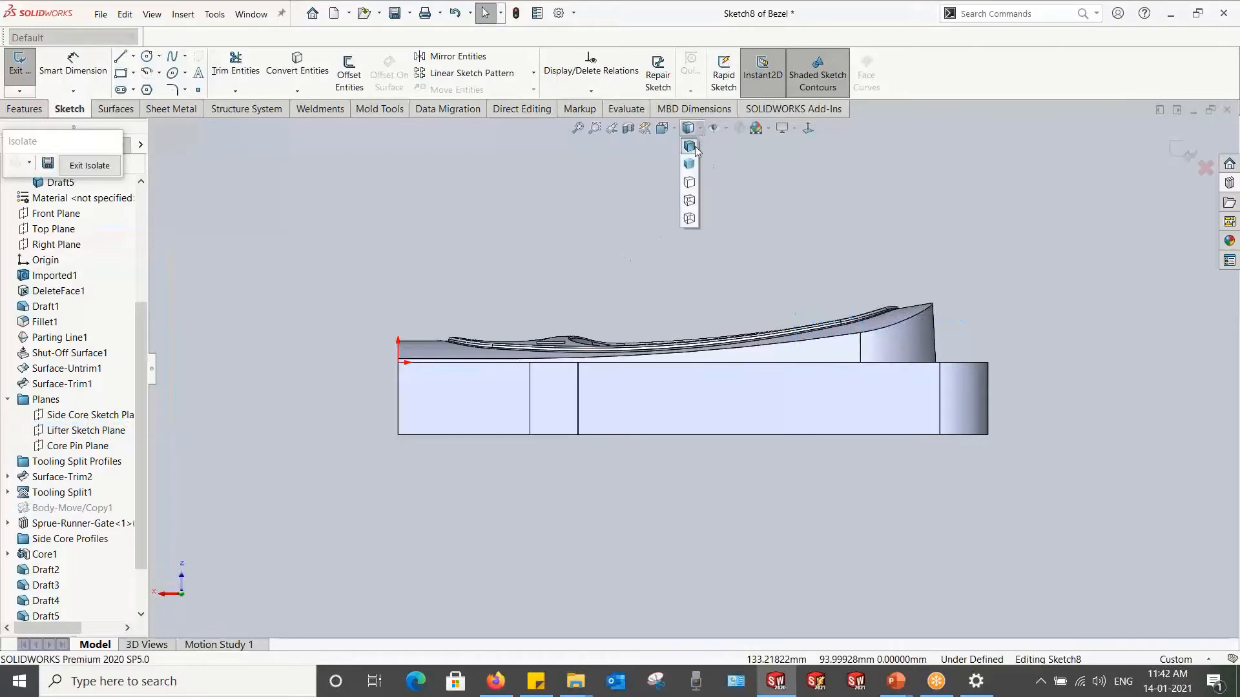
left_click(690, 200)
Step: Convert the short vertical undercut edge and the small curved edge at its lower end into sketch entities
scroll(520, 316, "down", 3)
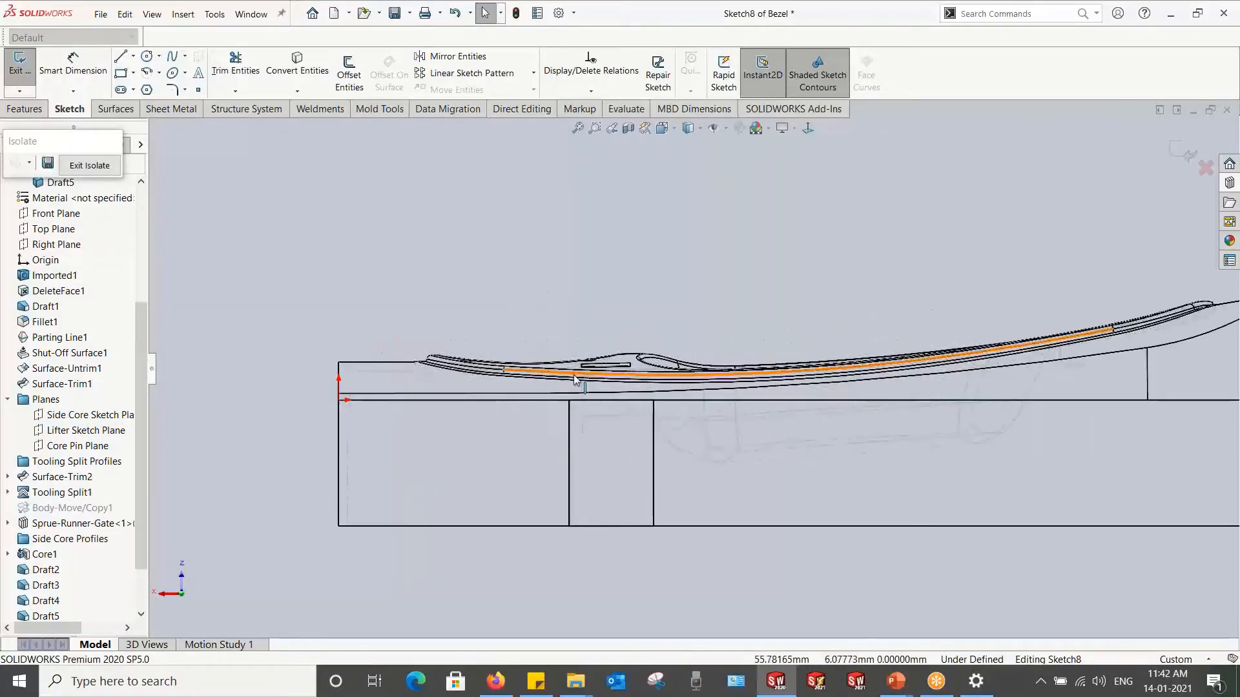
scroll(561, 367, "up", 5)
scroll(926, 365, "down", 6)
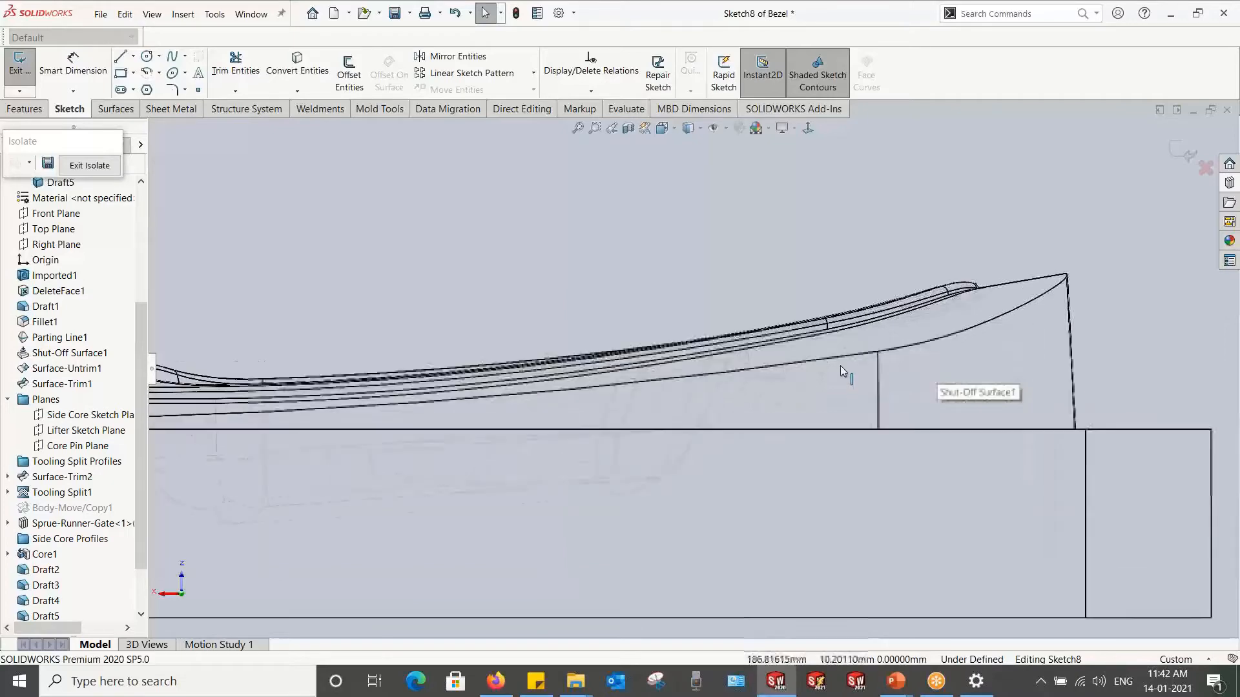
left_click(301, 74)
left_click(658, 339)
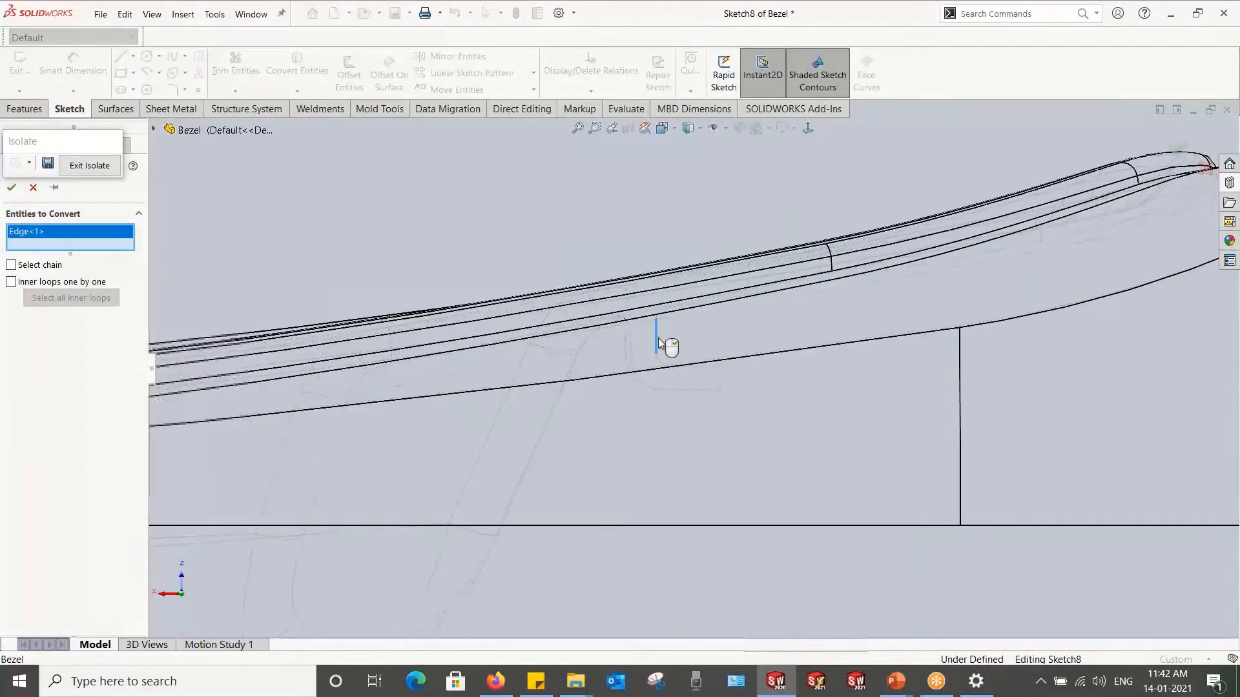
left_click(663, 360)
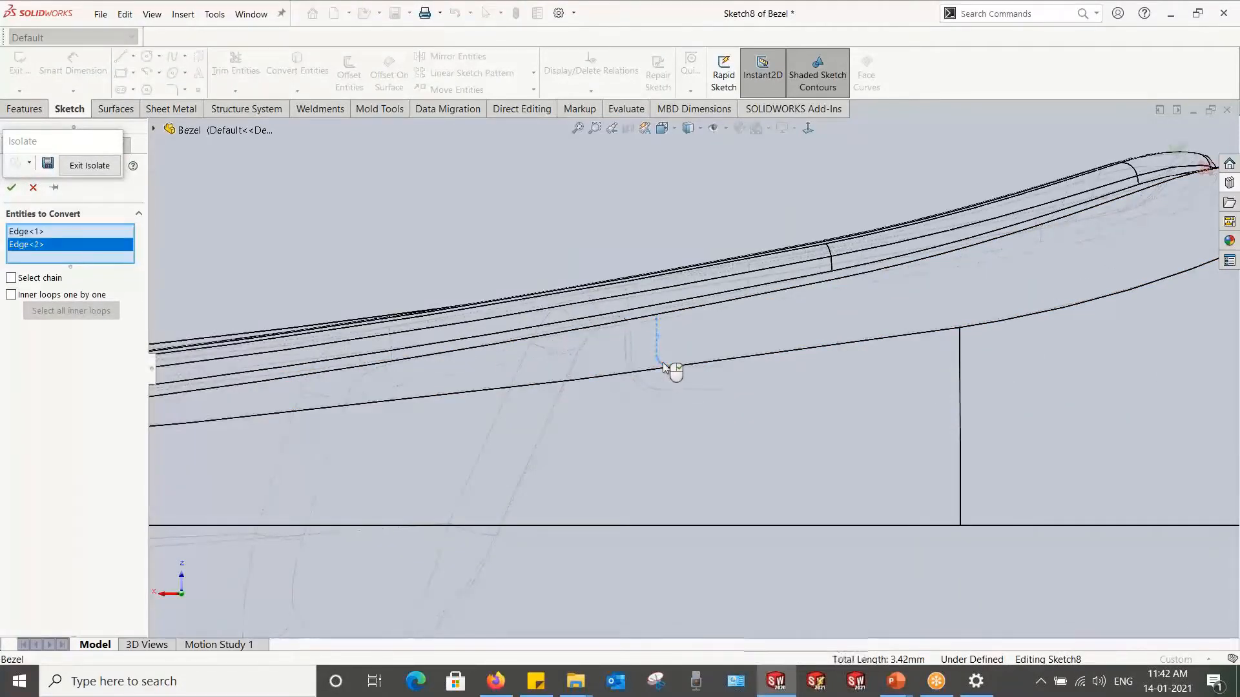
left_click(11, 191)
Step: Sketch lifter profile lines from the converted arc to the block's base, about 6.2 mm along it, up past the part, and about 13 mm back horizontally
scroll(901, 358, "up", 3)
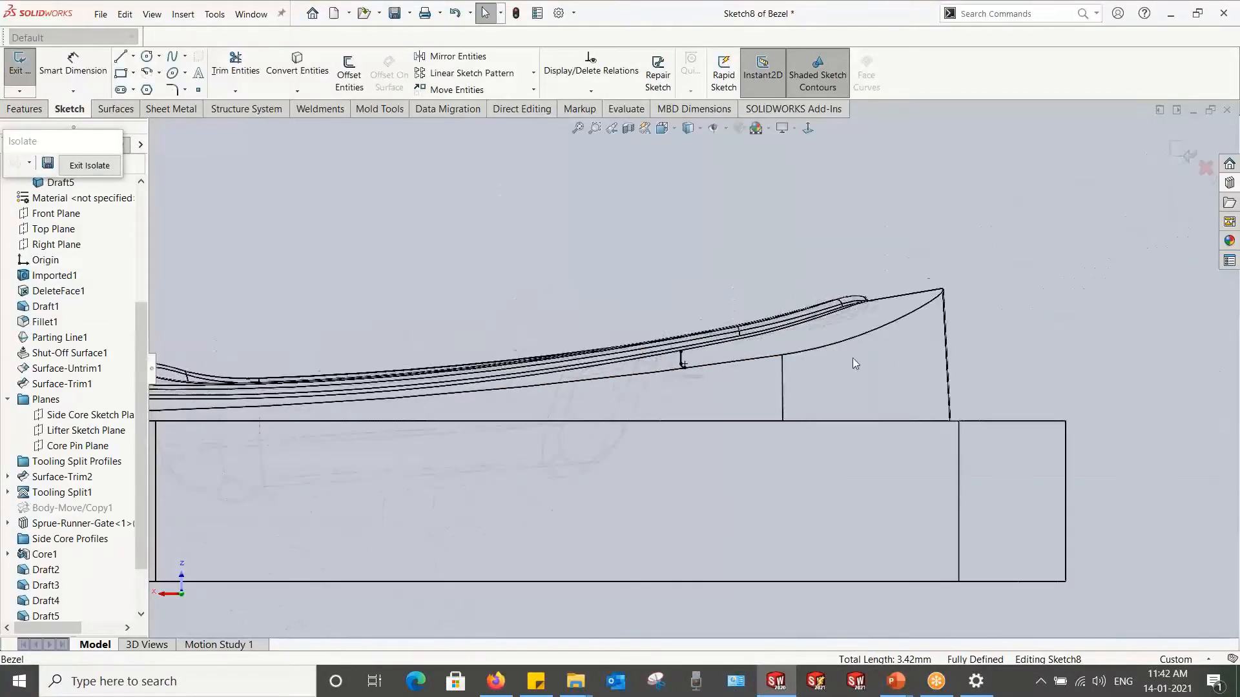
scroll(423, 288, "up", 3)
scroll(700, 557, "down", 2)
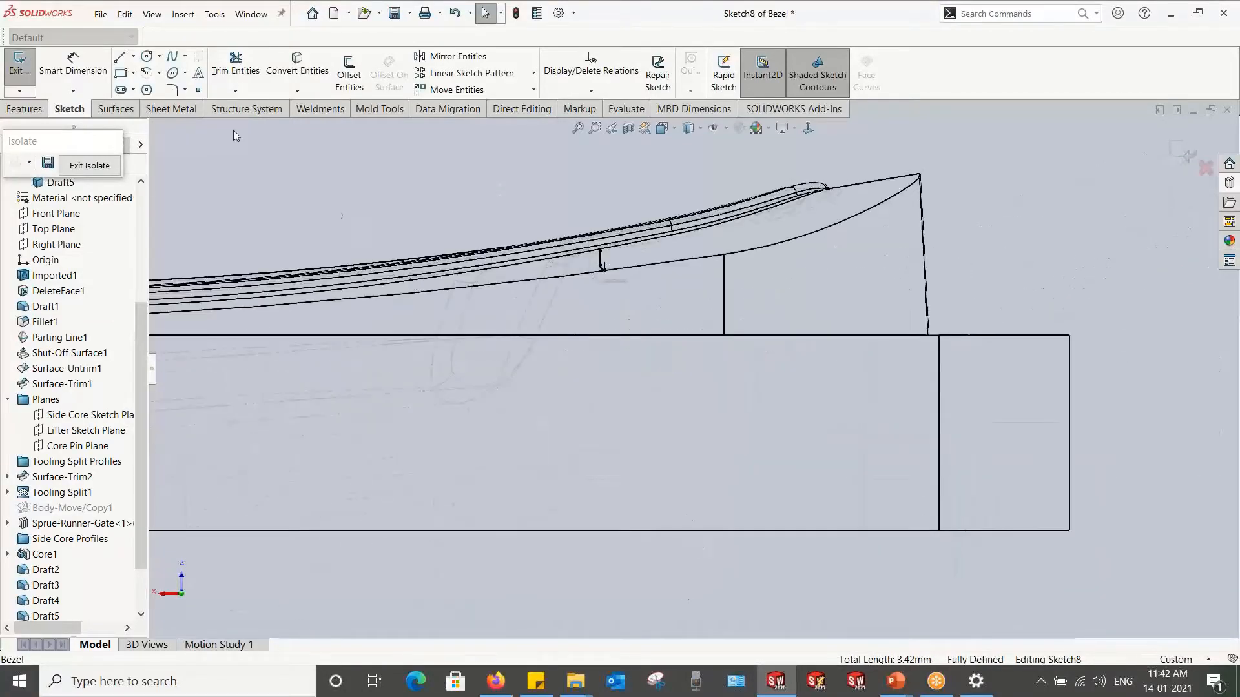
key("l")
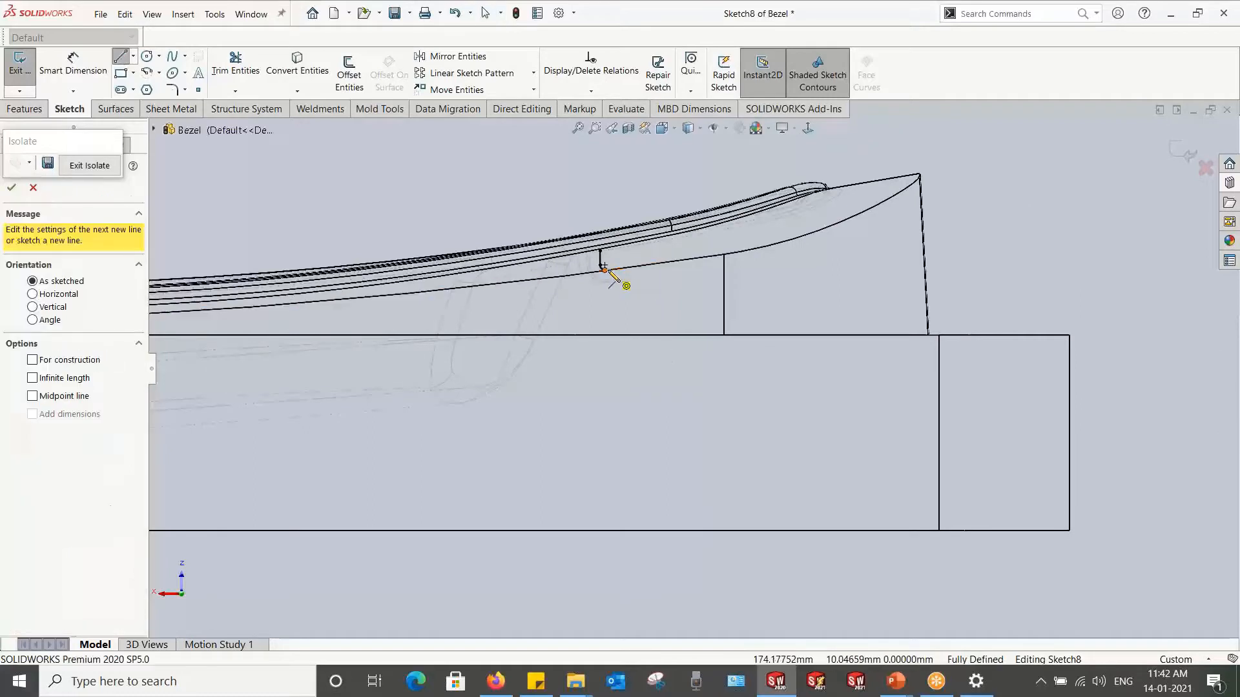
left_click(605, 270)
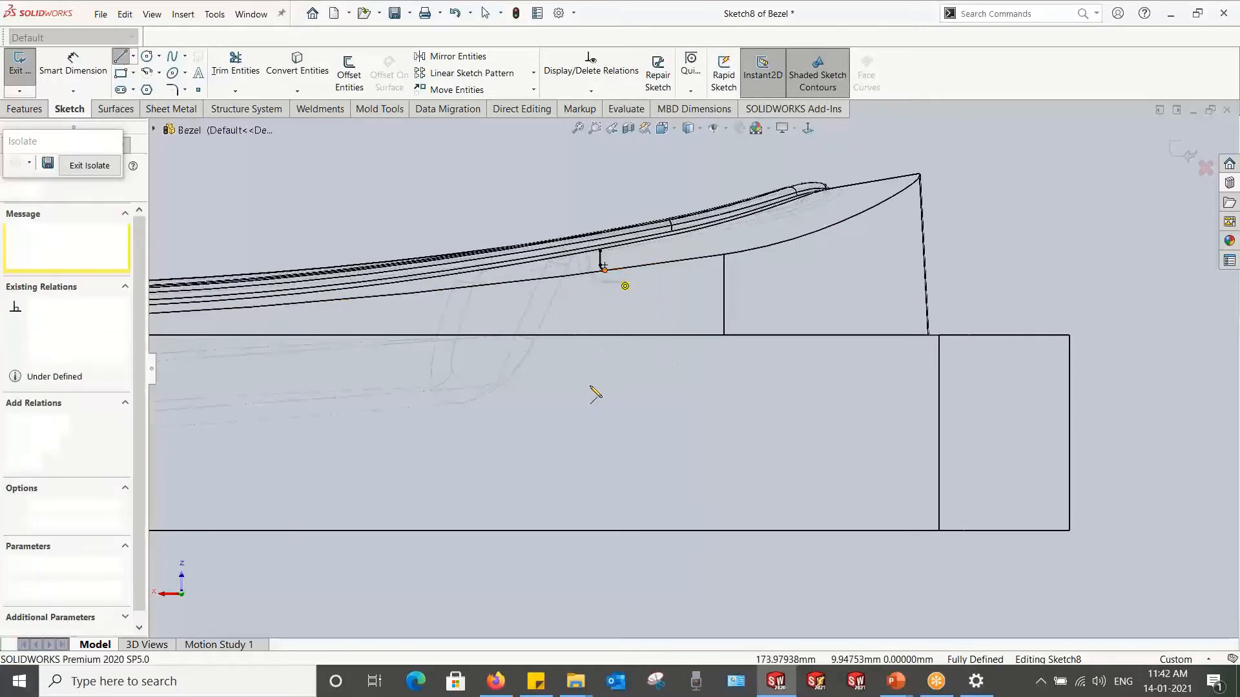
left_click(574, 531)
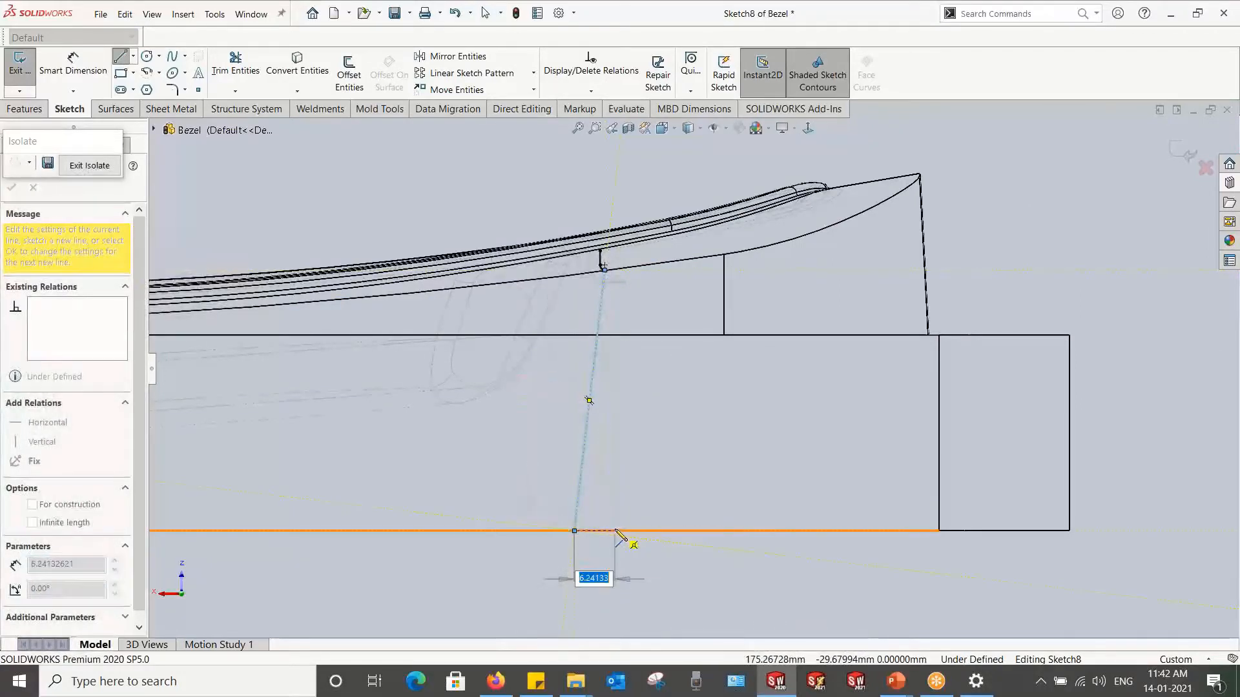
left_click(614, 531)
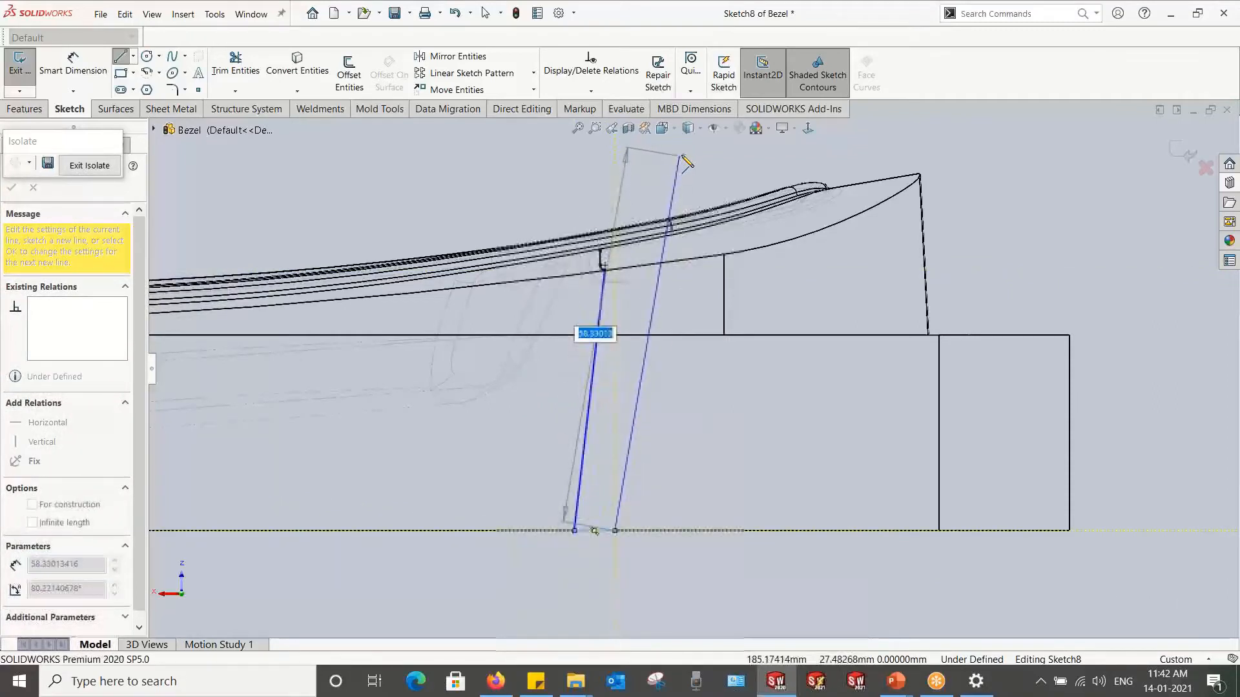
left_click(685, 152)
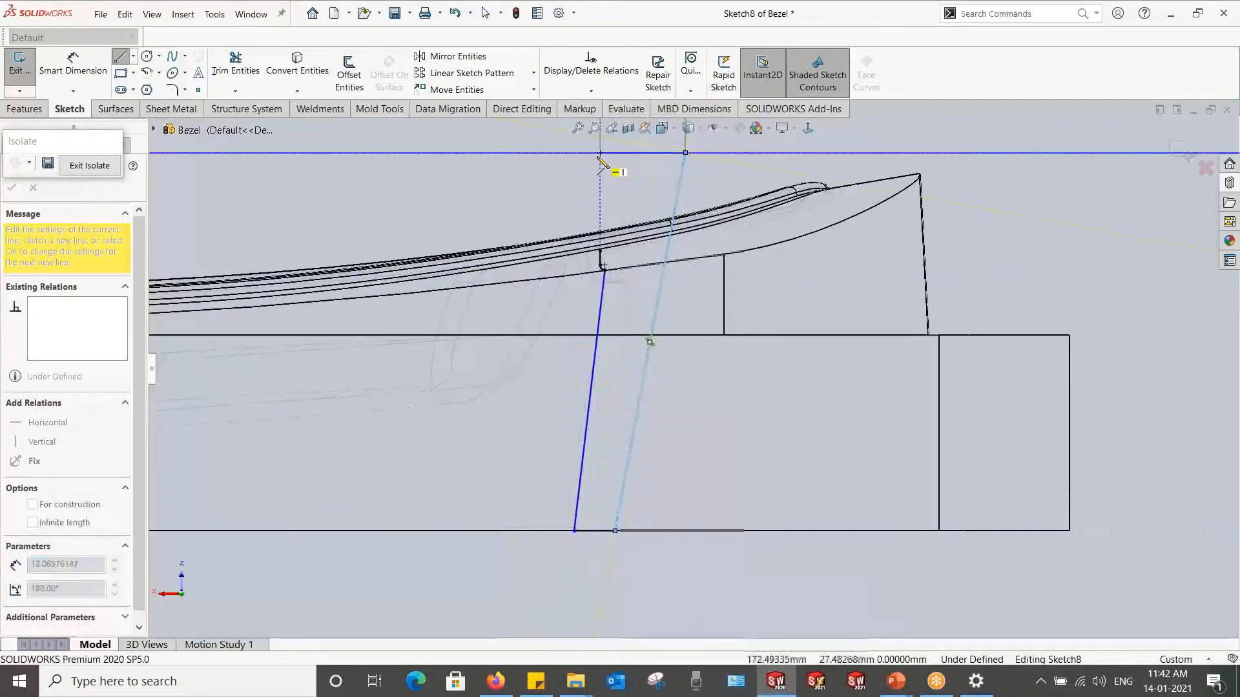
left_click(600, 153)
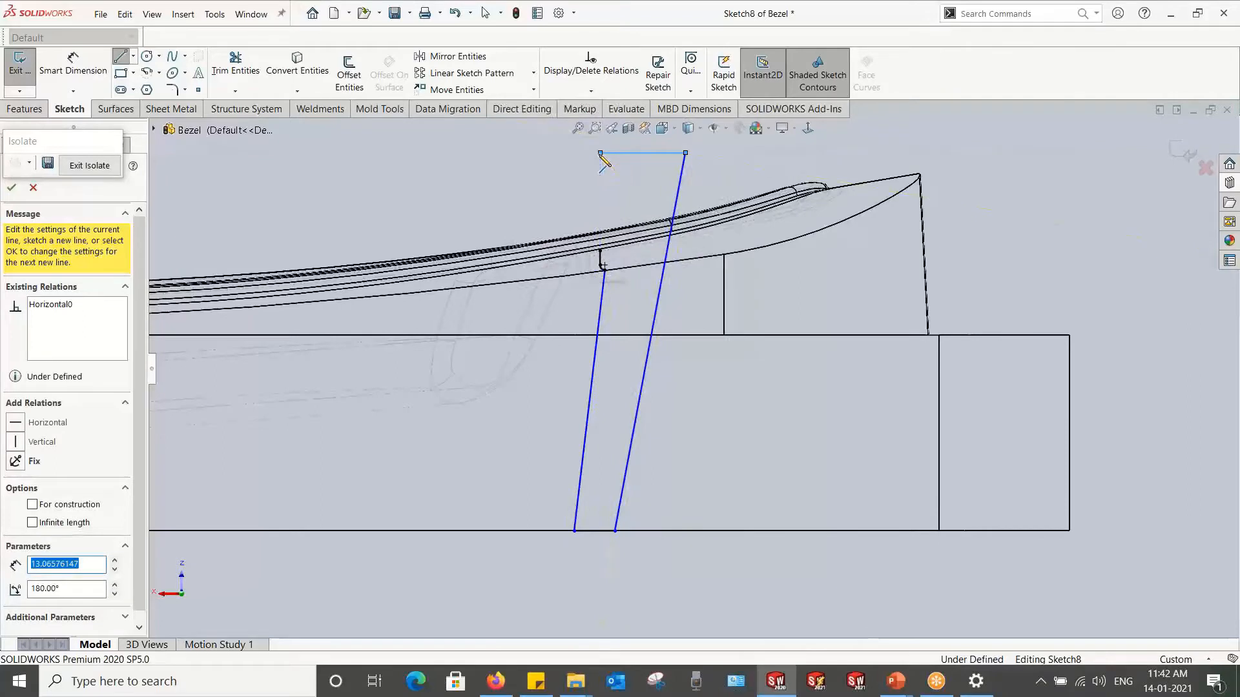
key("Escape")
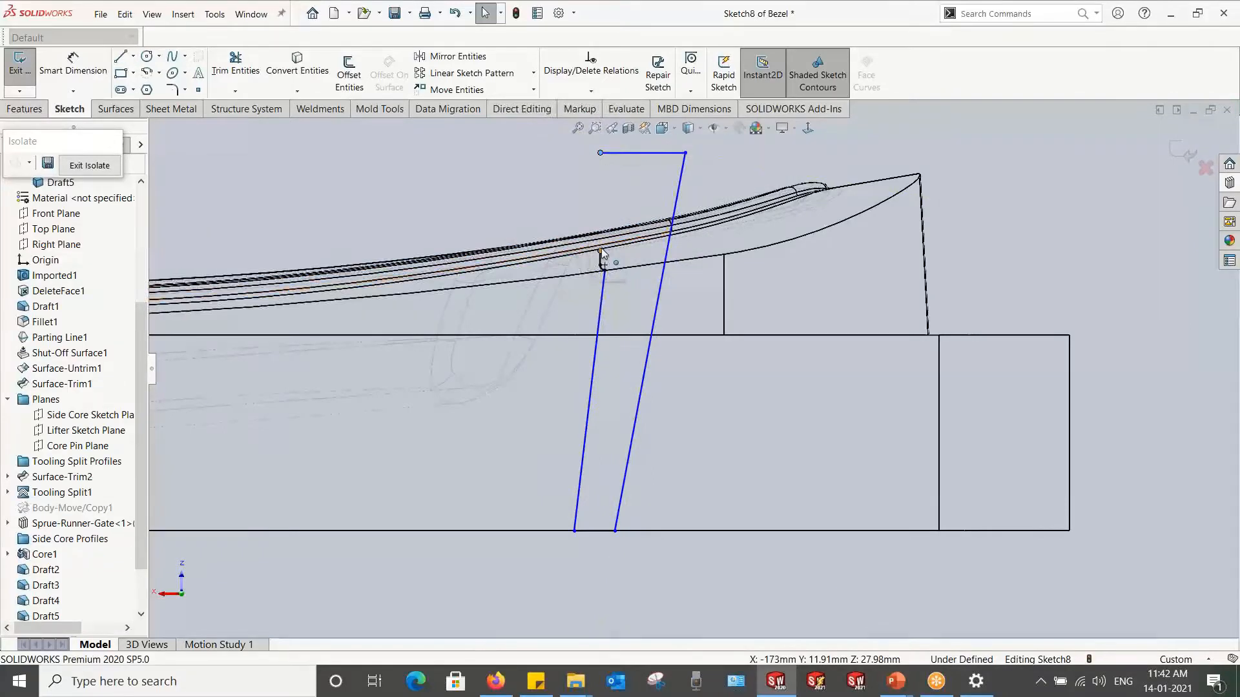
Step: Close the lifter profile by extending the converted vertical line's upper end to the open end of the horizontal line above the part
left_click(599, 249)
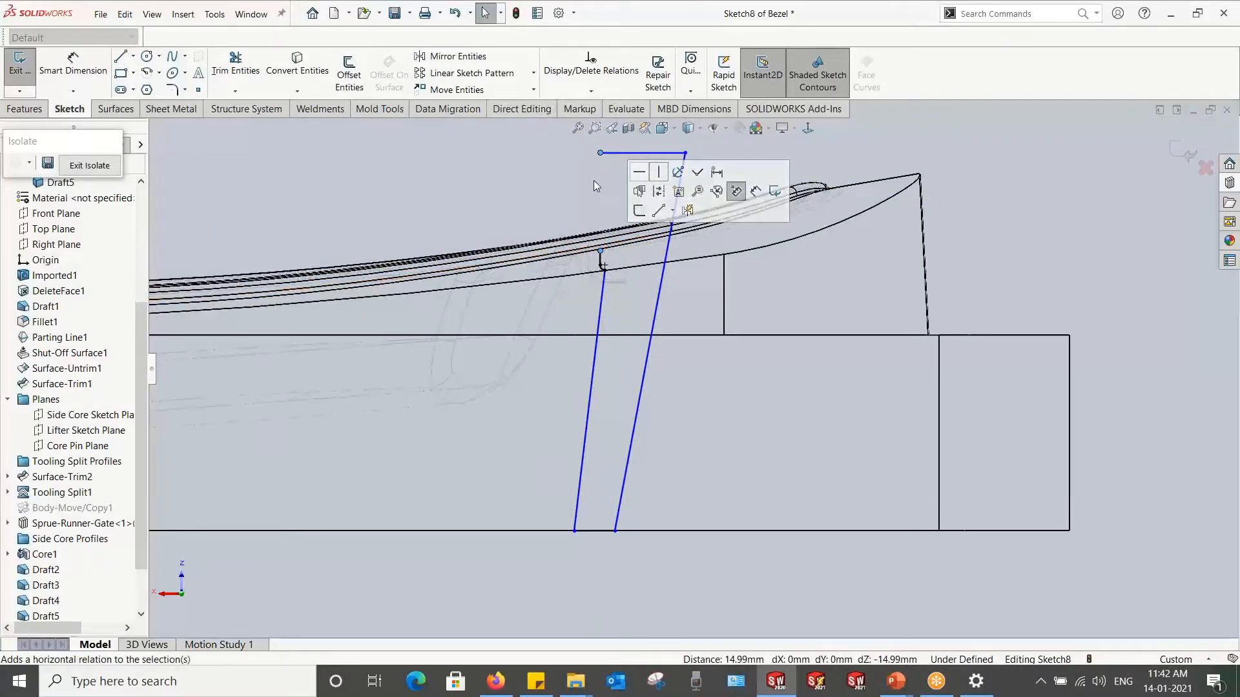
left_click_drag(601, 252, 601, 165)
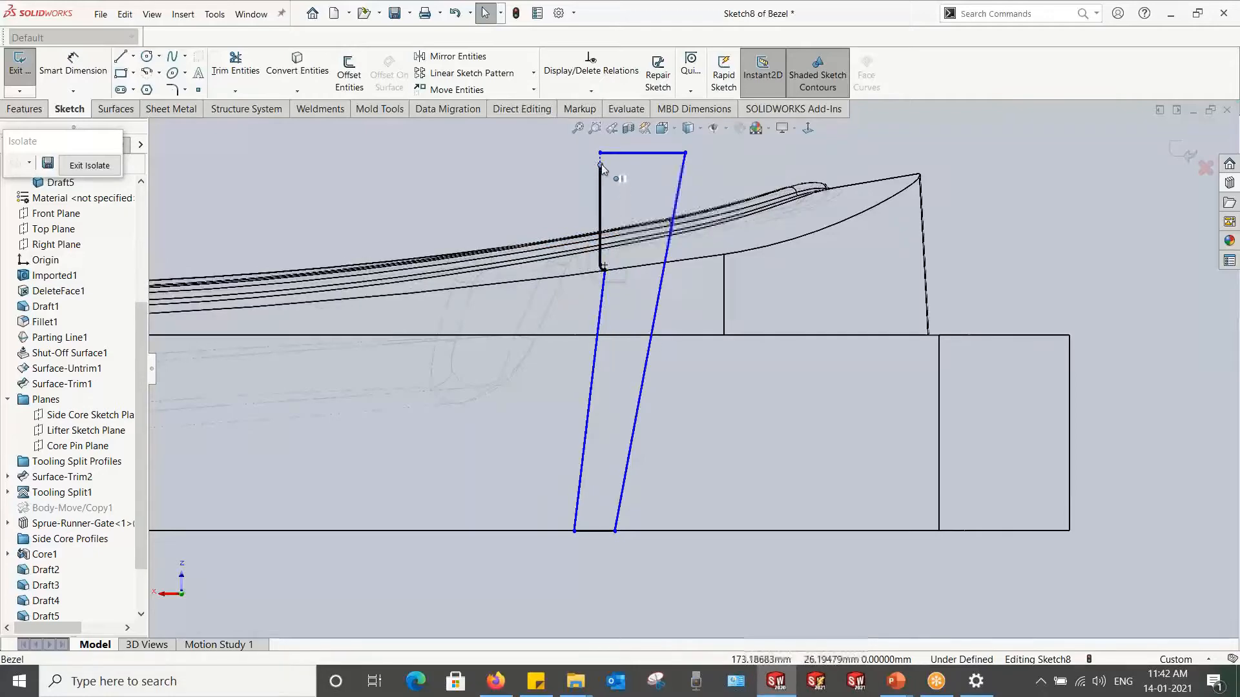
scroll(639, 213, "down", 2)
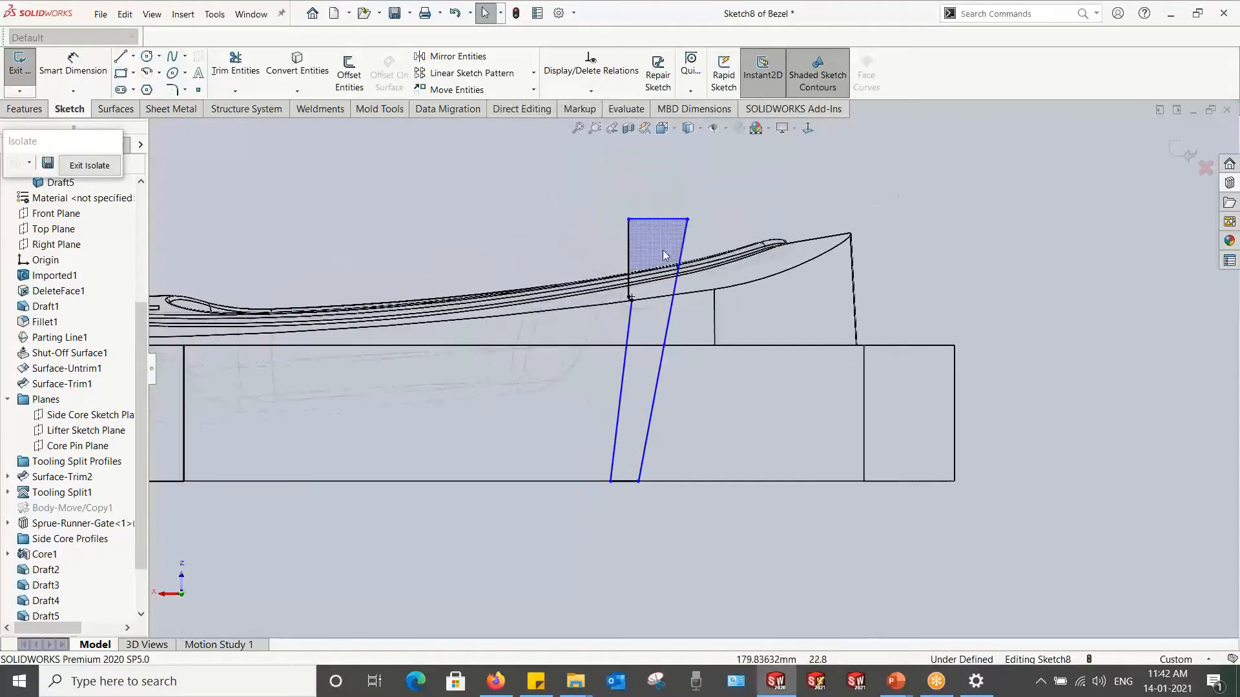
mouse_move(656, 222)
left_mouse_down()
mouse_move(655, 259)
mouse_move(656, 230)
left_mouse_up()
scroll(633, 478, "up", 4)
scroll(648, 539, "down", 2)
Step: Make the two slanted sides of the lifter profile parallel
right_click_drag(649, 547, 651, 494)
key("Escape")
left_click(658, 414)
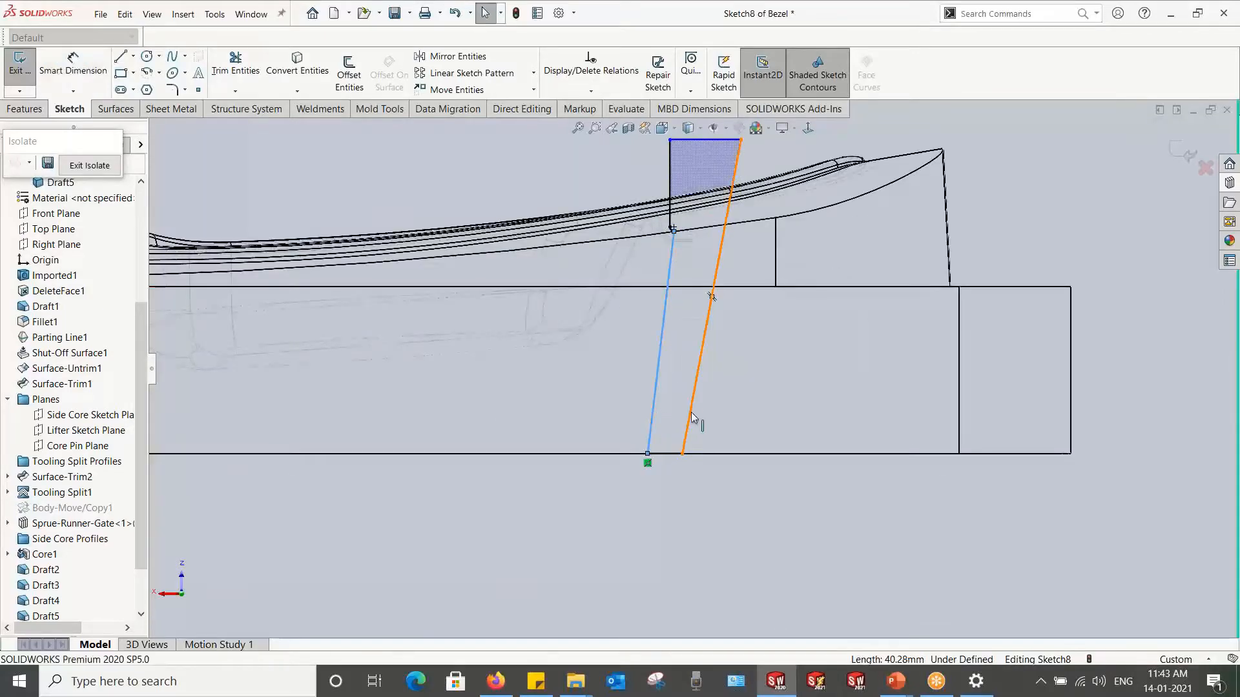
left_click(692, 414, "ctrl")
left_click(823, 355)
left_click(693, 571)
Step: Dimension the distance between the two slanted lifter lines and set it to 8 mm
right_click_drag(664, 561, 669, 486)
left_click(659, 410)
left_click(692, 415)
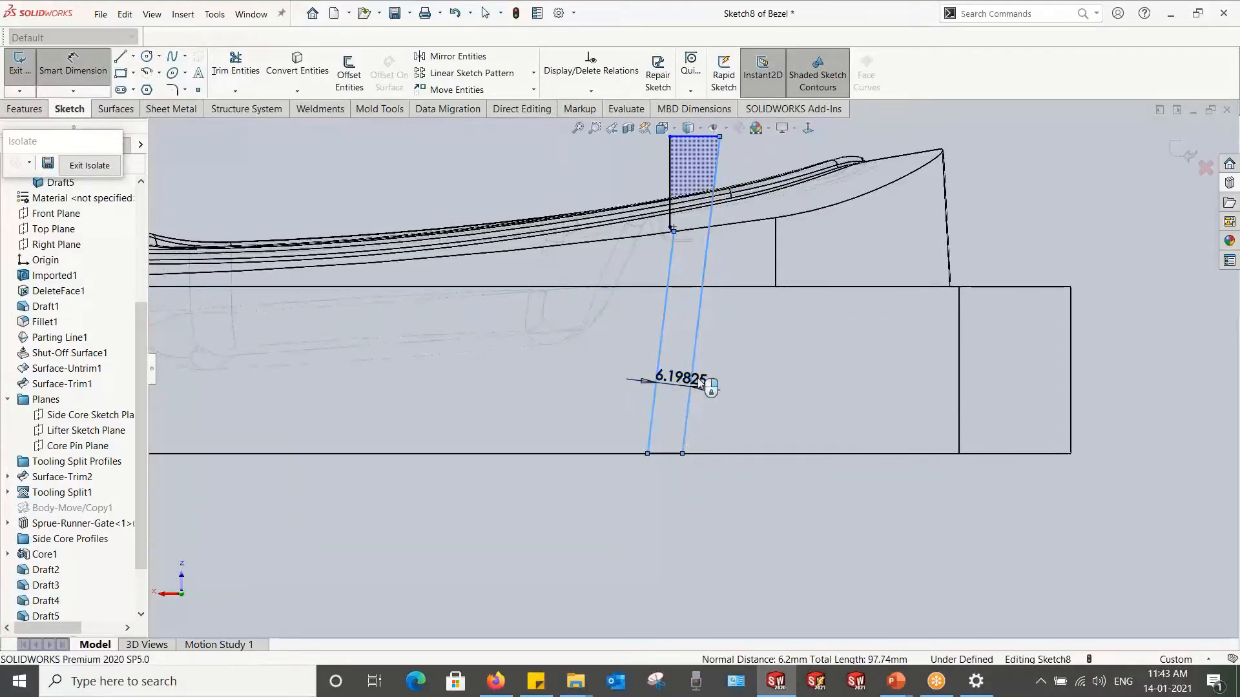
left_click(715, 379)
type("8")
key("Return")
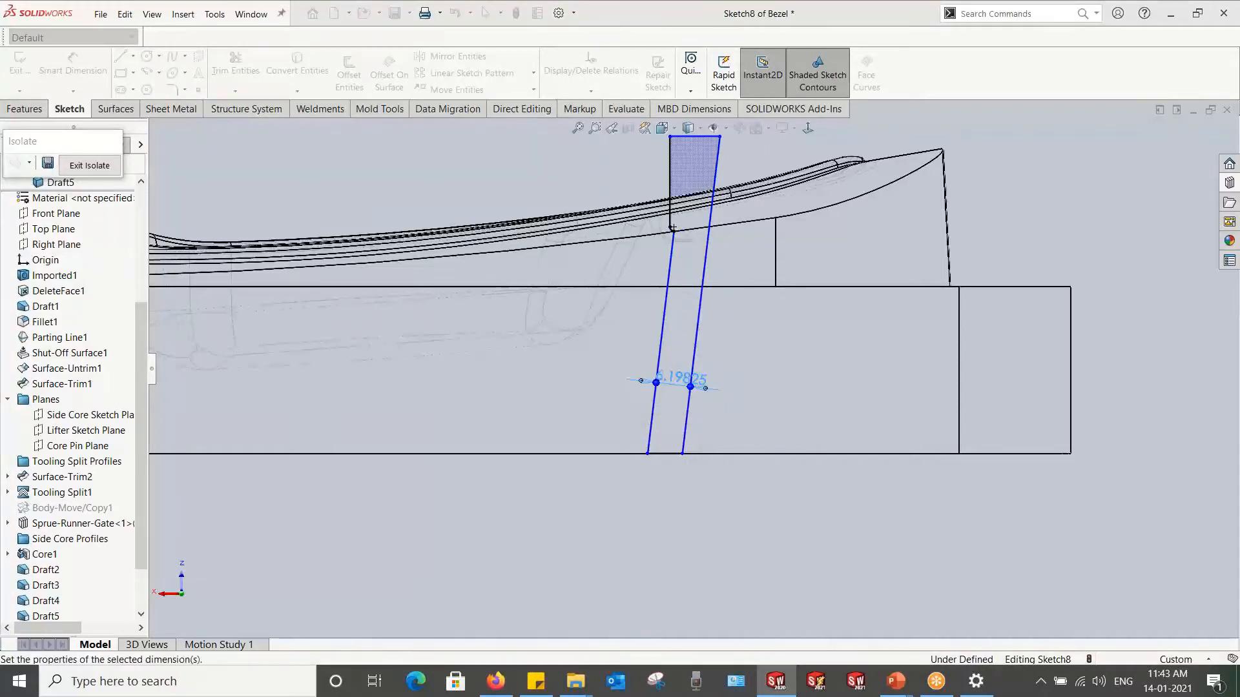
Step: Dimension the angle between the inner slanted lifter line and the profile's base line and set it to 80°
scroll(694, 300, "down", 1)
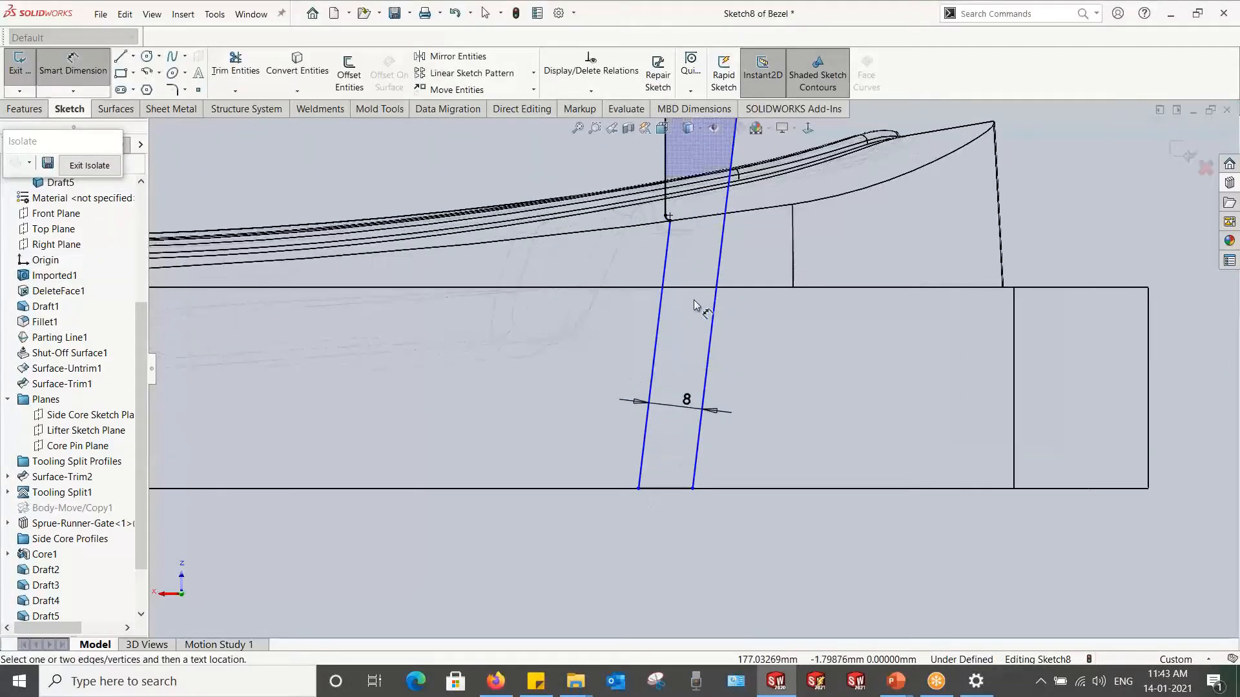
middle_click_drag(694, 300, 698, 301)
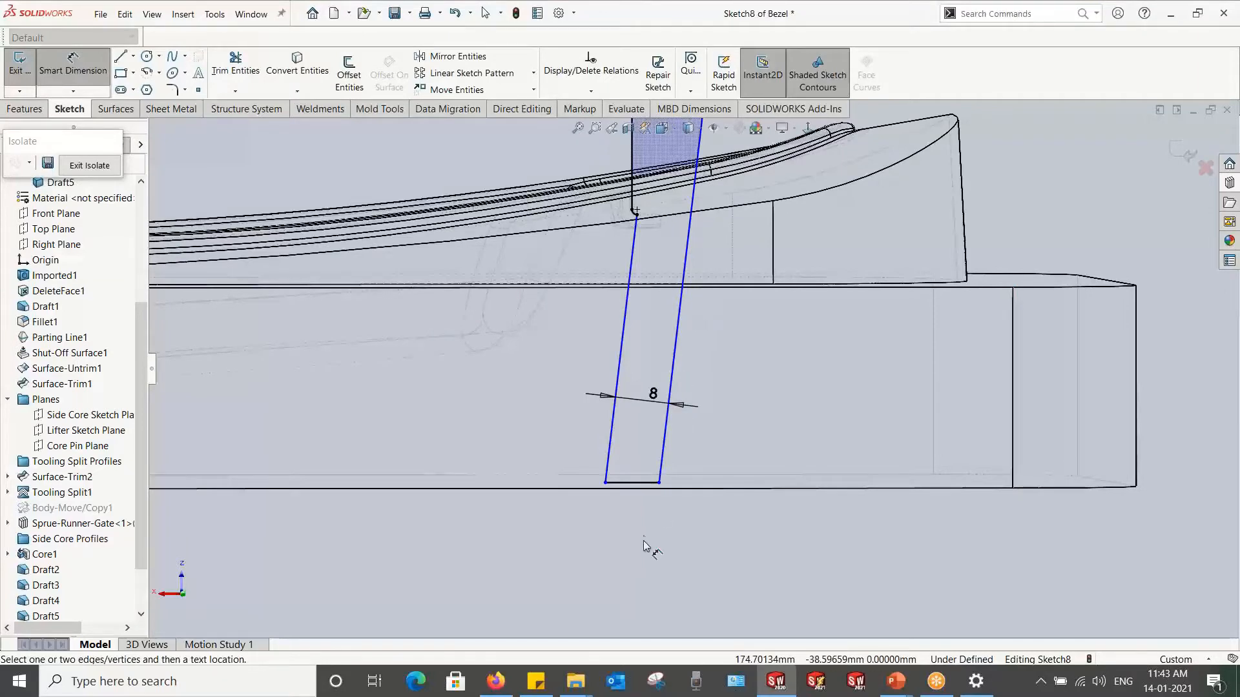
key("Escape")
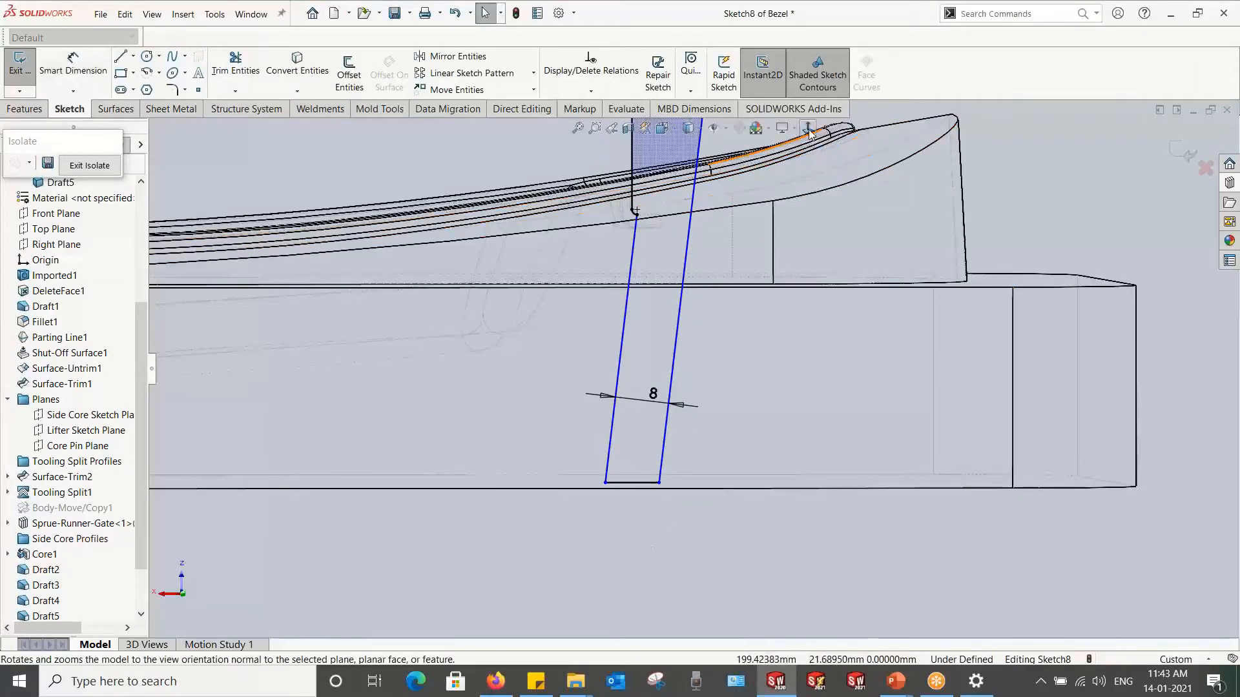
middle_click_drag(816, 158, 806, 151)
scroll(638, 513, "down", 1)
right_click_drag(606, 556, 604, 481)
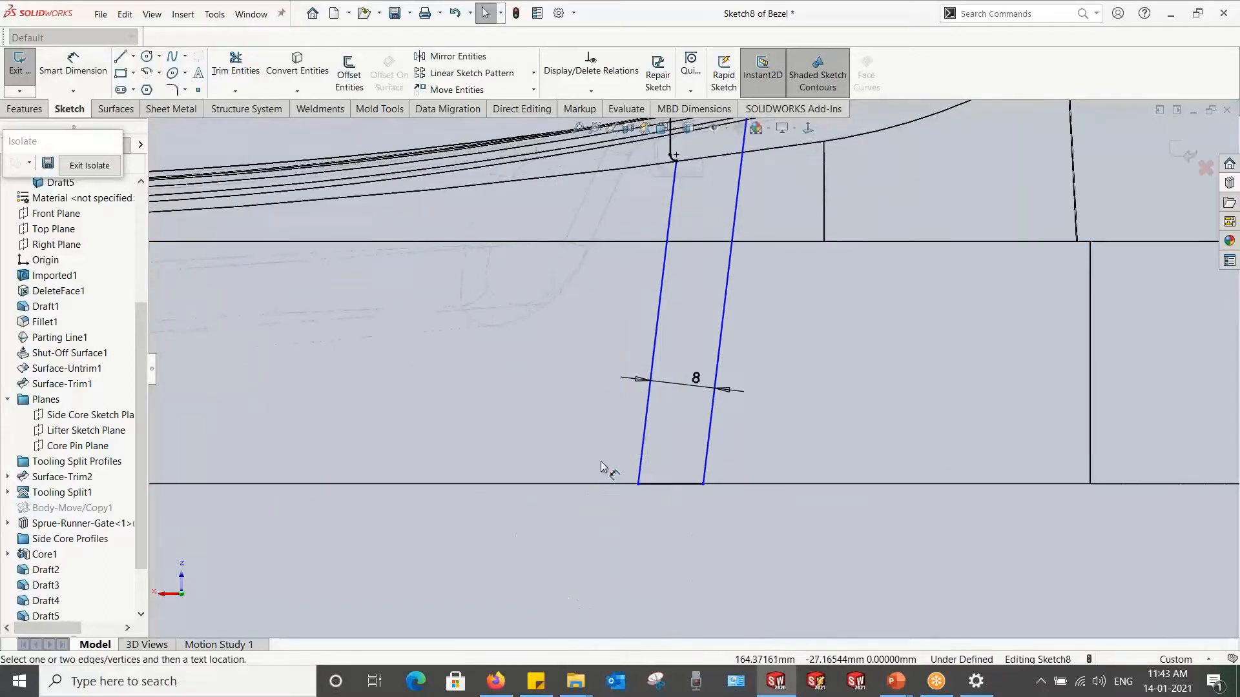
left_click(647, 452)
left_click(673, 483)
left_click(667, 453)
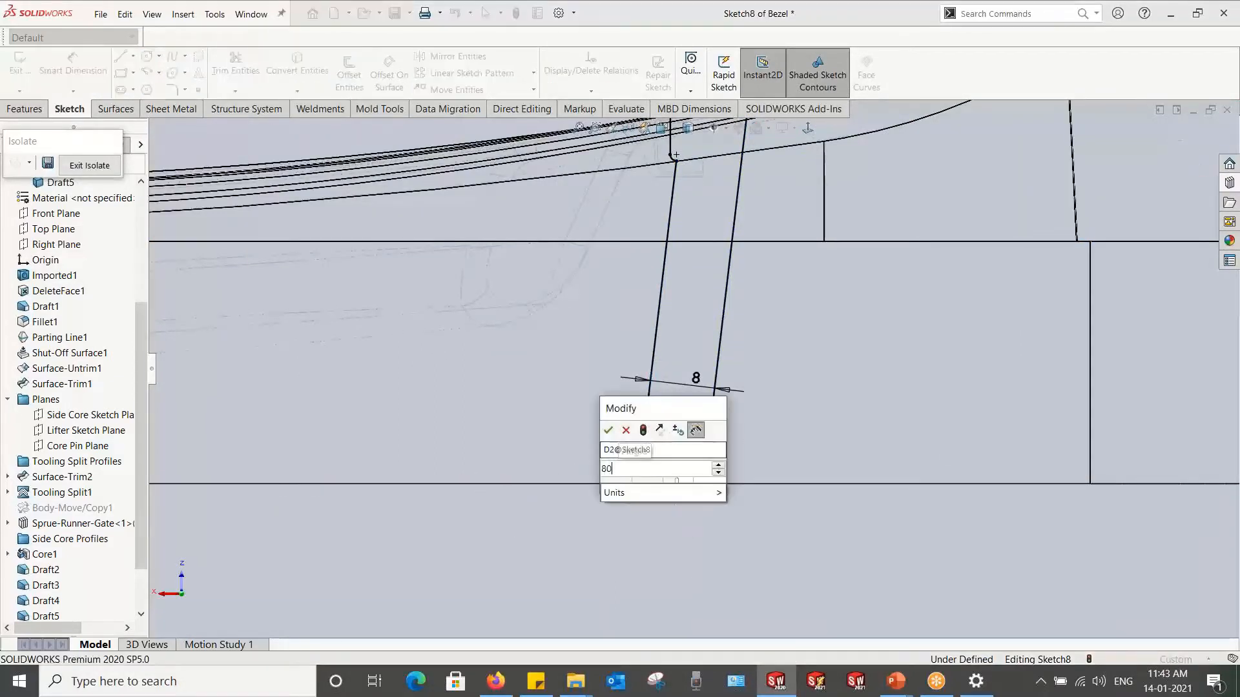
key("Return")
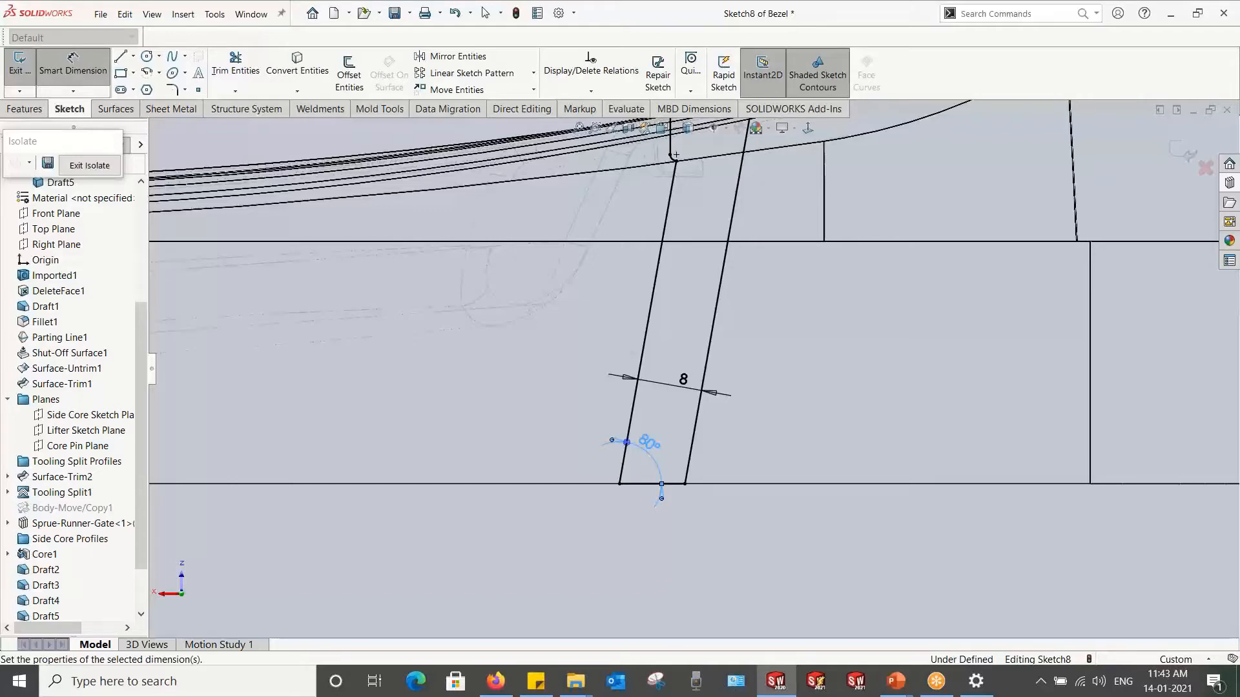
scroll(620, 397, "up", 4)
scroll(722, 239, "down", 3)
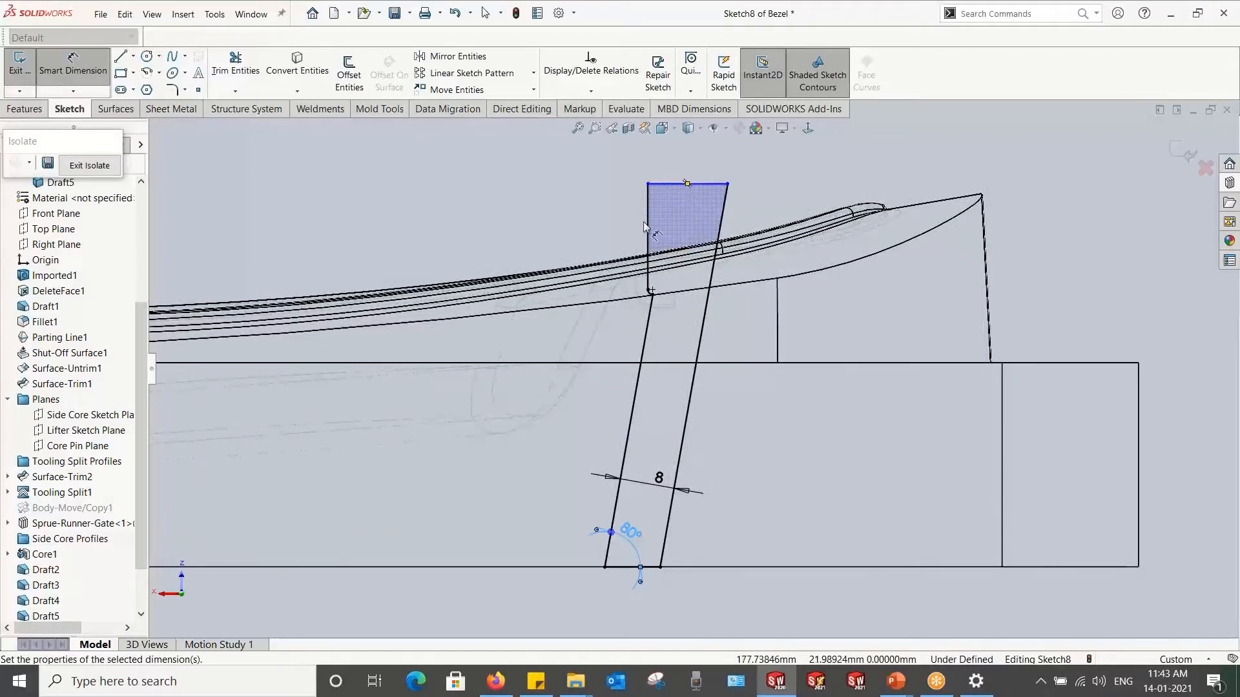
Step: Set the distance between the two slanted lifter lines to 6 mm
key("Escape")
mouse_move(570, 231)
middle_mouse_down()
mouse_move(595, 302)
mouse_move(591, 393)
mouse_move(628, 419)
middle_mouse_up()
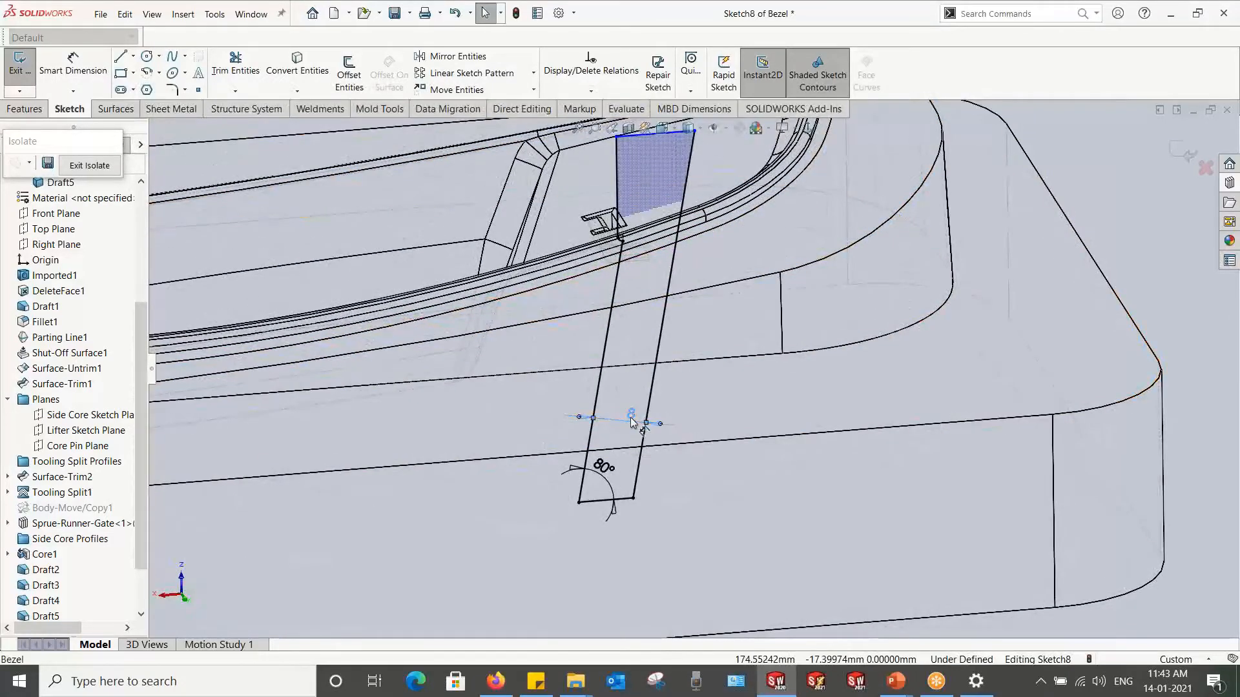
double_click(630, 416)
type("8")
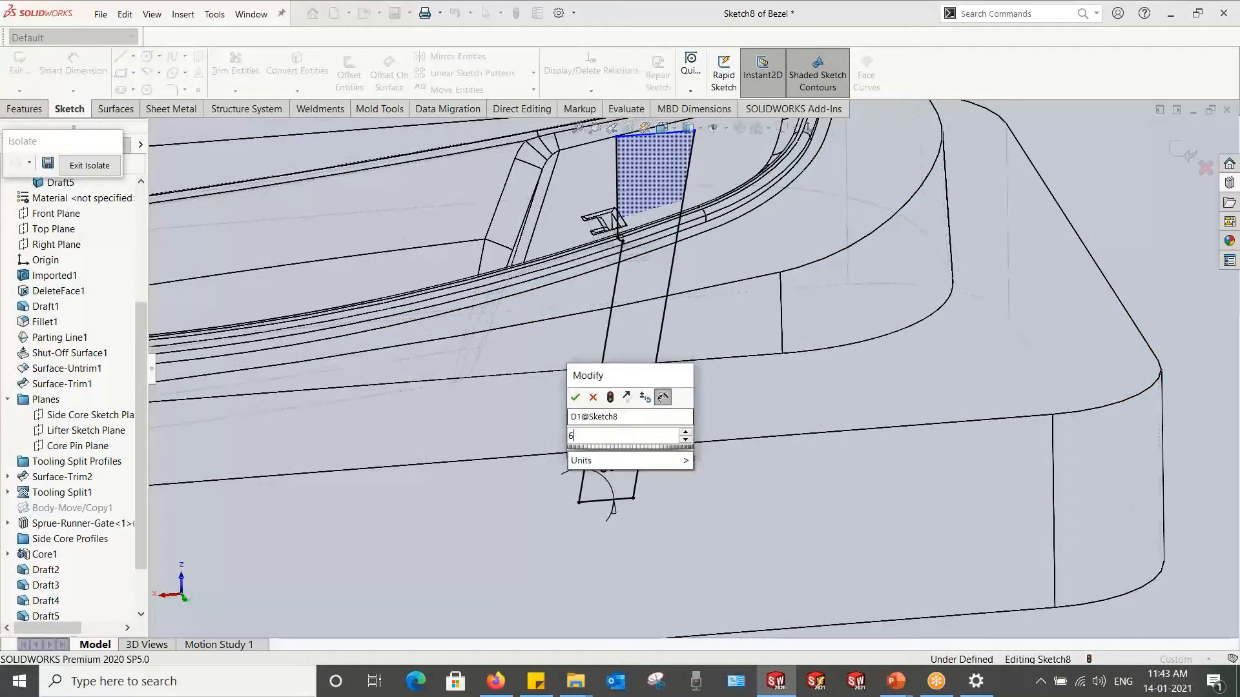
key("Return")
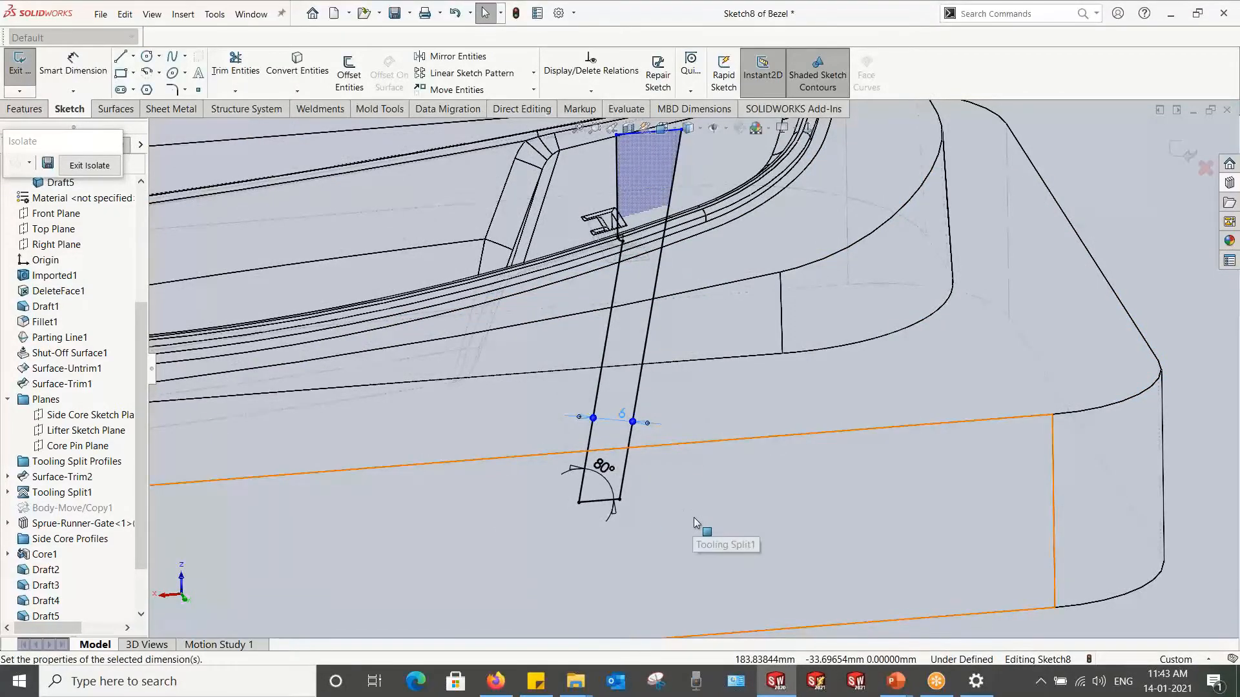
middle_click_drag(693, 517, 712, 548)
middle_click_drag(670, 393, 636, 524)
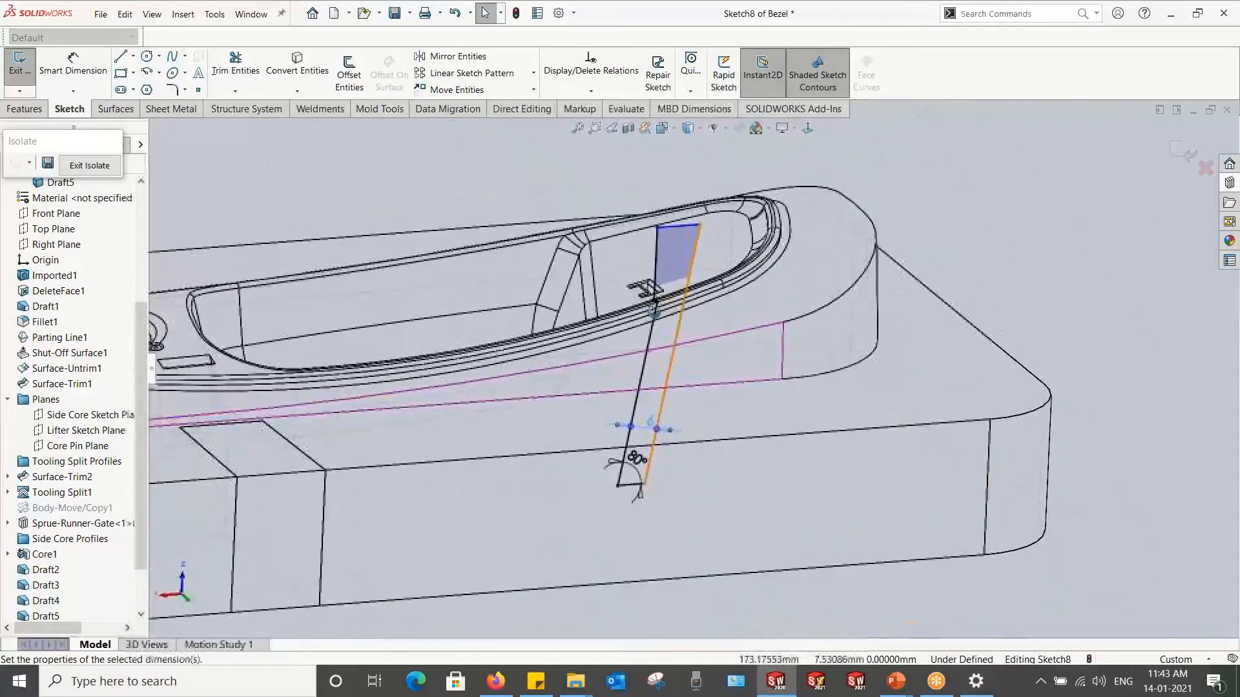
Step: Exit the lifter sketch and start a Core from it with blind depths of 5 mm in both directions
left_click(25, 109)
left_click(381, 110)
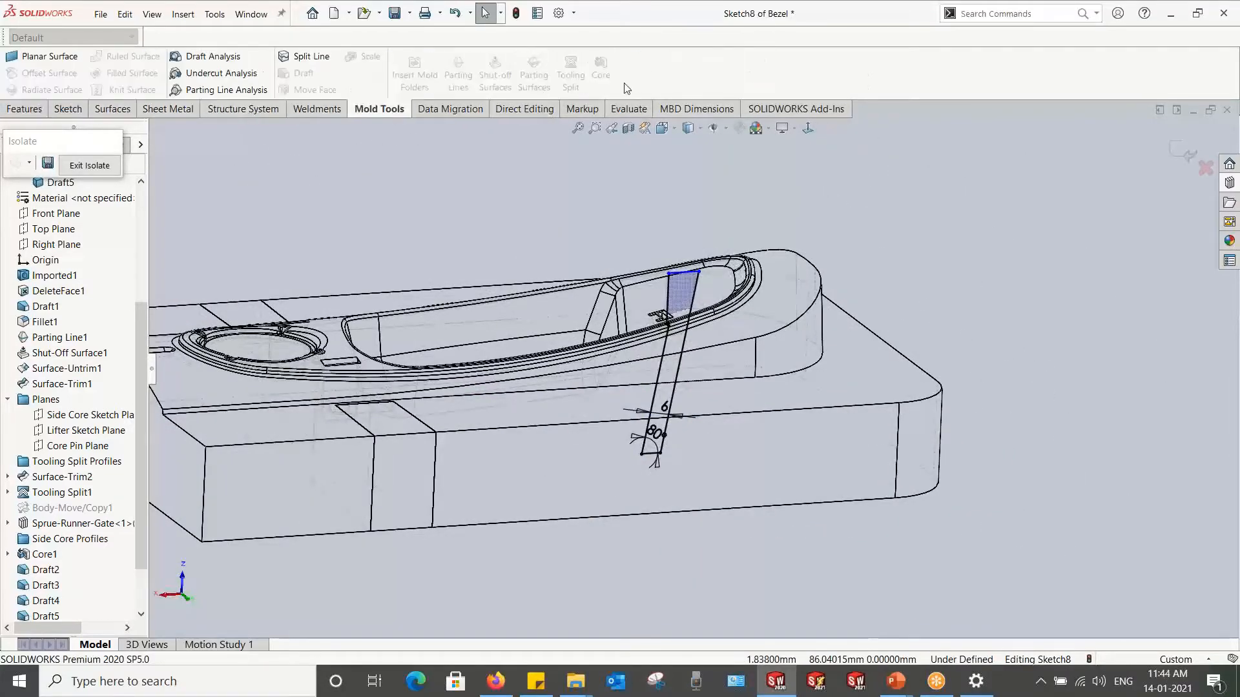
left_click(1171, 155)
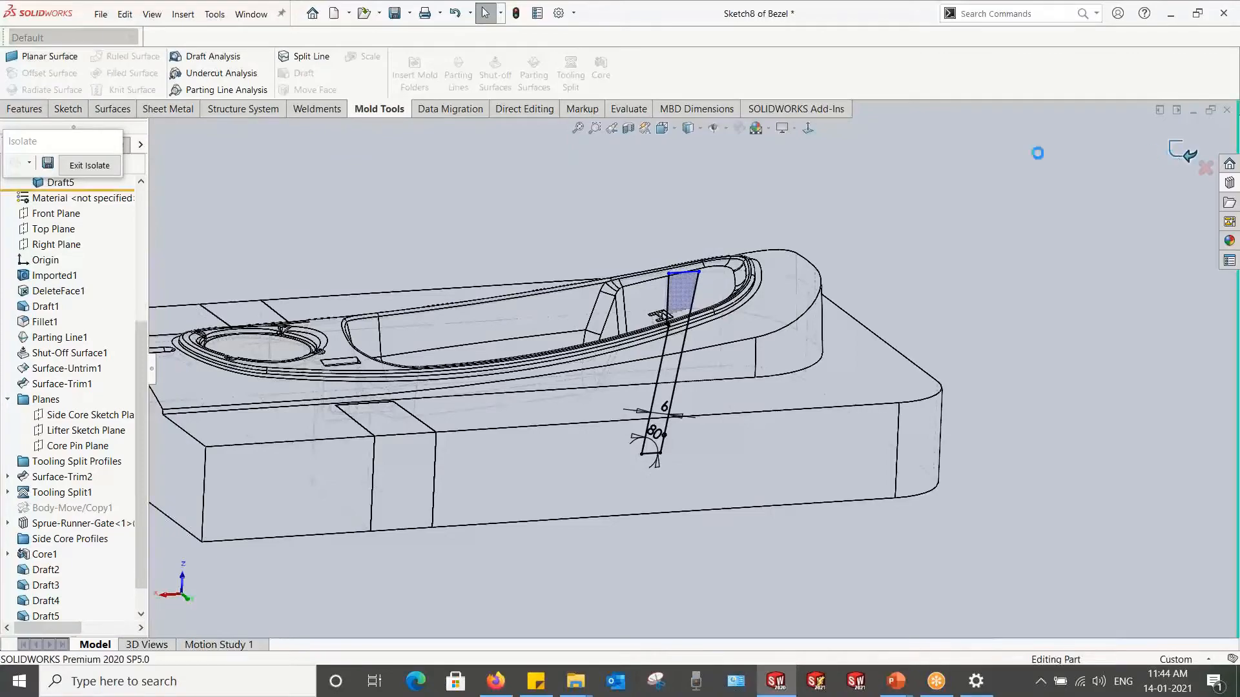
left_click(599, 76)
middle_click_drag(639, 271, 700, 378)
scroll(672, 314, "down", 3)
middle_click_drag(641, 288, 656, 328)
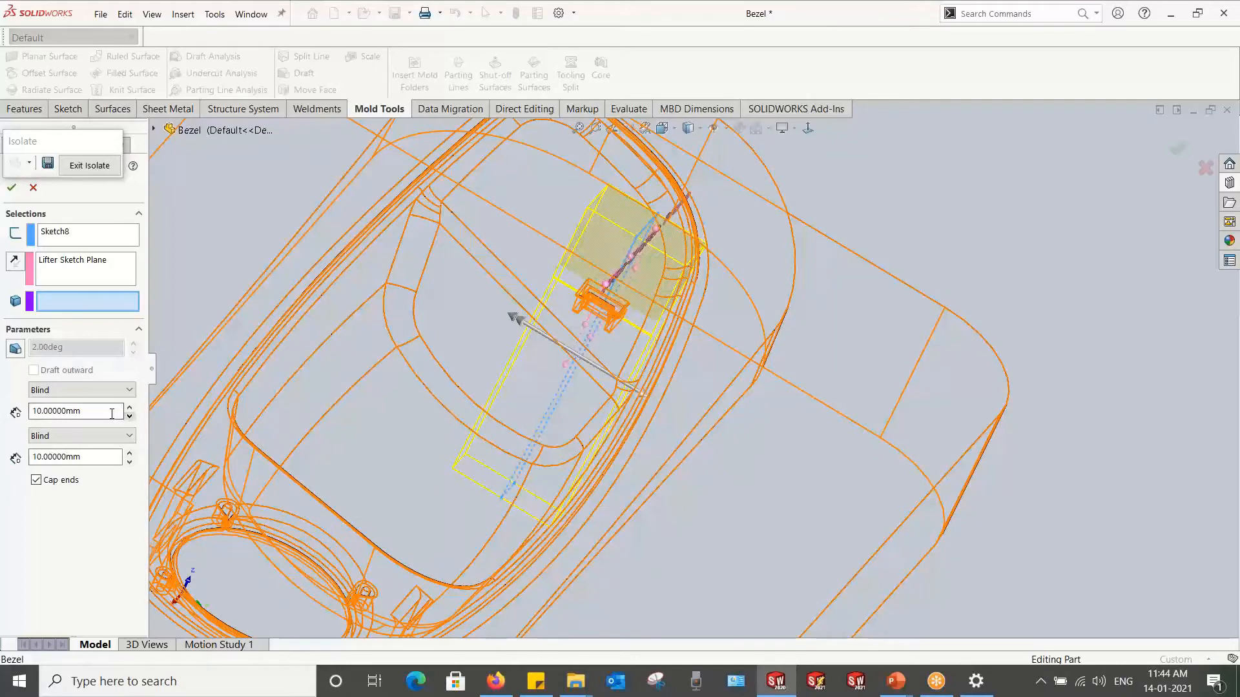
key("Return")
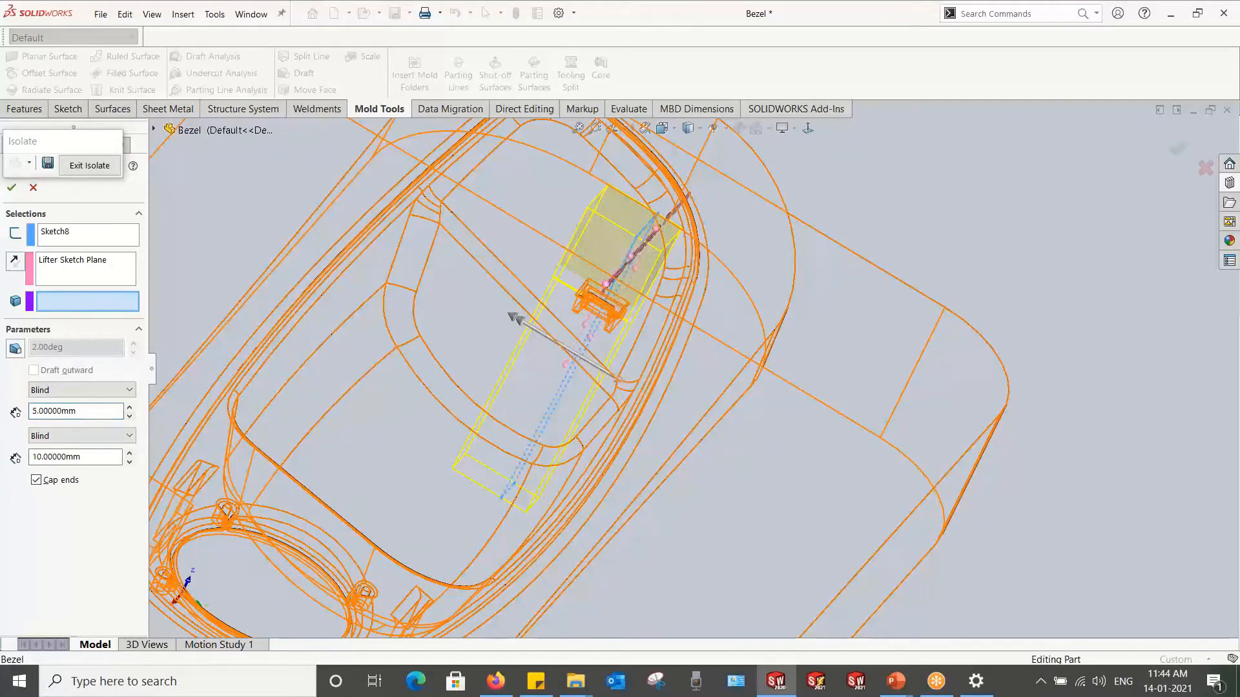
type("5")
key("Return")
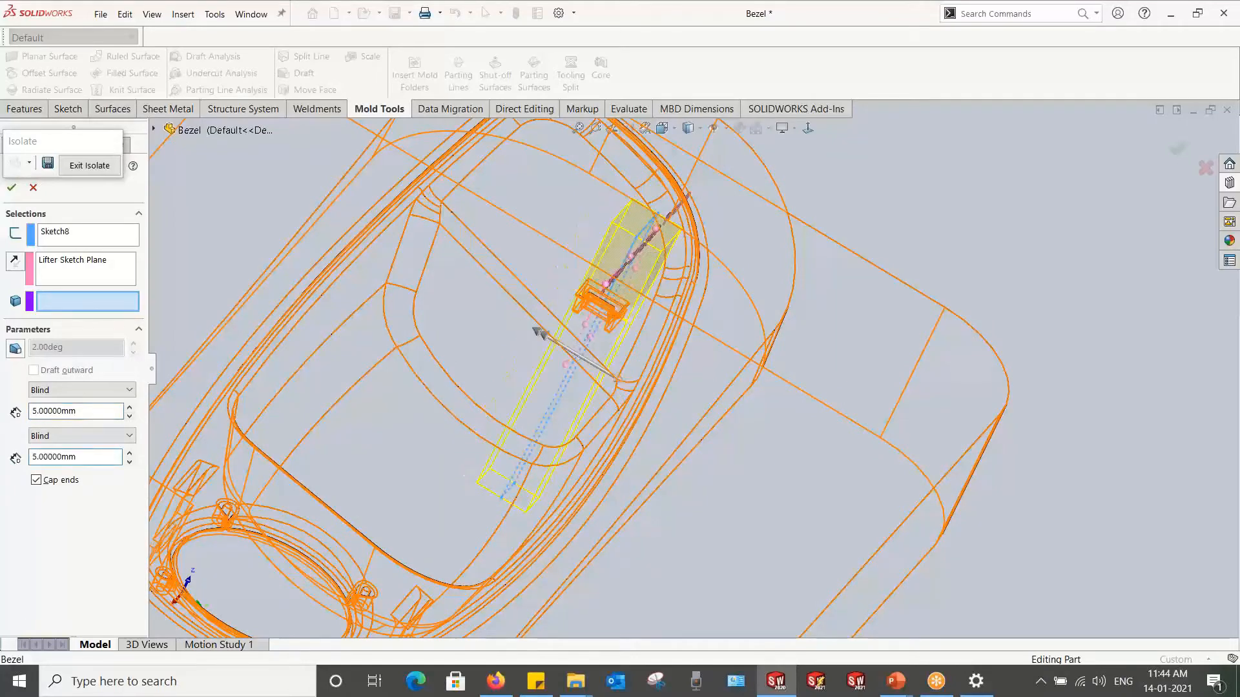
Step: Choose the core block as the body to extract from and create the lifter core with capped ends
scroll(526, 337, "down", 6)
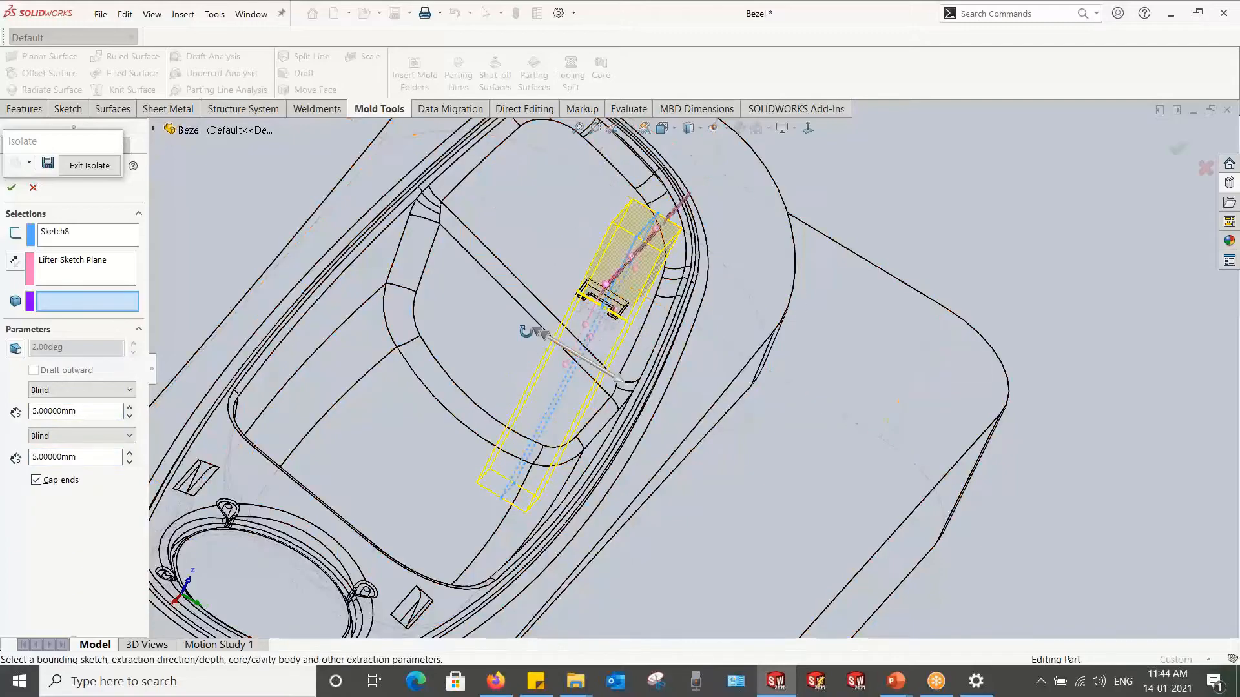
middle_click_drag(590, 297, 569, 343)
scroll(435, 474, "up", 7)
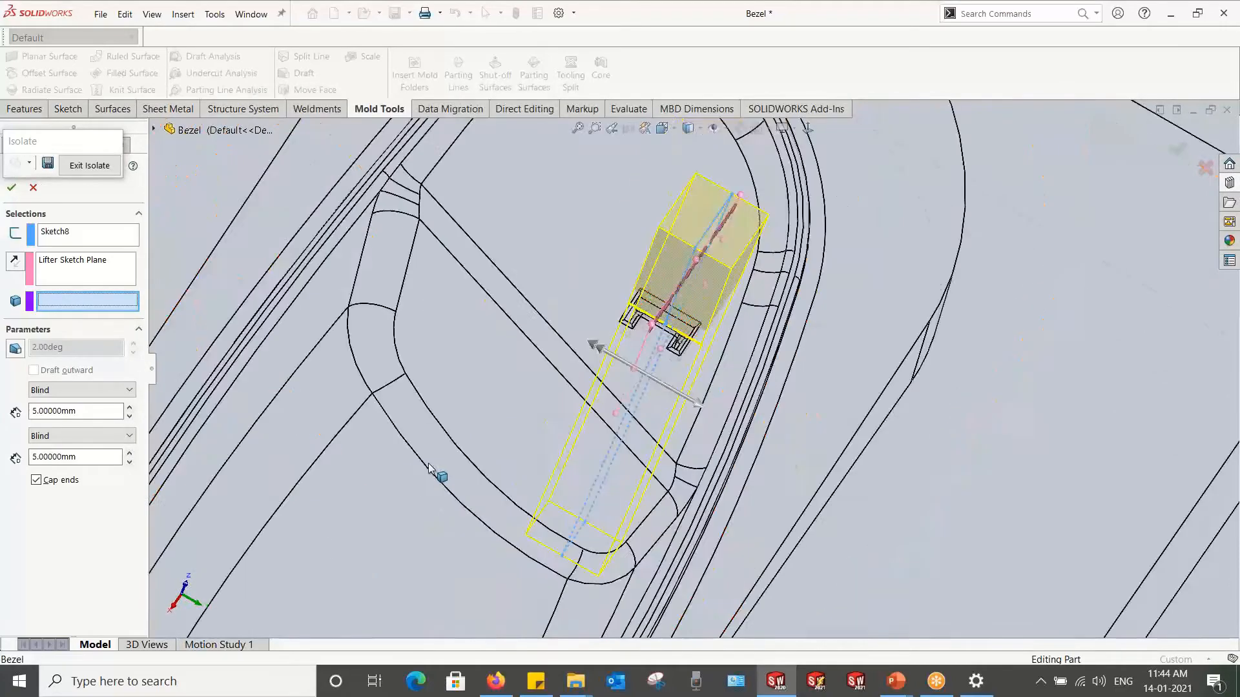
middle_click_drag(675, 456, 711, 401)
left_click(813, 423)
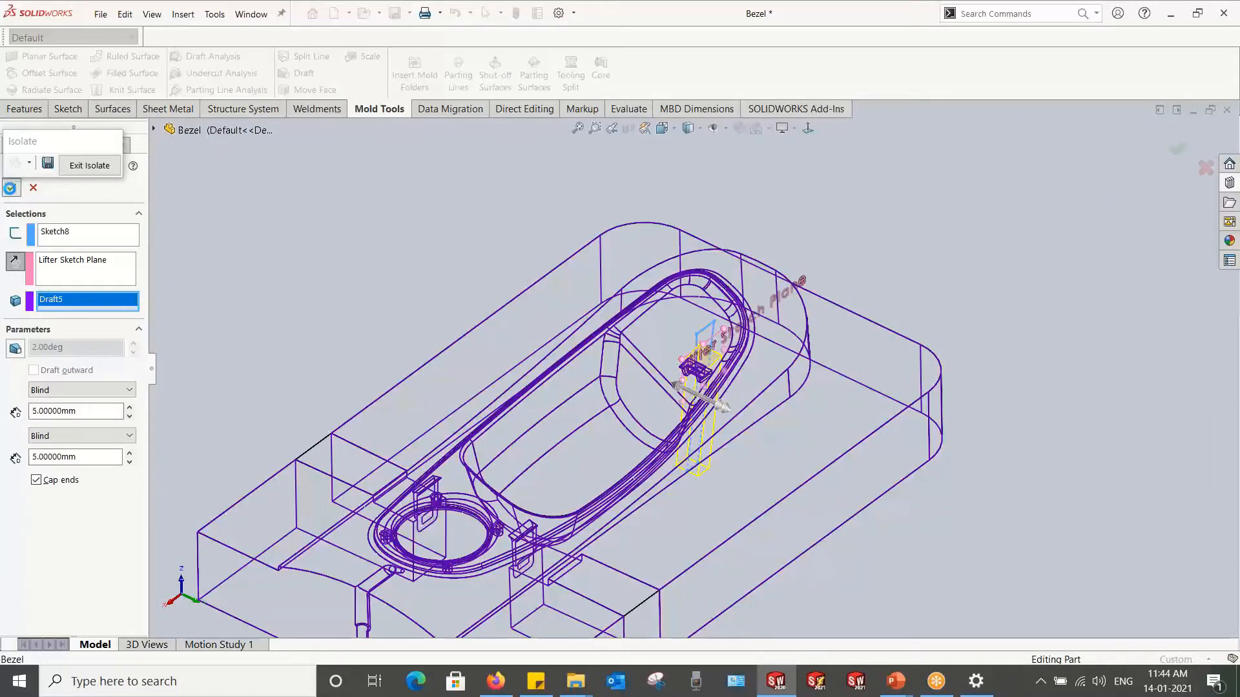
key("Return")
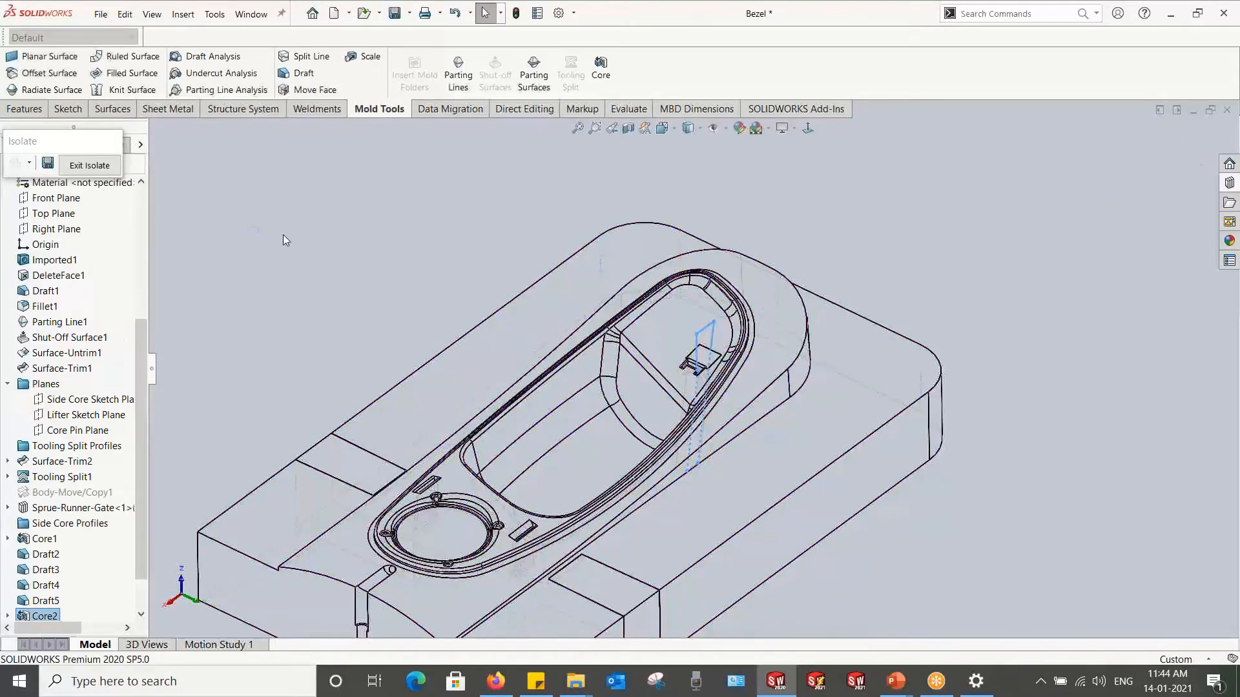
Step: Switch the model's display style from hidden-line to shaded with edges
scroll(725, 351, "down", 5)
scroll(724, 351, "down", 2)
middle_click_drag(681, 343, 578, 286)
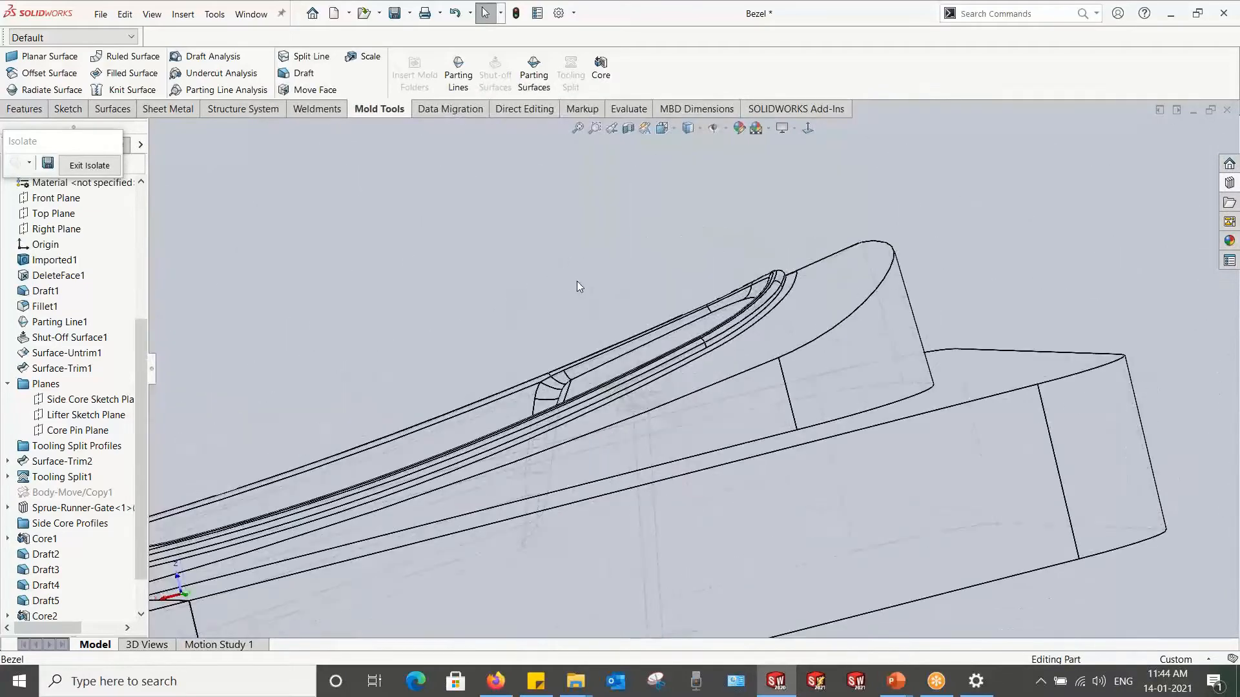
middle_click_drag(747, 300, 769, 506)
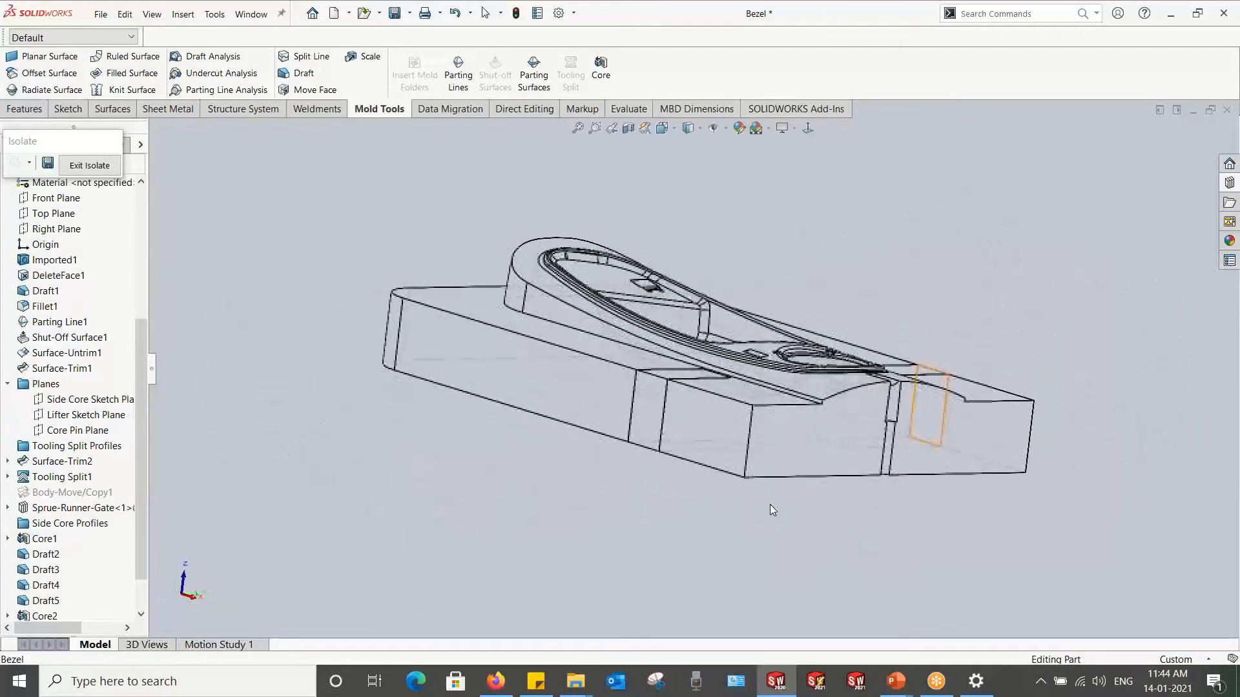
left_click(689, 146)
Step: Examine the shaded core block around the lifter, the side core slots and the small round bosses at the circular opening
mouse_move(715, 196)
middle_mouse_down()
mouse_move(744, 249)
mouse_move(702, 258)
mouse_move(731, 283)
middle_mouse_up()
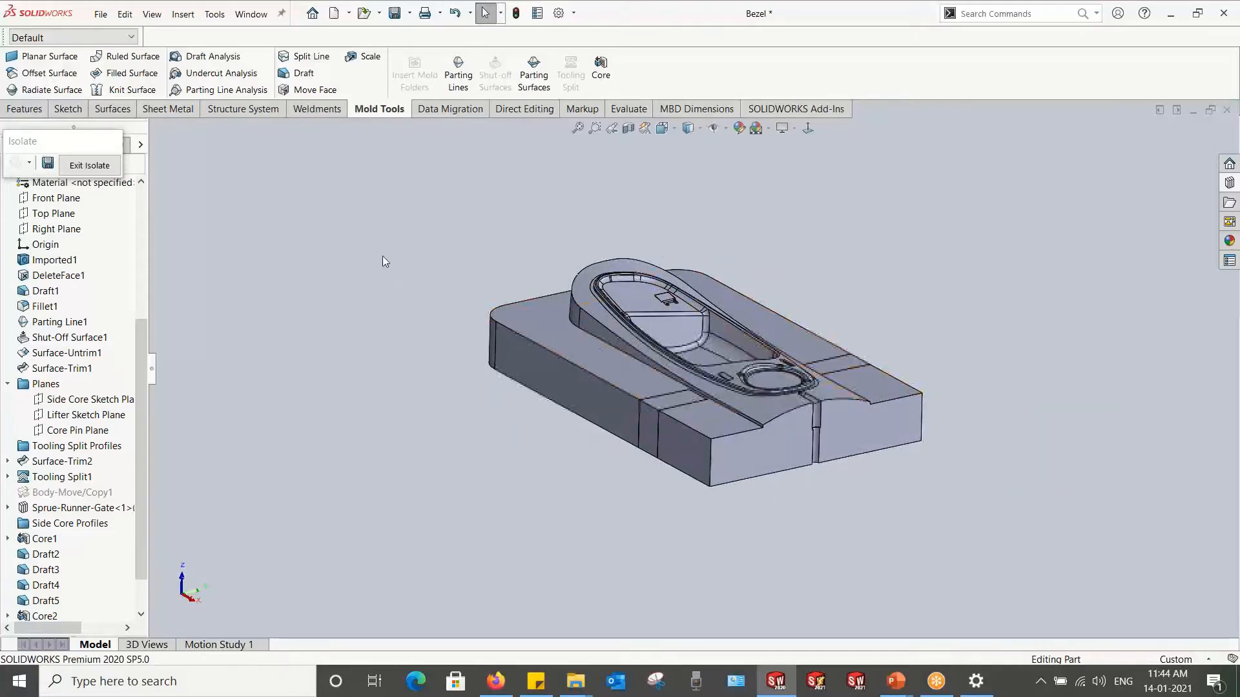
scroll(808, 352, "up", 3)
scroll(774, 316, "down", 4)
middle_click_drag(771, 312, 745, 509)
scroll(745, 510, "up", 1)
scroll(743, 510, "down", 4)
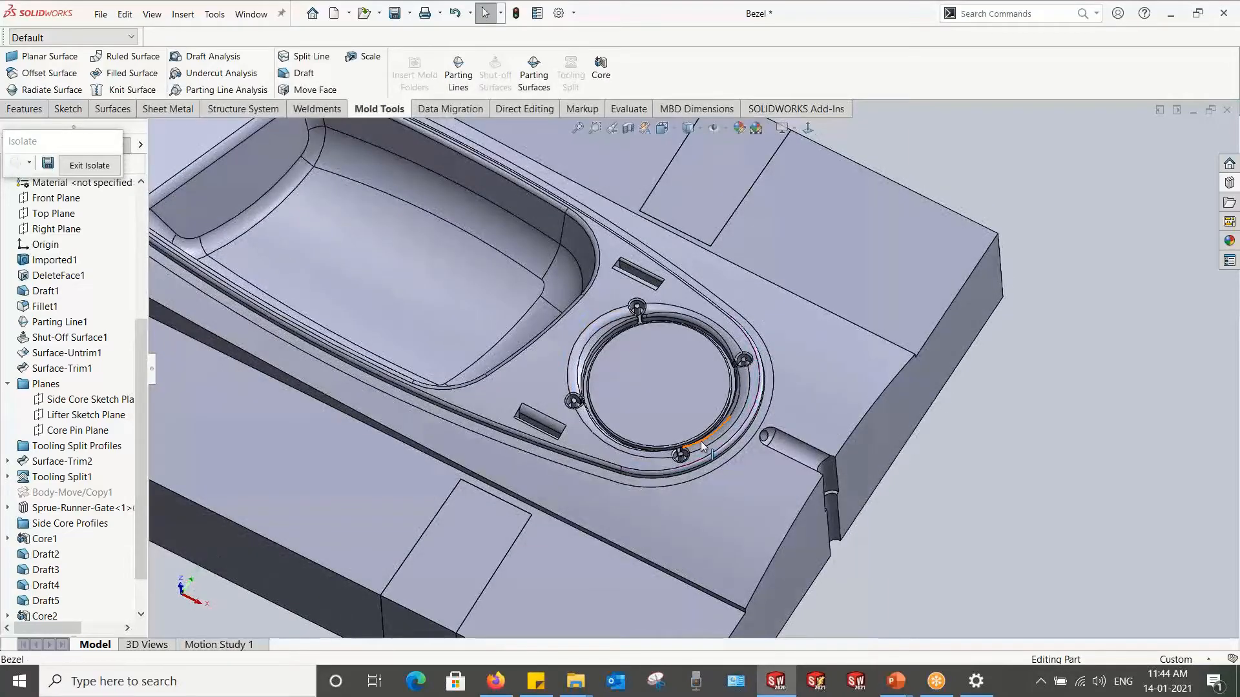
scroll(532, 468, "up", 3)
middle_click_drag(543, 452, 570, 388)
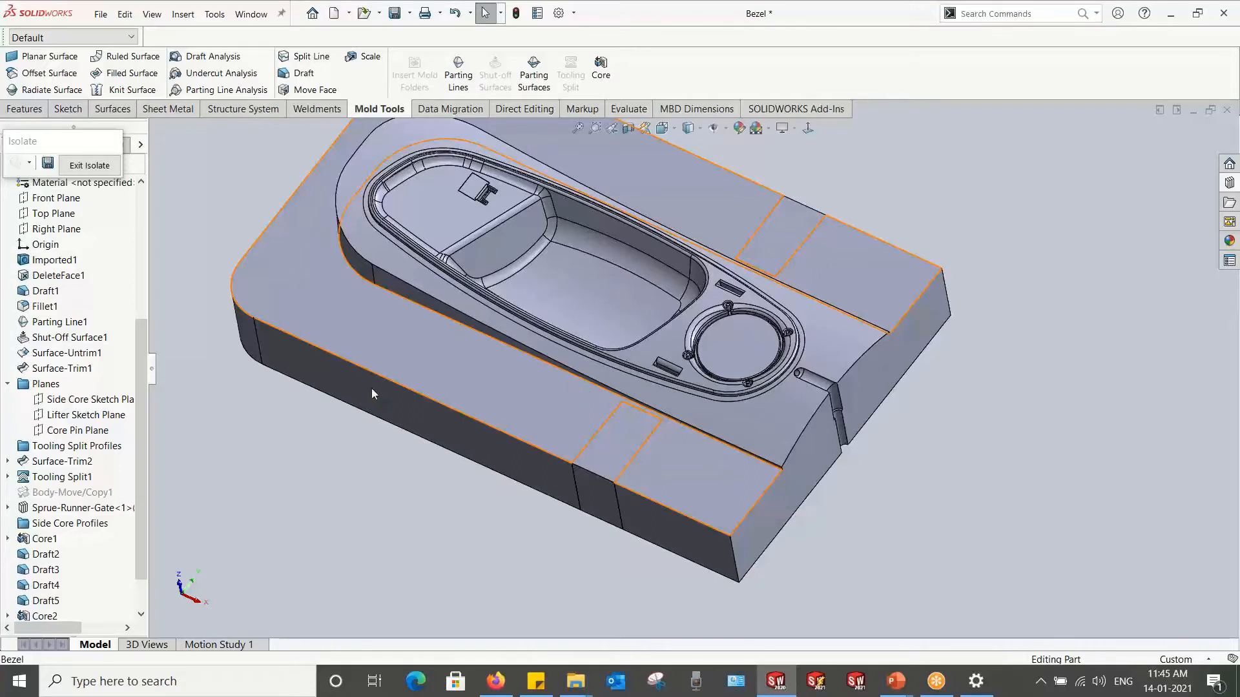
Step: Roll the feature history forward past the Ejector Pins folder and expand the folder's sketches
scroll(78, 582, "down", 1)
mouse_move(77, 608)
left_mouse_down()
mouse_move(79, 575)
mouse_move(90, 592)
left_mouse_up()
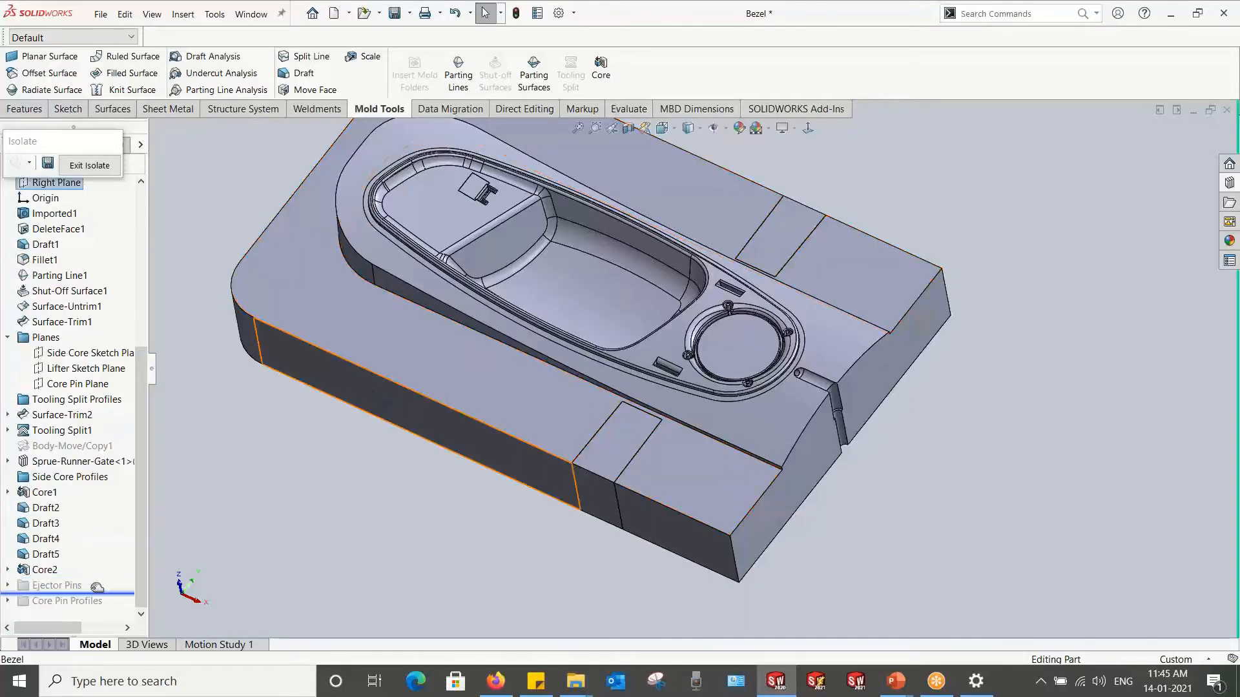
left_click(9, 586)
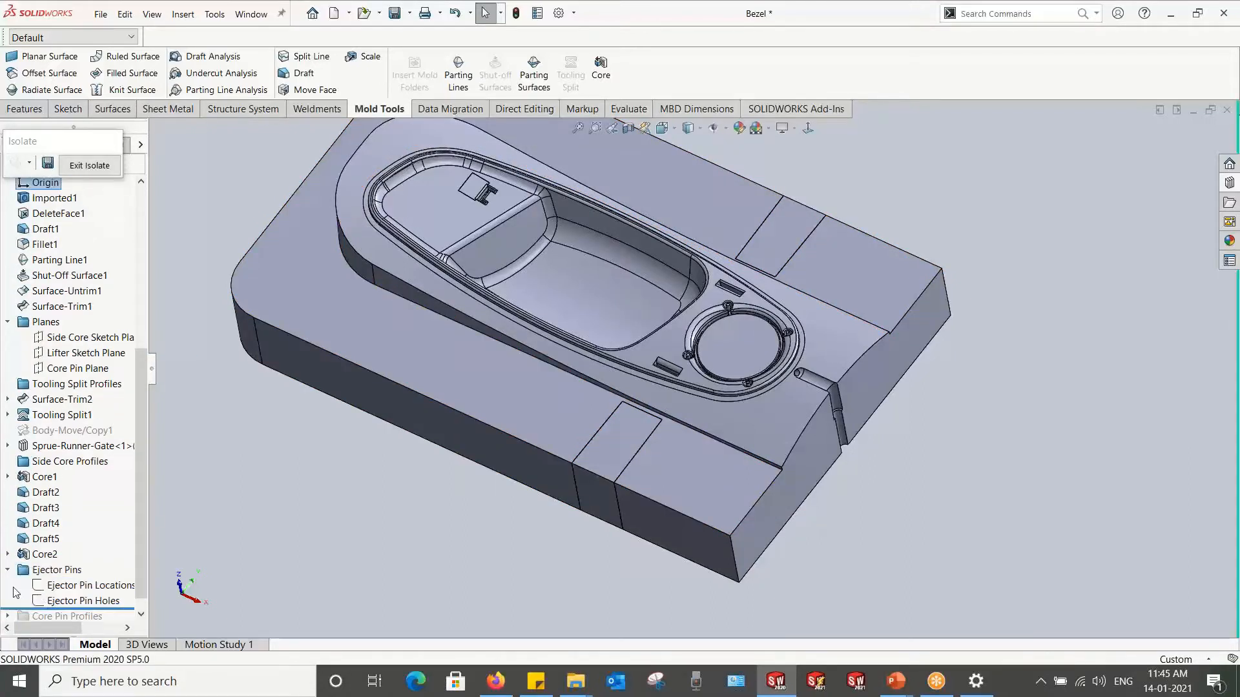
Step: Cut-extrude the Ejector Pin Holes sketch Through All in the reversed direction, with the feature scope limited to the main core block
left_click(58, 602)
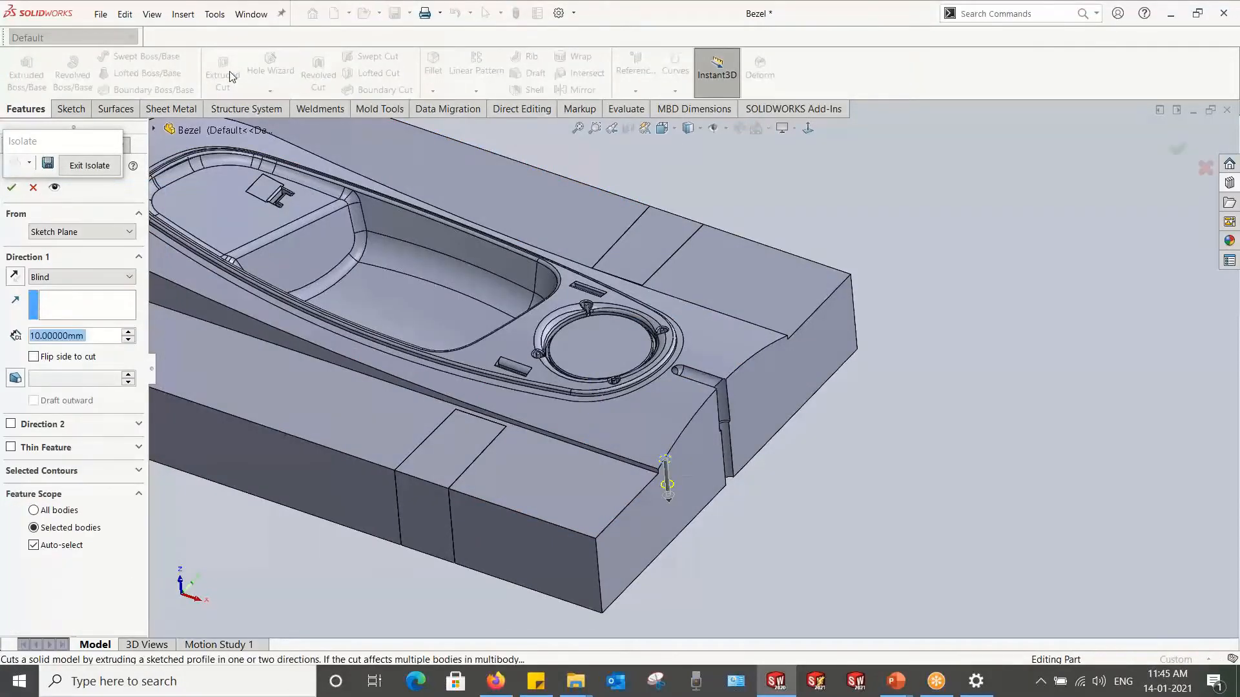
left_click(76, 276)
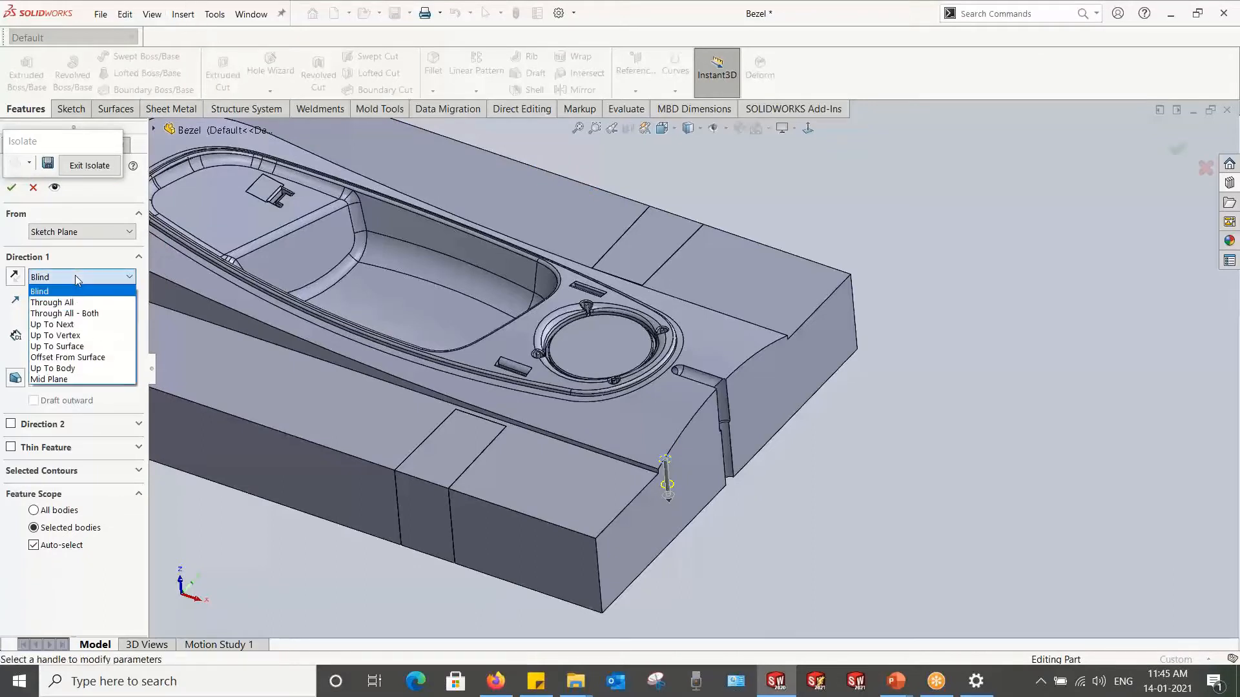
left_click(49, 298)
left_click(16, 279)
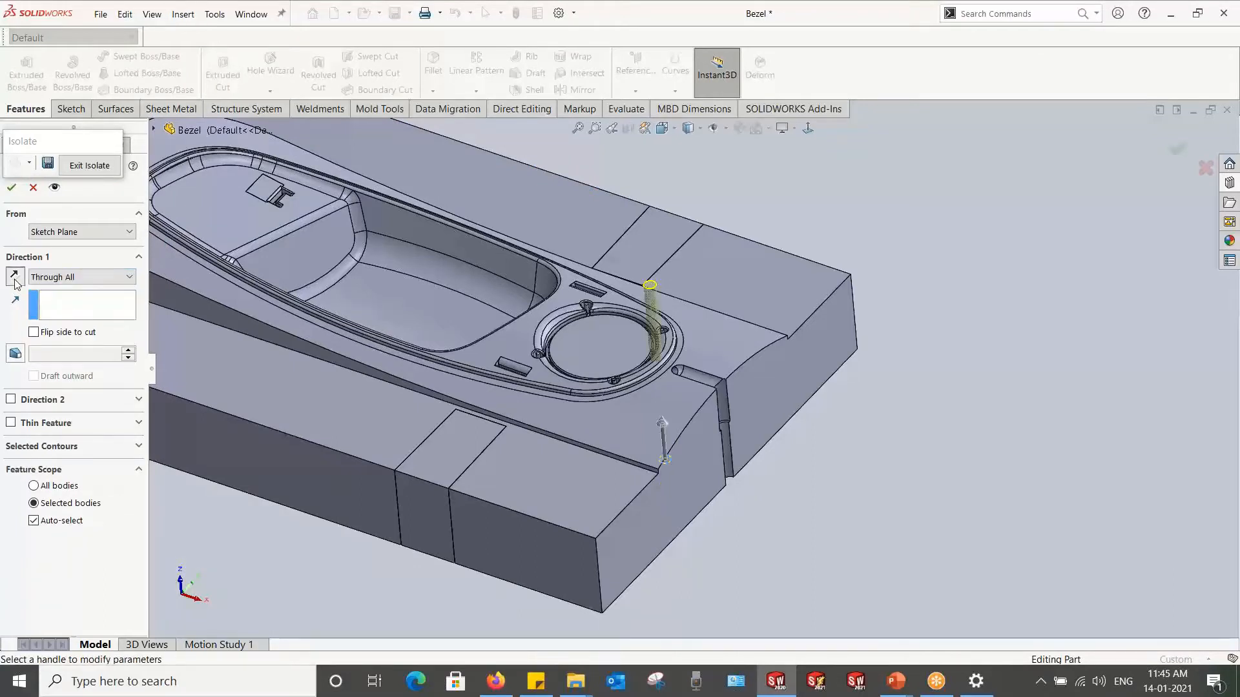
left_click(33, 521)
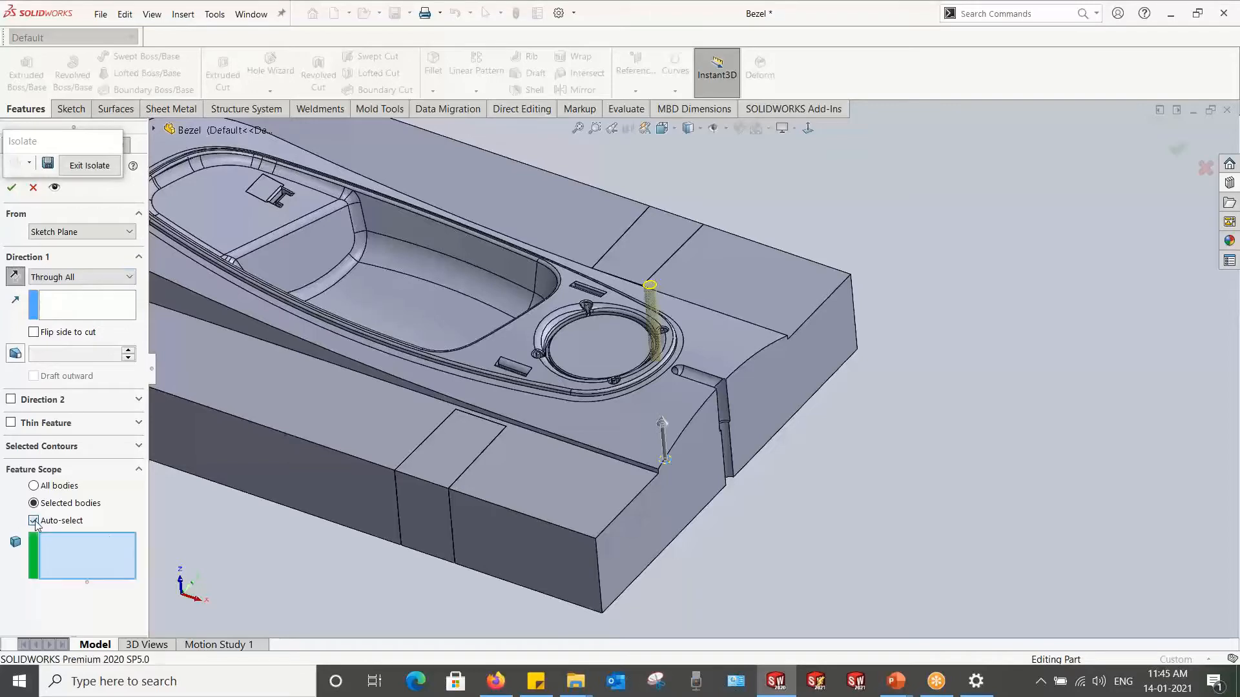
left_click(310, 445)
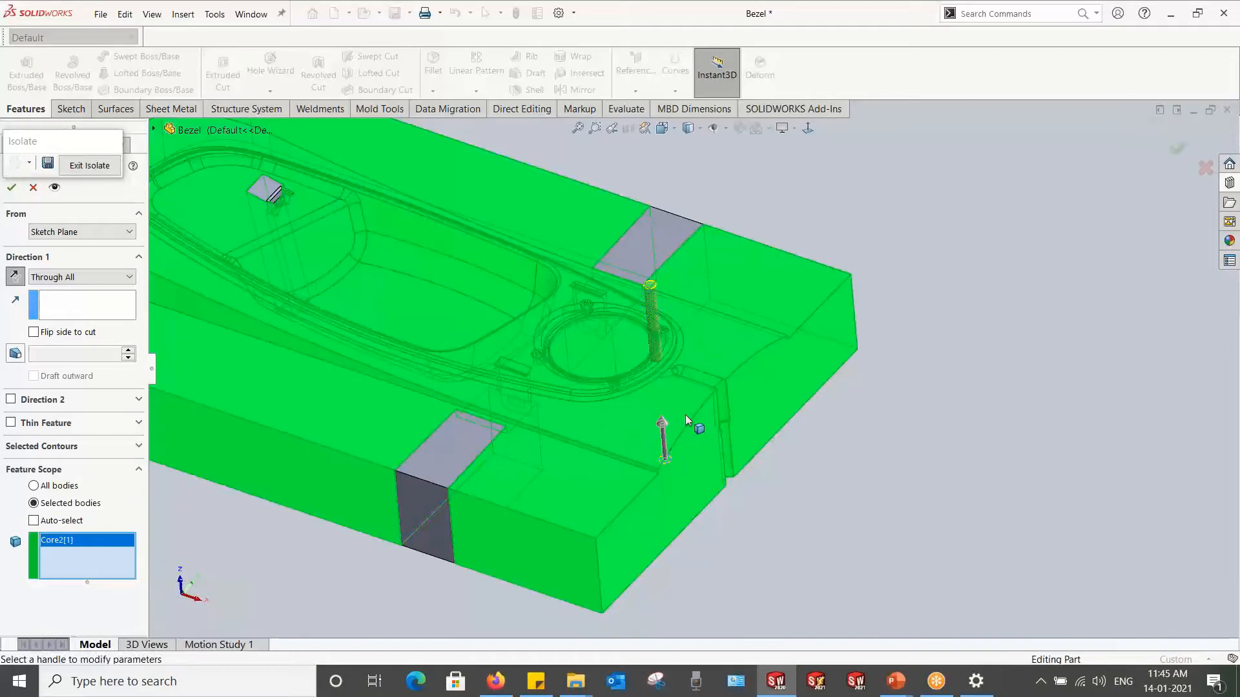
middle_click_drag(441, 284, 523, 357)
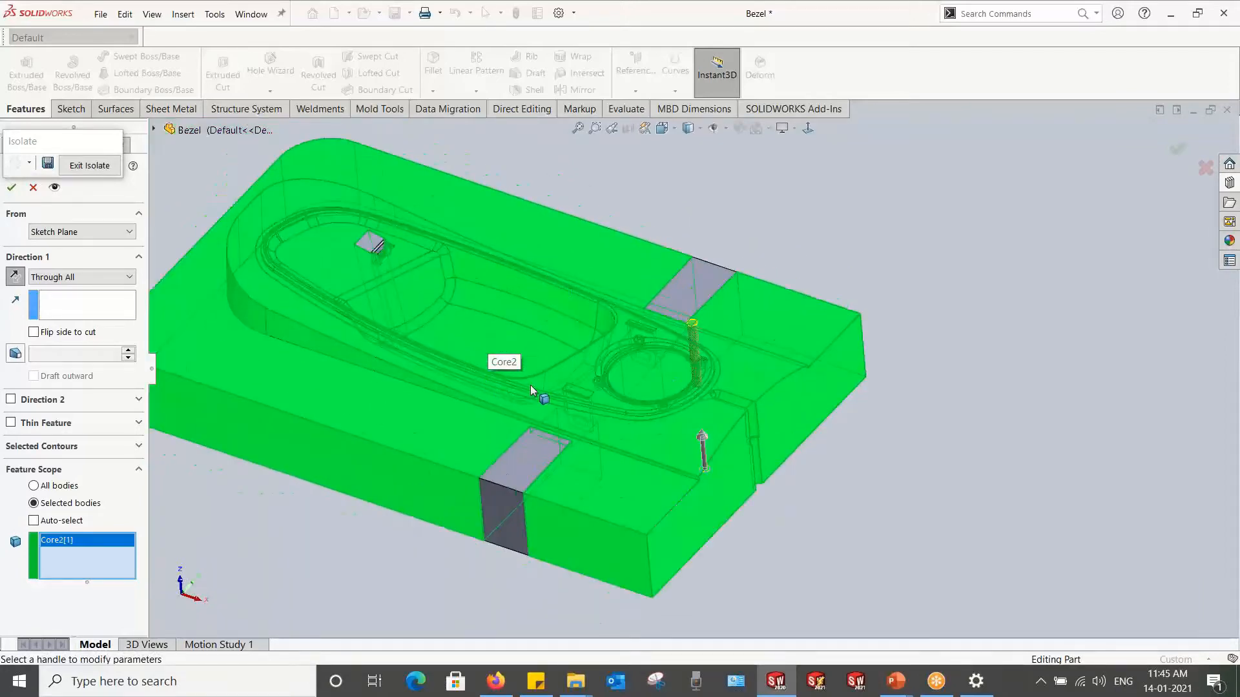
left_click(12, 188)
left_click(289, 613)
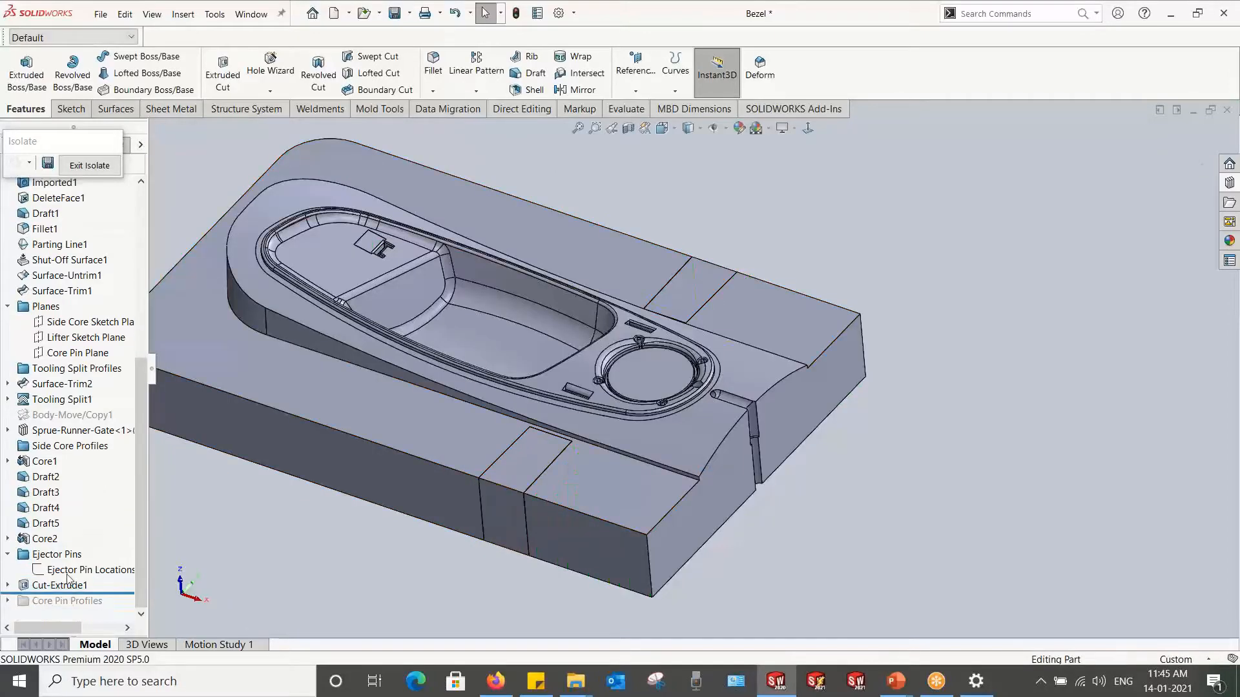
Step: Create a sketch-driven pattern of the Cut-Extrude1 ejector pin hole at the points of the Ejector Pin Locations sketch
left_click(69, 575)
left_click(482, 93)
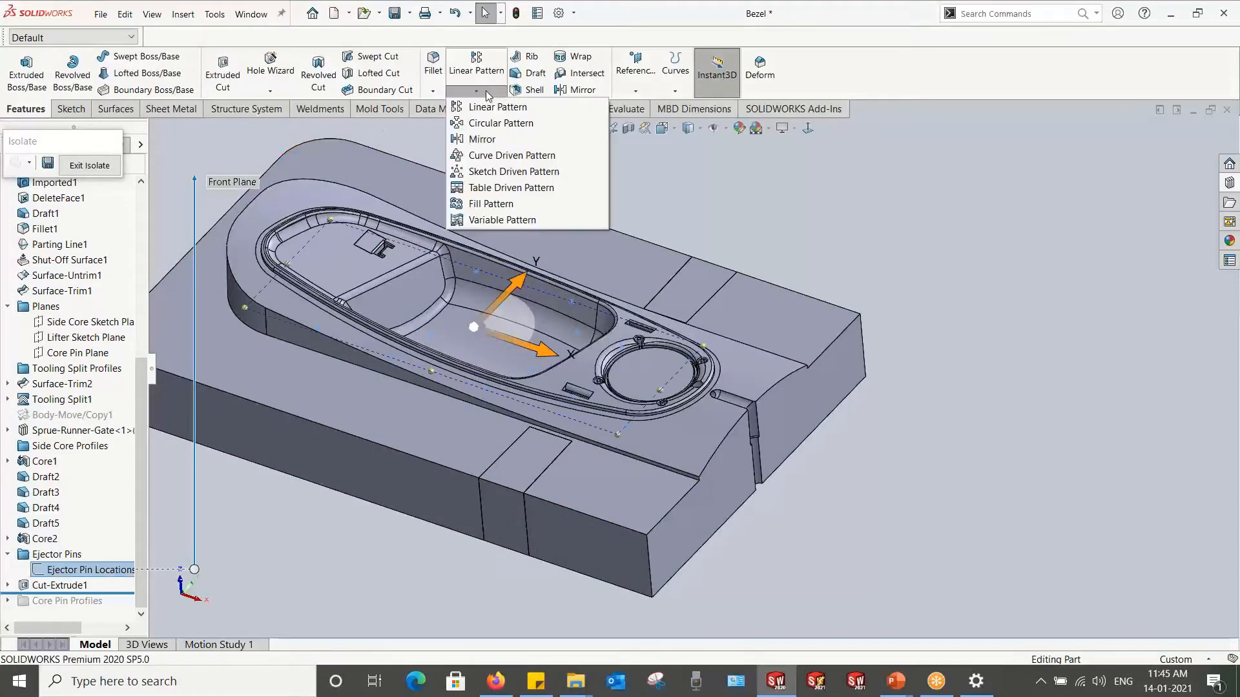
left_click(491, 171)
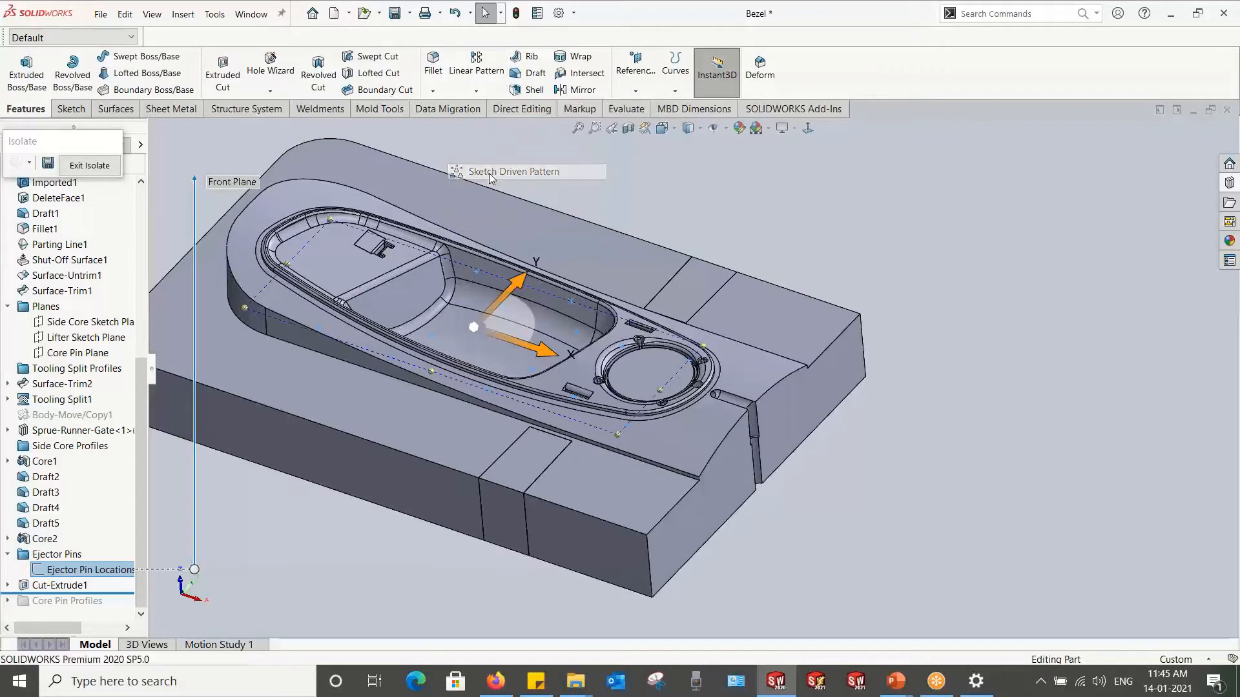
middle_click_drag(508, 77, 505, 223)
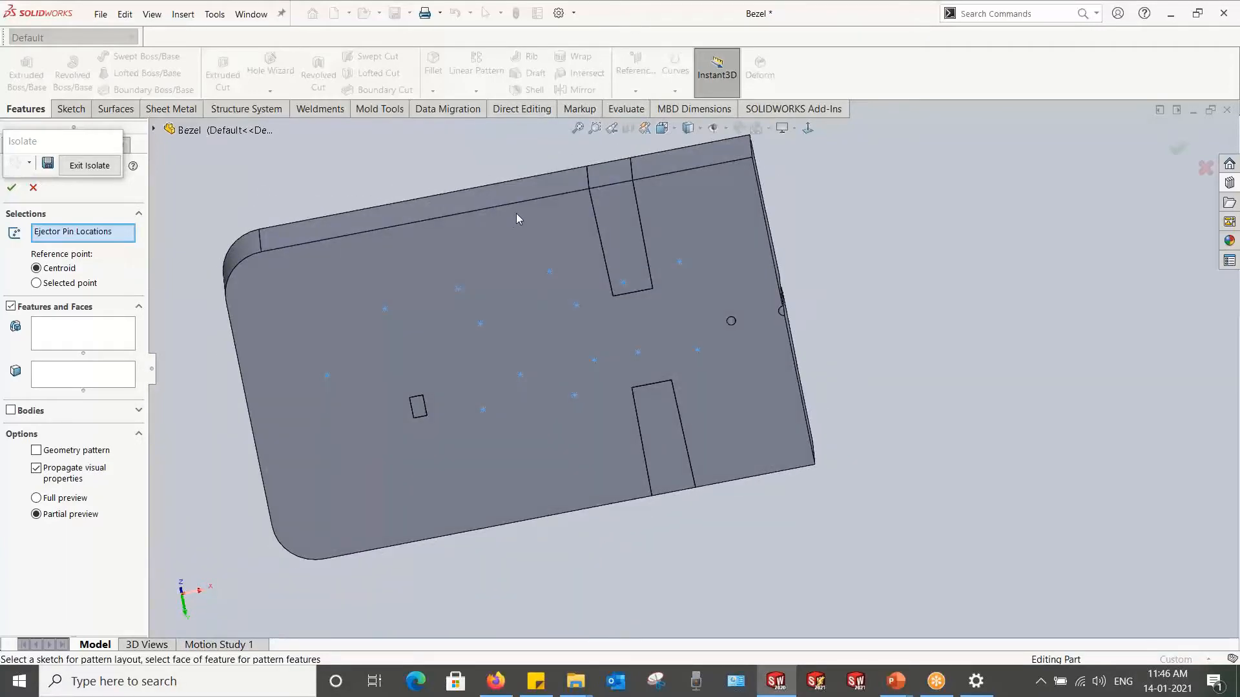
left_click_drag(54, 146, 69, 71)
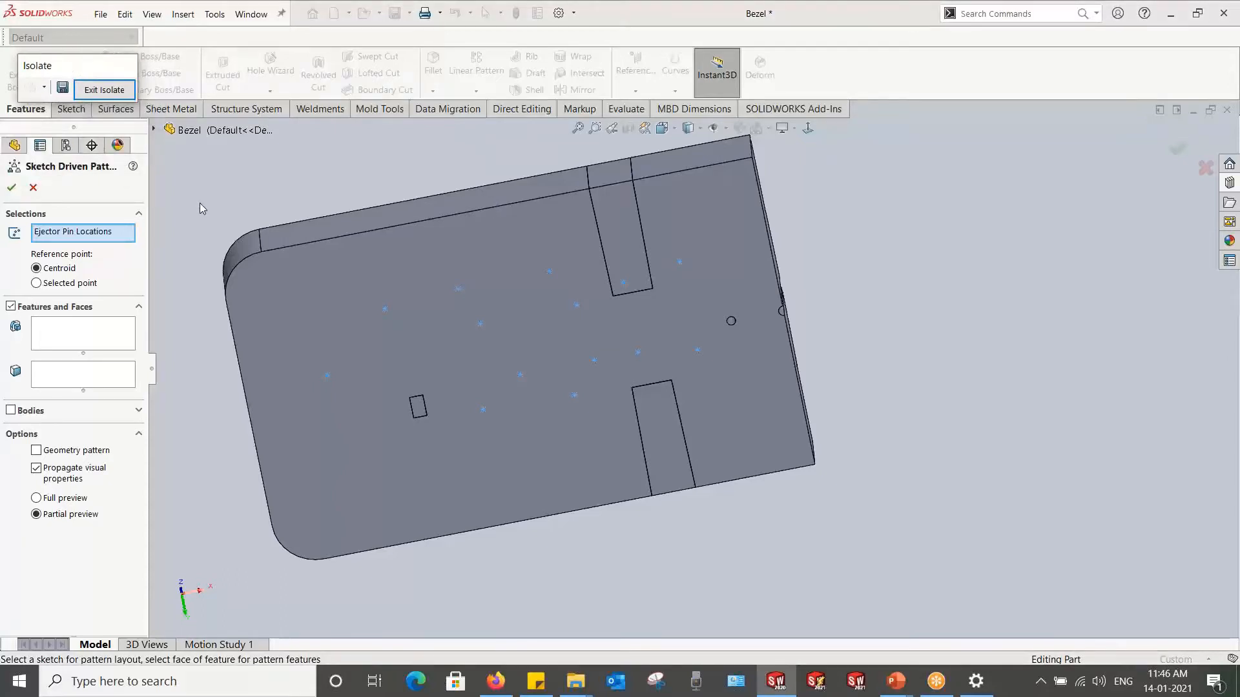
left_click(95, 330)
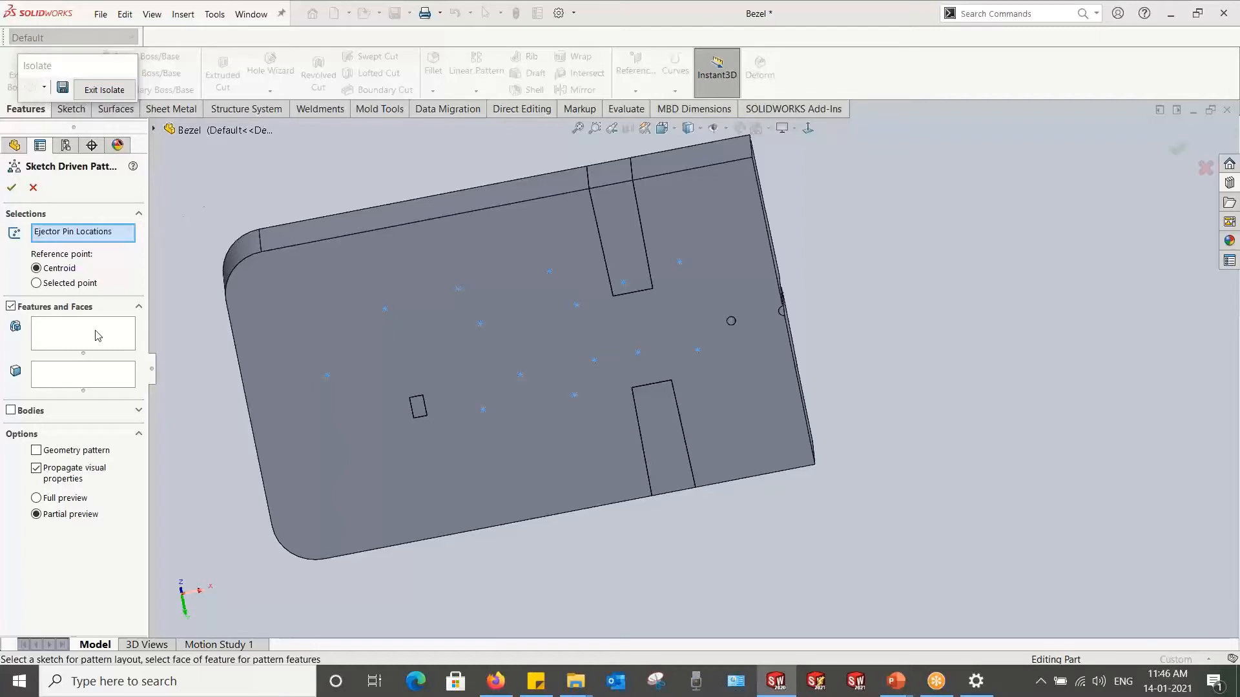
left_click(97, 331)
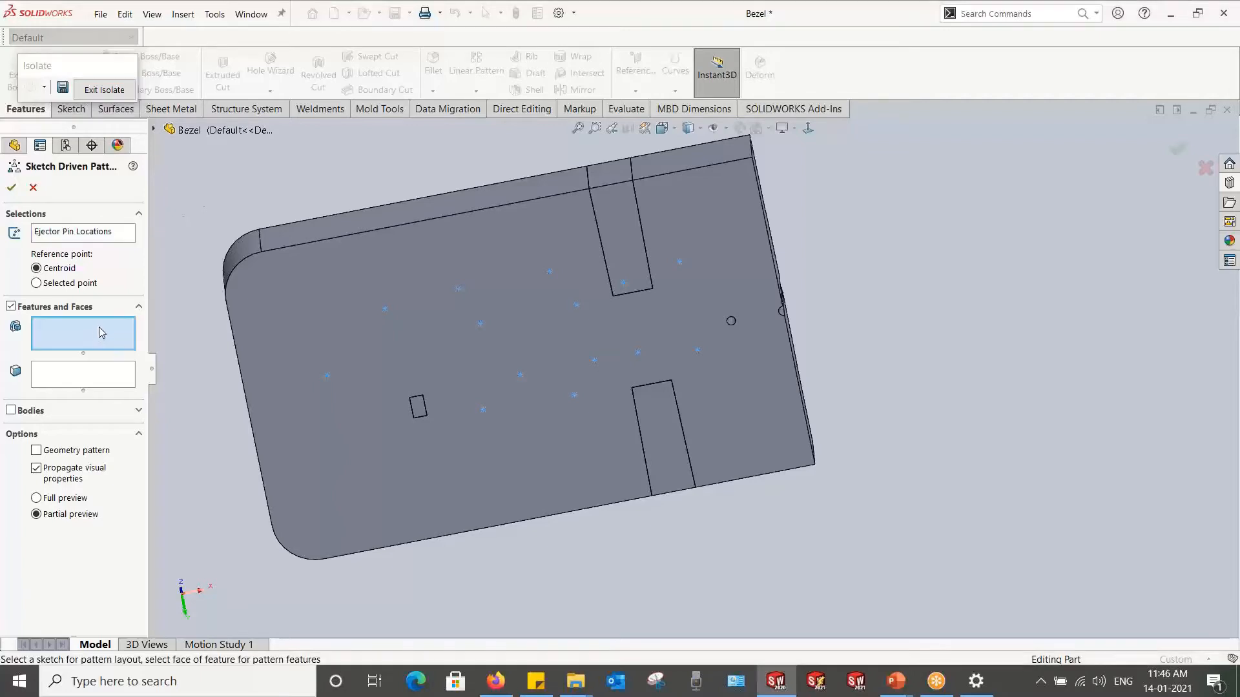
left_click(154, 130)
scroll(202, 537, "down", 3)
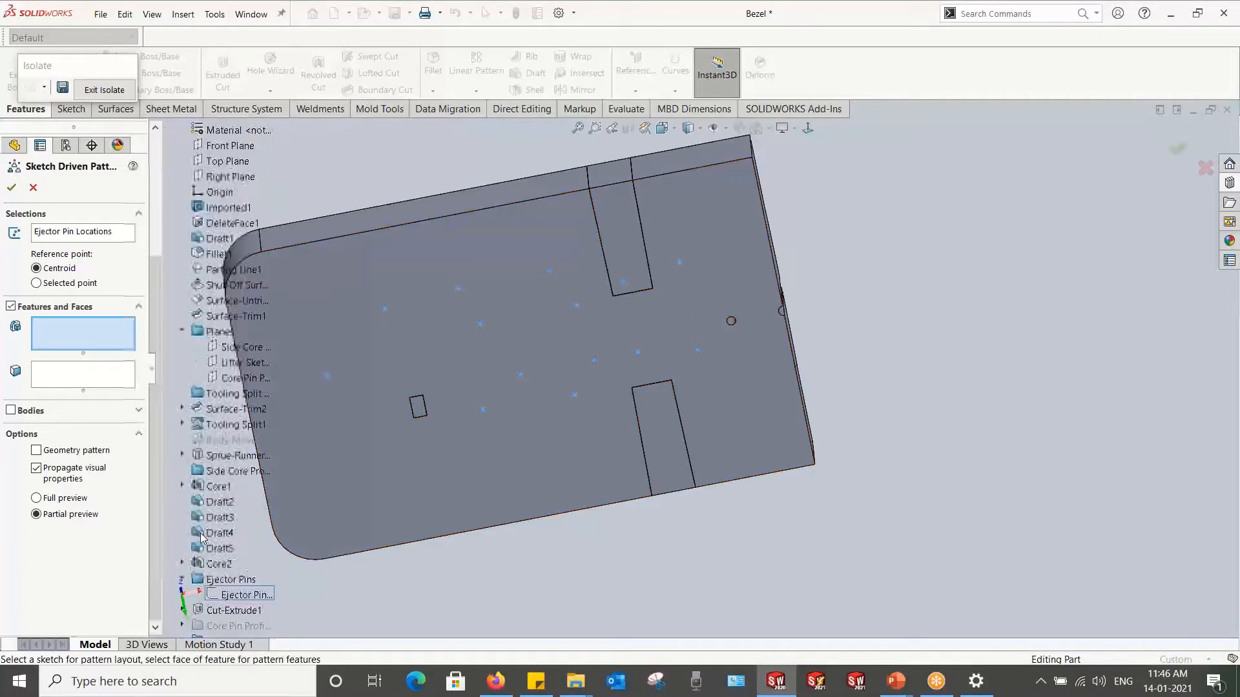
left_click(212, 610)
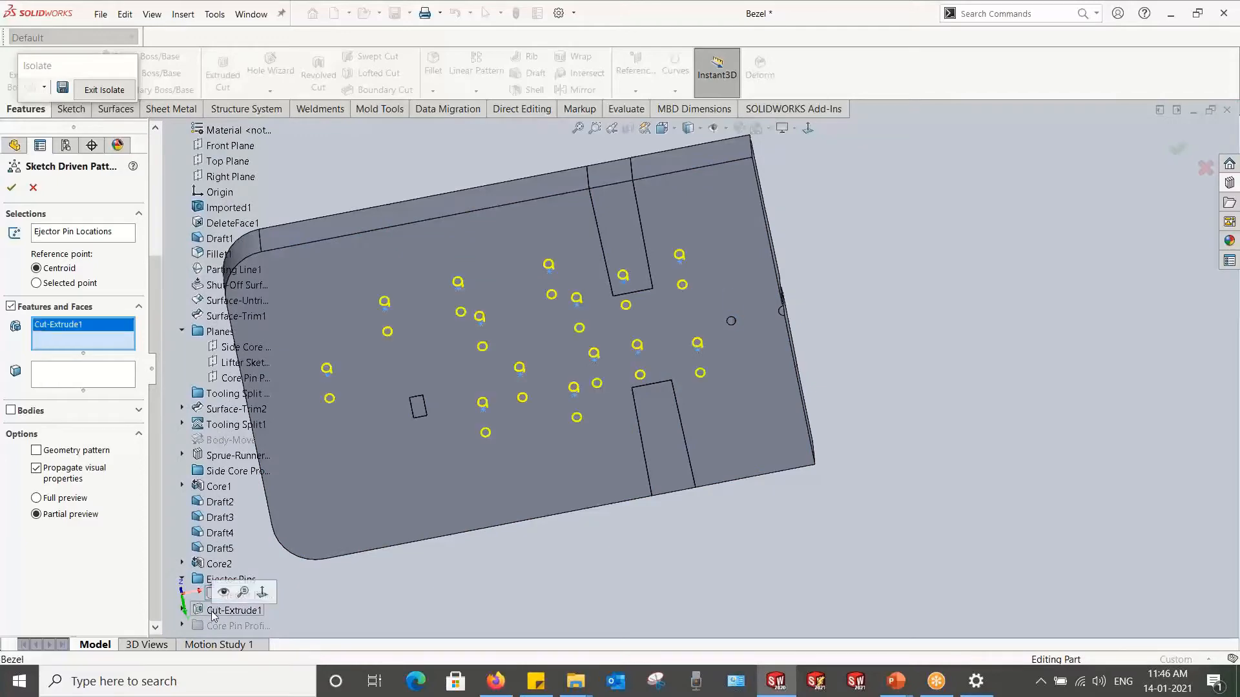
middle_click_drag(327, 363, 367, 602)
scroll(595, 364, "down", 3)
middle_click_drag(789, 331, 752, 390)
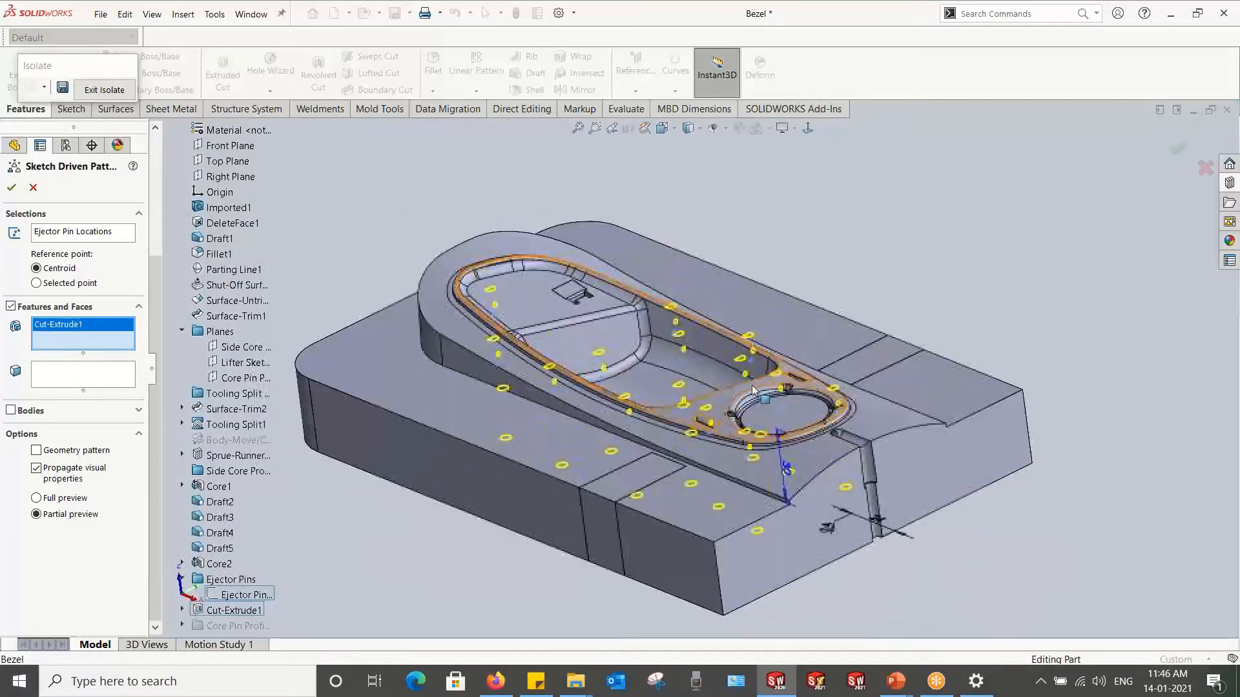
left_click(11, 188)
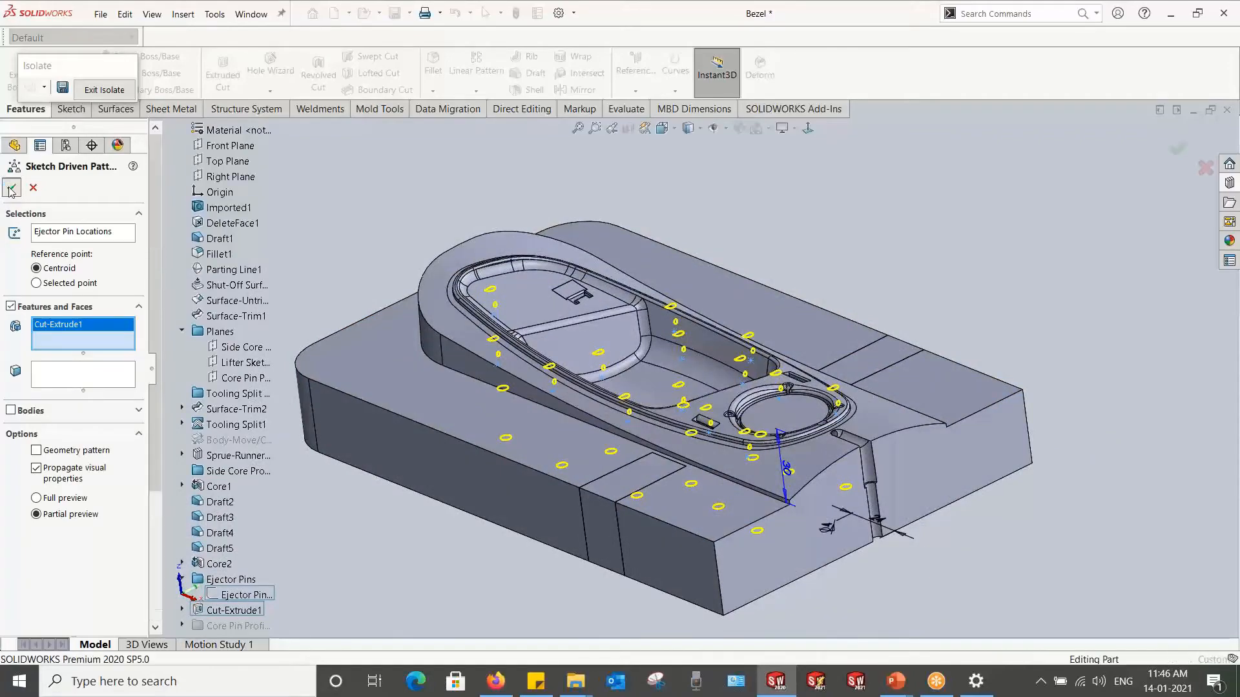
Step: Examine the patterned ejector pin holes across the core block from above and at an angle
scroll(603, 327, "down", 5)
middle_click_drag(606, 331, 710, 432)
scroll(677, 509, "up", 3)
scroll(711, 432, "up", 3)
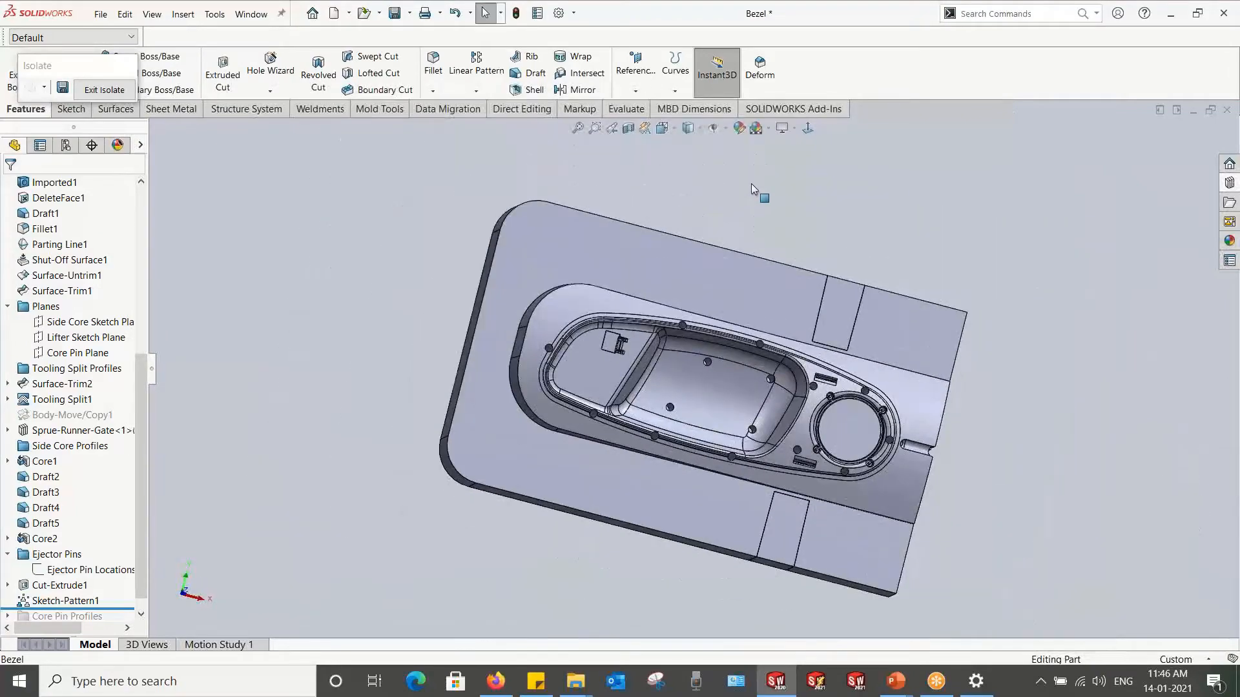
left_click(807, 129)
scroll(700, 381, "down", 3)
middle_click_drag(733, 374, 847, 444)
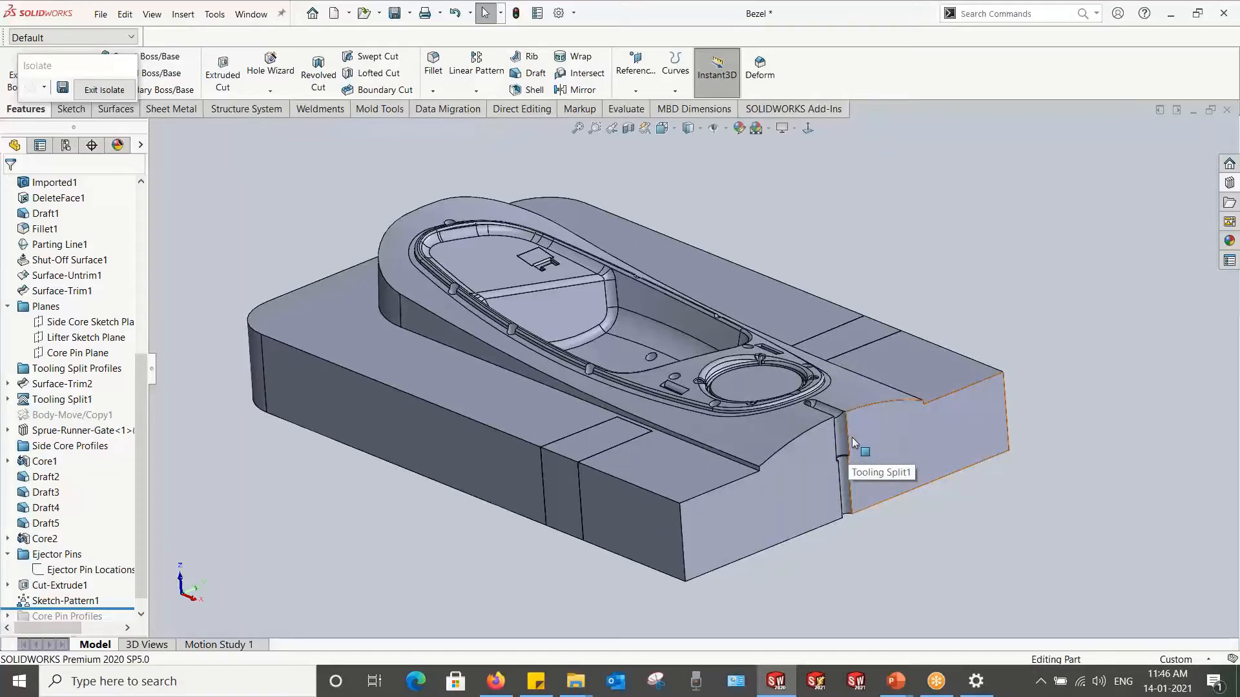
Step: Examine closely the small round bosses and neighbouring ejector pin holes around the circular opening of the core block
scroll(703, 378, "down", 6)
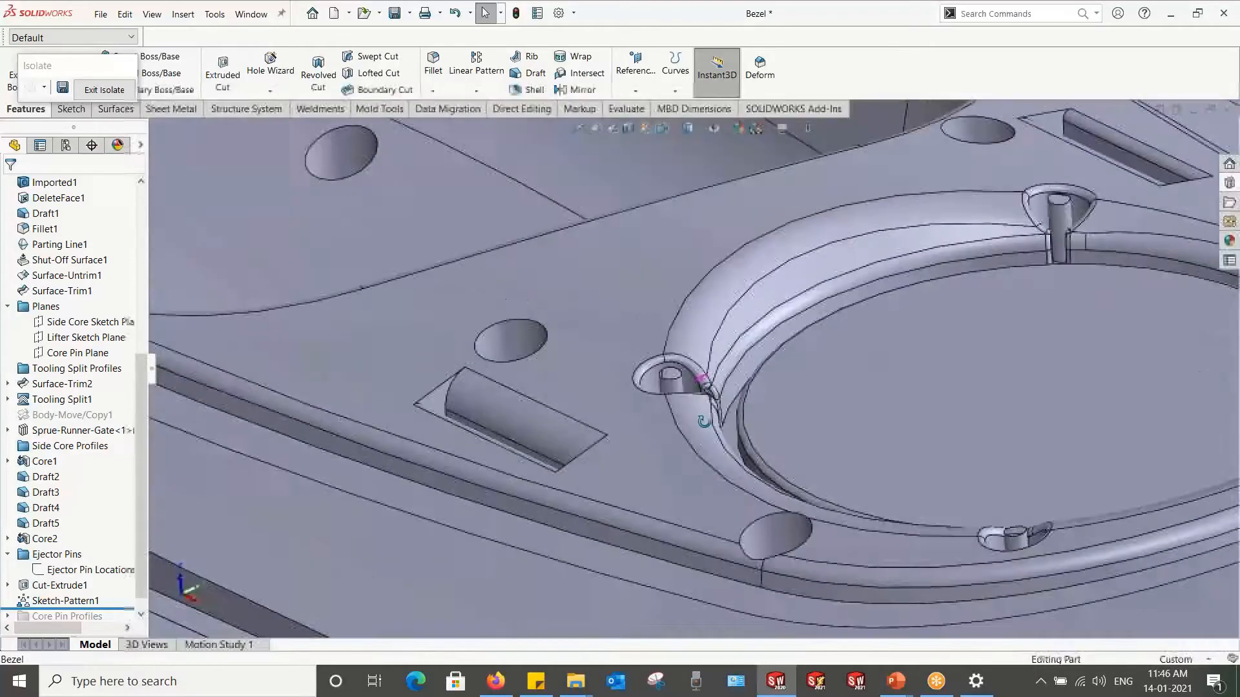
middle_click_drag(701, 379, 717, 548)
scroll(677, 399, "down", 4)
middle_click_drag(675, 401, 665, 367)
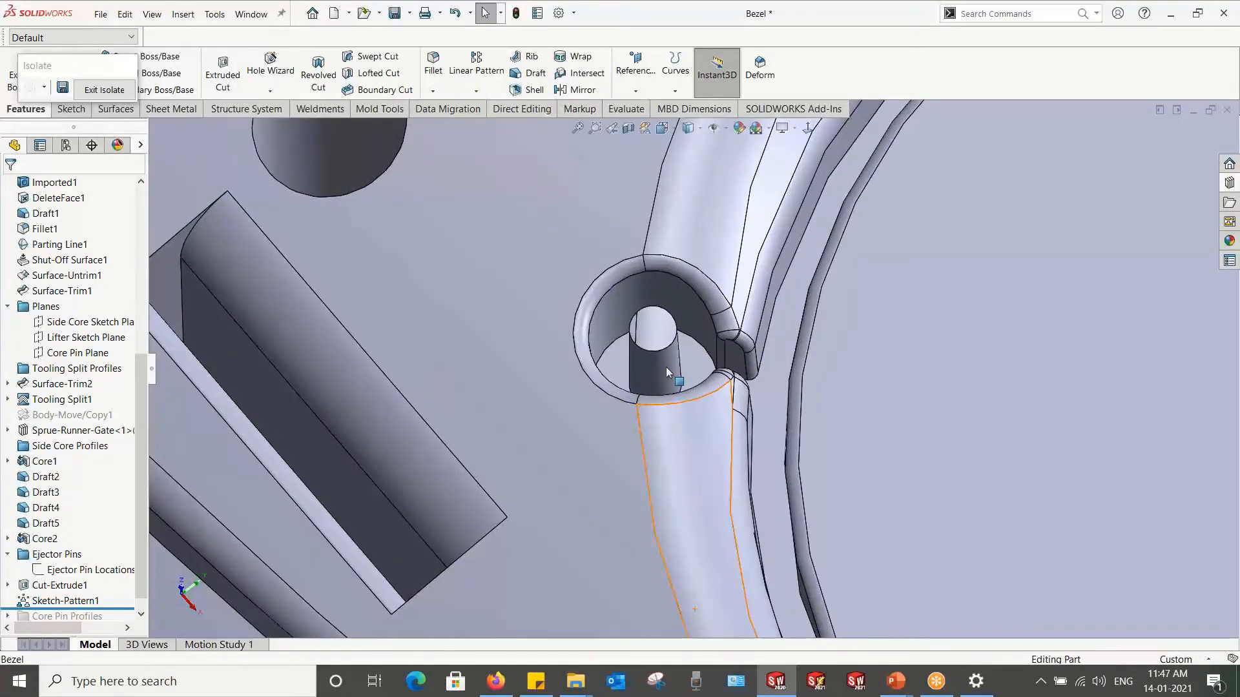
scroll(665, 367, "up", 10)
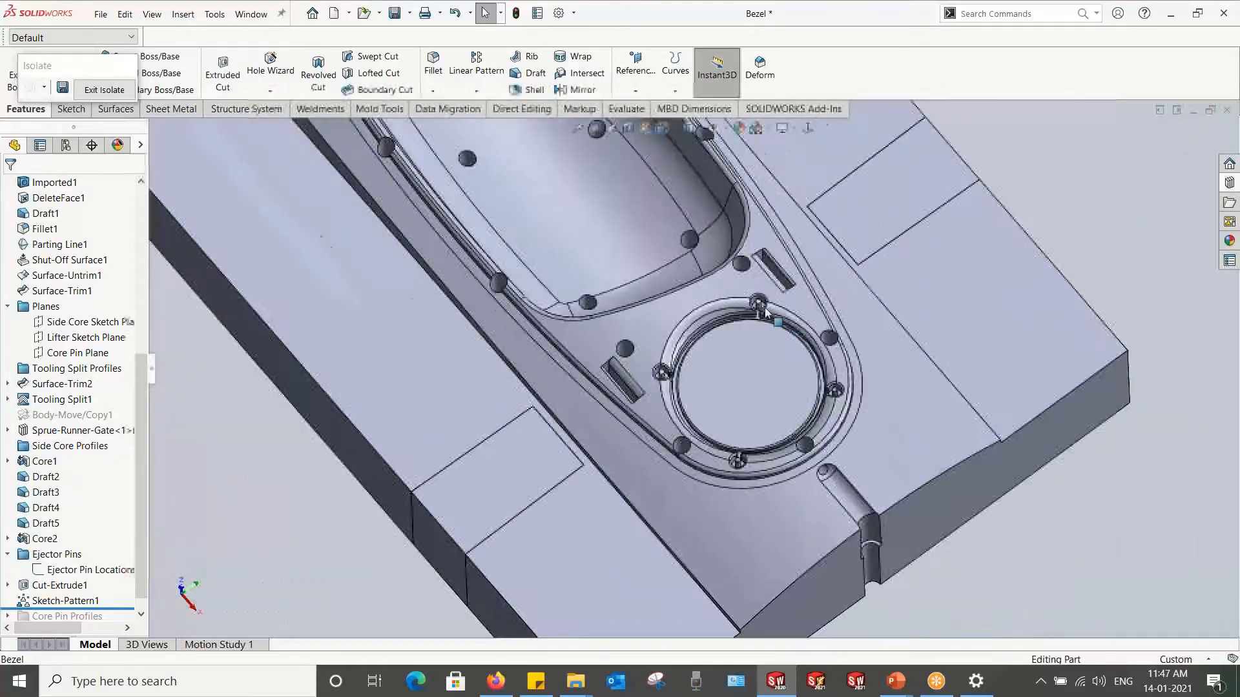
scroll(769, 316, "down", 5)
scroll(724, 370, "up", 5)
middle_click_drag(724, 370, 569, 382)
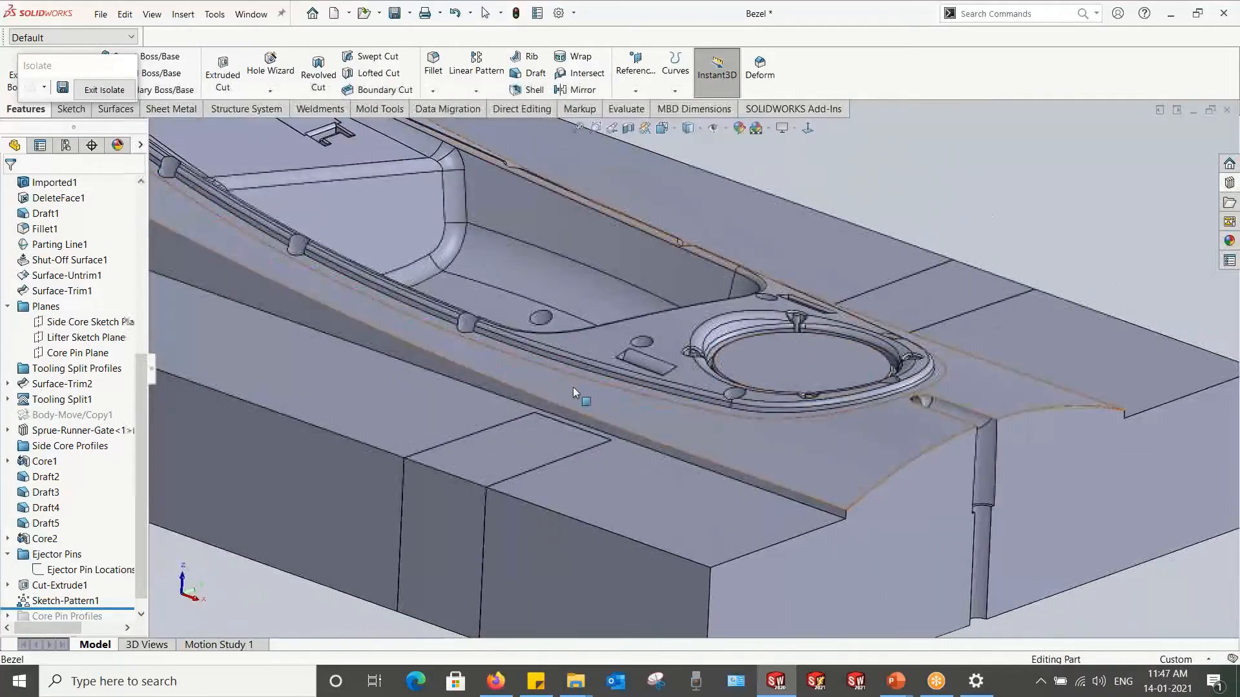
scroll(568, 382, "up", 3)
scroll(36, 582, "down", 1)
Step: Roll the feature history forward past the Core Pin Profiles folder and expand the folder's sketches
left_click_drag(125, 594, 118, 607)
left_click(8, 539)
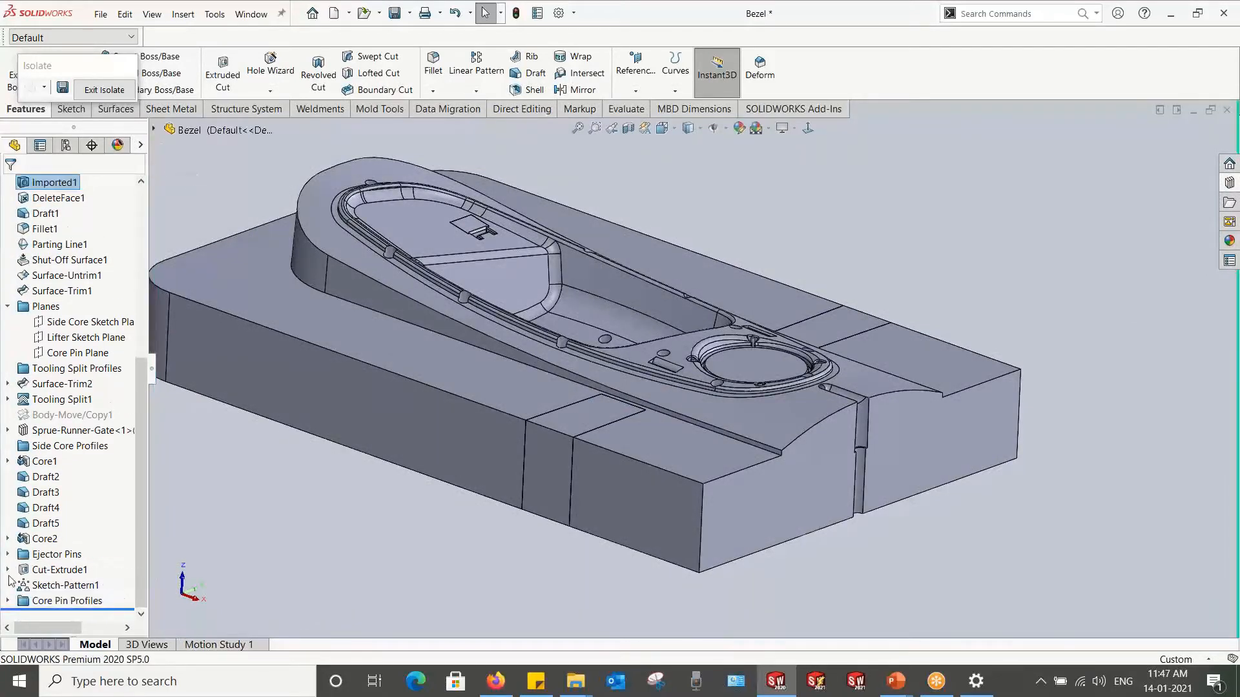
left_click(8, 601)
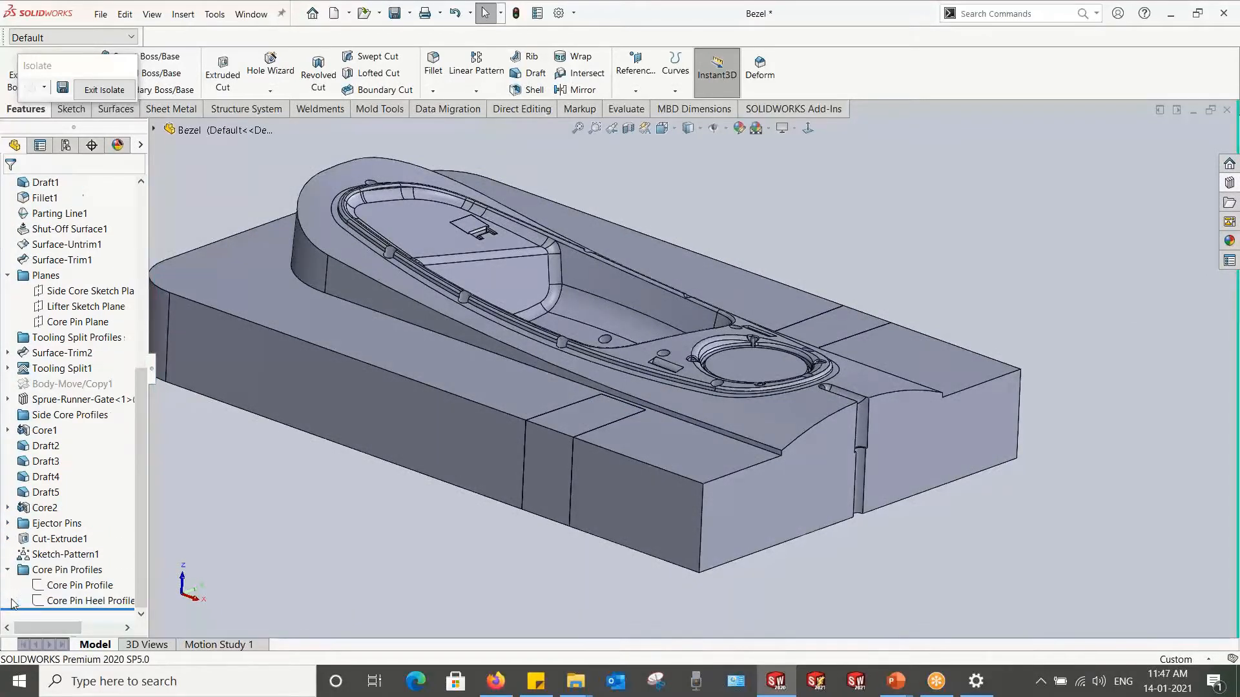
Step: Examine the circles of the Core Pin Profile sketch and the flat-sided outlines of the Core Pin Heel Profile sketch beneath the core block
left_click(52, 585)
mouse_move(671, 599)
middle_mouse_down()
mouse_move(633, 550)
mouse_move(606, 476)
mouse_move(605, 576)
middle_mouse_up()
left_click(88, 602)
scroll(605, 576, "up", 1)
left_click(605, 576)
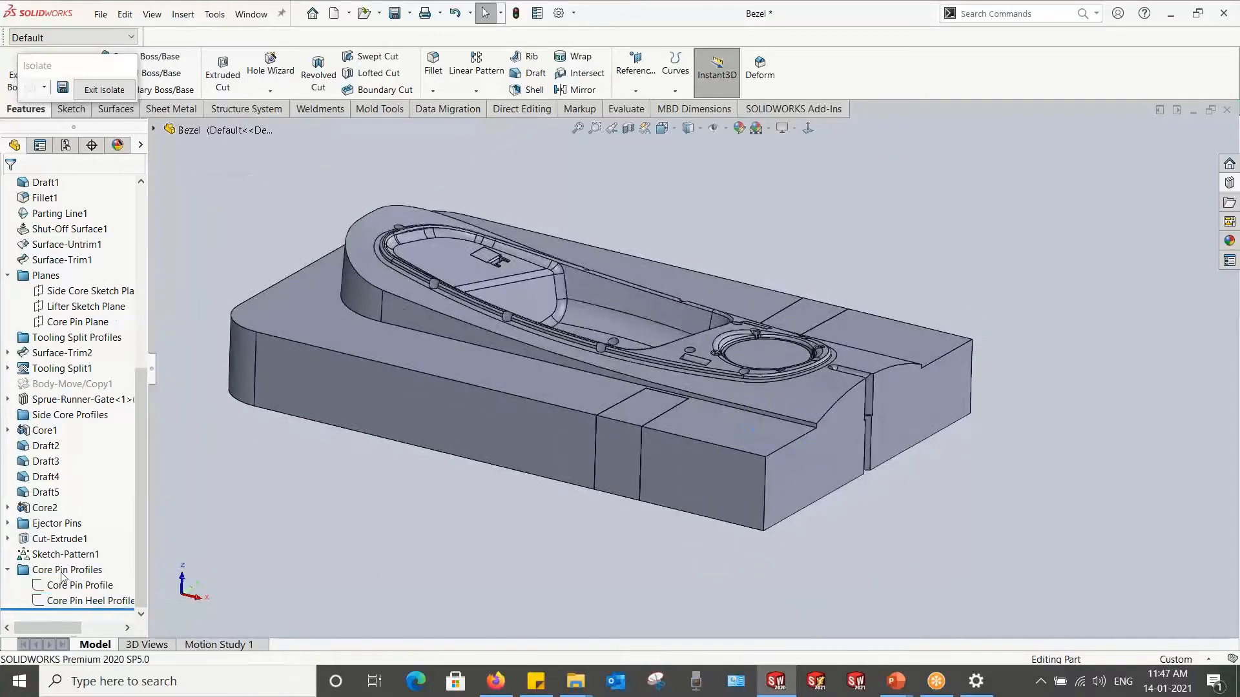
left_click(60, 586)
middle_click_drag(547, 510, 671, 249)
scroll(850, 310, "down", 7)
scroll(560, 398, "down", 4)
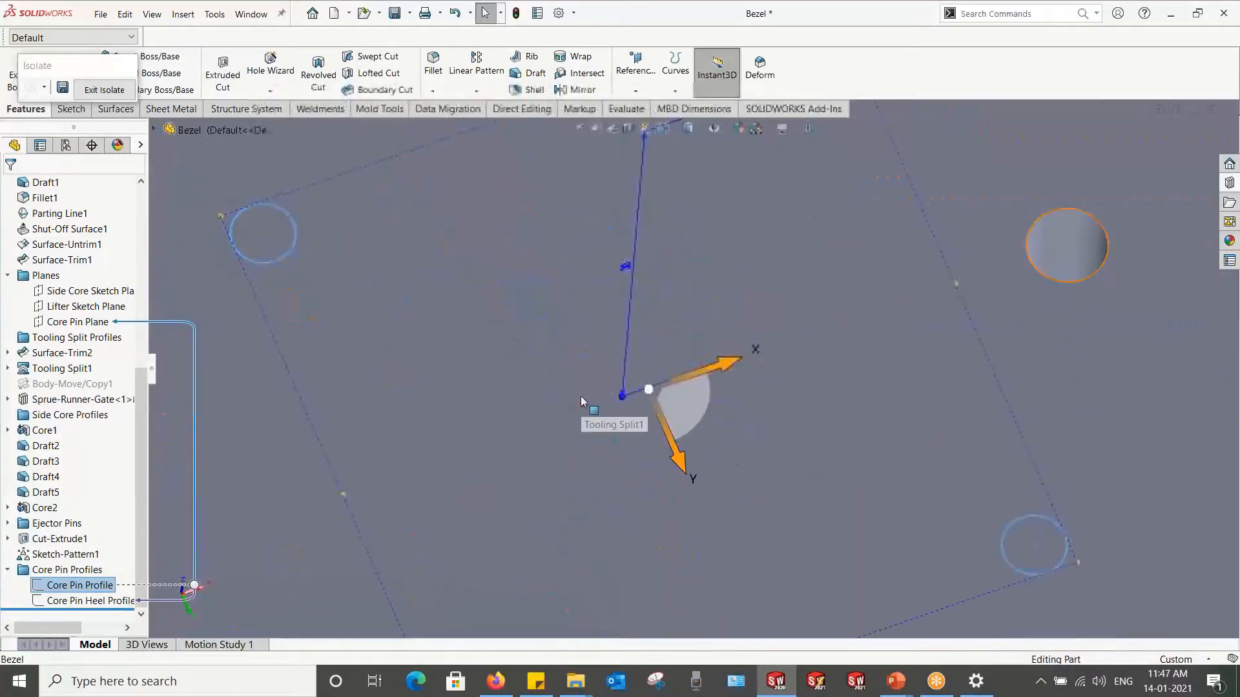
scroll(579, 402, "up", 3)
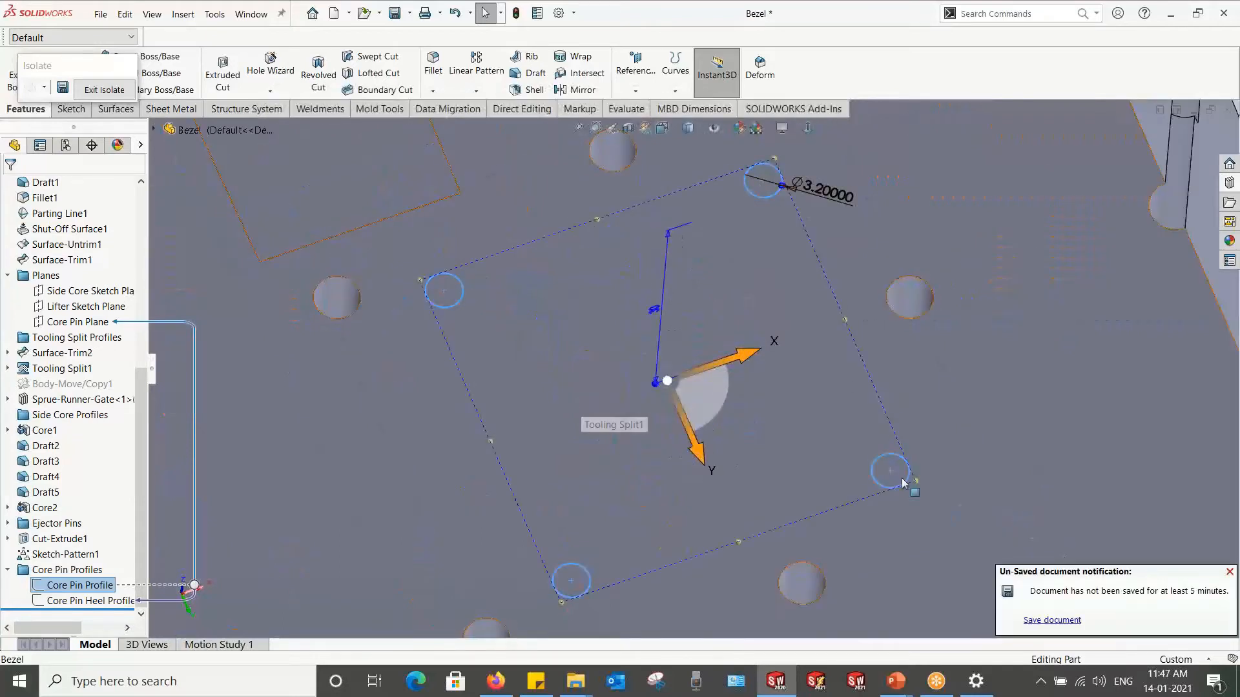
left_click(61, 602)
scroll(583, 470, "up", 2)
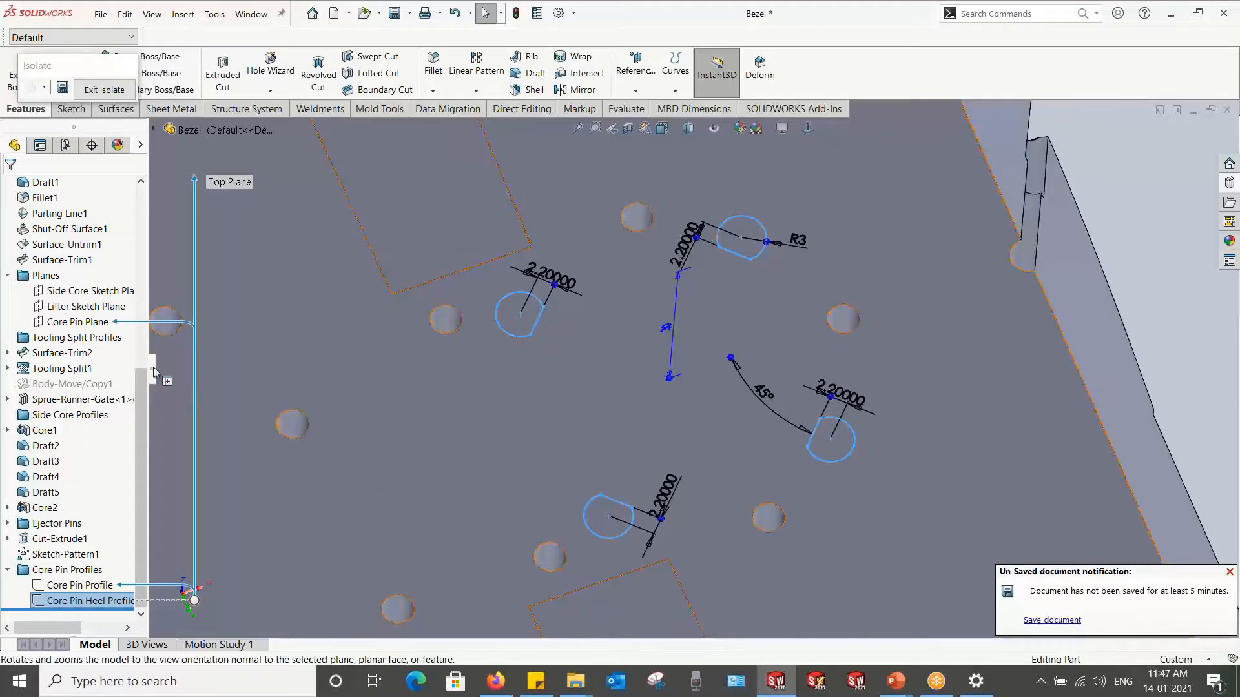
left_click_drag(149, 372, 177, 373)
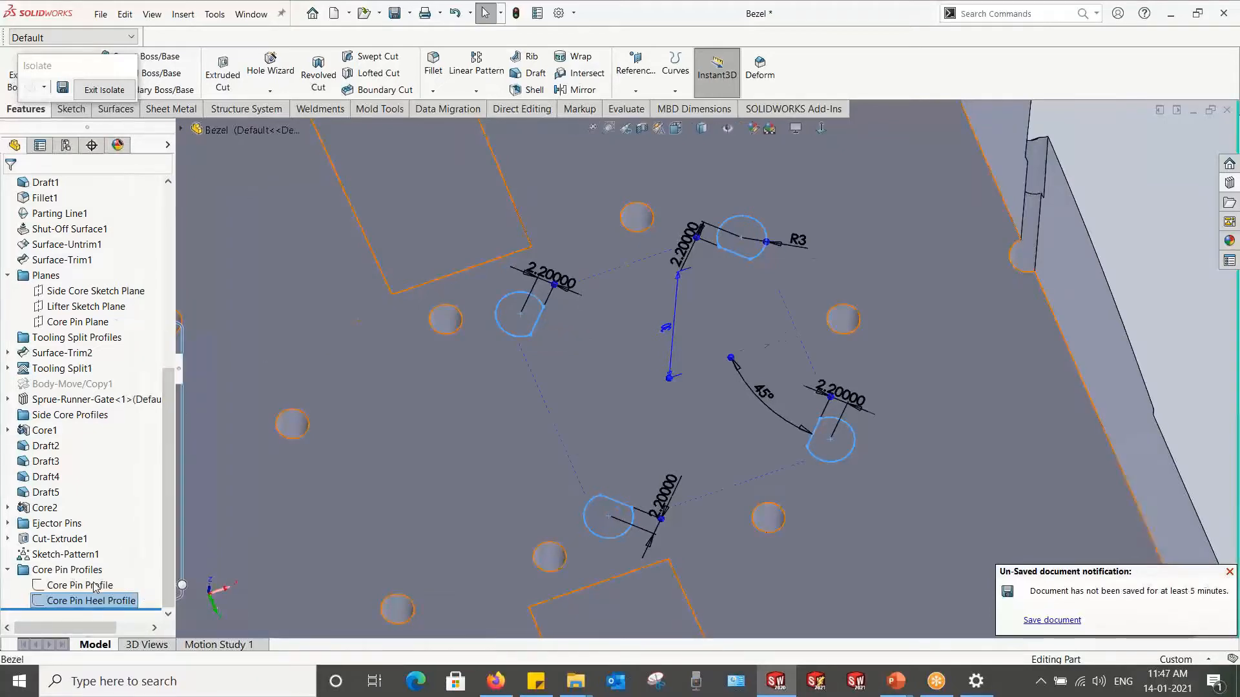
Step: Extract the four core pins from the main core block with the Core tool, using the Core Pin Profile sketch
left_click(92, 585)
mouse_move(684, 400)
middle_mouse_down()
mouse_move(691, 377)
mouse_move(680, 495)
mouse_move(649, 490)
middle_mouse_up()
scroll(727, 208, "up", 3)
scroll(730, 207, "down", 3)
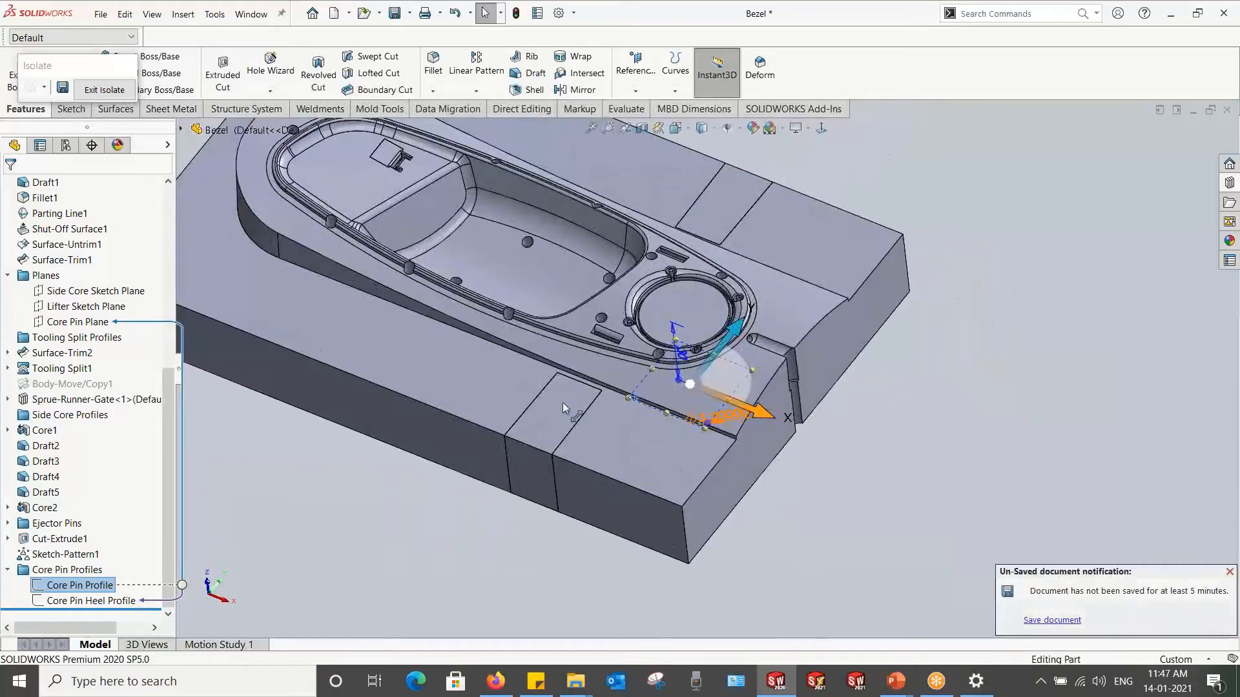
scroll(626, 226, "up", 2)
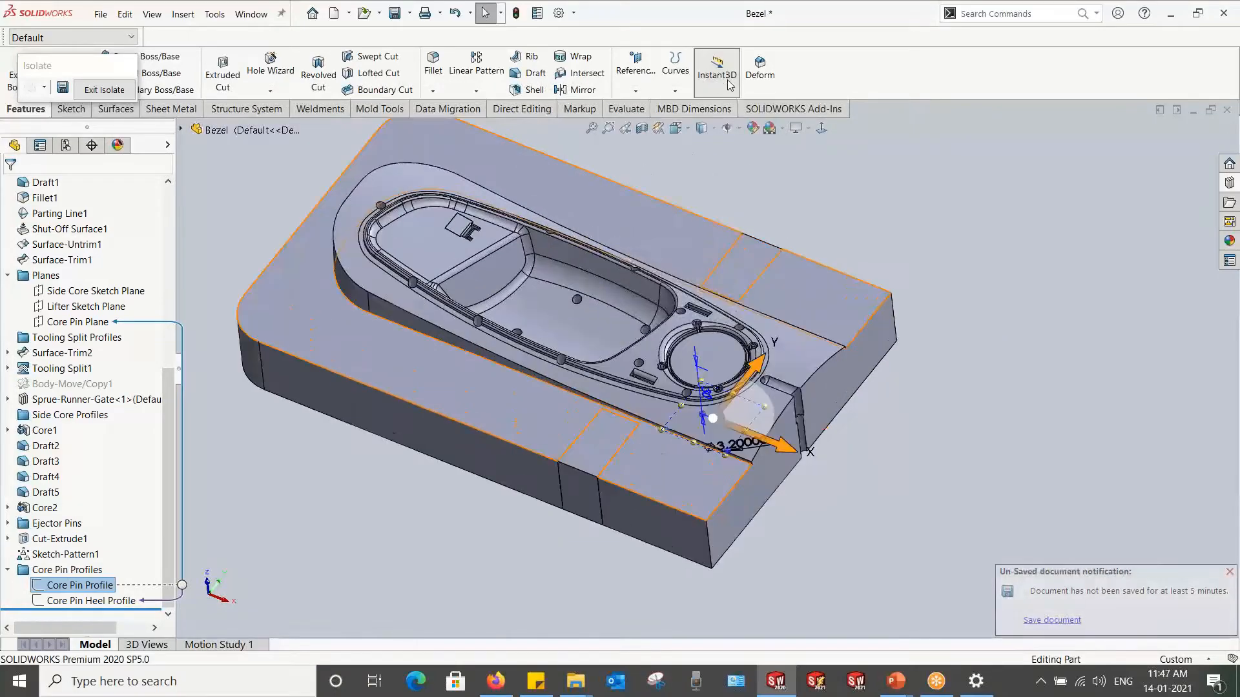
left_click(379, 108)
left_click(601, 65)
scroll(719, 226, "down", 4)
middle_click_drag(719, 226, 723, 250)
scroll(723, 251, "up", 2)
scroll(791, 440, "down", 2)
left_click(121, 411)
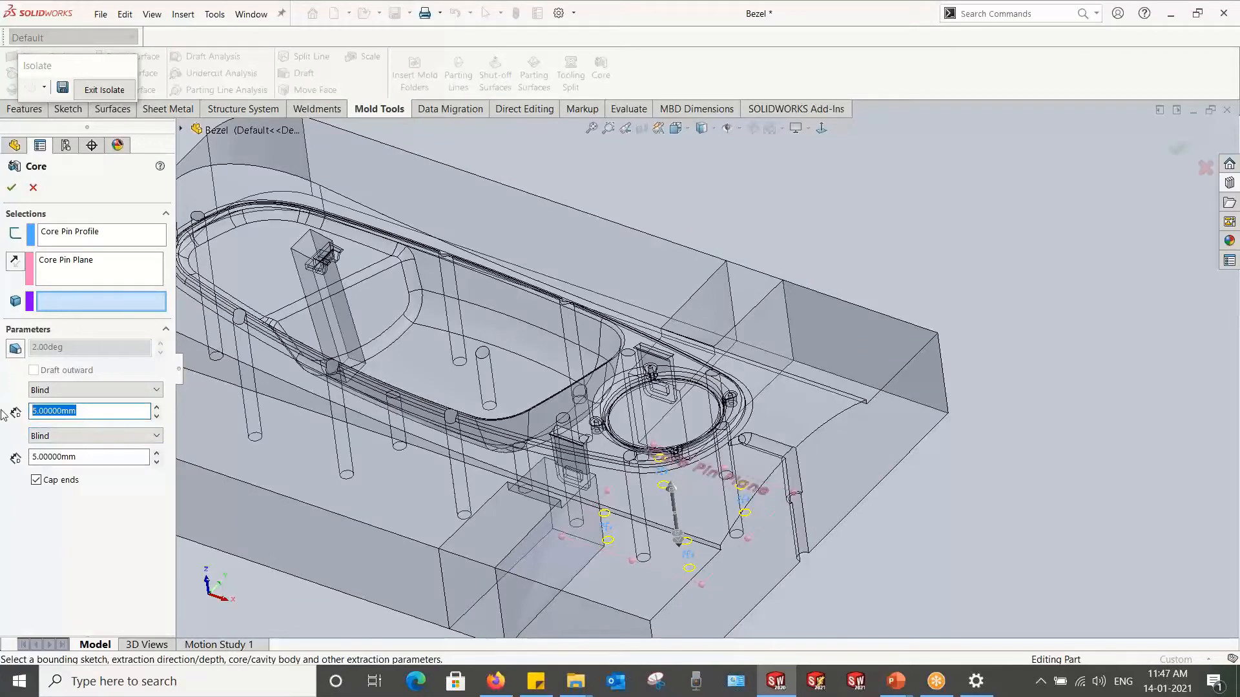
type("0")
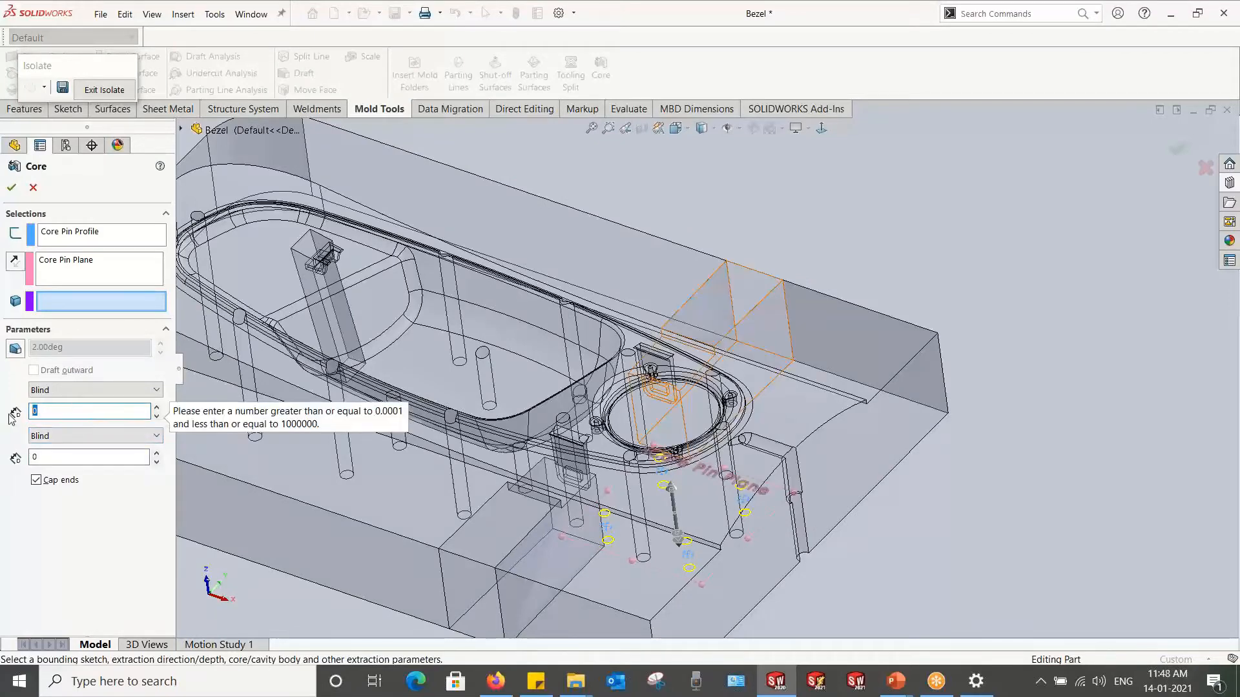
left_click(495, 205)
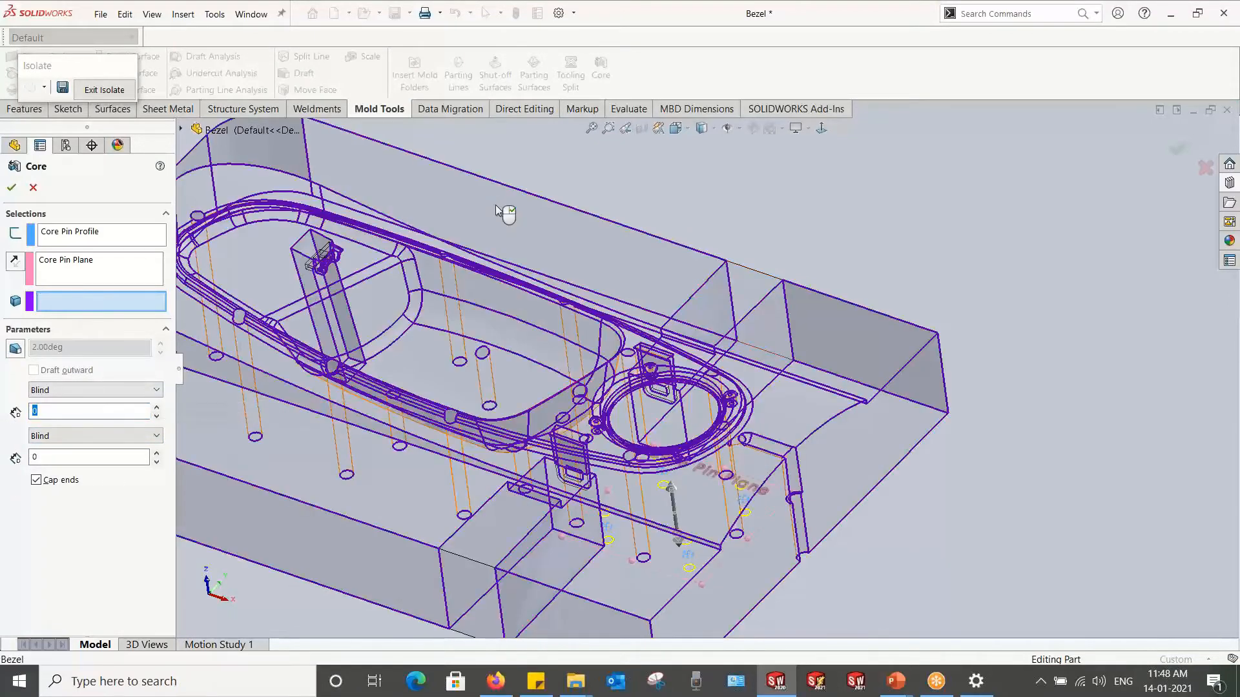
left_click(120, 390)
left_click(58, 412)
scroll(654, 501, "up", 3)
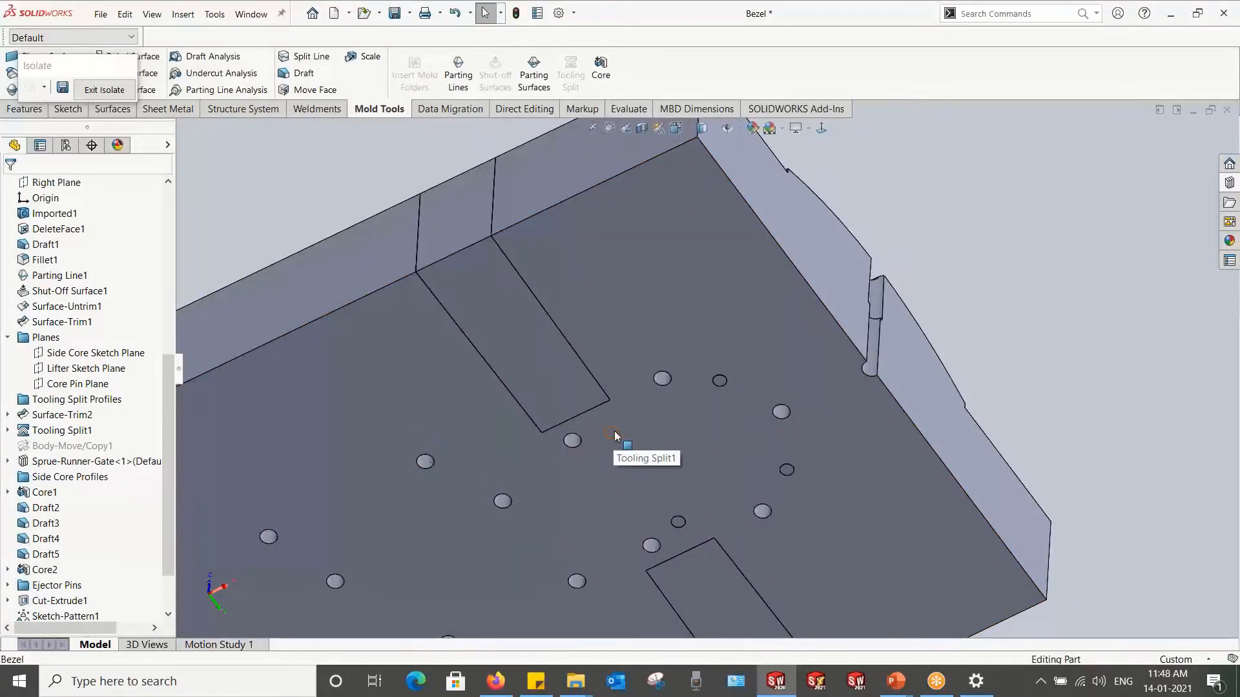
Step: Review the lifter core and the four core pin bodies, Core3[2] to Core3[5], in the core bodies folder
scroll(37, 321, "up", 7)
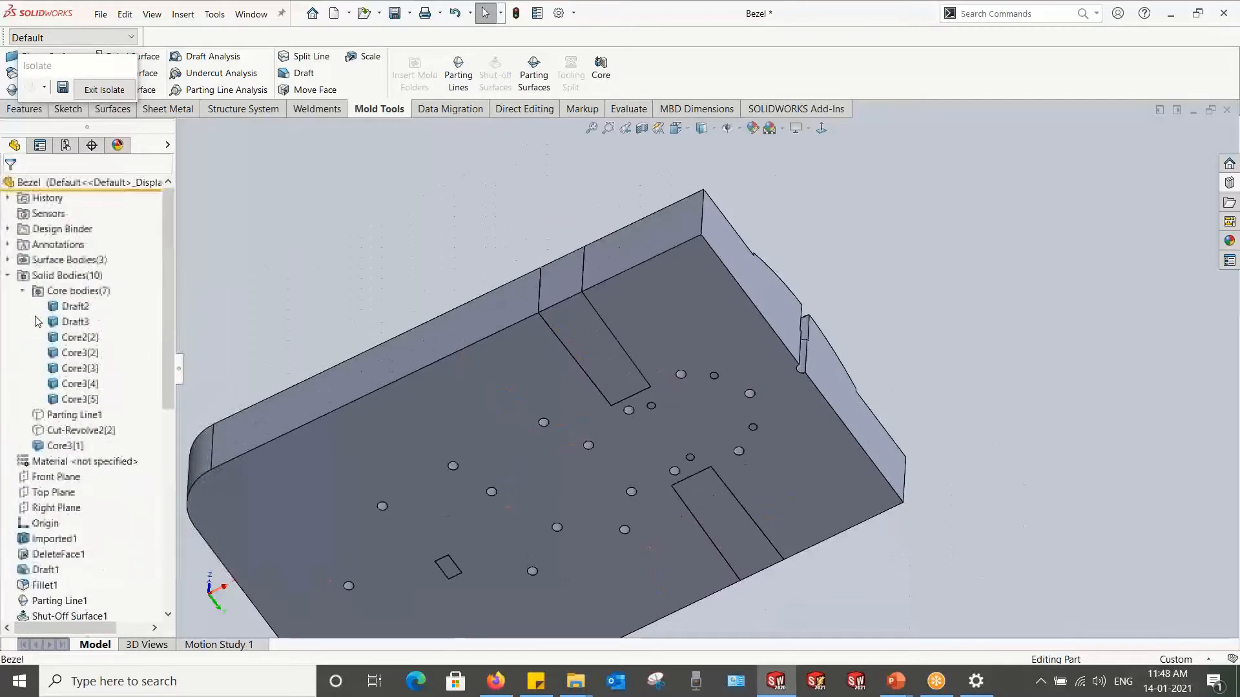
left_click(68, 339)
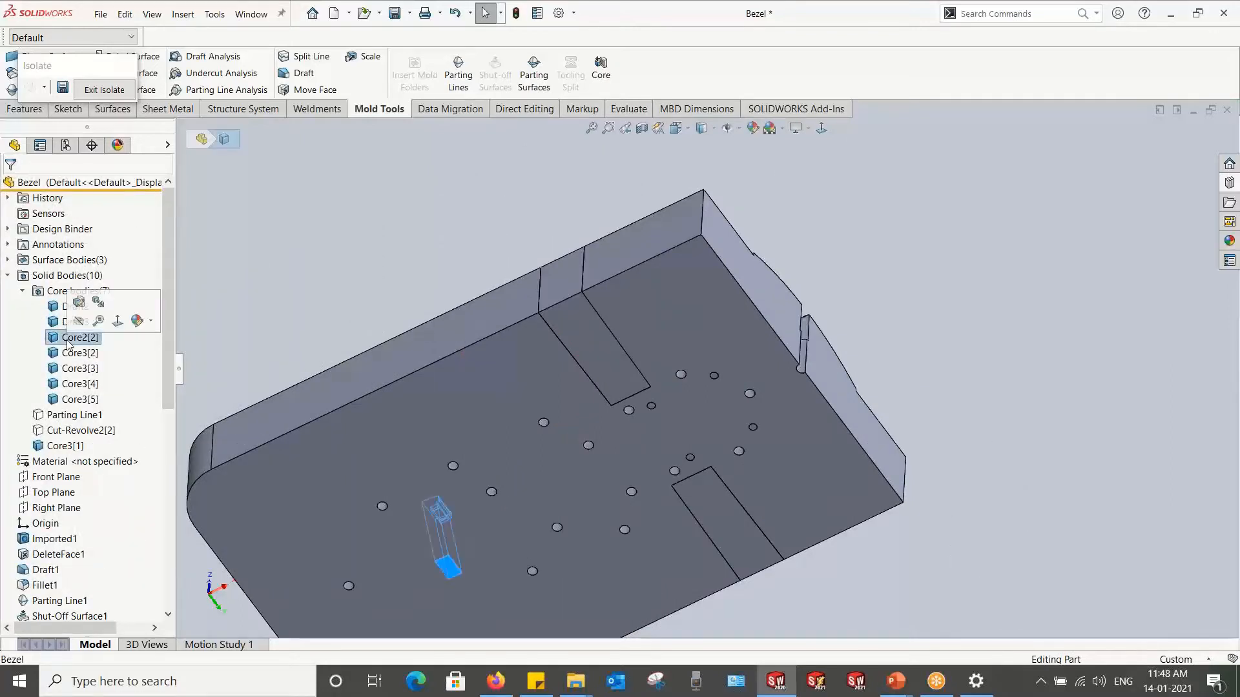
left_click(71, 353)
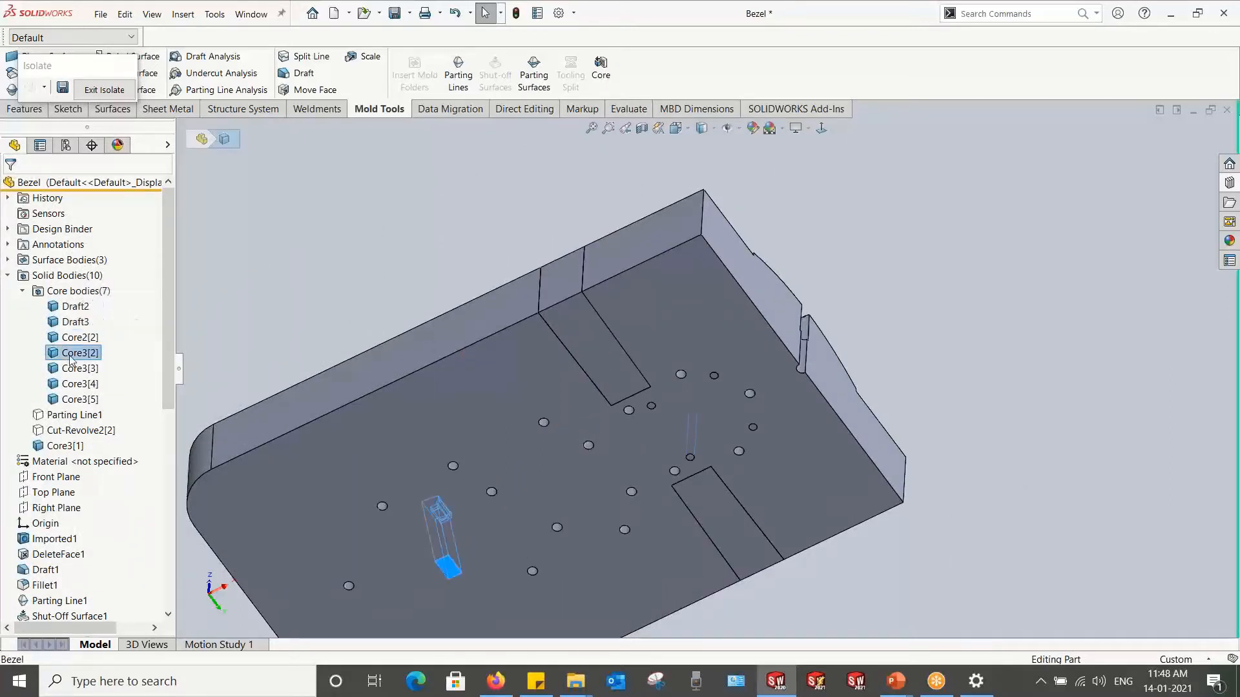
left_click(72, 368, "ctrl")
left_click(74, 385, "ctrl")
left_click(74, 399, "ctrl")
scroll(412, 374, "up", 3)
left_click(401, 313)
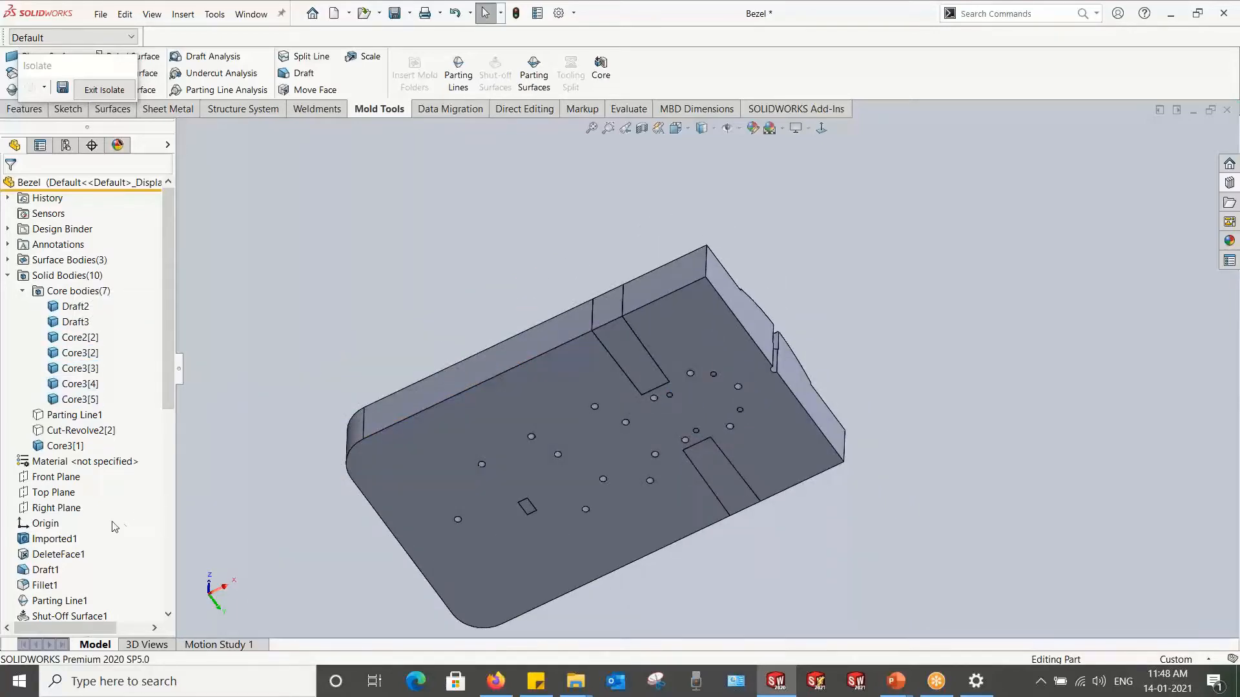
Step: Start a Core extraction of the pin heels from the main core block, using the Core Pin Heel Profile sketch
scroll(119, 529, "down", 8)
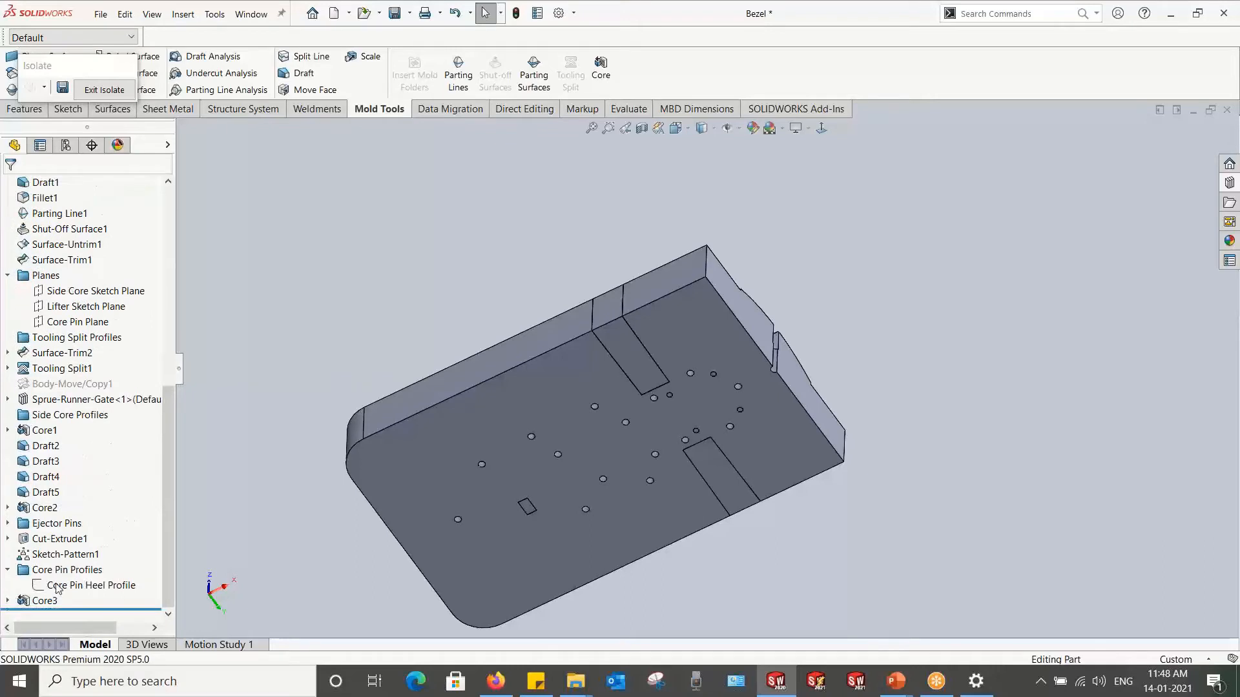
left_click(57, 587)
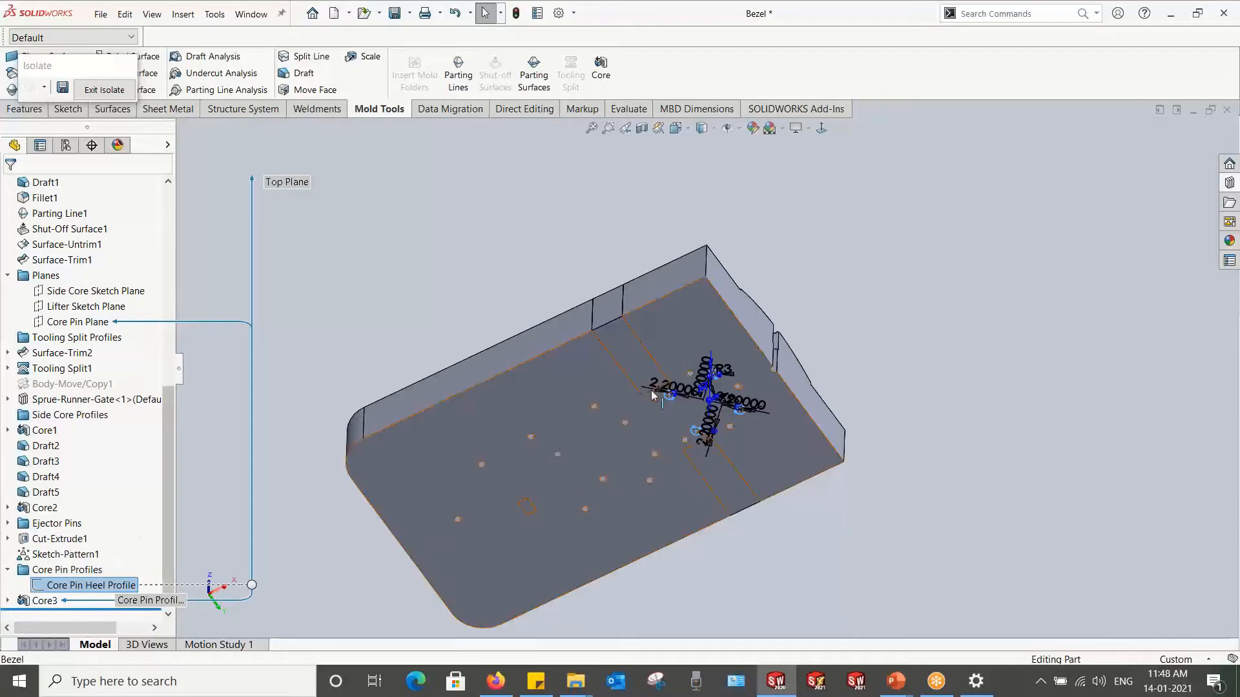
scroll(721, 421, "down", 3)
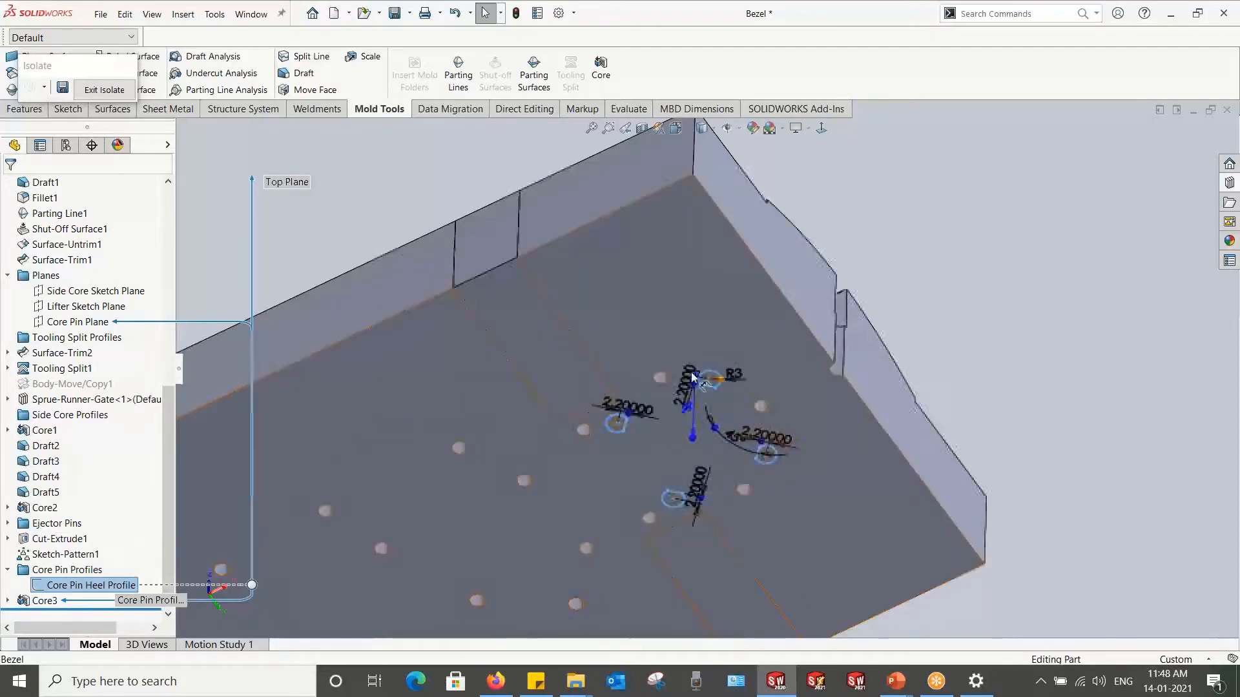
scroll(723, 394, "down", 3)
scroll(729, 397, "up", 5)
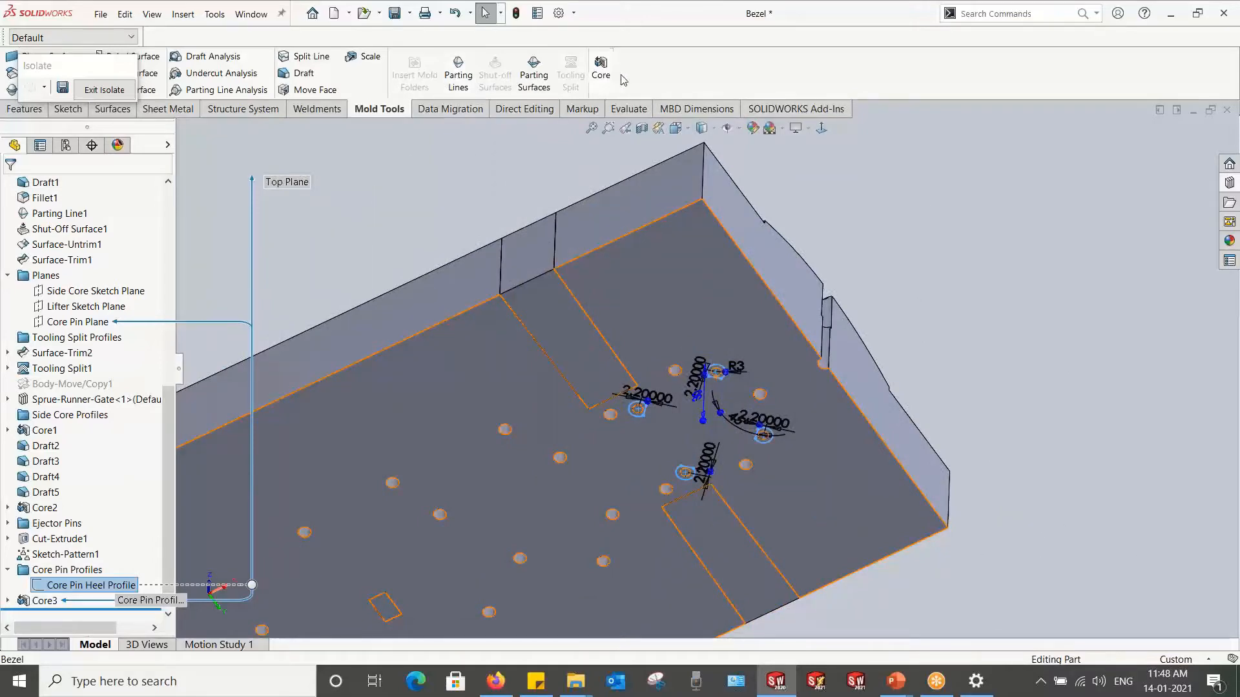
left_click(602, 67)
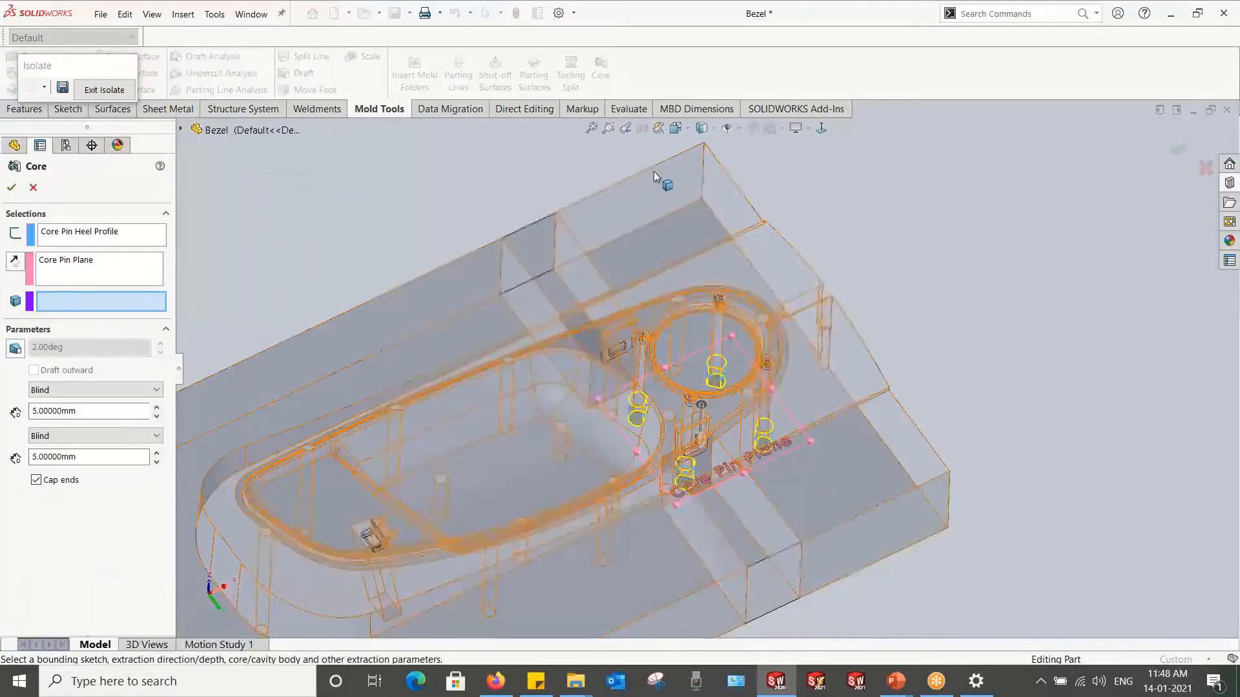
left_click(689, 225)
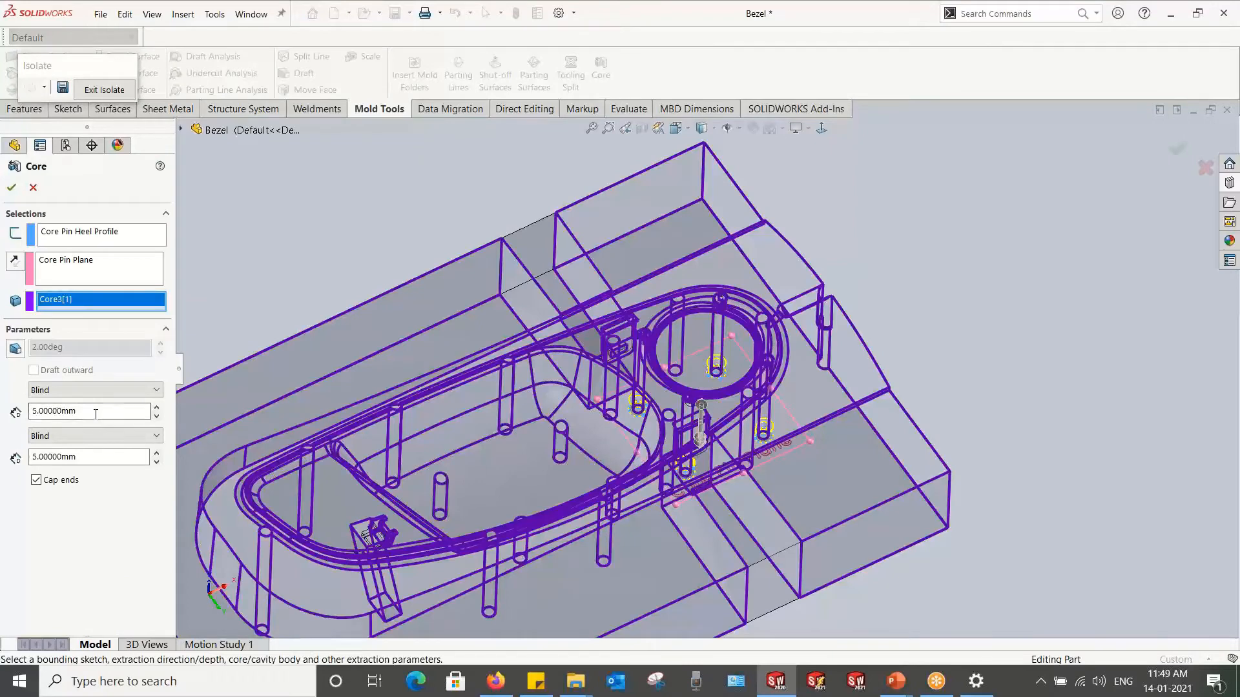
Step: Set the heel extraction depths to 3 mm in the first direction and 0 mm in the second, and complete the cores
left_click_drag(97, 459, 1, 462)
type("0")
key("Tab")
middle_click_drag(656, 540, 503, 392)
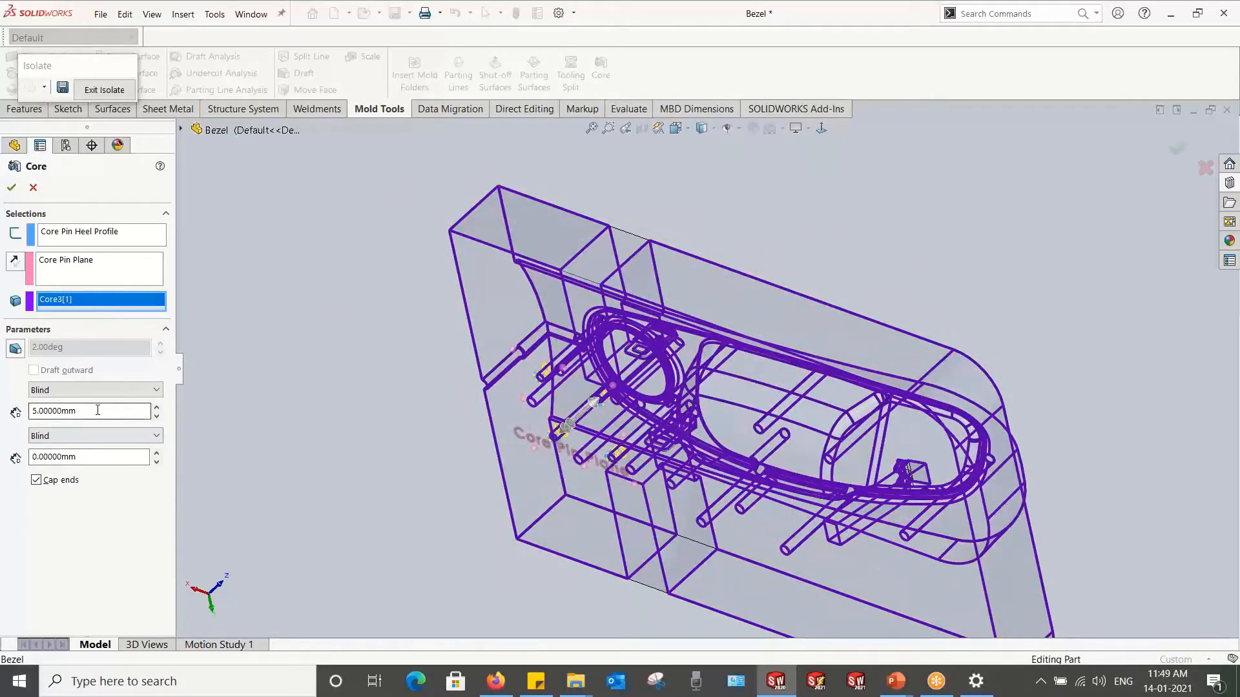
type("3")
key("Tab")
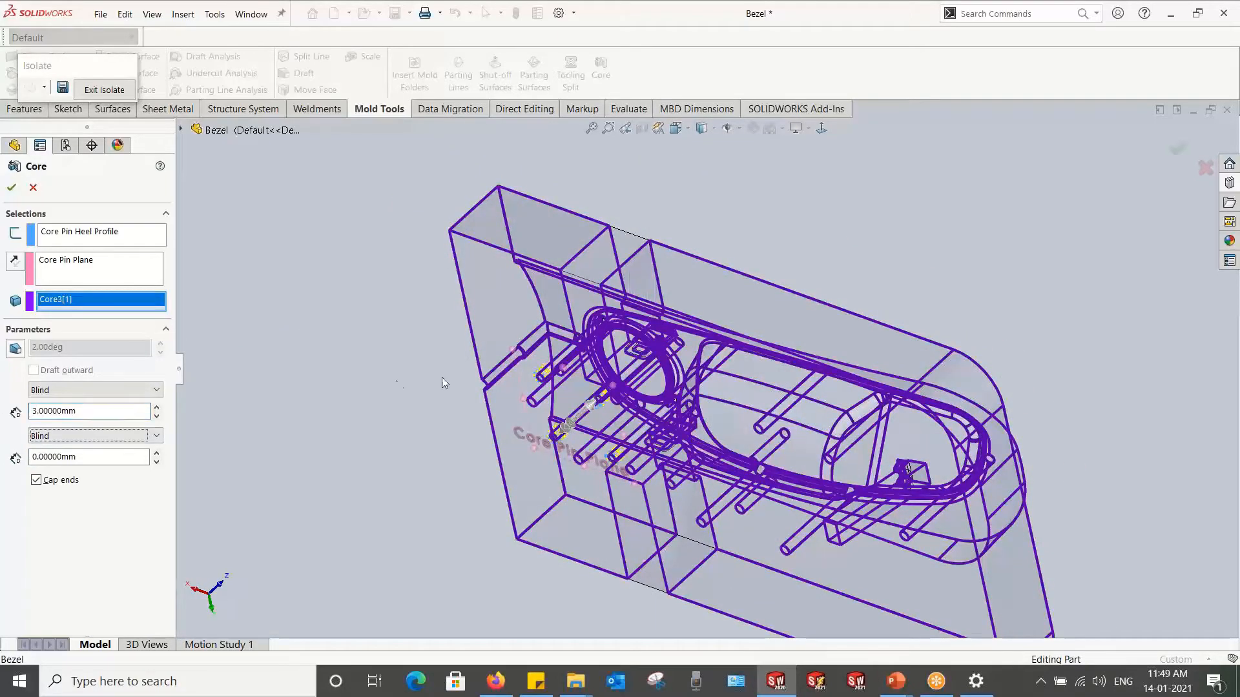
middle_click_drag(555, 427, 620, 439)
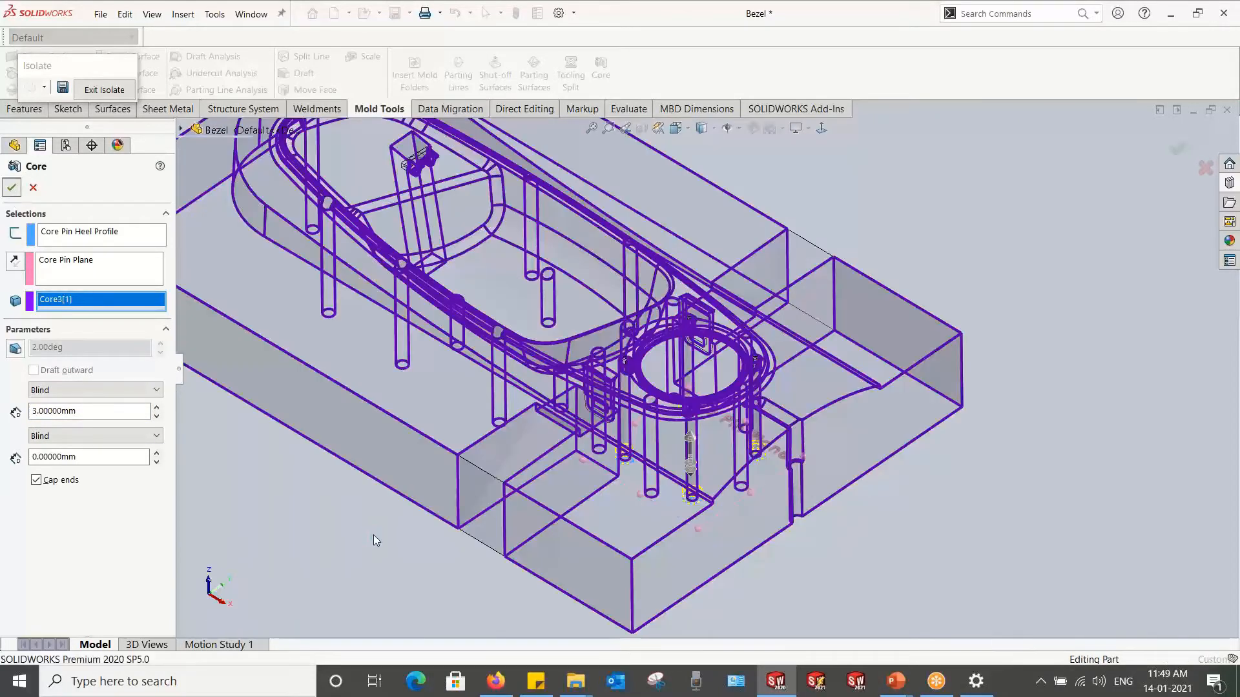
Step: Hide the main core block body Core4[1] and inspect the core pins with their heels beside the side cores and lifter
scroll(683, 361, "up", 1)
scroll(683, 362, "down", 4)
scroll(701, 378, "up", 4)
scroll(692, 476, "down", 3)
scroll(38, 300, "up", 6)
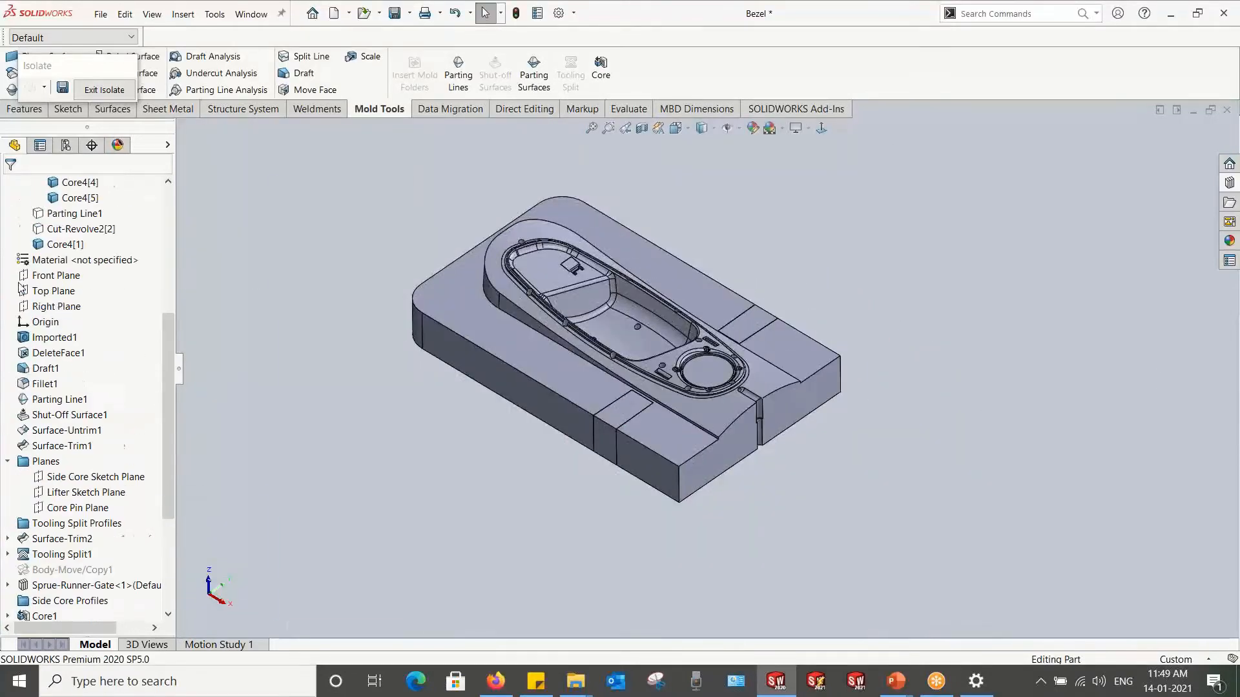
scroll(755, 399, "up", 3)
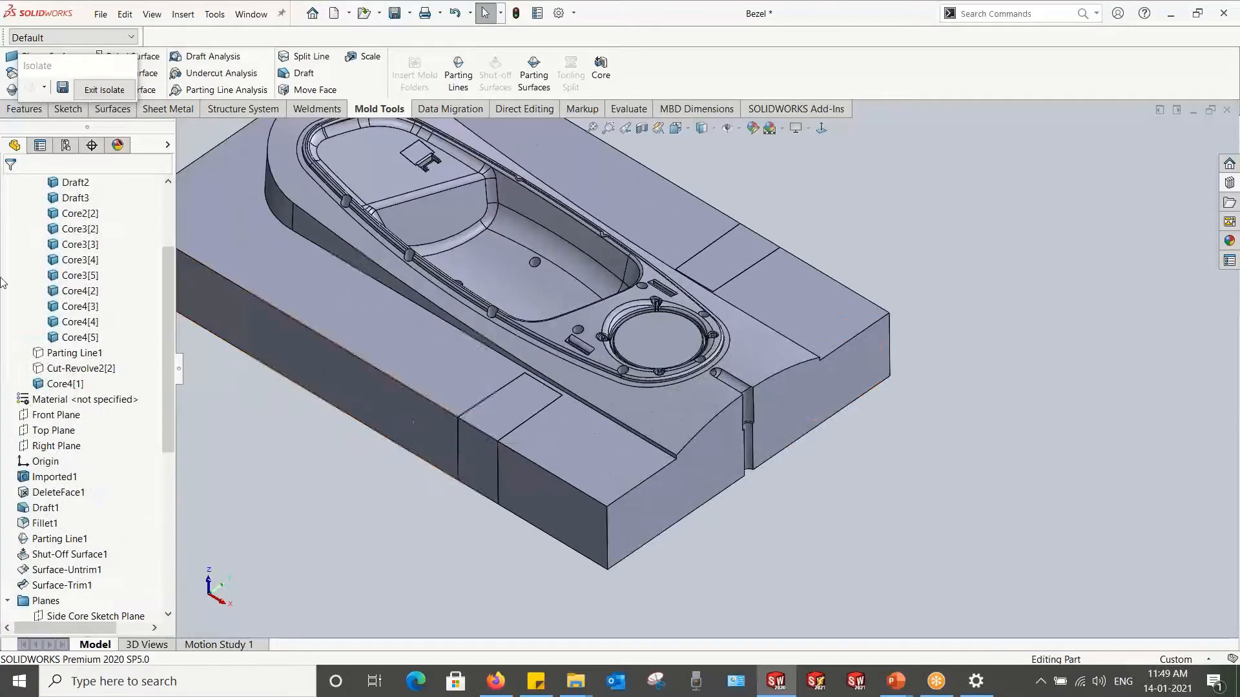
scroll(157, 300, "up", 1)
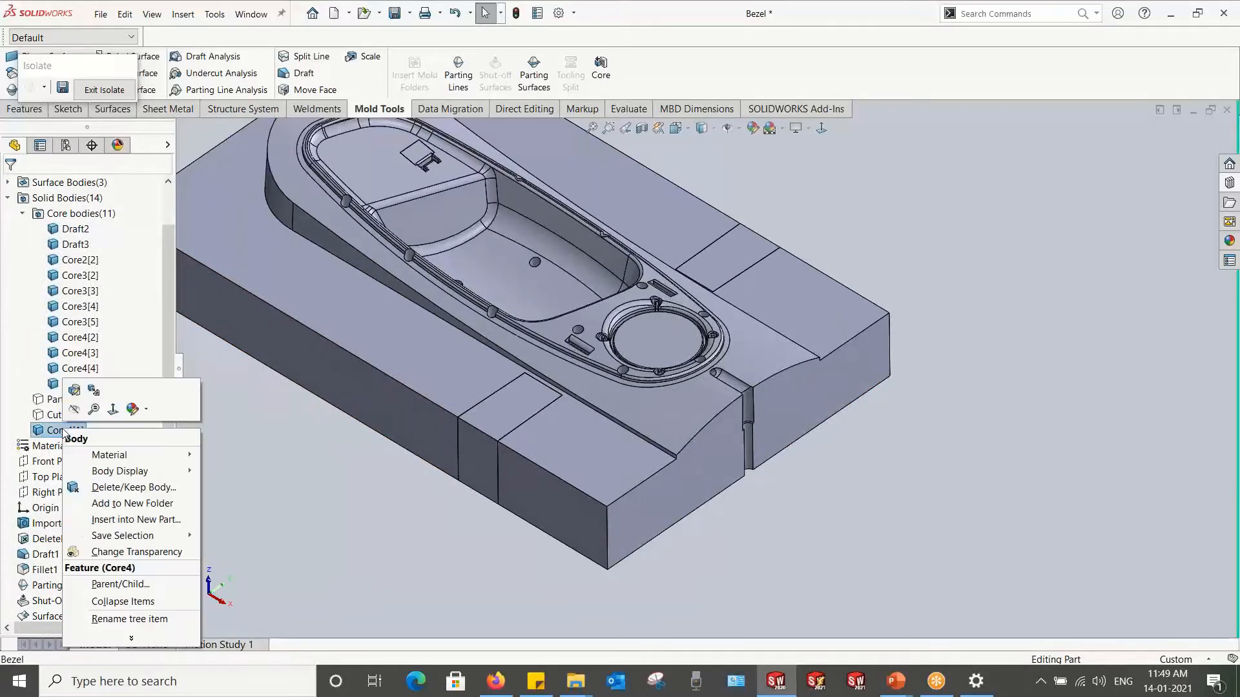
right_click(64, 432)
left_click(75, 408)
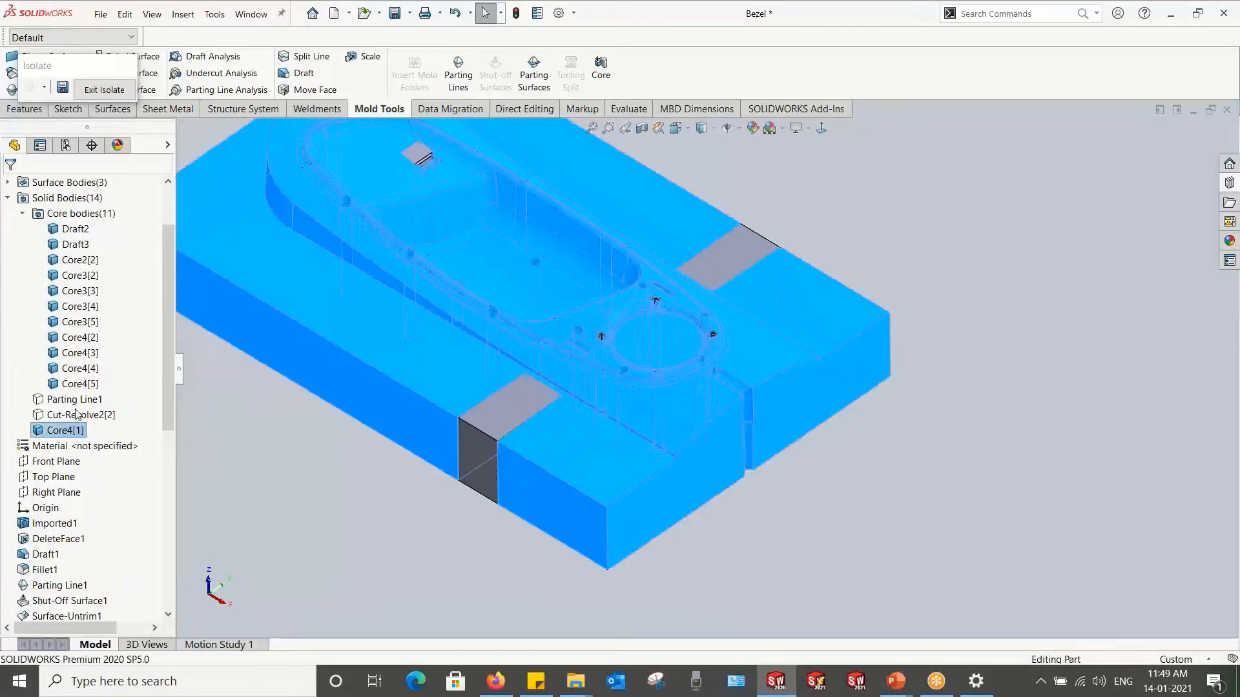
scroll(659, 350, "down", 4)
scroll(596, 479, "up", 2)
middle_click_drag(630, 482, 670, 367)
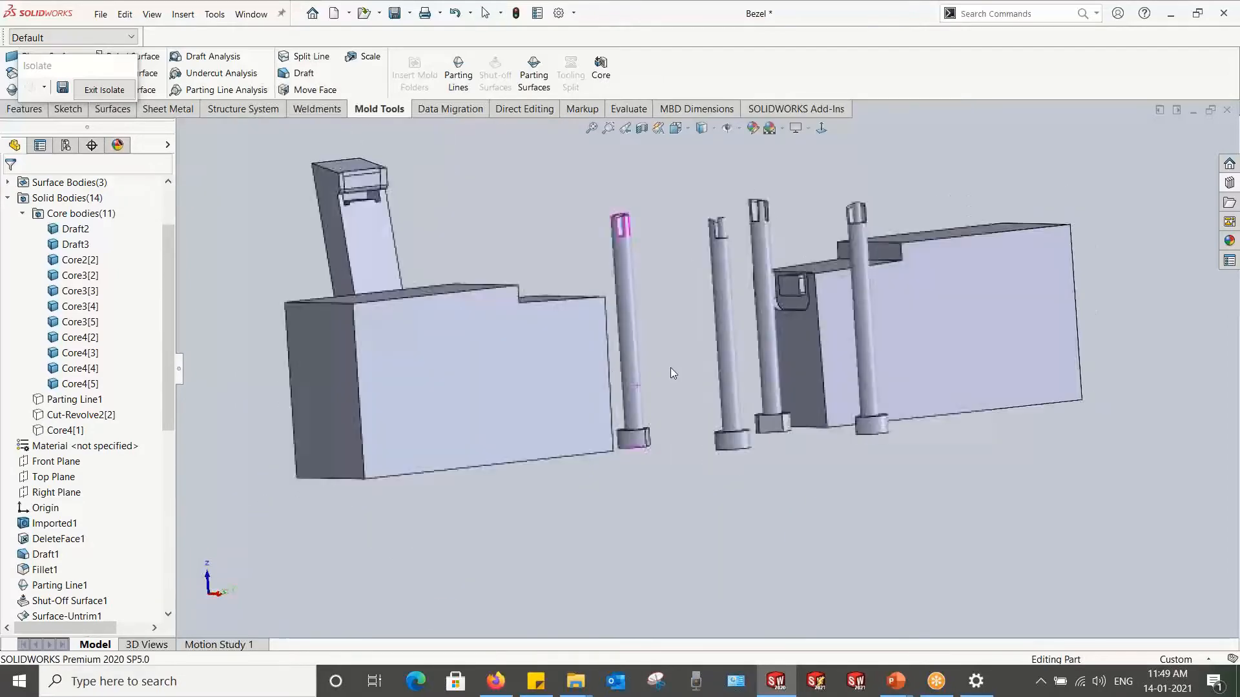
scroll(75, 477, "up", 1)
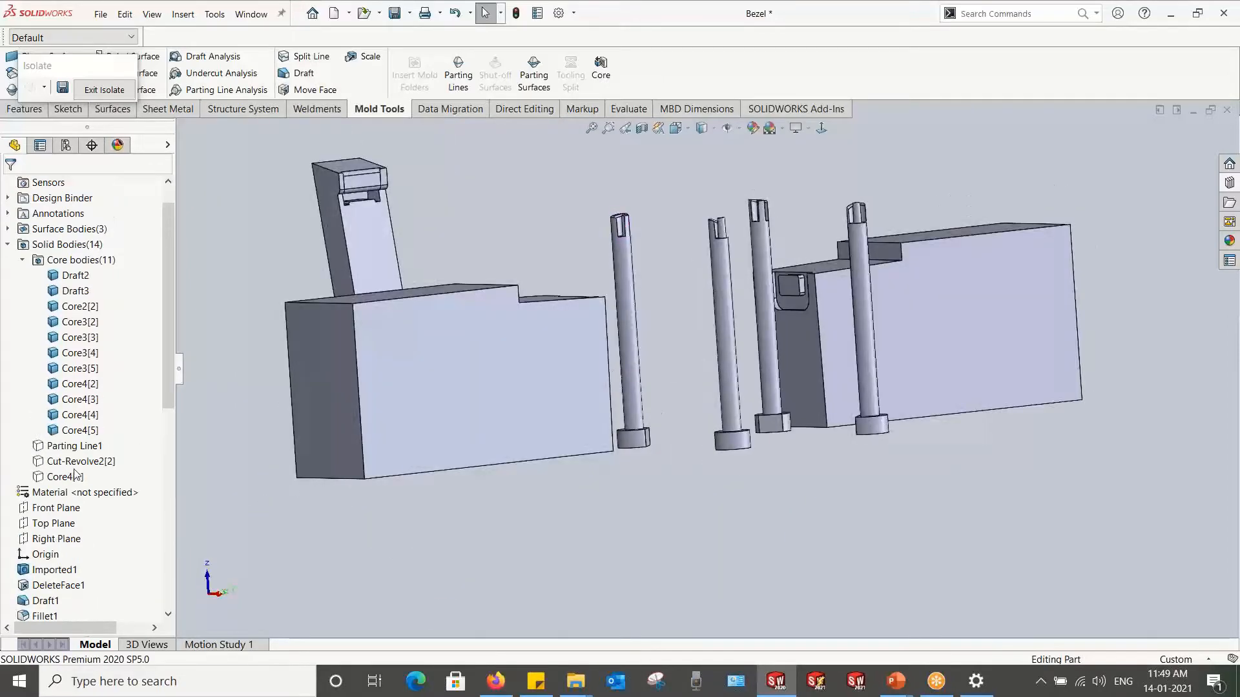
Step: Roll the feature history back to just before Parting Line1 and show the hidden bezel body Fillet1
scroll(39, 453, "down", 5)
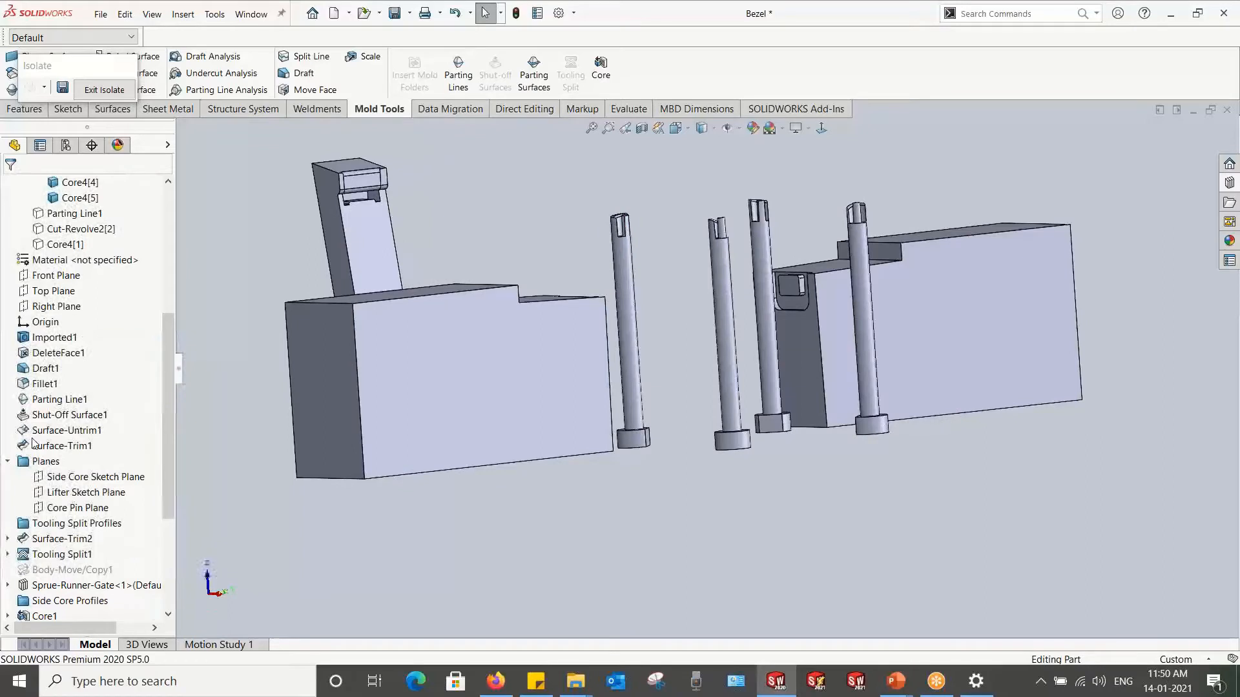
left_click(8, 461)
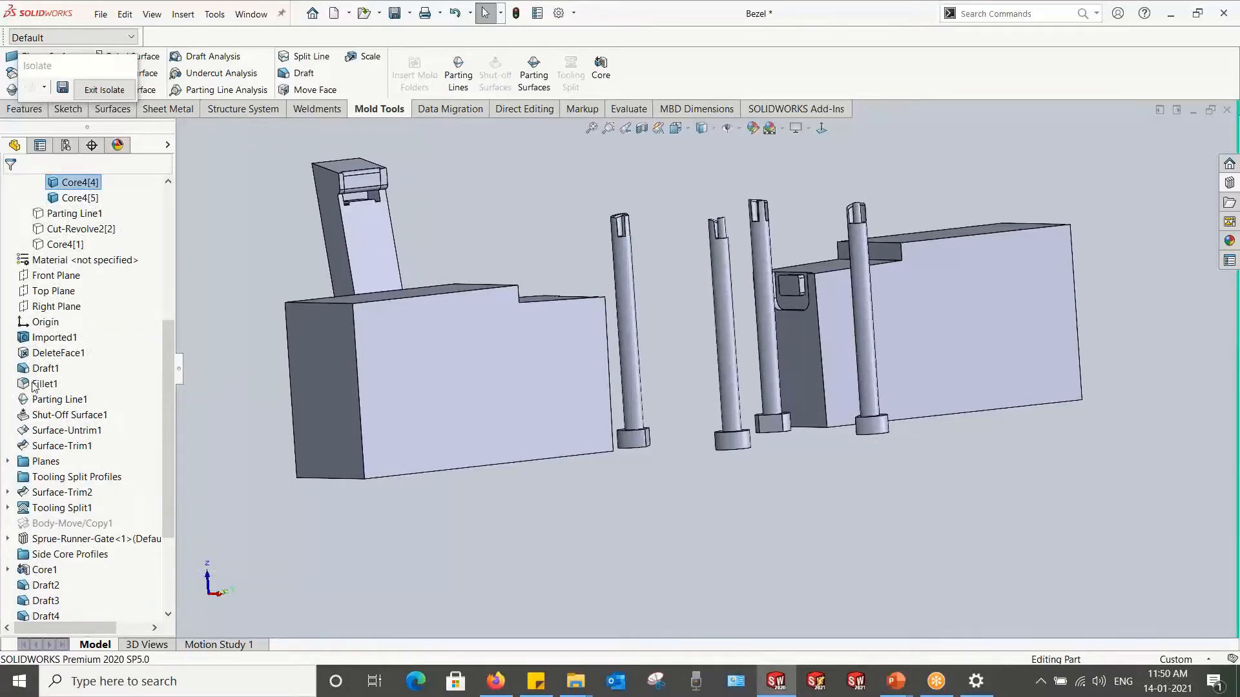
right_click(38, 403)
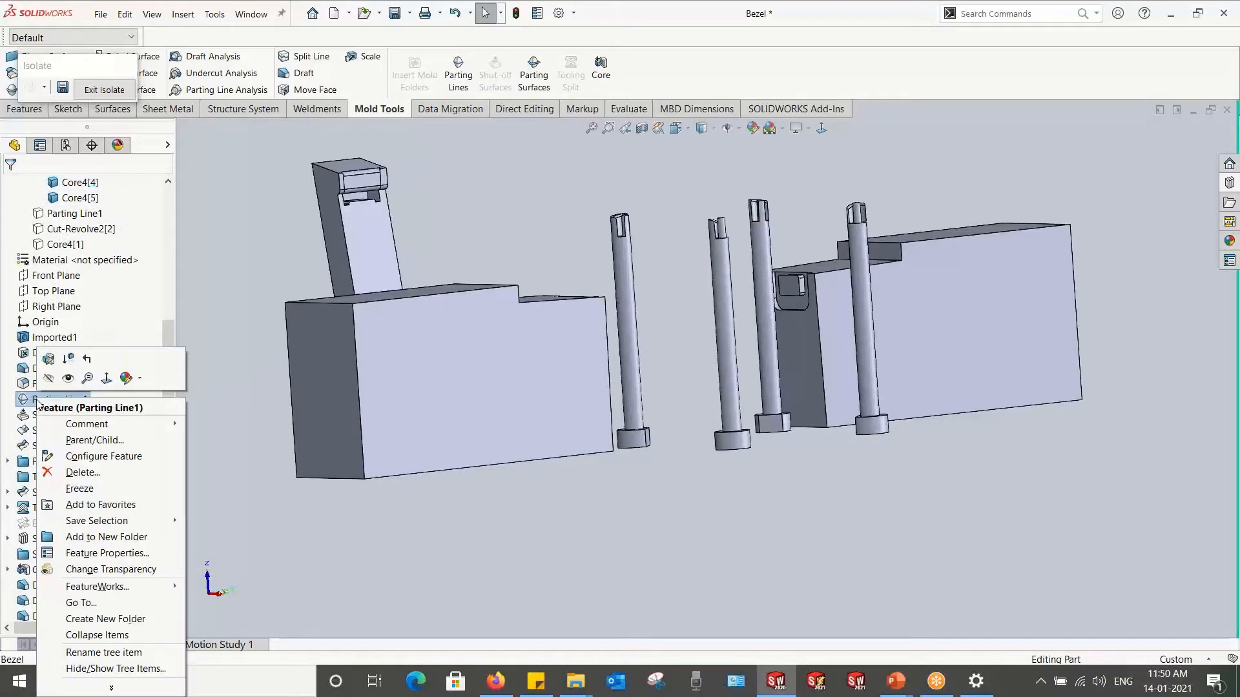
left_click(86, 360)
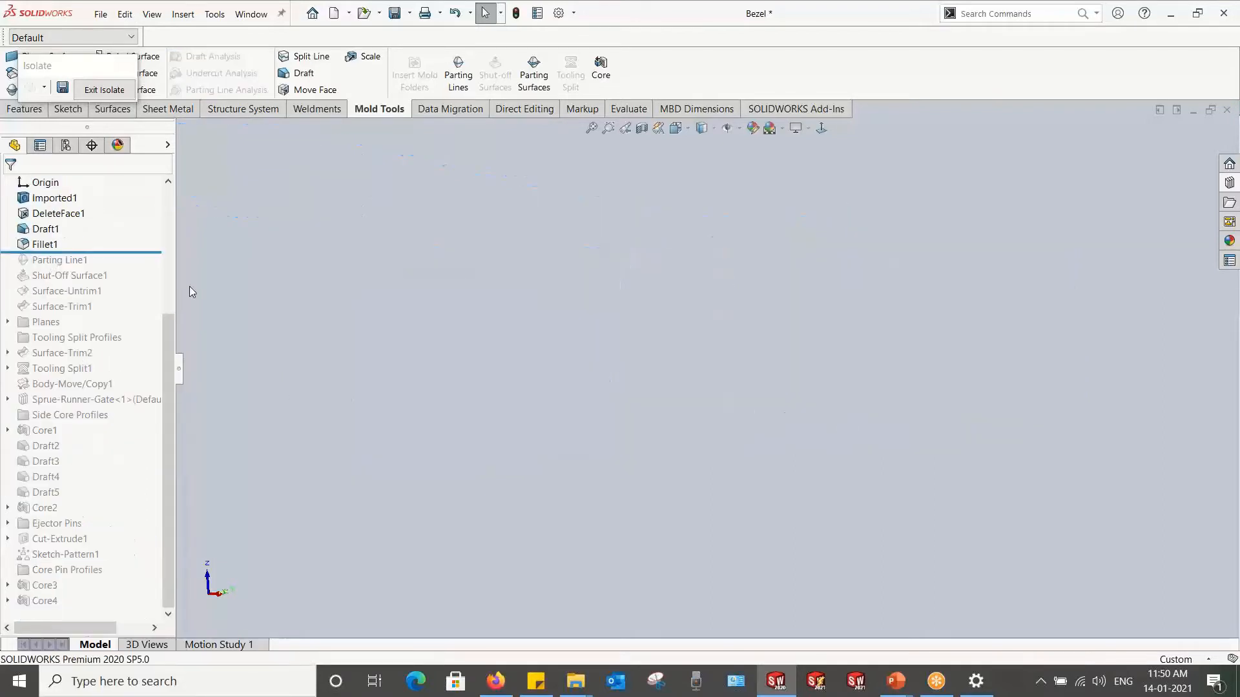
scroll(97, 272, "up", 4)
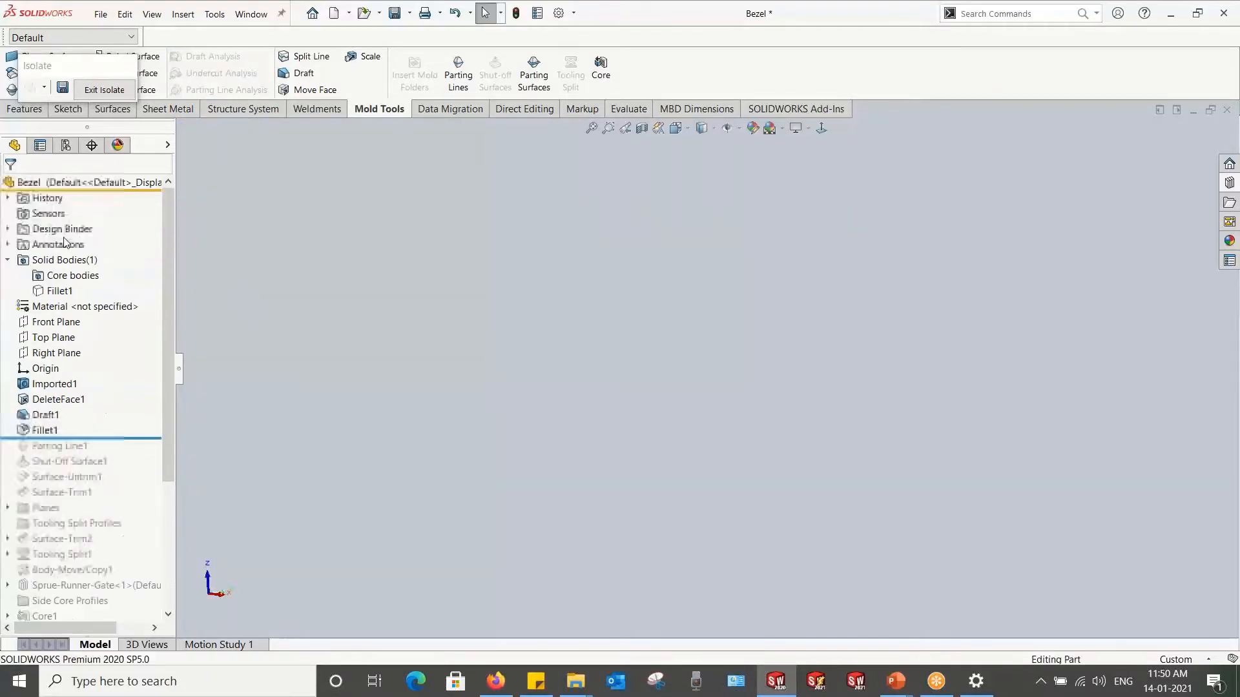
right_click(45, 292)
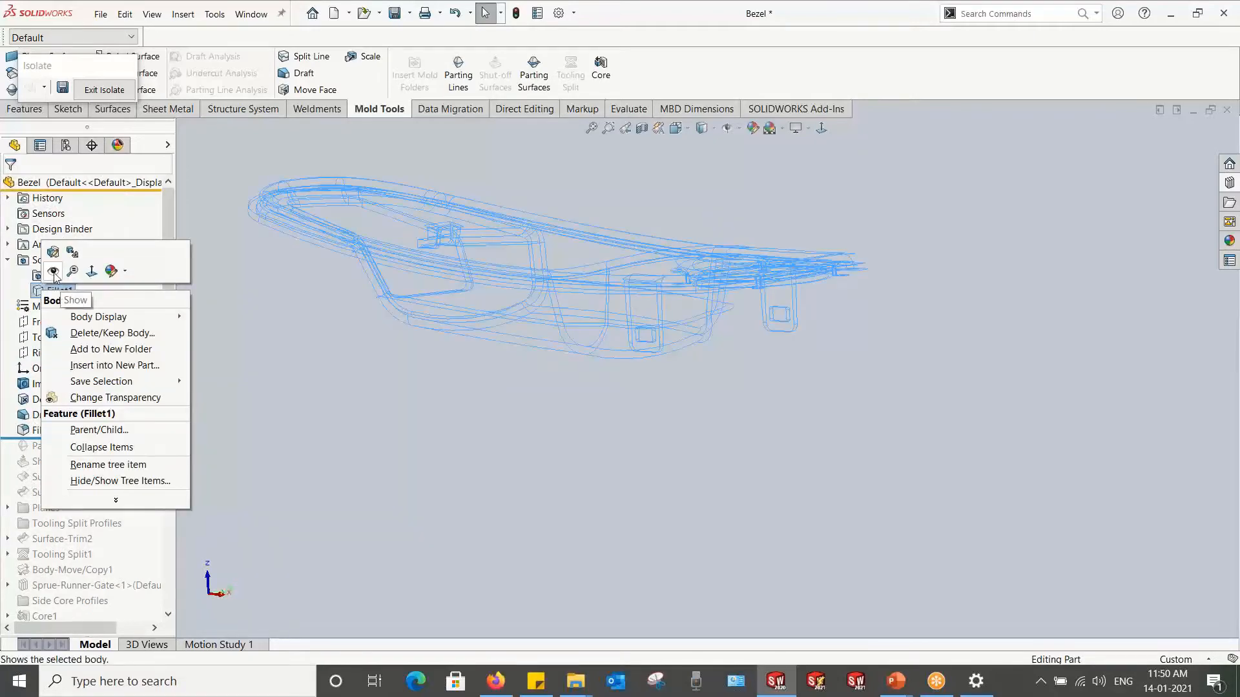
left_click(57, 276)
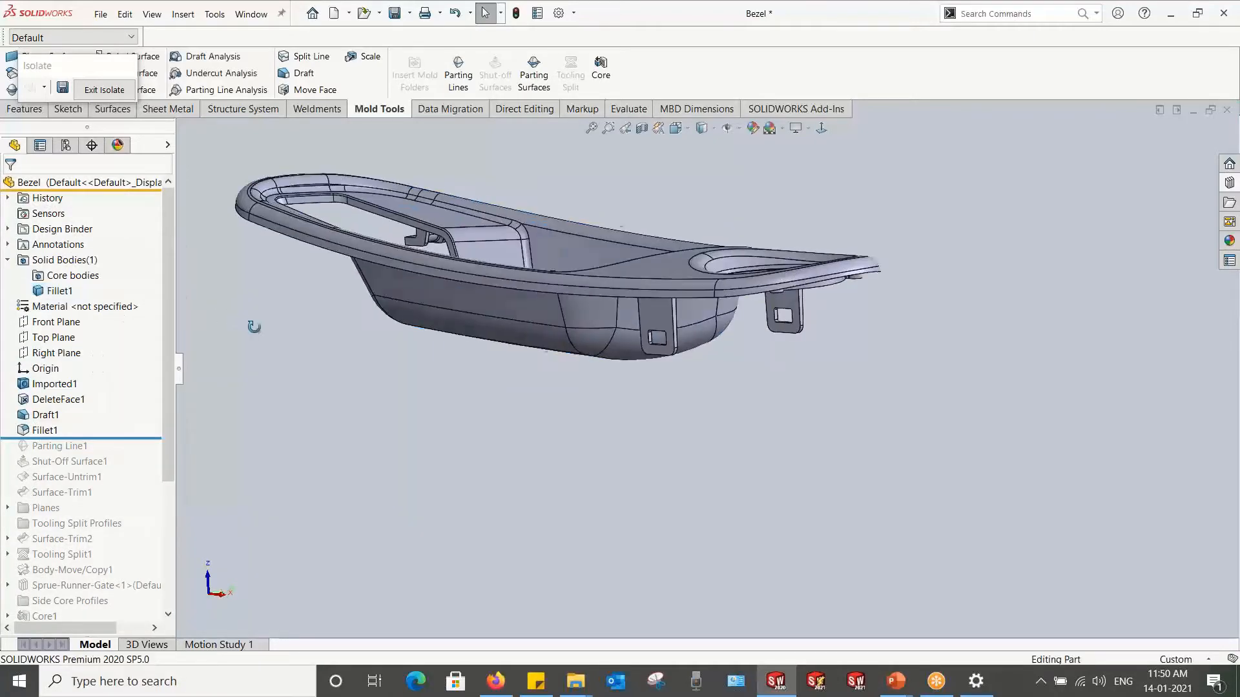
Step: Scale the bezel uniformly by a factor of 1.02 ahead of the parting line feature
left_click(365, 57)
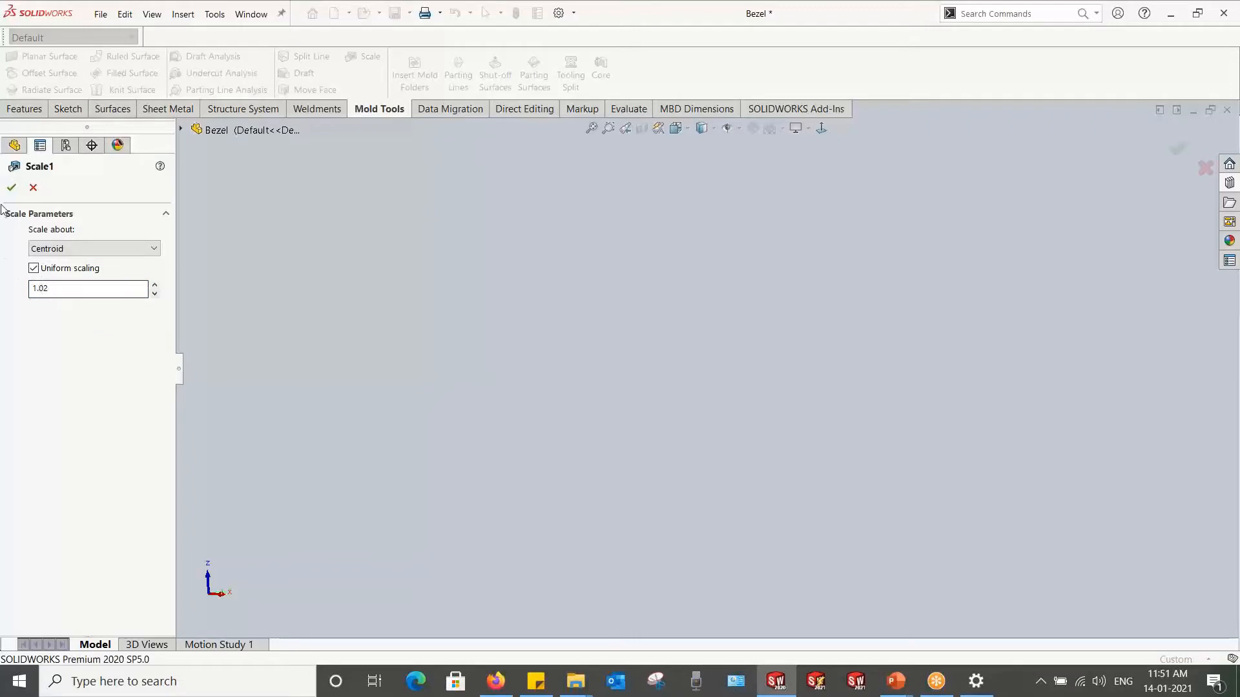
left_click(58, 249)
left_click(52, 270)
left_click(11, 187)
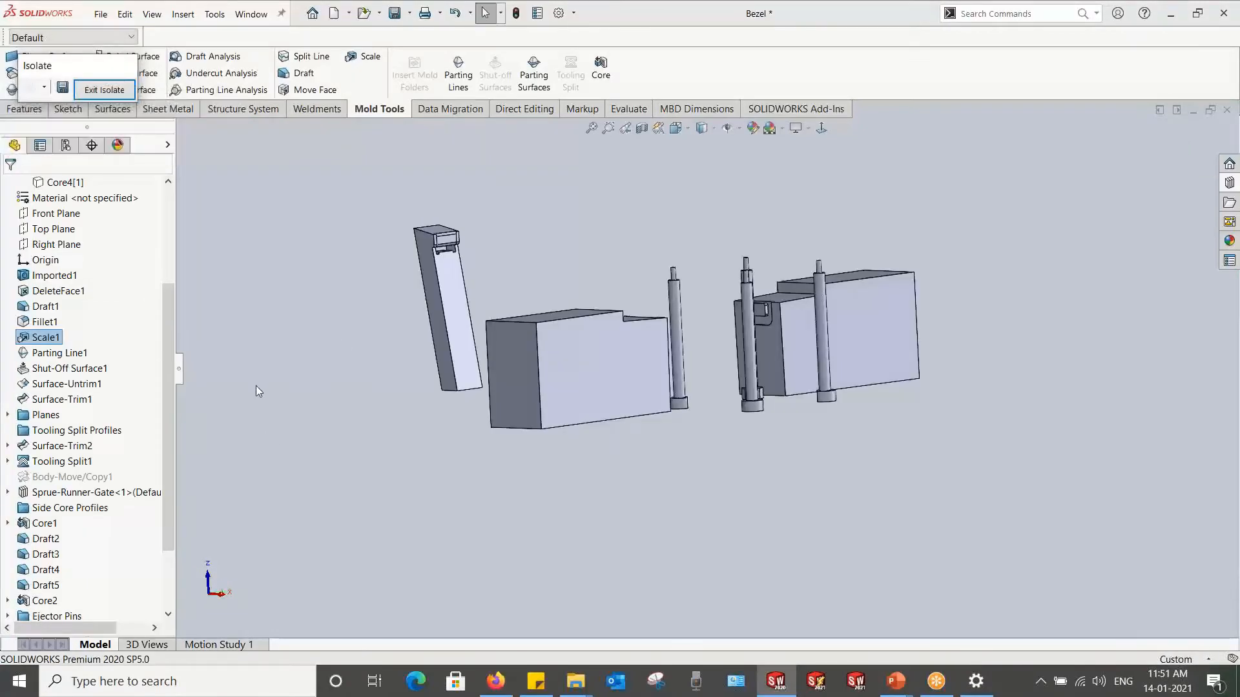
Step: Combine core pin Core3[3] with its heel Core4[3] into one body using the Add operation
middle_click_drag(321, 353, 336, 415)
scroll(121, 428, "down", 2)
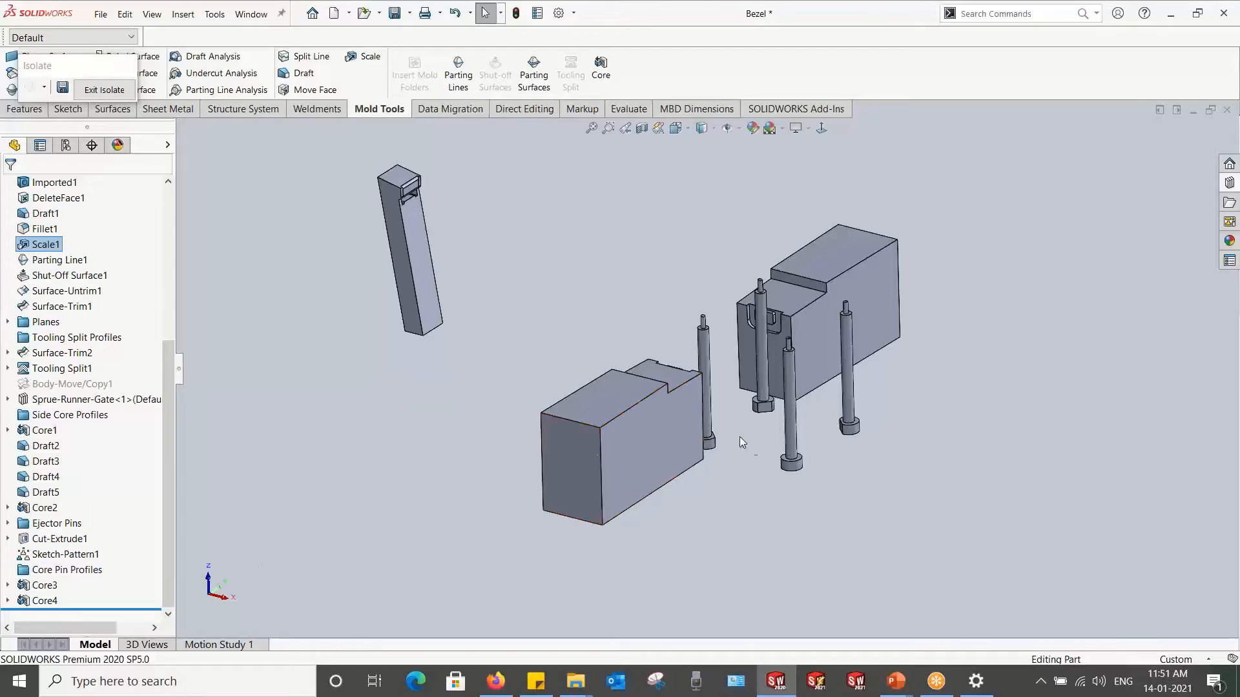
scroll(817, 374, "down", 2)
middle_click_drag(817, 370, 781, 316)
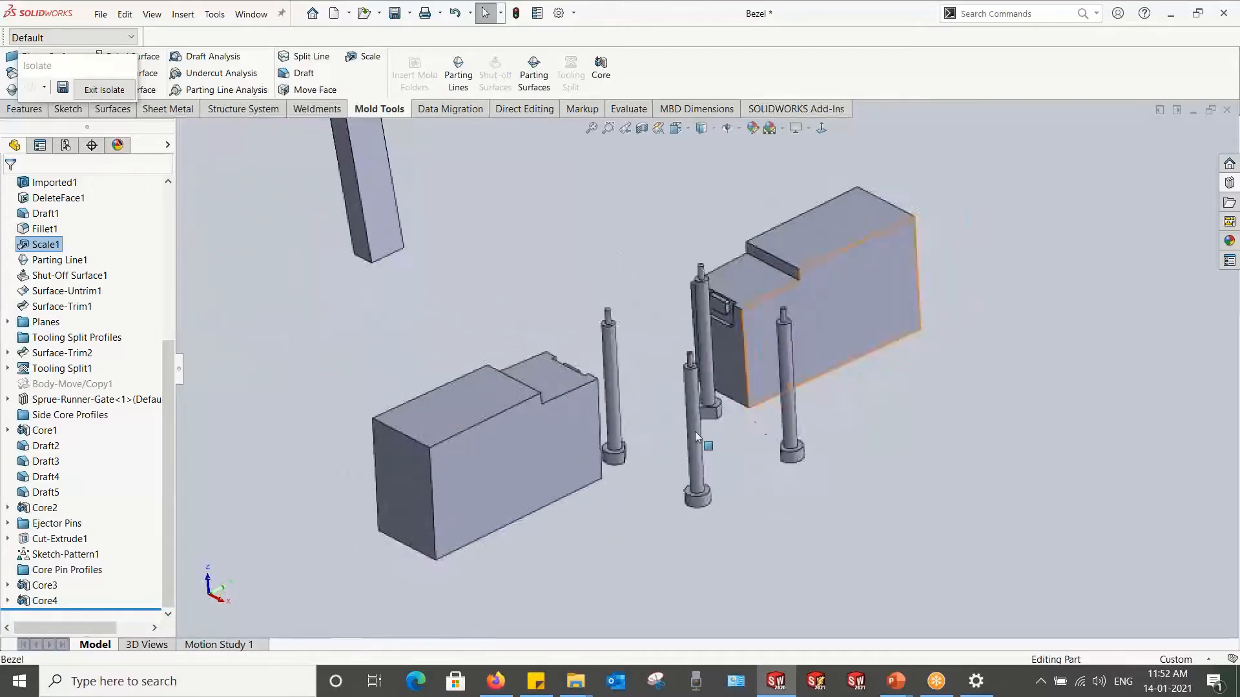
left_click(314, 110)
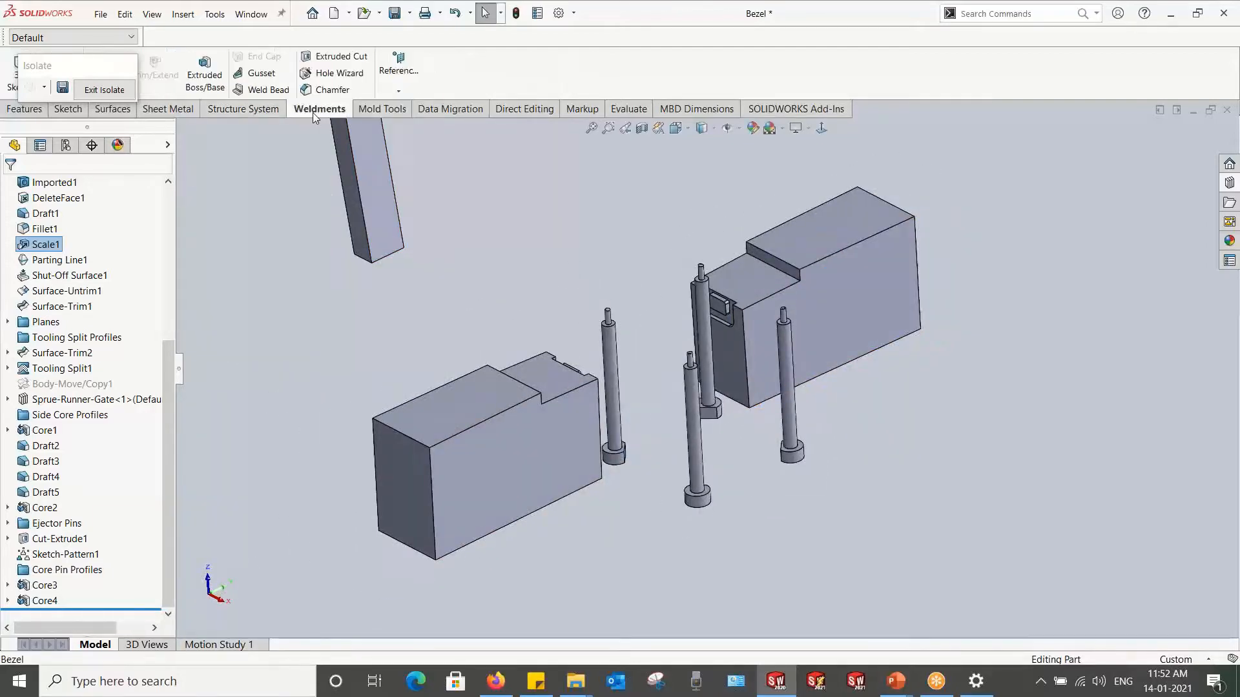
left_click(511, 111)
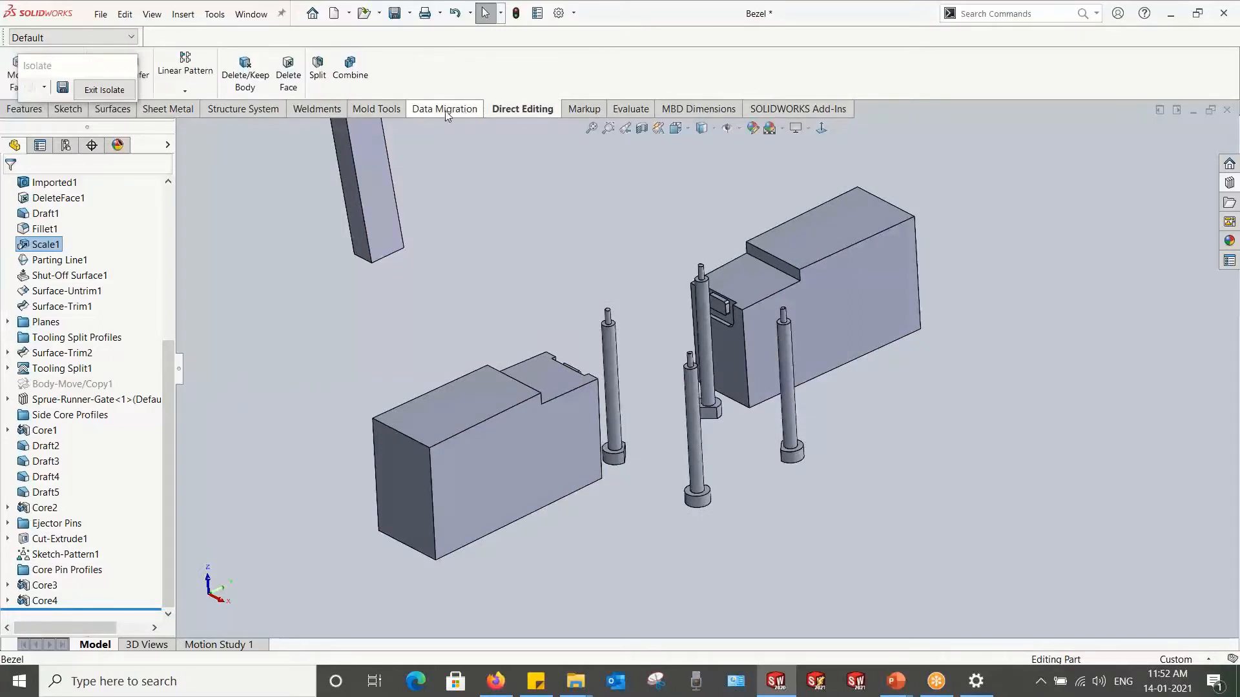
left_click(350, 68)
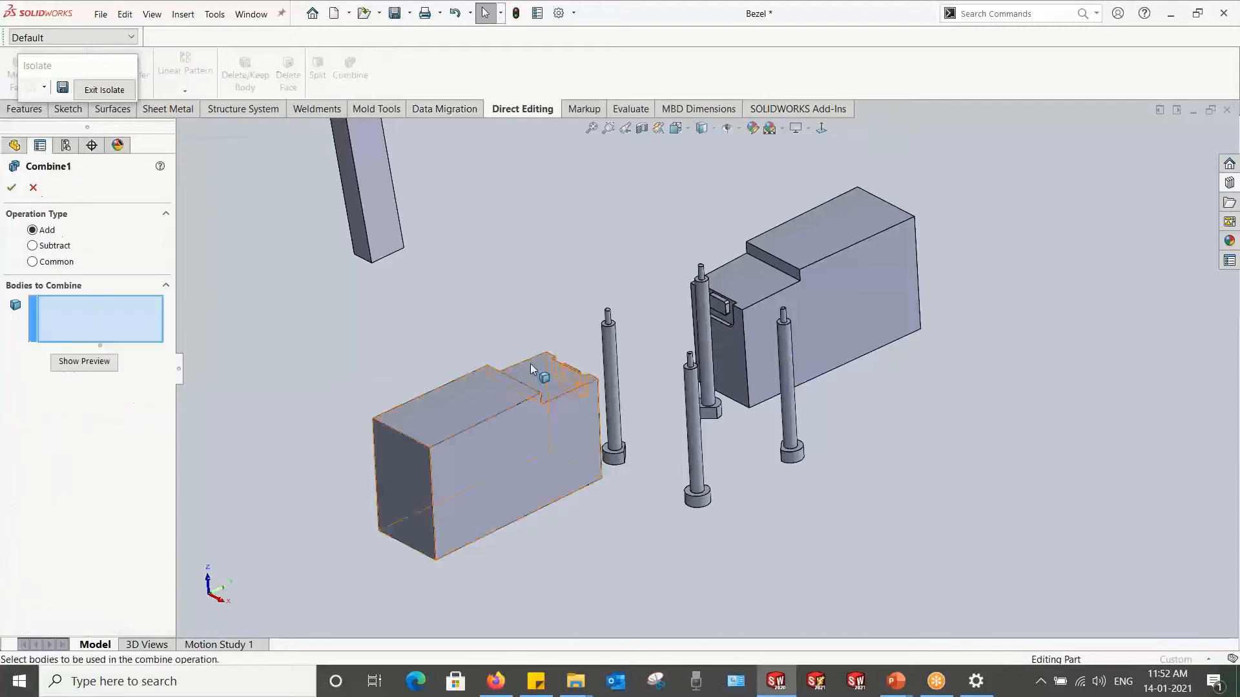
left_click(620, 461)
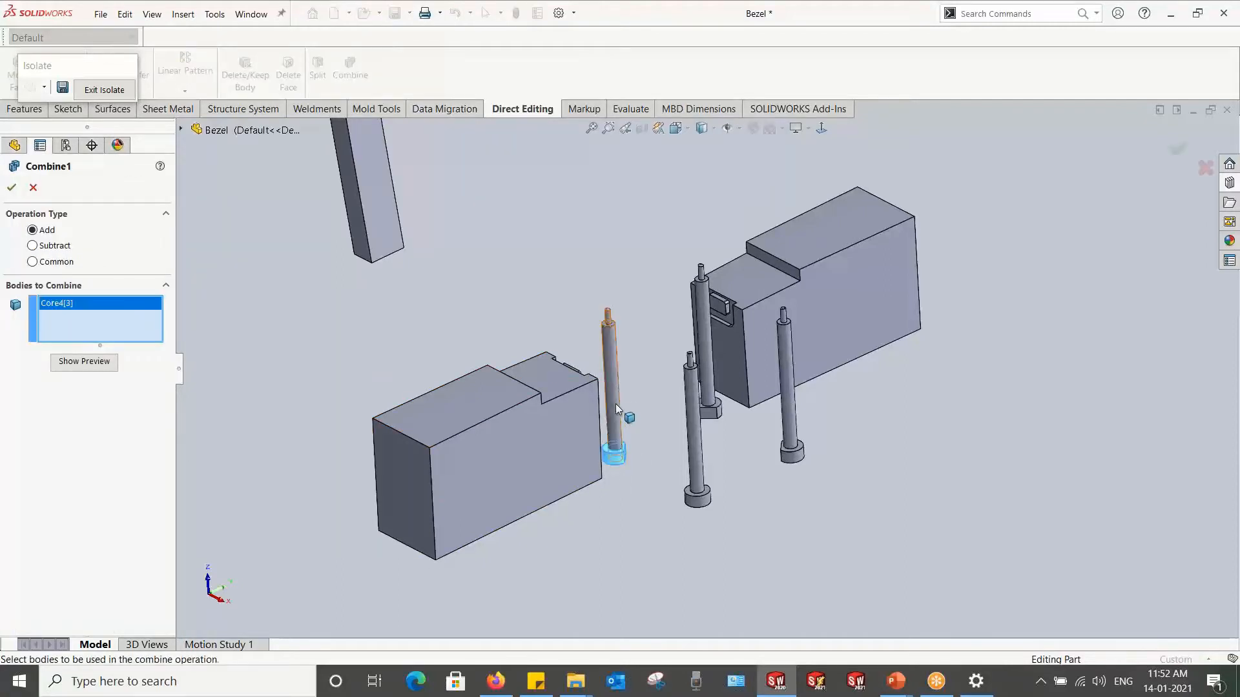
left_click(615, 404)
left_click(11, 187)
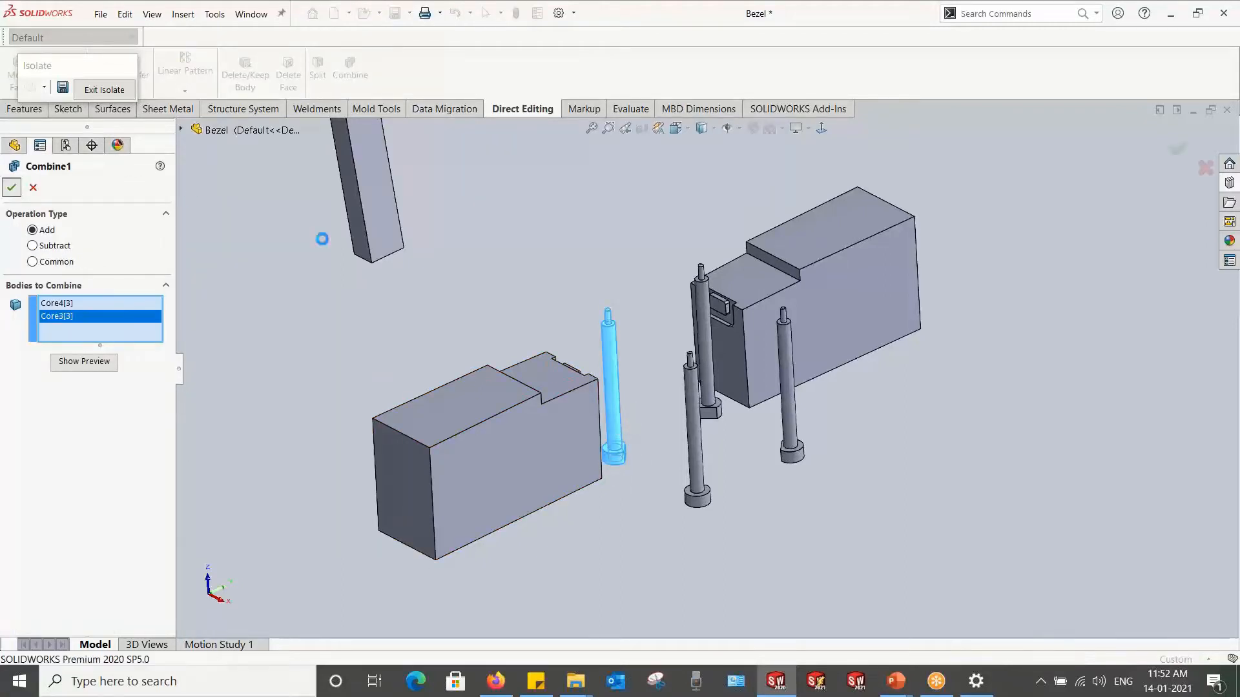
Step: Combine core pin Core3[4] with its heel Core4[4] into one body using the Add operation
left_click(350, 68)
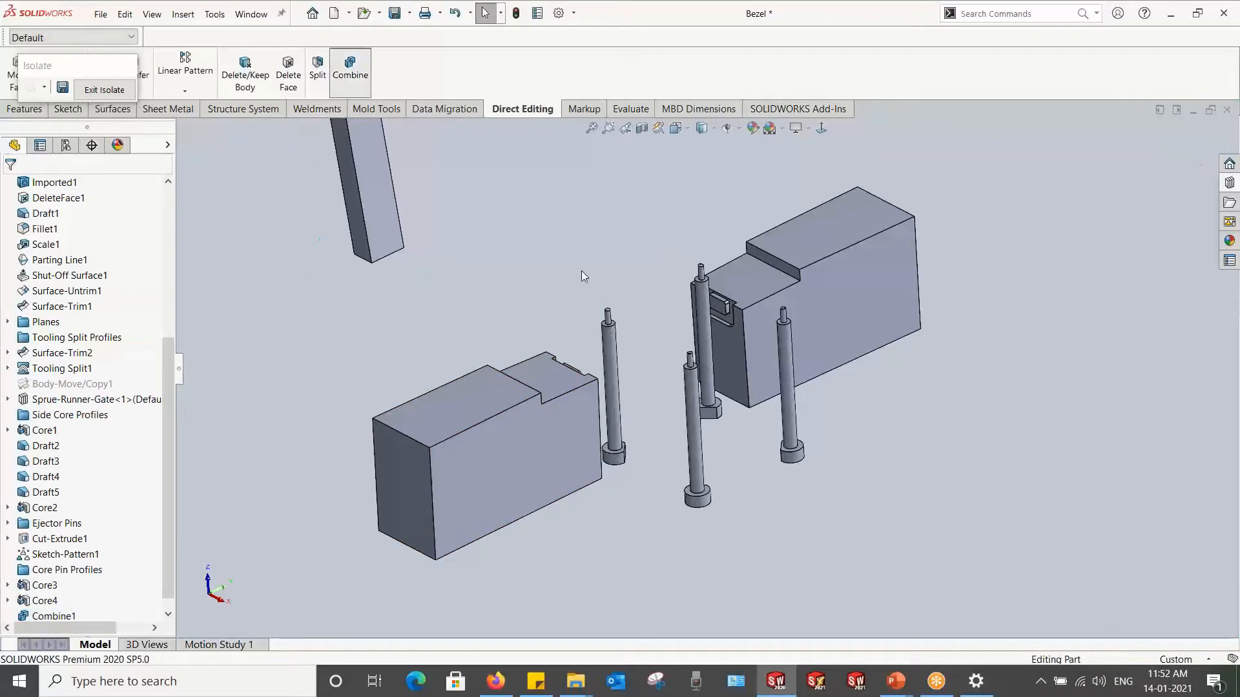
left_click(719, 415)
left_click(708, 381)
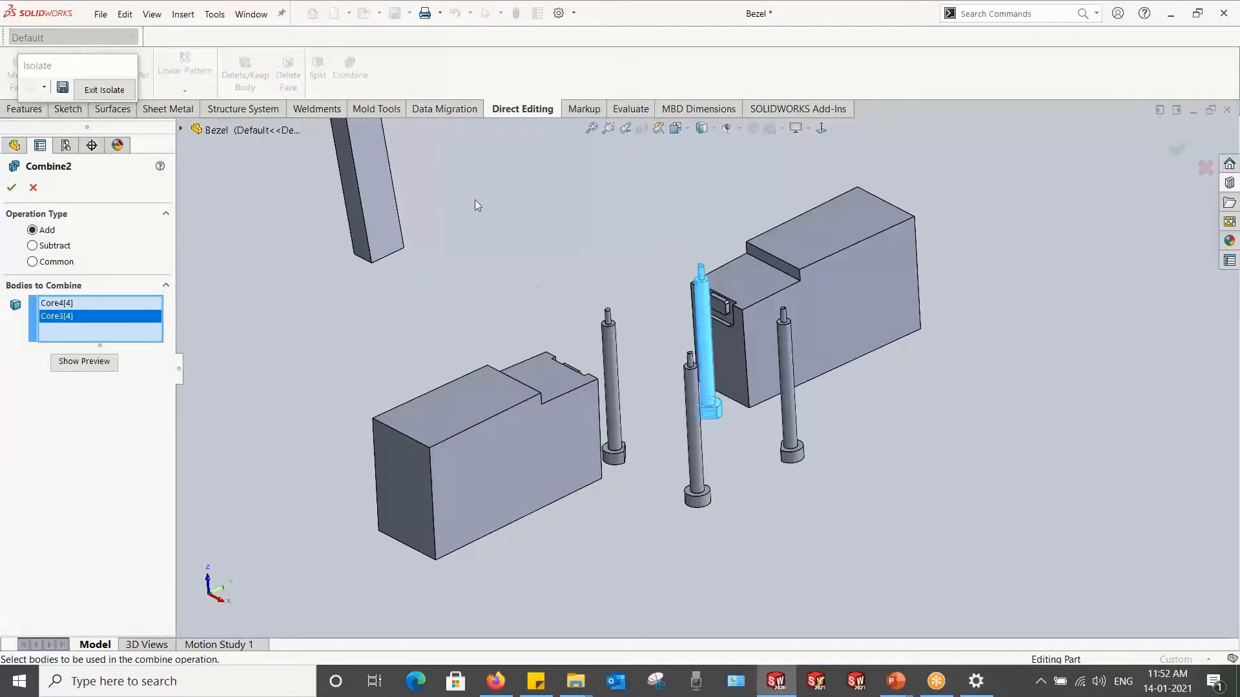
middle_click_drag(607, 339, 455, 222)
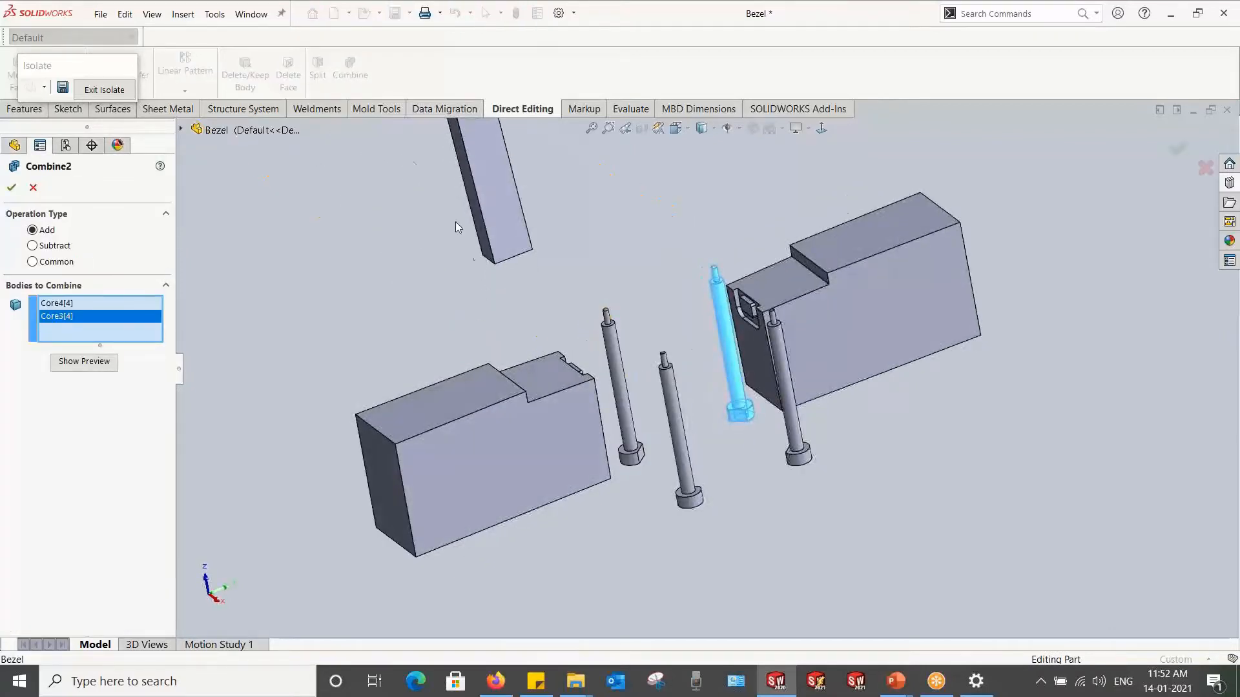
left_click(12, 187)
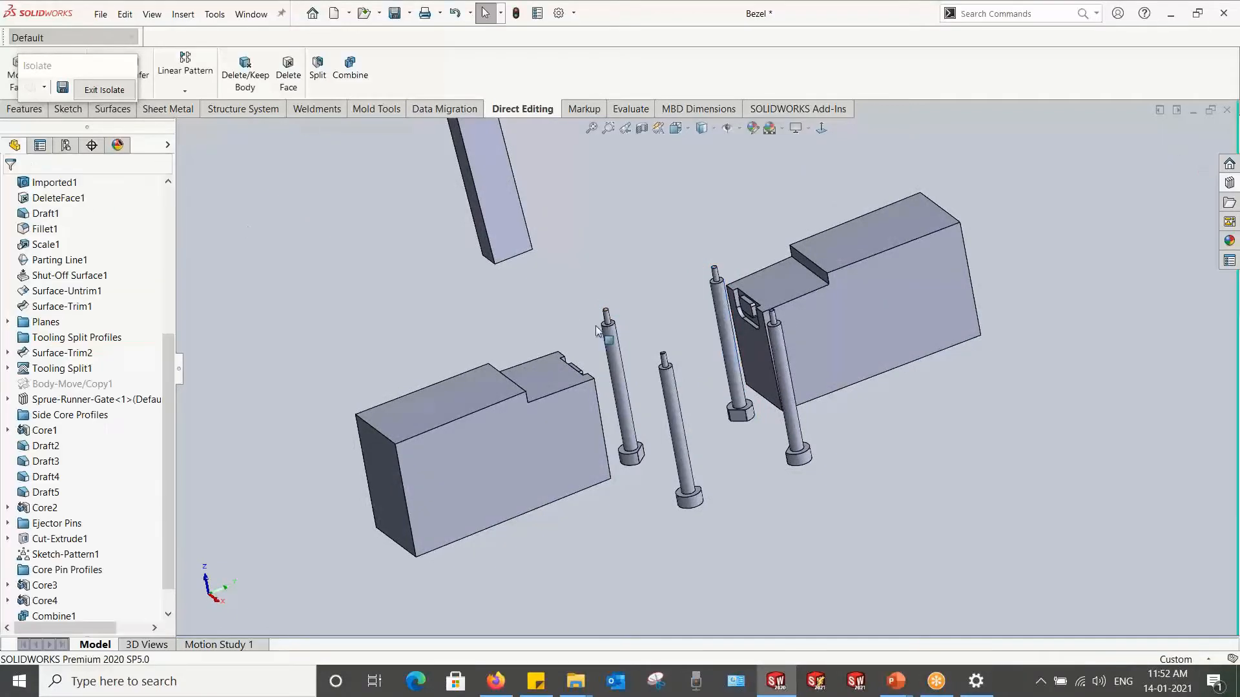
Step: Combine core pin Core3[2] with its heel Core4[2] into one body using the Add operation
left_click(350, 66)
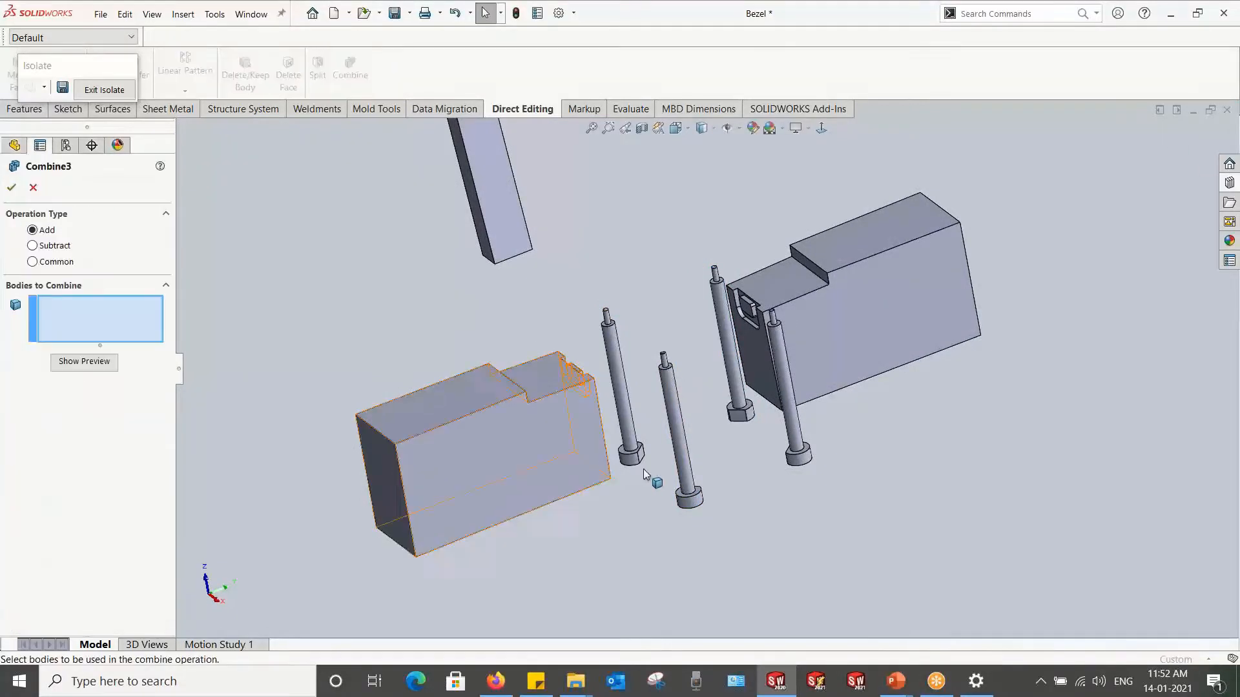
left_click(692, 503)
left_click(681, 448)
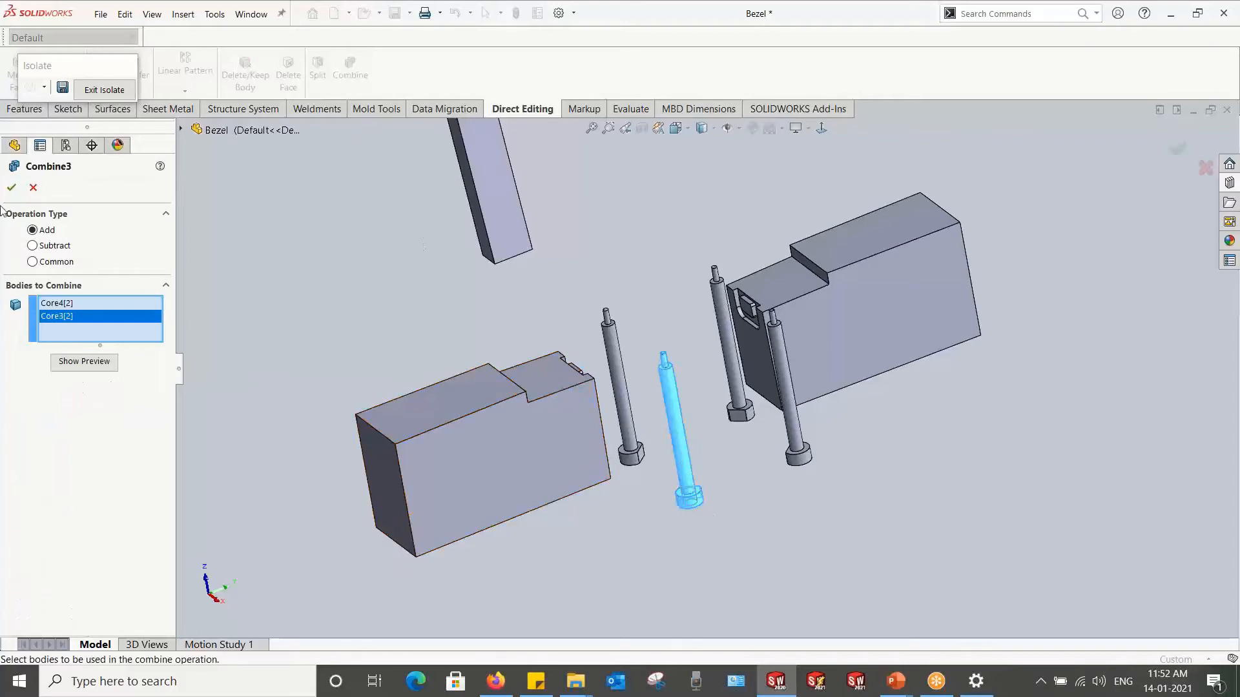
key("Return")
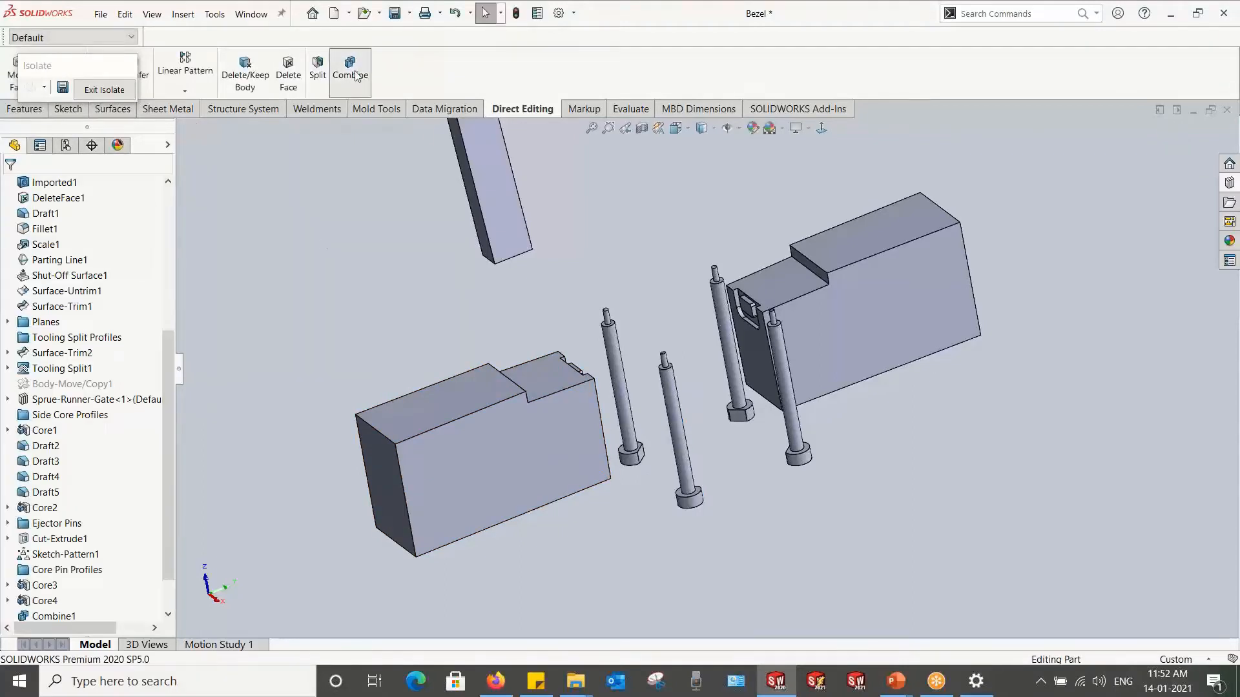
Step: Combine core pin Core3[5] with its heel Core4[5] into one body using the Add operation
left_click(350, 66)
left_click(803, 456)
left_click(793, 428)
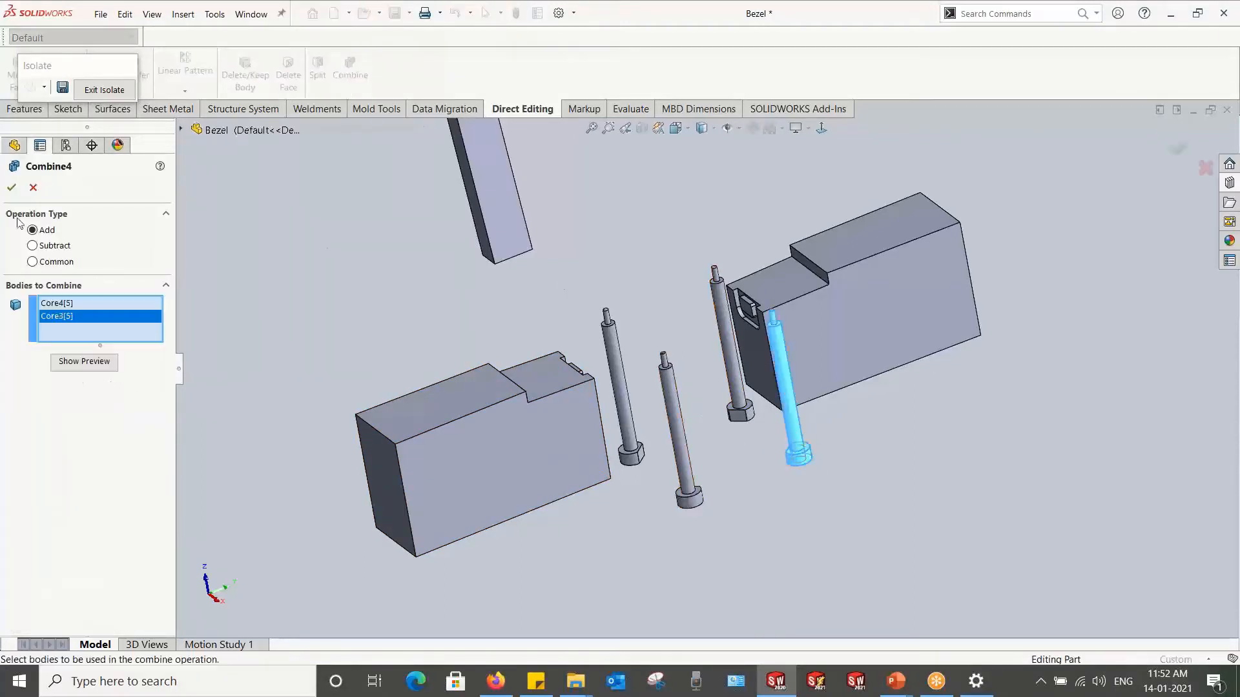
key("Return")
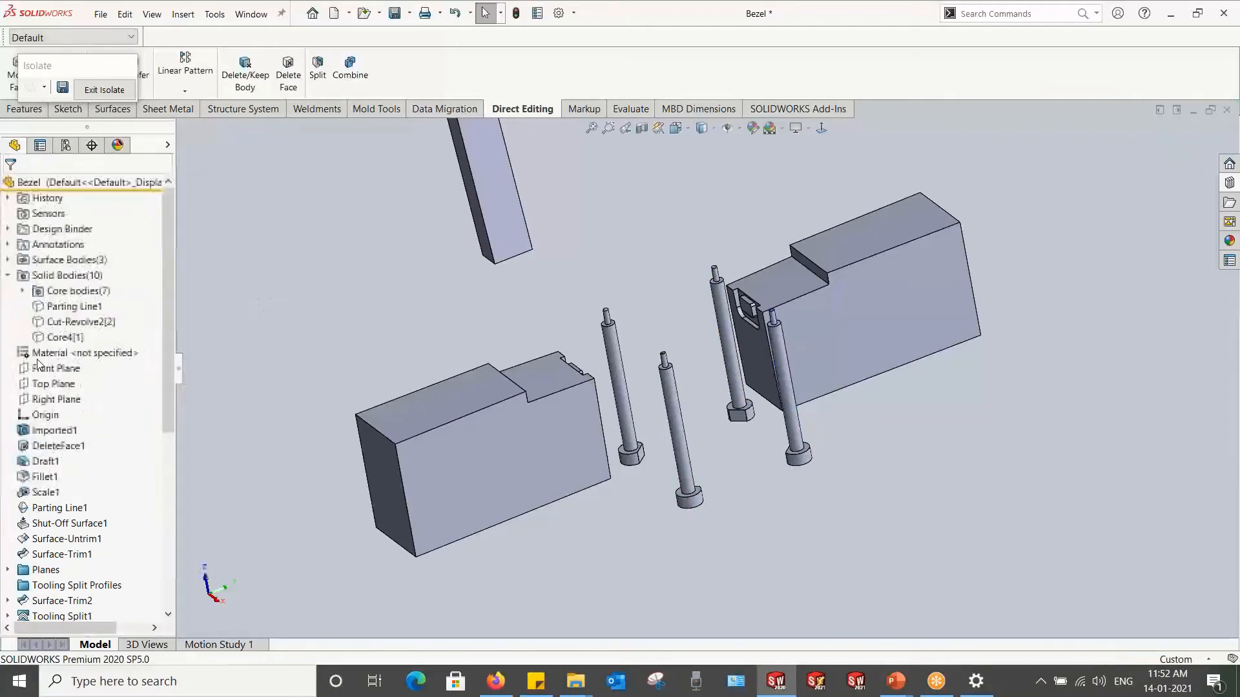
Step: List the core bodies and highlight Combine1 through Combine4 to check the four core pins in the model
left_click(23, 291)
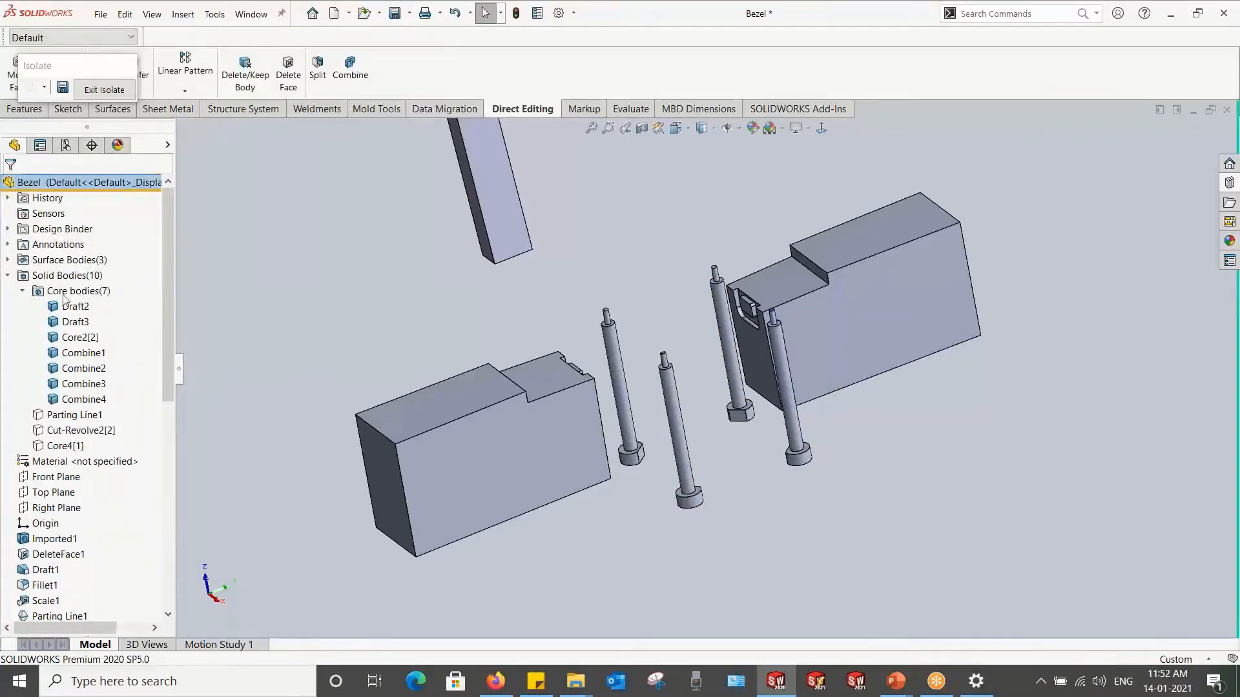
left_click(83, 354)
left_click(82, 368, "ctrl")
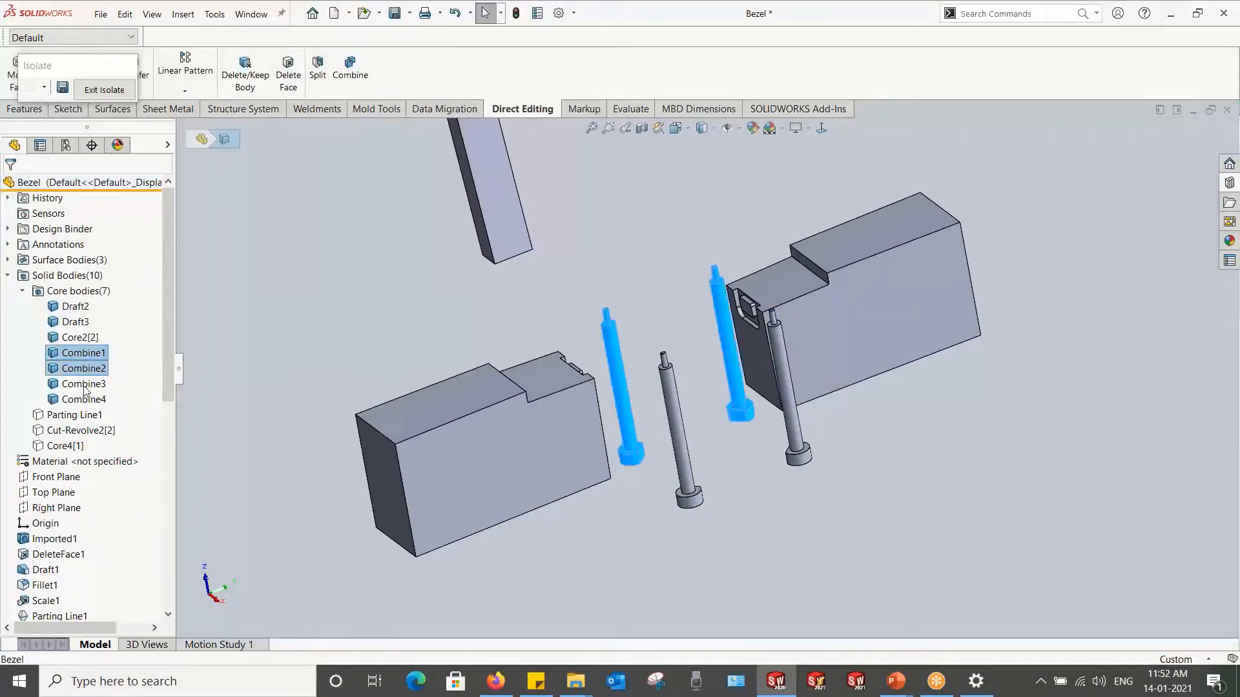
left_click(84, 399, "ctrl")
left_click(84, 383, "ctrl")
middle_click_drag(691, 525, 723, 536)
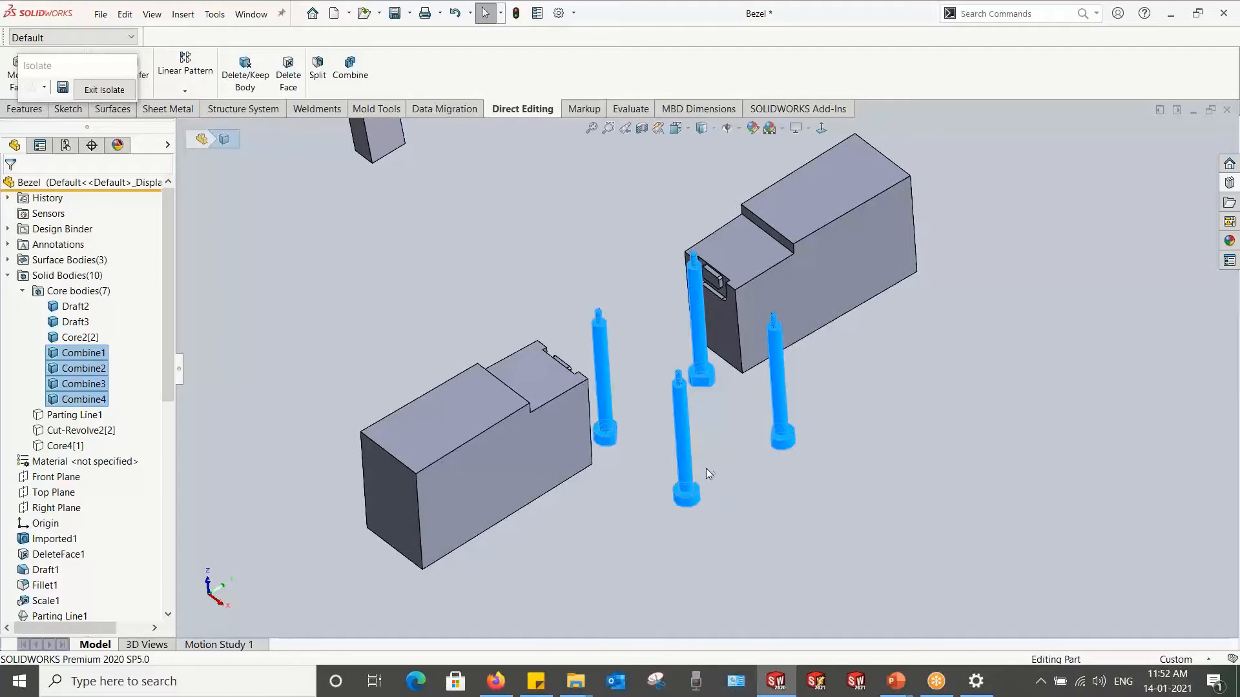
left_click(717, 452)
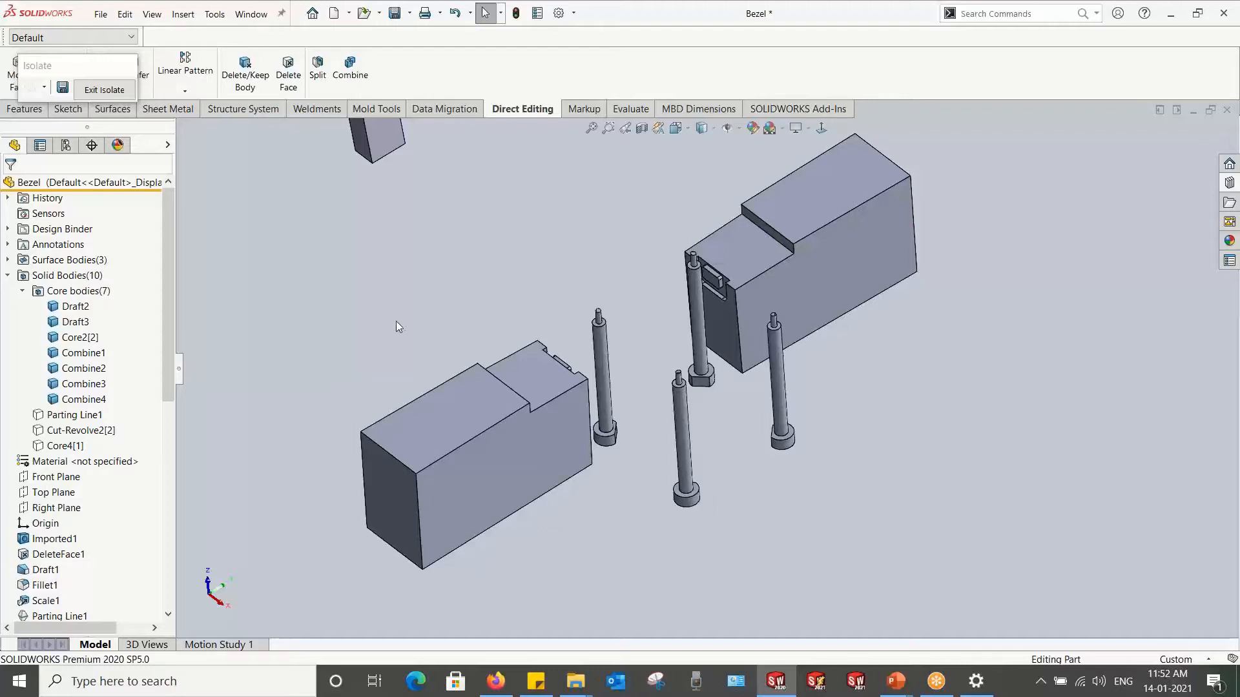
Step: Exit isolation and show the hidden core block Core4[1] to inspect the pin holes and side core pockets on its underside
left_click(103, 89)
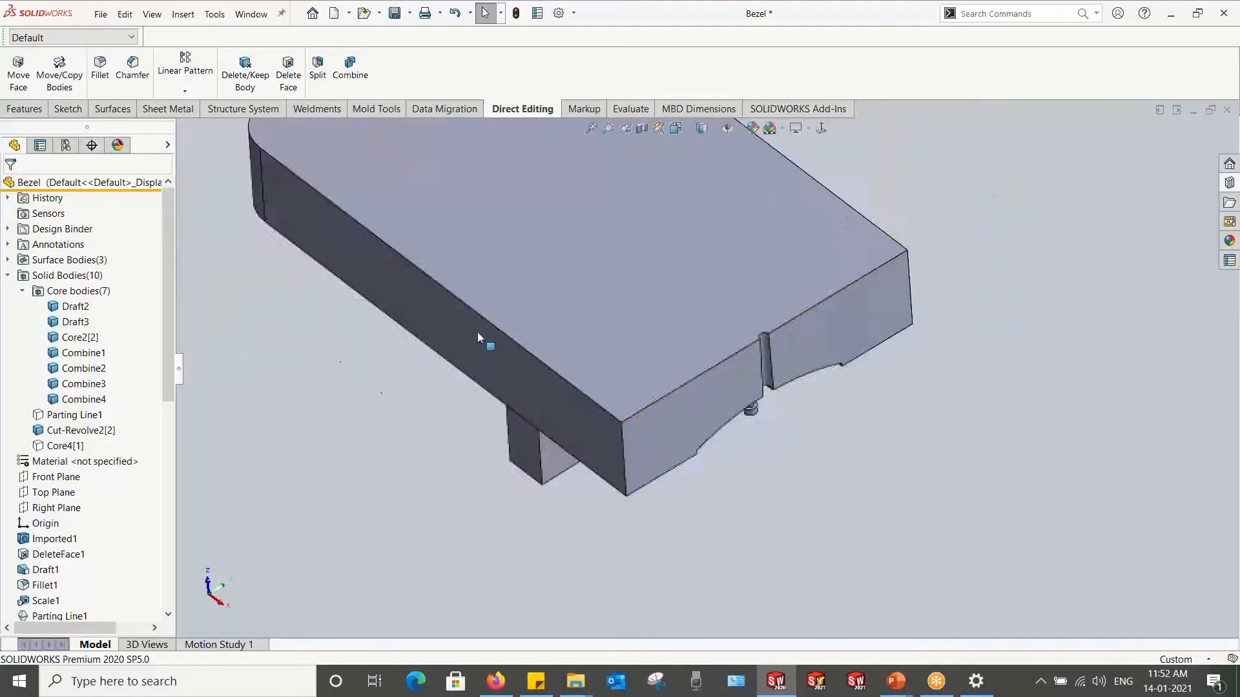
left_click(23, 292)
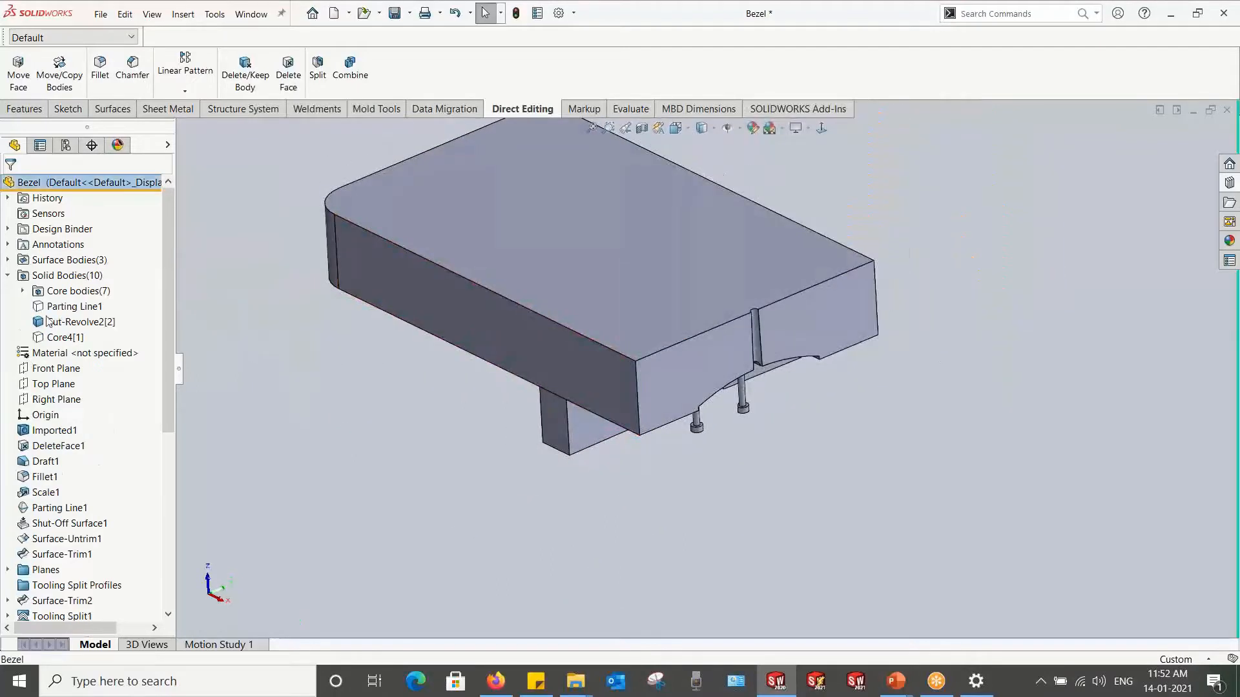
right_click(56, 338)
left_click(64, 313)
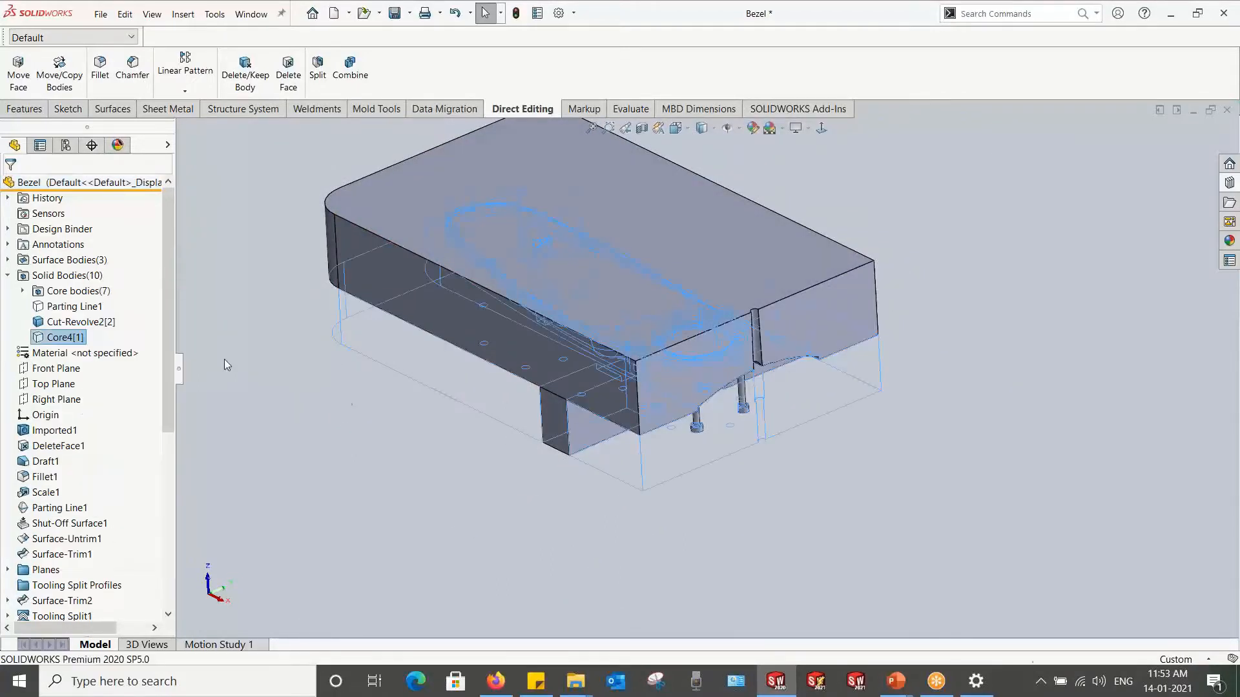
middle_click_drag(371, 432, 649, 256)
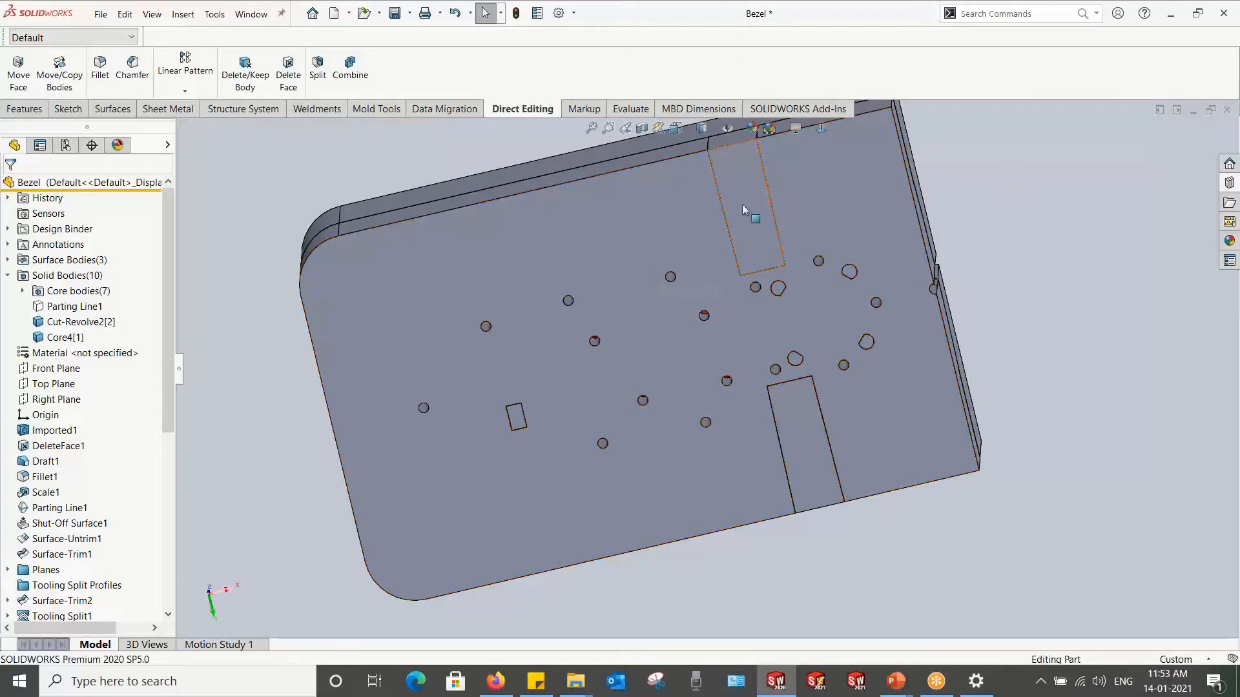
scroll(739, 210, "up", 3)
middle_click_drag(732, 259, 657, 396)
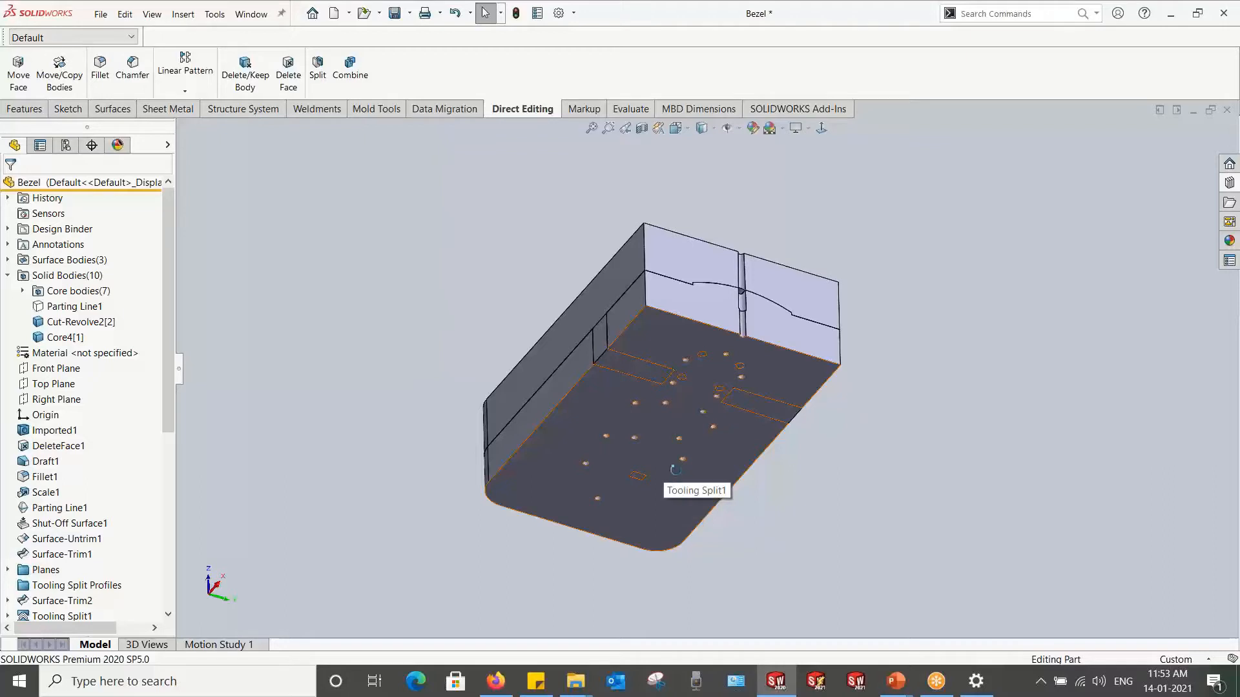
middle_click_drag(664, 463, 673, 320)
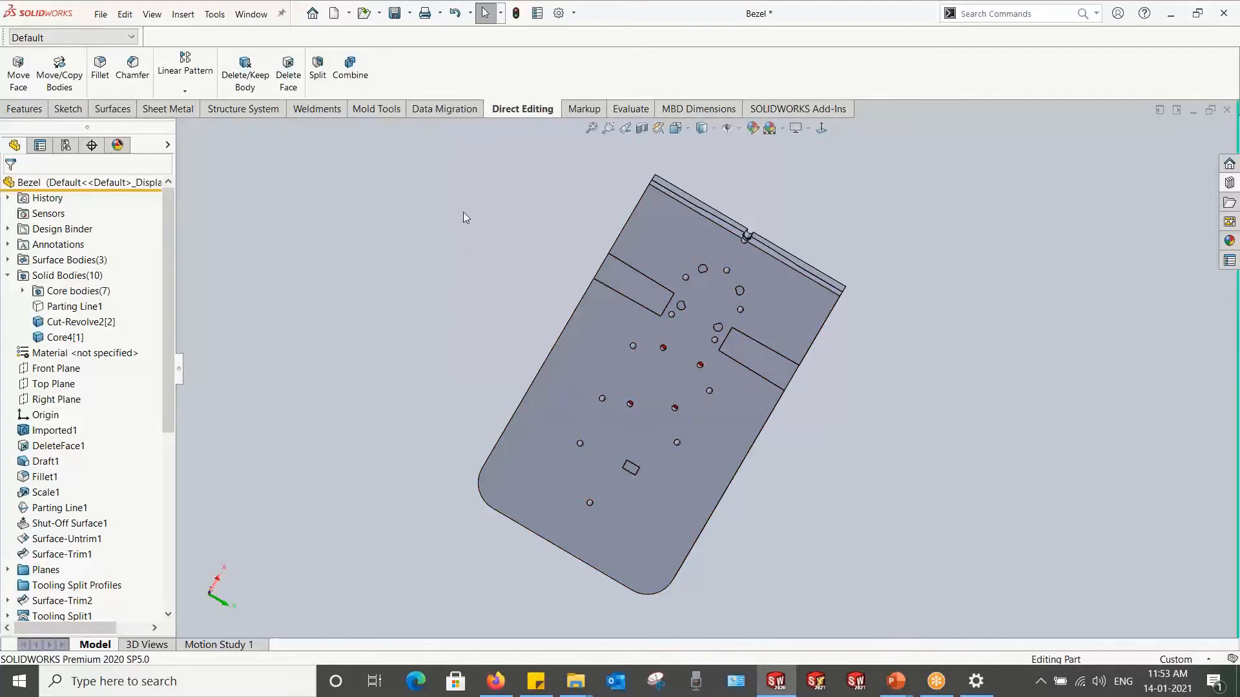
middle_click_drag(467, 203, 554, 314)
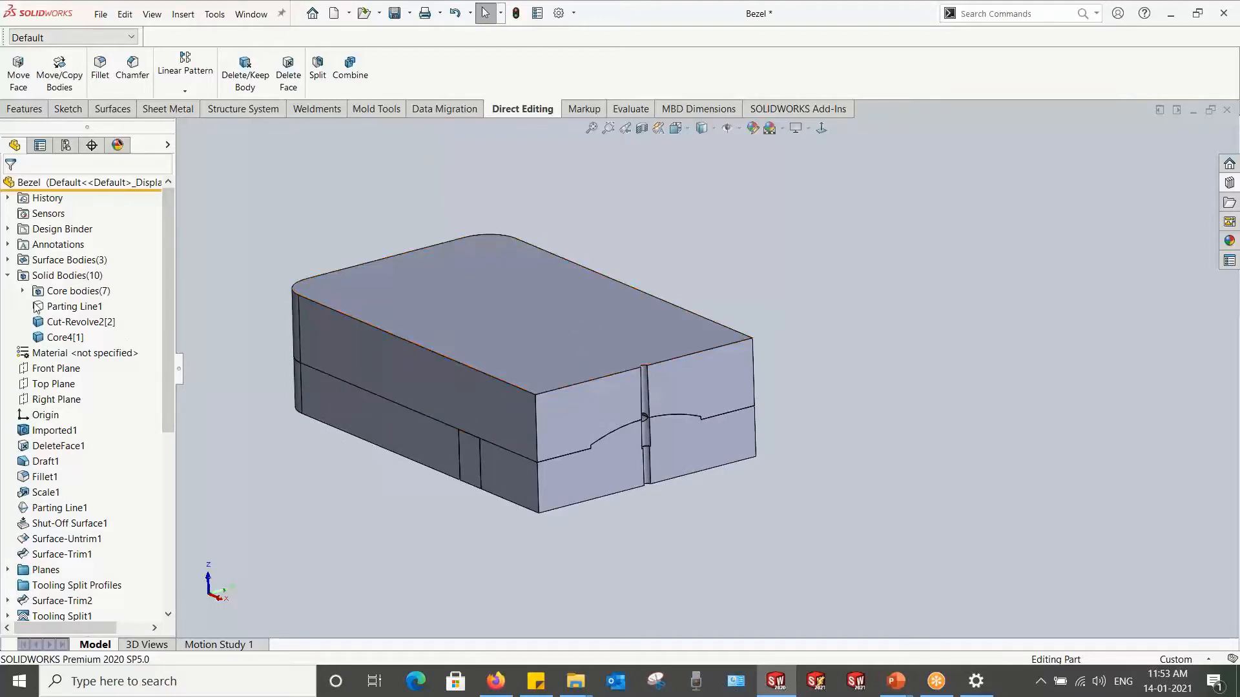
Step: Save the Bezel part and start Save Bodies for the whole Solid Bodies folder
left_click(392, 18)
left_click(9, 276)
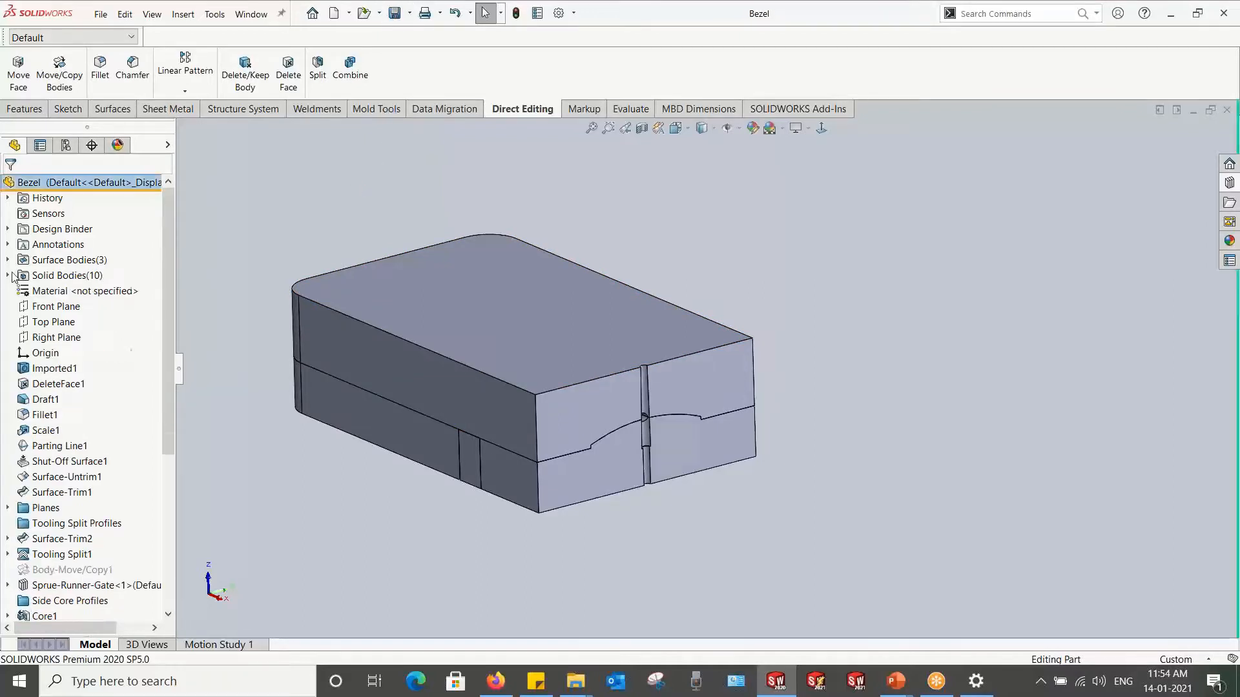
right_click(57, 277)
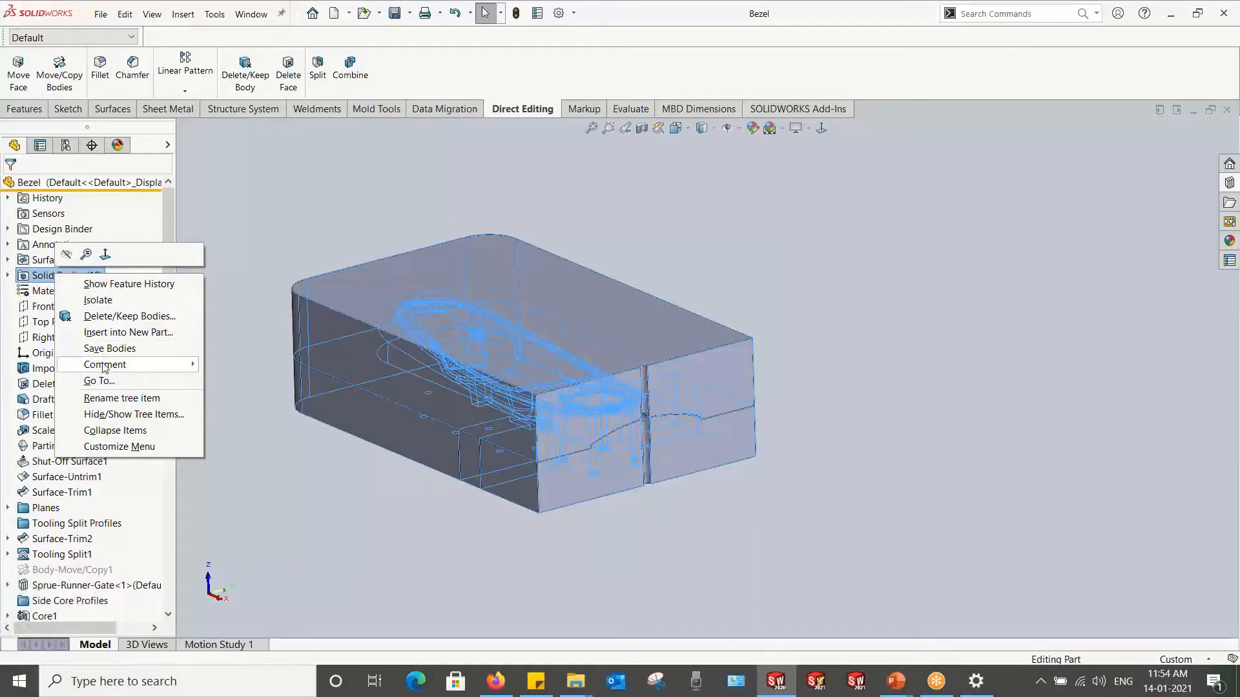
left_click(299, 226)
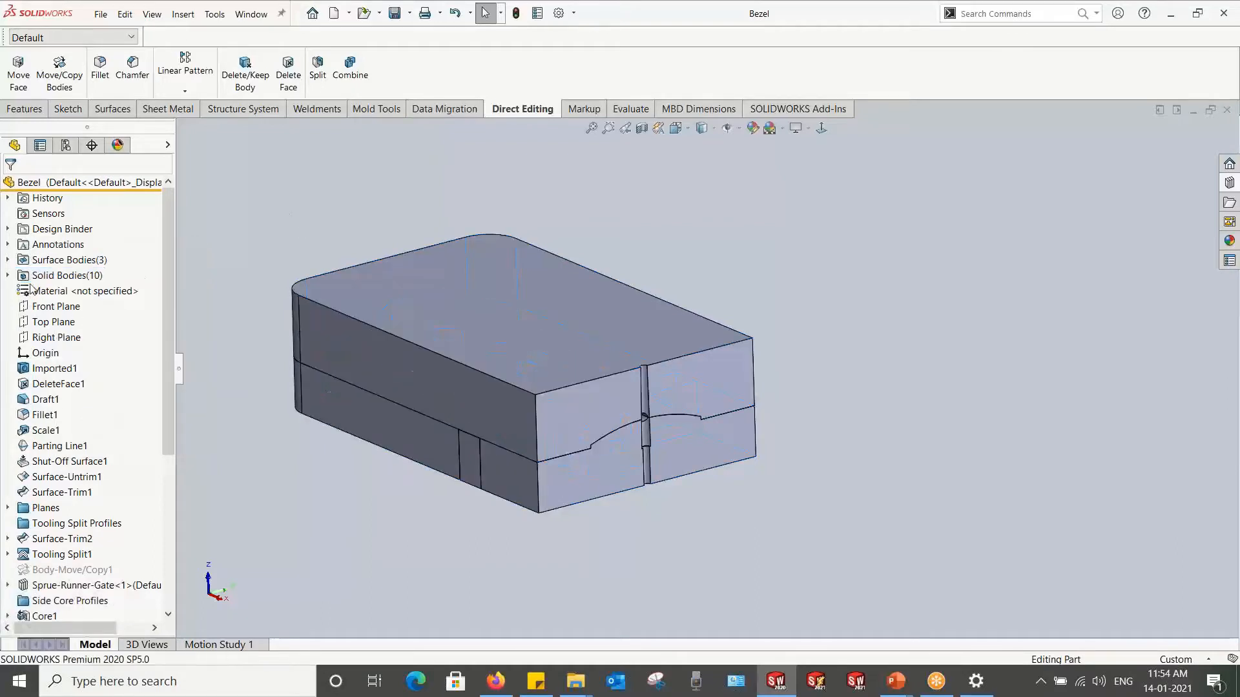
right_click(38, 276)
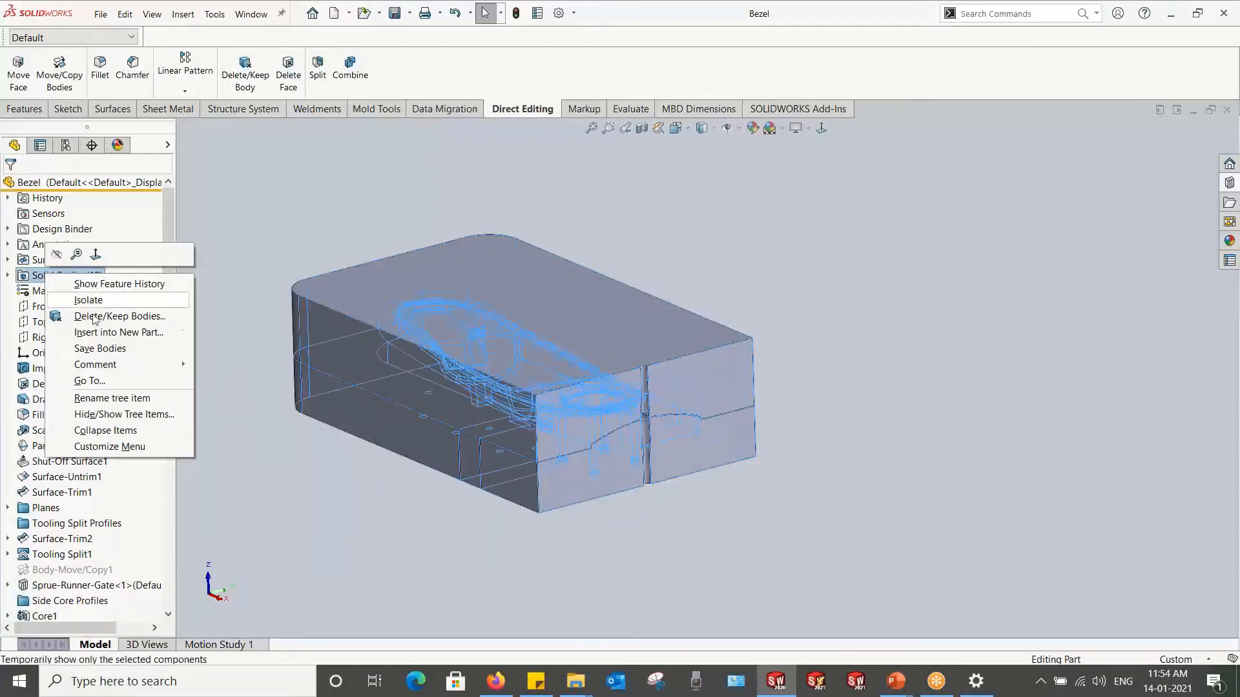
left_click(97, 348)
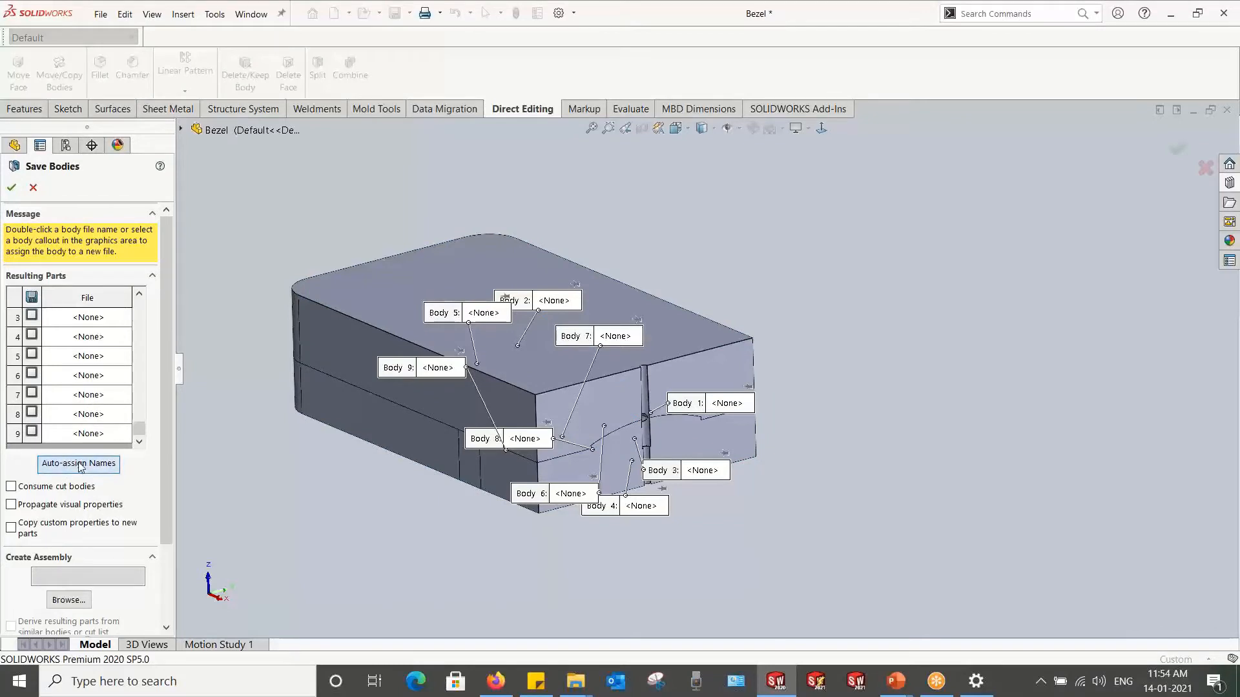
Step: Auto-assign file names to all resulting parts and compare them with the bodies and Combine features in the model's history
left_click(69, 466)
scroll(46, 338, "down", 3)
scroll(48, 339, "up", 3)
scroll(53, 339, "down", 3)
scroll(89, 343, "up", 3)
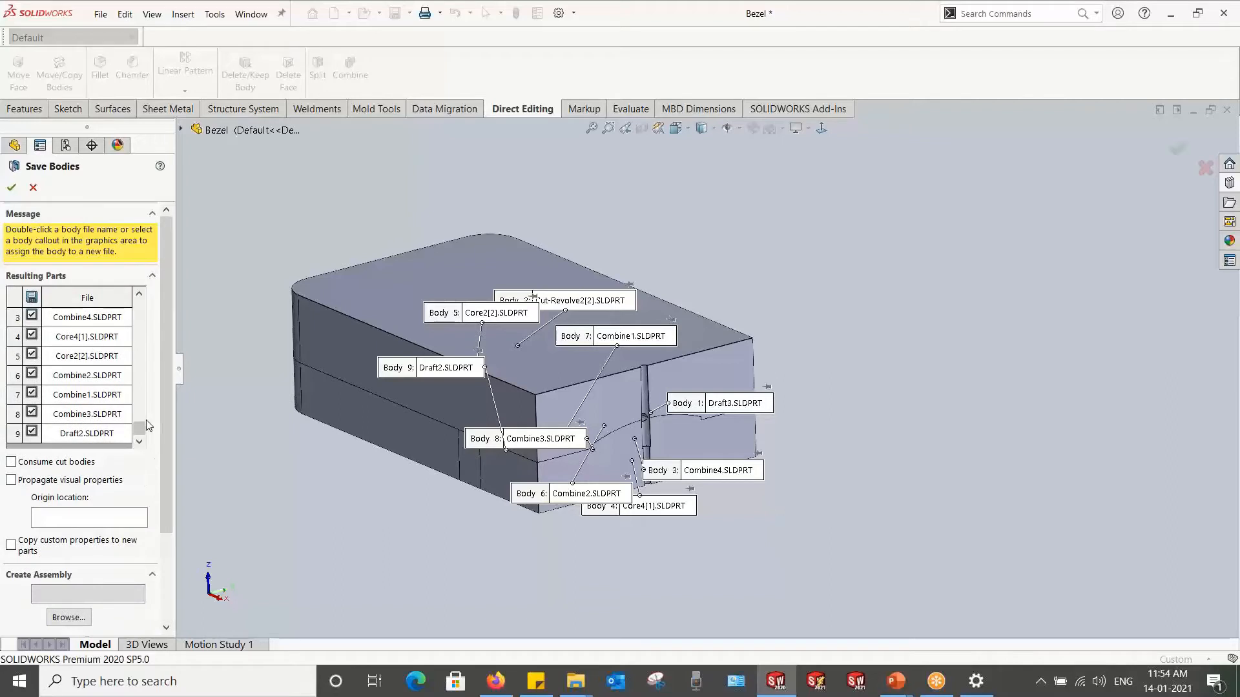
left_click_drag(138, 420, 143, 352)
left_click_drag(142, 359, 141, 439)
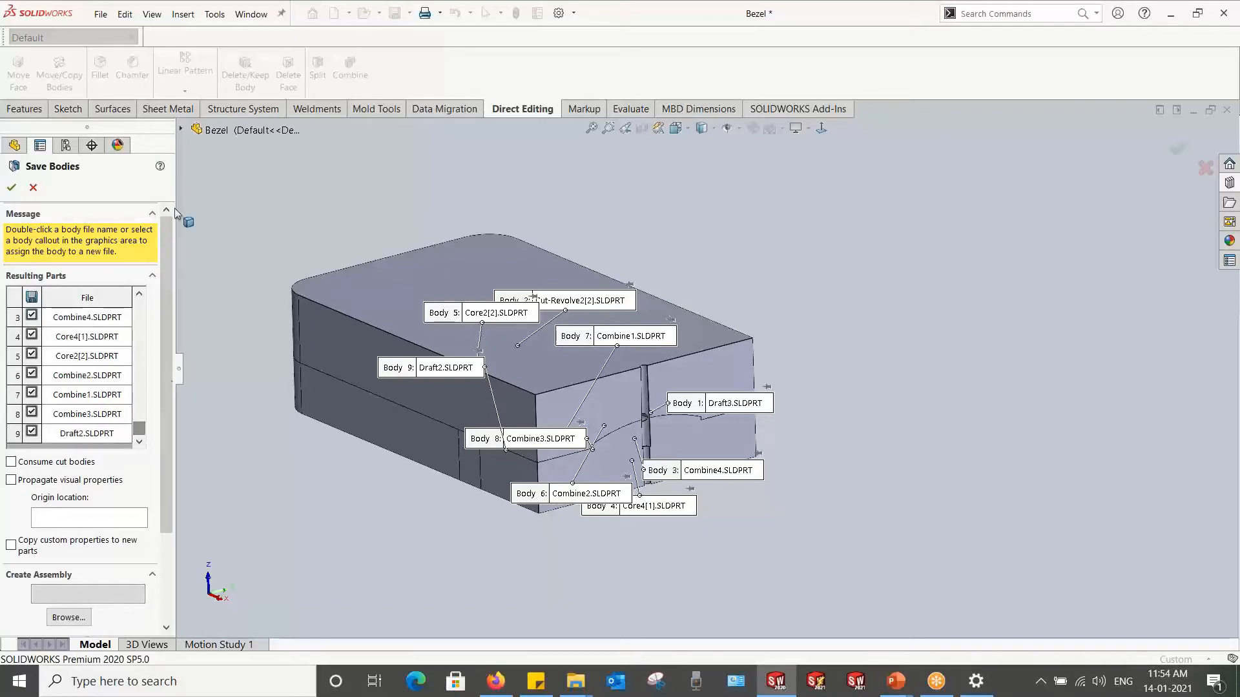
left_click(180, 128)
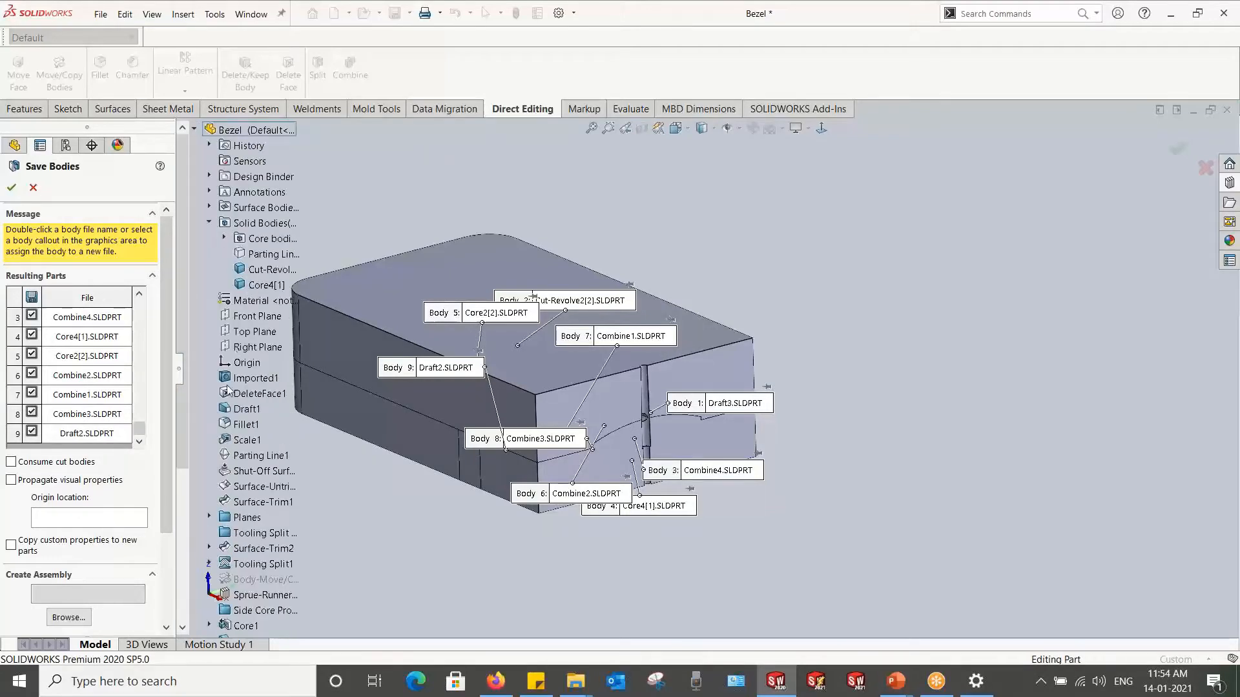
scroll(227, 428, "down", 5)
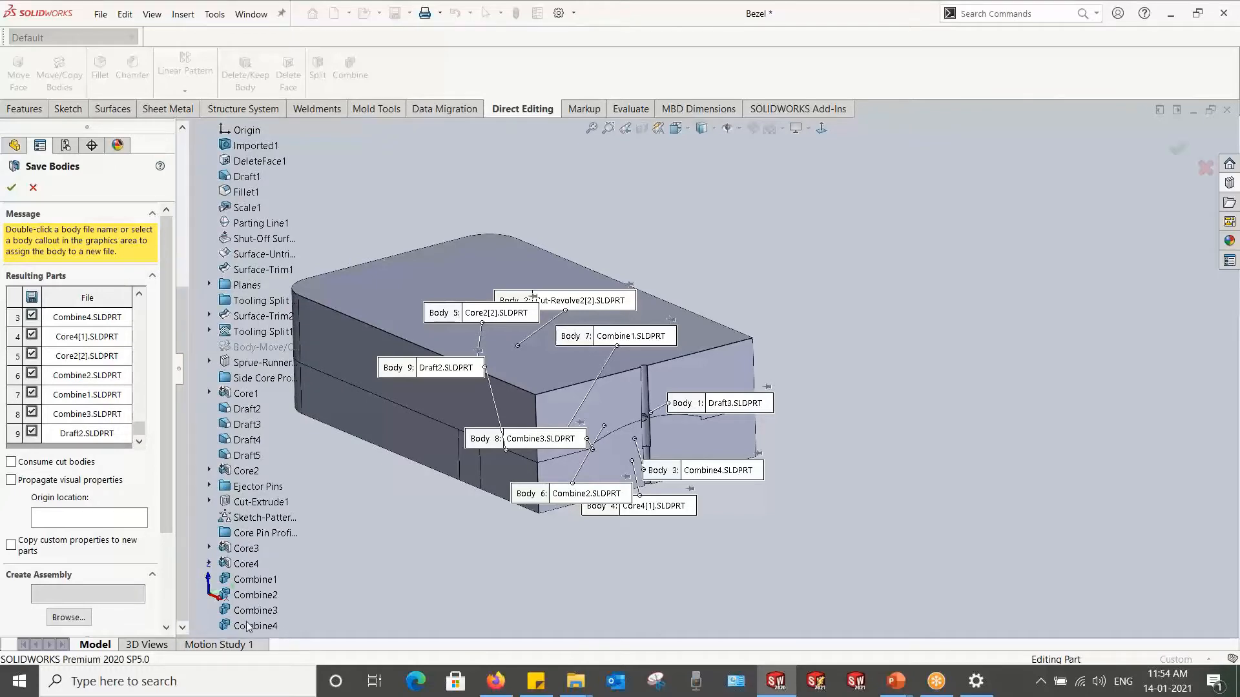
scroll(236, 385, "up", 5)
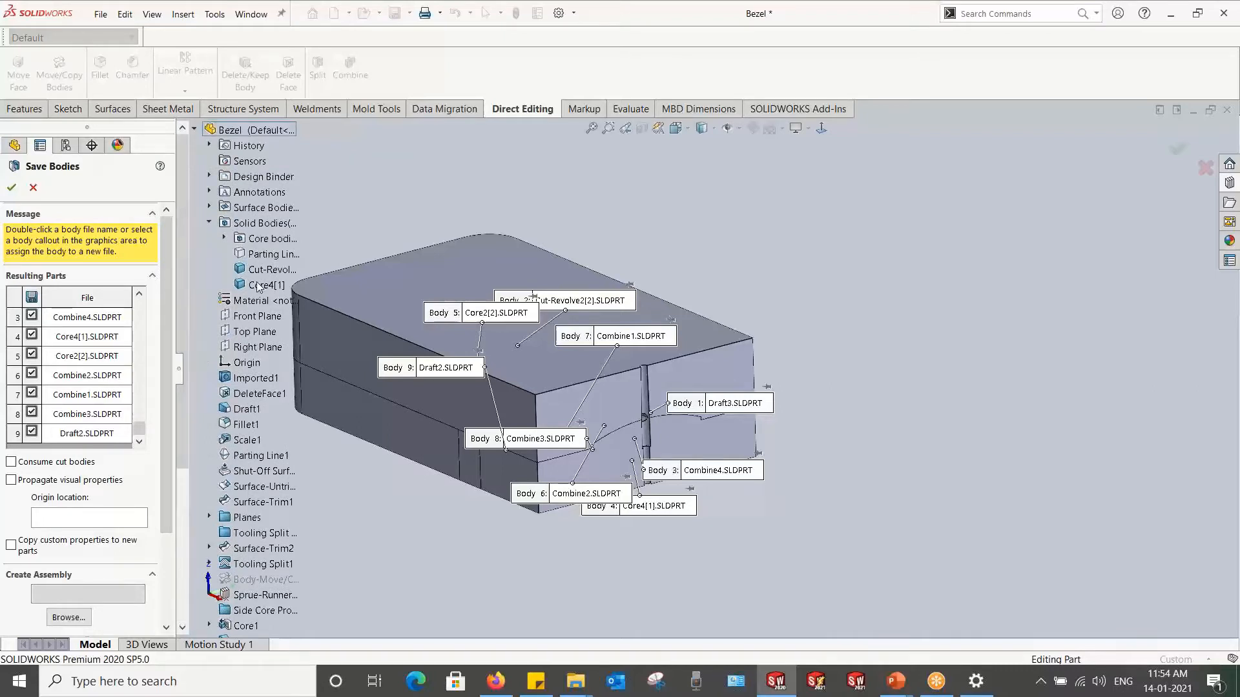
left_click(210, 223)
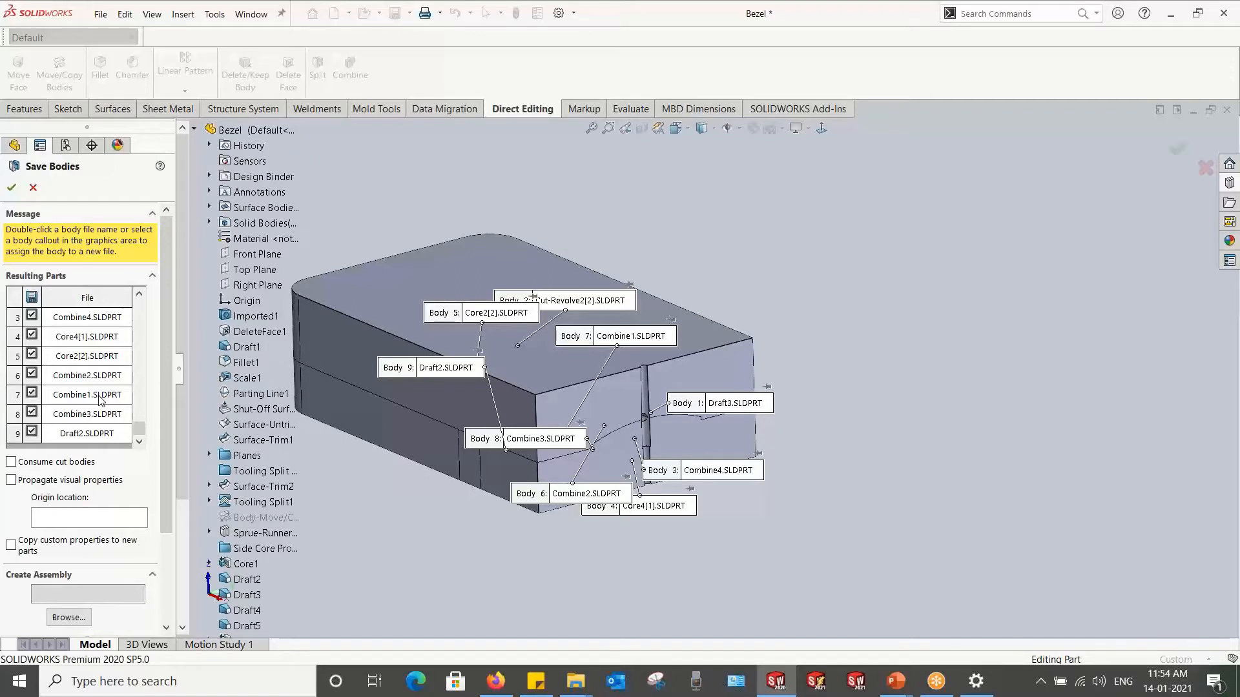
Step: Set Save Bodies to create a split assembly named Inserts in the Mold folder
scroll(476, 401, "up", 2)
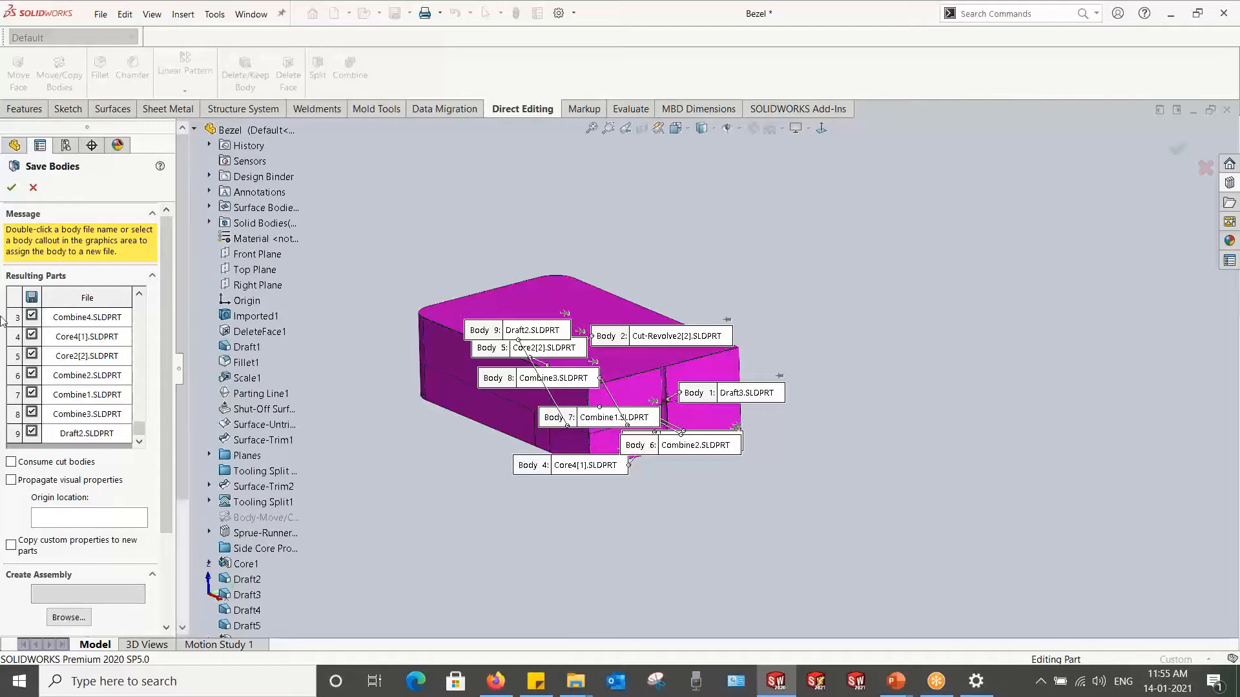
scroll(63, 387, "down", 3)
left_click(69, 498)
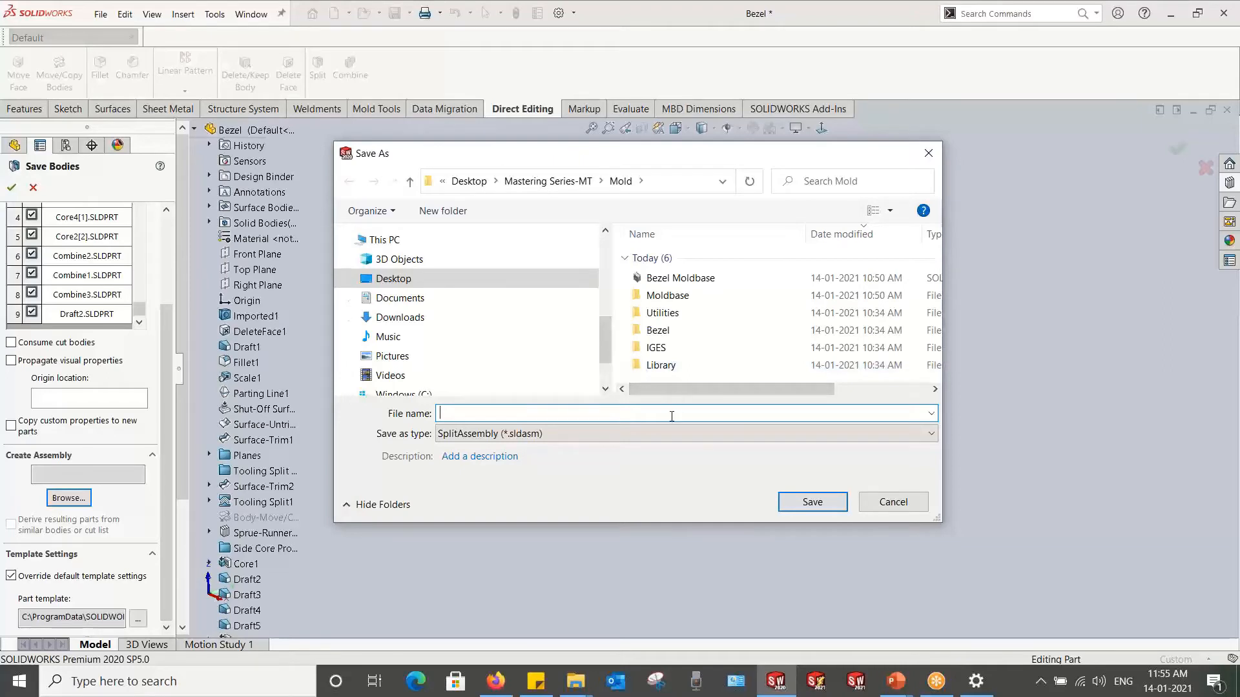
type("In")
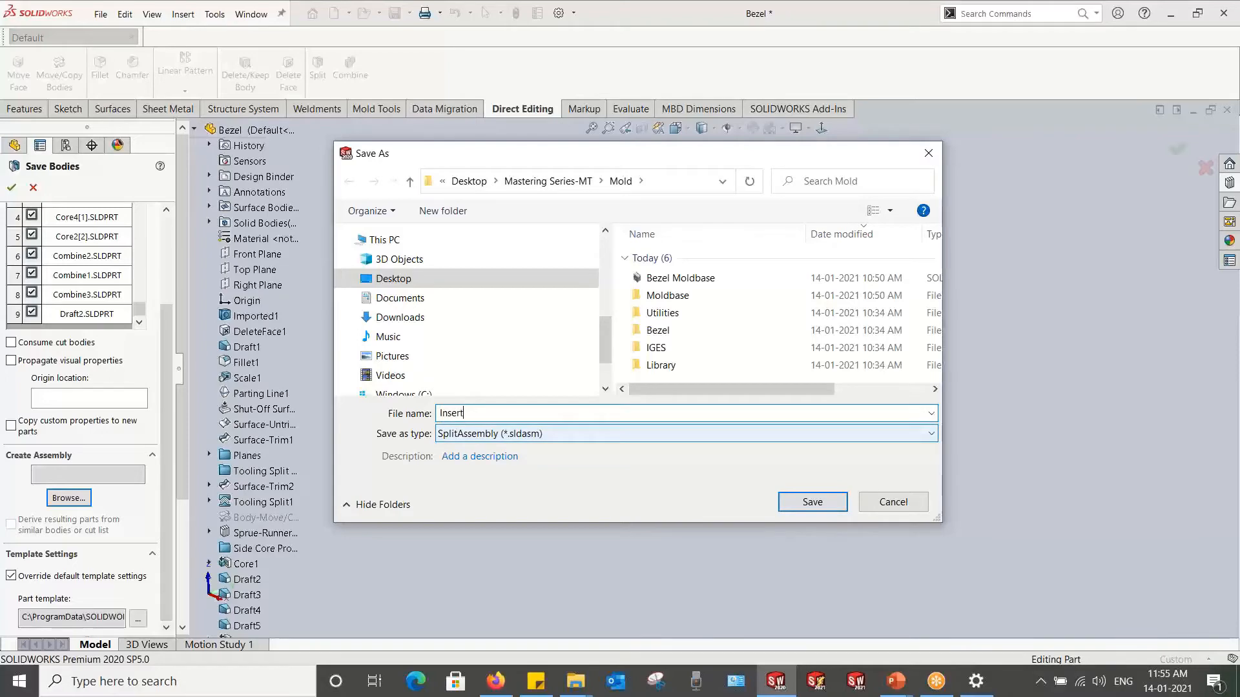
type("sert")
left_click(823, 503)
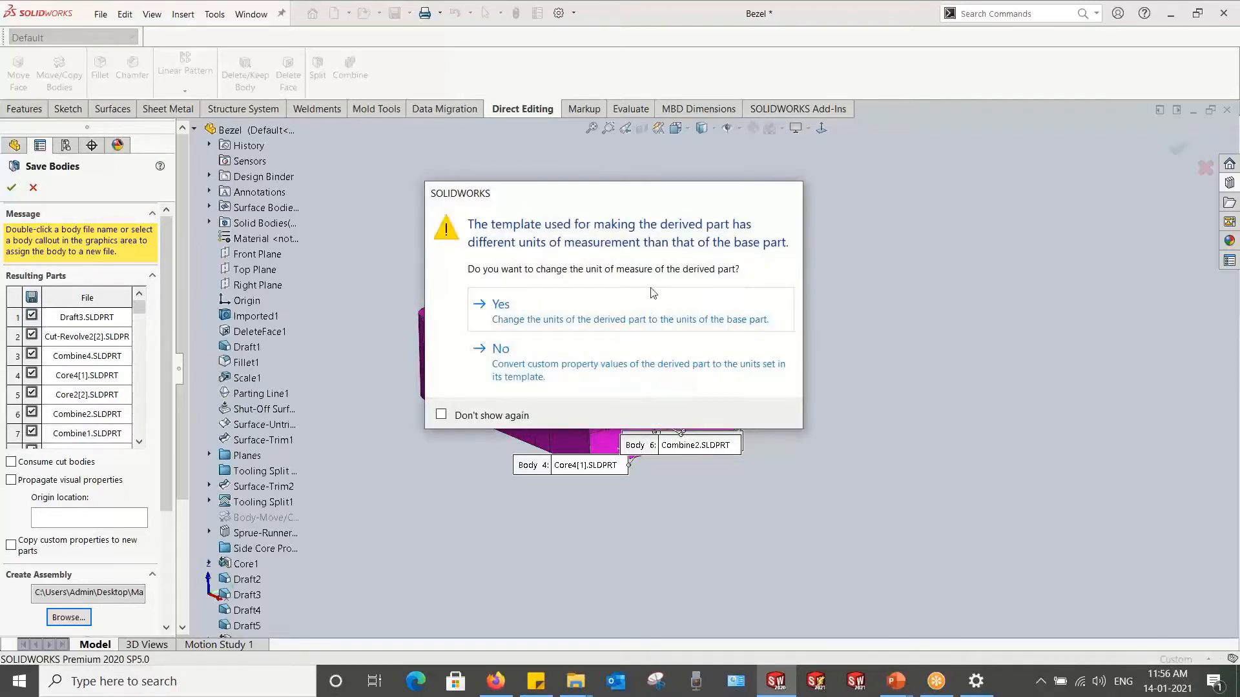
Step: Change the derived parts' units to those of the base part, and rebuild and save the Inserts assembly
left_click(615, 301)
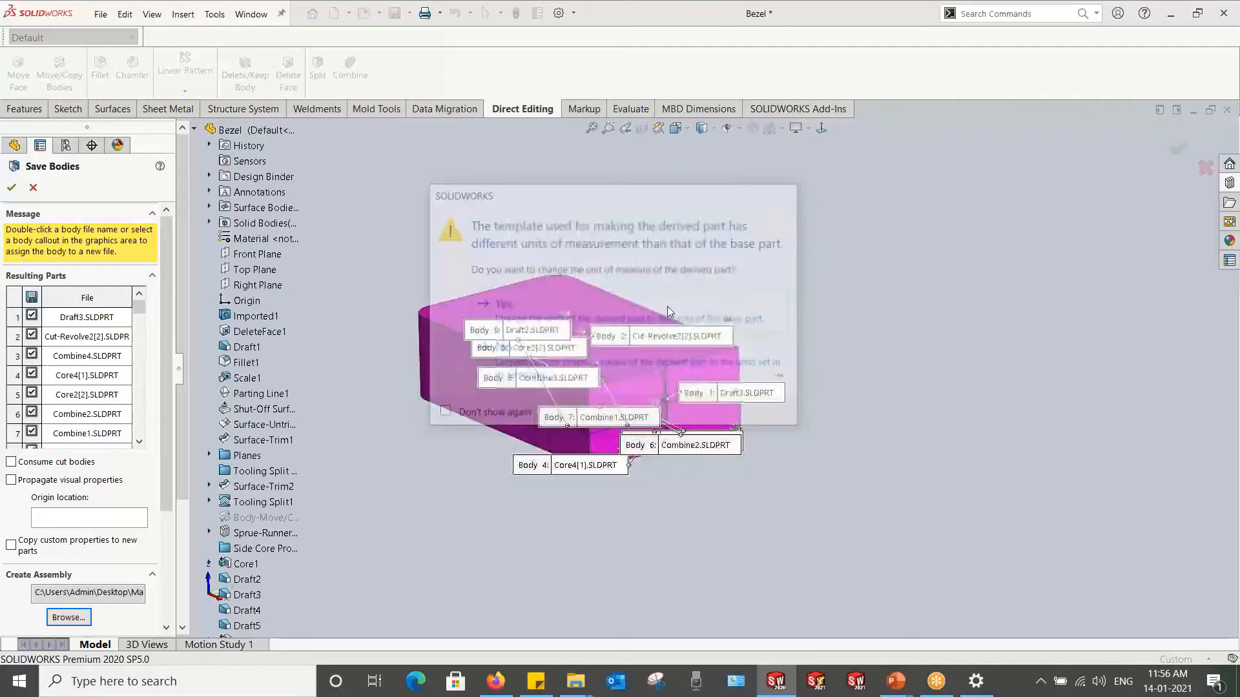
left_click(672, 307)
left_click(677, 308)
left_click(677, 308)
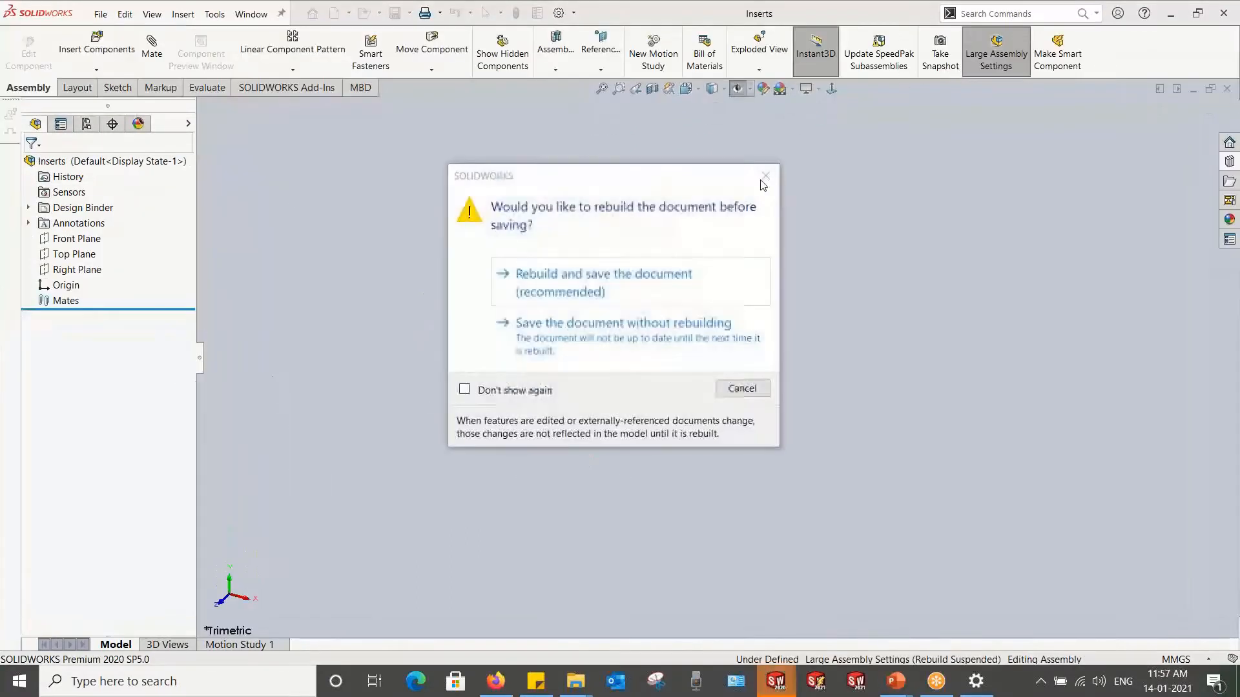
left_click(577, 286)
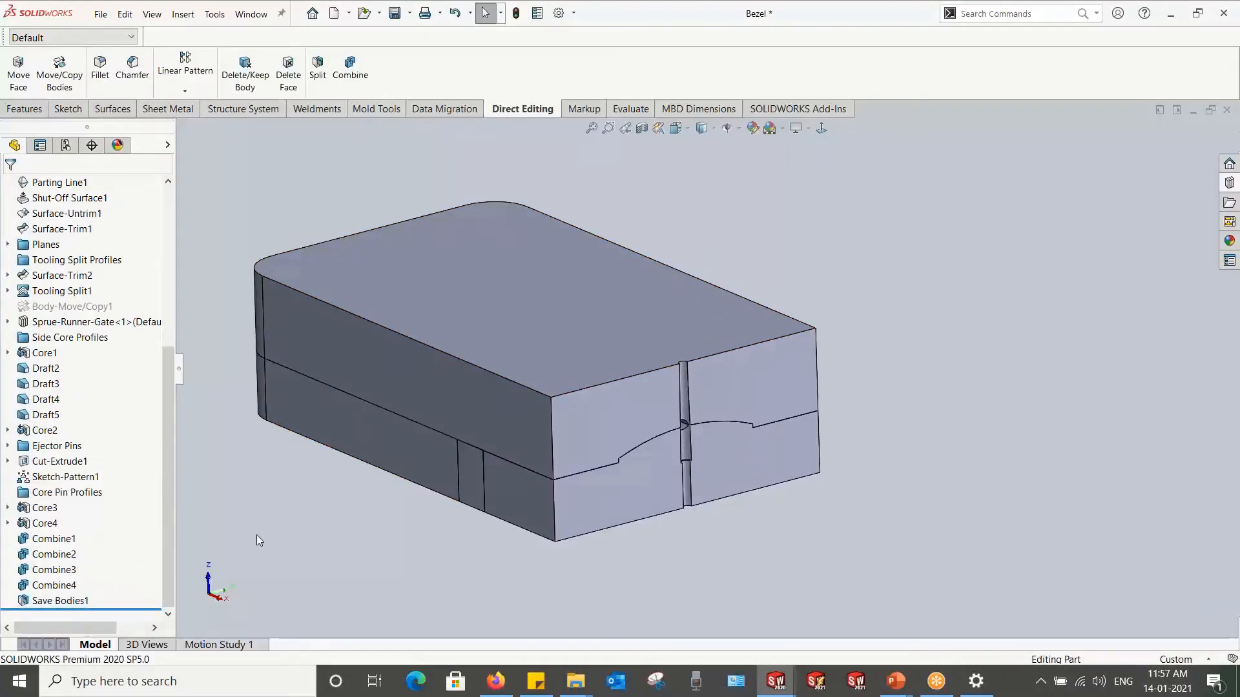
Step: Switch to the Inserts assembly and display it shaded with edges
key("ctrl+Tab")
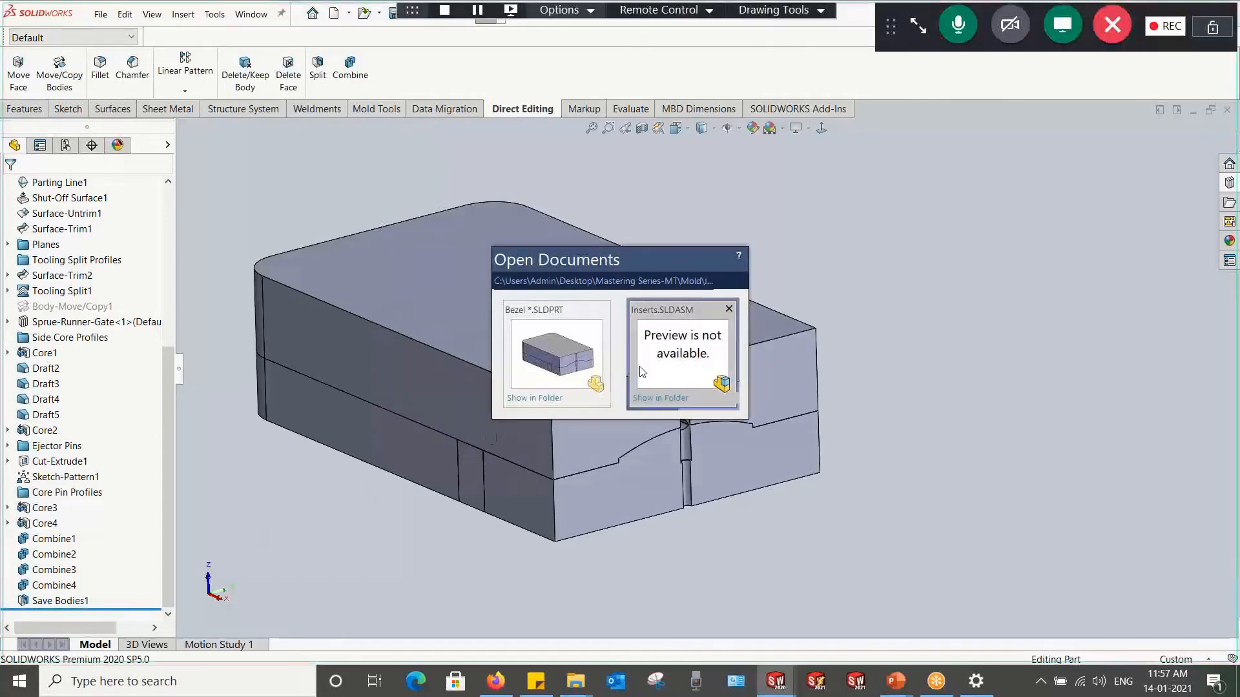
middle_click_drag(640, 390, 528, 199)
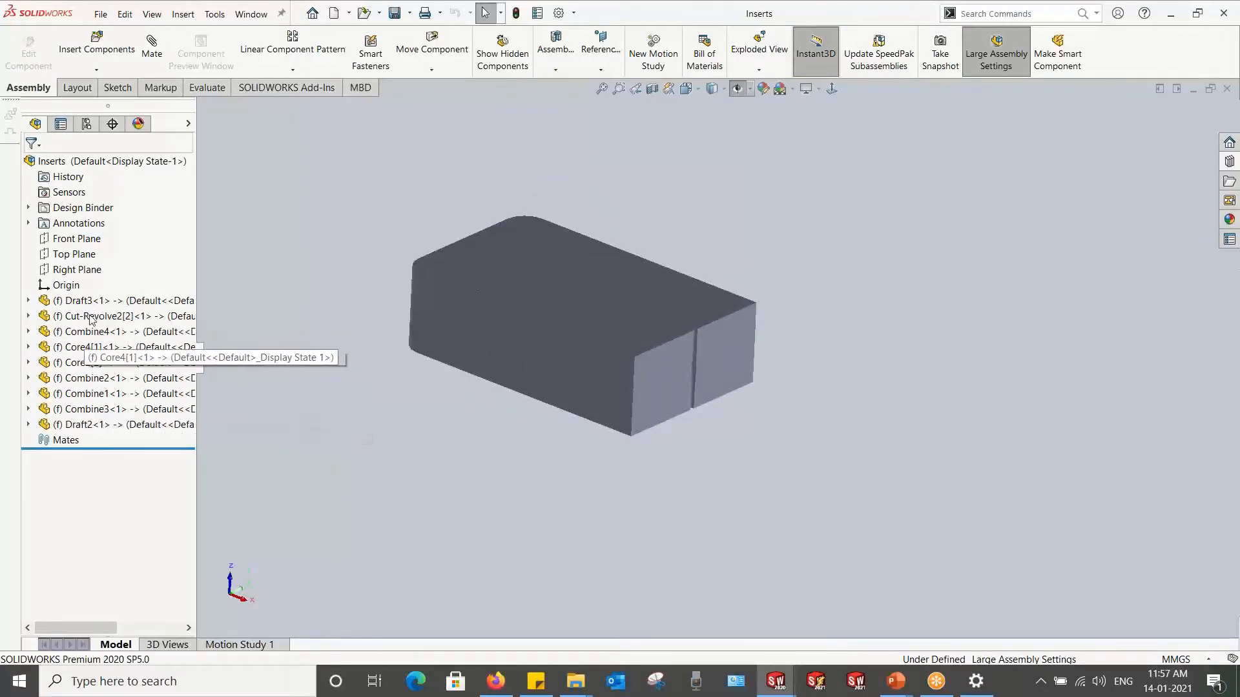
left_click(719, 90)
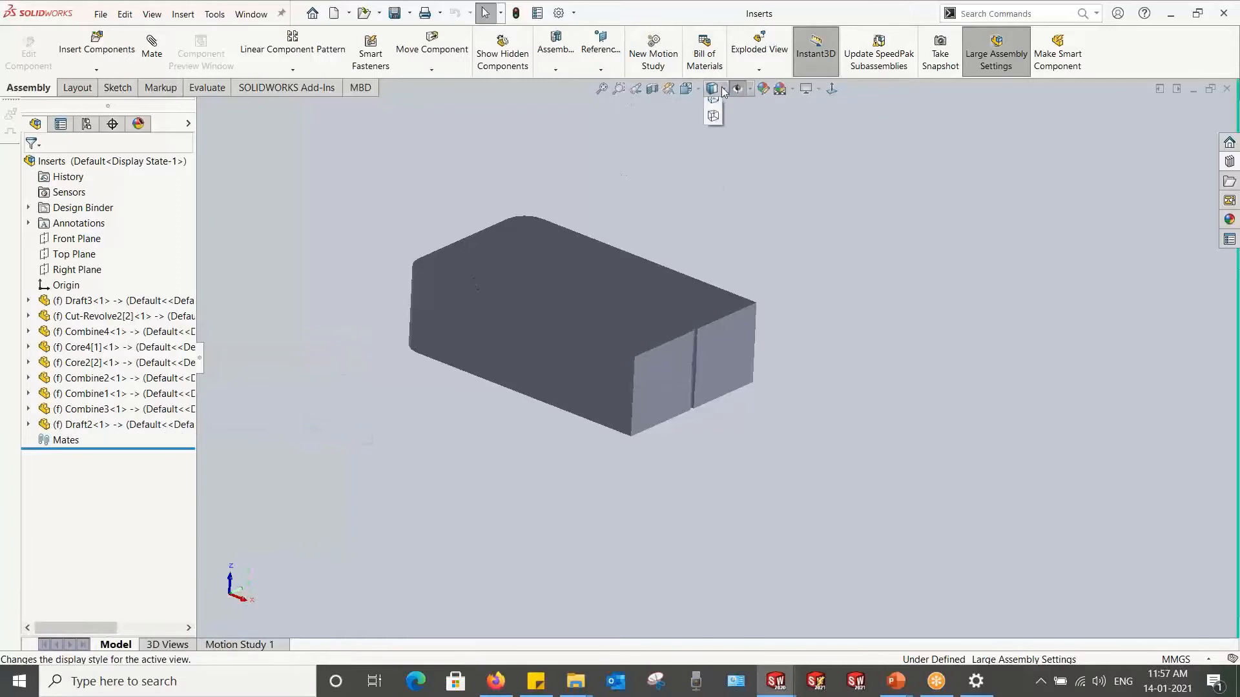
left_click(714, 107)
scroll(568, 323, "down", 1)
scroll(542, 356, "down", 1)
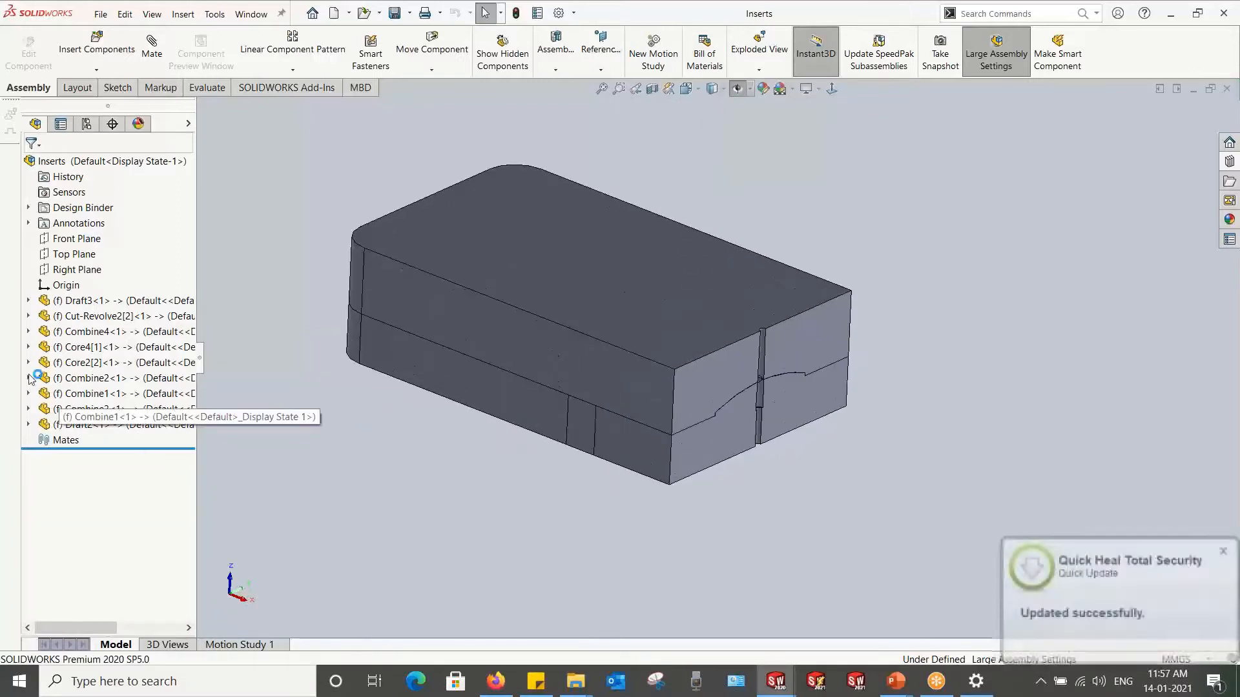
Step: Examine the Draft3 component's contents in the Inserts assembly tree, then return to the Bezel part and save it
left_click_drag(198, 364, 314, 373)
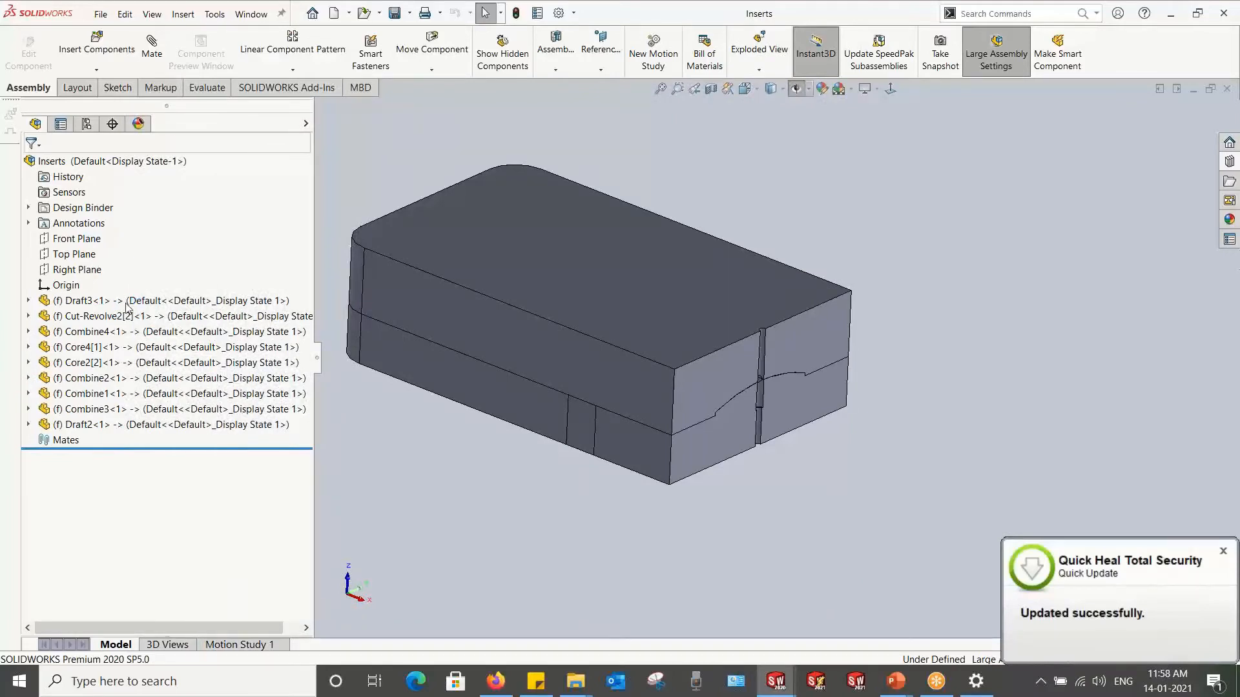
left_click(28, 301)
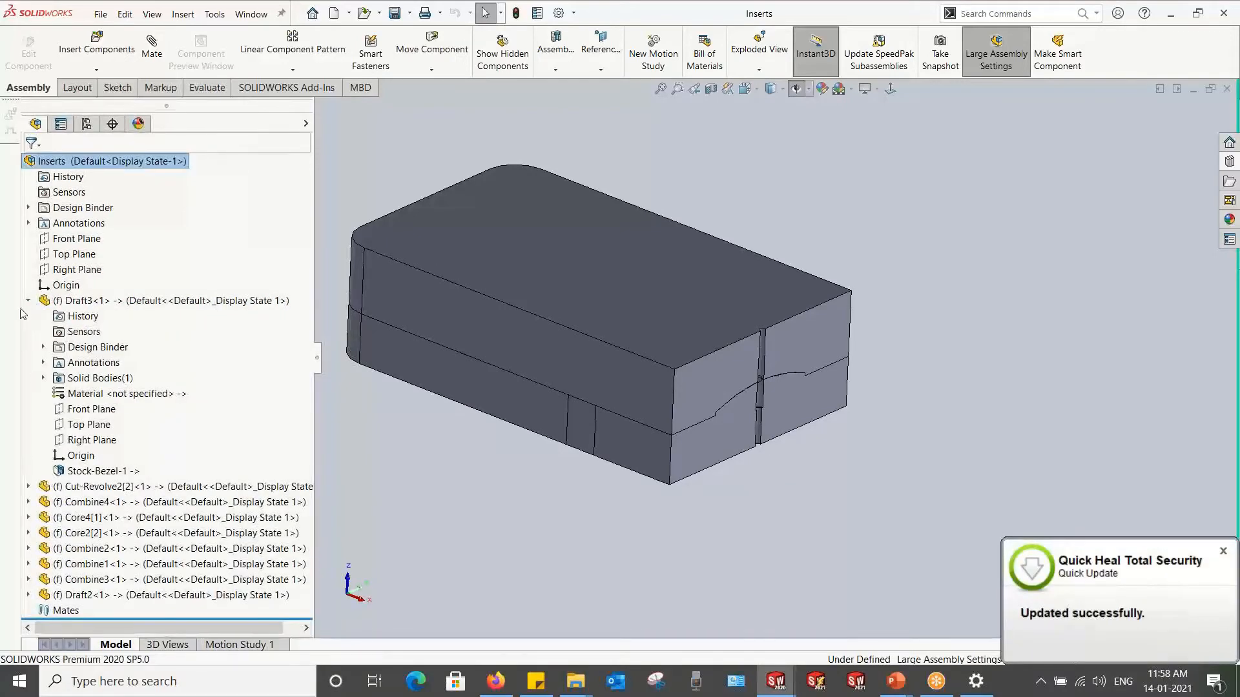
key("ctrl+Tab")
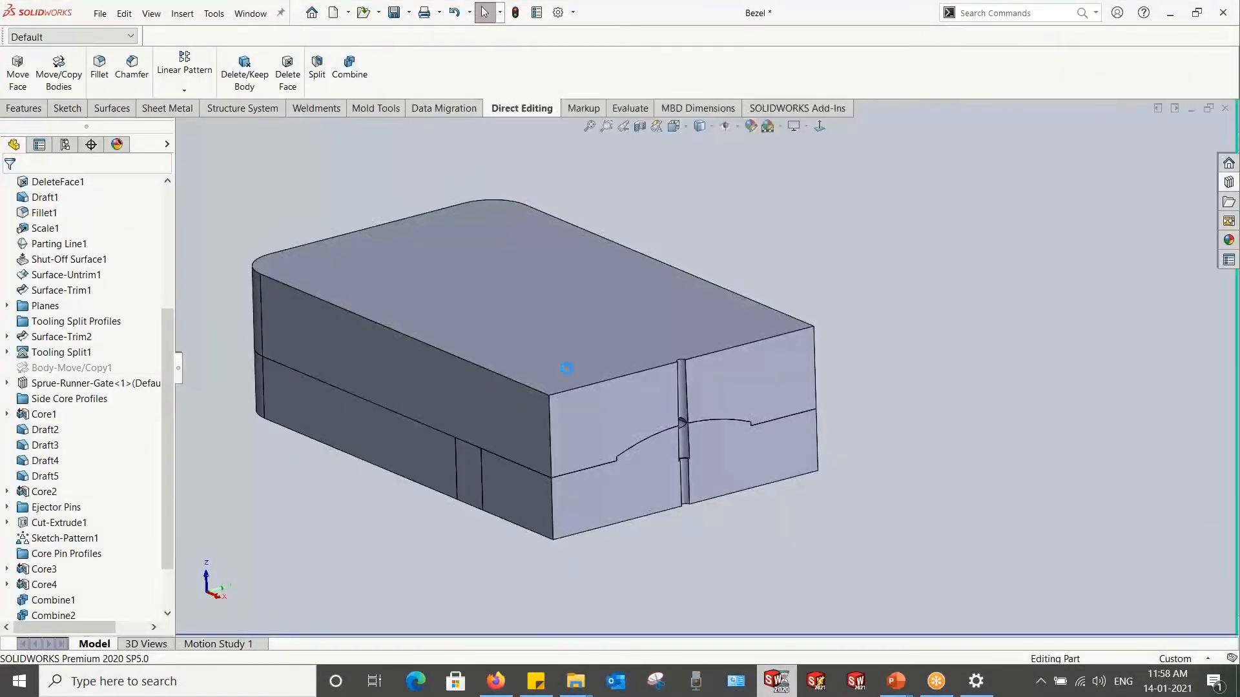
left_click(394, 13)
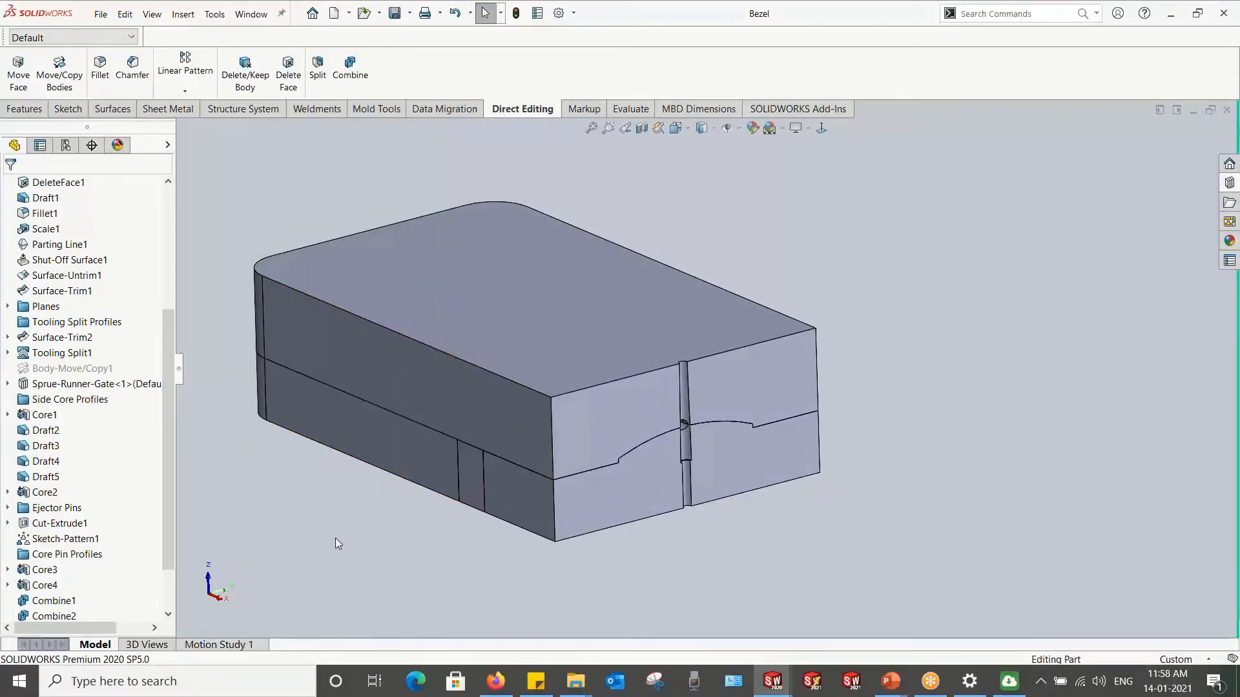
key("alt+Tab")
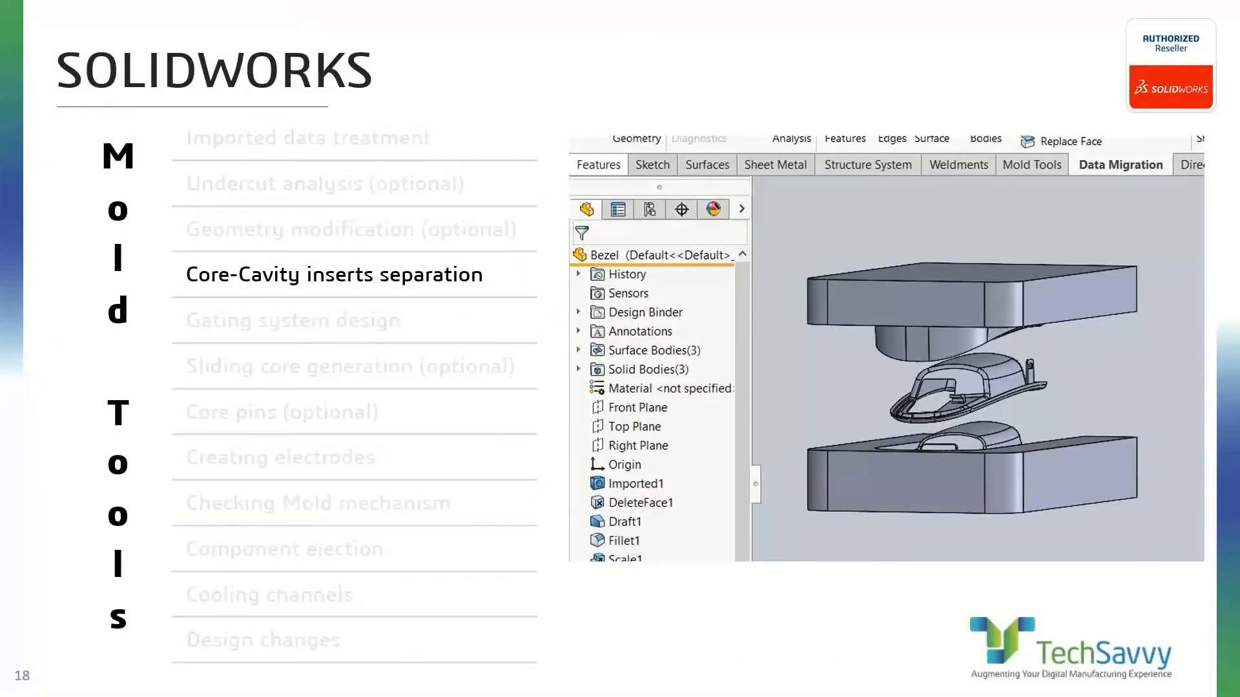
key("Right")
key("Right")
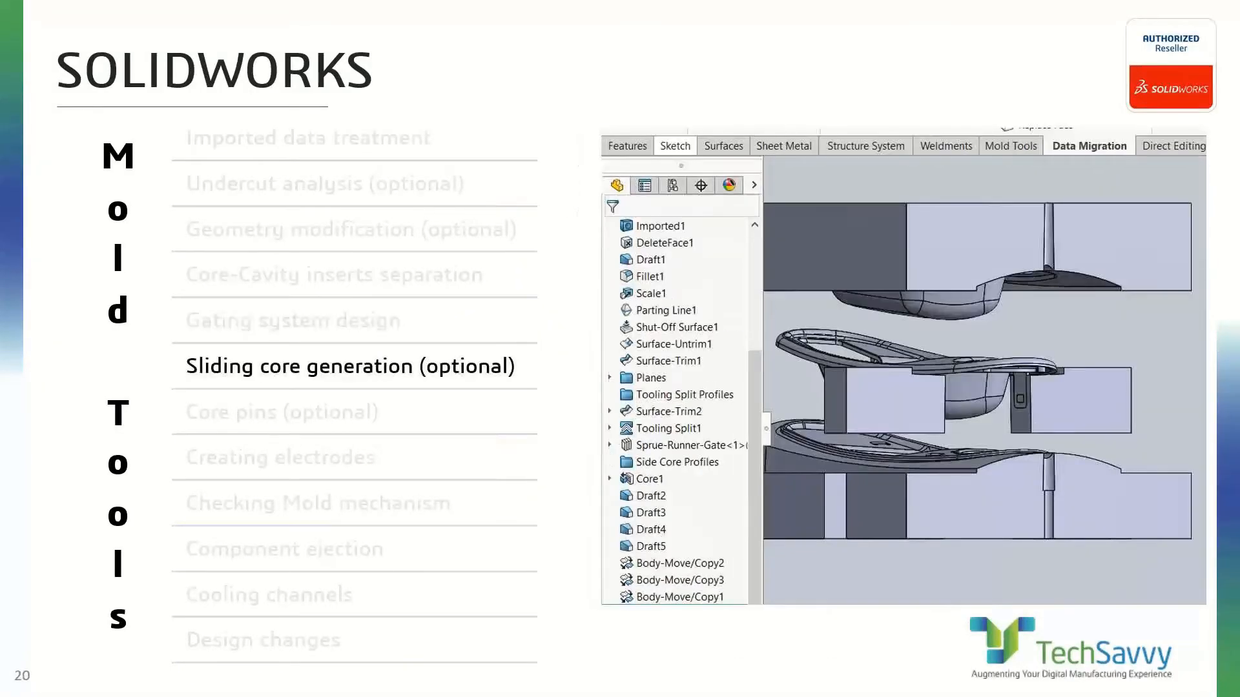
key("Right")
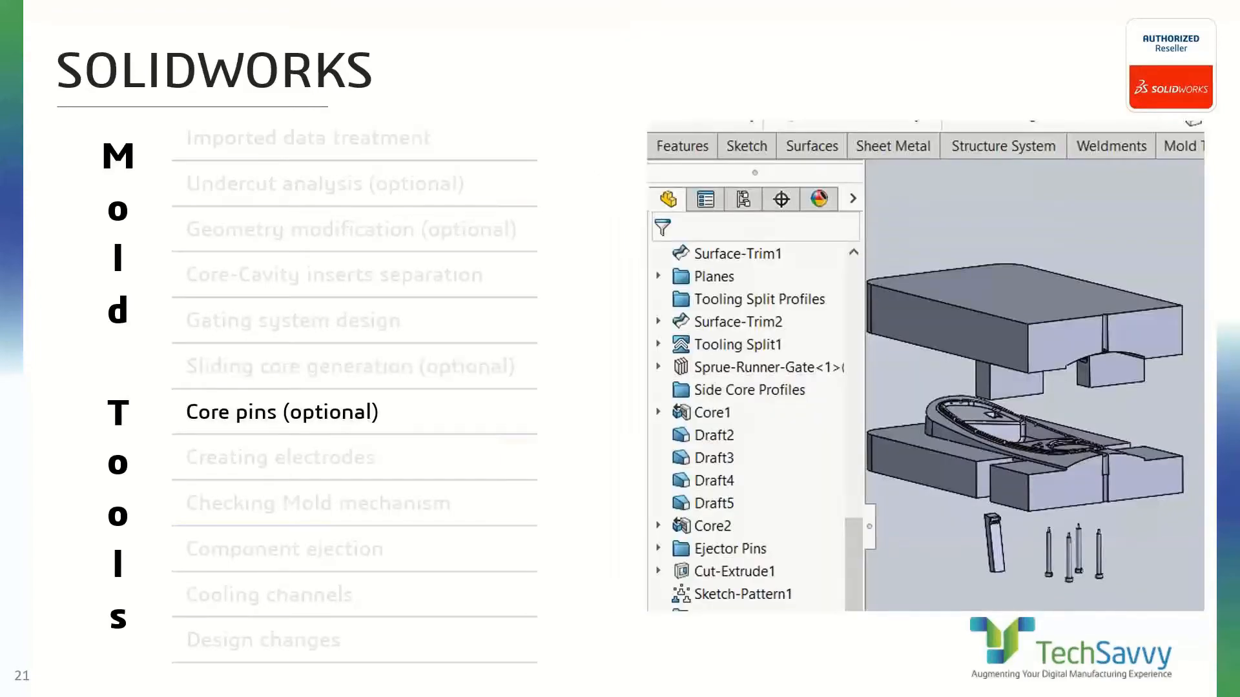
key("Right")
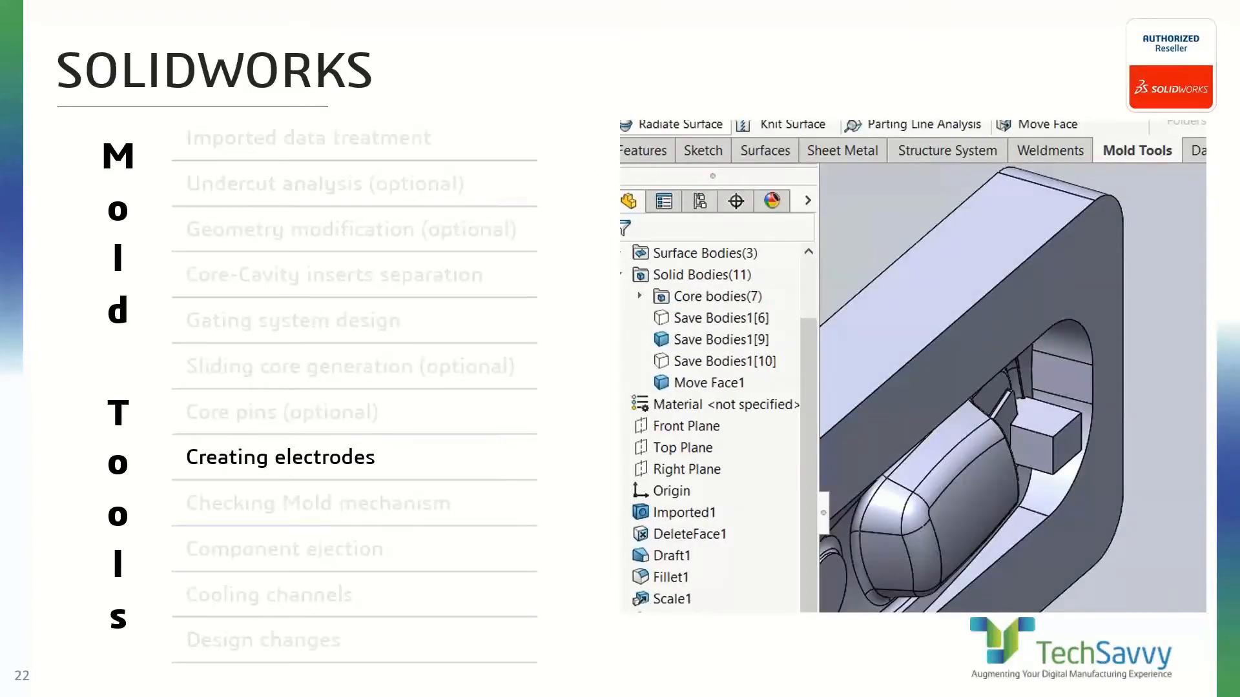
key("alt+Tab")
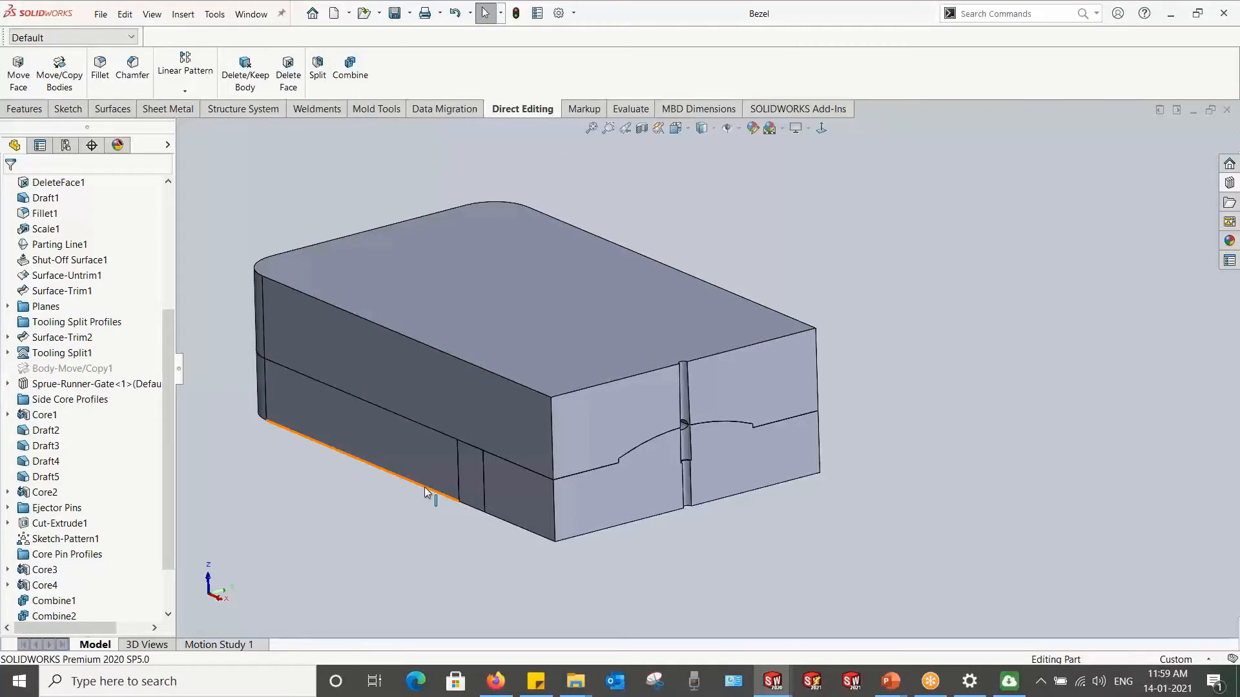
Step: Isolate the upper mold block created by Tooling Split1 and turn it to show its cavity side
right_click(525, 206)
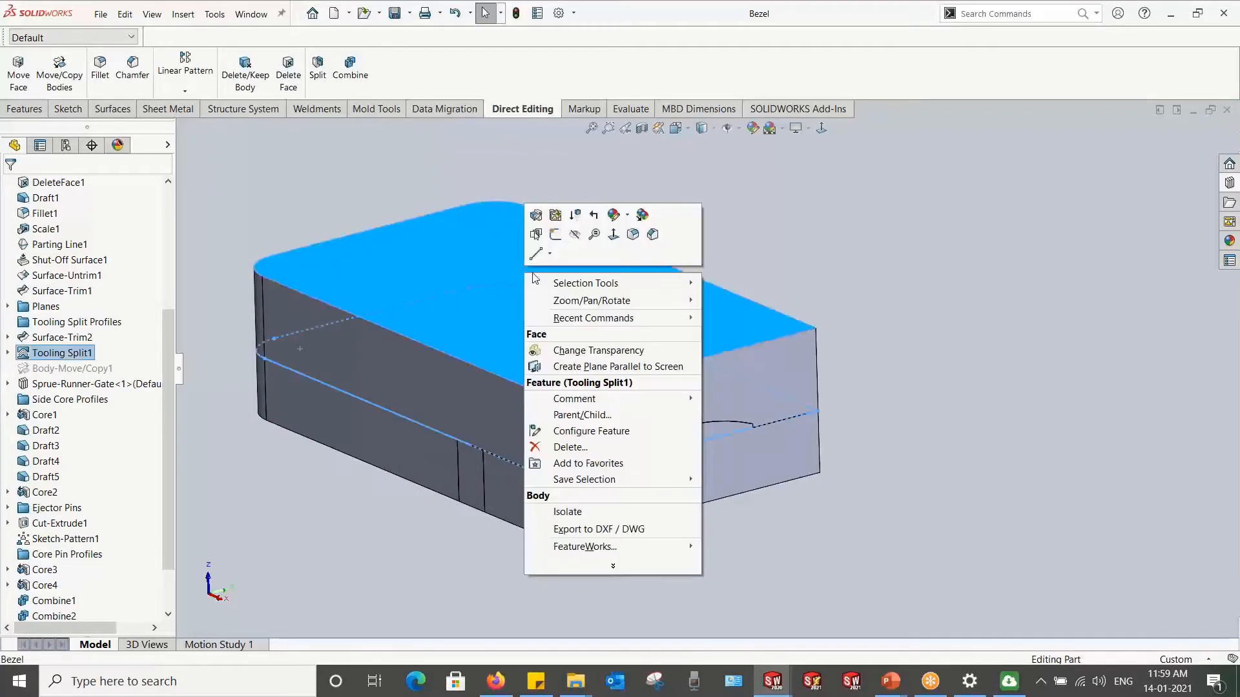
left_click(579, 511)
middle_click_drag(503, 557, 467, 278)
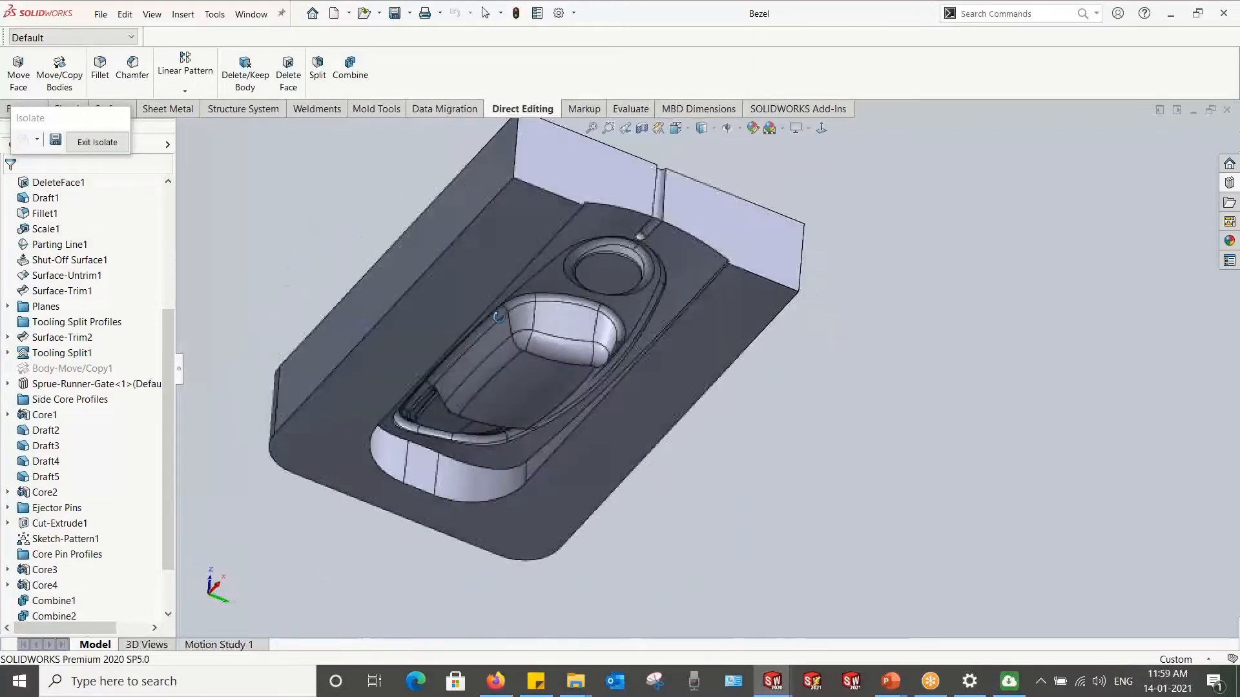
Step: Start a sketch on the block's flat parting face and sketch a corner rectangle over the rounded corner of the small end pocket
right_click(466, 276)
left_click(498, 231)
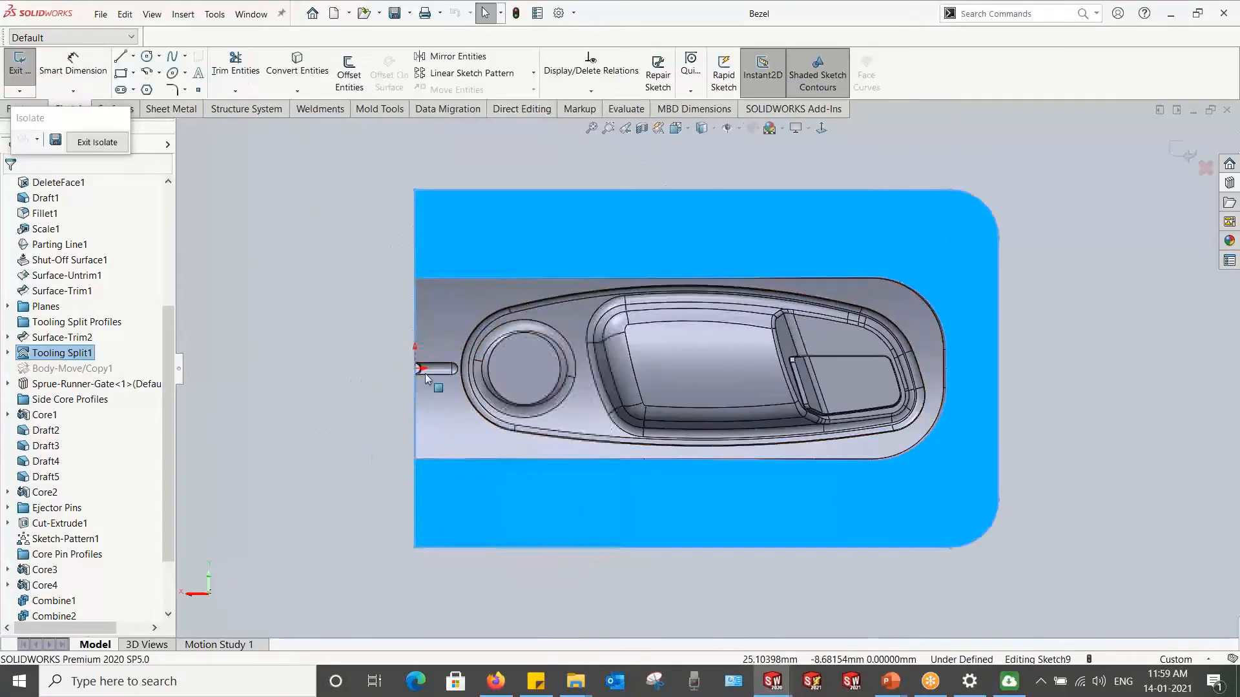
scroll(917, 431, "down", 5)
scroll(917, 432, "down", 2)
right_click_drag(616, 358, 619, 367)
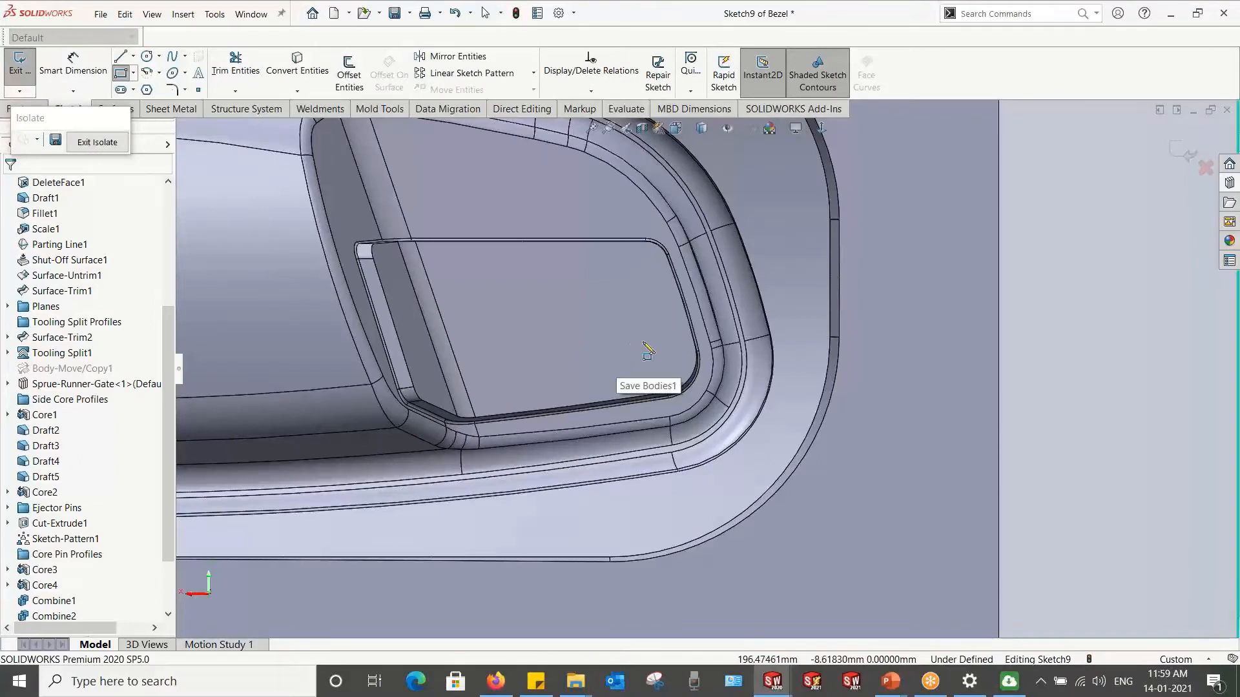
left_click(643, 342)
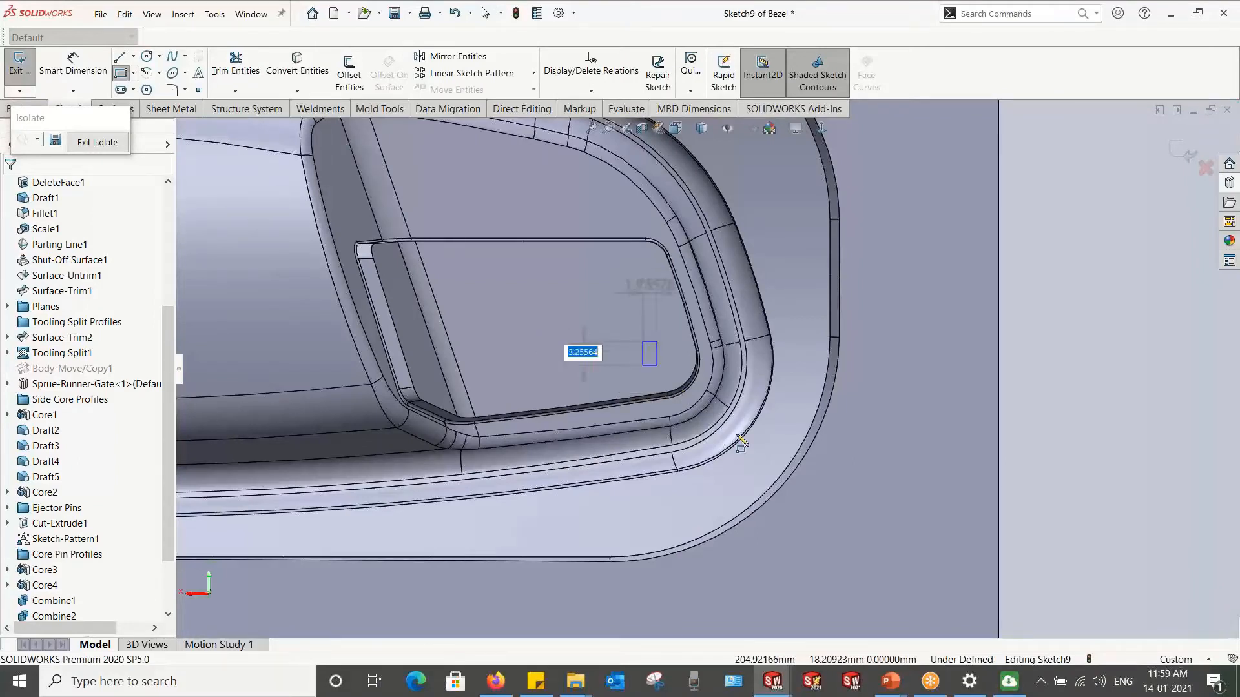
left_click(787, 439)
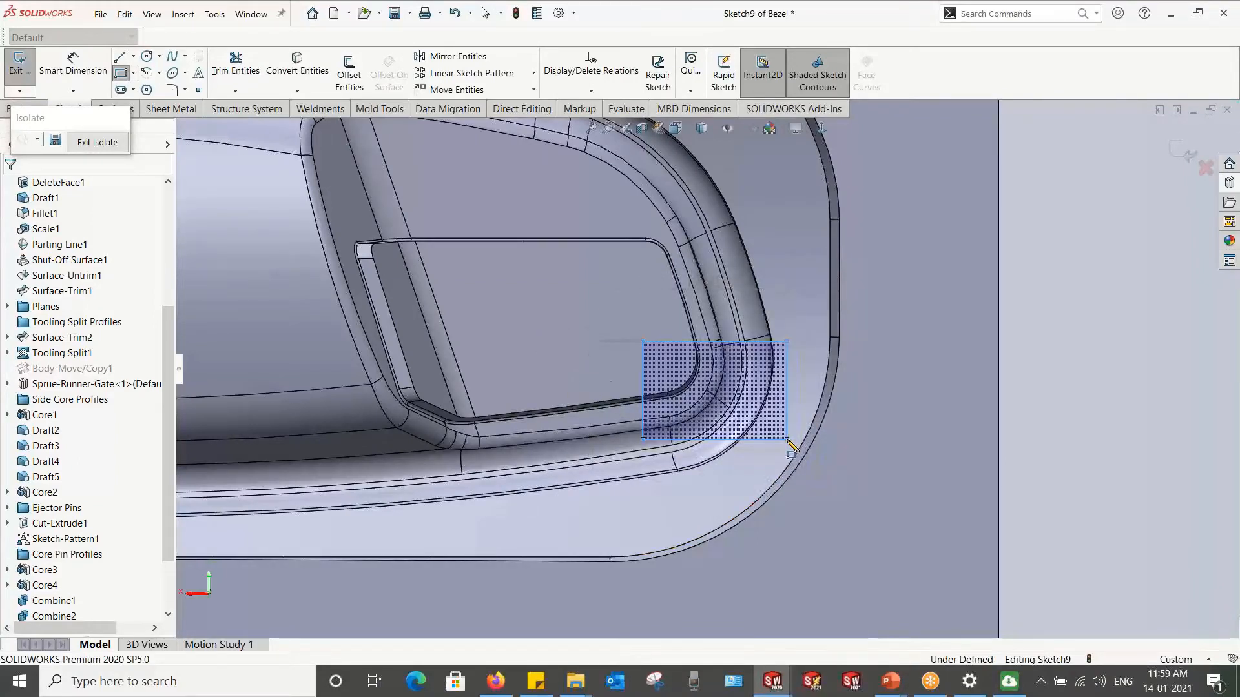
Step: Extrude the rectangle sketch at the pocket corner up to body Save Bodies1[2], as a separate body without merging
key("Escape")
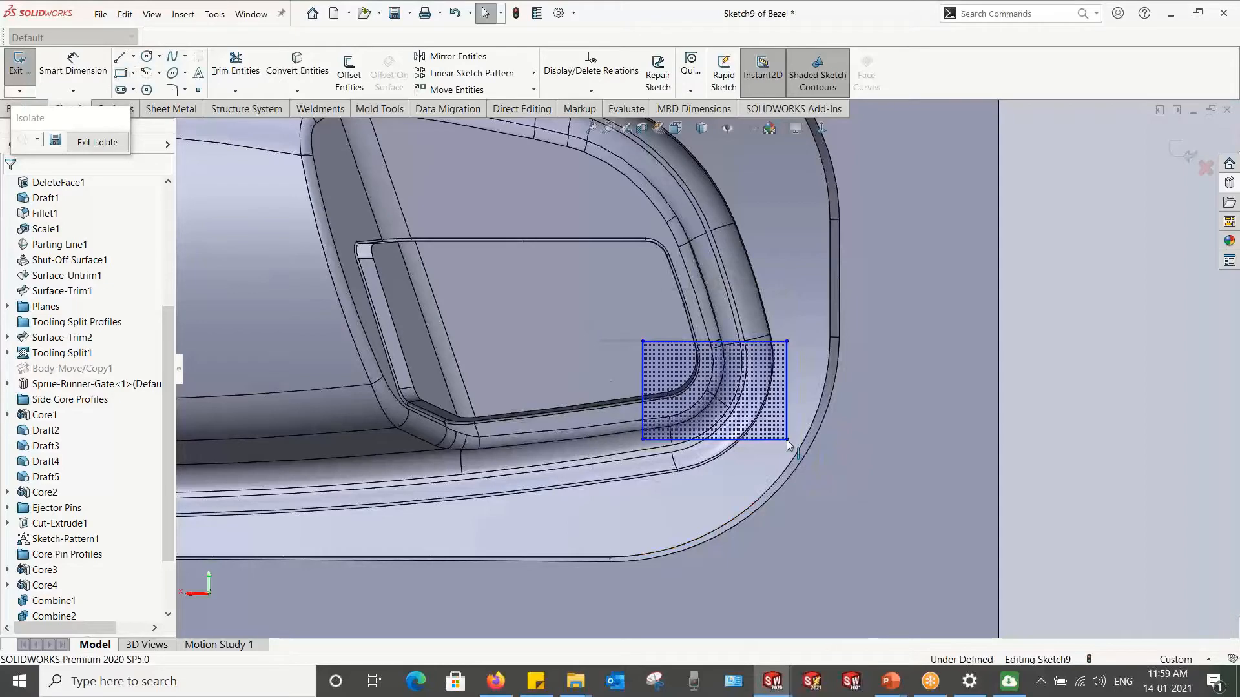
left_click(23, 108)
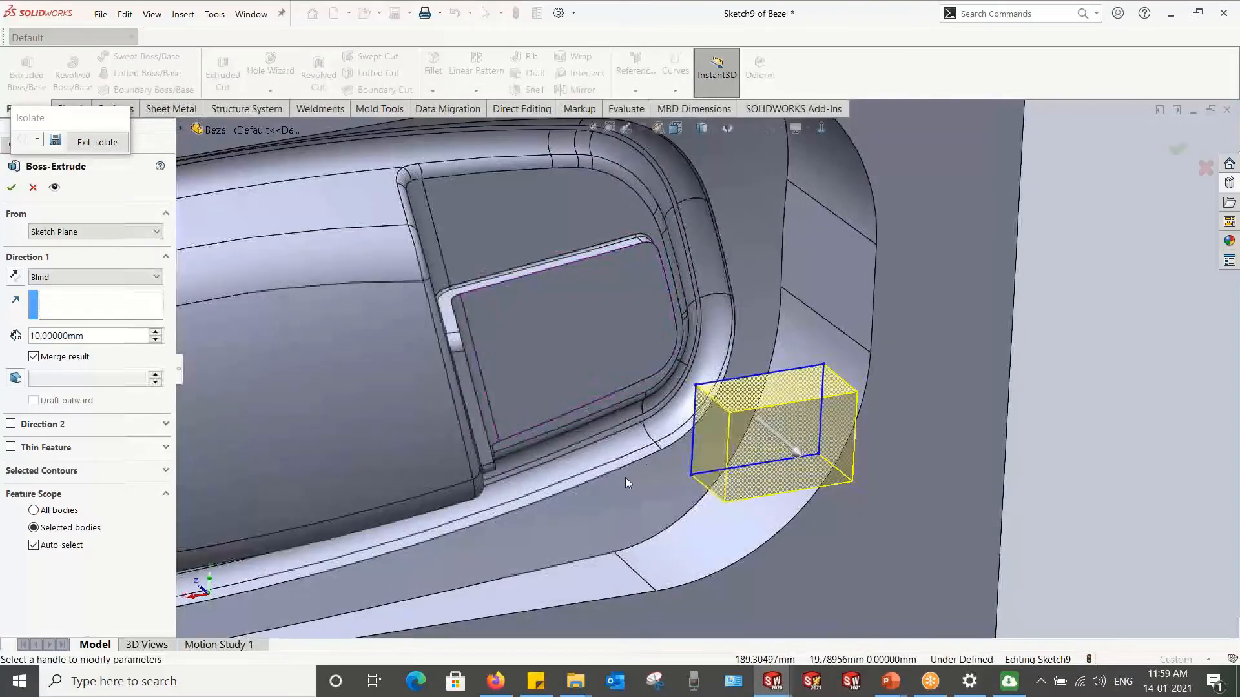
left_click(64, 277)
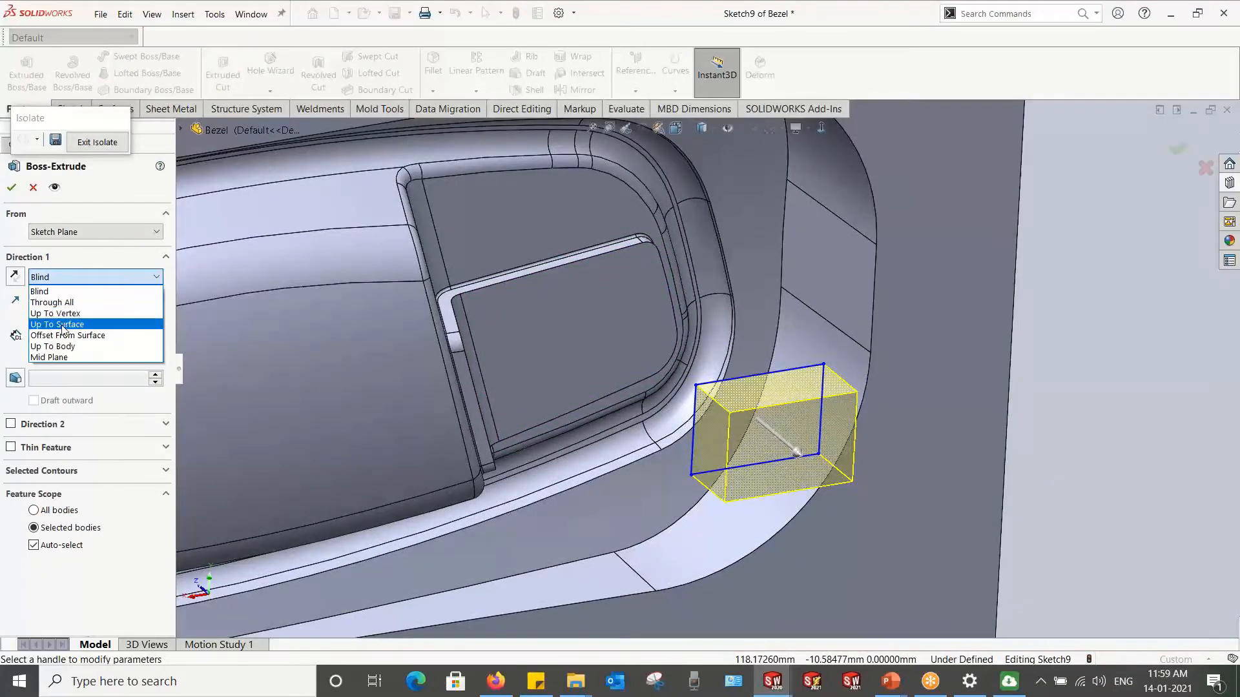
left_click(55, 346)
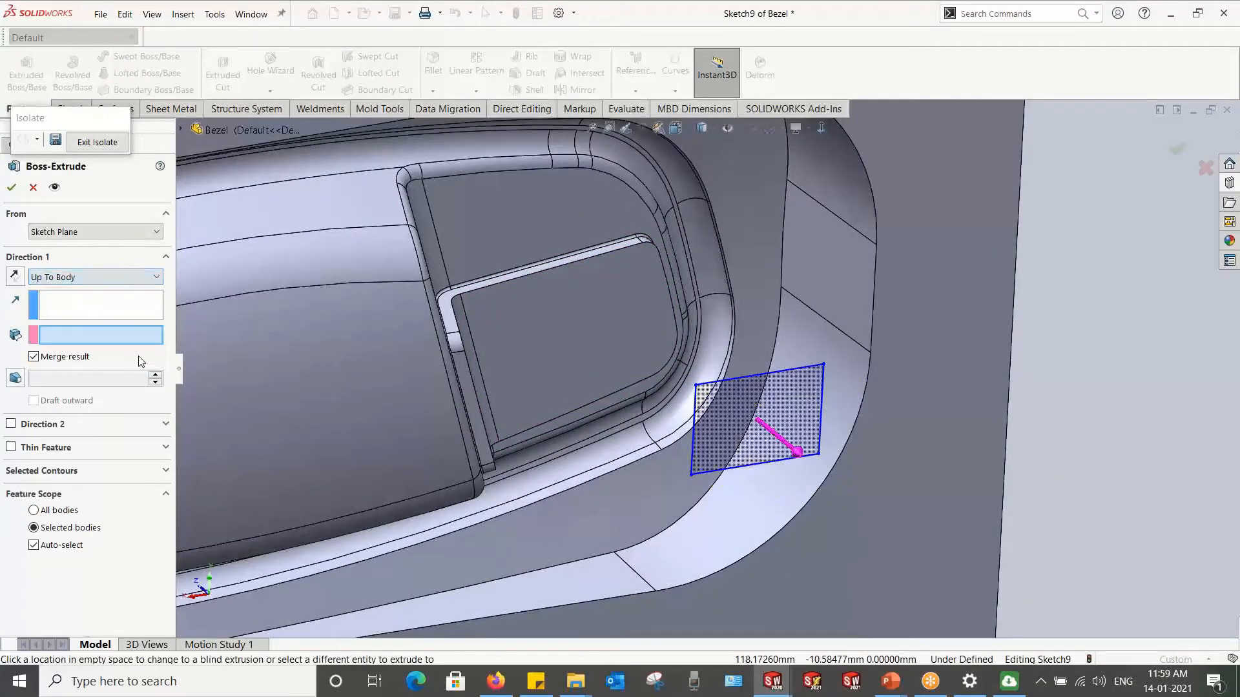
left_click(586, 368)
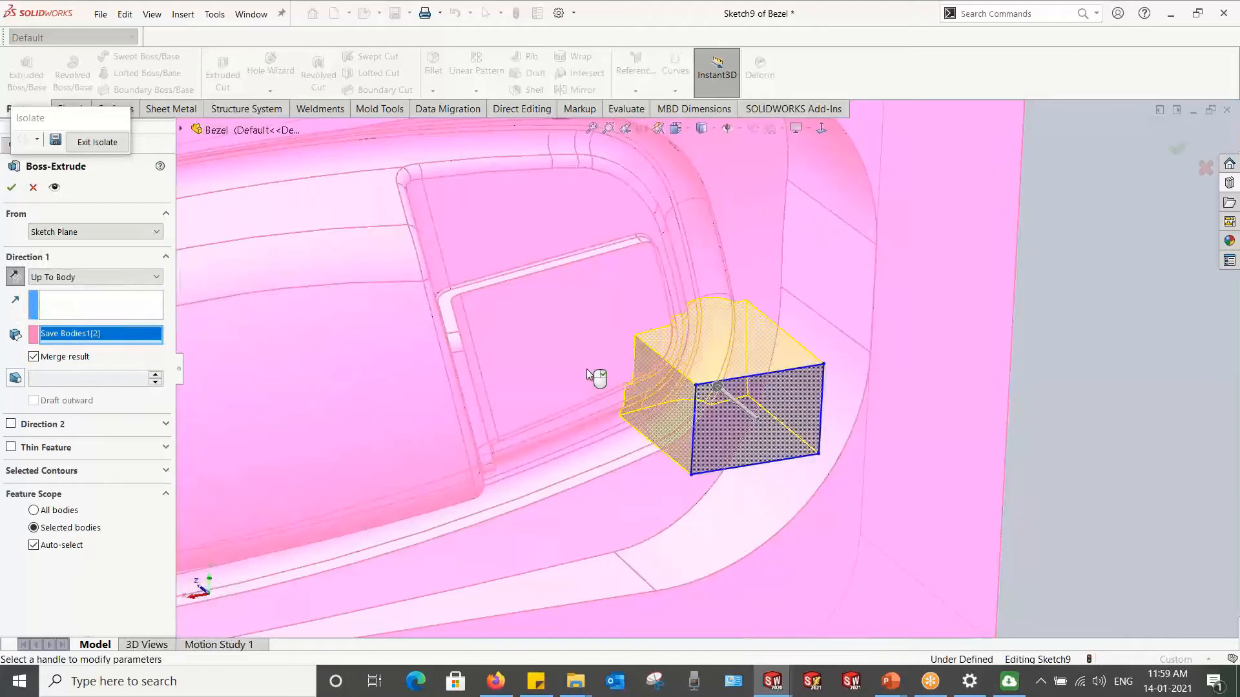
left_click(34, 357)
left_click(11, 187)
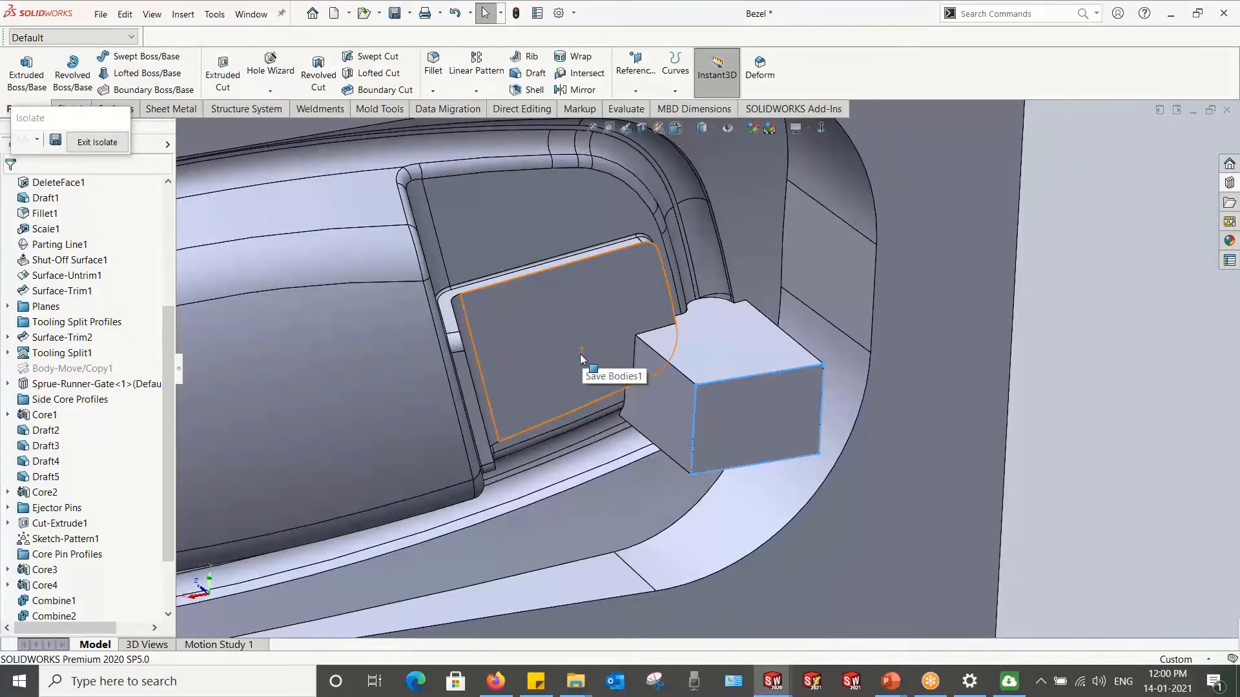
Step: Hide the large mold block body so that only the newly extruded block is shown
middle_click_drag(581, 358, 661, 467)
scroll(684, 410, "up", 5)
left_click(439, 268)
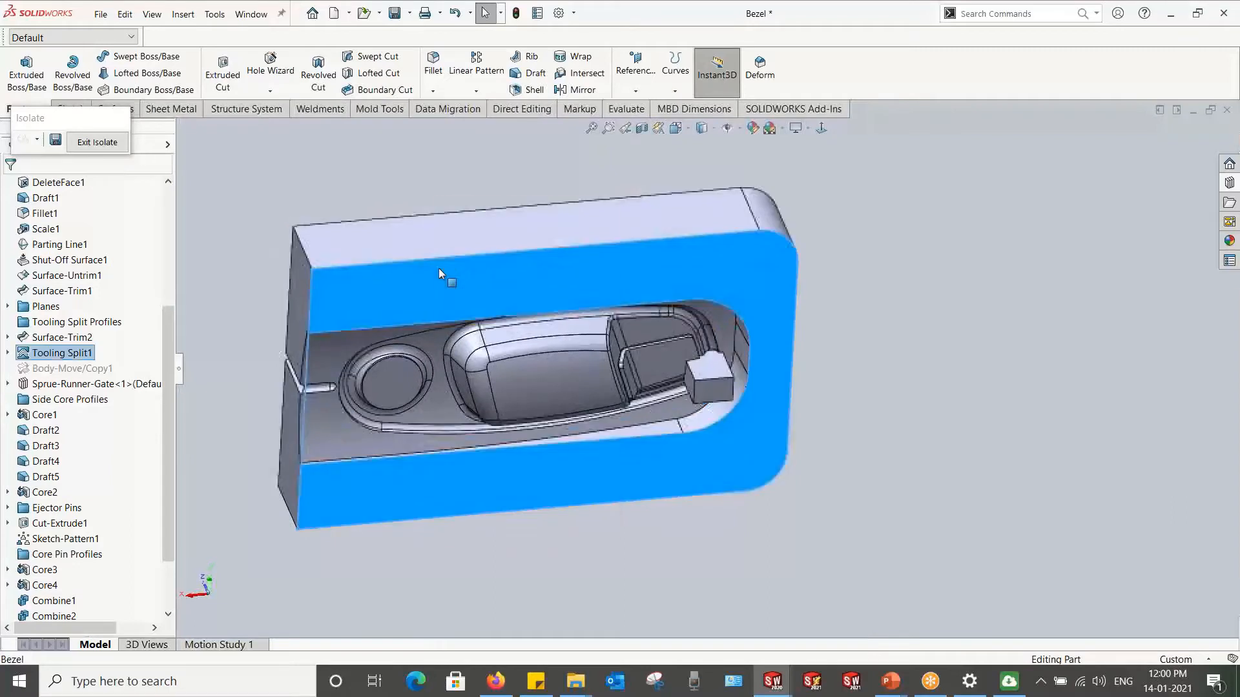
right_click(440, 269)
left_click(490, 231)
middle_click_drag(501, 388, 649, 566)
middle_click_drag(772, 291, 813, 368)
scroll(802, 213, "down", 4)
mouse_move(791, 213)
middle_mouse_down()
mouse_move(774, 202)
mouse_move(796, 231)
middle_mouse_up()
Step: Start an offset Move Face on the block, selecting its tangent contoured faces and the two adjoining flat faces
left_click(379, 109)
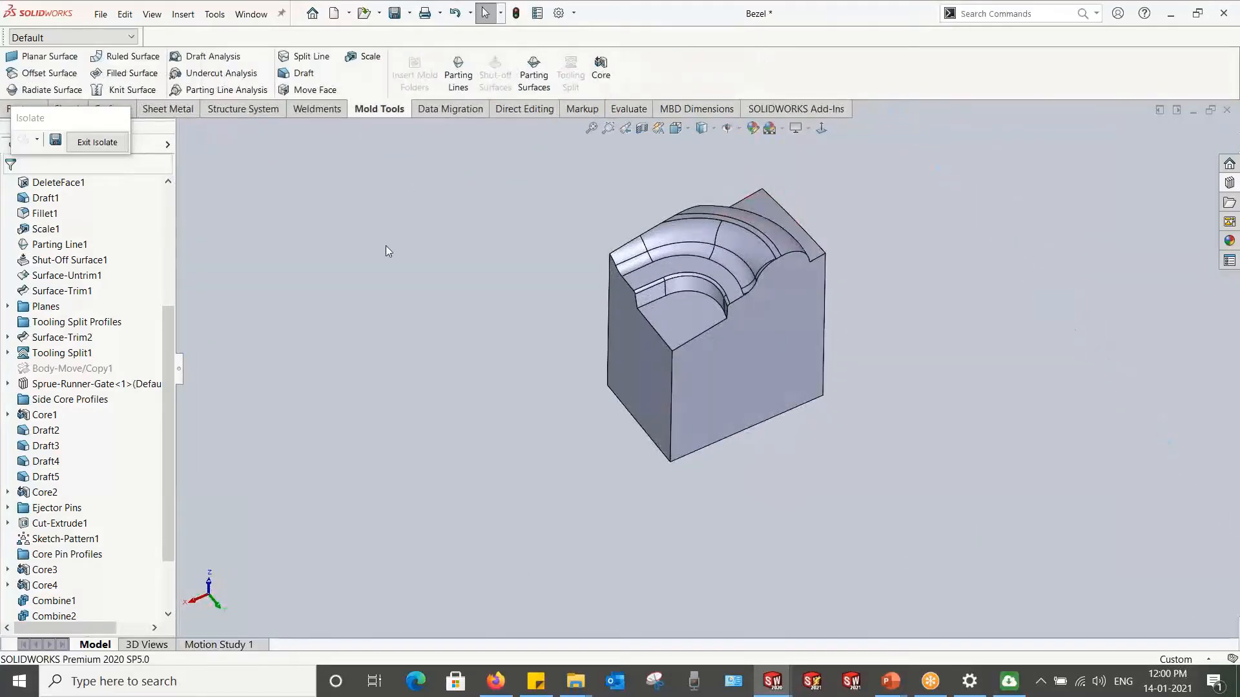
scroll(721, 218, "down", 3)
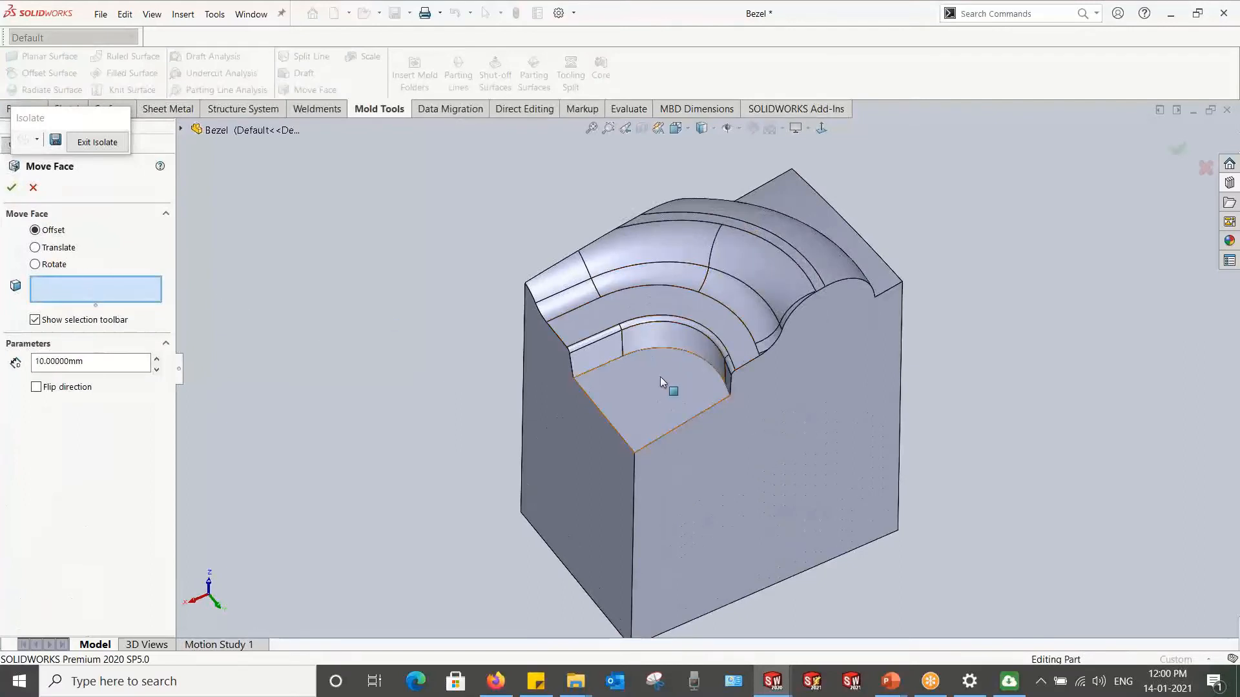
right_click(674, 340)
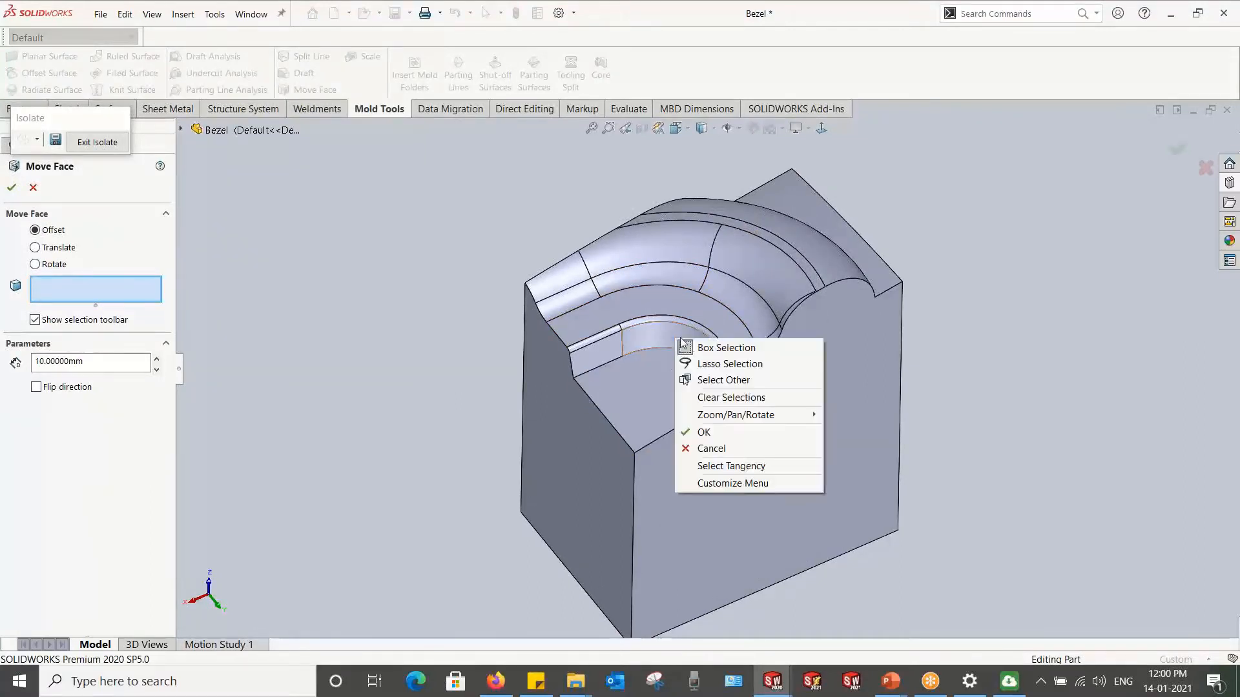
left_click(725, 466)
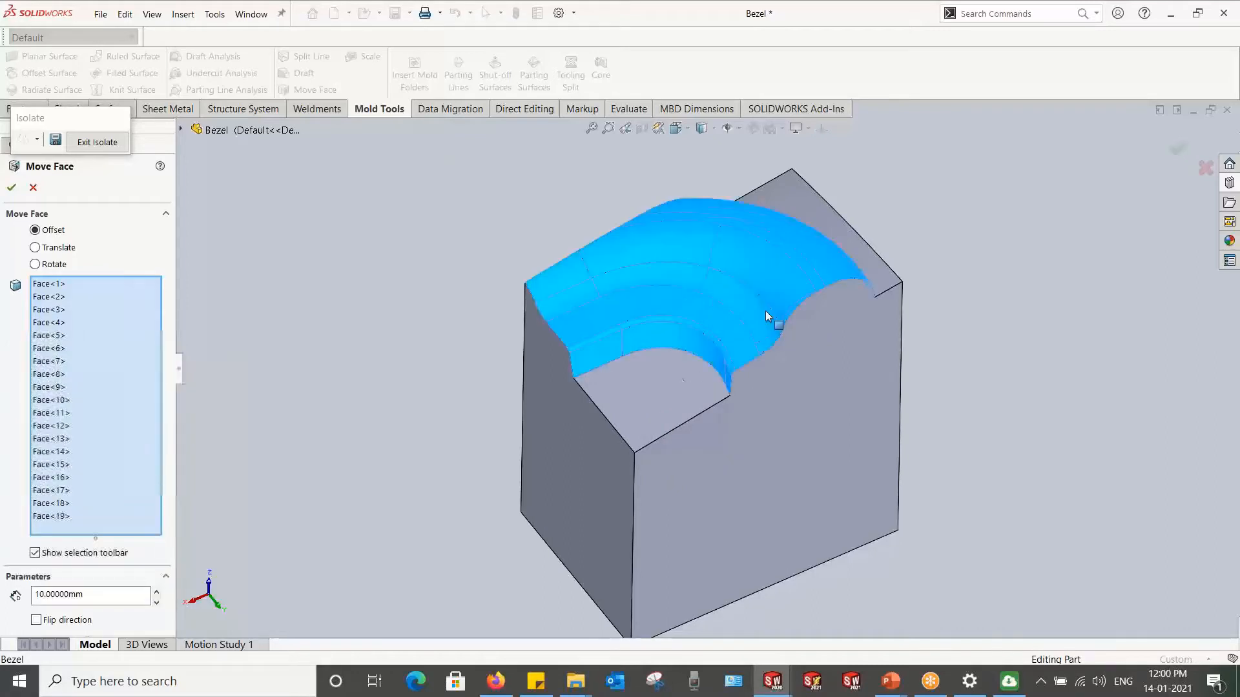
left_click(804, 197)
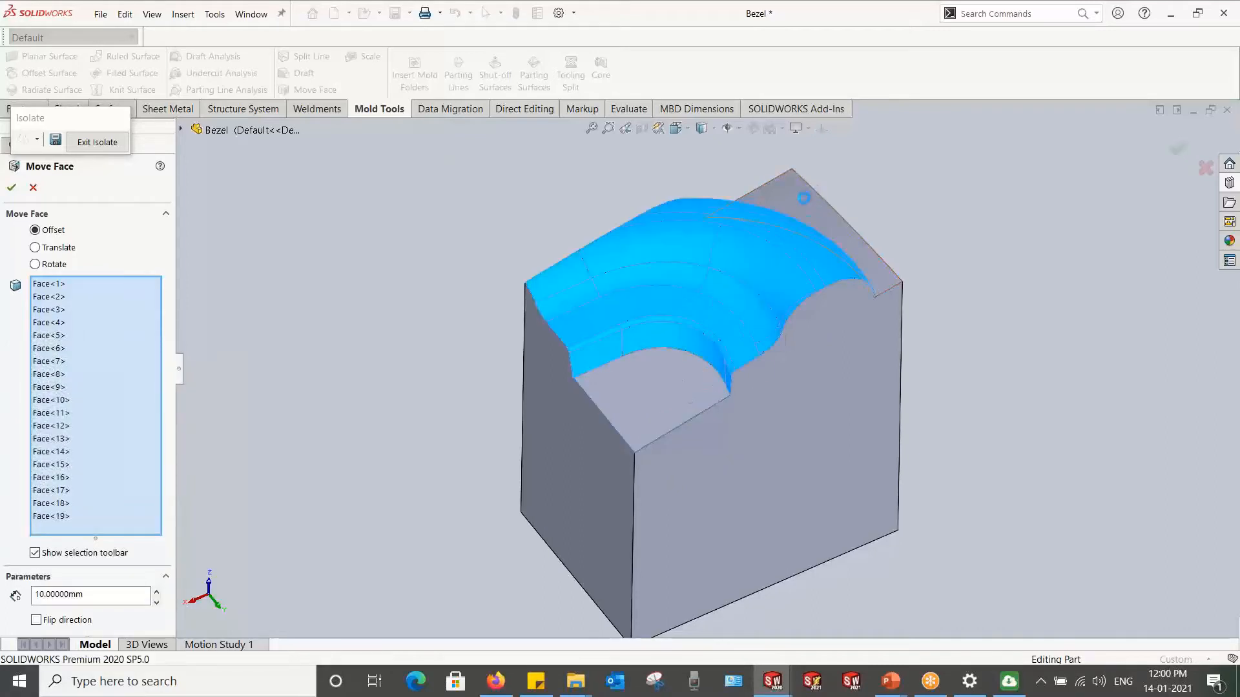
left_click(653, 408)
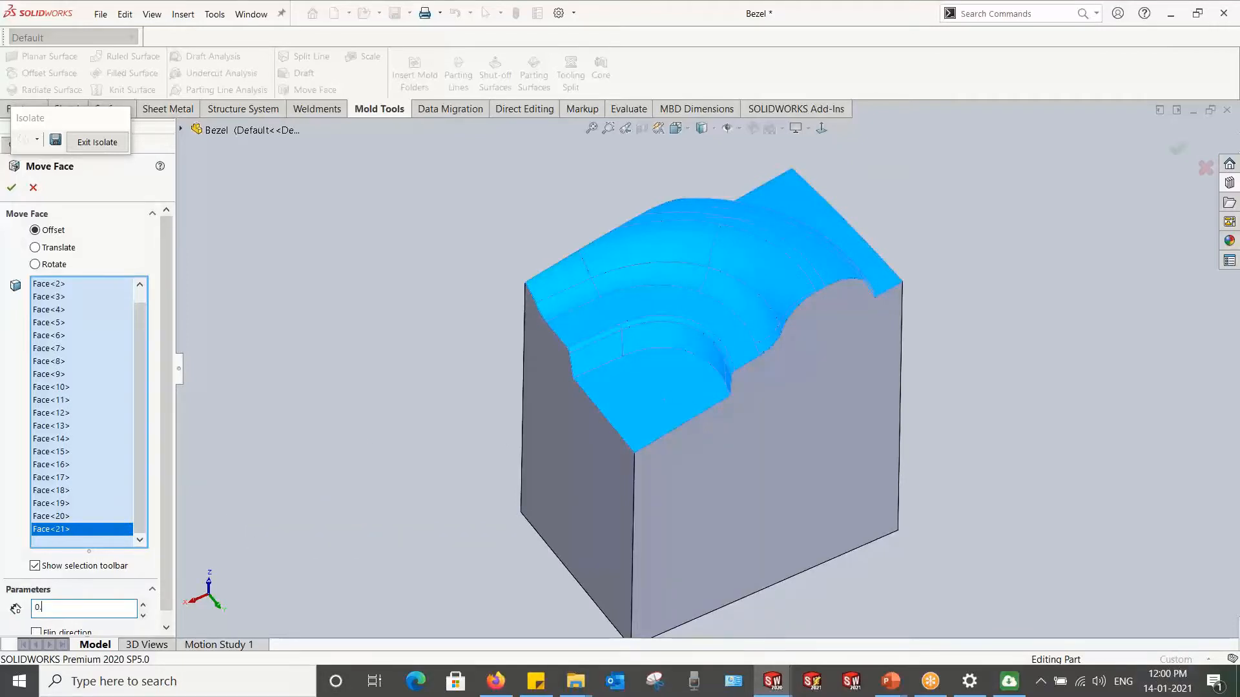
Step: Set the face offset to 0.2 mm, flip its direction and apply it to the block
key("Tab")
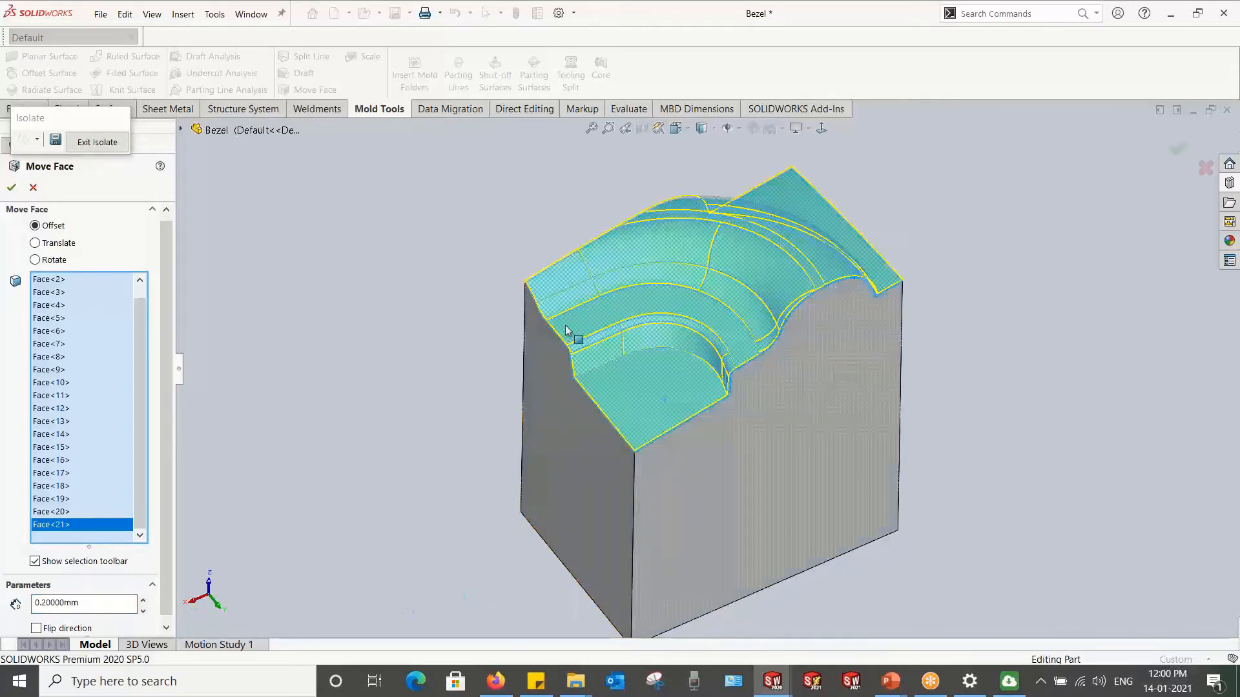
scroll(568, 278, "down", 5)
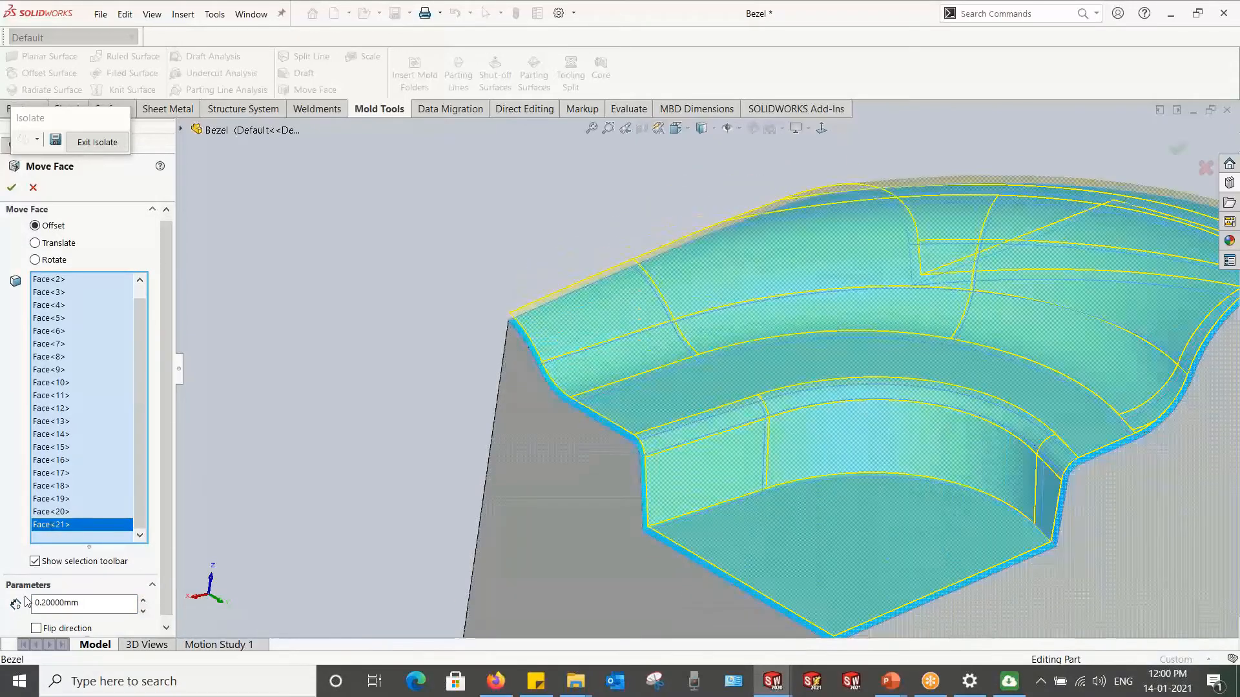
scroll(166, 515, "down", 1)
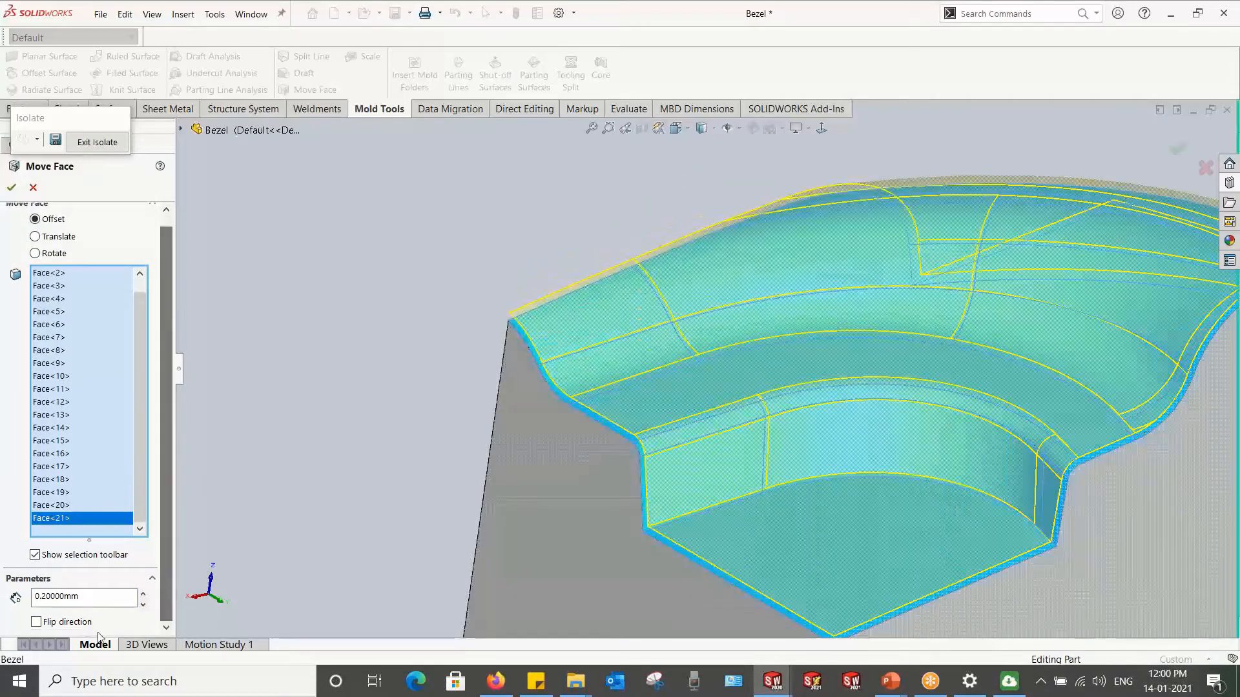
left_click(35, 623)
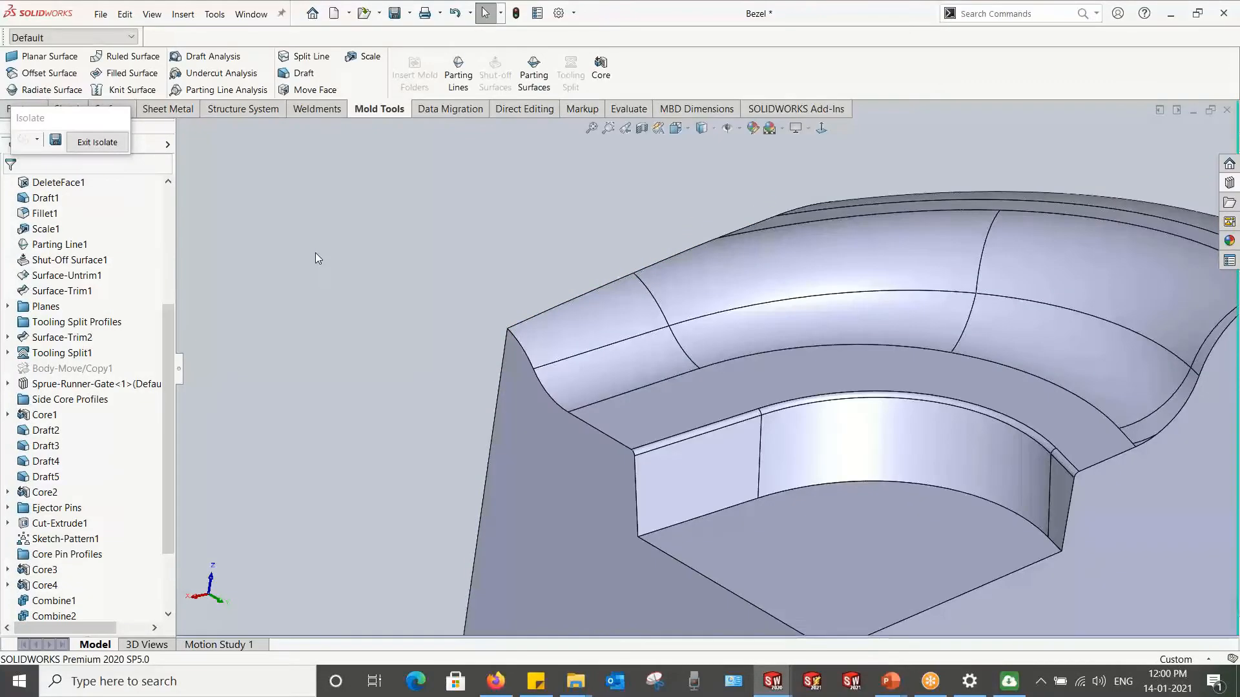
scroll(809, 383, "up", 5)
middle_click_drag(809, 383, 707, 362)
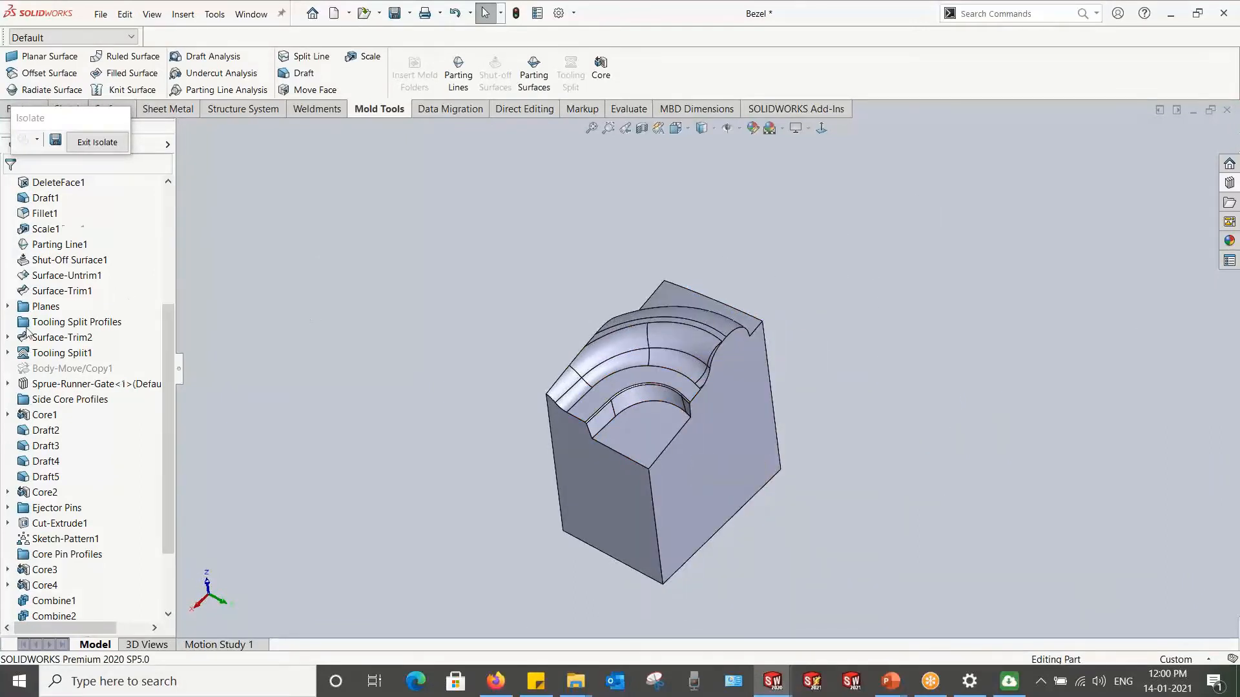
scroll(9, 295, "up", 5)
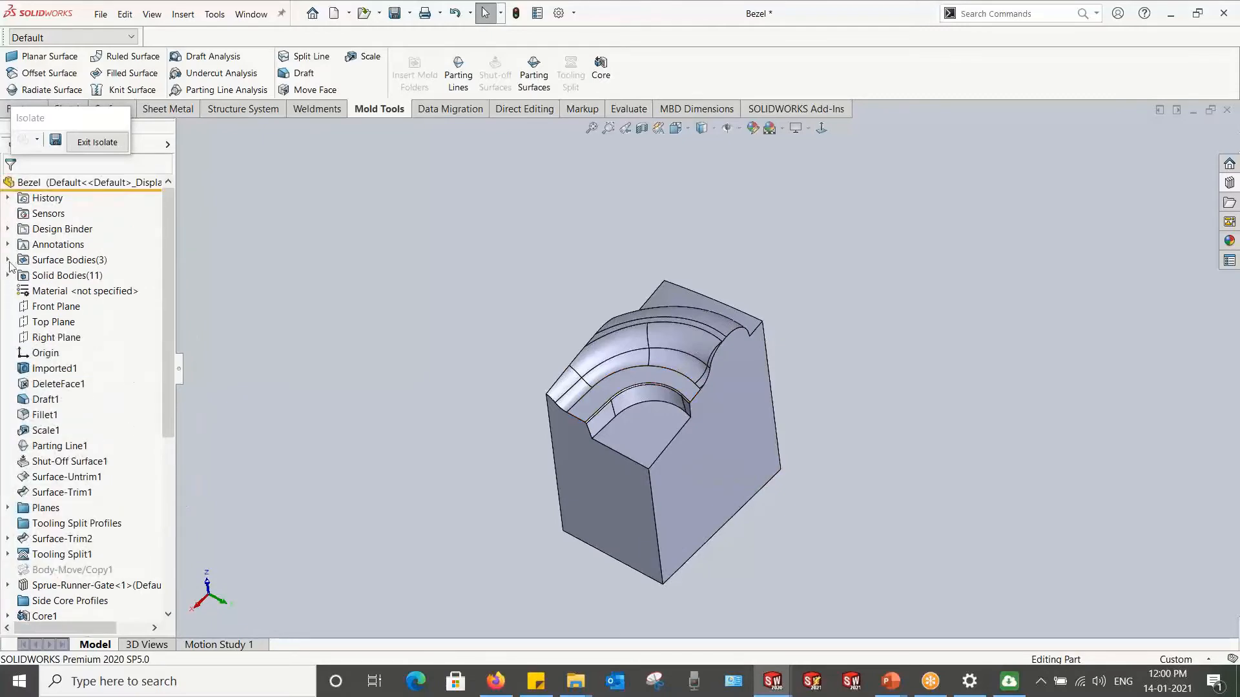
left_click(8, 275)
right_click(57, 421)
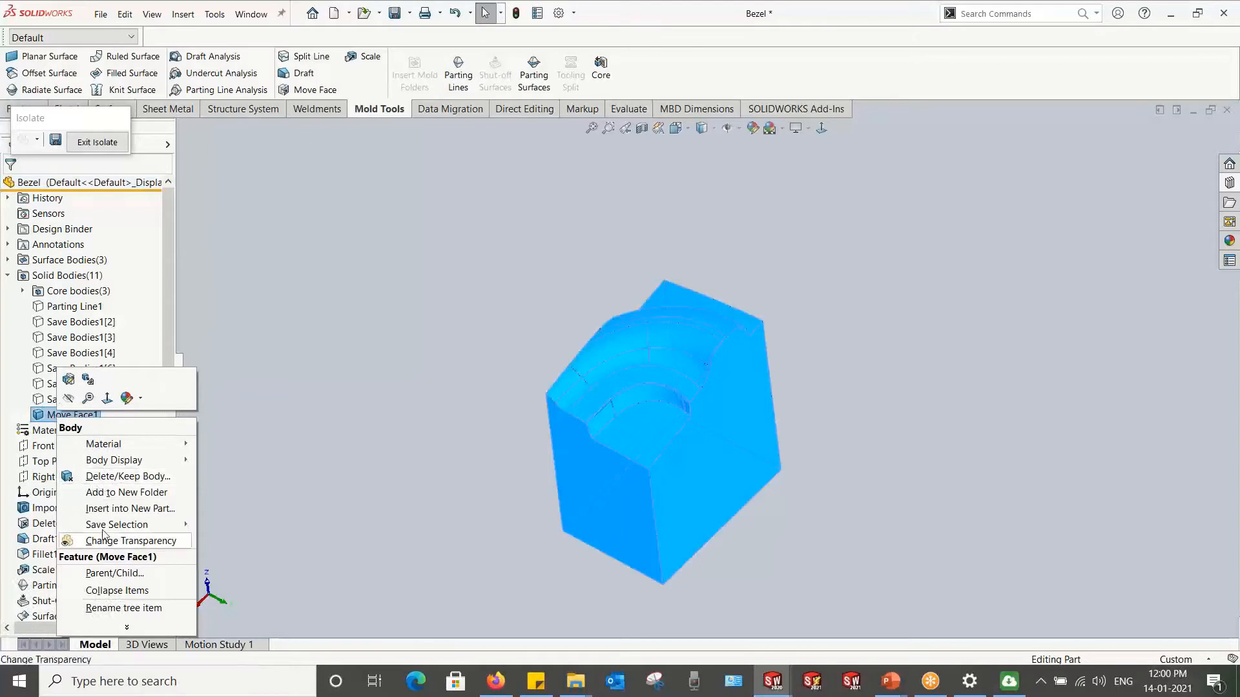
left_click(126, 509)
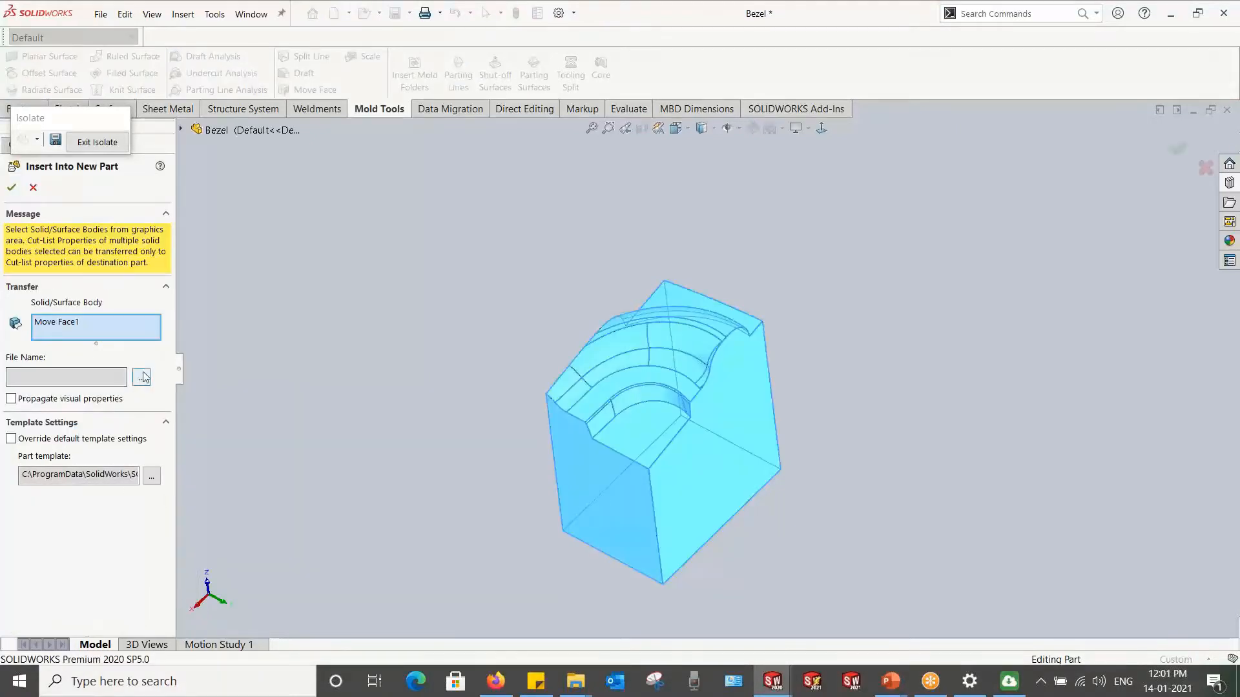
left_click(33, 189)
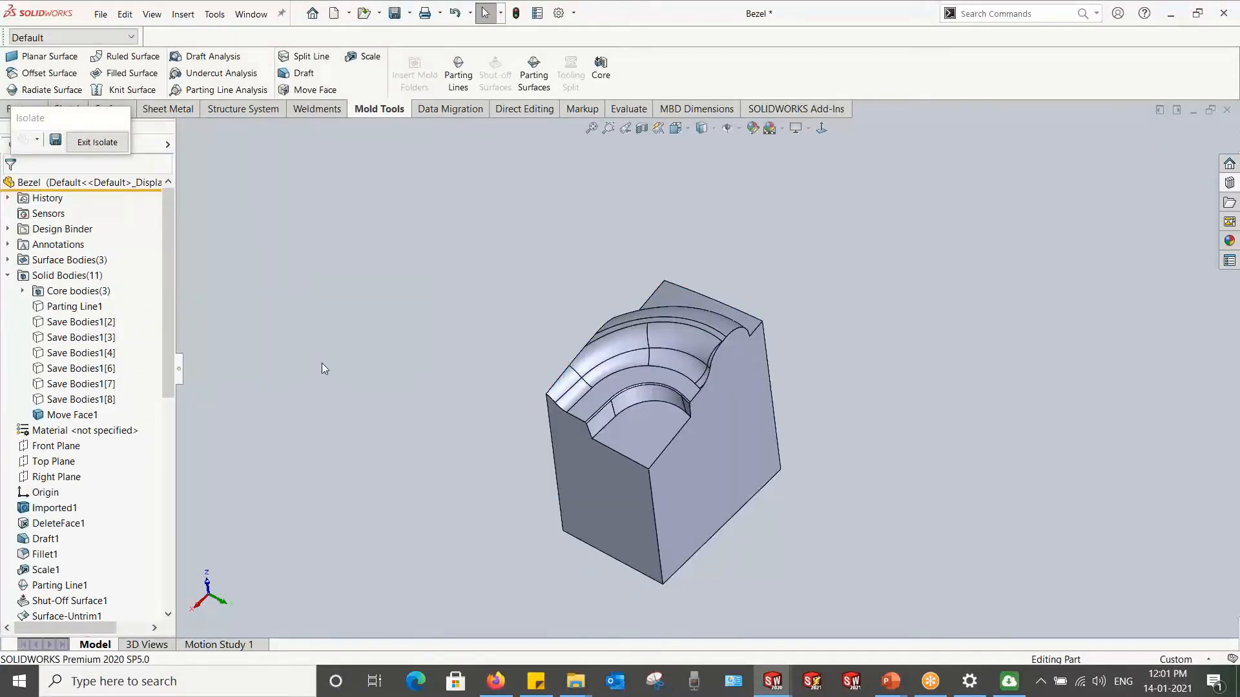
Step: Switch to File Explorer and view the part and assembly files in the Mold folder
mouse_move(576, 682)
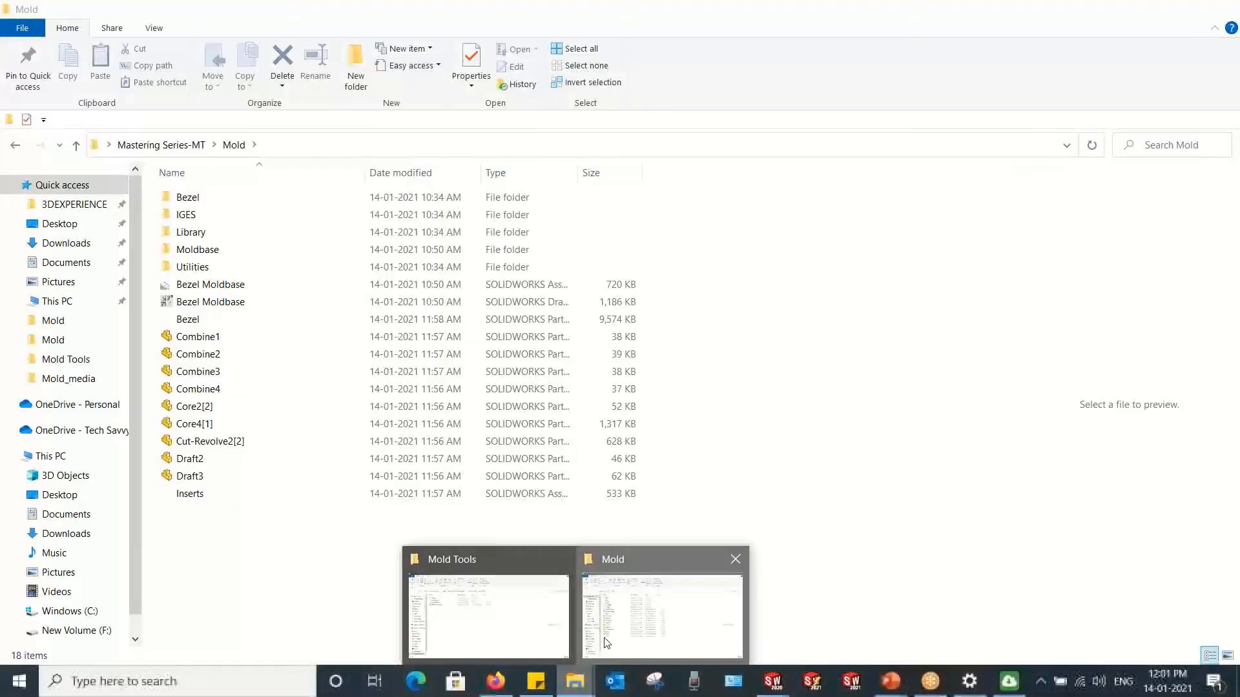
left_click(606, 643)
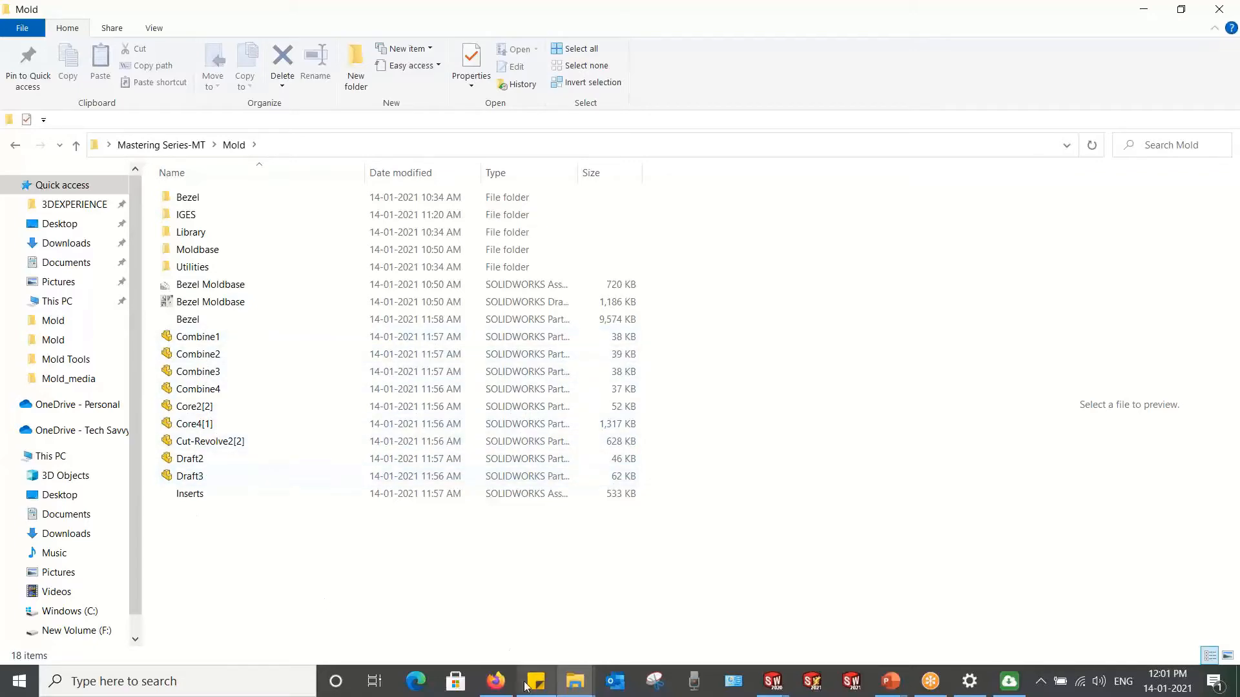
Step: Switch to the Inserts assembly in SOLIDWORKS and save it
mouse_move(773, 681)
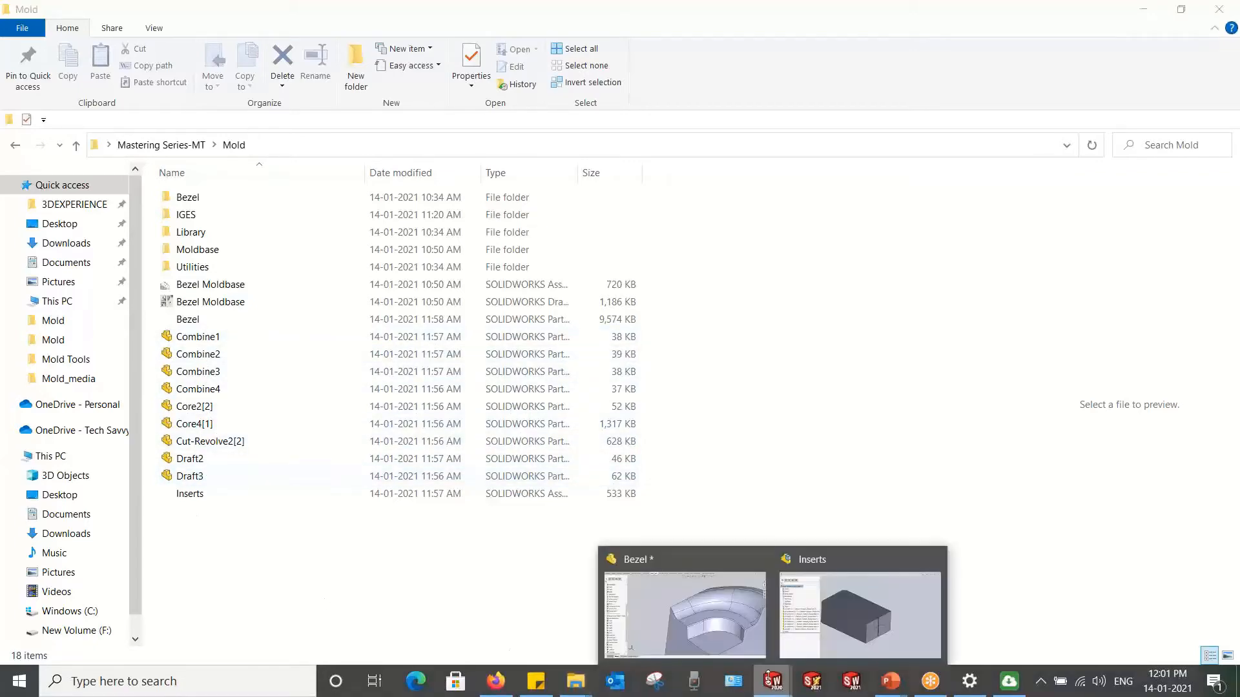
left_click(822, 619)
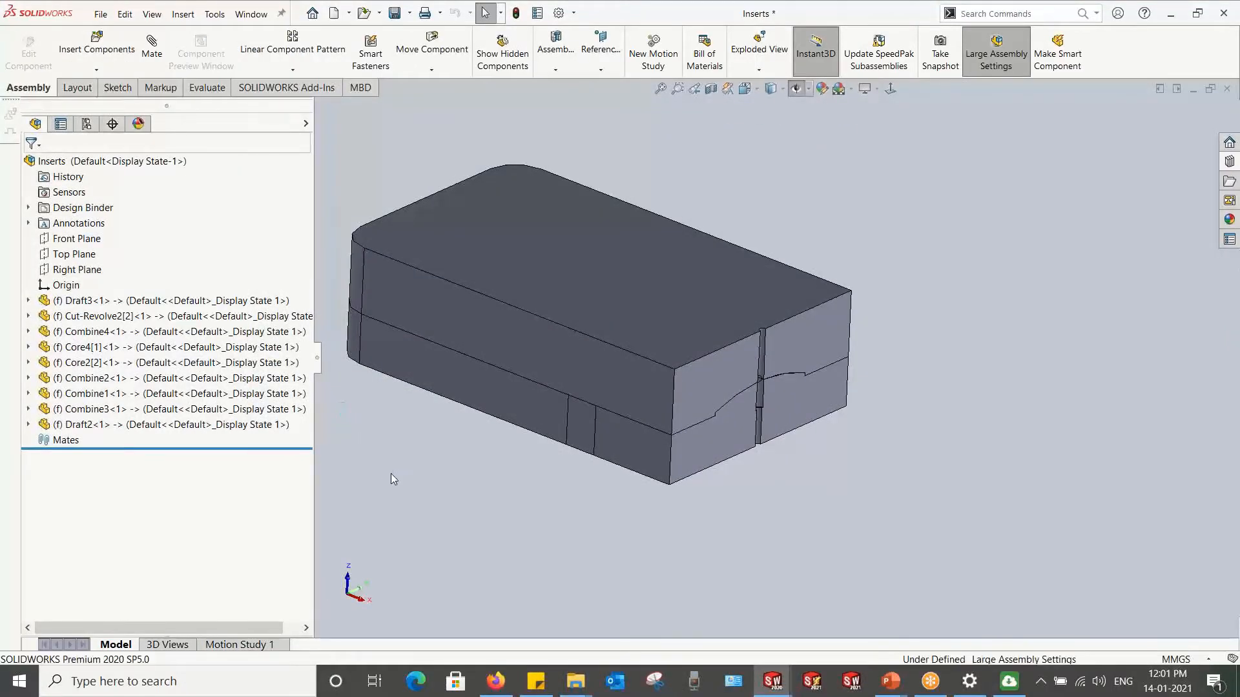
key("ctrl+s")
left_click(343, 378)
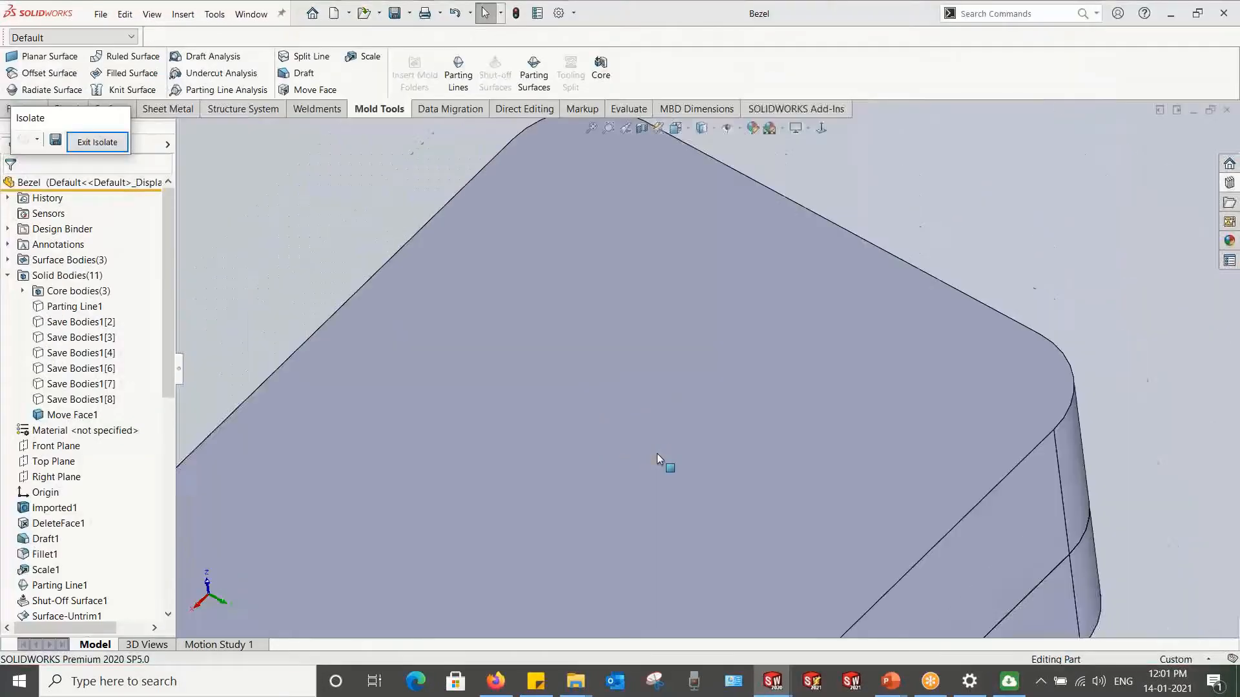
Step: Exit the isolated body display in the Bezel part
scroll(657, 453, "up", 5)
middle_click_drag(642, 461, 812, 432)
scroll(811, 432, "up", 5)
scroll(894, 459, "down", 6)
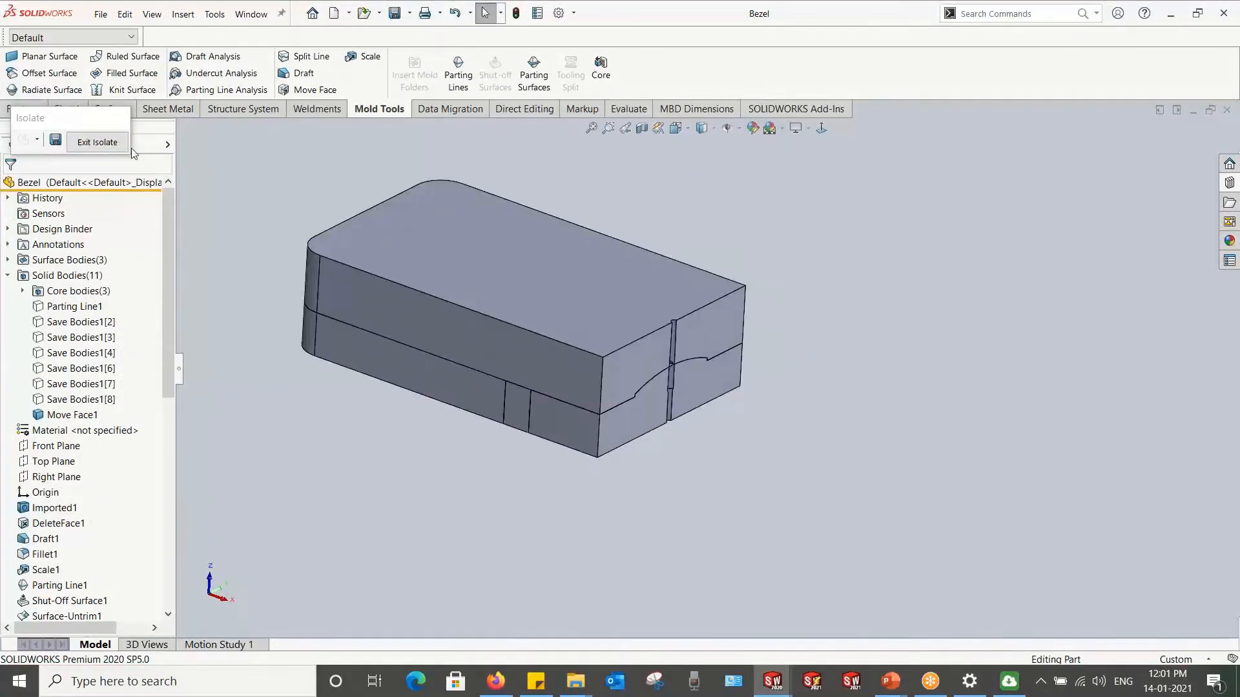
left_click(97, 143)
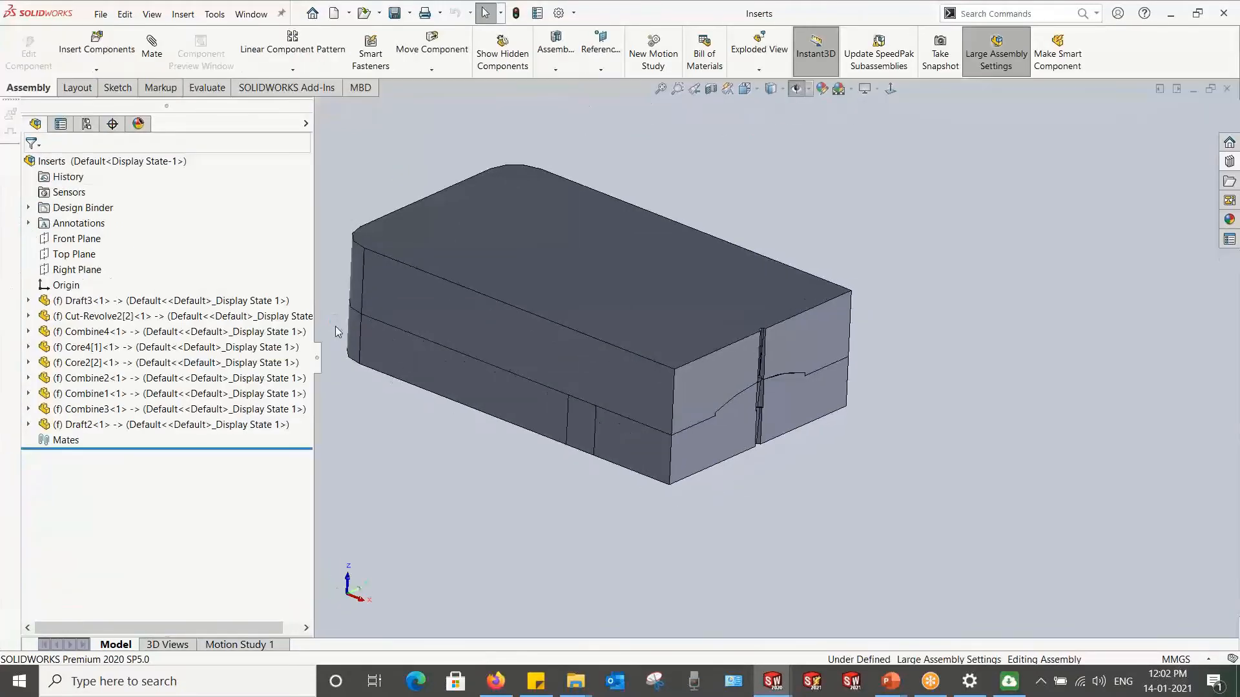
Step: Preview a section of the Inserts assembly on the Top Plane with a -23 mm offset, and close it without keeping it
left_click(711, 88)
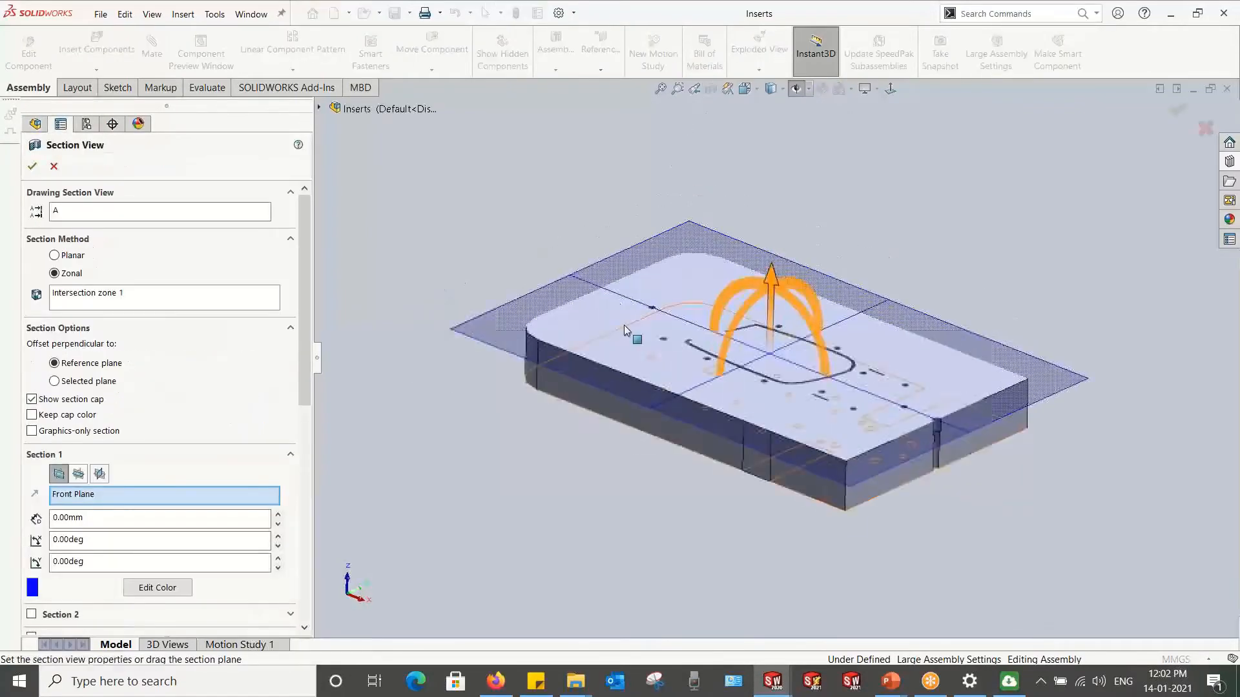
left_click(79, 474)
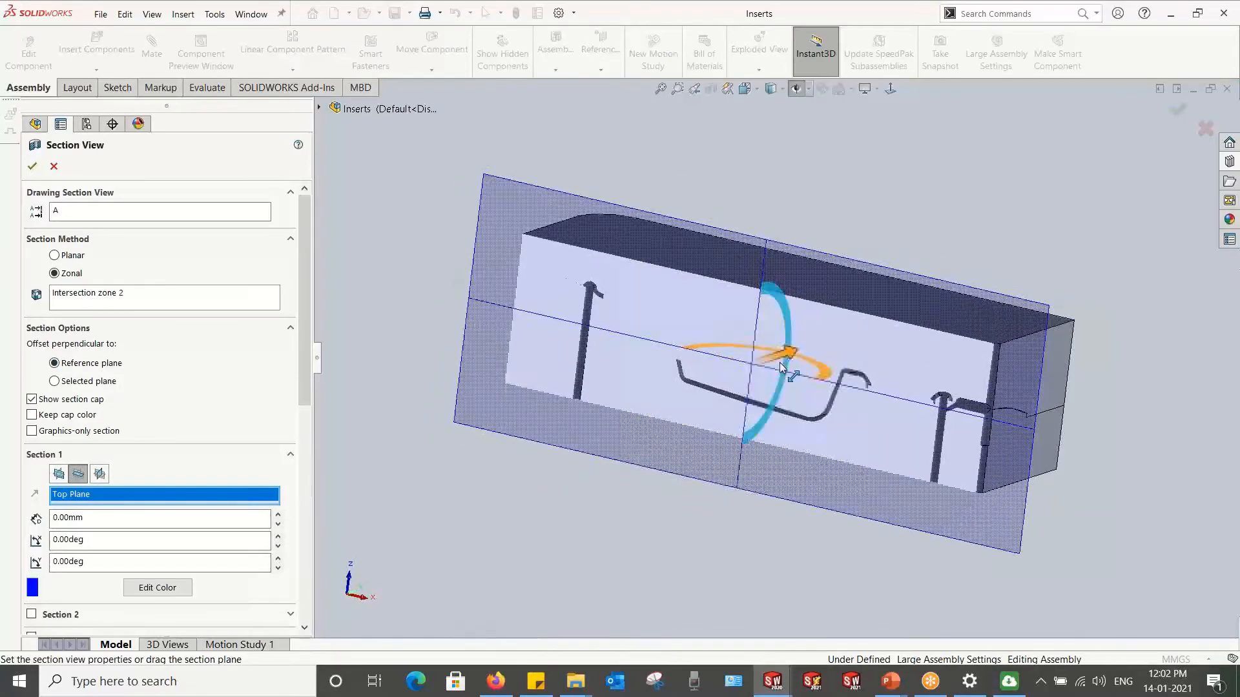
mouse_move(784, 362)
left_mouse_down()
mouse_move(807, 356)
mouse_move(777, 366)
left_mouse_up()
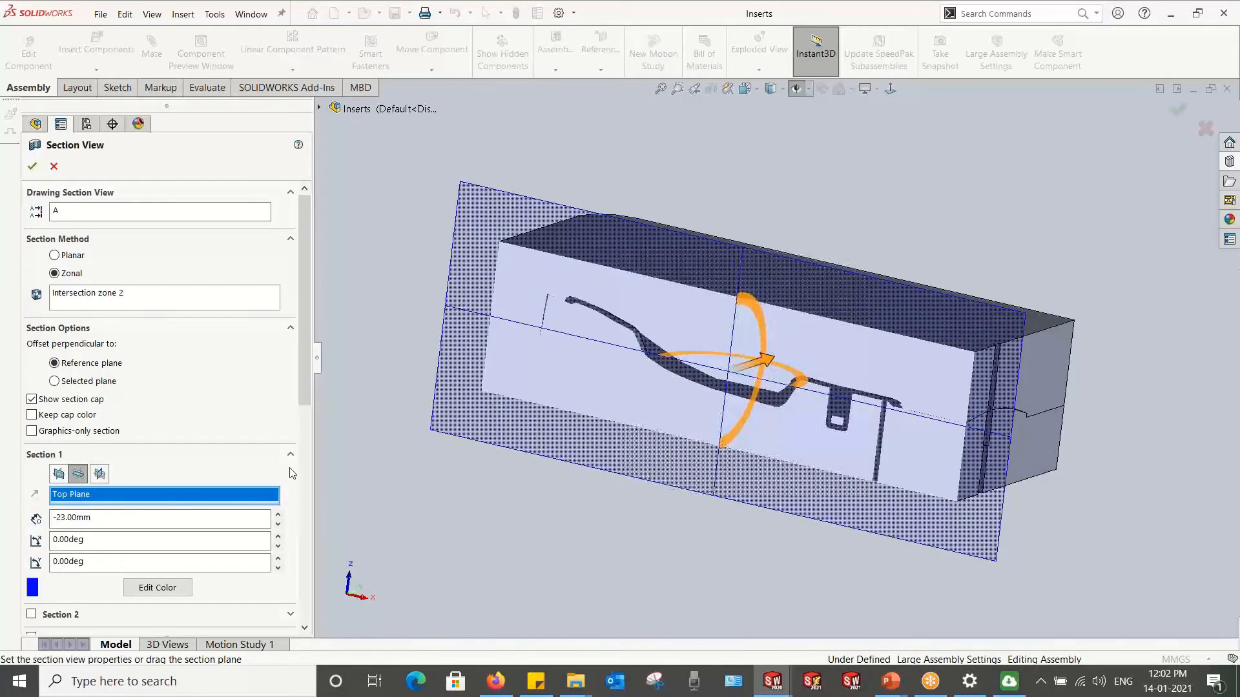
left_click(53, 167)
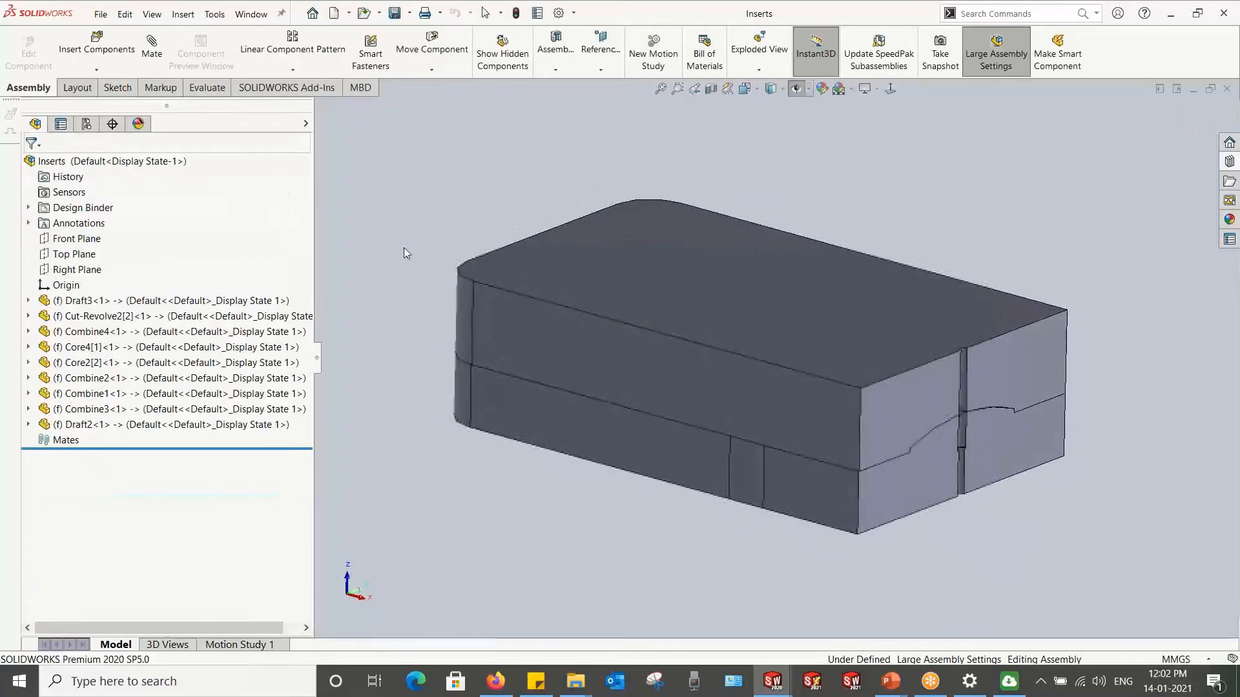
Step: Open the Bezel Moldbase assembly from the recent documents
key("r")
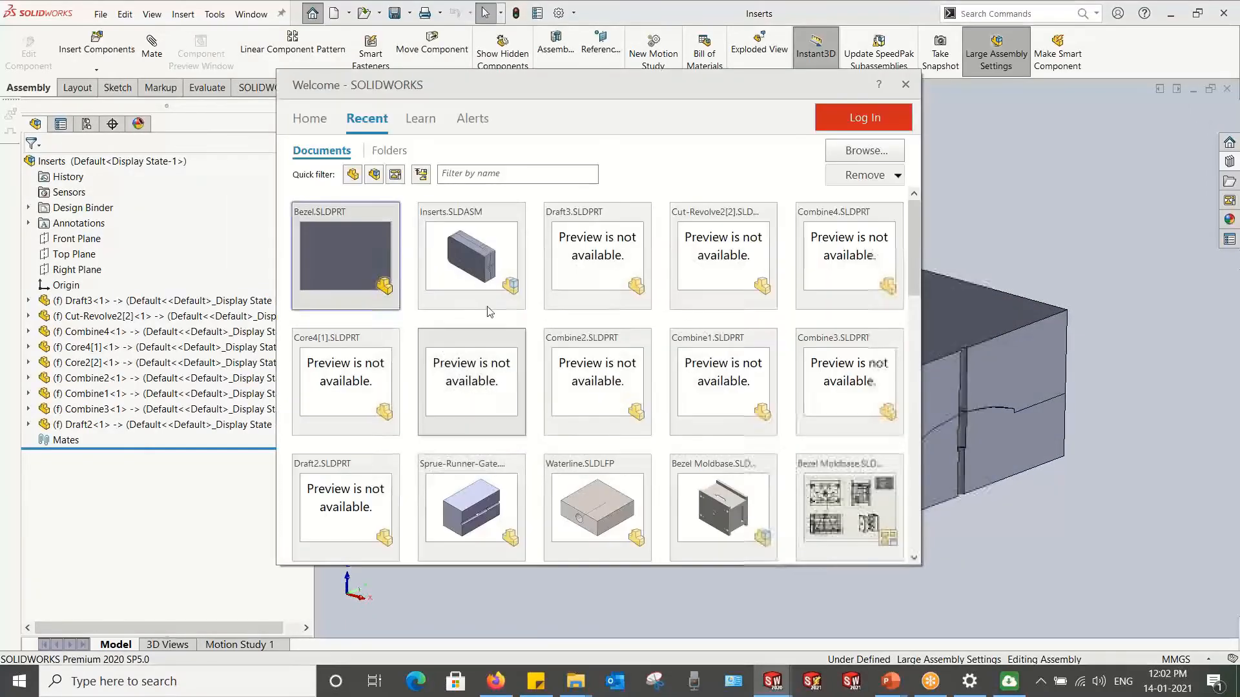
scroll(484, 506, "down", 1)
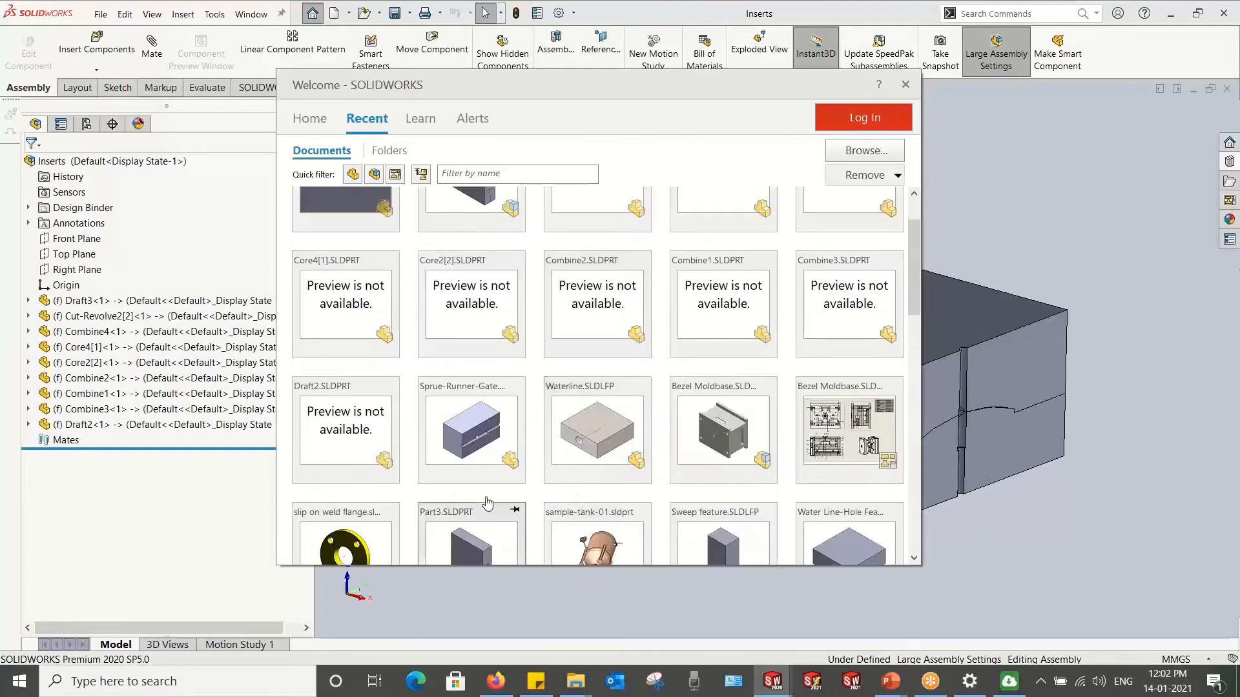
left_click(725, 420)
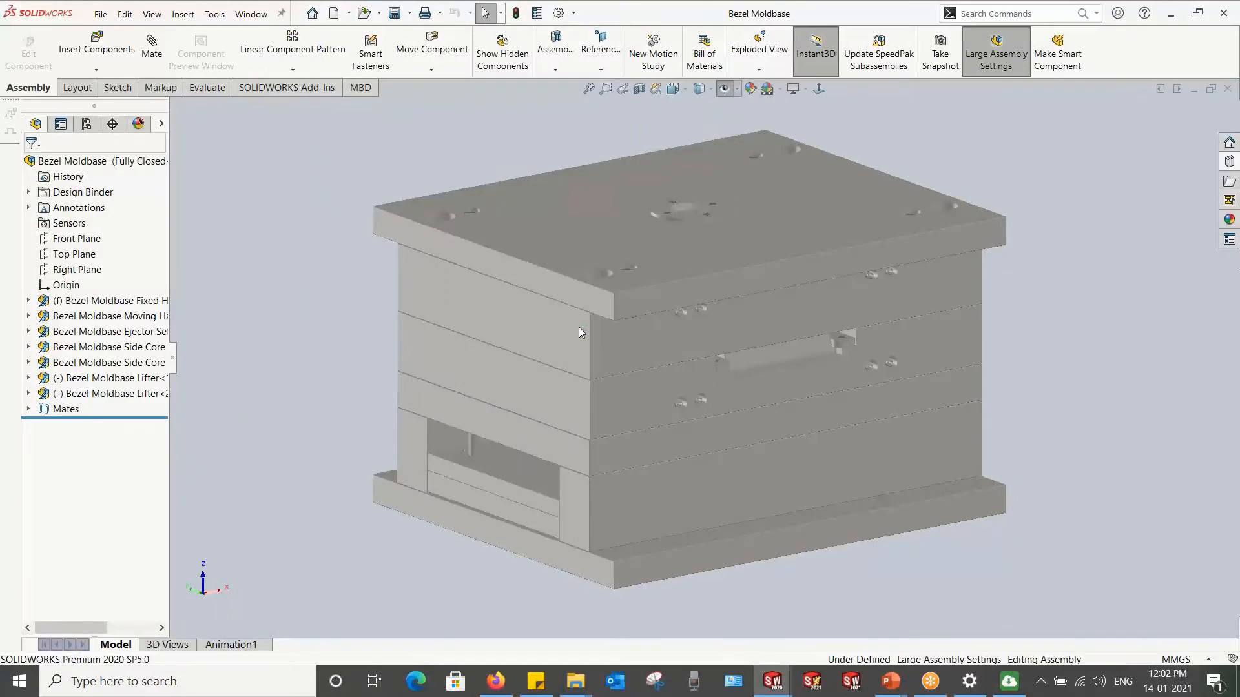
Step: Open the Bezel Moldbase assembly's drawing and examine its plan and section views
right_click(75, 161)
left_click(91, 122)
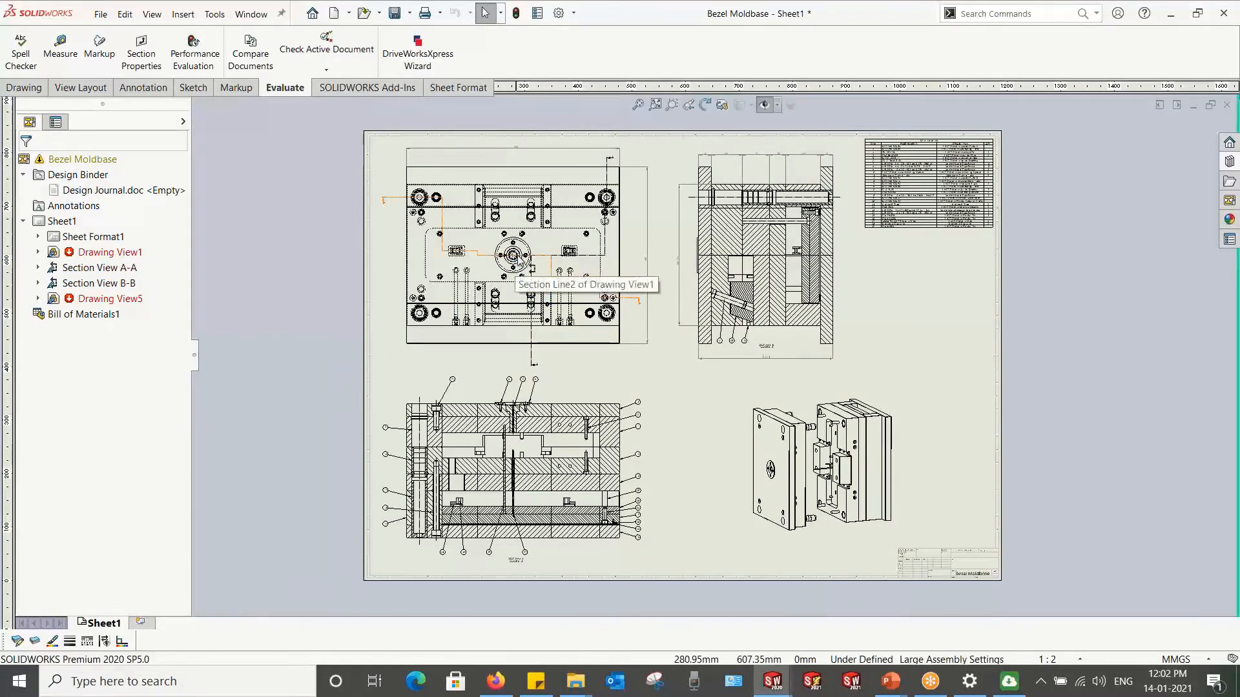
scroll(519, 274, "down", 5)
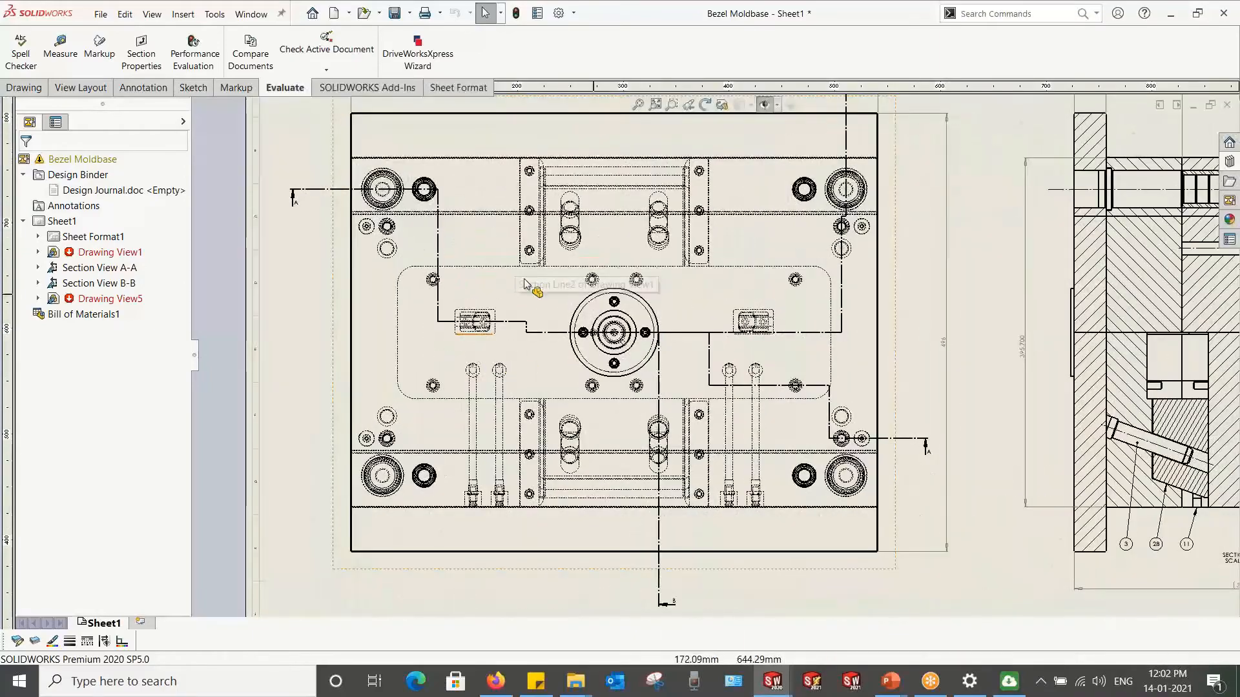
scroll(769, 349, "up", 6)
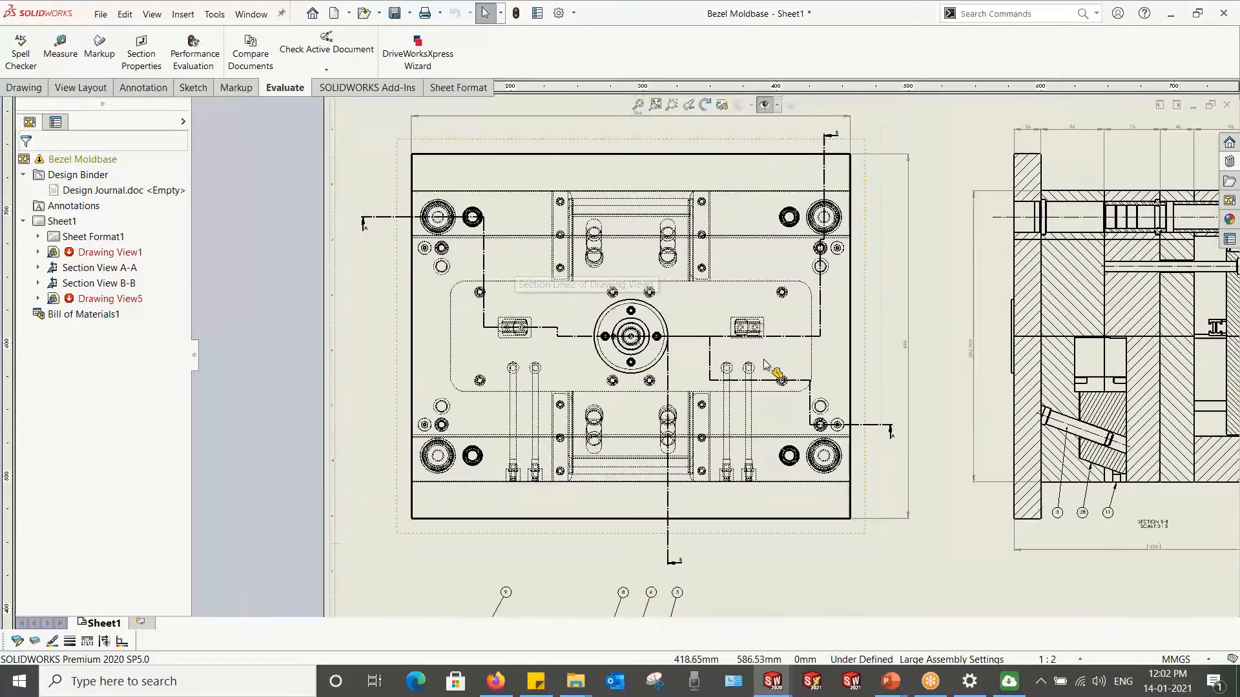
scroll(897, 478, "down", 2)
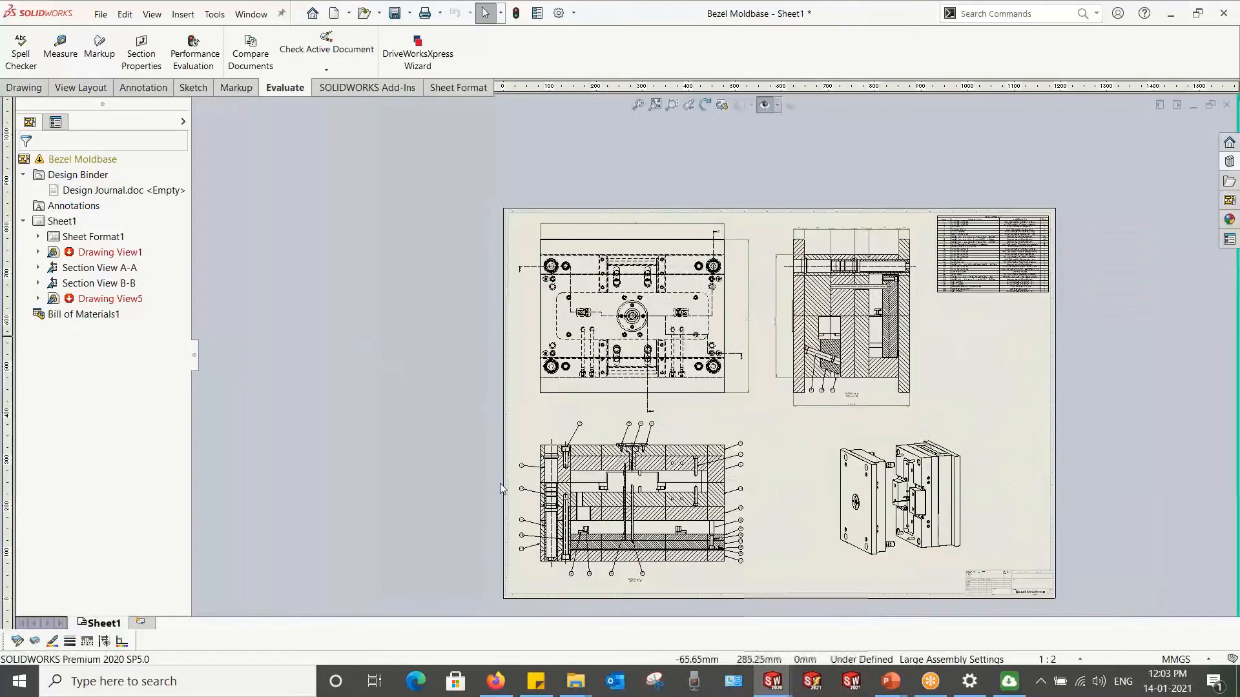
scroll(801, 567, "down", 1)
scroll(733, 324, "up", 1)
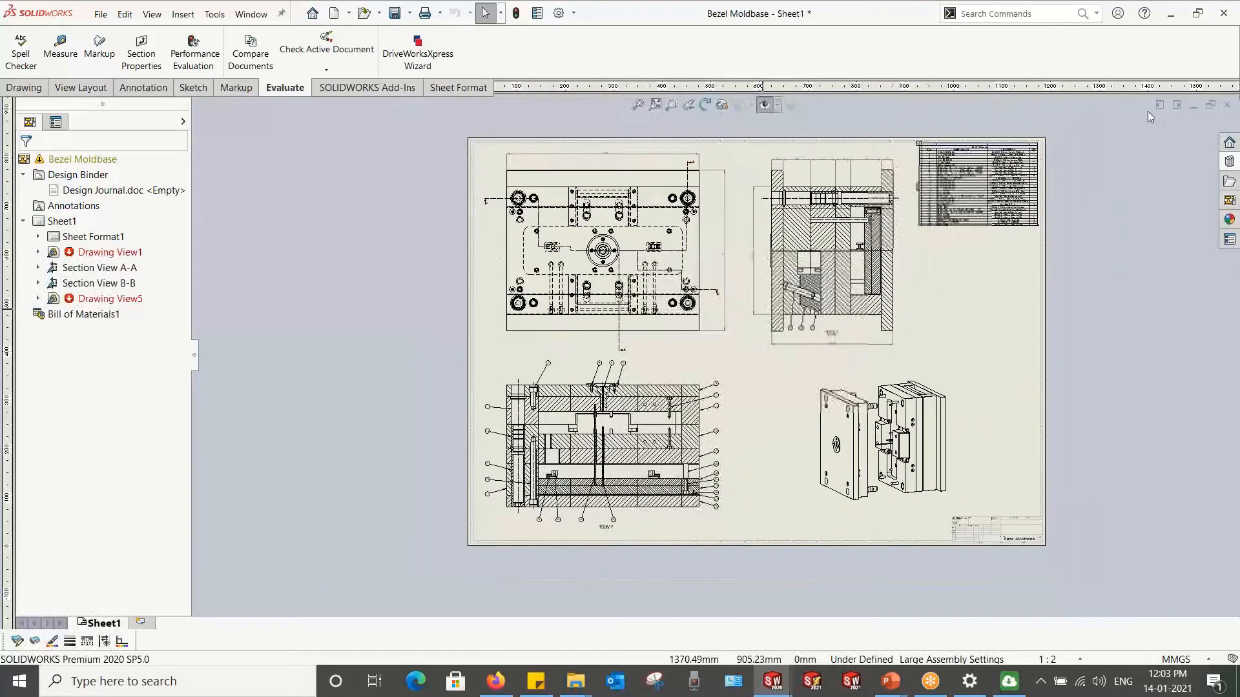
Step: Examine the Bill of Materials table on the moldbase drawing, including part numbers, descriptions and quantities, and return to the whole sheet
scroll(1101, 237, "down", 5)
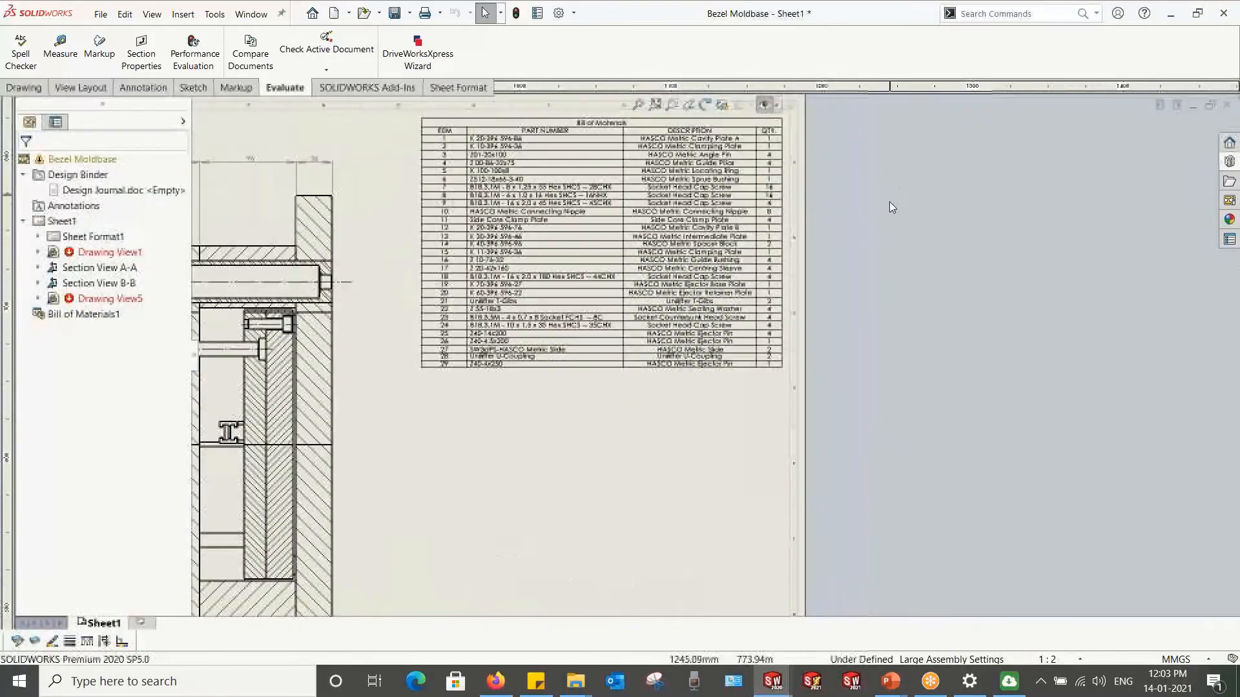
scroll(643, 187, "down", 1)
scroll(669, 423, "up", 3)
scroll(617, 439, "down", 1)
scroll(617, 440, "down", 3)
left_click(649, 334)
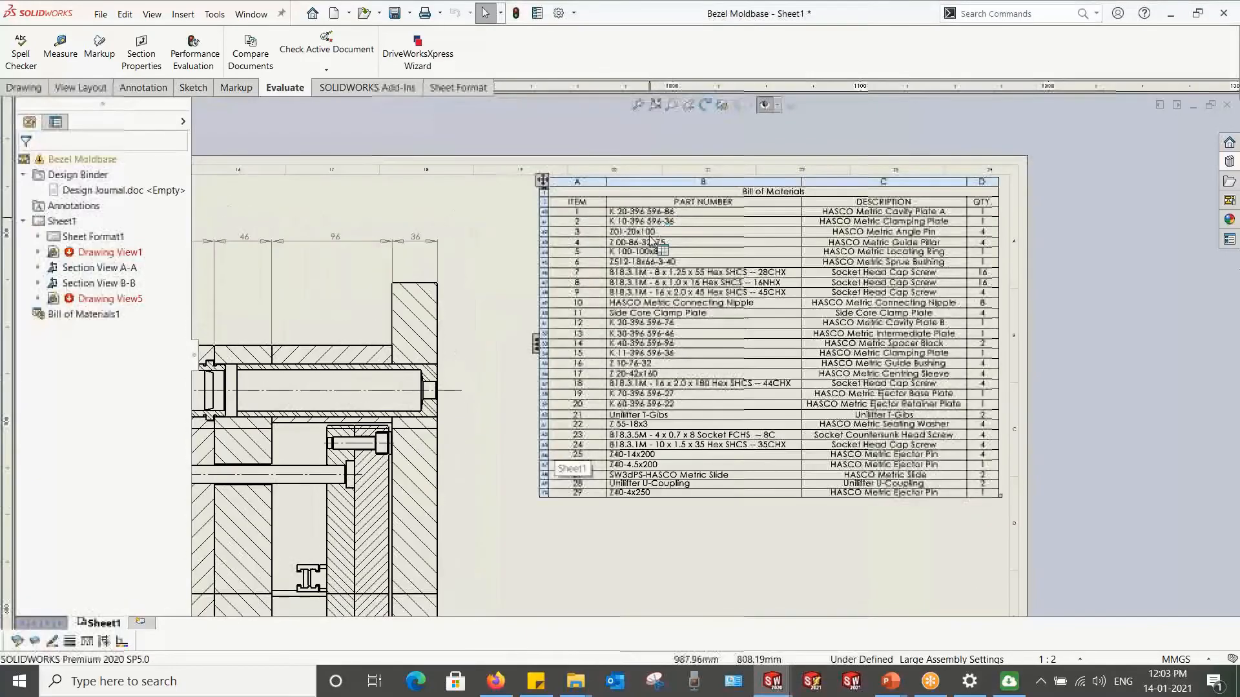
scroll(649, 334, "down", 1)
scroll(521, 460, "up", 8)
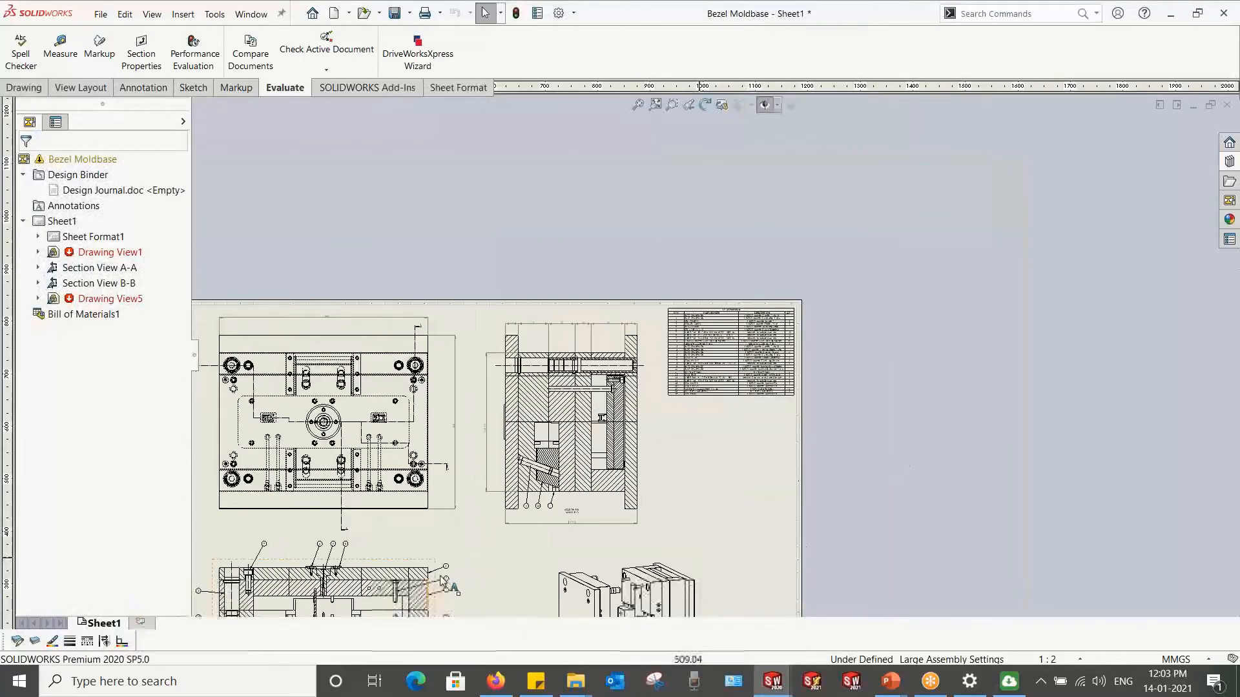
scroll(521, 459, "up", 1)
scroll(461, 571, "down", 4)
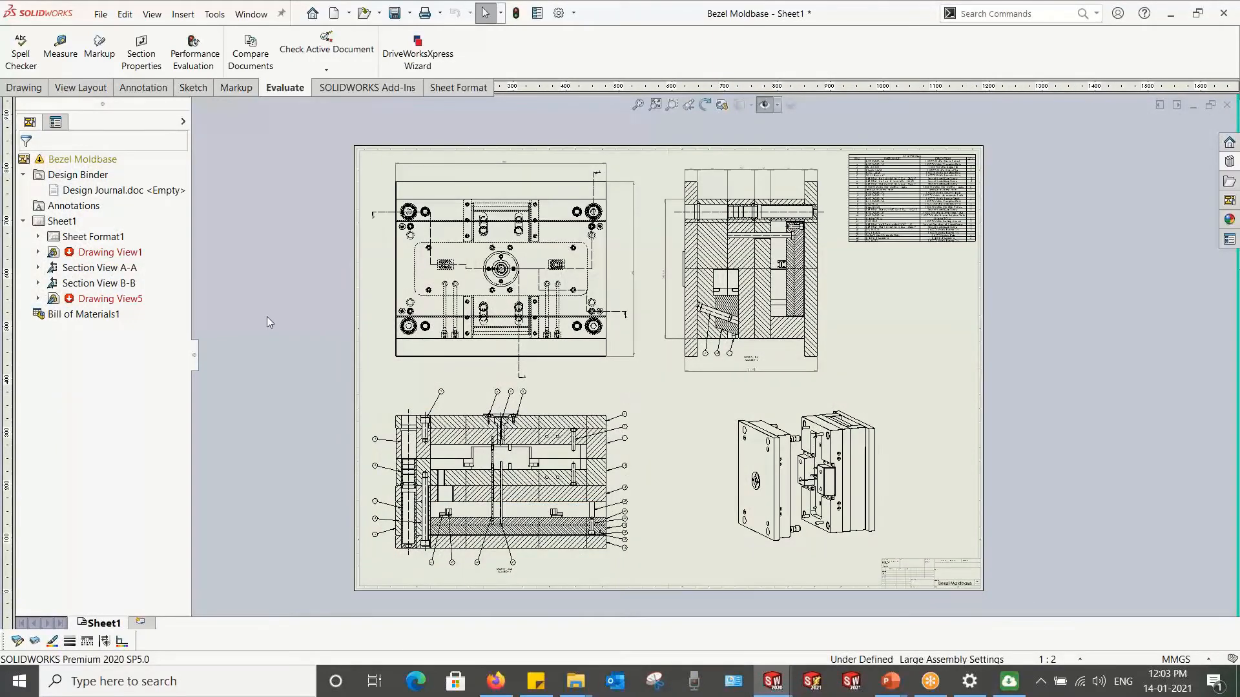
Step: Return to the Bezel Moldbase assembly and activate its Plates Transparent display state
key("ctrl+Tab")
left_click(535, 352)
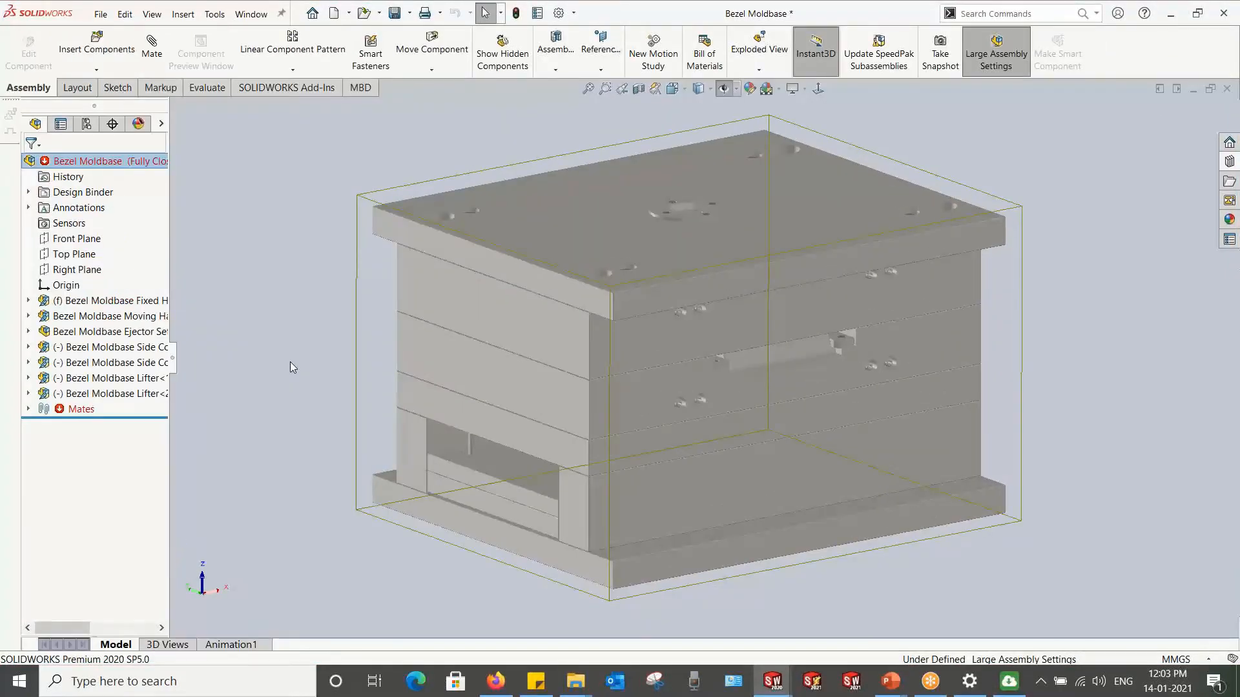
left_click(161, 124)
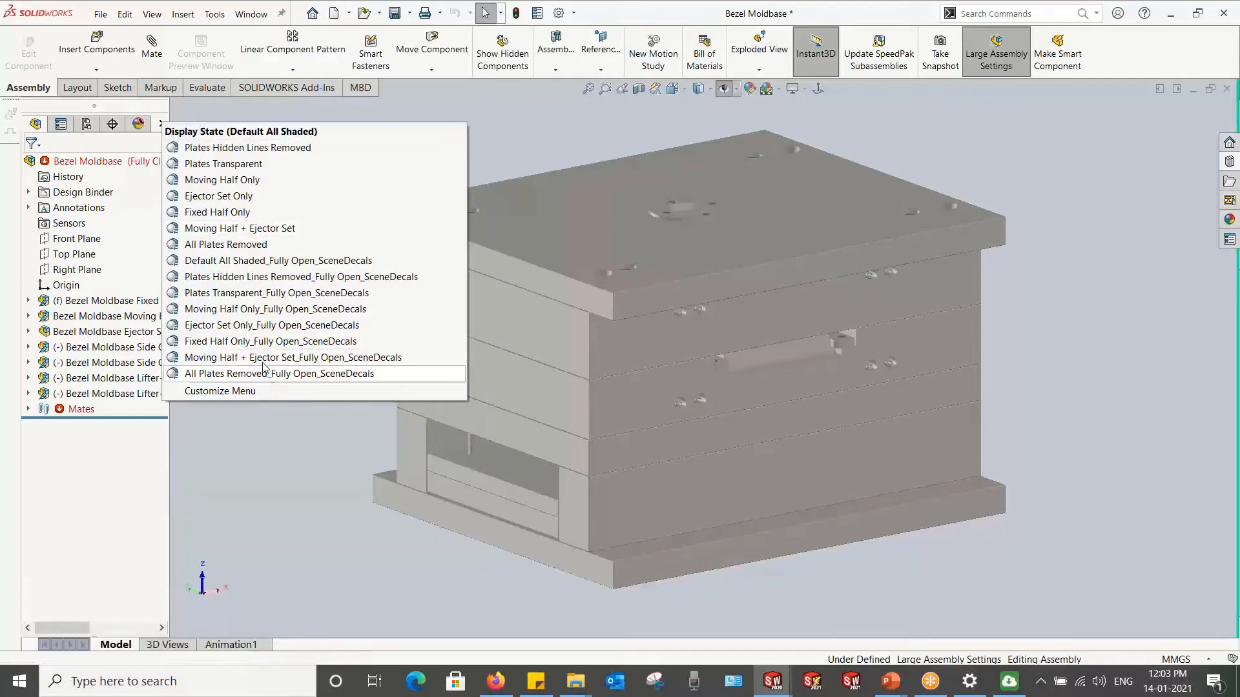
left_click(223, 163)
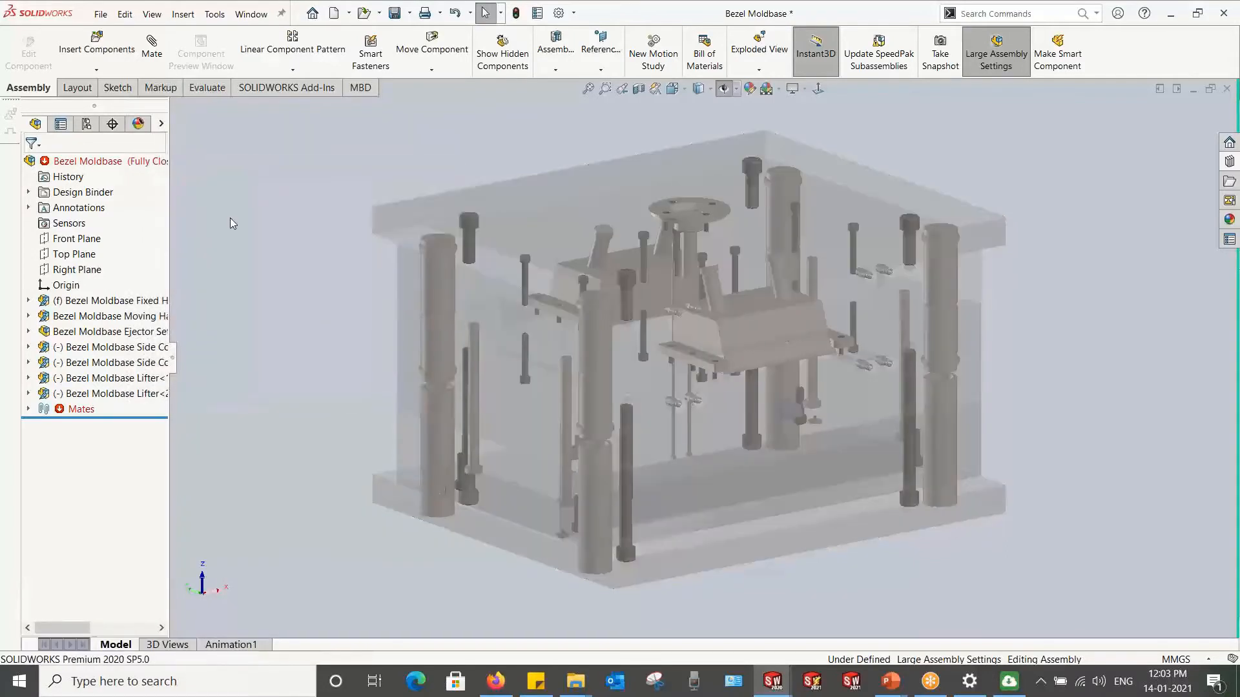
Step: Set the moldbase display style to shaded with visible edges and inspect the internal components
left_click(710, 89)
left_click(699, 107)
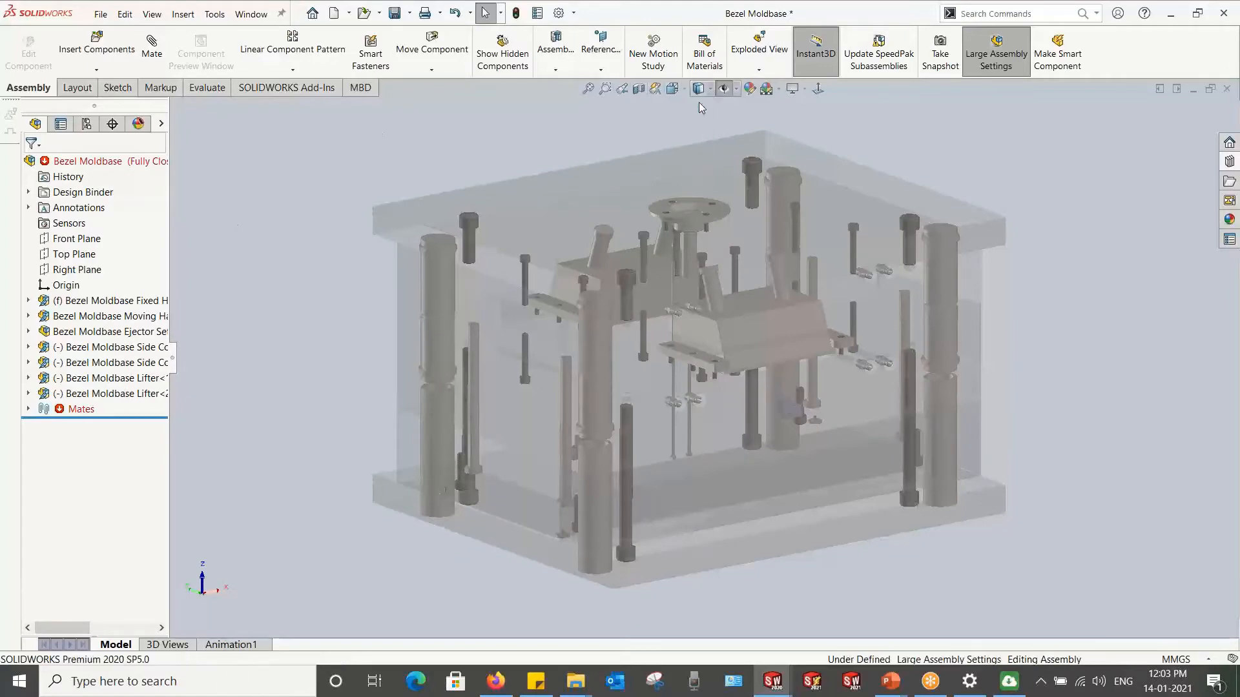
middle_click_drag(618, 279, 723, 305)
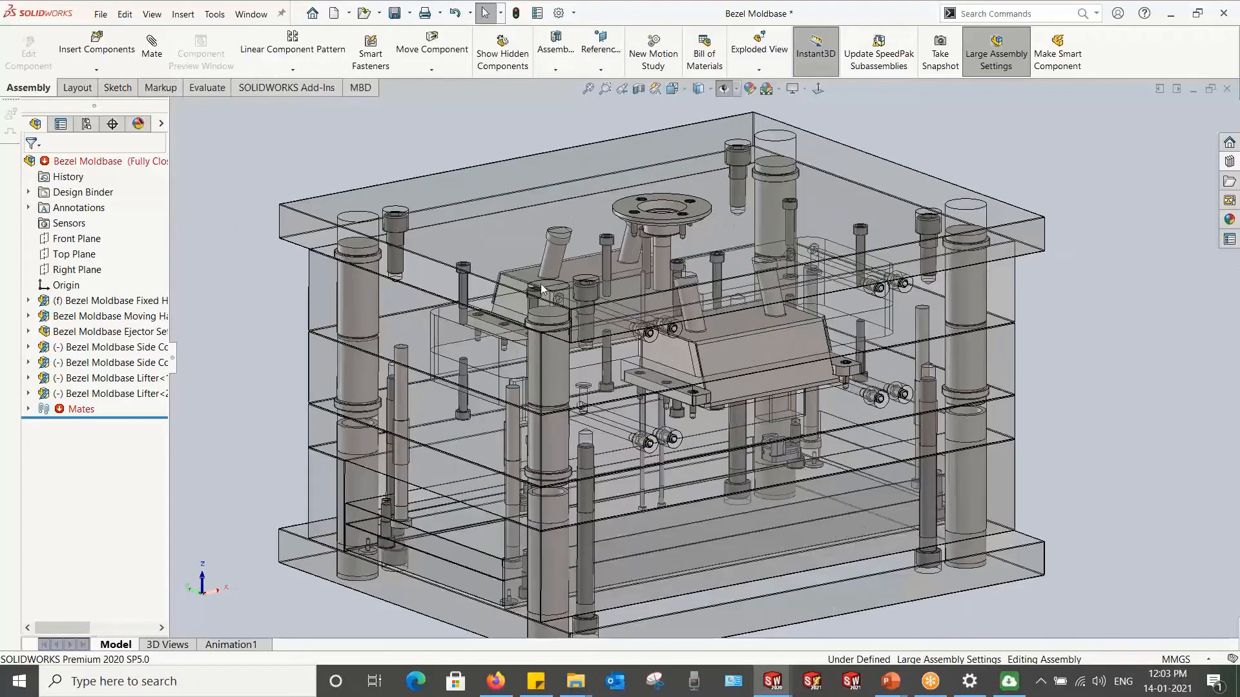
scroll(649, 409, "up", 1)
scroll(754, 444, "down", 1)
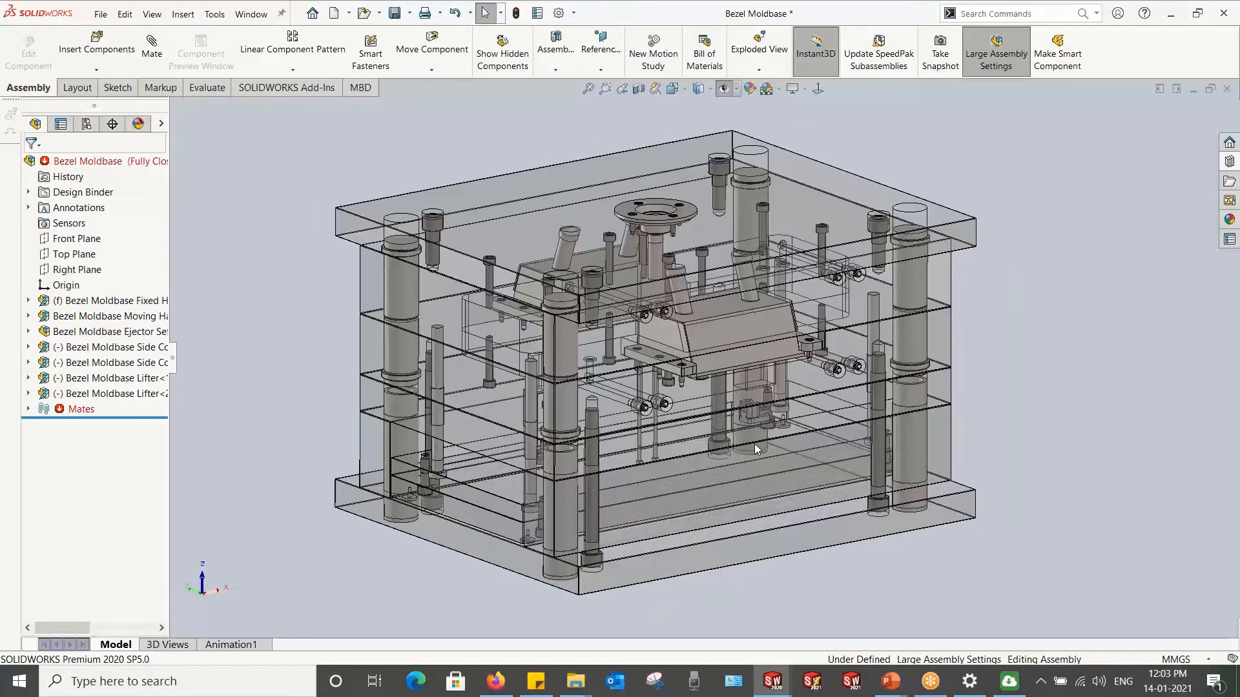
Step: Insert the open Inserts assembly into the Bezel Moldbase assembly, fixed at the origin
left_click(95, 45)
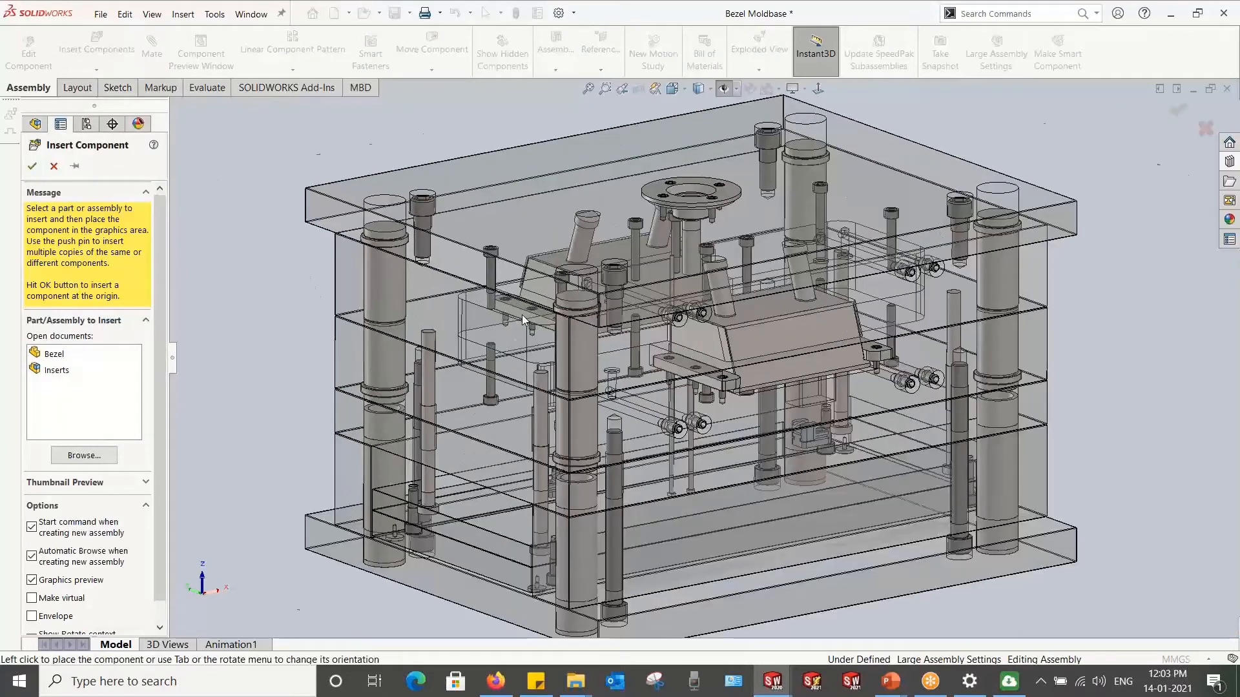
middle_click_drag(521, 315, 816, 358)
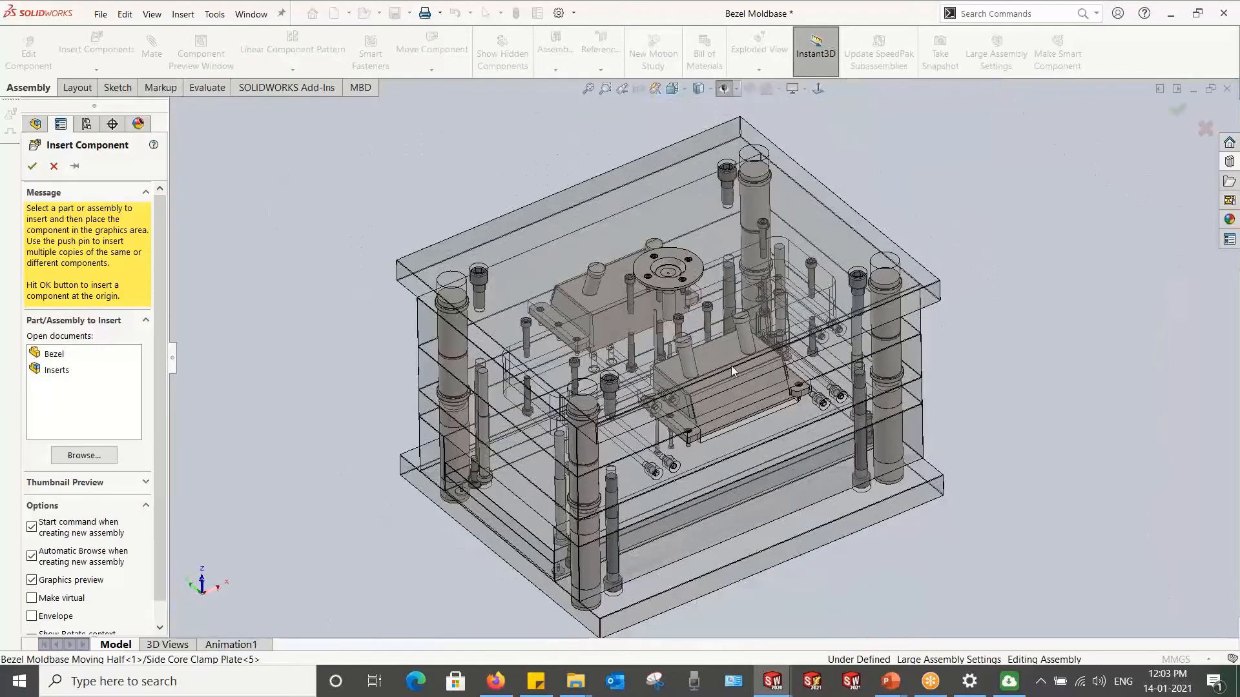
left_click(46, 374)
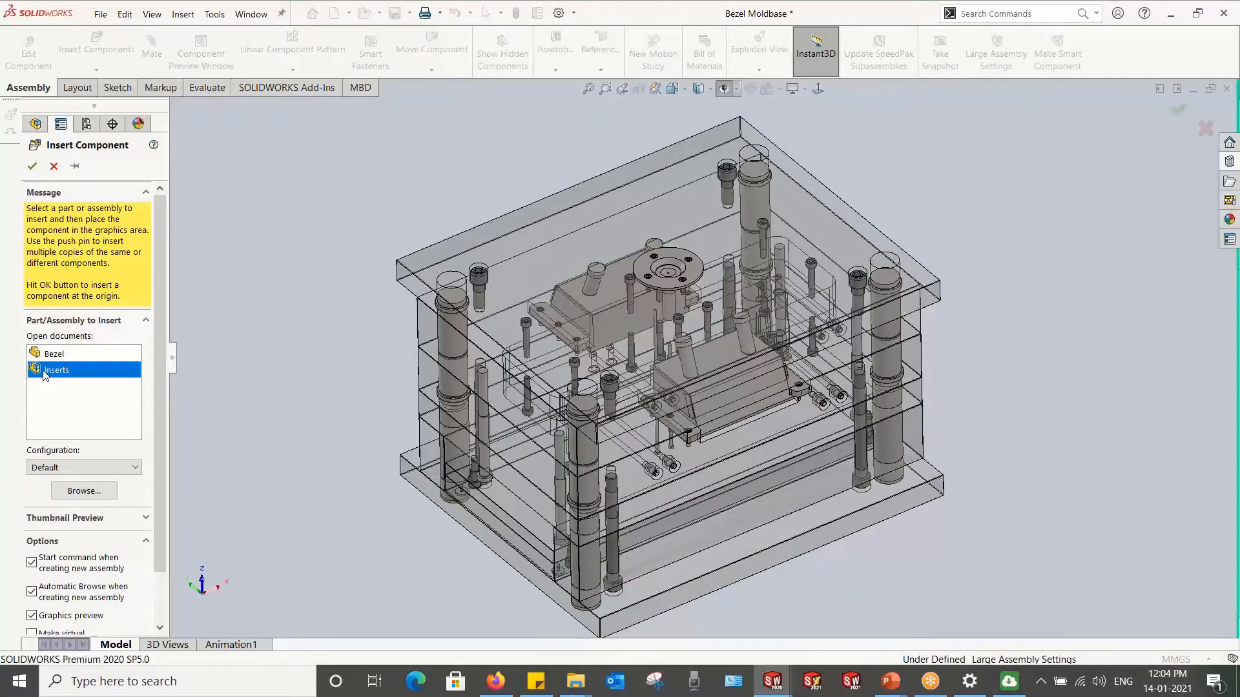
left_click(32, 167)
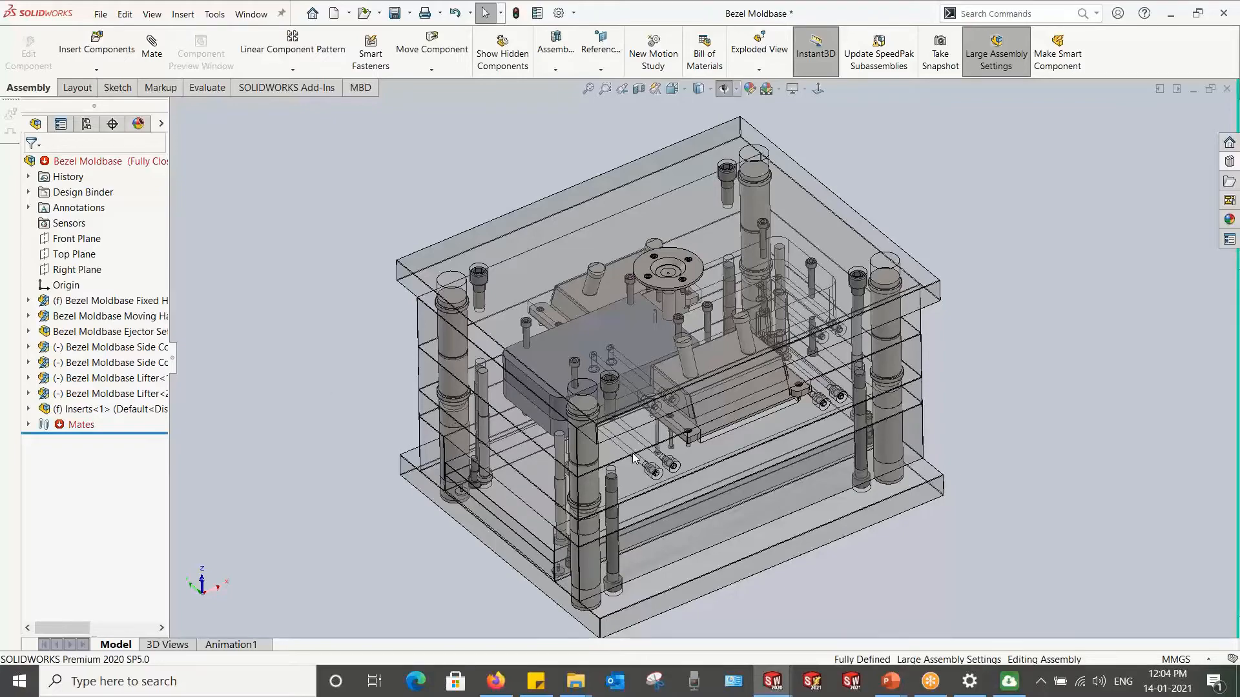
Step: Inspect the Inserts subassembly's position inside the moldbase from several angles, including normal to the plates
scroll(672, 445, "down", 3)
middle_click_drag(673, 446, 611, 373)
scroll(612, 373, "up", 4)
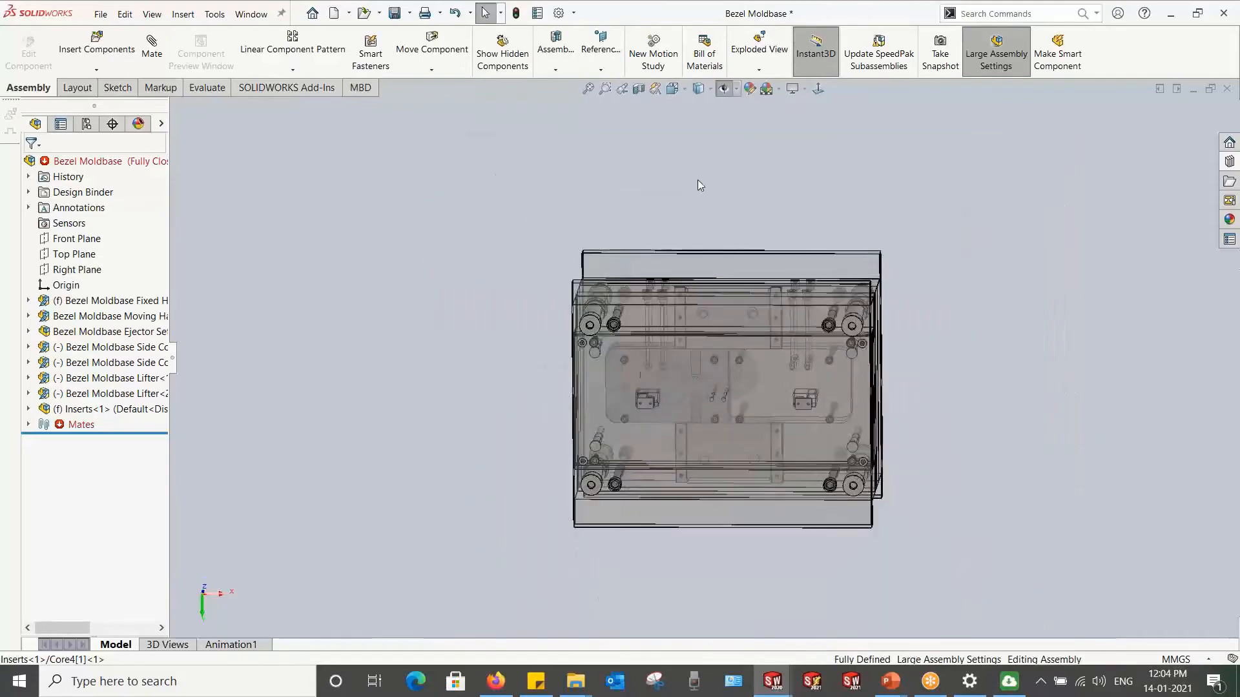
left_click(818, 88)
scroll(669, 397, "down", 4)
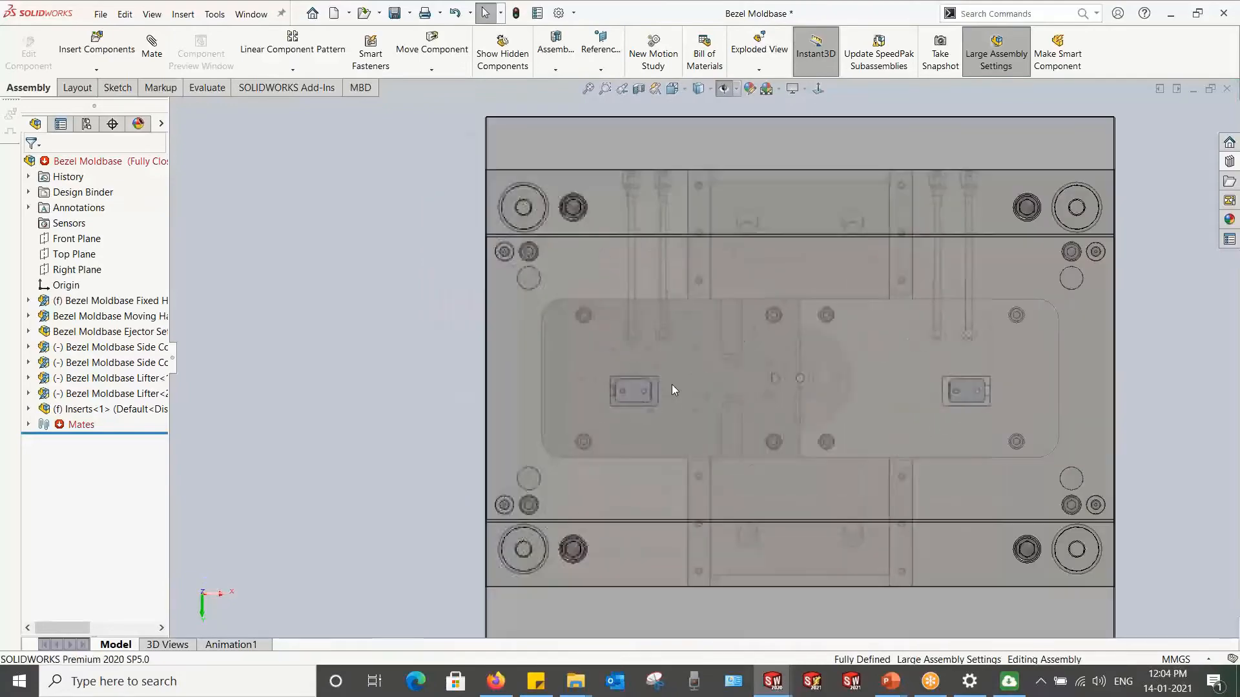
scroll(698, 374, "up", 1)
middle_click_drag(706, 421, 841, 525)
key("f")
middle_click_drag(762, 365, 668, 324)
scroll(643, 323, "down", 2)
scroll(643, 324, "up", 2)
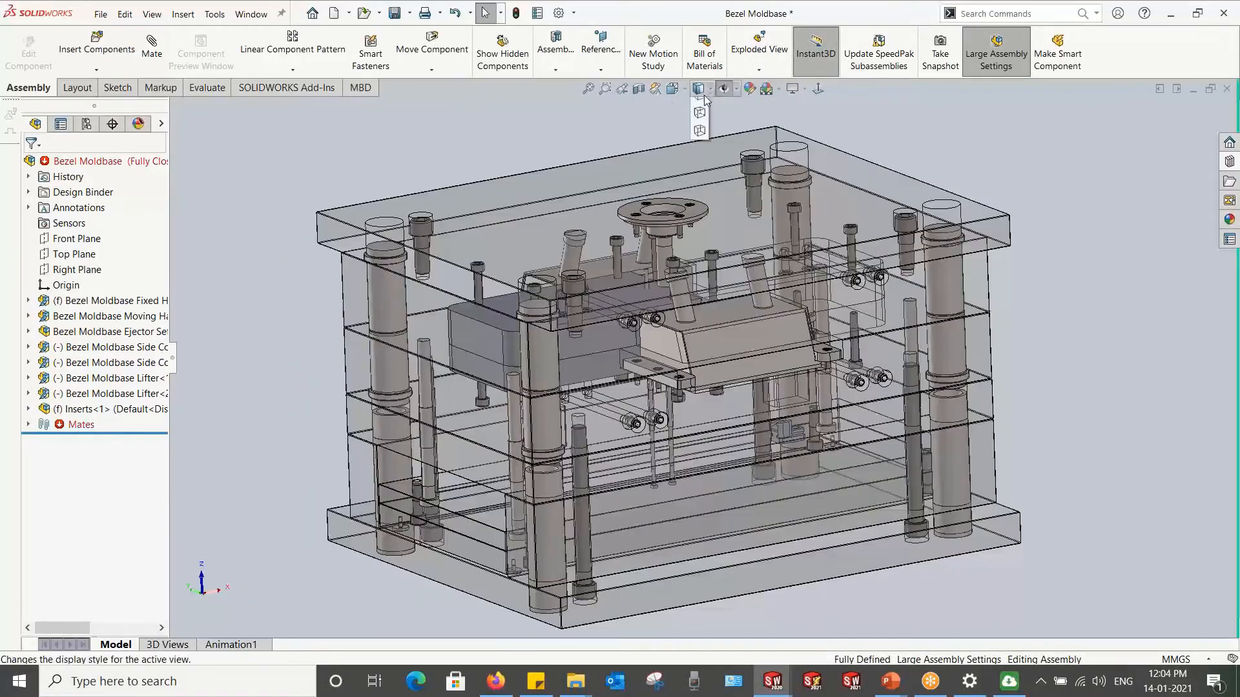
Step: Switch to the Default All Shaded display state and open the component properties of the HASCO Metric Intermediate Plate
left_click(161, 123)
left_click(188, 149)
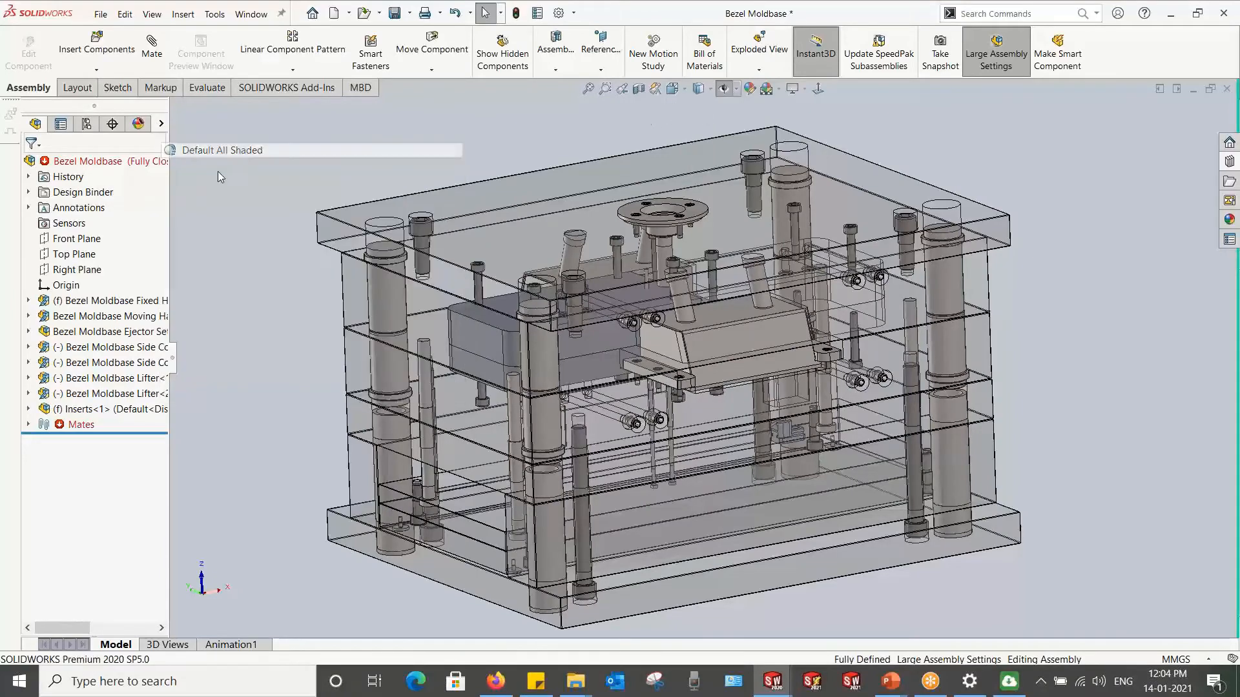
right_click(391, 445)
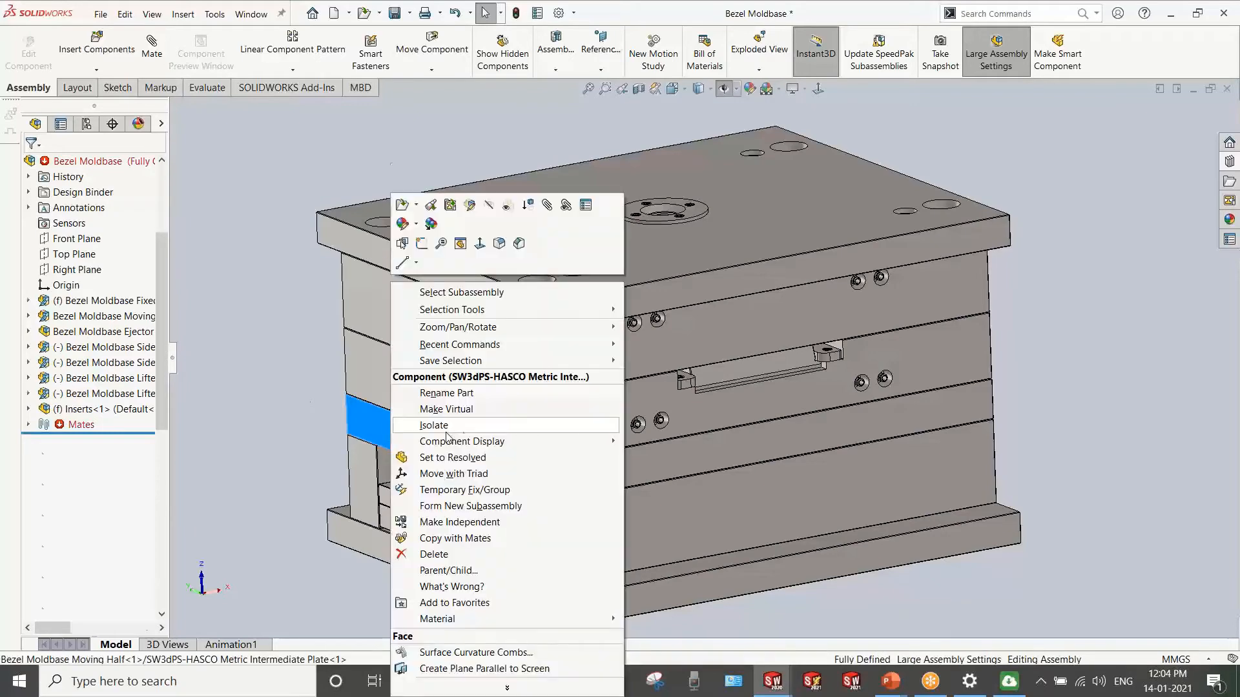
left_click(582, 217)
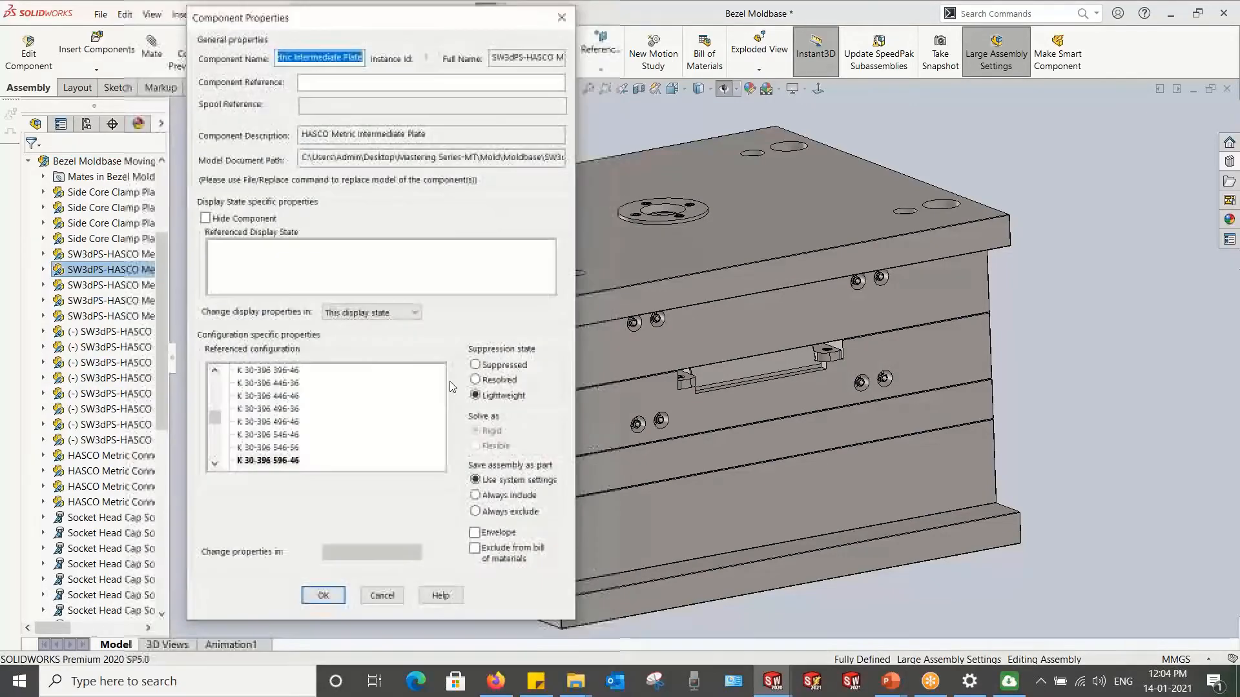
Step: Review the size configurations available for the intermediate plate and close its properties without changing anything
scroll(275, 407, "down", 3)
scroll(274, 407, "down", 5)
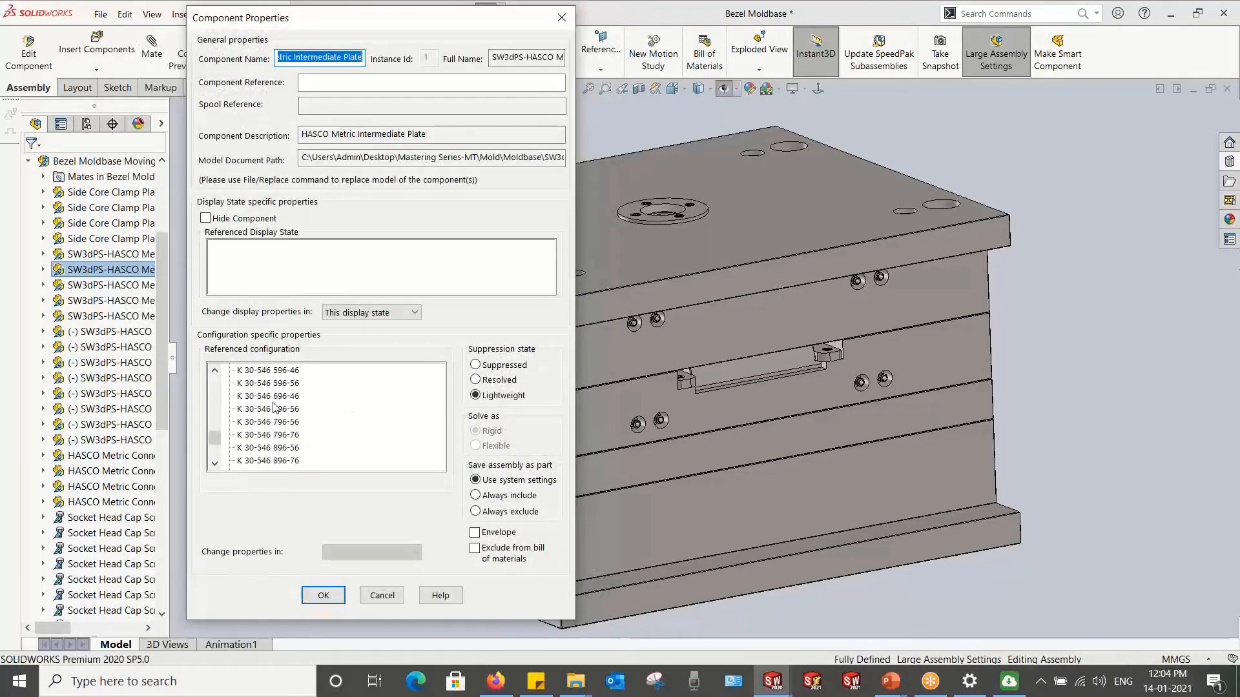
scroll(274, 446, "up", 10)
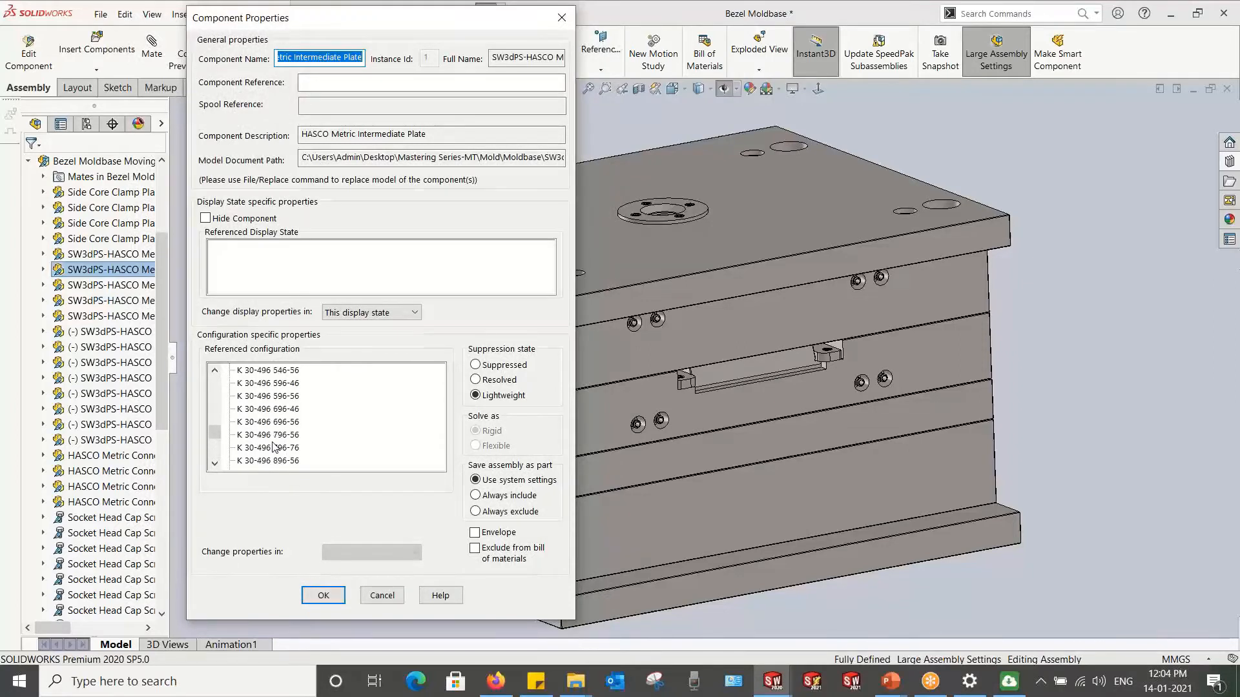
scroll(274, 423, "down", 8)
scroll(272, 424, "down", 3)
left_click_drag(310, 24, 297, 55)
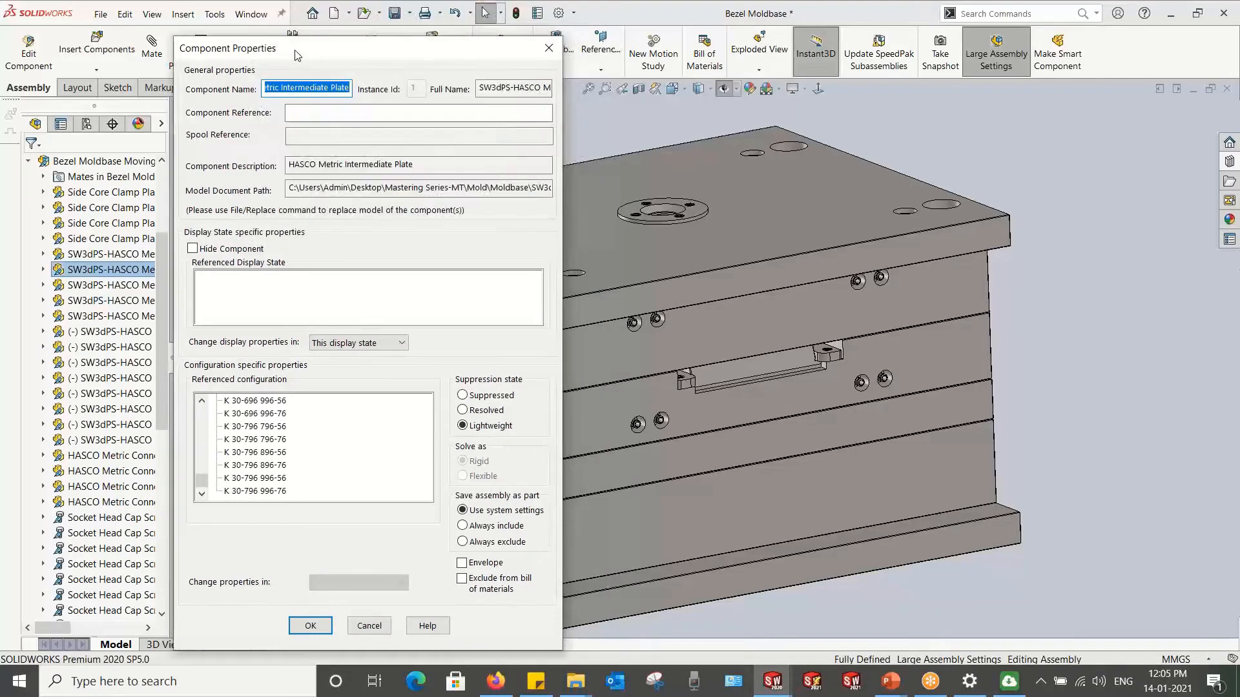
left_click(549, 48)
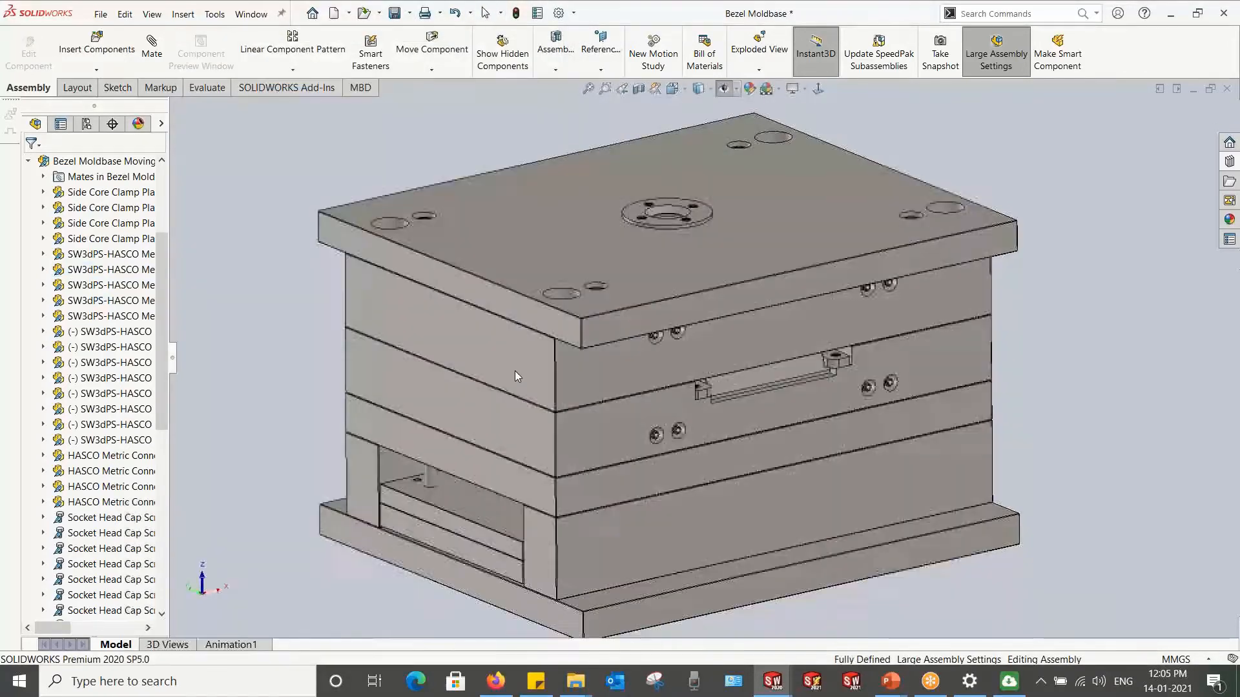
Step: Reactivate the Plates Transparent display state and select the Inserts subassembly
scroll(639, 440, "up", 1)
scroll(833, 417, "down", 2)
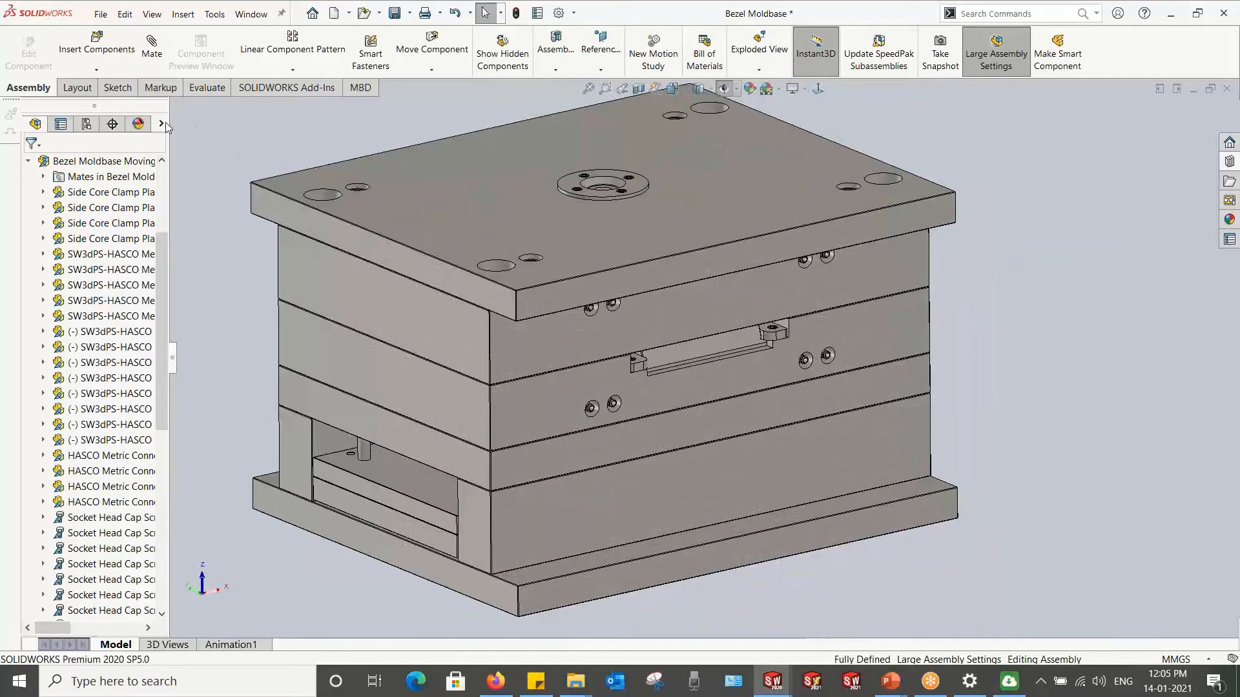
left_click(162, 123)
left_click(226, 162)
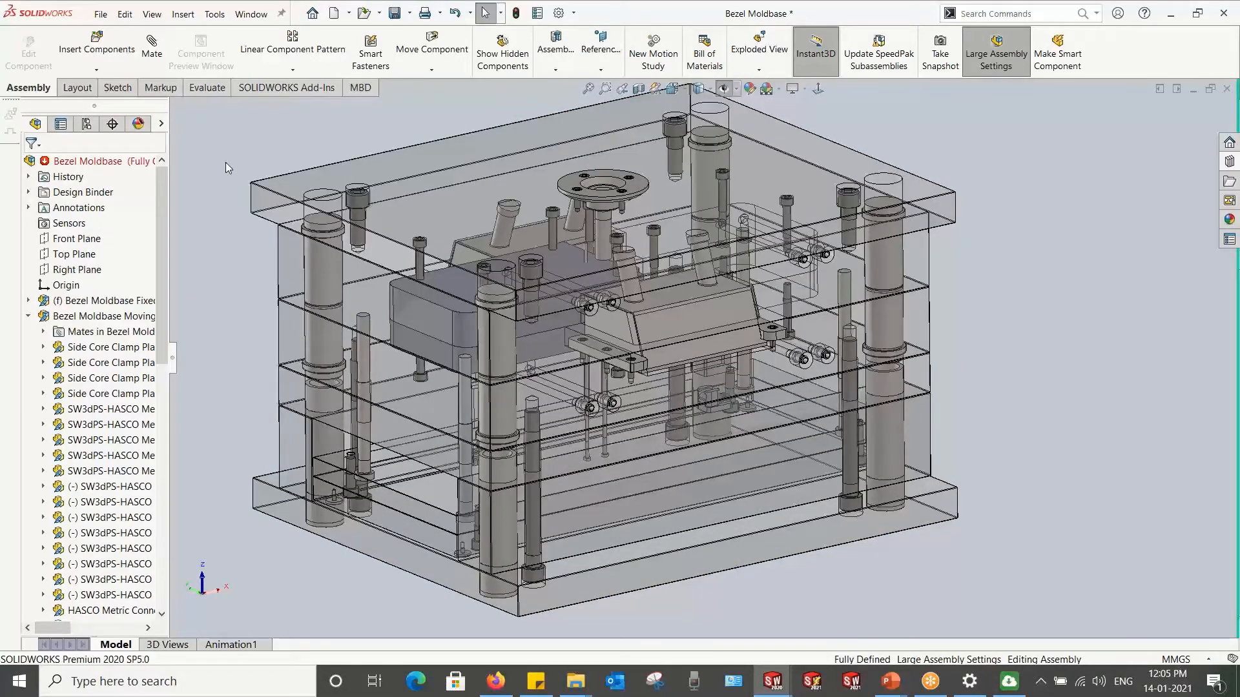
left_click(122, 411)
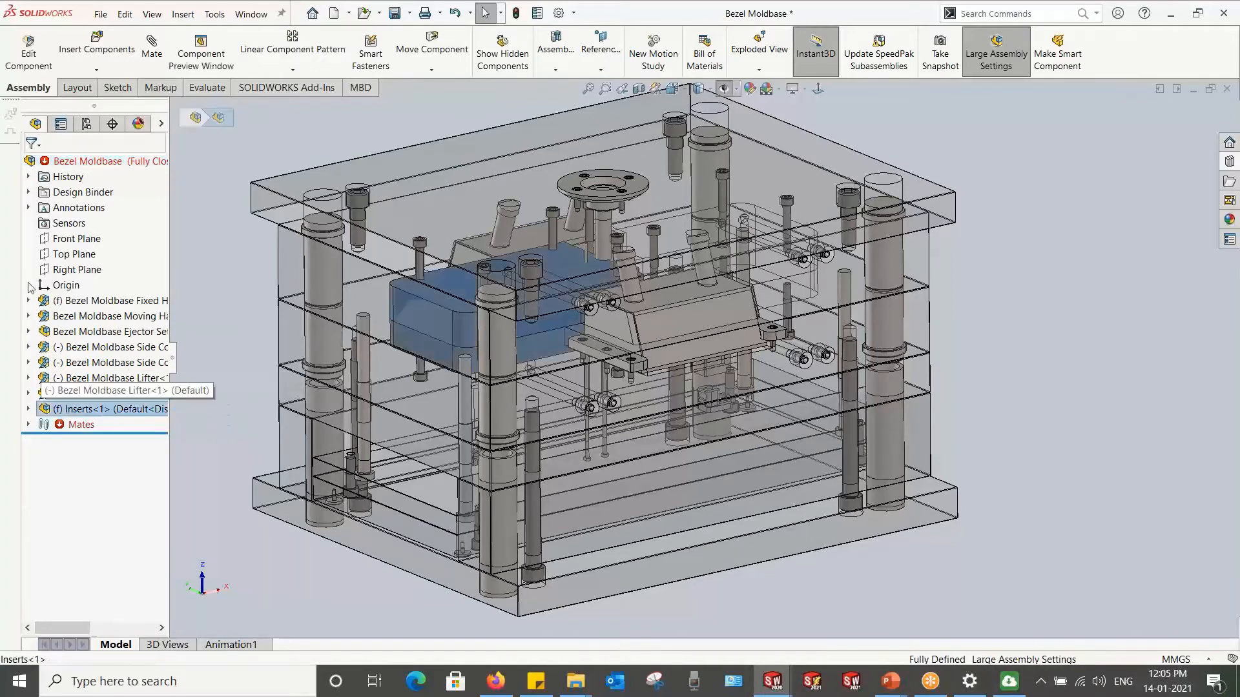
Step: Set up a component mirror of the Inserts subassembly about the Right Plane, using Component origin and mirroring all children
left_click(314, 71)
left_click(265, 186)
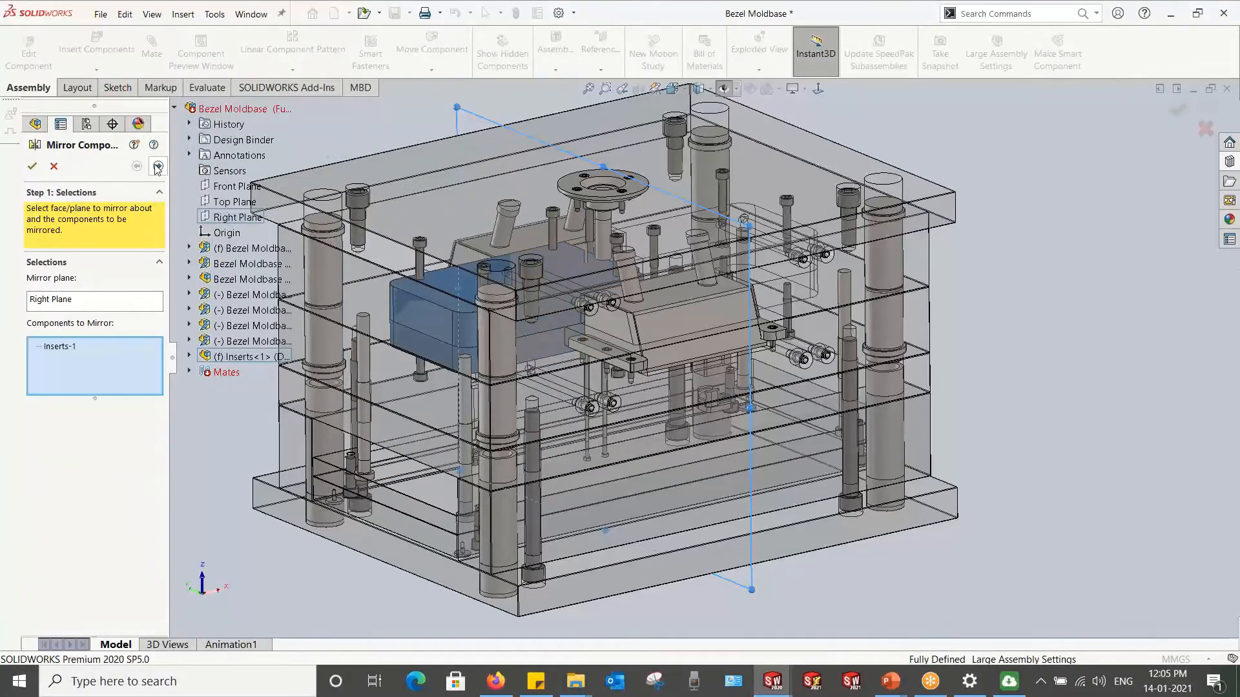
left_click(158, 166)
left_click(51, 339)
right_click(79, 402)
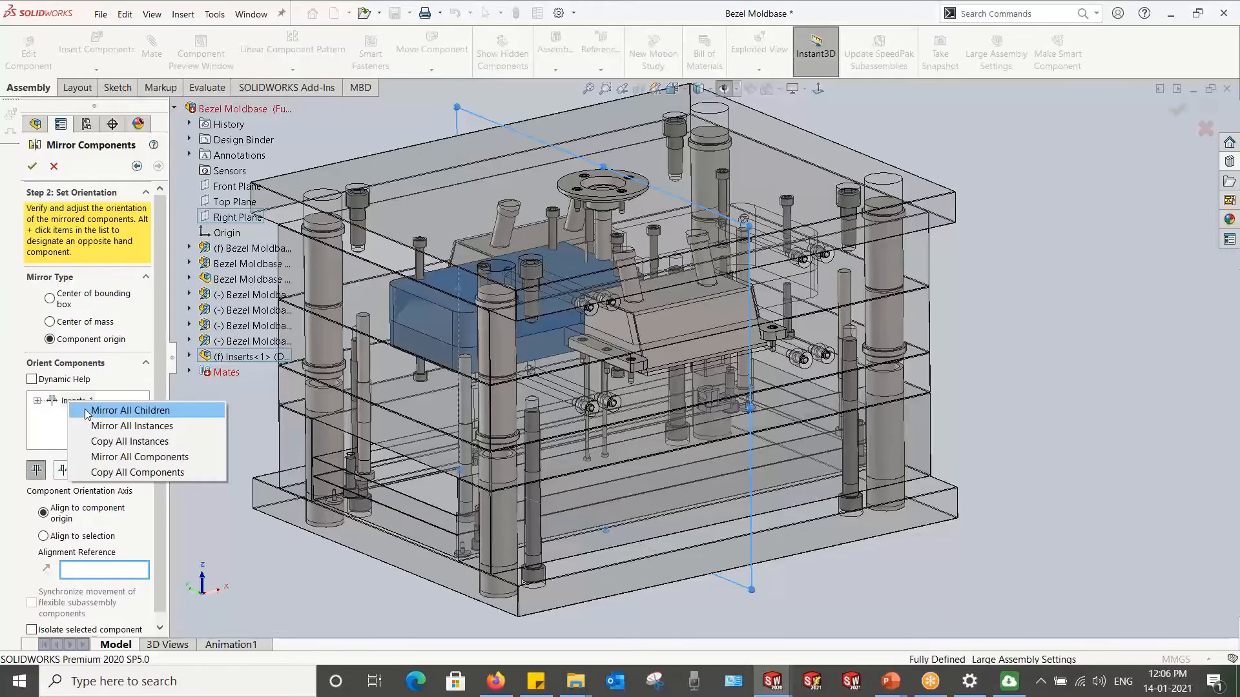
left_click(127, 408)
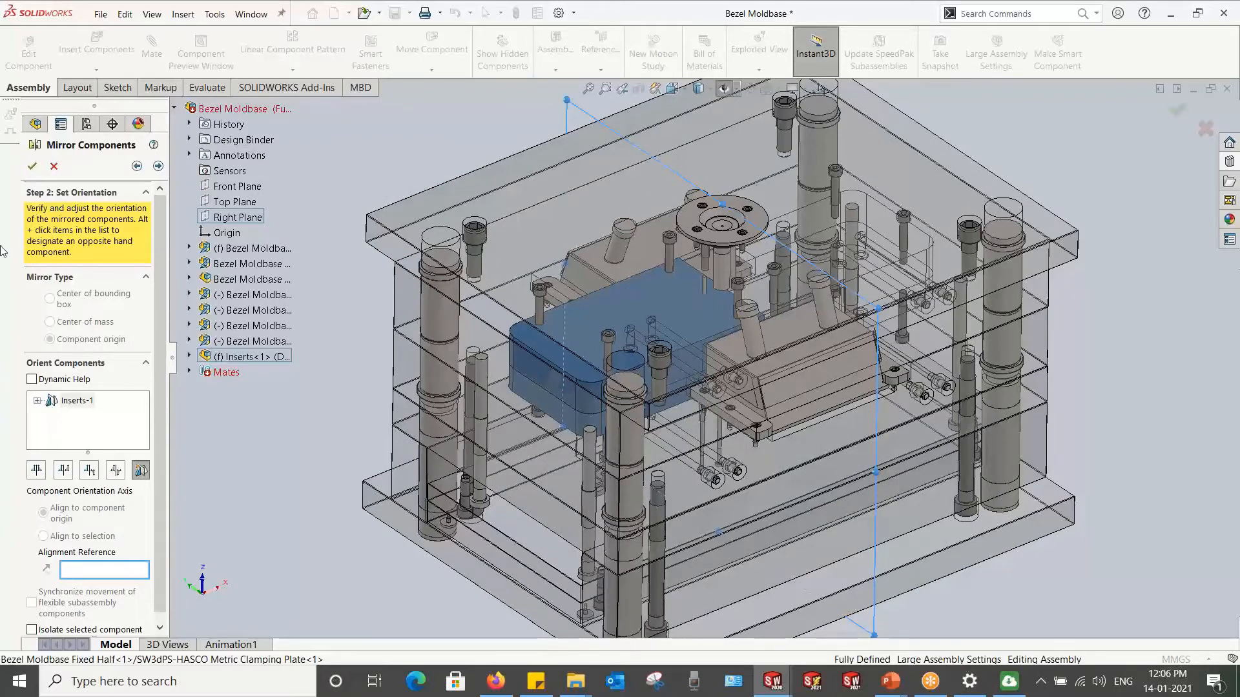
Step: Create the mirrored inserts, changing the derived parts' units to those of the base parts
left_click(31, 166)
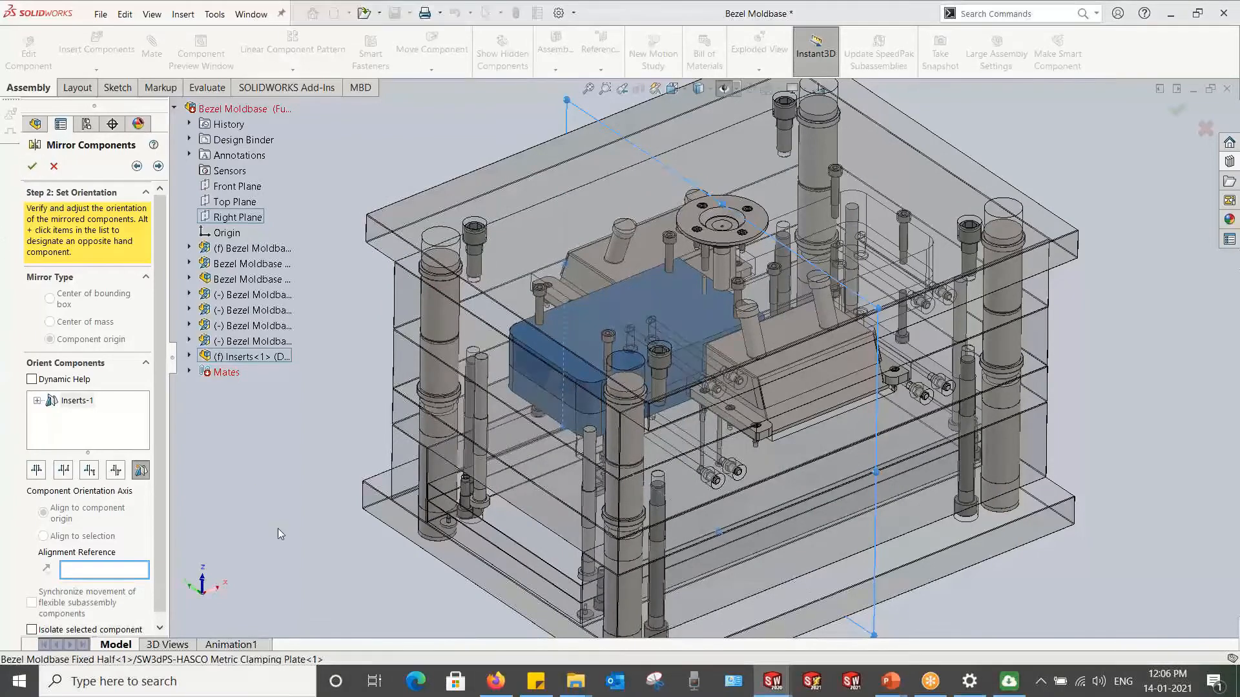
left_click(531, 296)
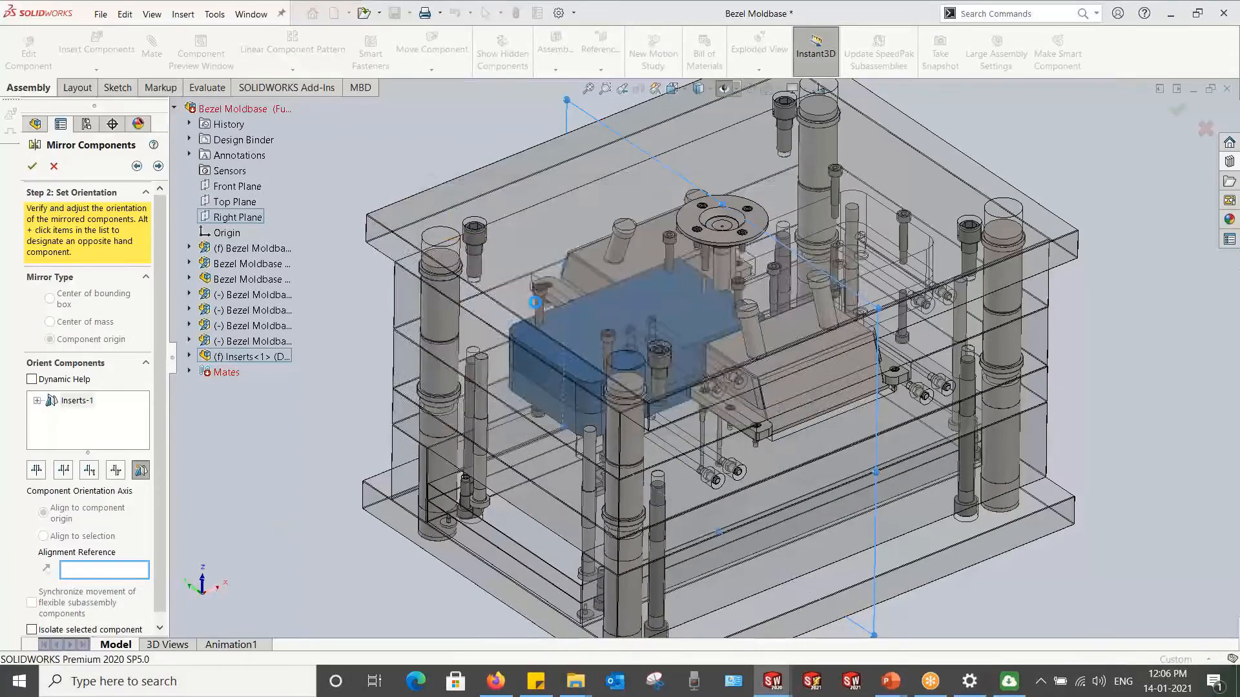
left_click(599, 307)
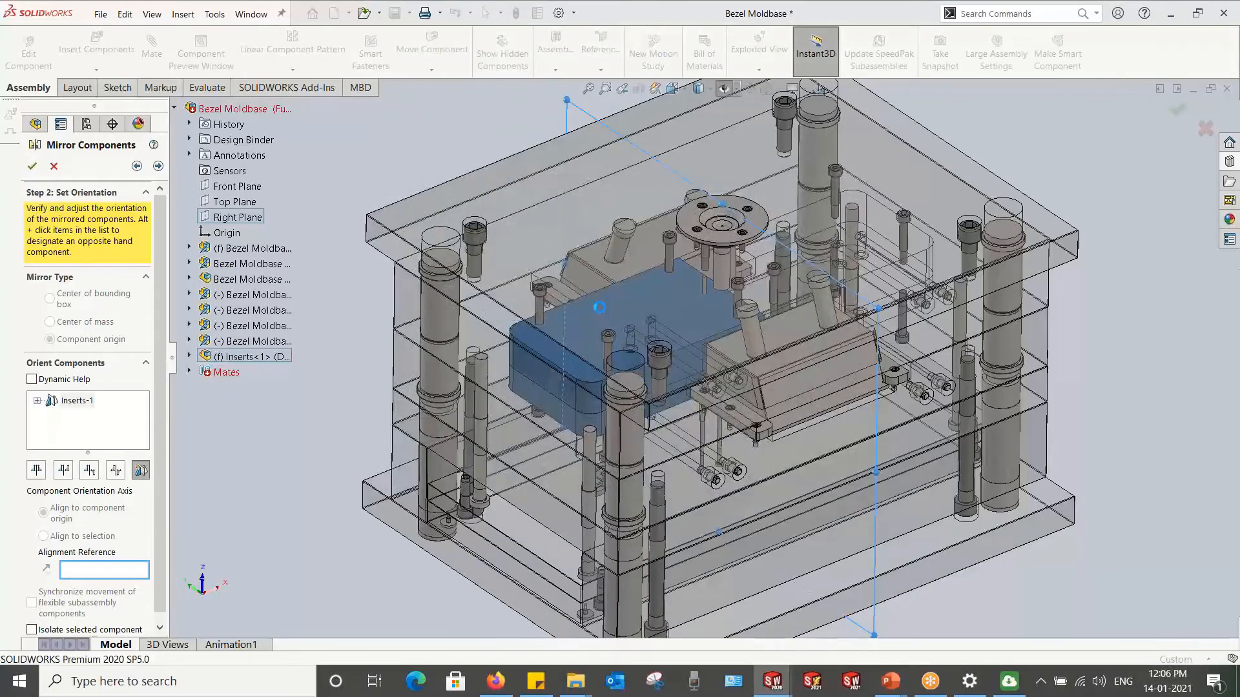
left_click(599, 307)
left_click(601, 313)
left_click(601, 312)
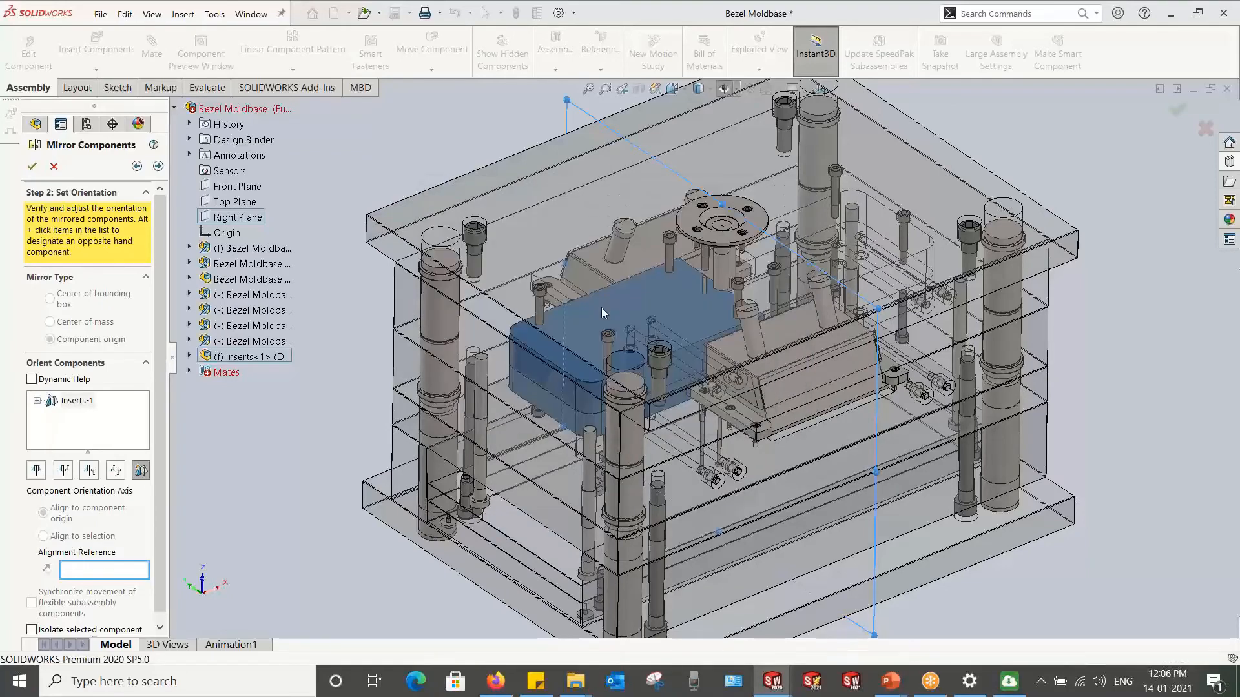
left_click(602, 313)
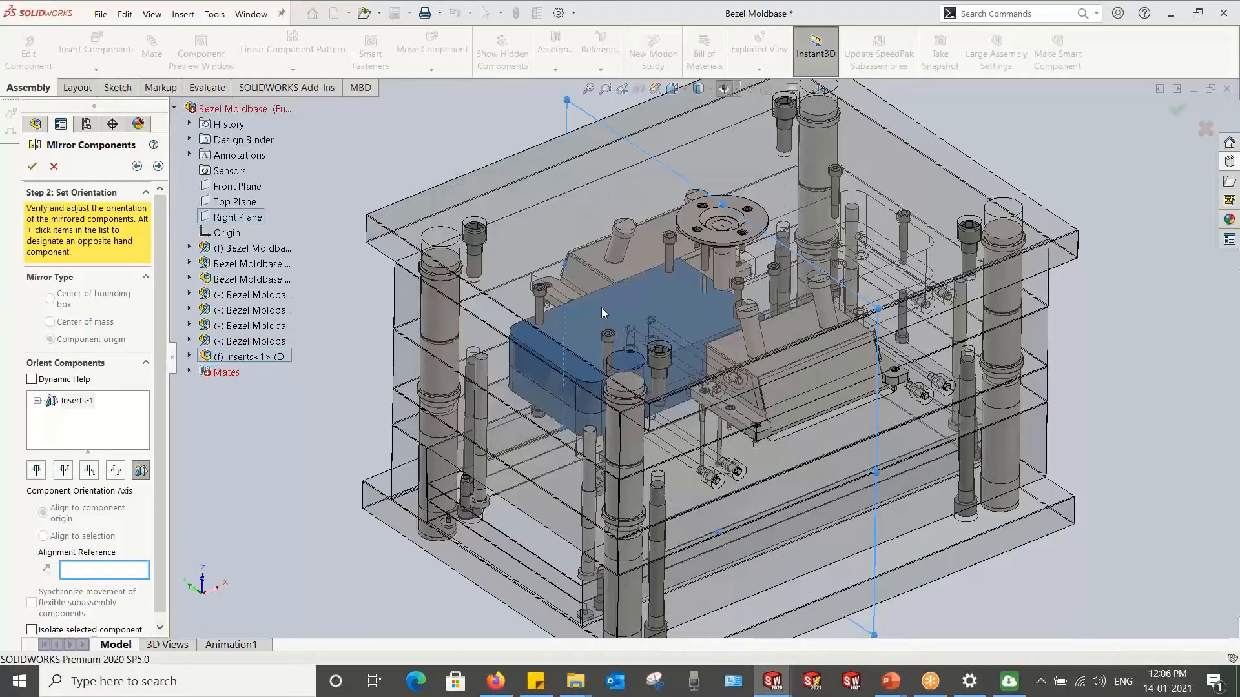
left_click(556, 302)
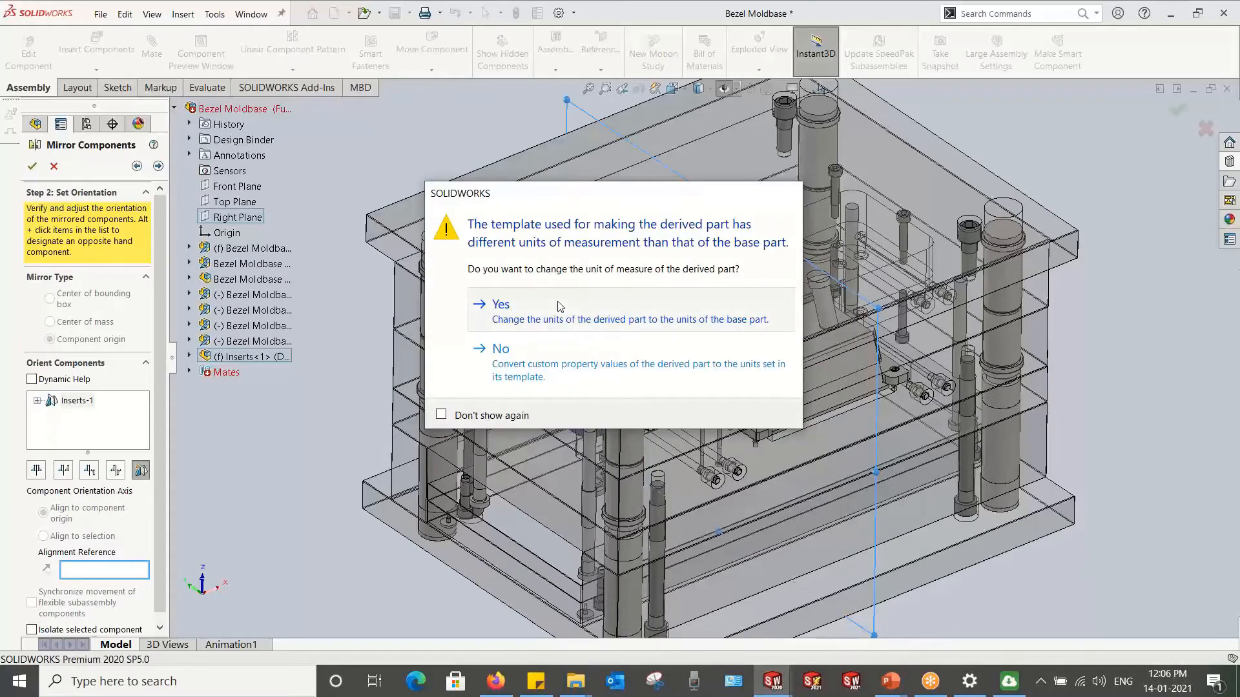
left_click(560, 306)
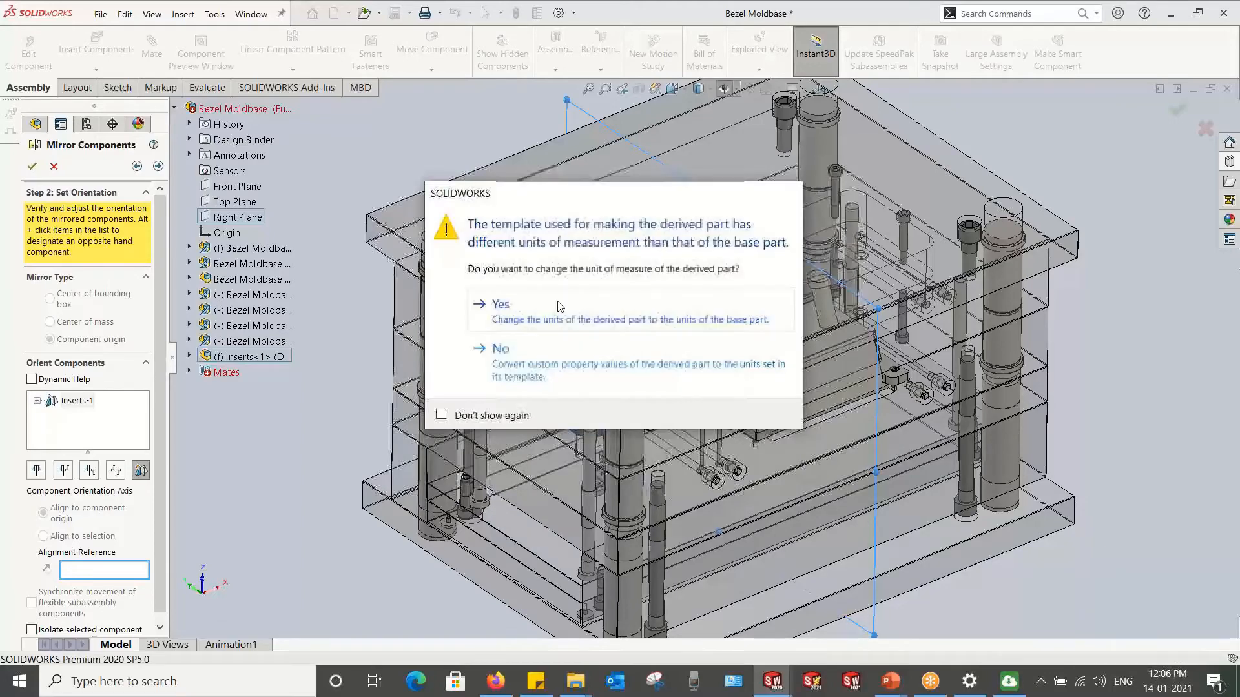
left_click(560, 306)
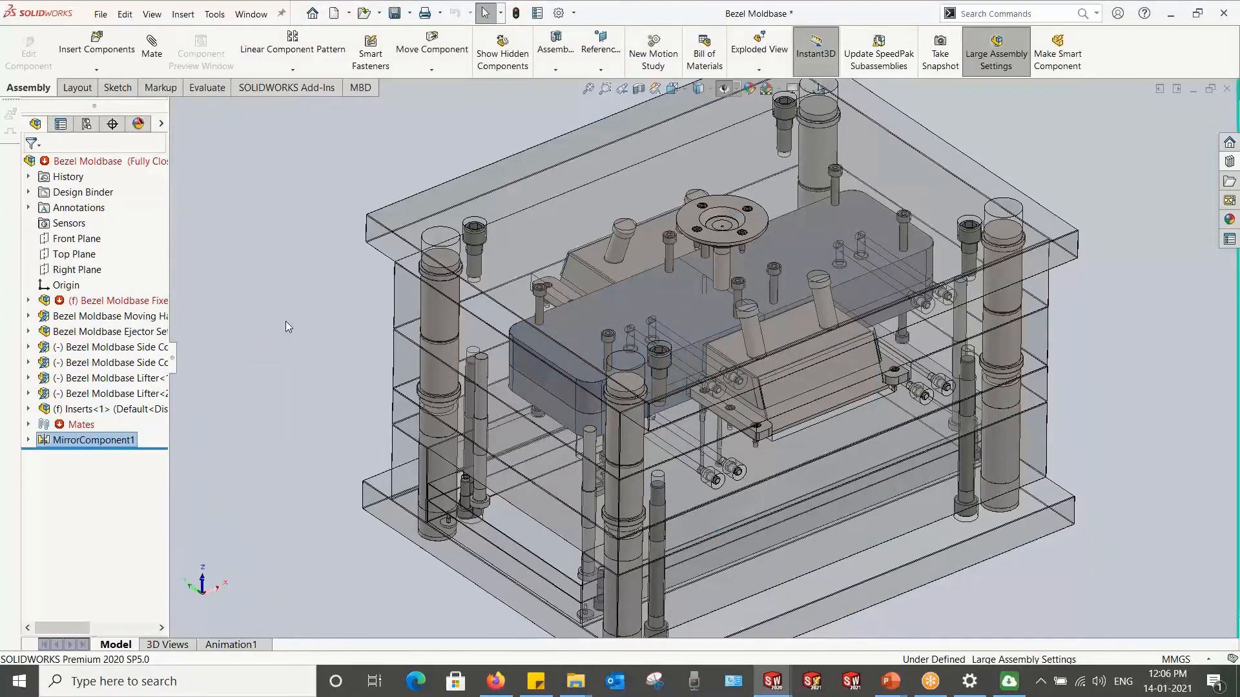
Step: Inspect the original and mirrored inserts inside the moldbase from a rotated view, normal to the plates and in isometric view
middle_click_drag(286, 321, 713, 359)
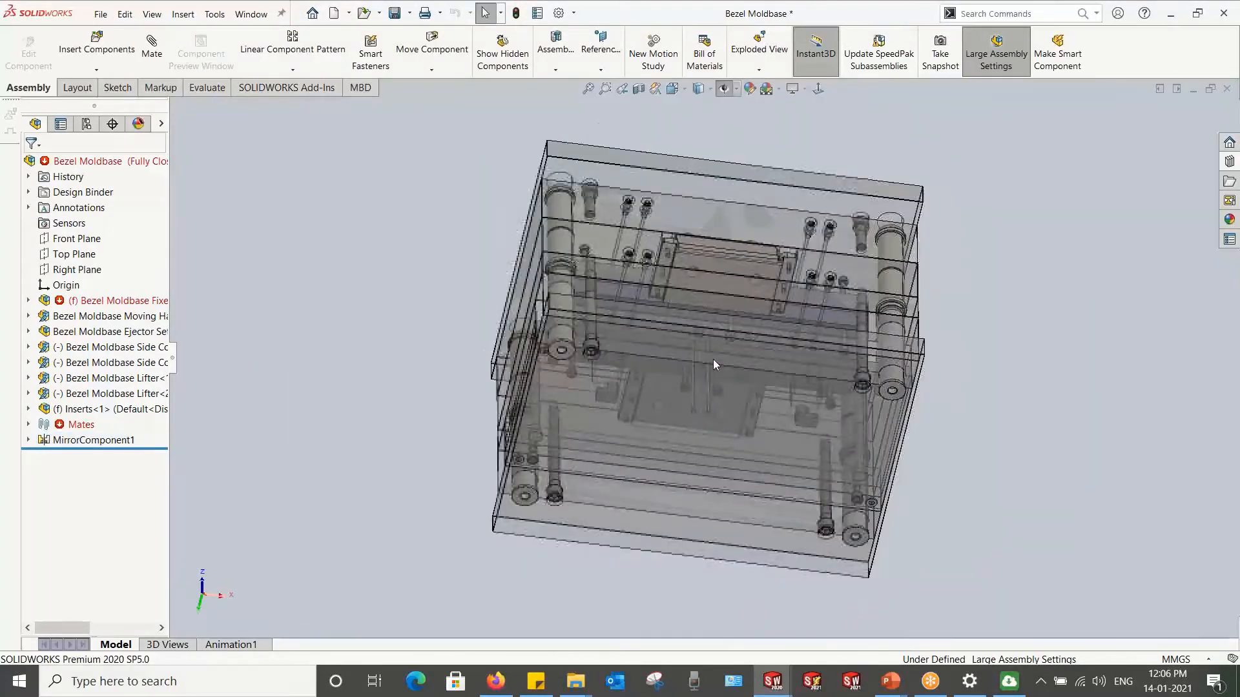
key("ctrl+8")
scroll(672, 358, "down", 5)
scroll(796, 339, "up", 1)
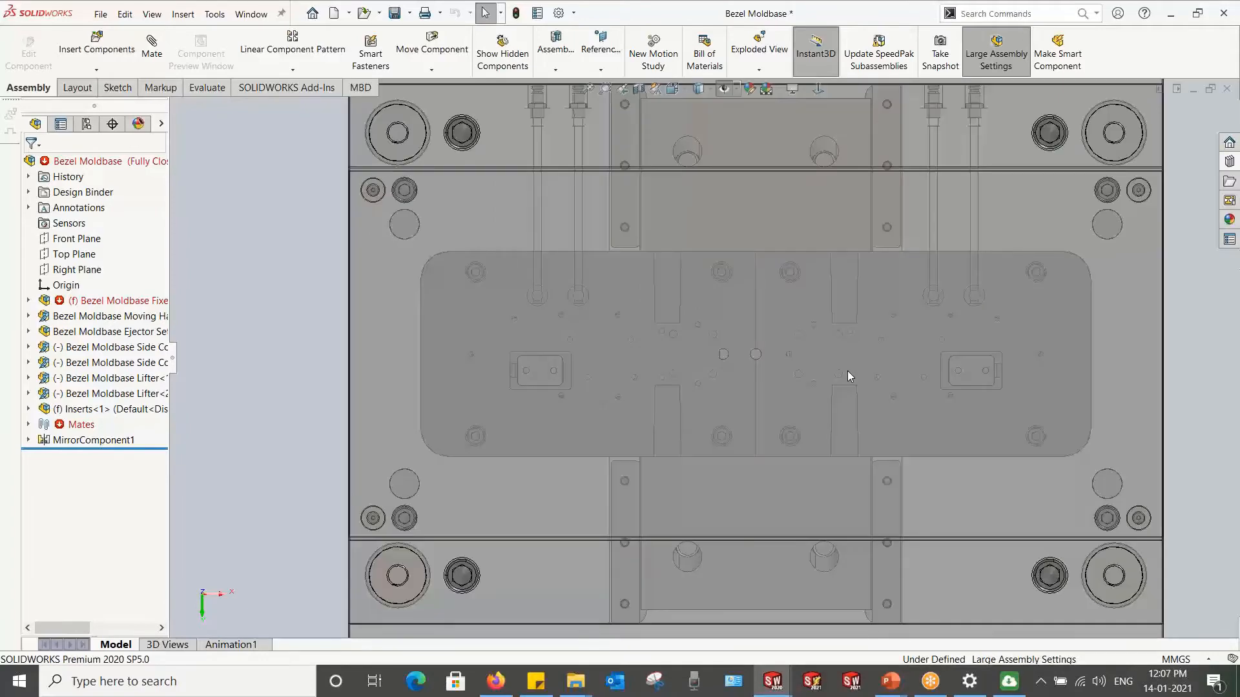
scroll(711, 351, "up", 3)
key("ctrl+7")
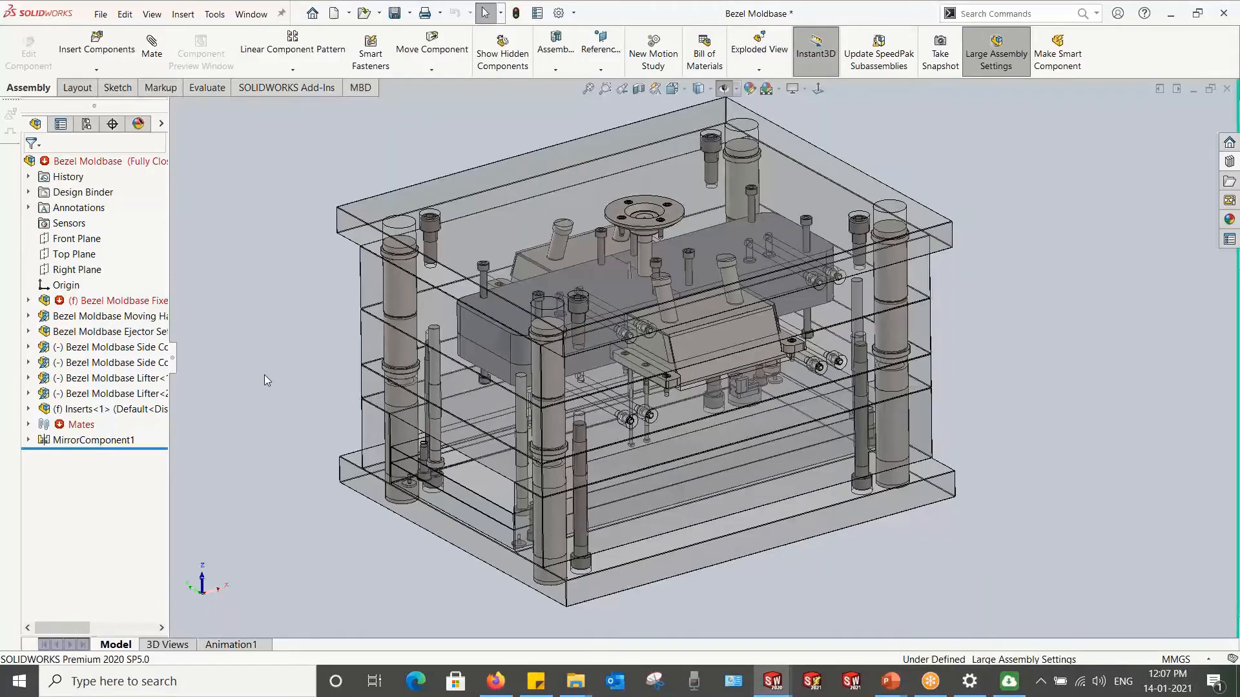
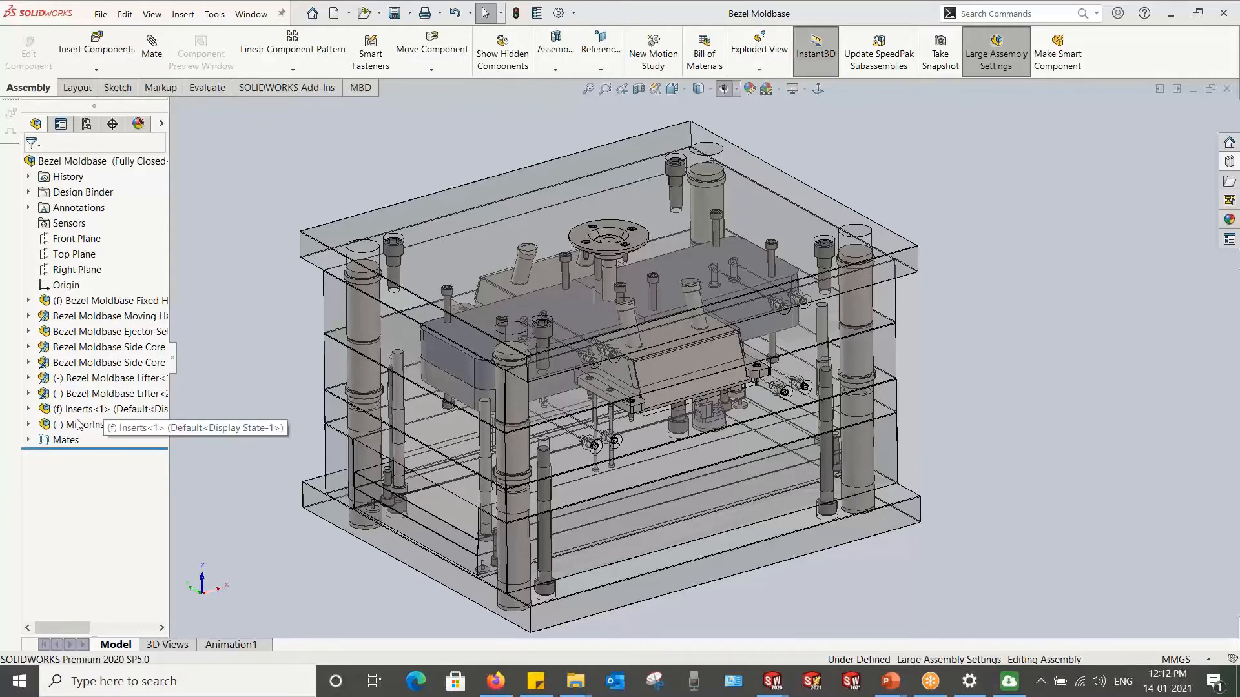
left_click(157, 425)
left_click(280, 379)
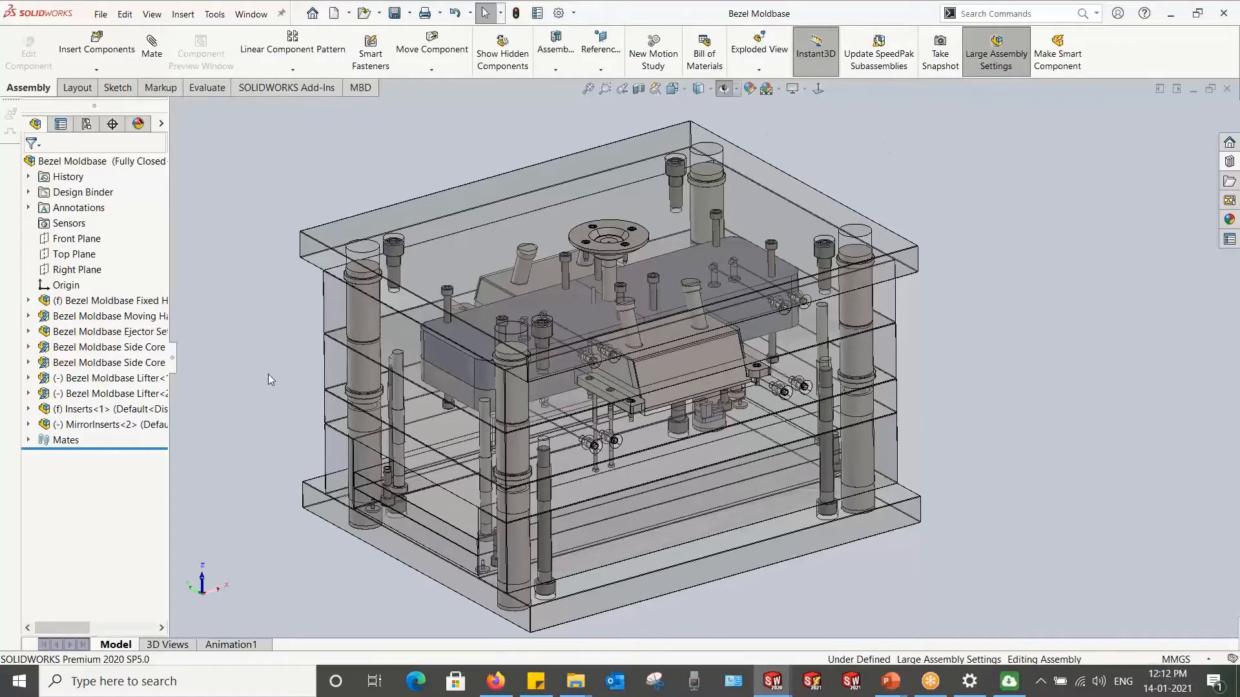
scroll(196, 391, "up", 3)
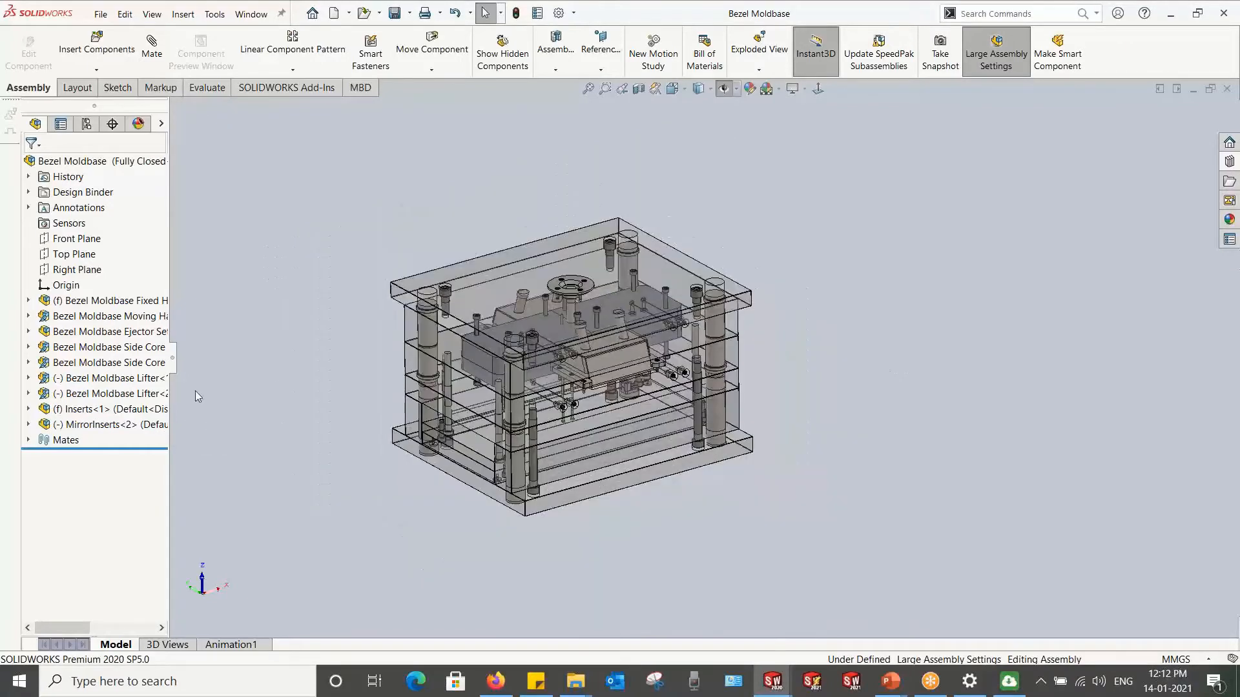
Step: Dissolve the Inserts and MirrorInserts subassemblies into individual parts of the moldbase assembly
right_click(65, 411)
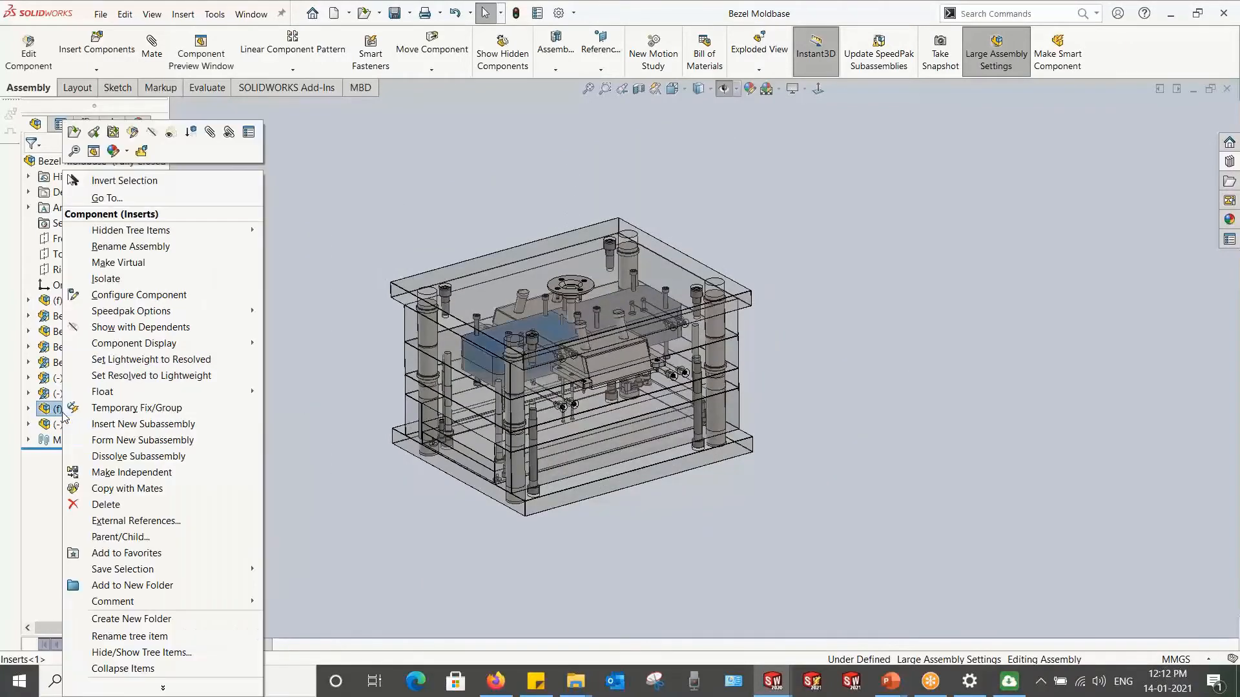
left_click(106, 458)
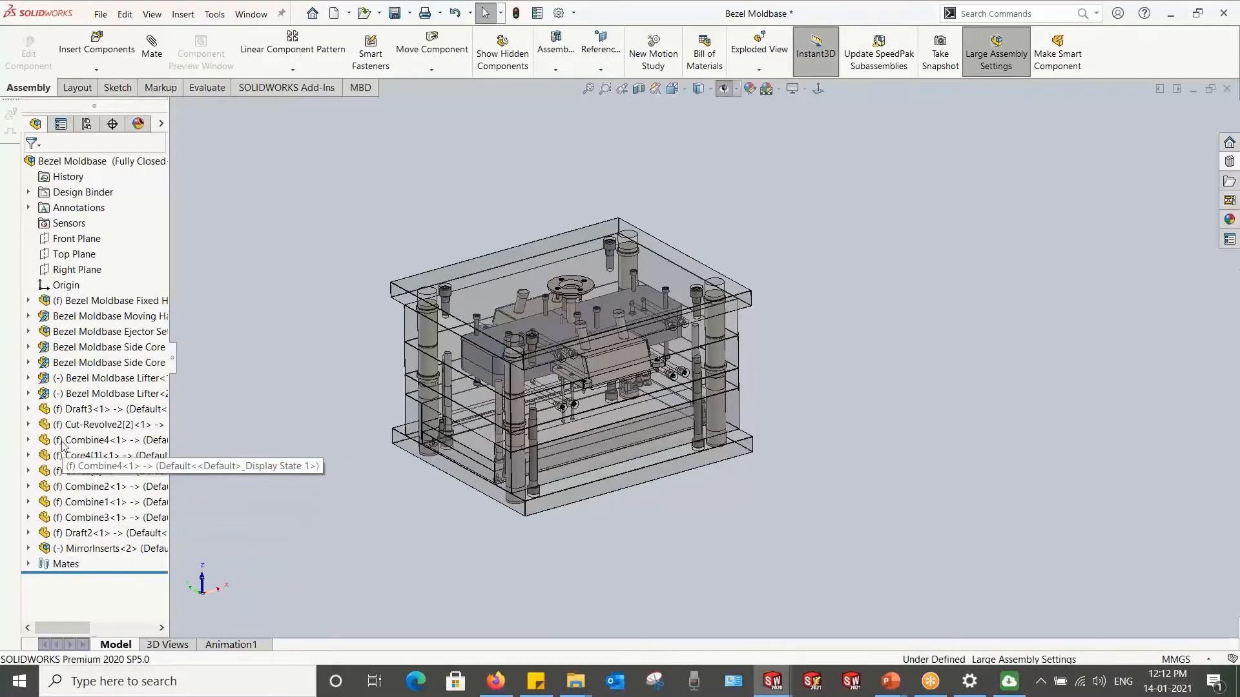
left_click_drag(172, 357, 297, 358)
right_click(64, 552)
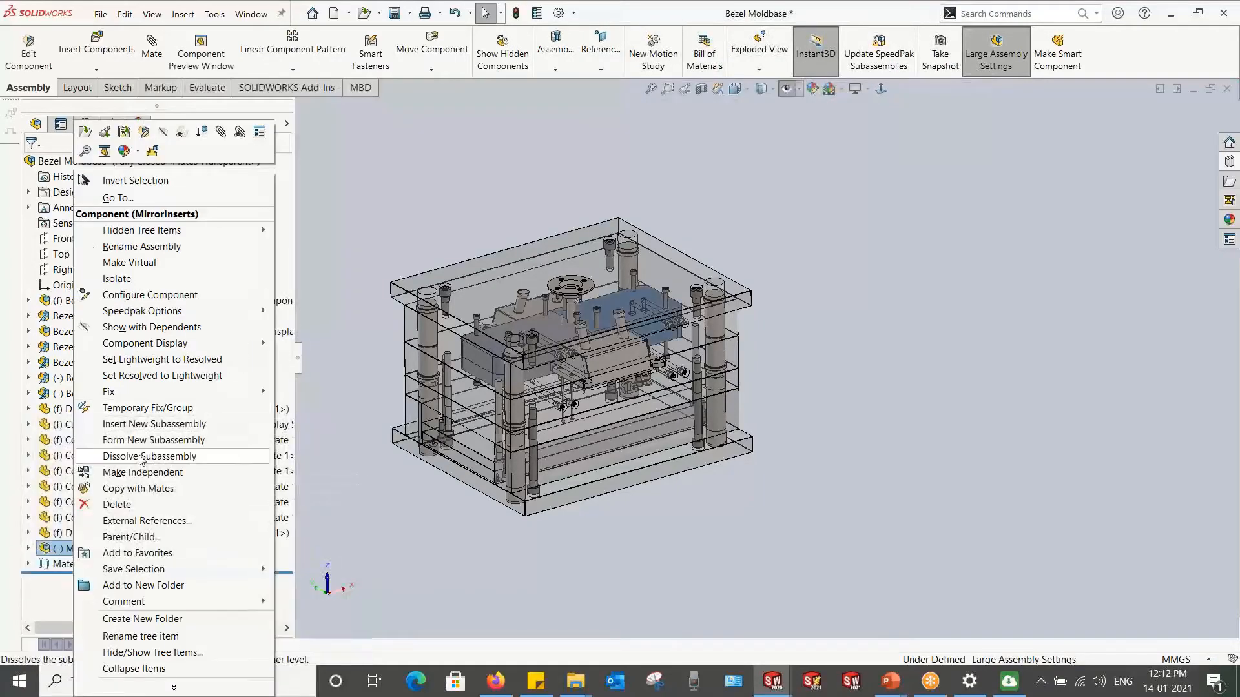
left_click(142, 456)
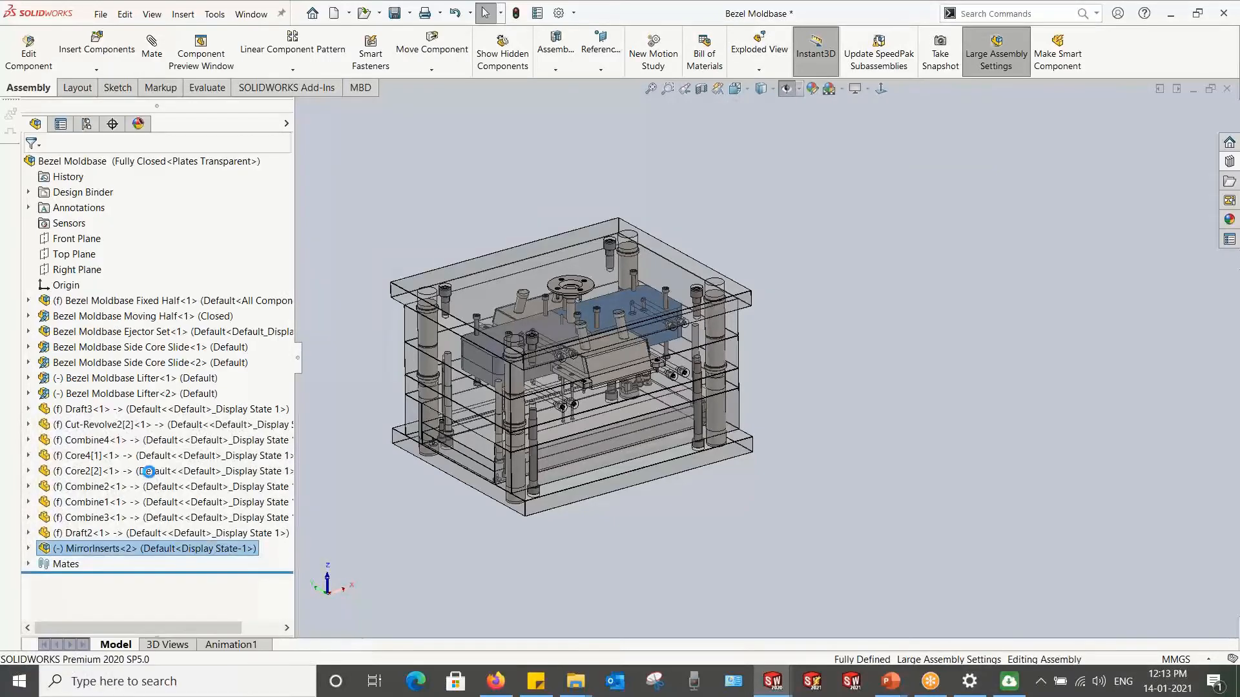
scroll(131, 491, "down", 2)
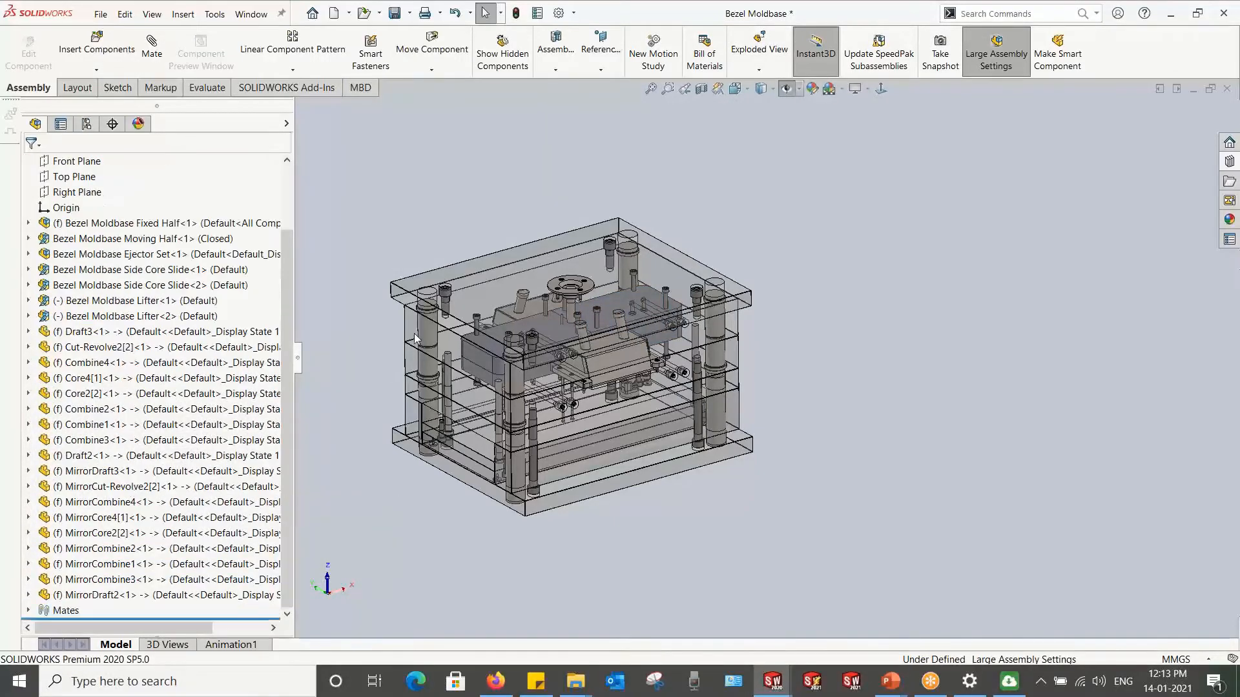
Step: Activate the All Plates Removed_Fully Open_SceneDecals display state
key("f")
left_click(288, 124)
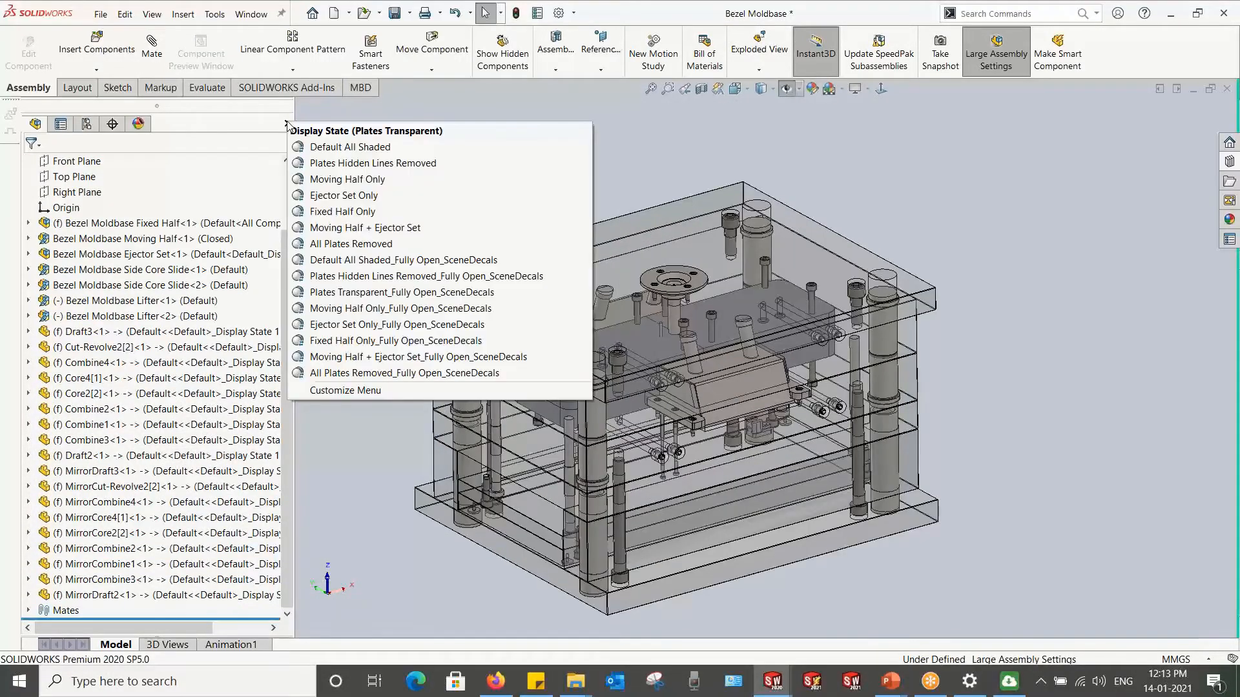
left_click(353, 374)
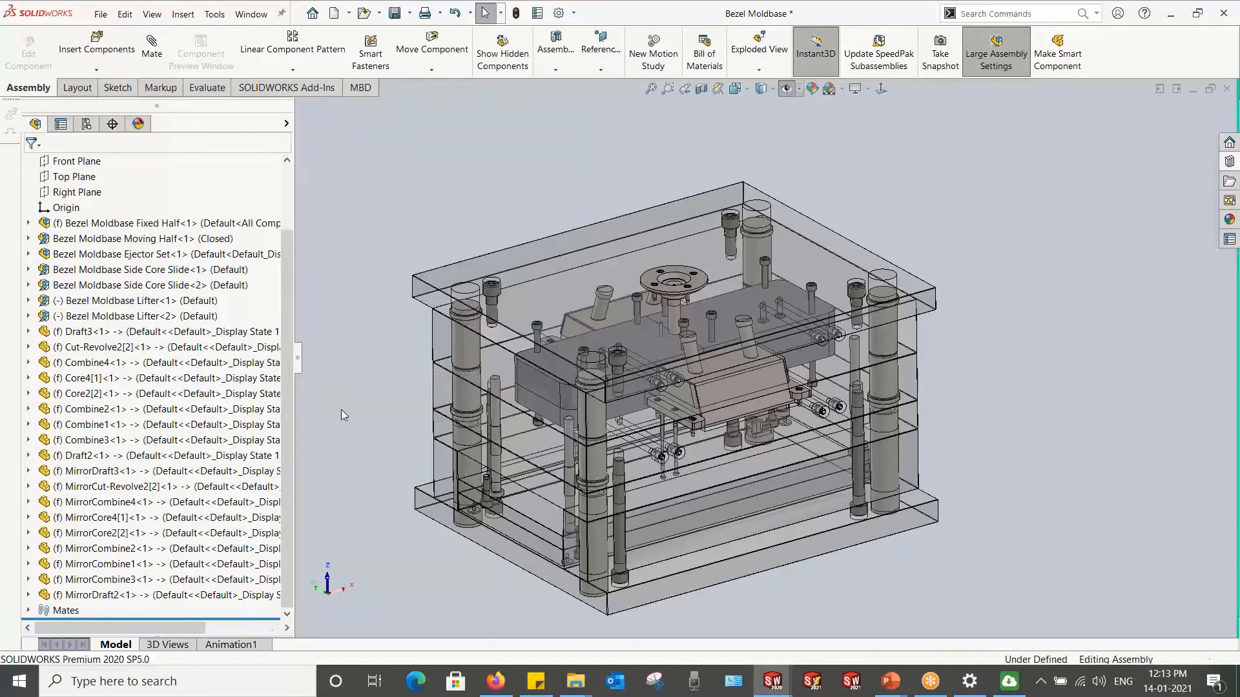
mouse_move(961, 690)
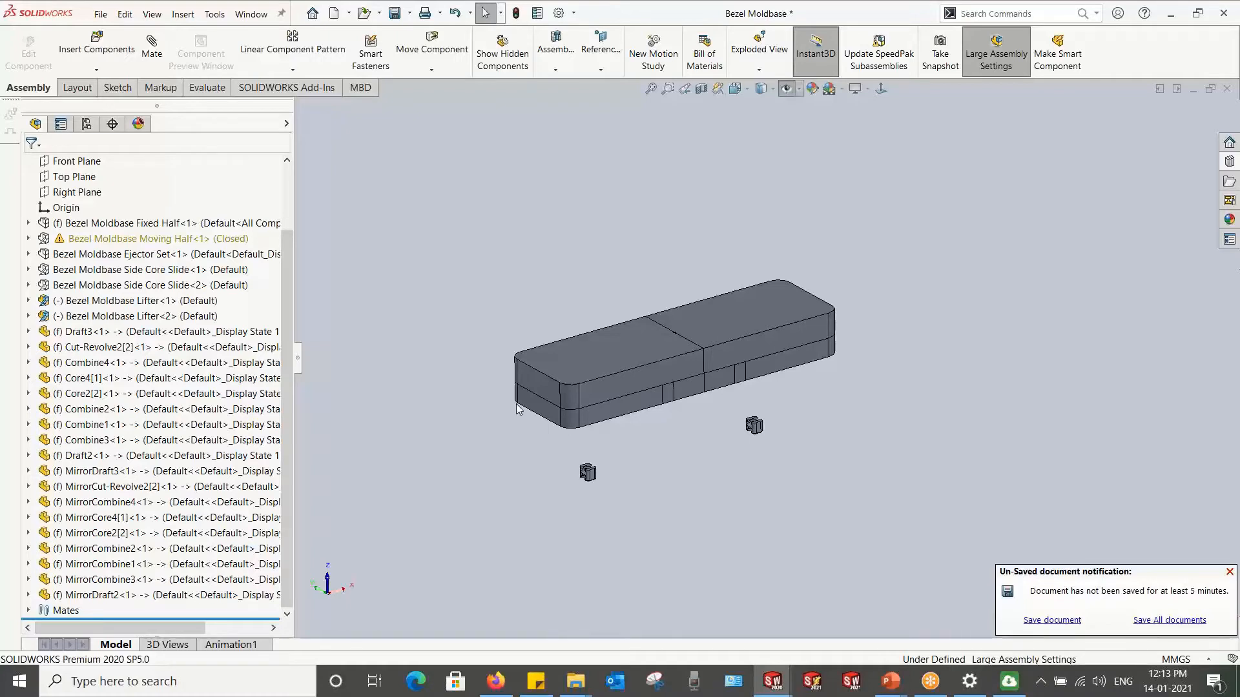
Step: Move the cavity inserts Cut-Revolve2[2] and MirrorCut-Revolve2[2] into the Bezel Moldbase Fixed Half subassembly
left_click(111, 350)
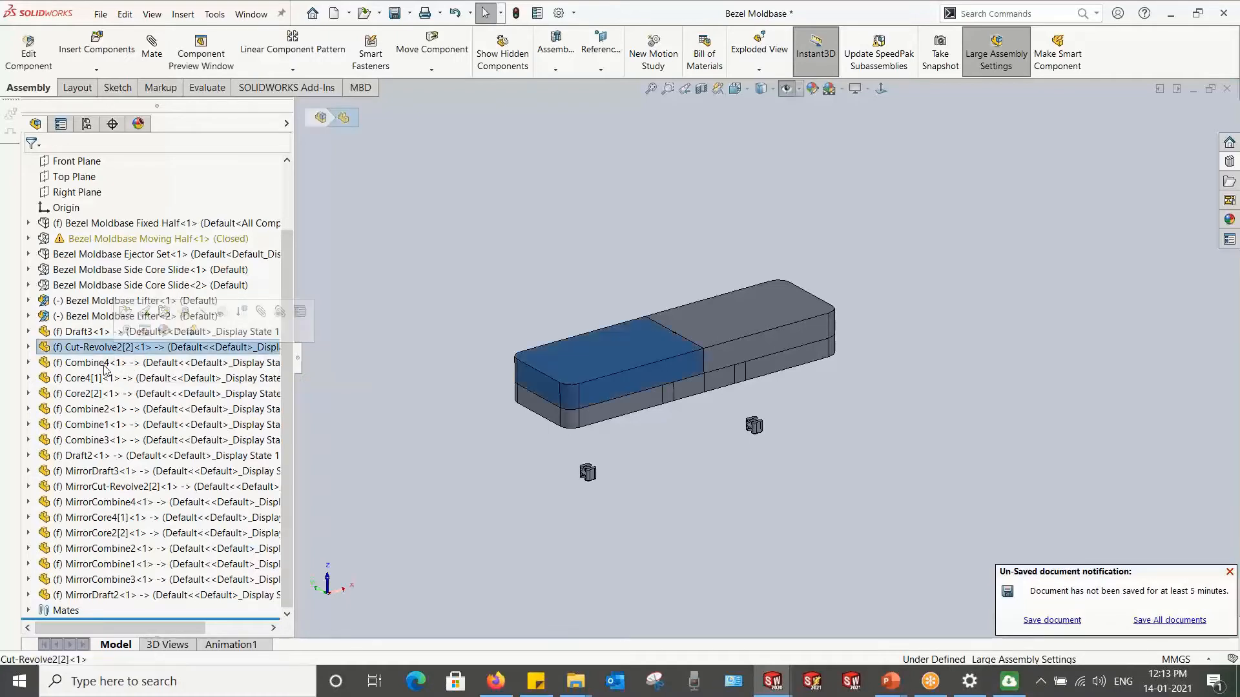
left_click(104, 486, "ctrl")
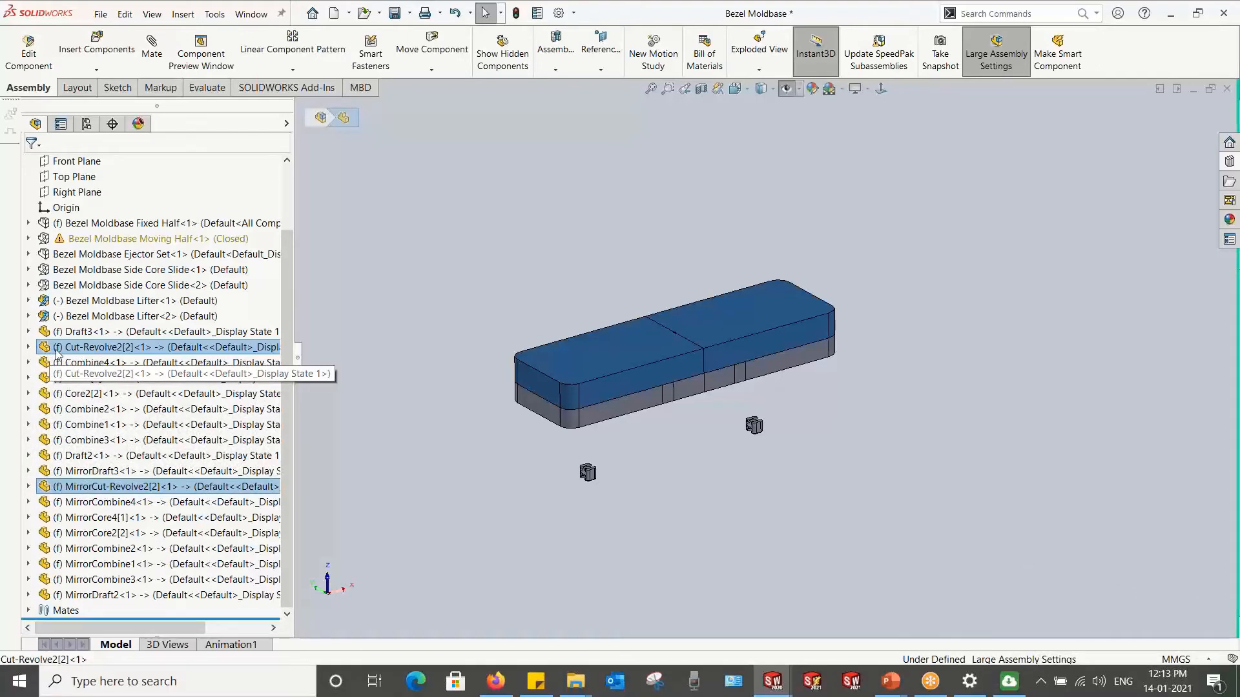
mouse_move(56, 352)
left_mouse_down()
mouse_move(78, 255)
mouse_move(109, 224)
left_mouse_up()
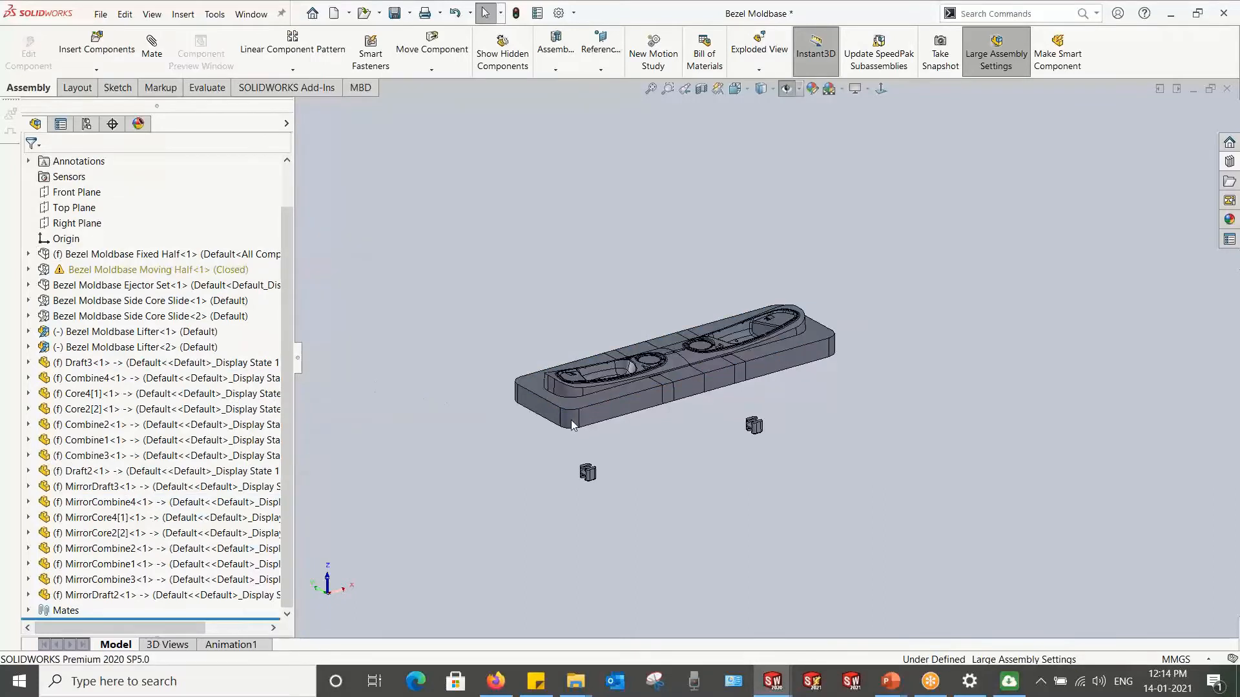
Step: Move the core inserts Core4[1] and MirrorCore4[1] into the Bezel Moldbase Moving Half subassembly
left_click(70, 395)
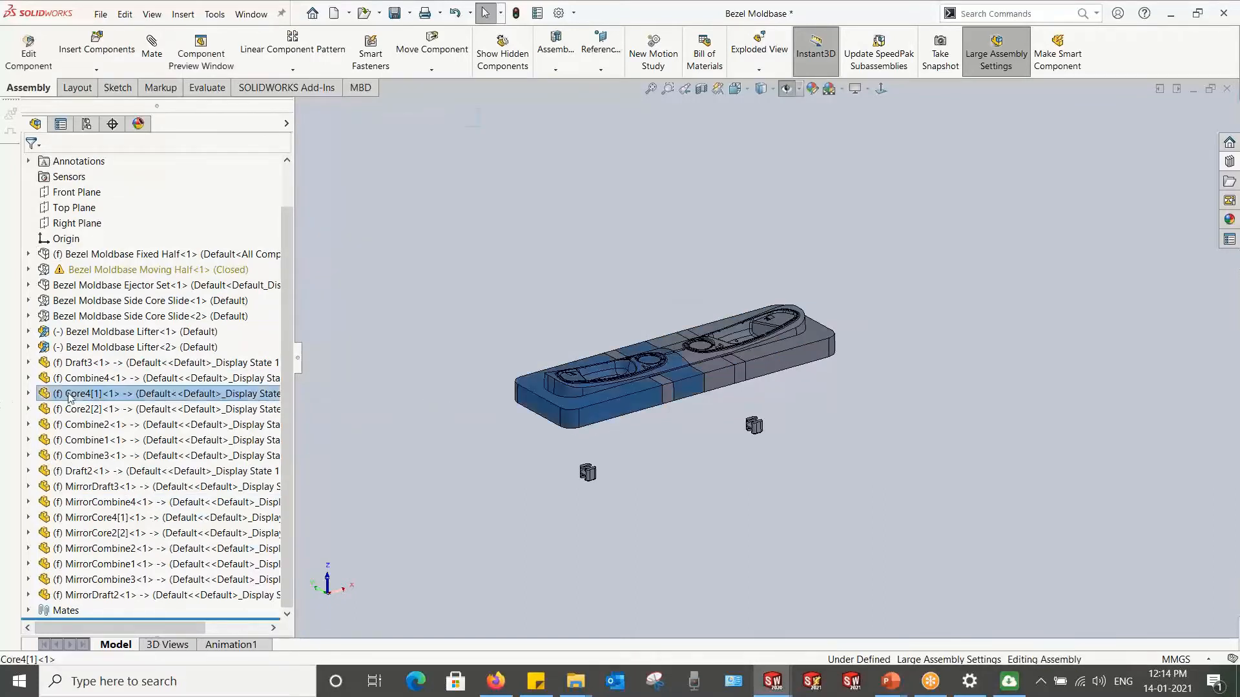
left_click(99, 519, "ctrl")
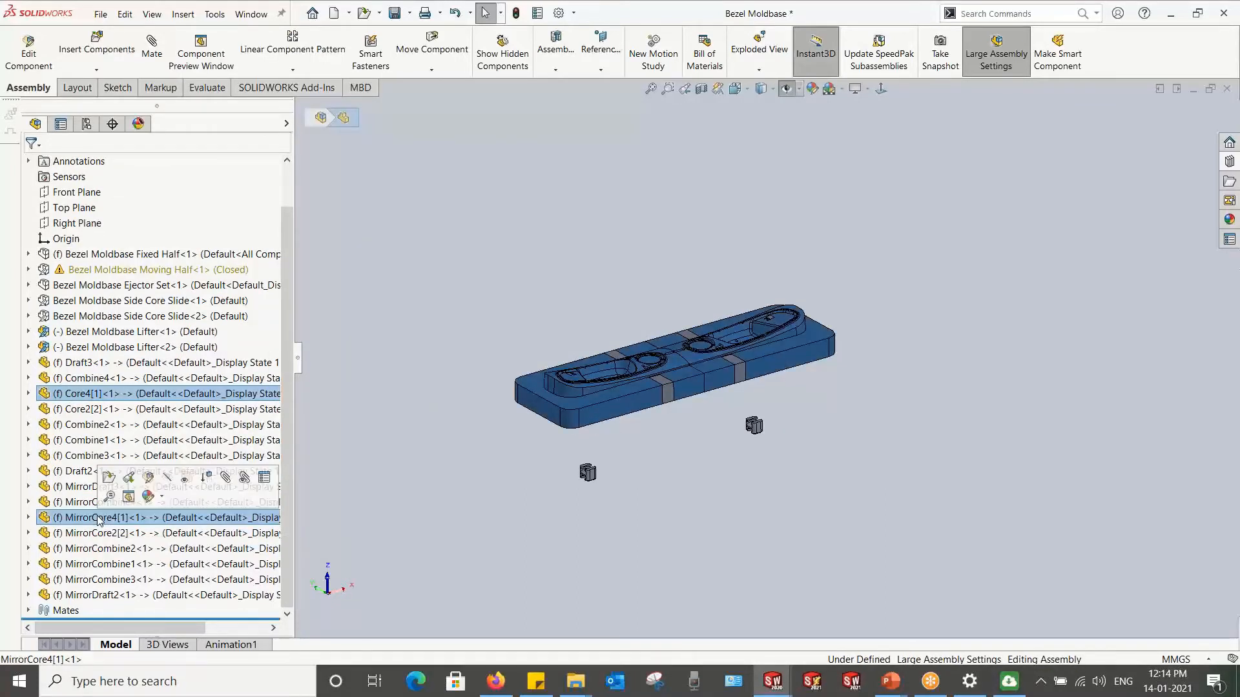
left_click_drag(98, 518, 134, 273)
left_click_drag(135, 272, 134, 272)
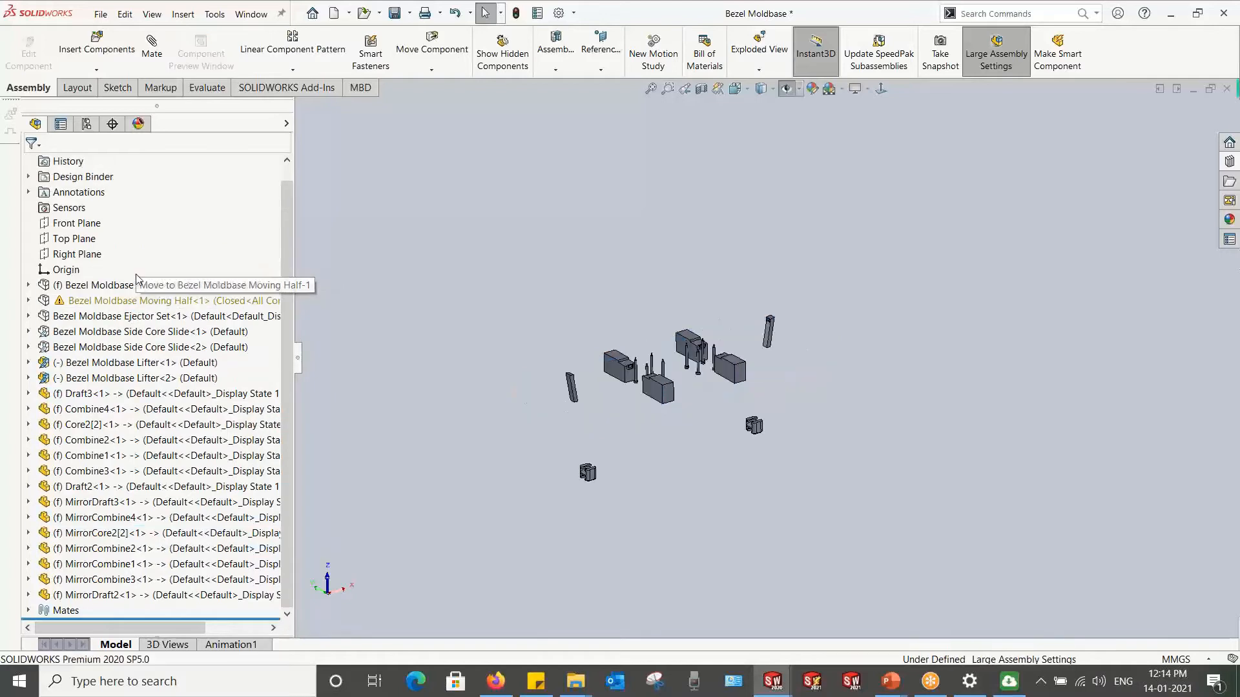
Step: Move Combine1 to Combine4 and MirrorCombine1 to MirrorCombine4 into the Bezel Moldbase Moving Half subassembly and check them in its tree
middle_click_drag(689, 425, 645, 403)
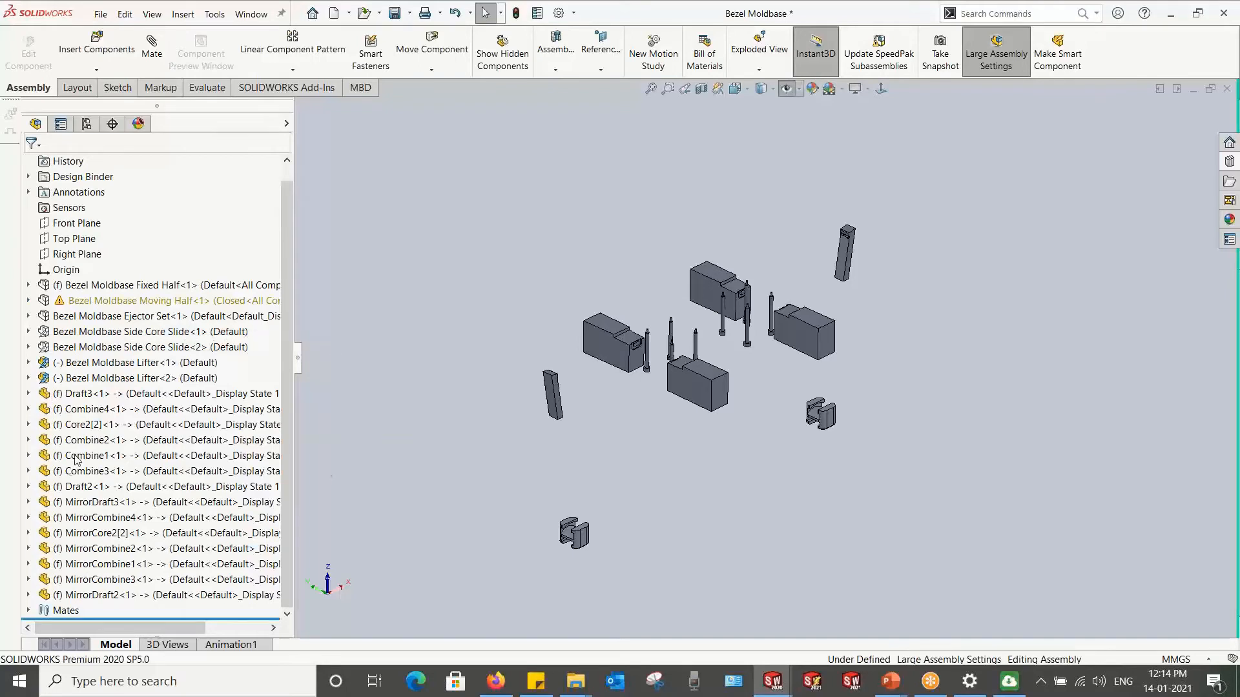
left_click(97, 440)
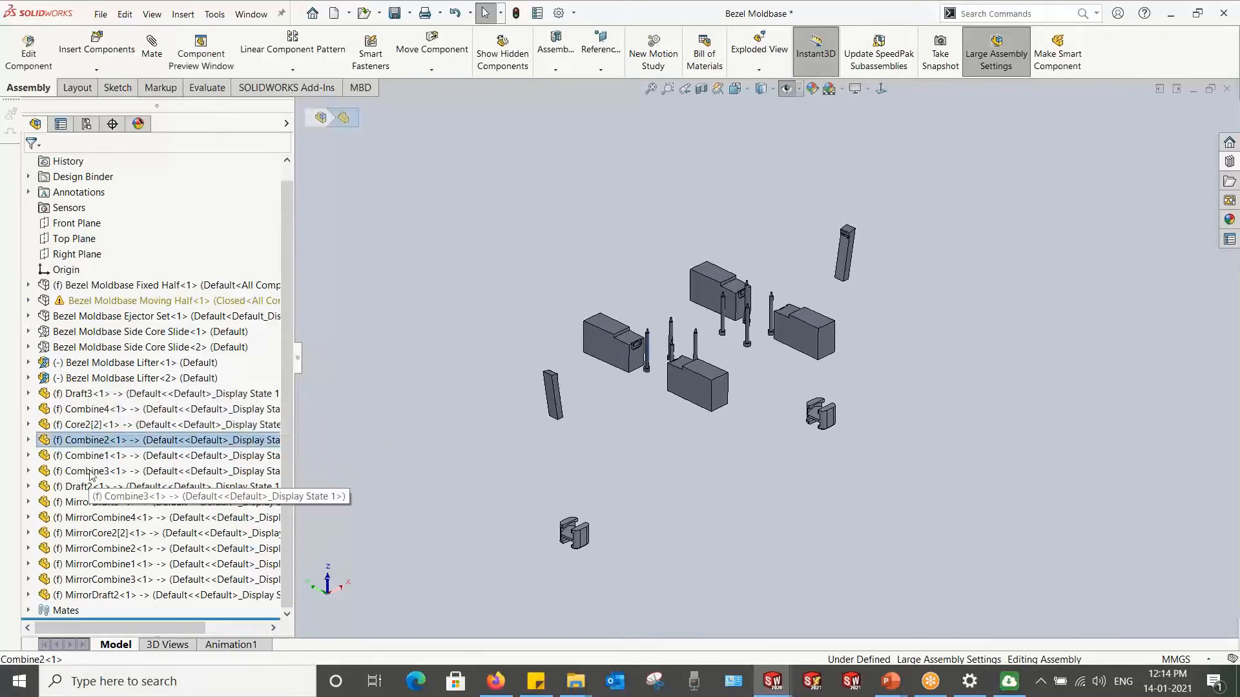
left_click(87, 472, "shift")
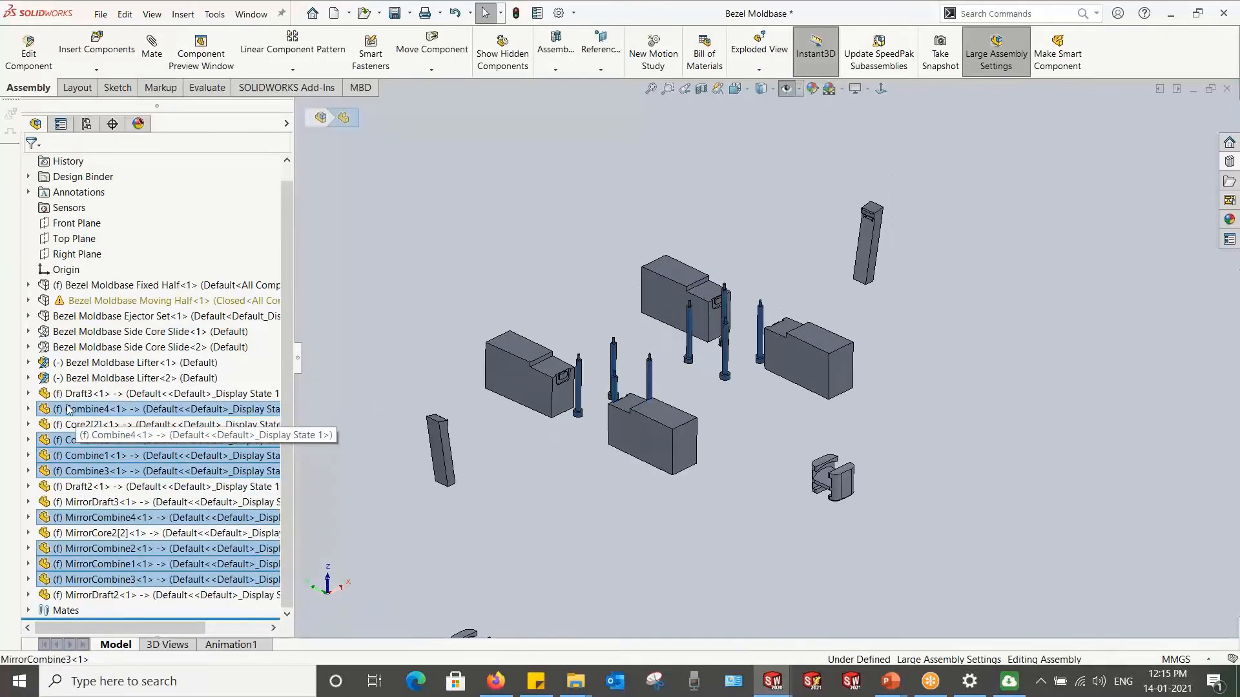
left_click_drag(67, 411, 116, 304)
left_click_drag(58, 332, 35, 318)
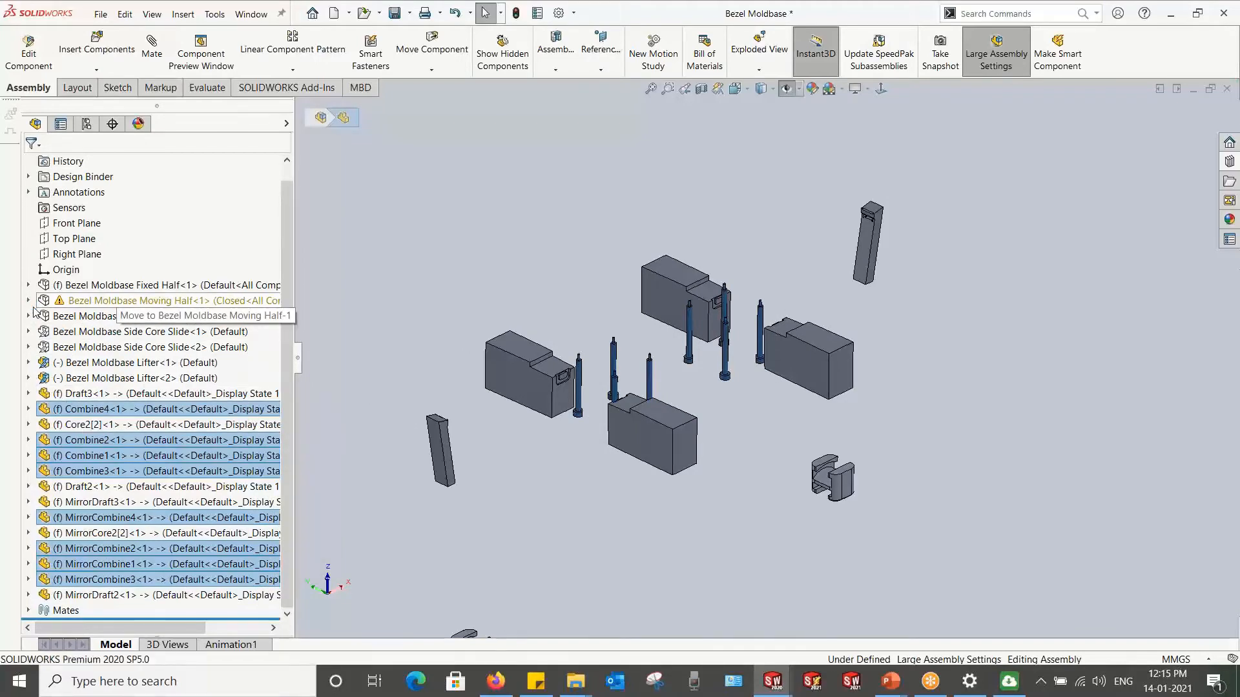
left_click(29, 316)
scroll(48, 367, "down", 2)
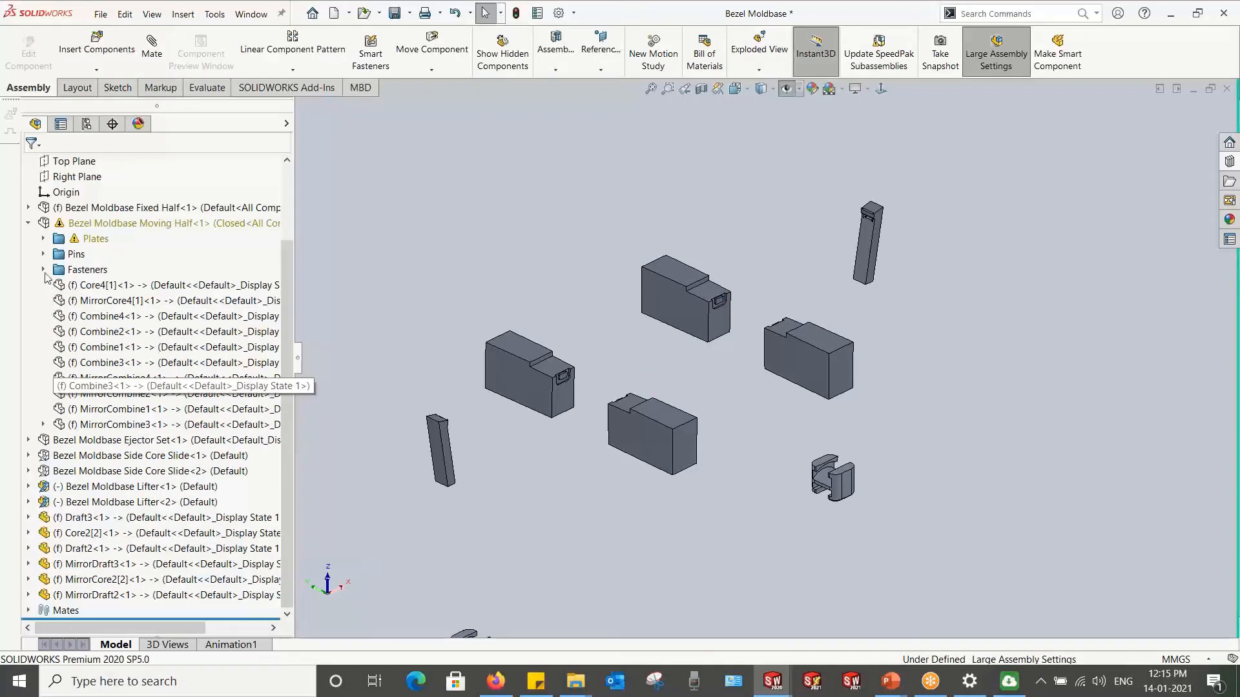
left_click(44, 270)
scroll(47, 367, "up", 4)
left_click(44, 363)
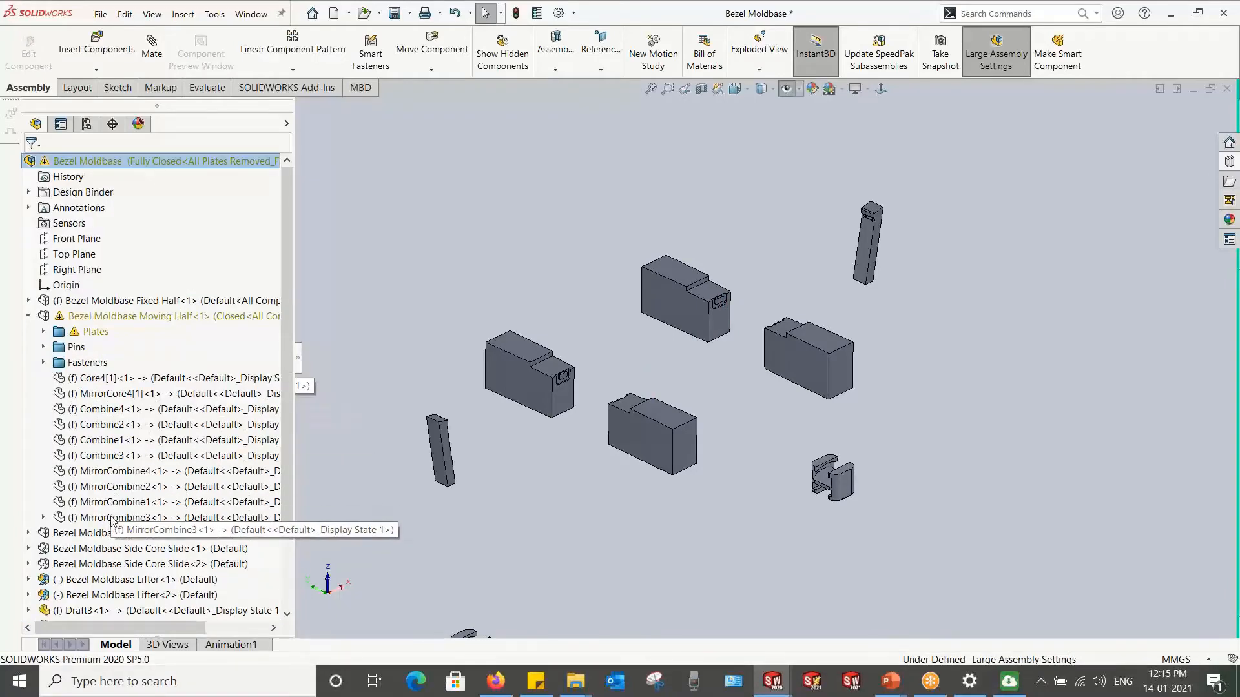
left_click(28, 317)
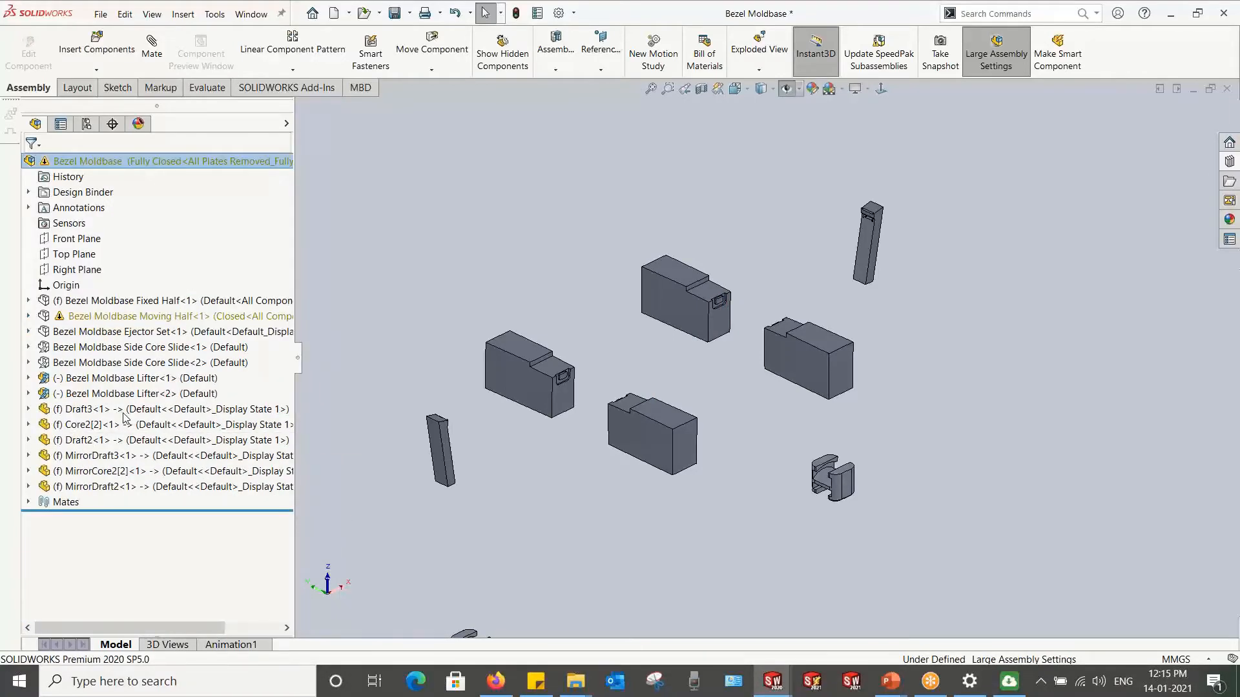
Step: Move Draft2 and MirrorDraft2 into the Bezel Moldbase Side Core Slide<1> subassembly and check both side core slide instances
left_click(28, 363)
left_click(28, 347)
left_click(77, 442)
left_click(73, 457)
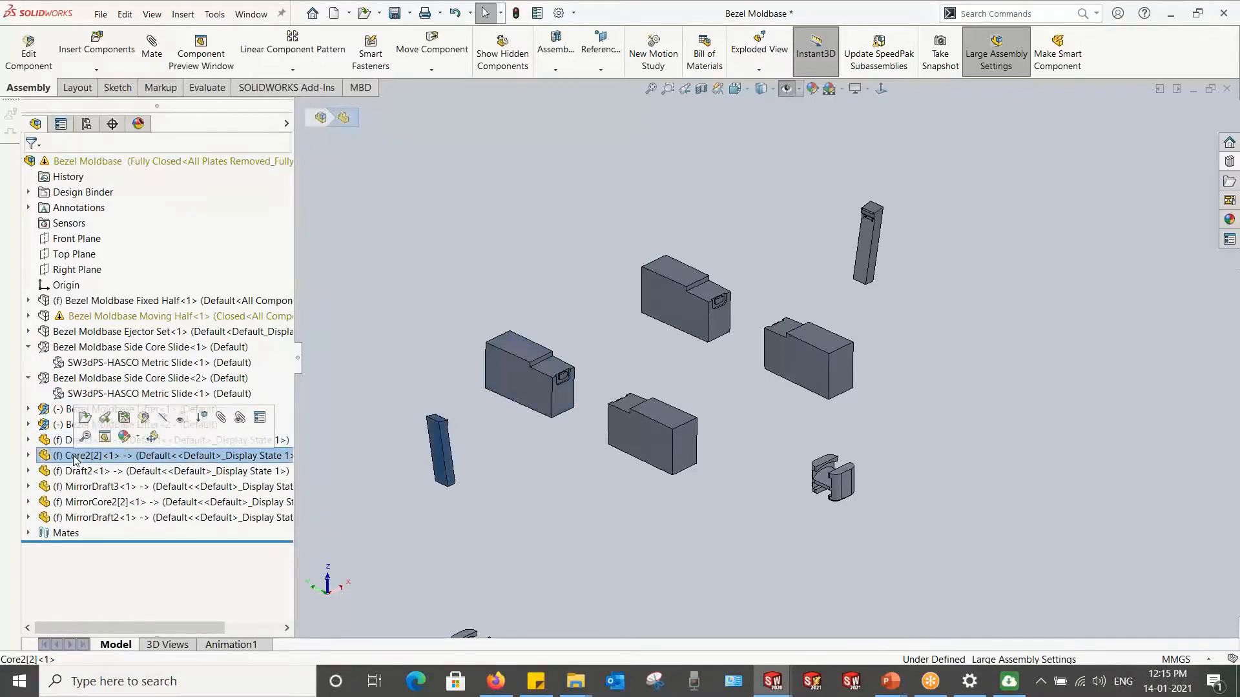
left_click(70, 472)
left_click(82, 519, "ctrl")
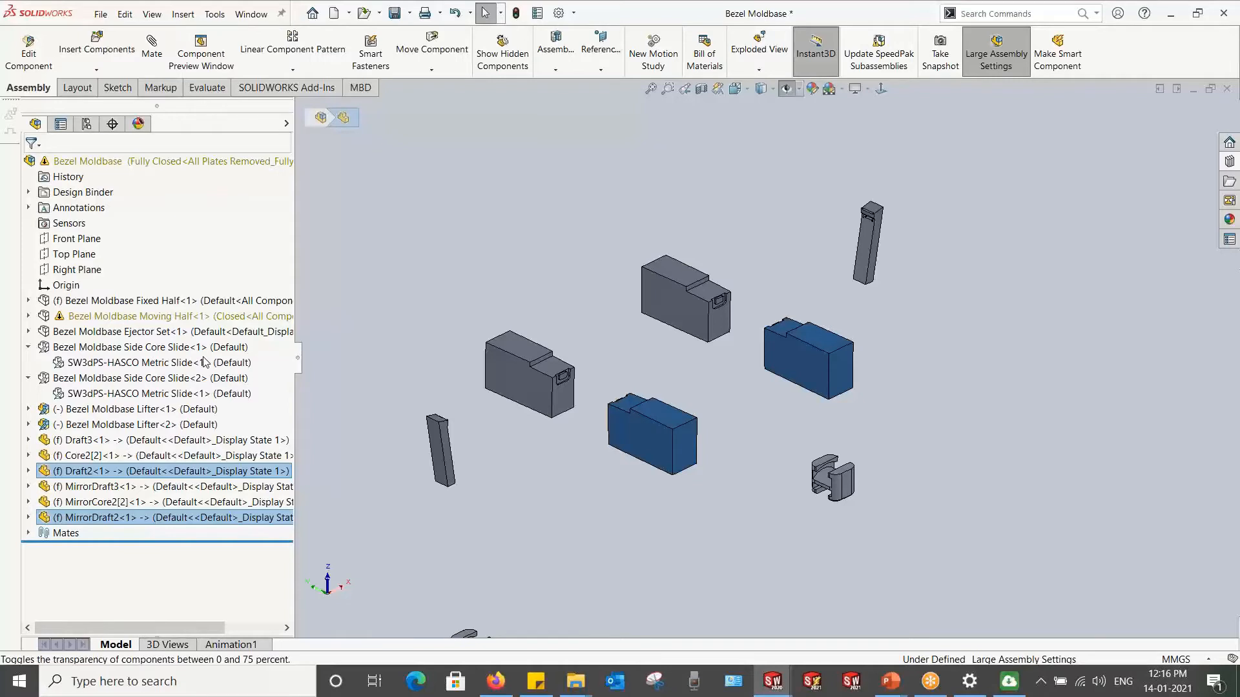
left_click_drag(79, 474, 89, 349)
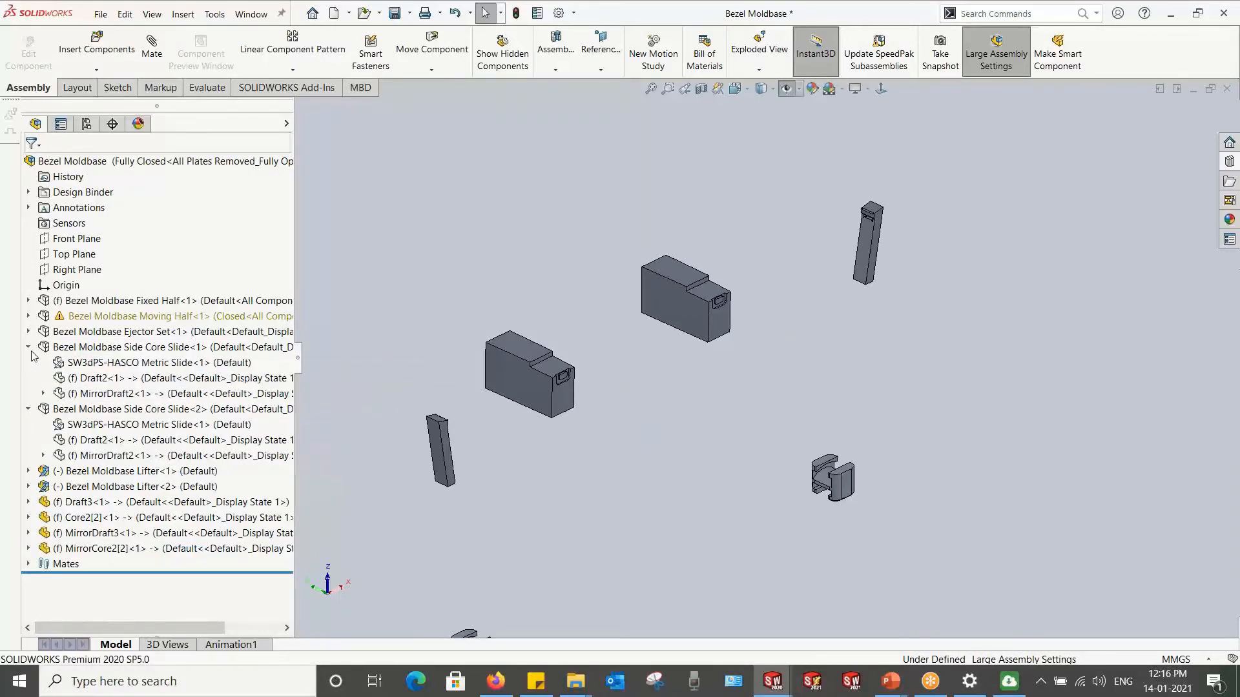
left_click(62, 349)
left_click(74, 410)
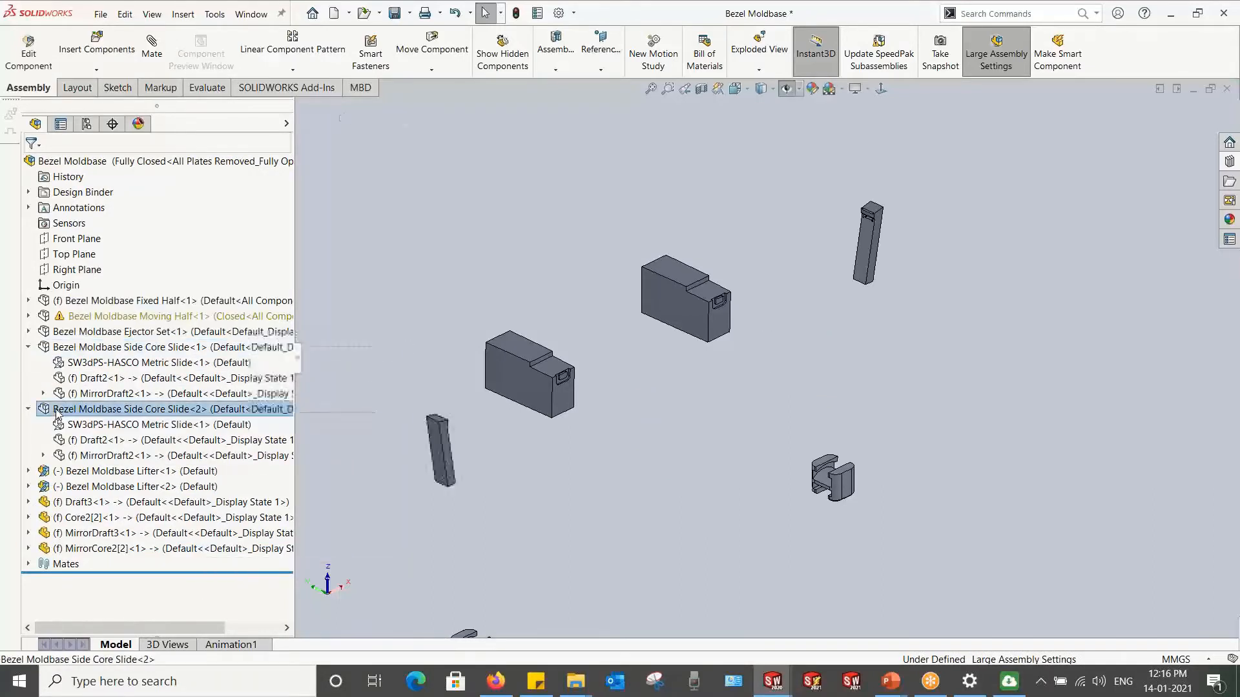
left_click(88, 456)
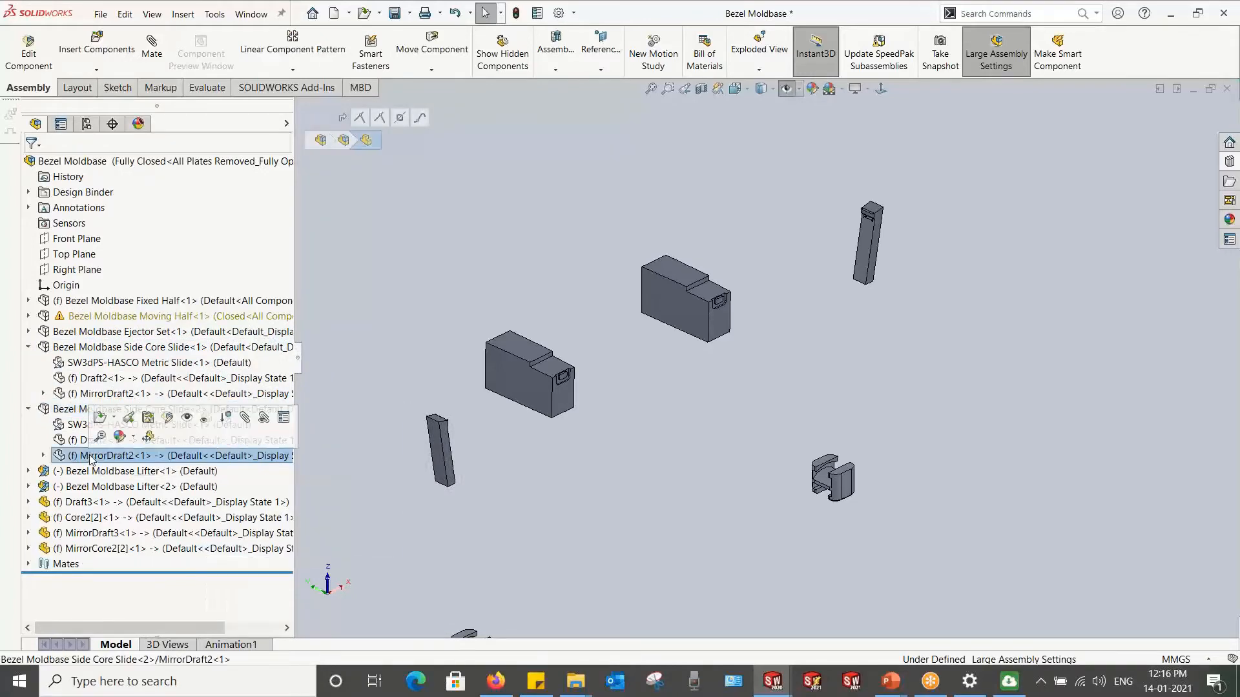
left_click(55, 424)
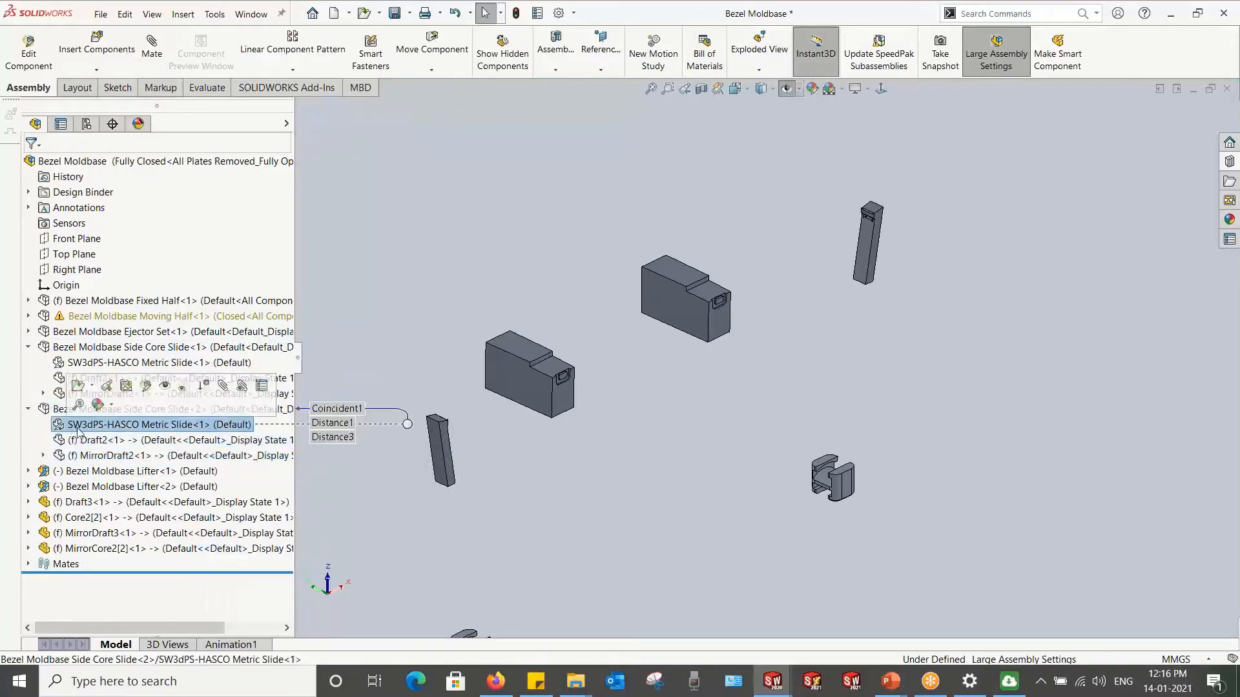
left_click(28, 346)
left_click(28, 363)
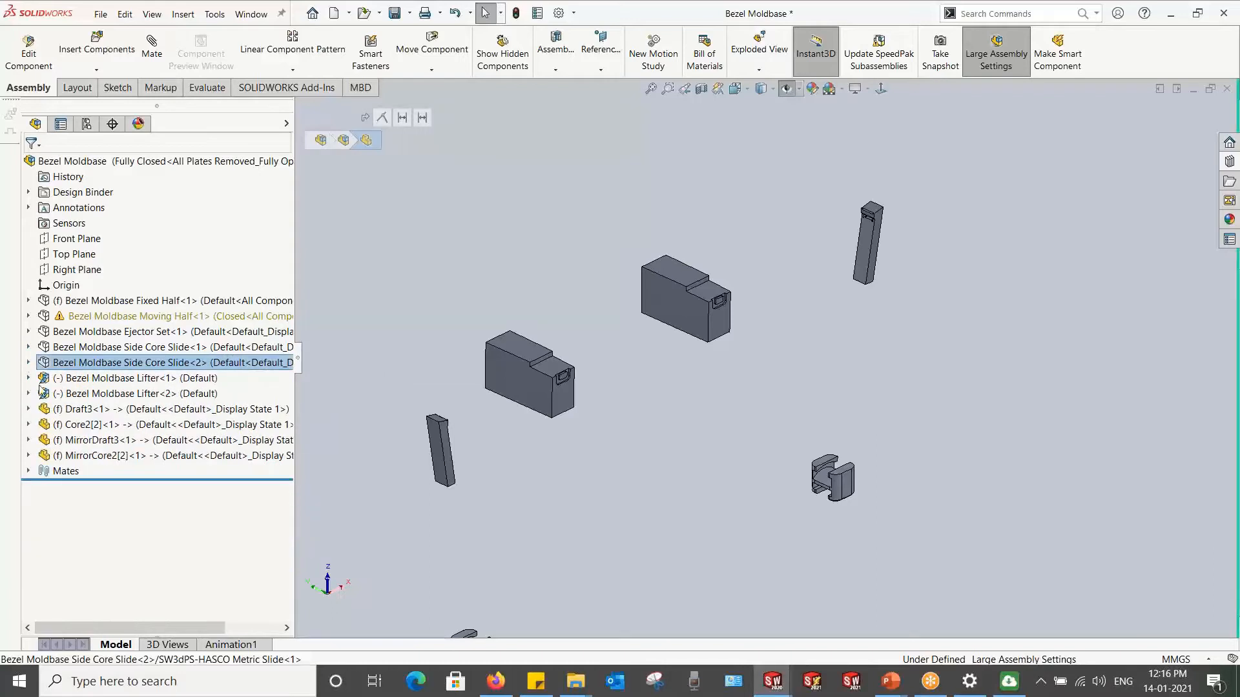
Step: Move the Core2[2] part into the Bezel Moldbase Lifter<1> subassembly and check it in both lifter instances
left_click(28, 379)
left_click(28, 471)
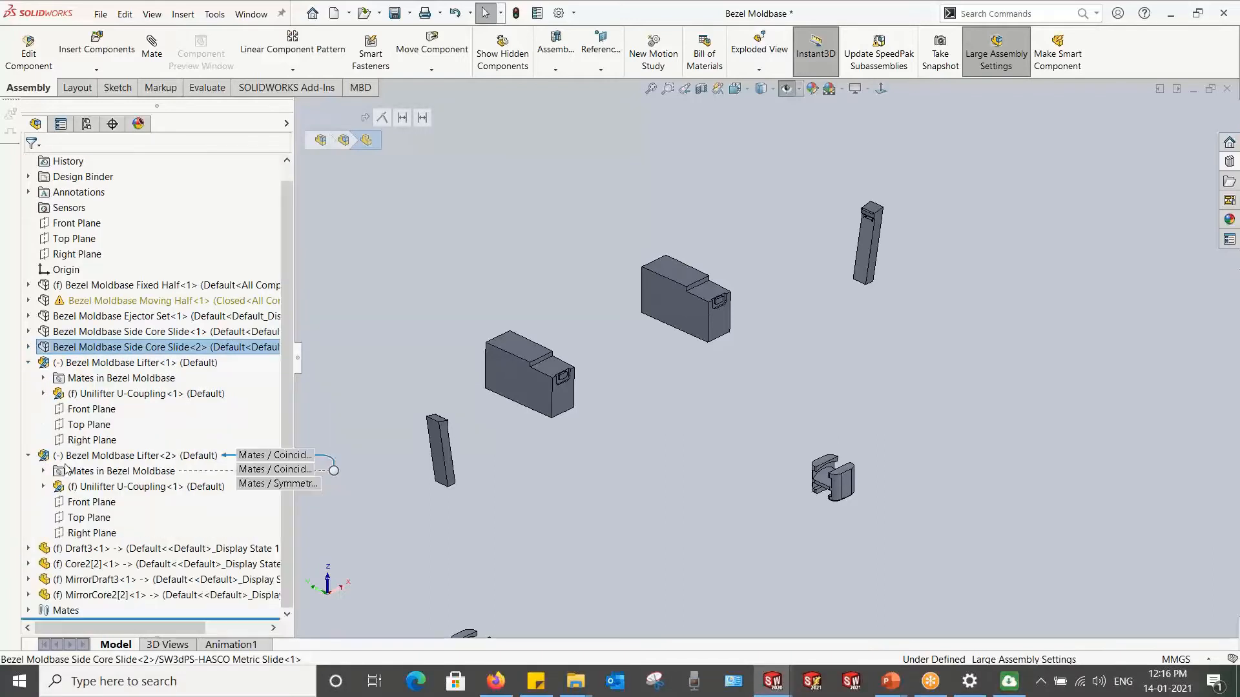
left_click(65, 566)
left_click_drag(64, 567, 121, 364)
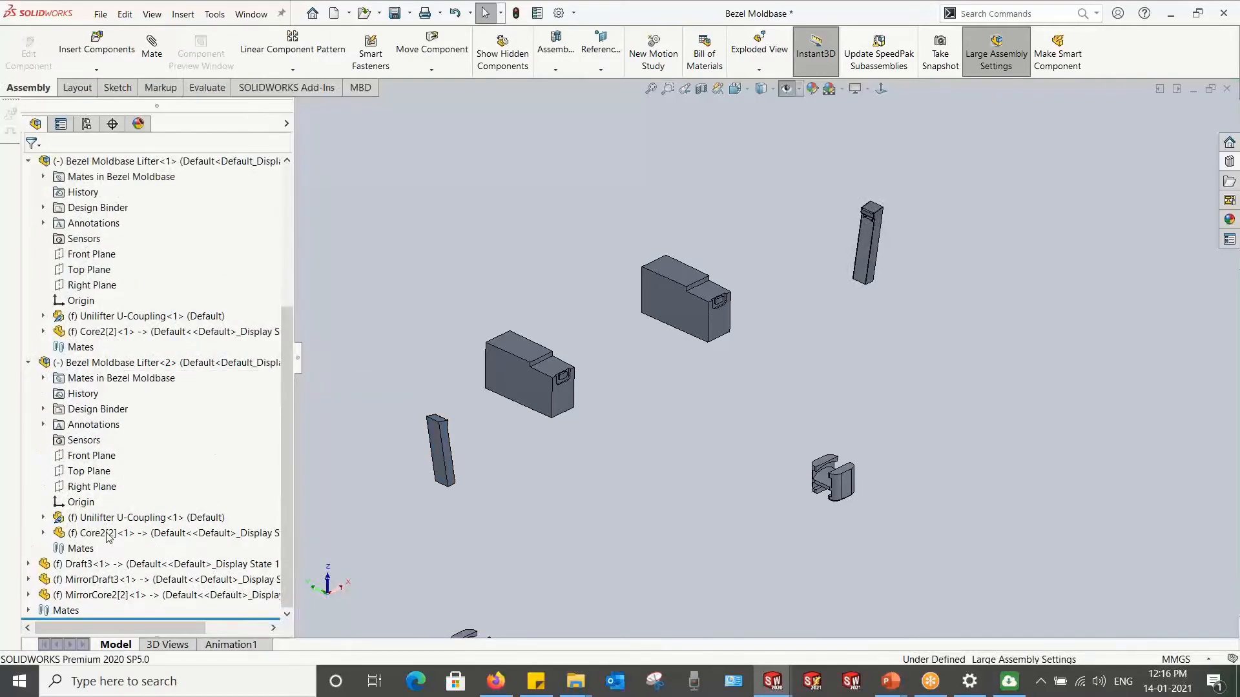
left_click(98, 534)
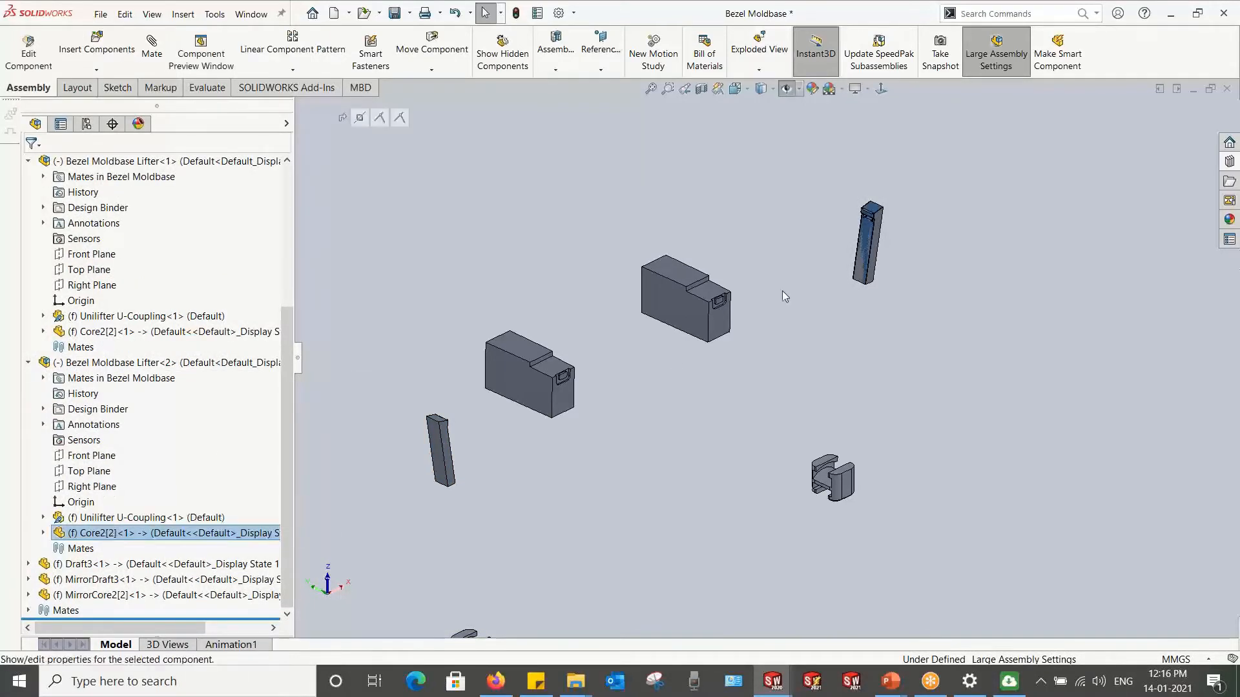
scroll(868, 281, "up", 1)
scroll(43, 324, "up", 2)
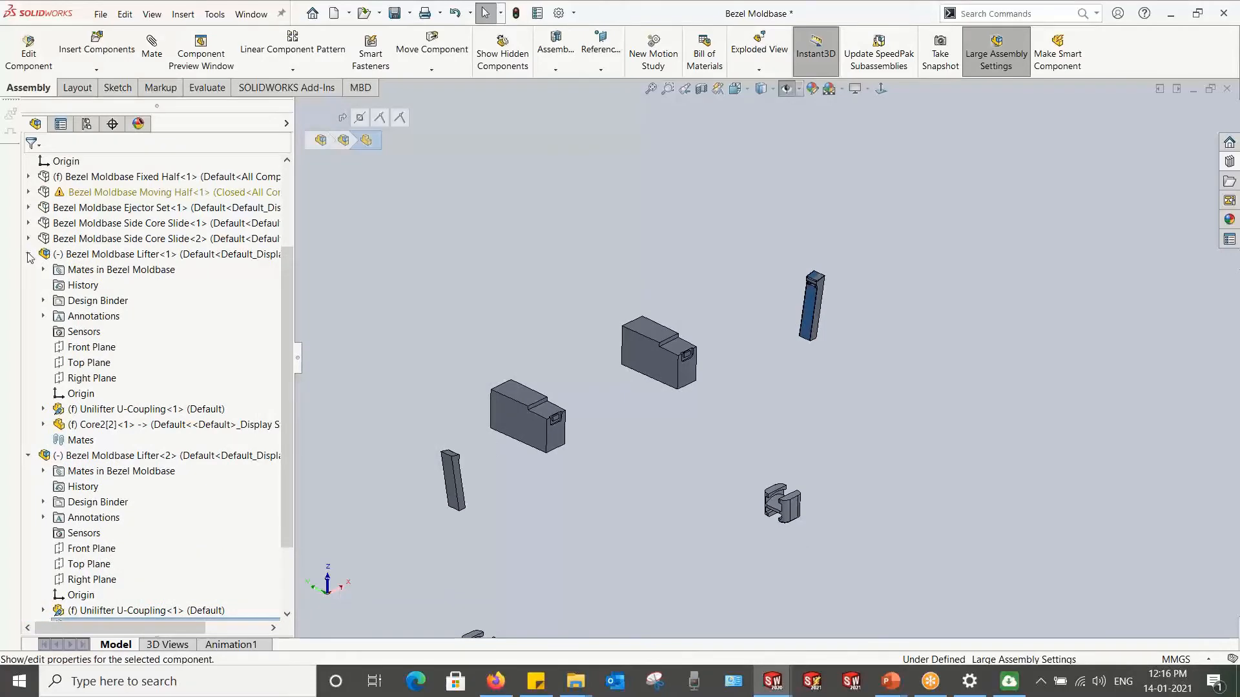
left_click(28, 255)
left_click(29, 366)
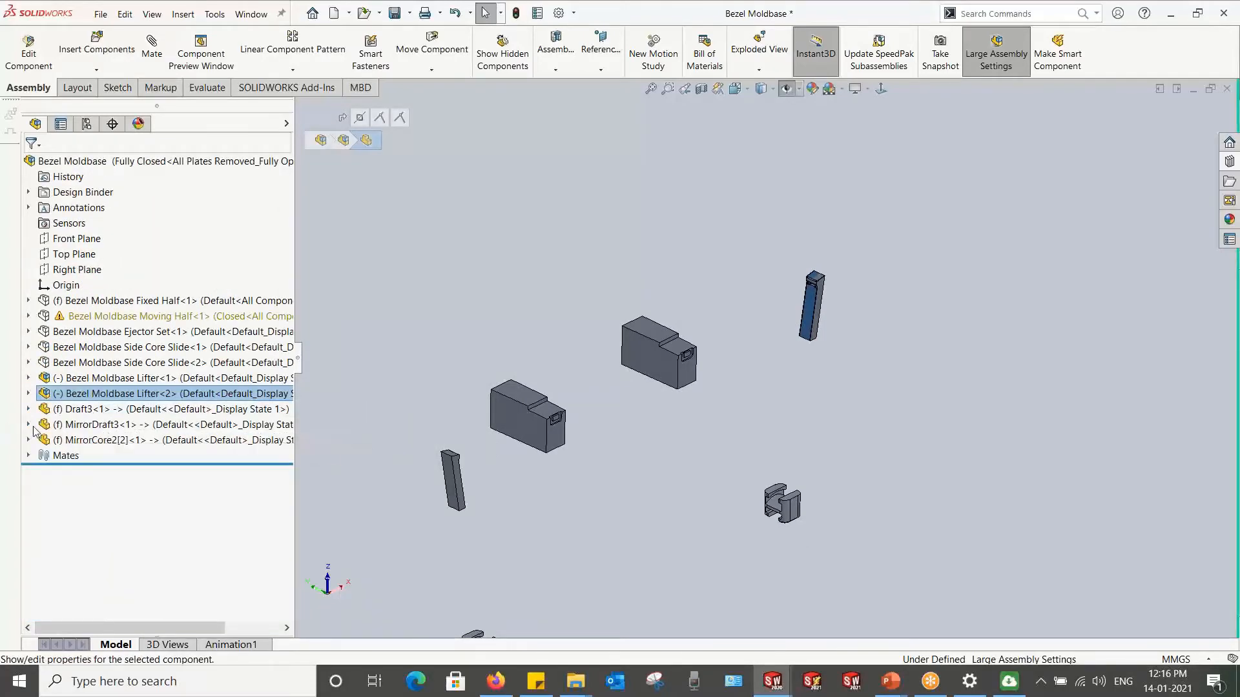
Step: Delete the leftover Draft3, MirrorDraft3 and MirrorCore2[2] components from the moldbase assembly
left_click(69, 411)
left_click(71, 425, "ctrl")
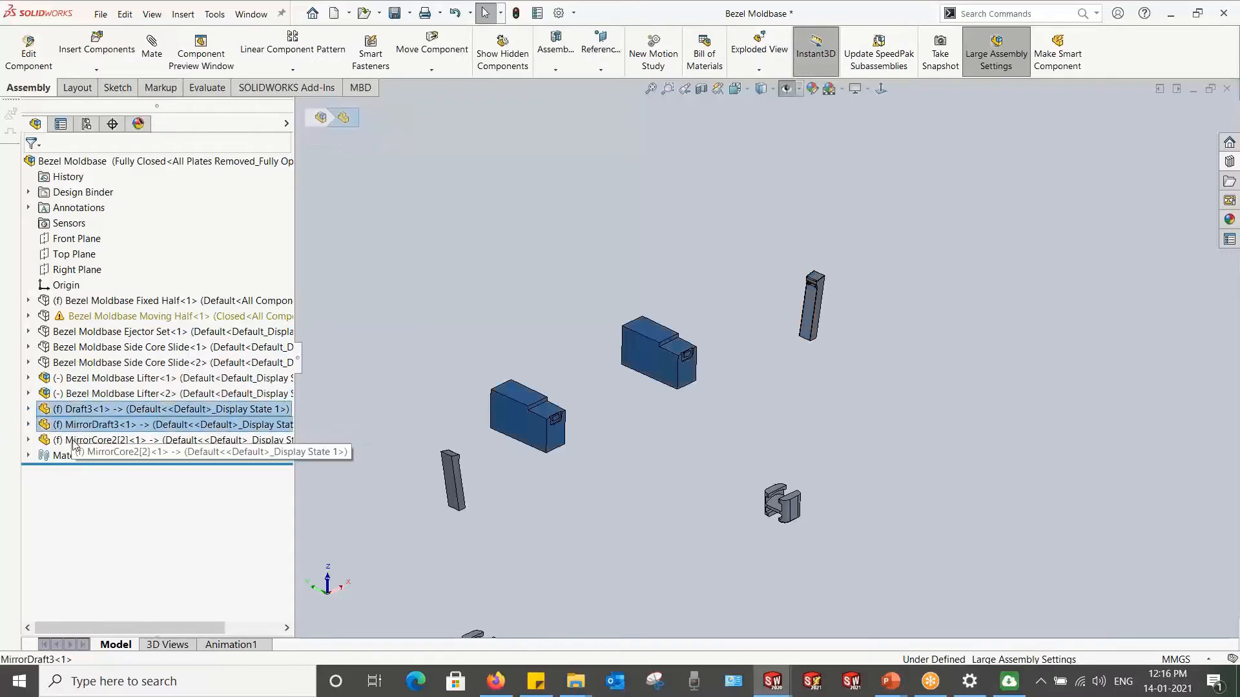
left_click(74, 442, "ctrl")
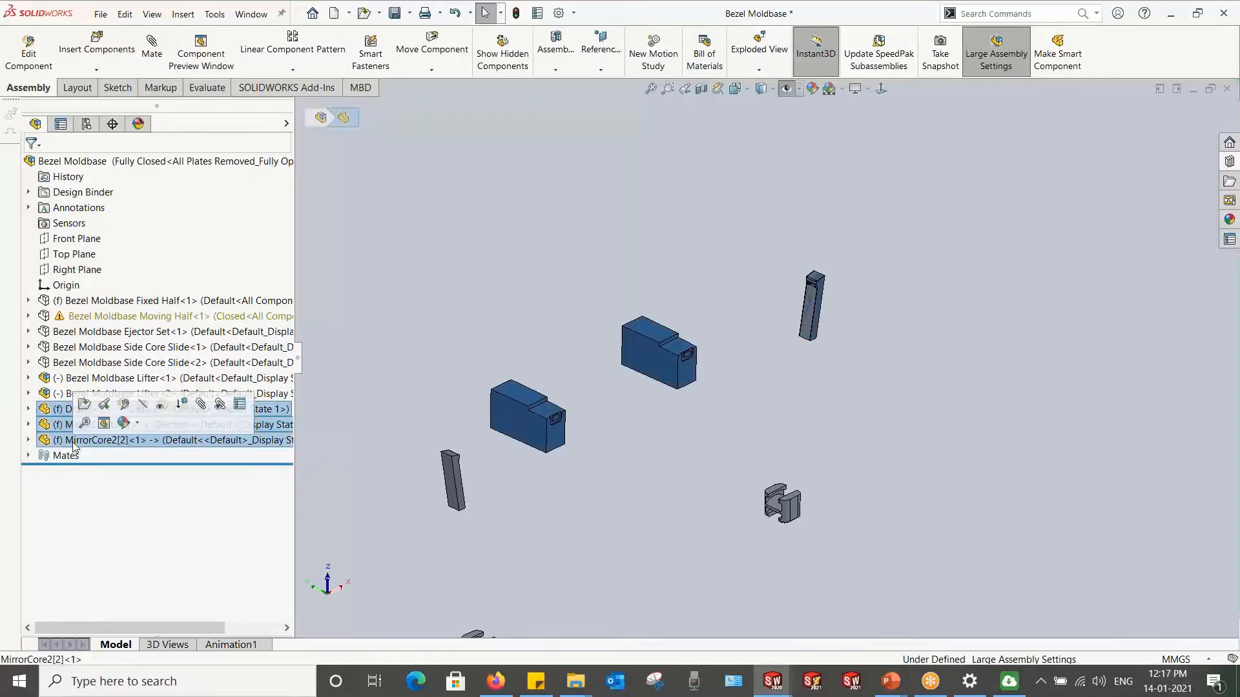
key("Delete")
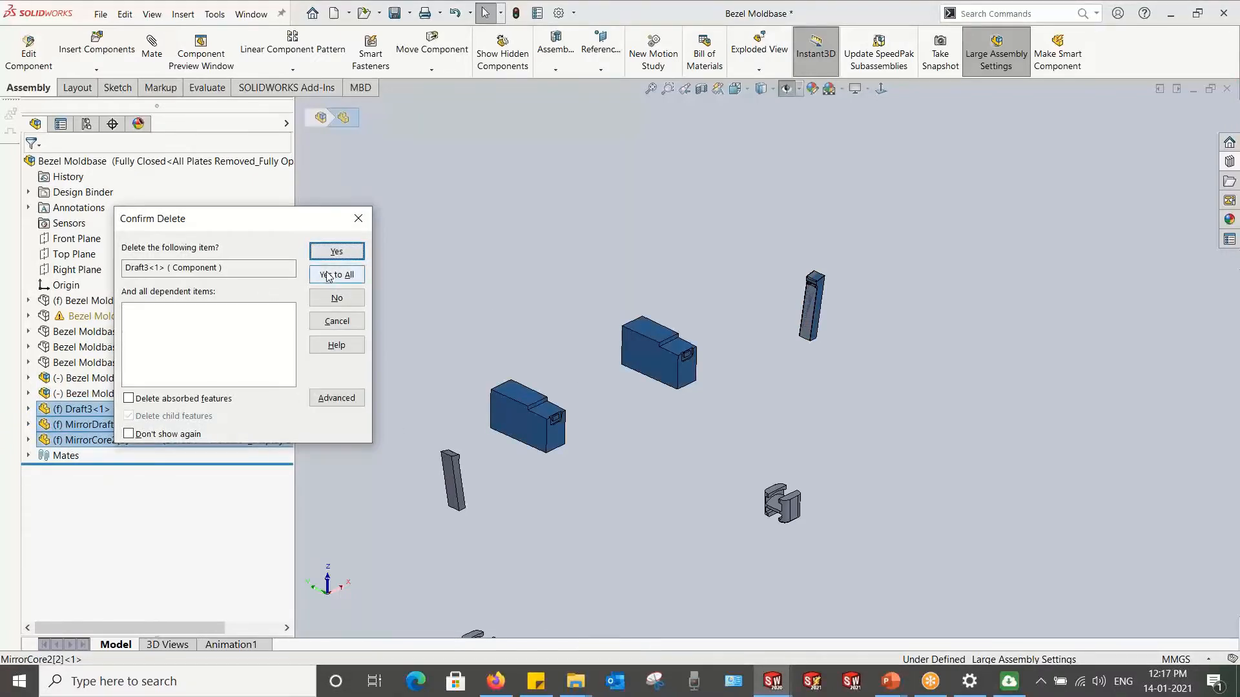
left_click(328, 277)
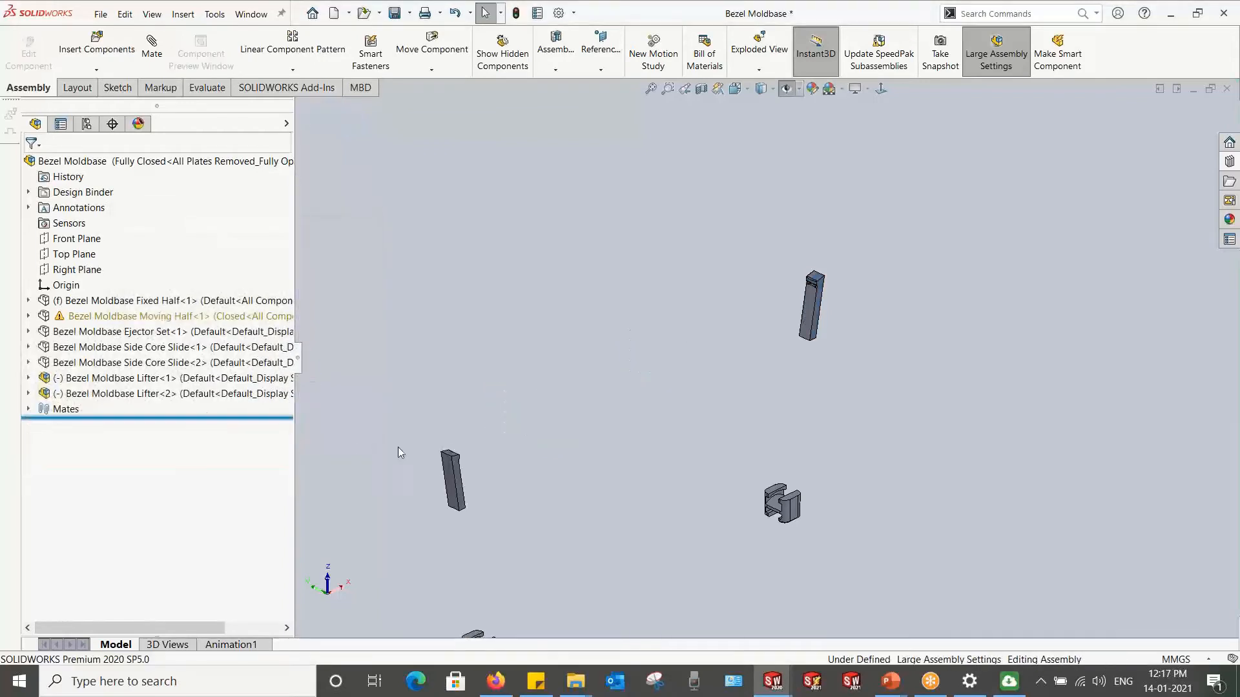
Step: Start editing the Core2[2] part of Bezel Moldbase Lifter<1> in the context of the assembly
middle_click_drag(669, 490, 567, 333)
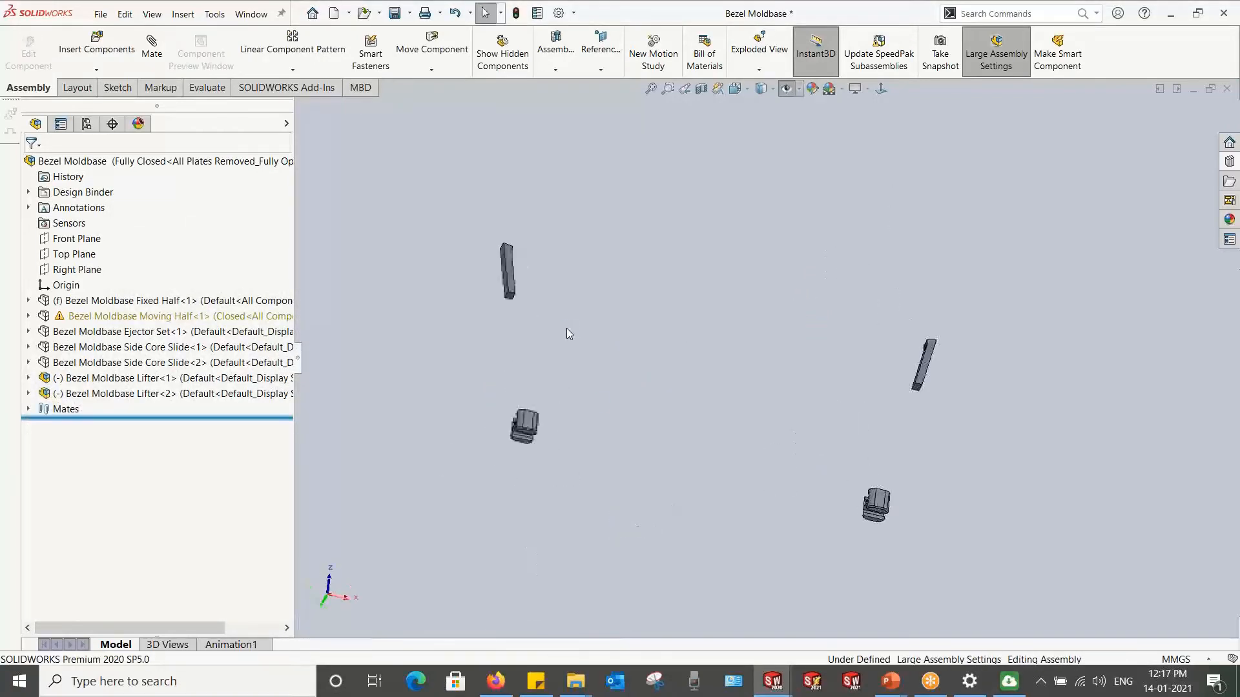
left_click(28, 377)
left_click(97, 548)
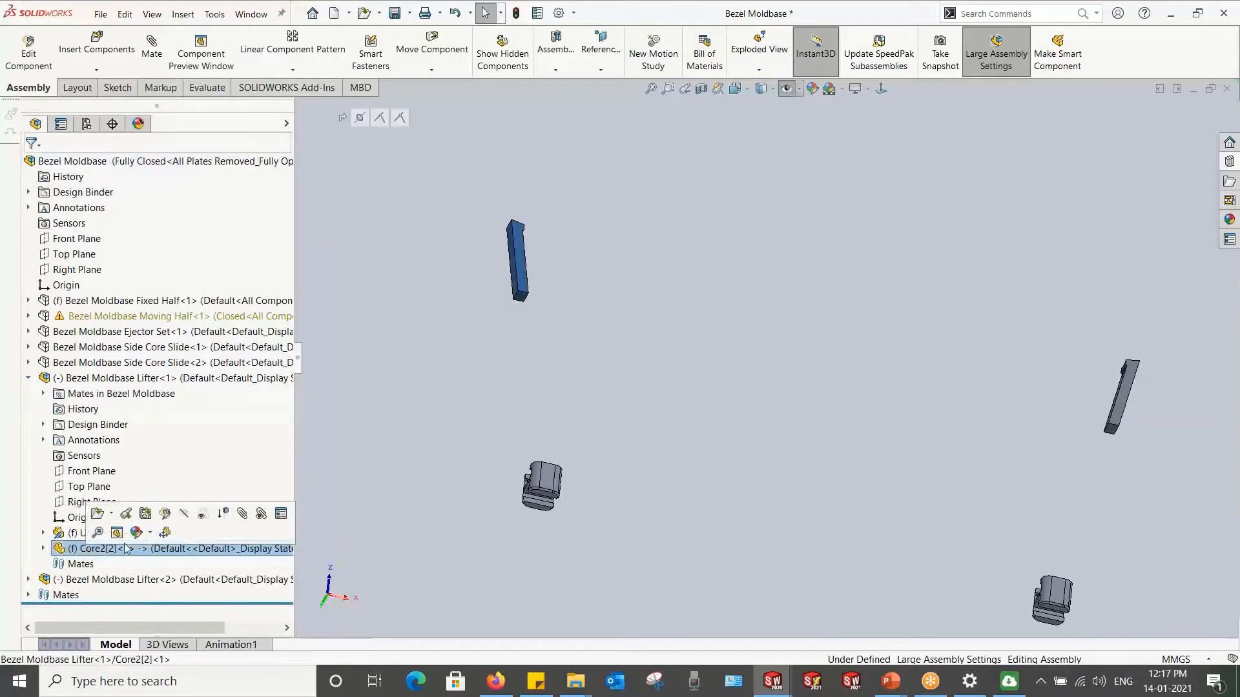
left_click(165, 514)
middle_click_drag(541, 381, 657, 381)
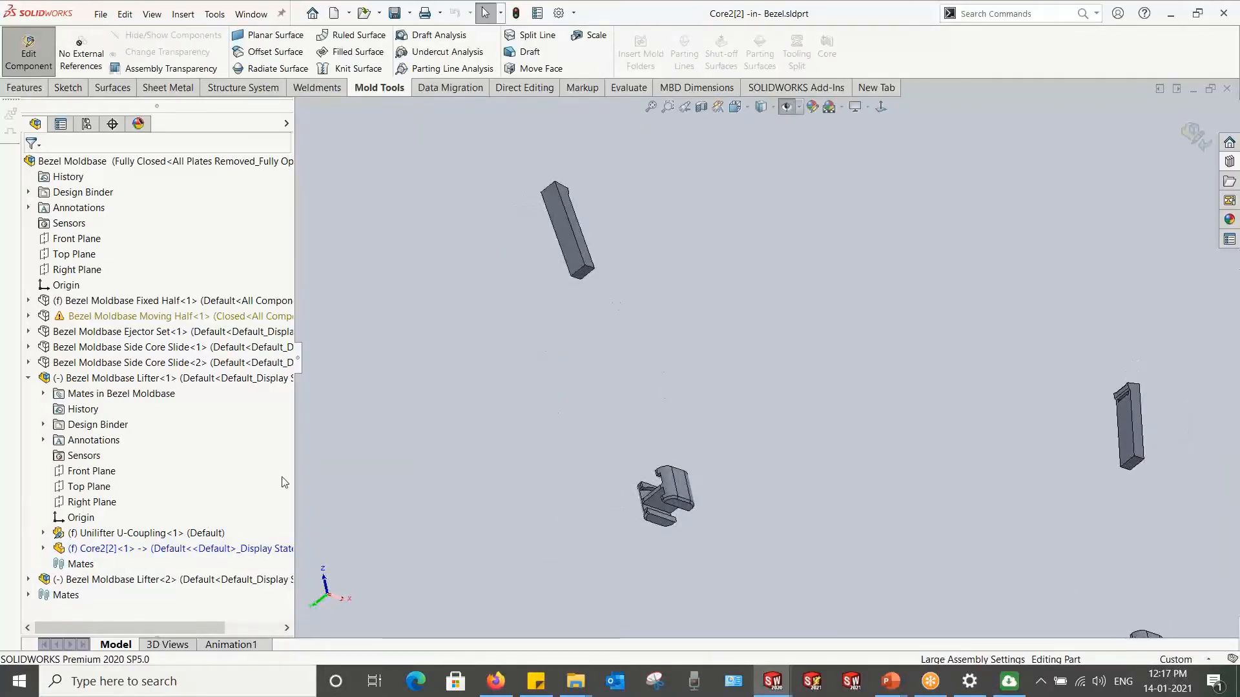
Step: Extend the Core2[2] lifter down to its U-coupling by offsetting its lower end face 115 mm with Move Face
left_click(541, 69)
left_click(583, 276)
middle_click_drag(614, 400, 881, 430)
scroll(909, 585, "down", 4)
scroll(881, 430, "up", 6)
scroll(712, 296, "down", 1)
left_click_drag(712, 296, 830, 447)
scroll(827, 336, "up", 4)
scroll(850, 293, "down", 3)
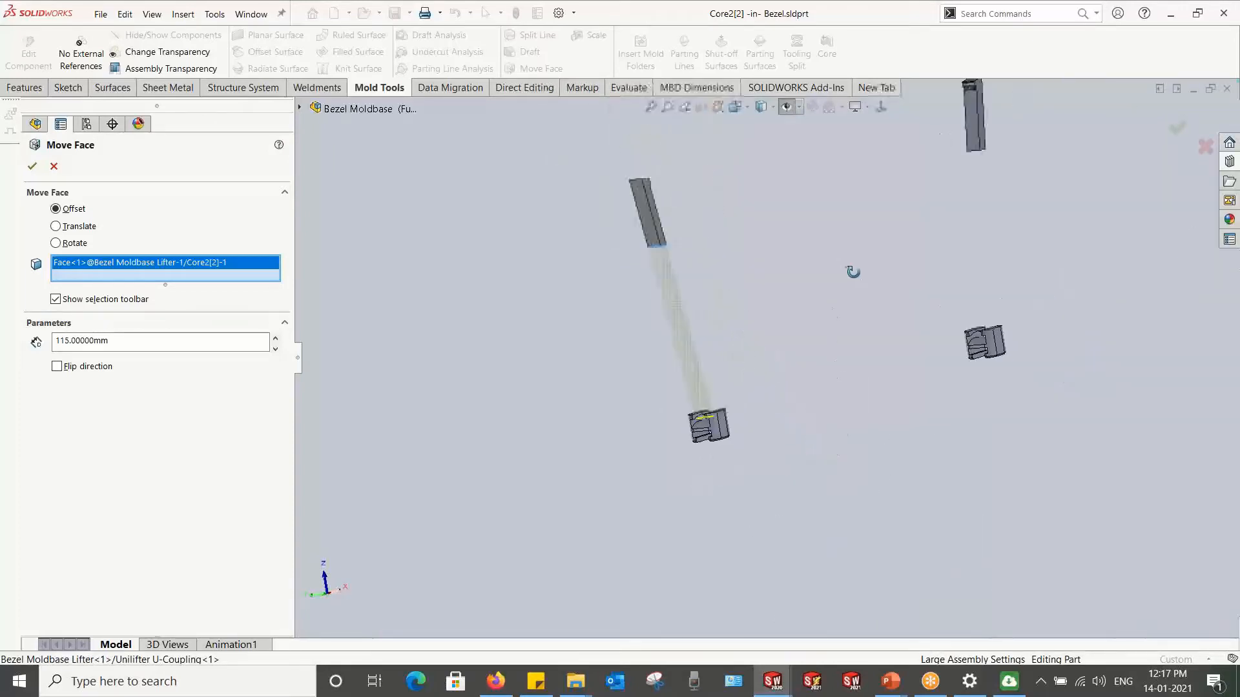
left_click(32, 167)
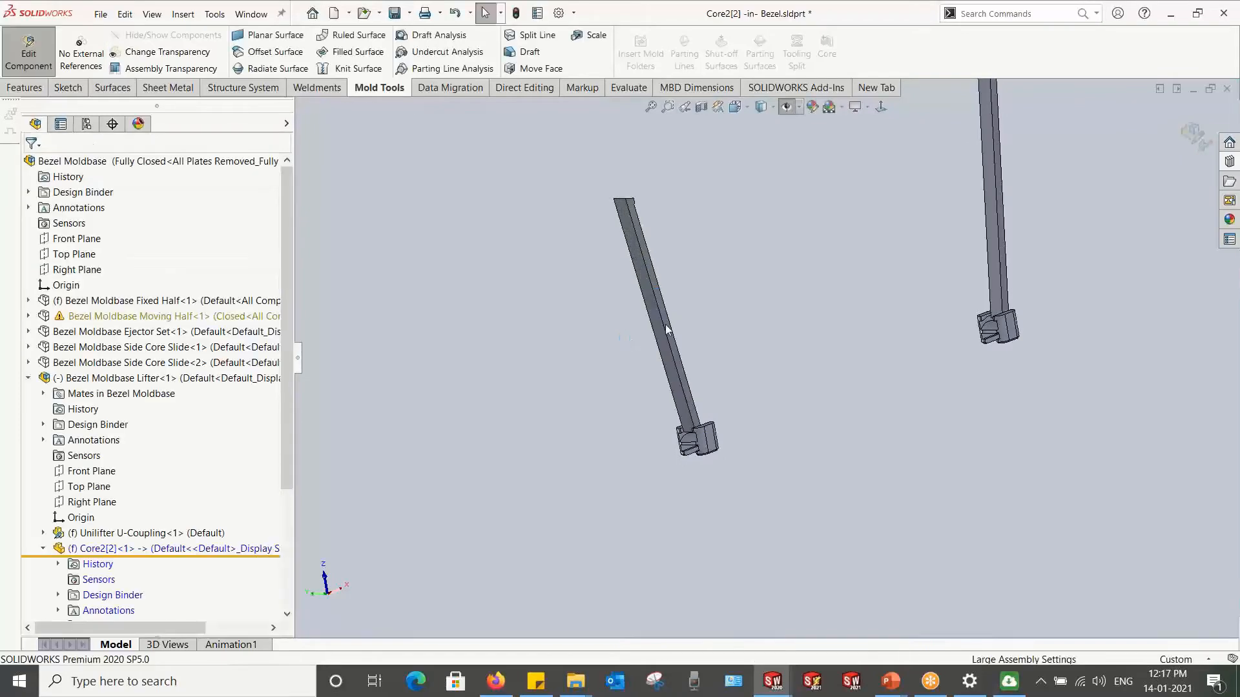
Step: Finish editing the Core2[2] part, return to the Bezel Moldbase assembly and collapse its tree
scroll(666, 359, "down", 1)
scroll(936, 308, "up", 2)
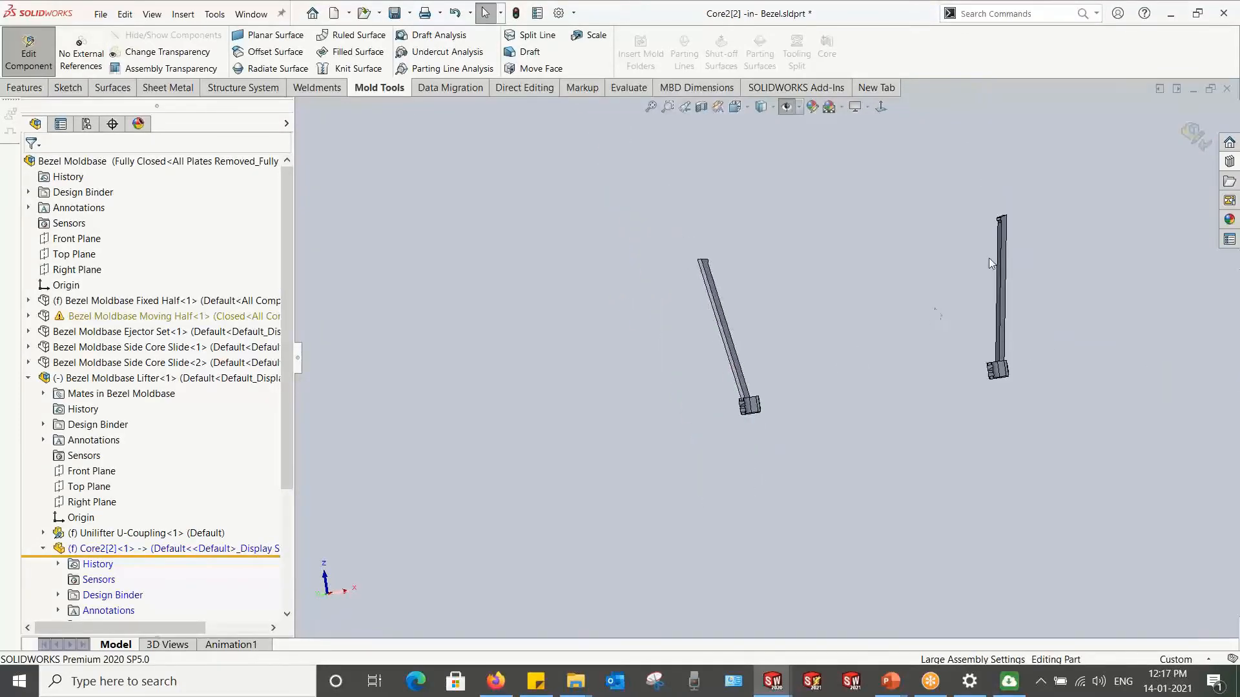
left_click(1193, 137)
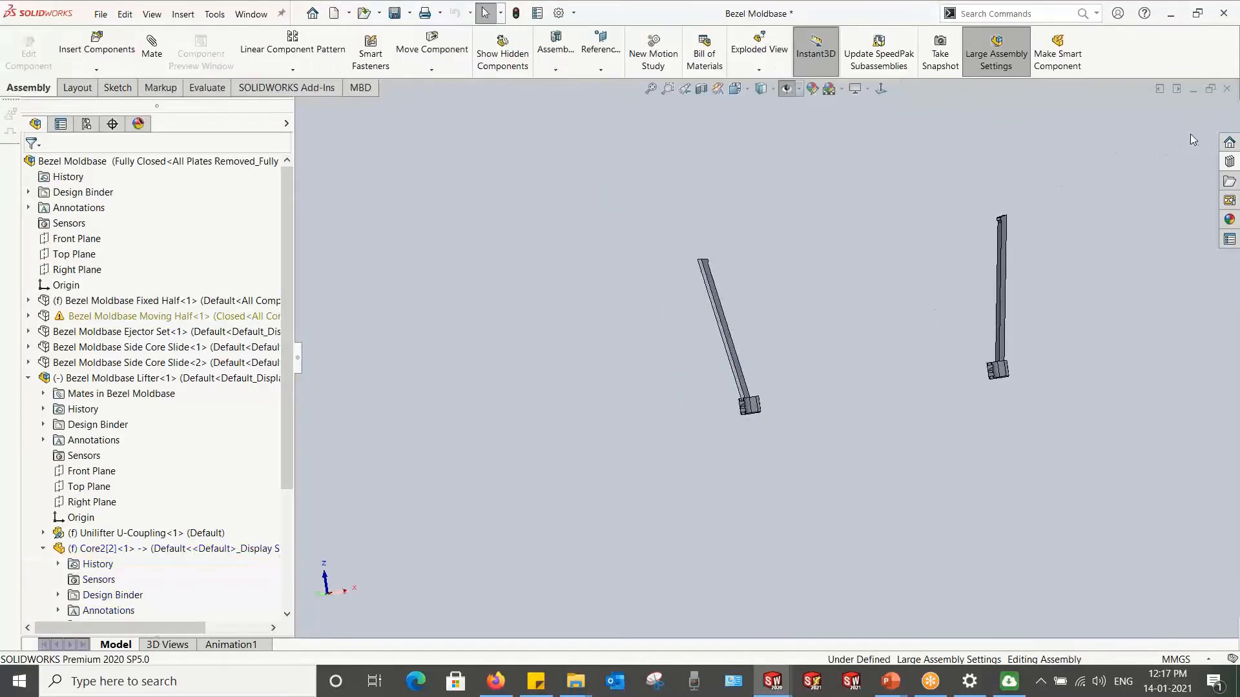
middle_click_drag(974, 247, 1003, 297)
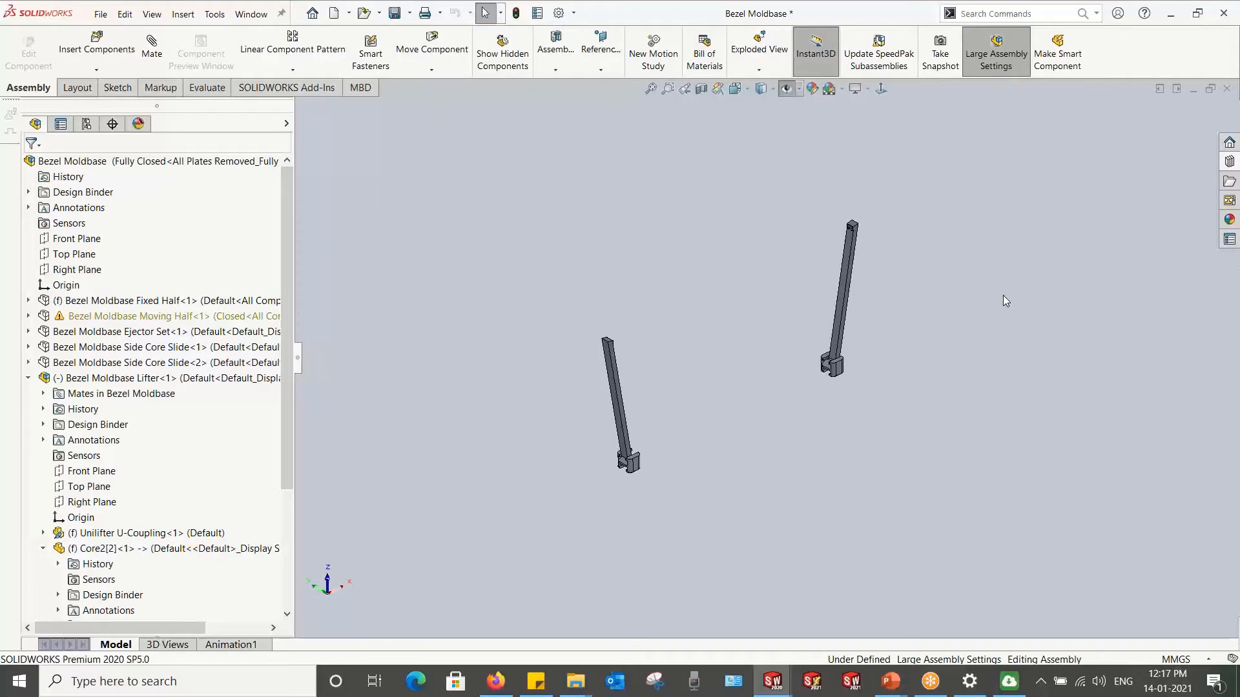
left_click(28, 377)
Step: Switch to the PowerPoint slide show, advance to the Checking Mold mechanism topic and return to SOLIDWORKS
key("alt+Tab")
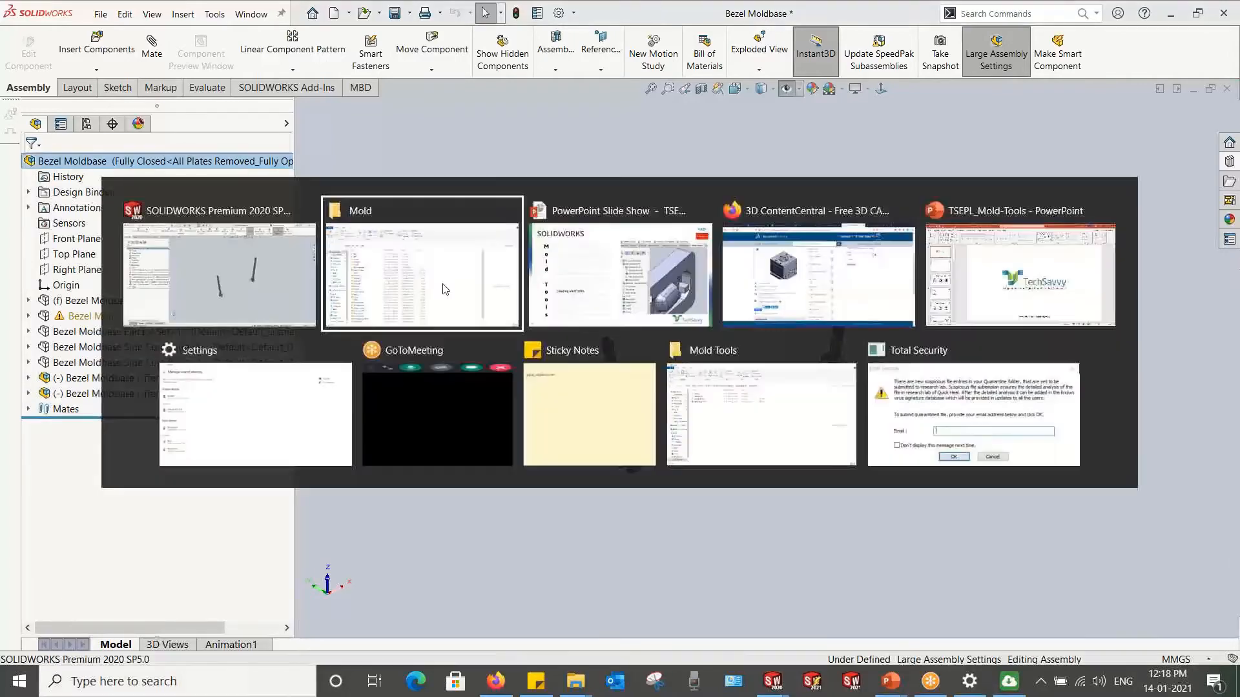
left_click(600, 287)
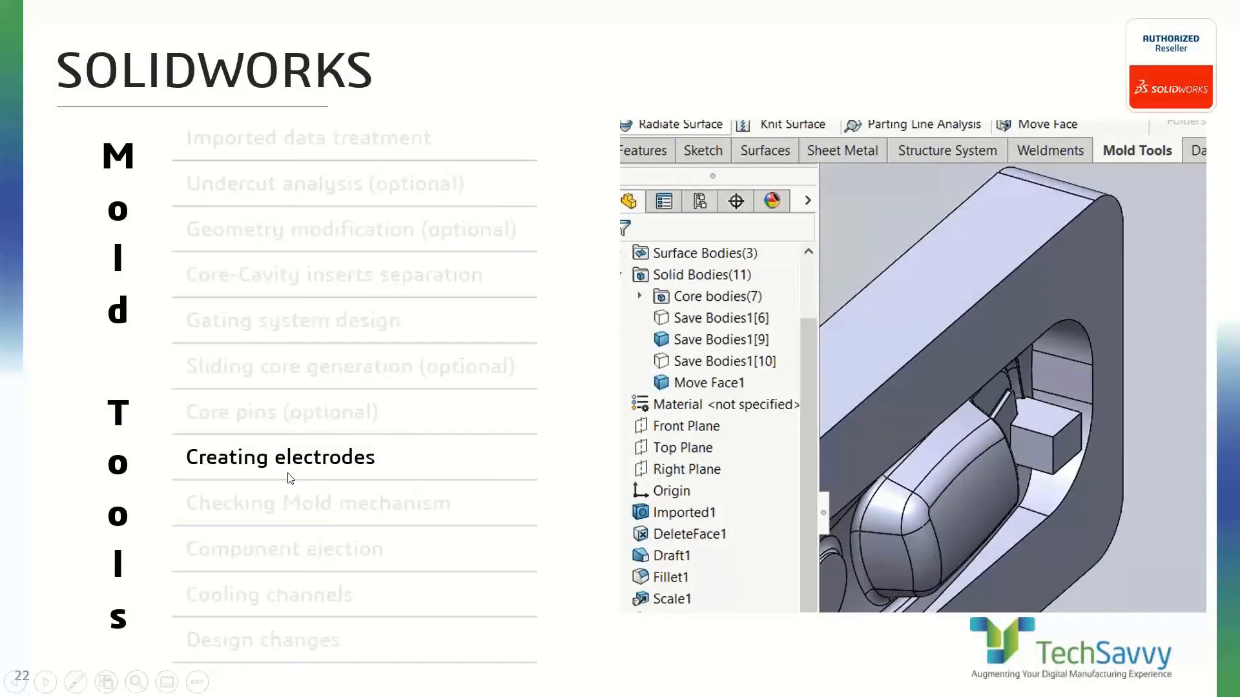
left_click(288, 478)
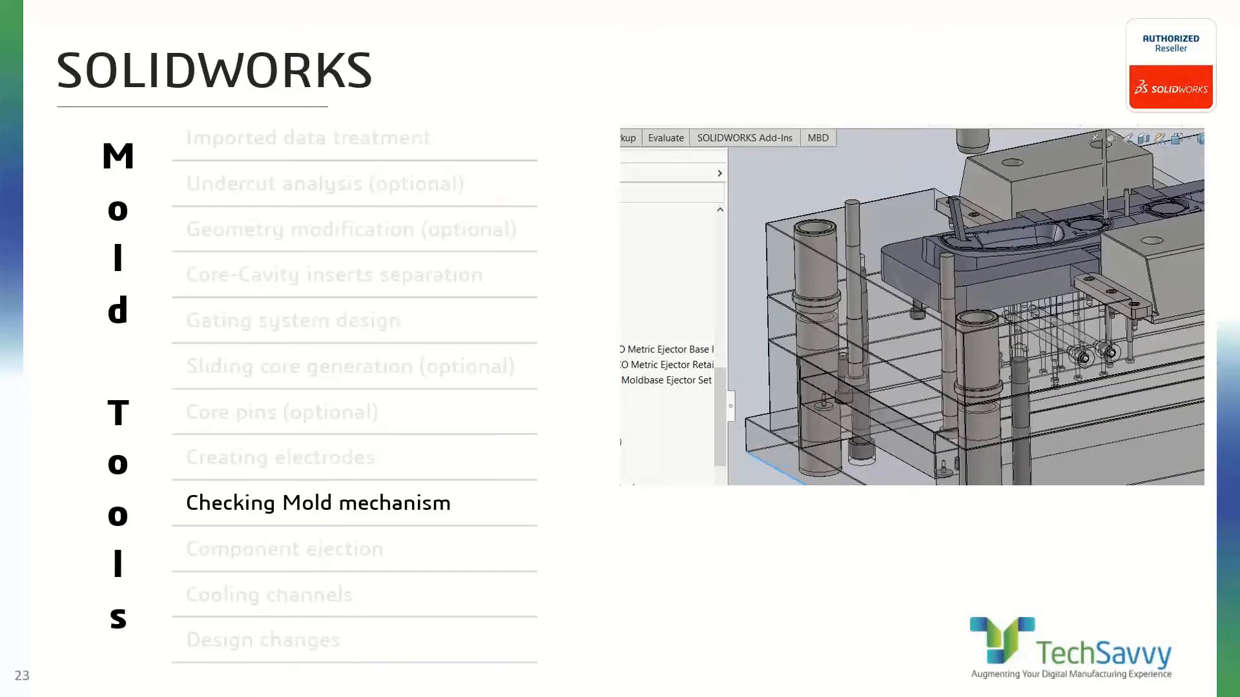
key("alt+Tab")
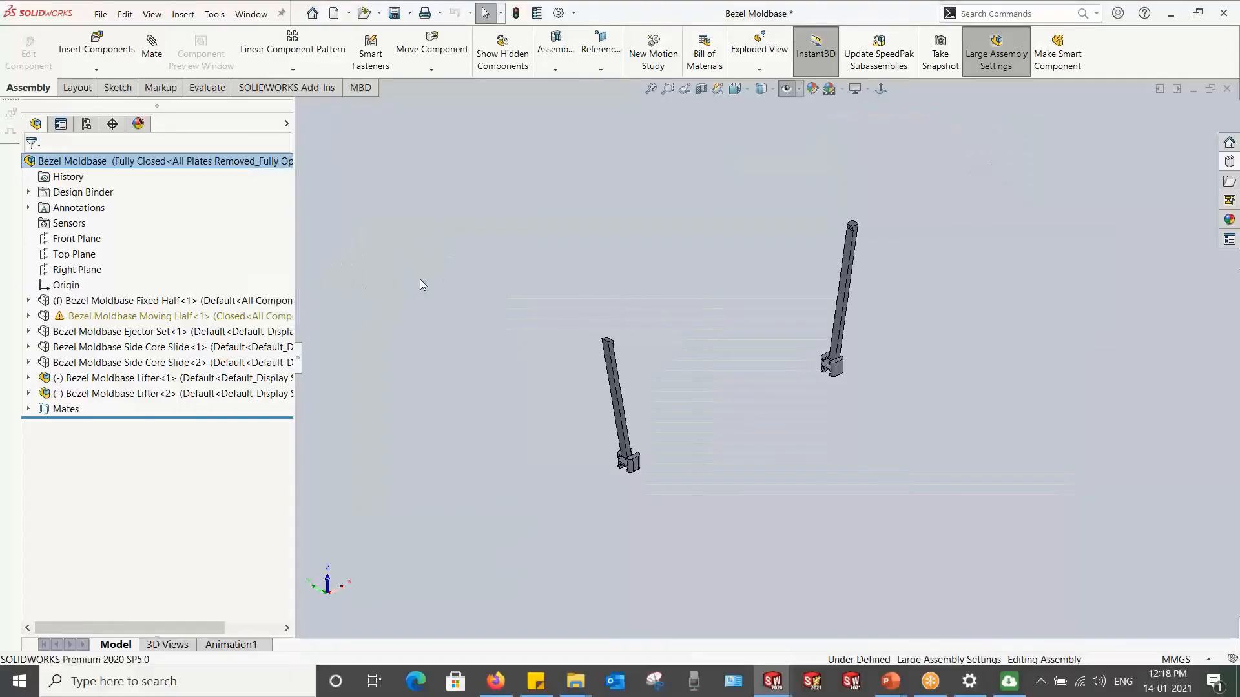
Step: Switch the Bezel Moldbase assembly to the Moving Half + Ejector Set display state
left_click(286, 122)
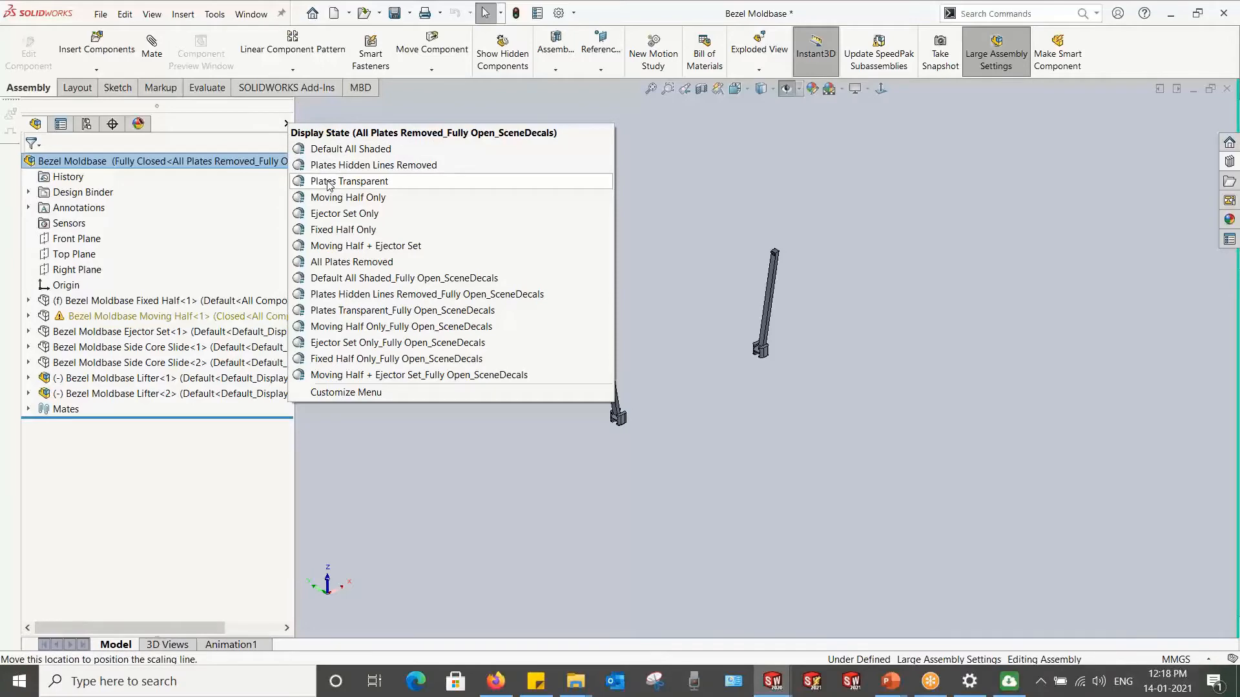
left_click(342, 244)
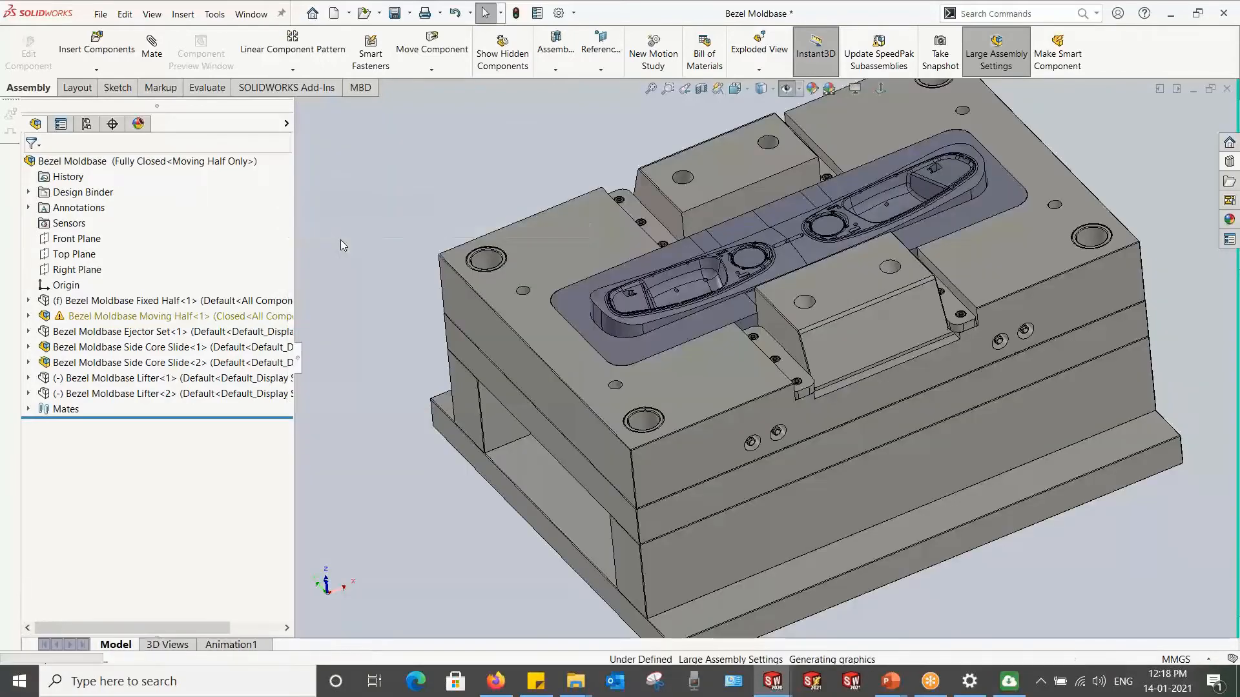
scroll(641, 277, "down", 3)
scroll(548, 339, "down", 3)
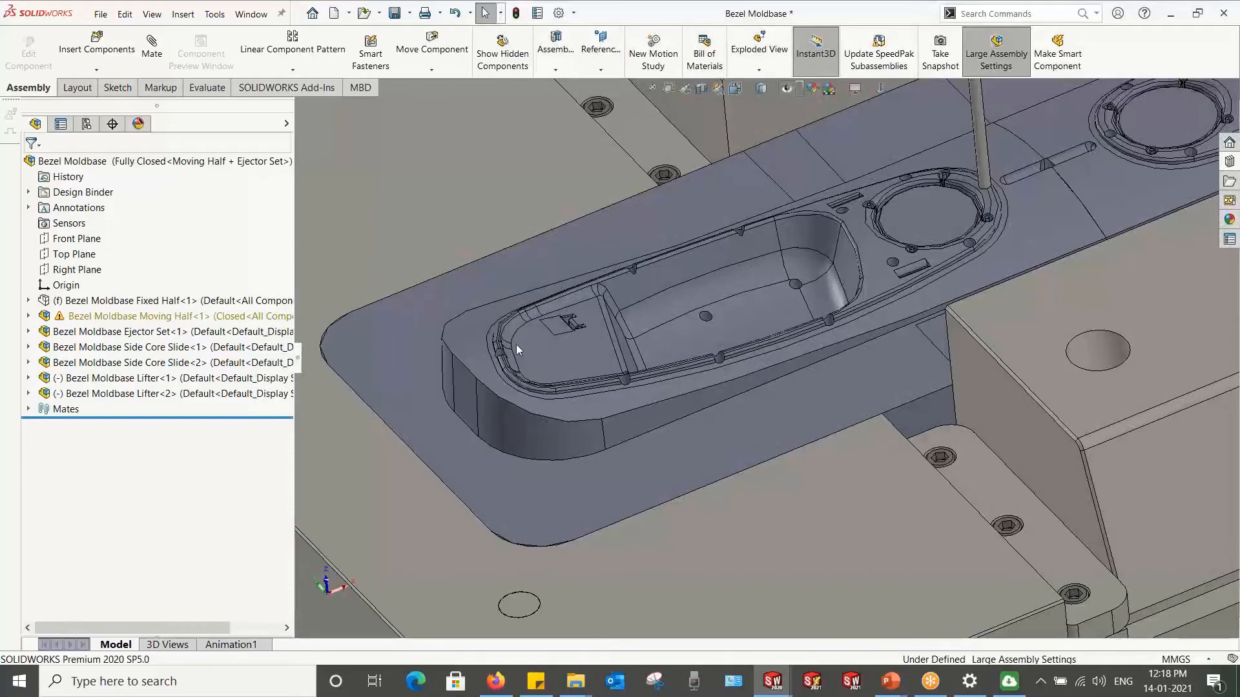
Step: Add a coincident mate between the Core2[2] lifter's side face and the matching pocket face of Core4[1]
left_click(571, 323)
scroll(640, 310, "down", 3)
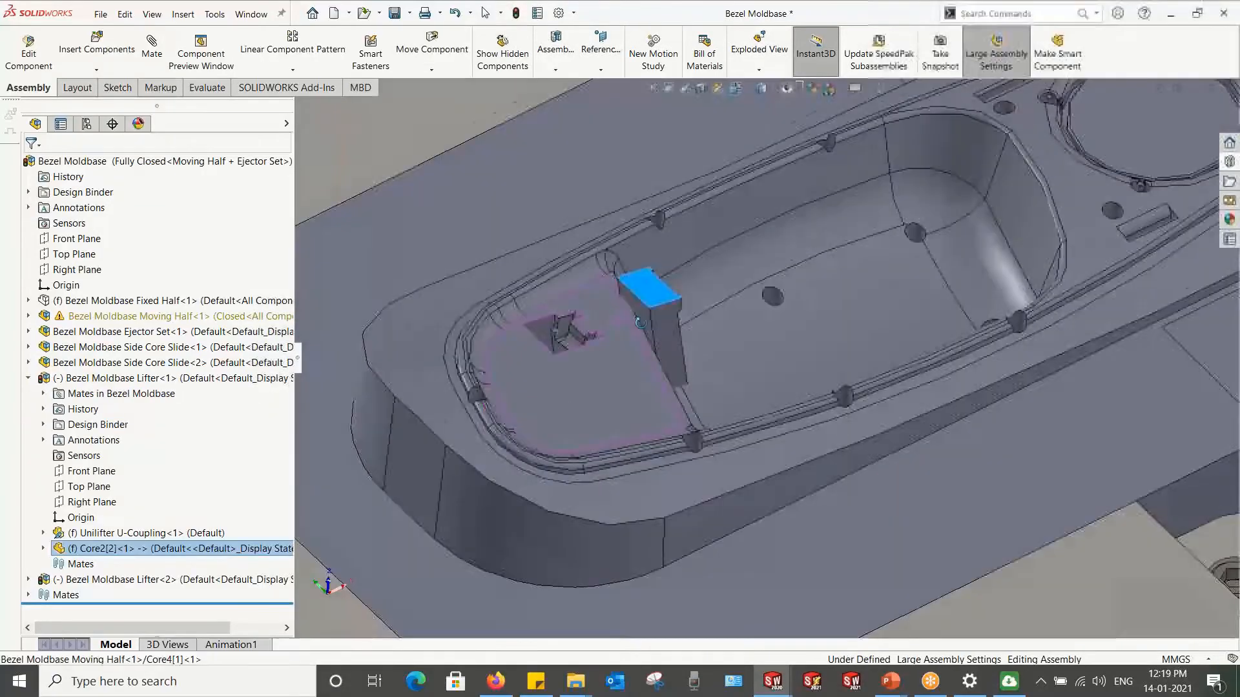
left_click(640, 315)
middle_click_drag(641, 315, 525, 347)
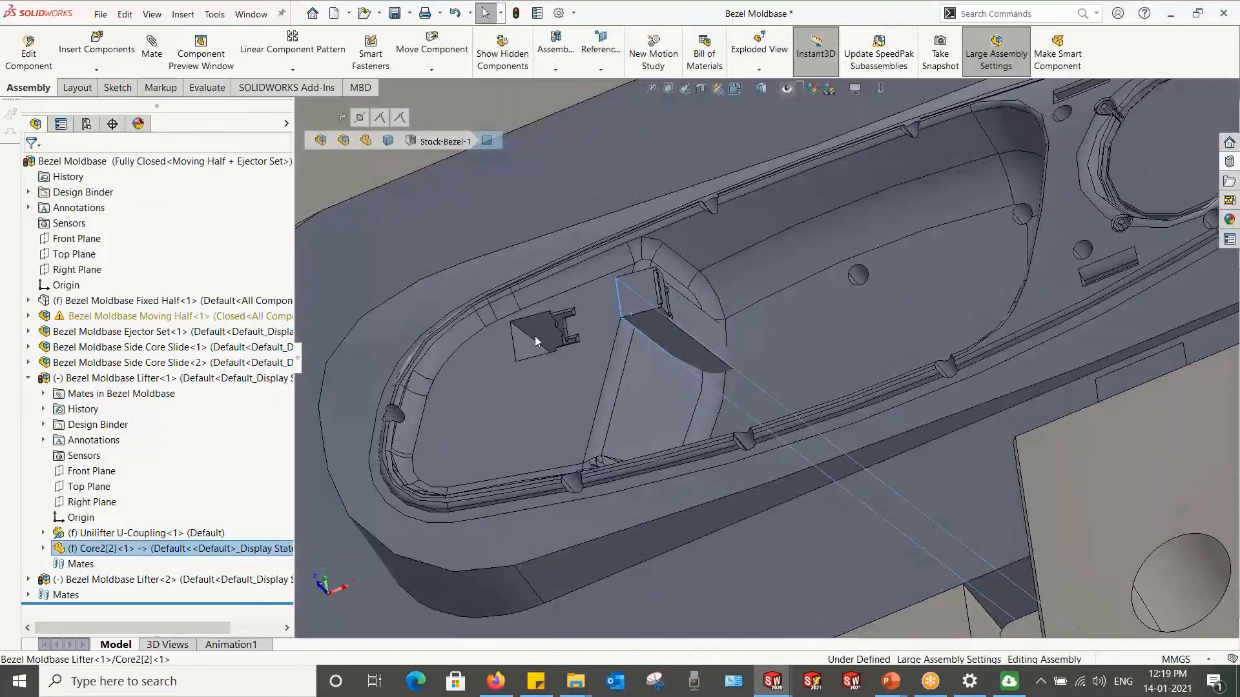
left_click(526, 348)
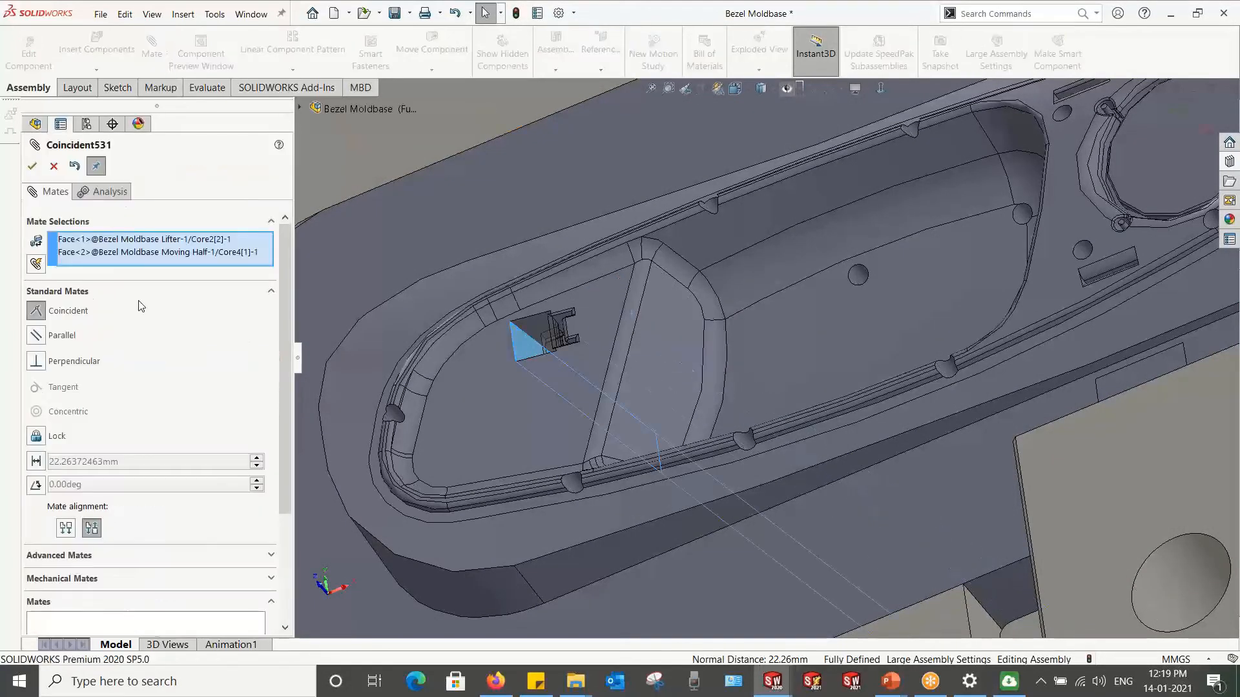
left_click(32, 166)
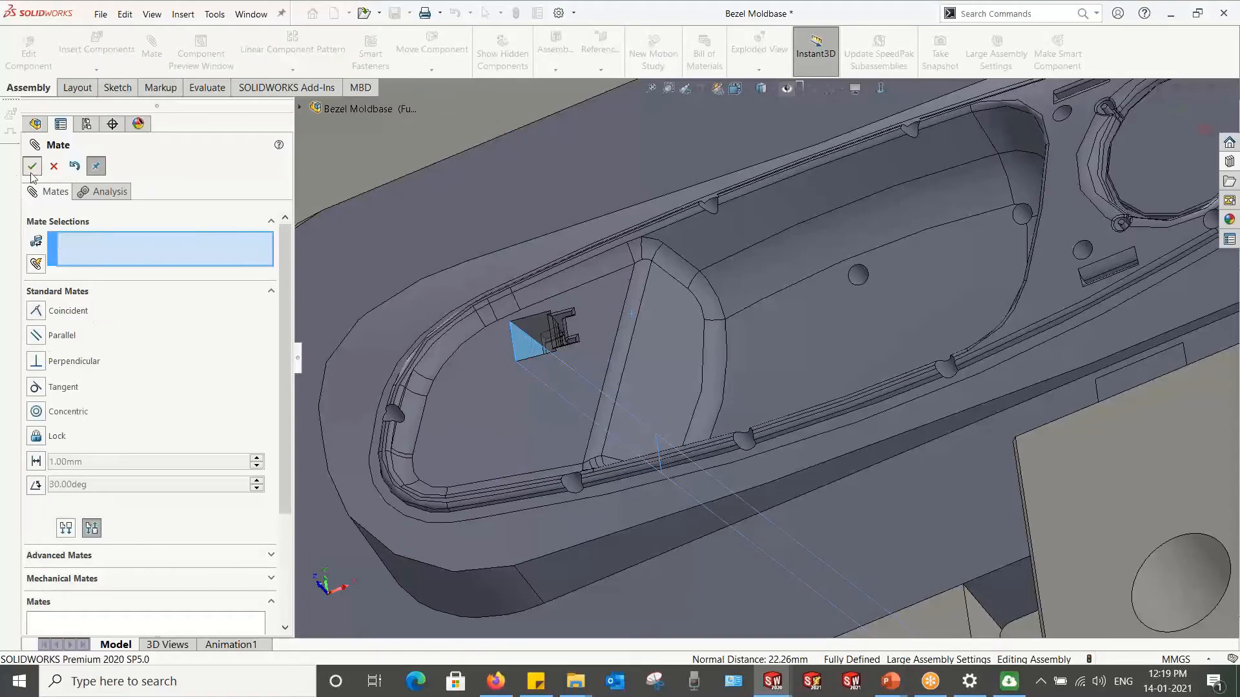
key("Escape")
Step: Collapse the Bezel Moldbase Moving Half and Lifter<1> branches in the assembly tree
scroll(762, 387, "up", 6)
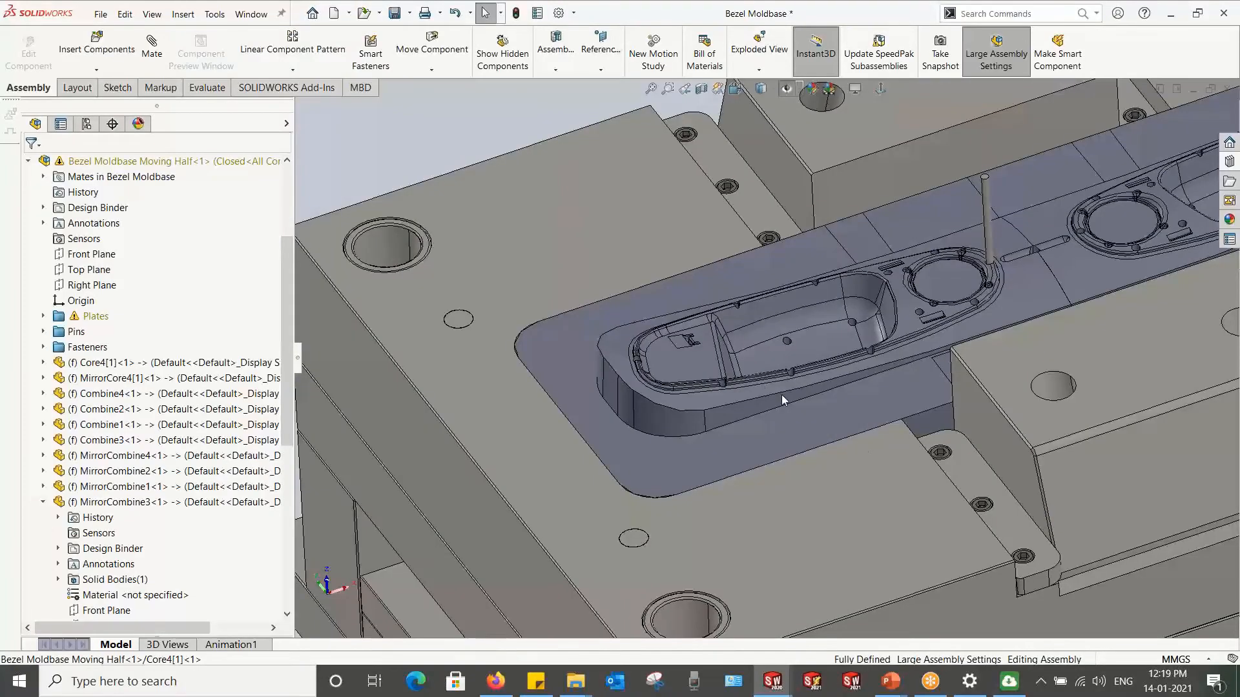
middle_click_drag(775, 401, 843, 349)
scroll(842, 348, "down", 5)
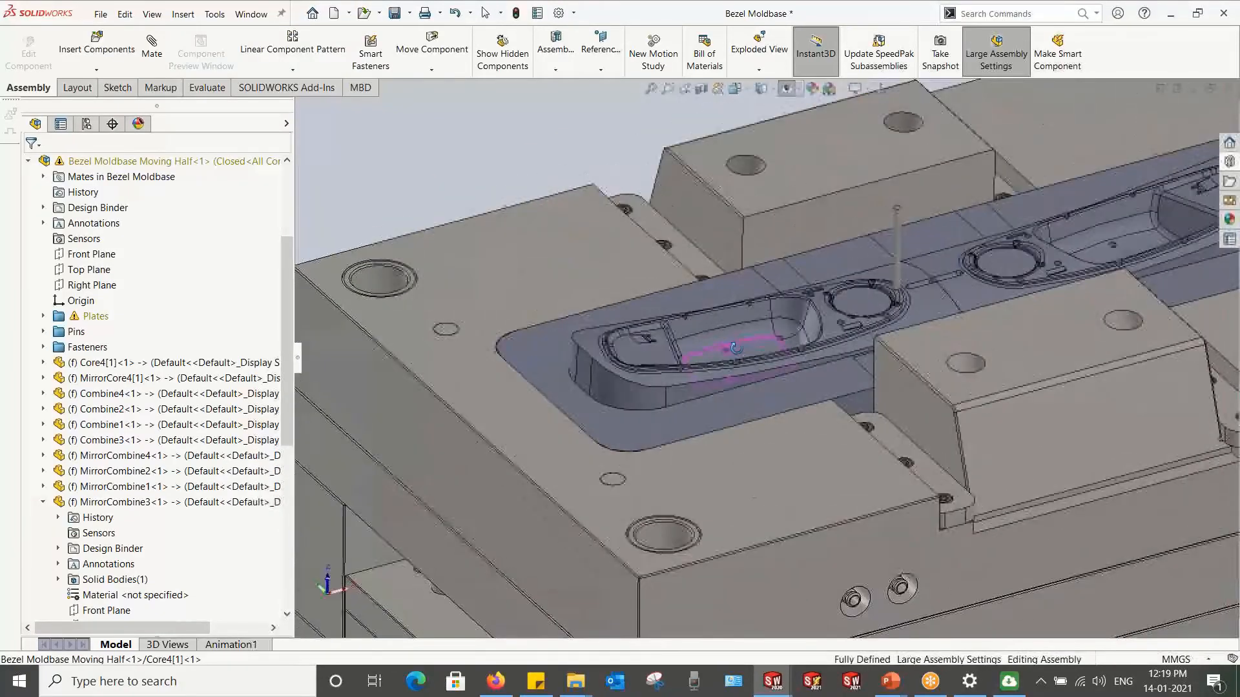
scroll(65, 418, "up", 1)
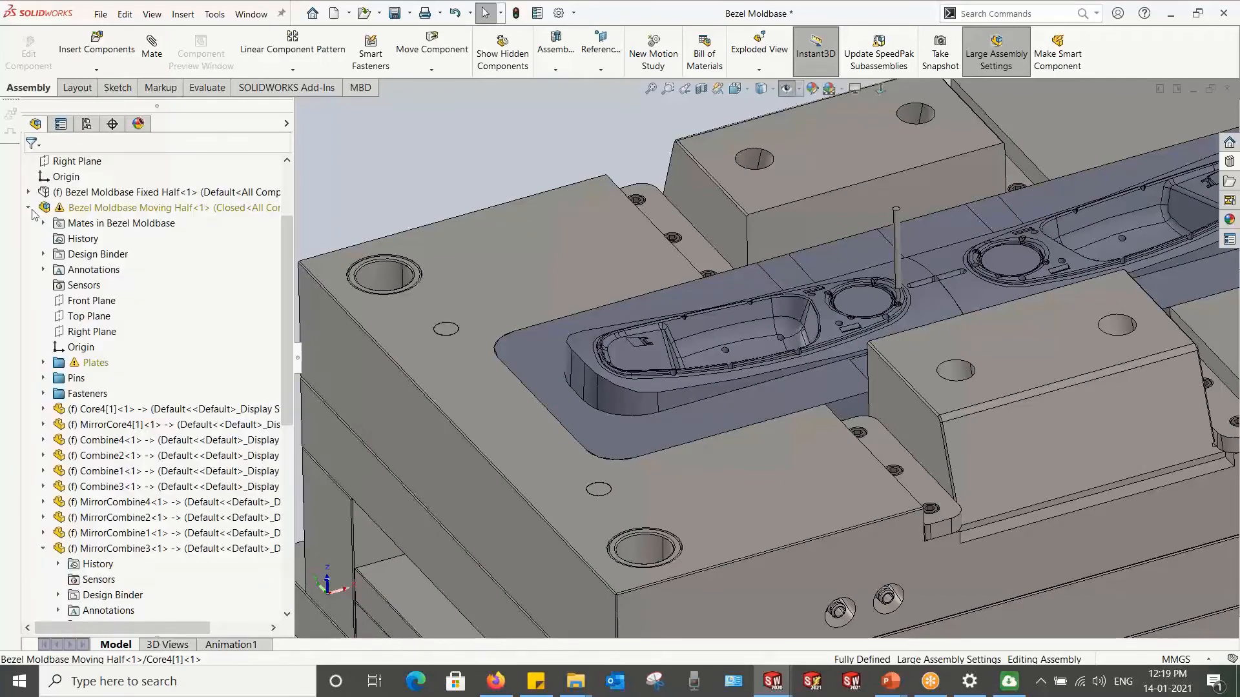
left_click(28, 207)
left_click(28, 379)
scroll(665, 360, "up", 4)
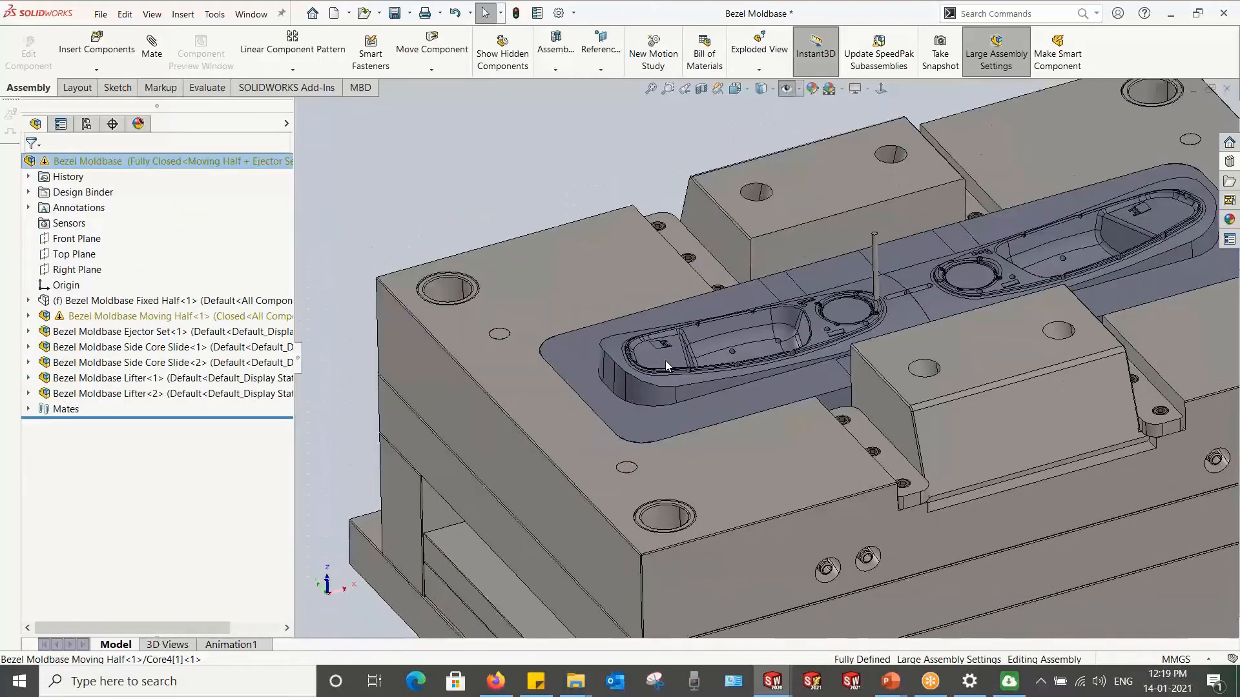
scroll(834, 425, "up", 3)
scroll(924, 397, "down", 5)
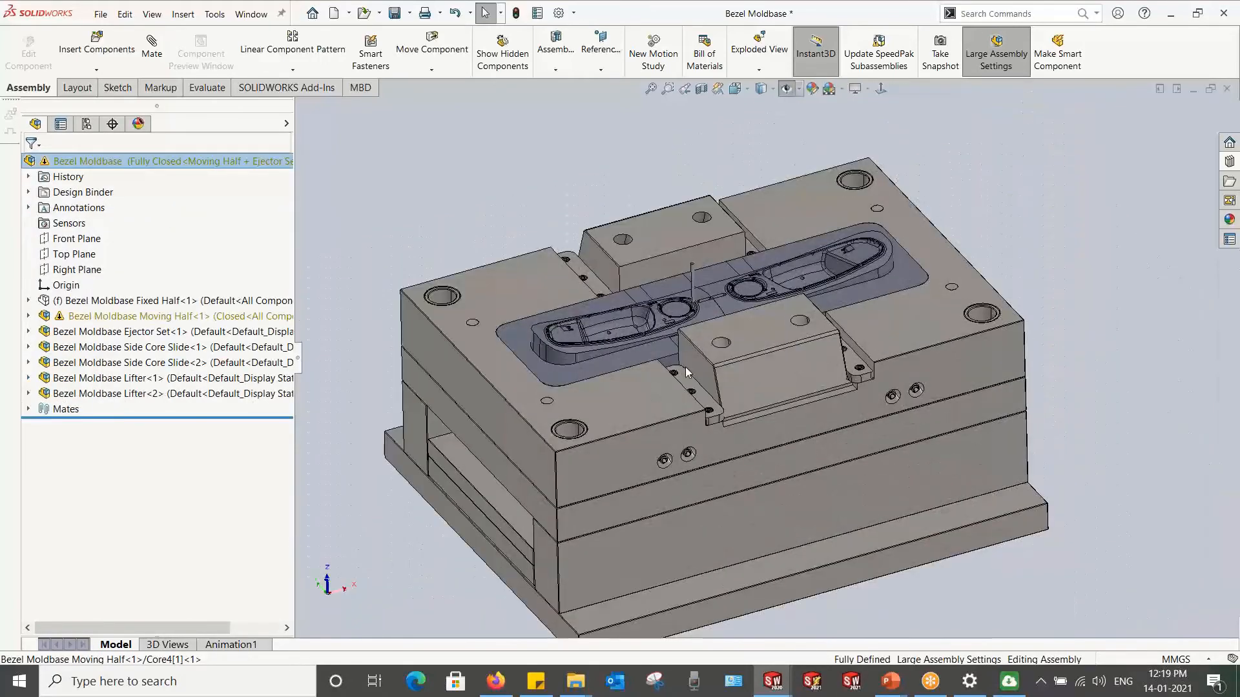
Step: Switch the assembly to the Plates Transparent display state
left_click(889, 246)
key("Escape")
scroll(721, 331, "up", 5)
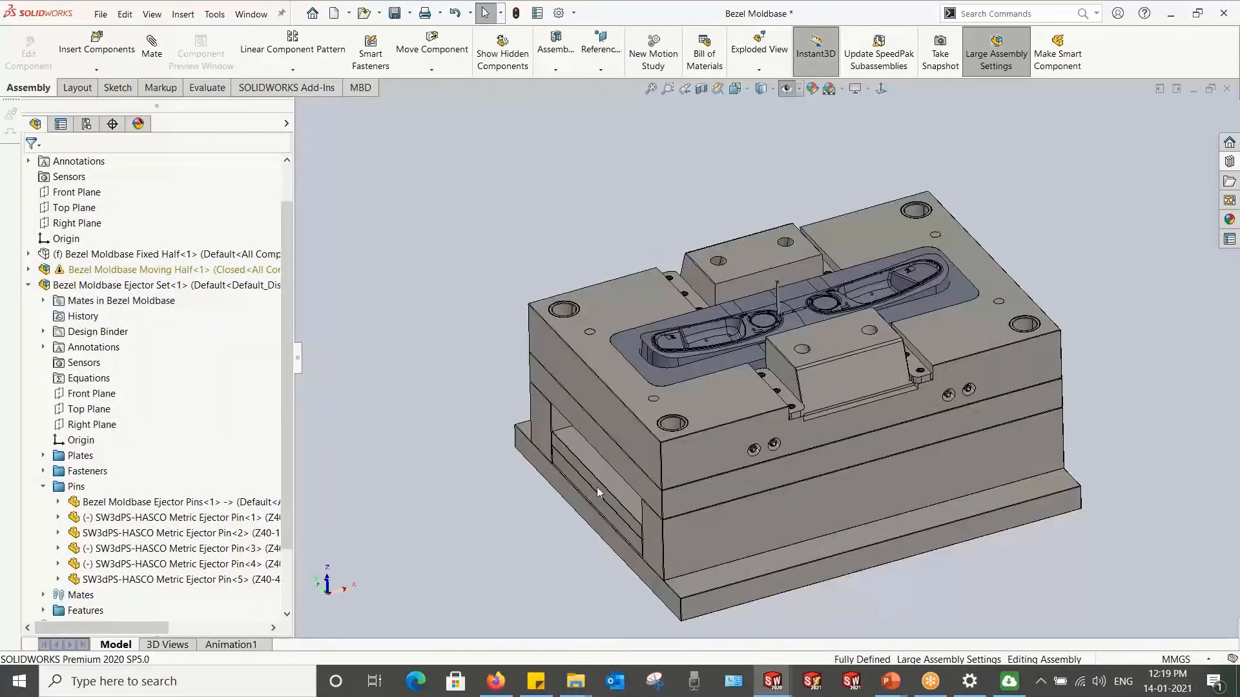
left_click(287, 126)
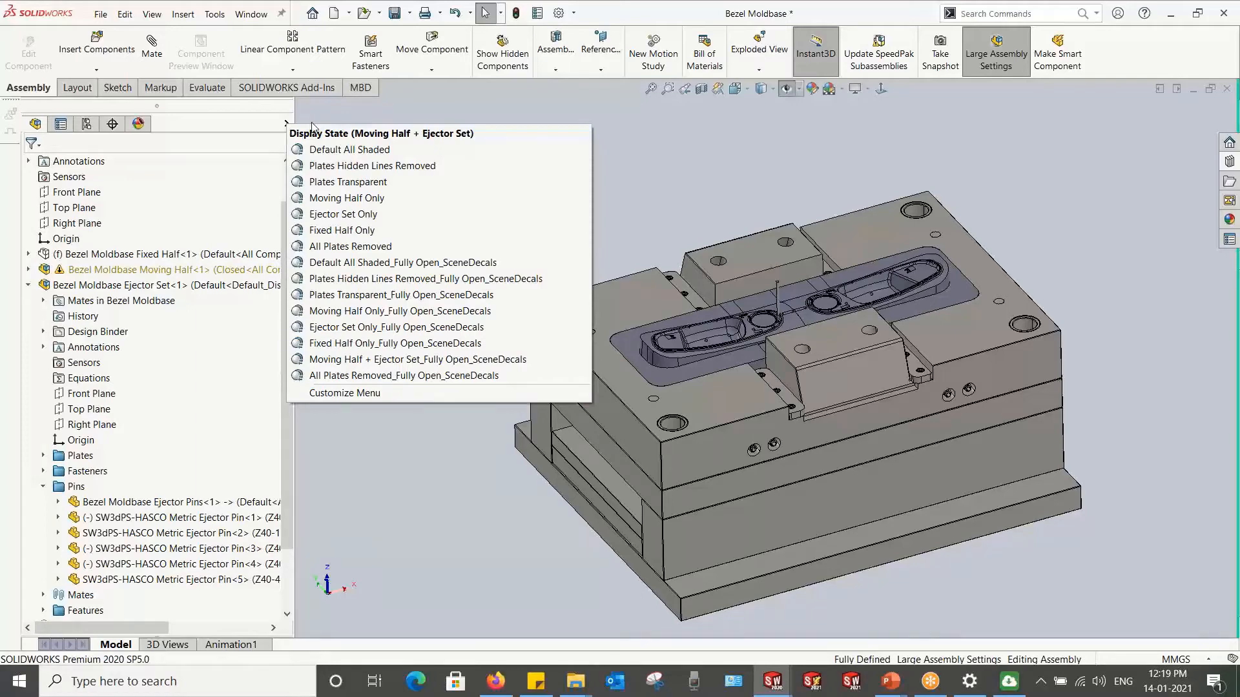
left_click(318, 182)
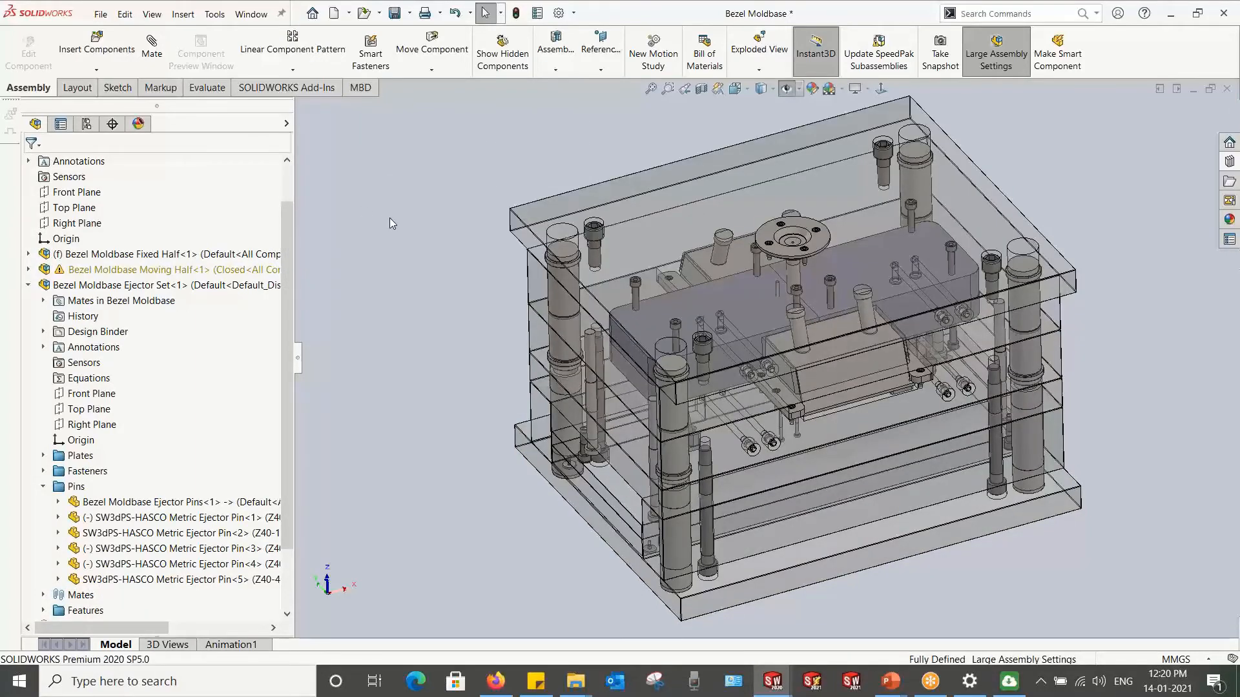
Step: Activate the Mold Opening configuration of the Bezel Moldbase assembly
left_click(86, 124)
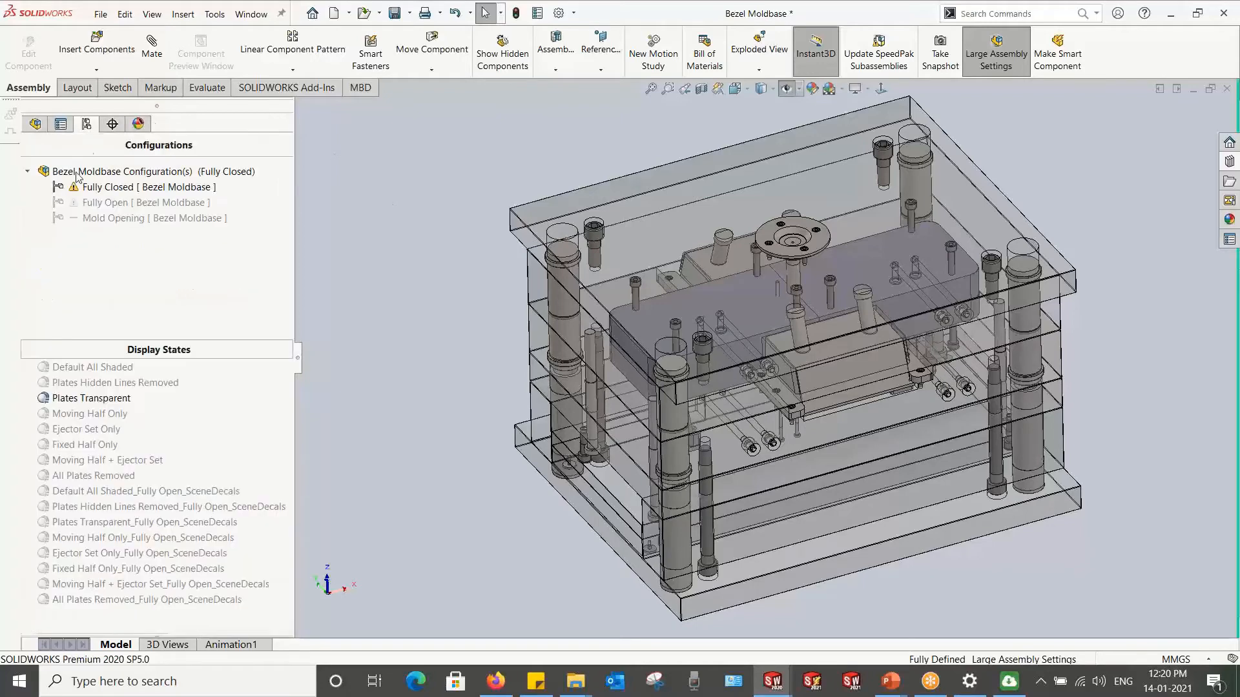
double_click(107, 220)
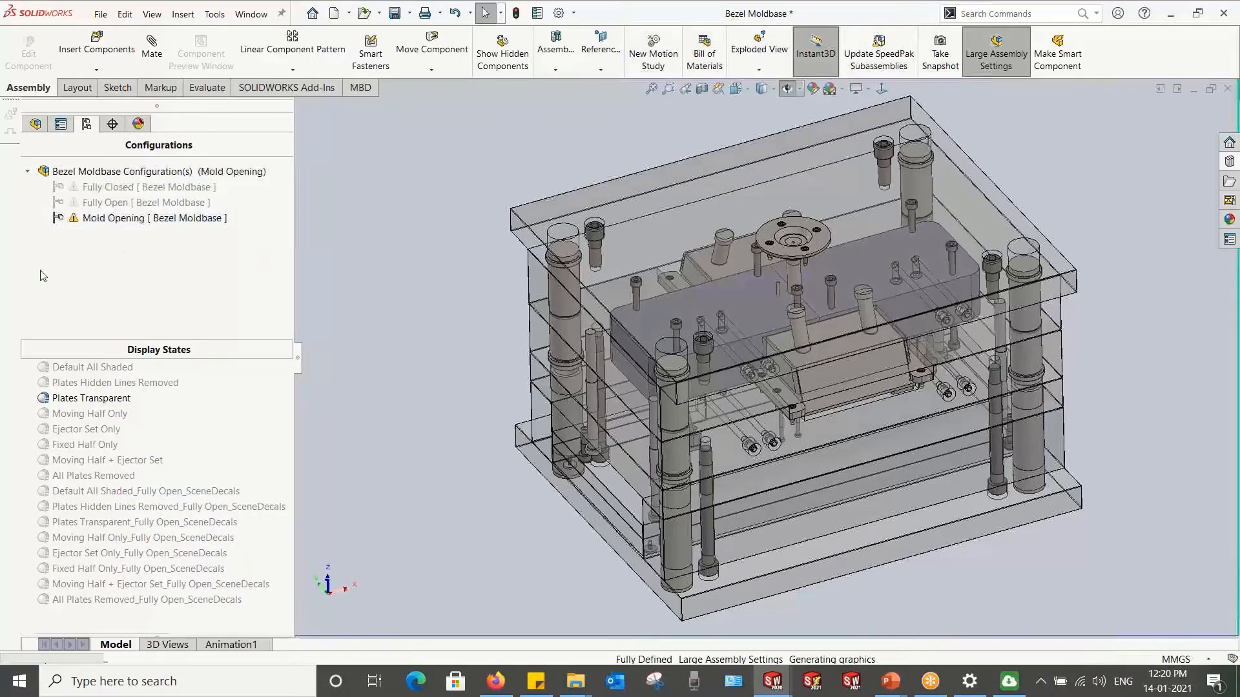
middle_click_drag(383, 350, 412, 312)
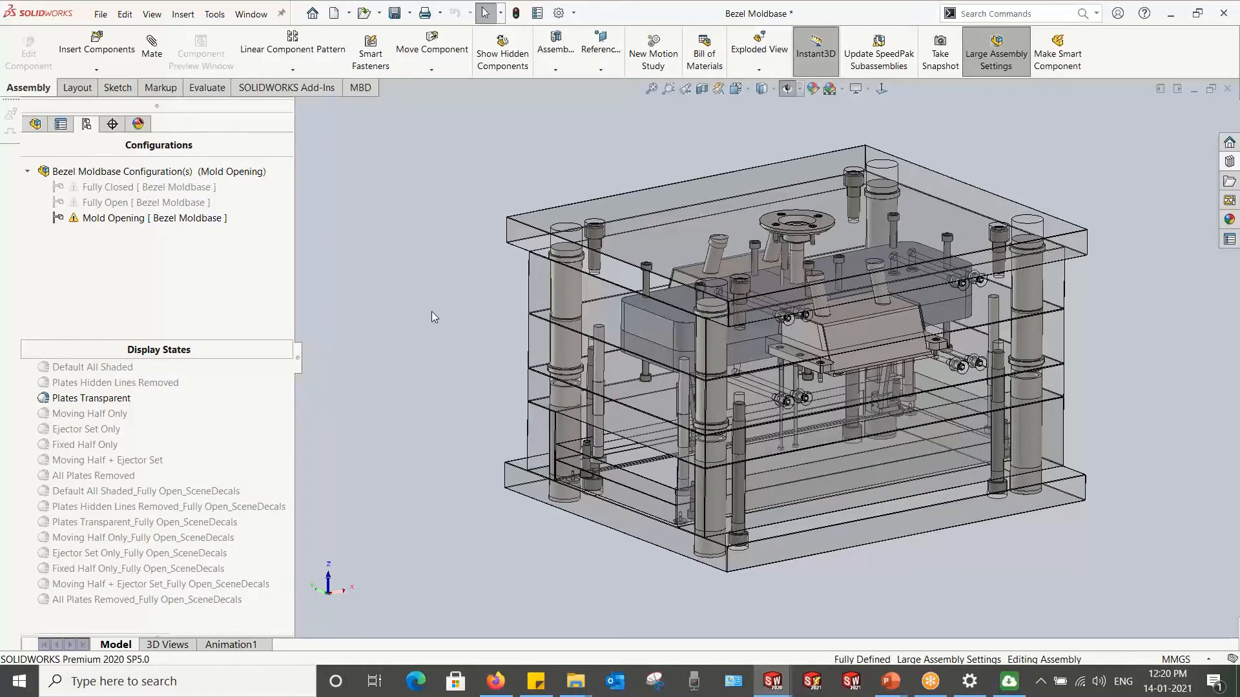
Step: Open the mold by moving the moving half down away from the fixed half
left_click_drag(620, 518, 594, 654)
scroll(590, 608, "up", 2)
left_click_drag(707, 572, 687, 649)
key("Escape")
scroll(840, 532, "down", 3)
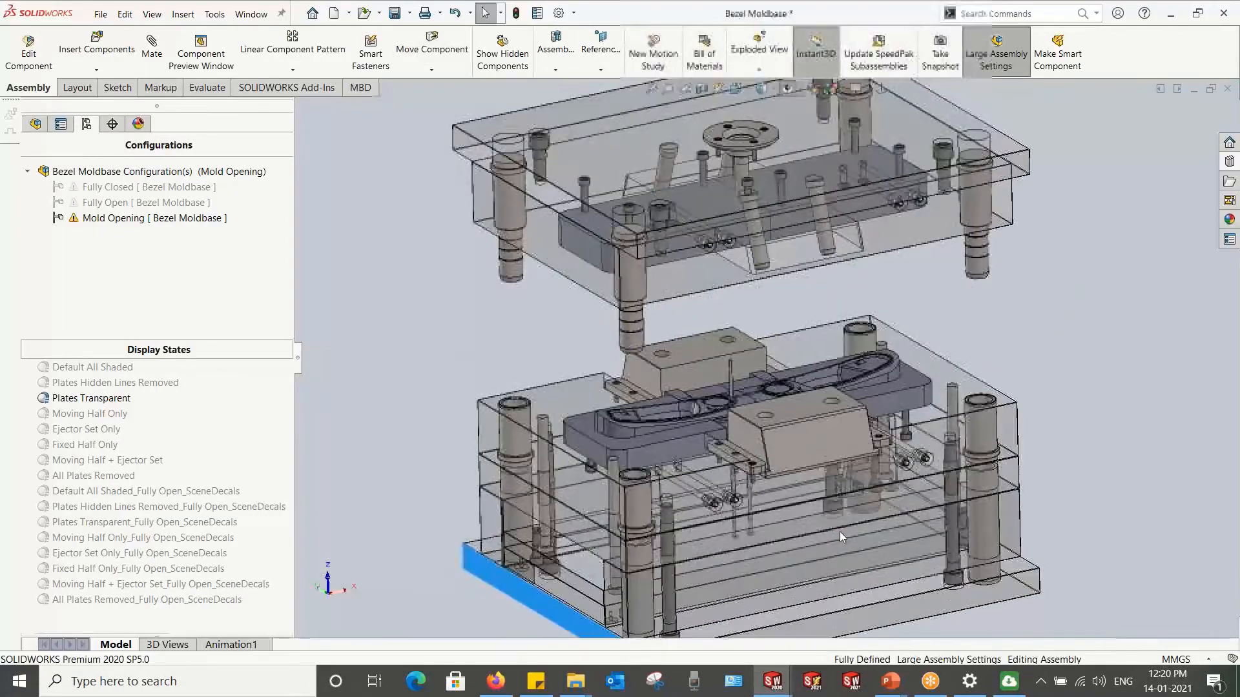
Step: Push the ejector set up inside the moving half to drive the lifters out of the core
scroll(607, 527, "down", 3)
left_click_drag(476, 592, 482, 536)
key("Escape")
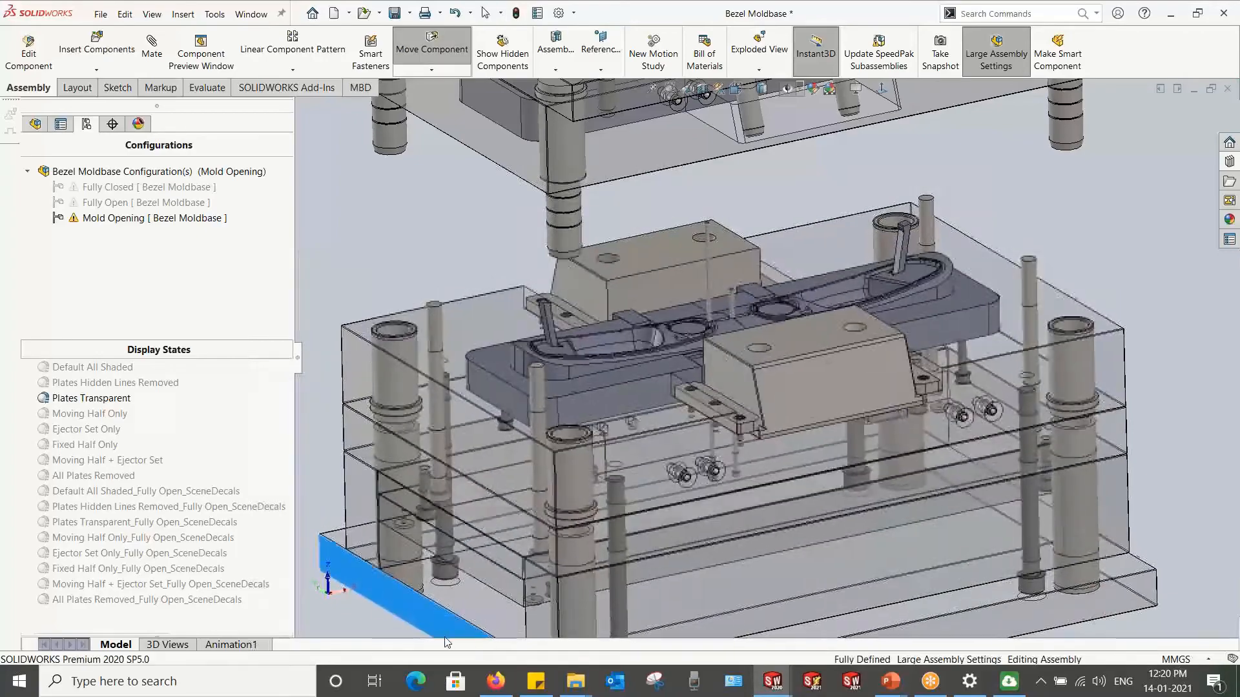
Step: Examine the raised lifters and ejector pin above the core inserts and the side core slides in the opened mold
scroll(579, 326, "down", 5)
middle_click_drag(577, 339, 601, 385)
scroll(601, 385, "up", 10)
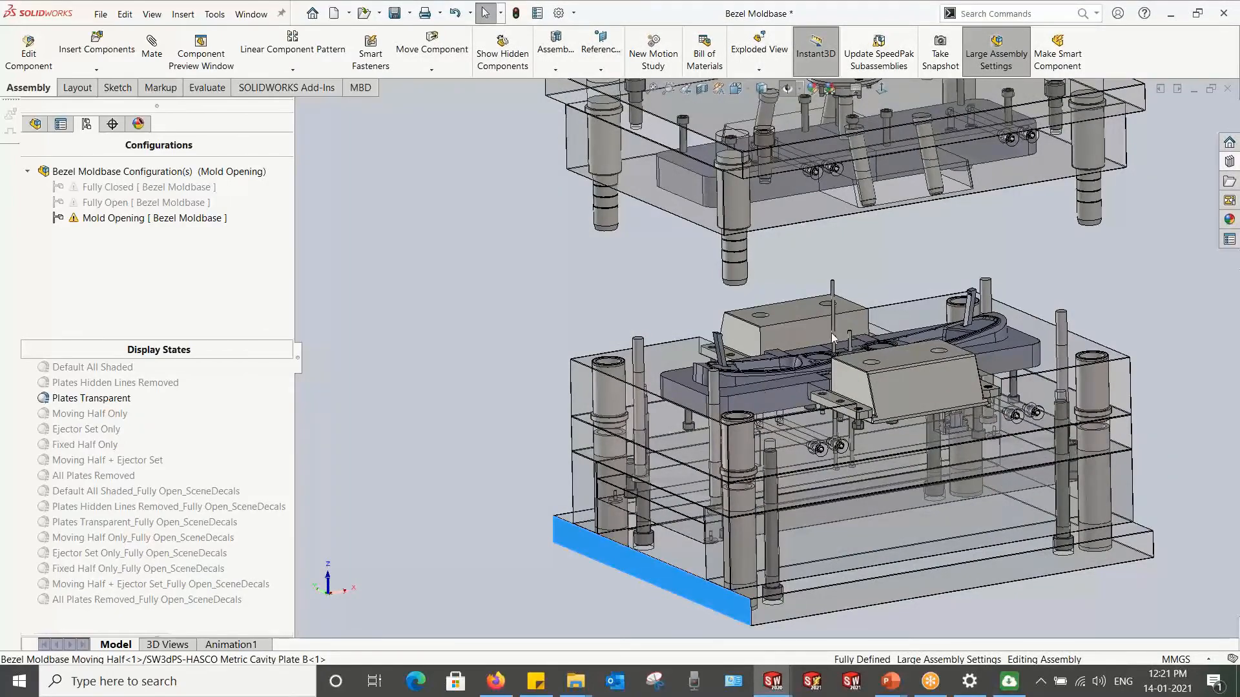
scroll(805, 355, "down", 10)
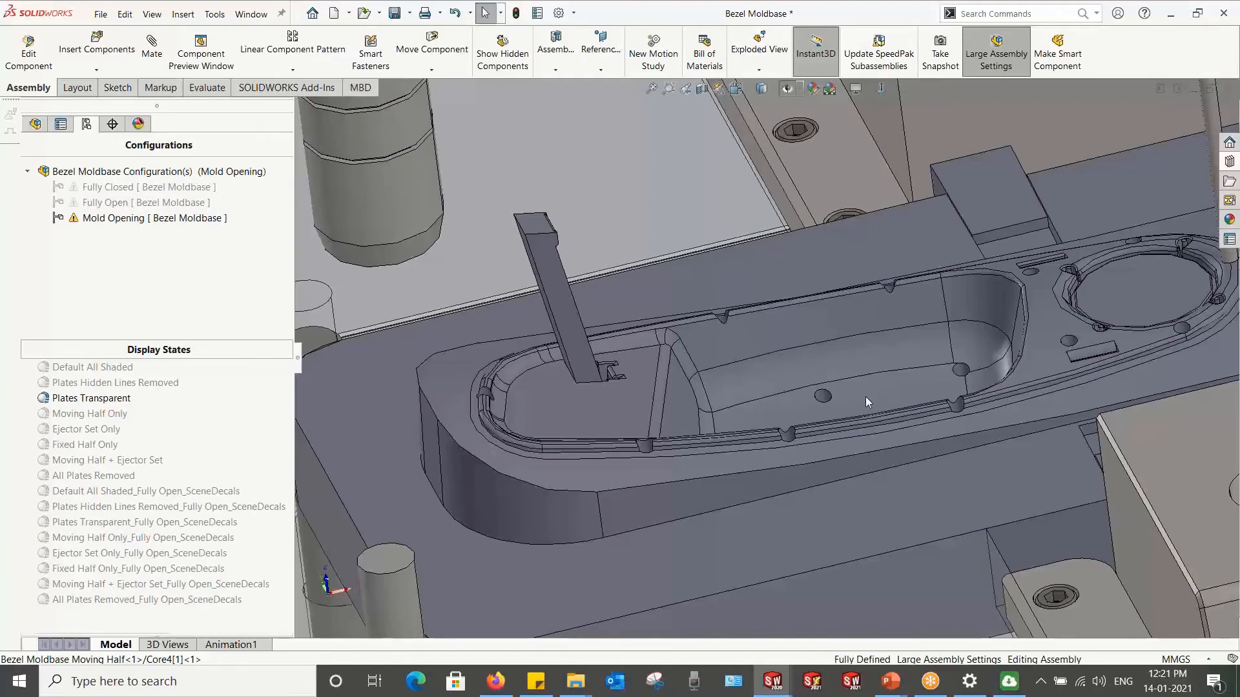
scroll(865, 396, "up", 5)
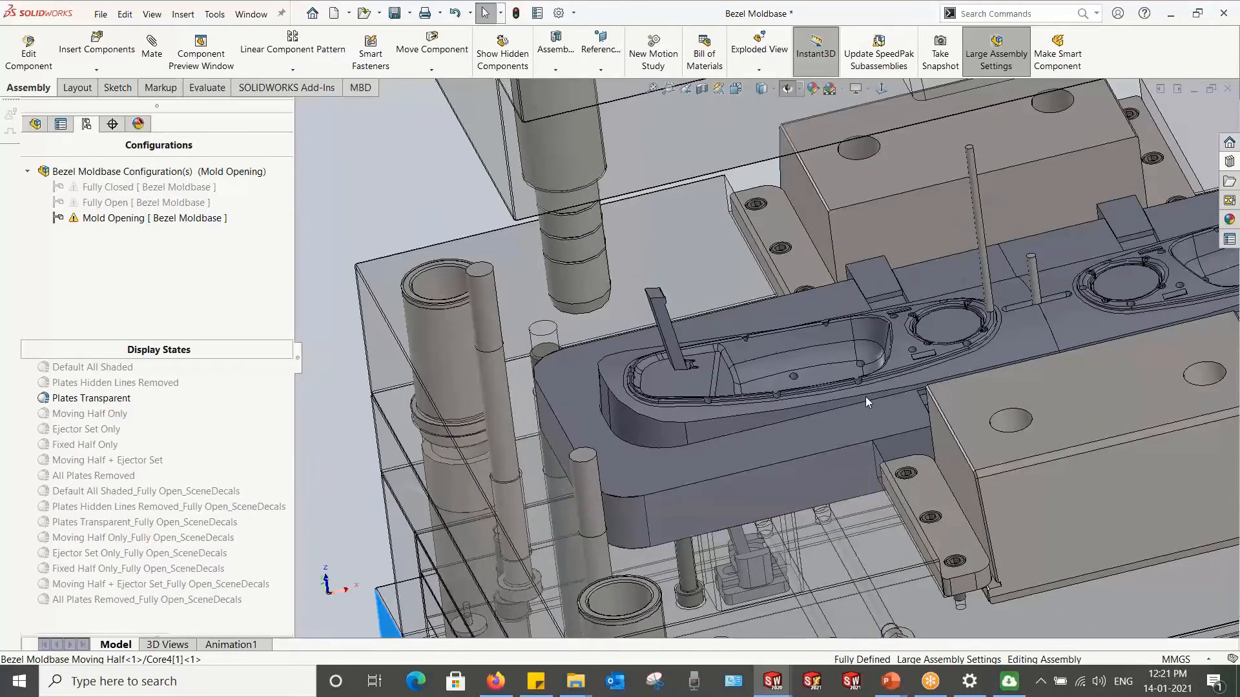
scroll(865, 397, "up", 5)
scroll(902, 263, "down", 4)
scroll(902, 263, "up", 1)
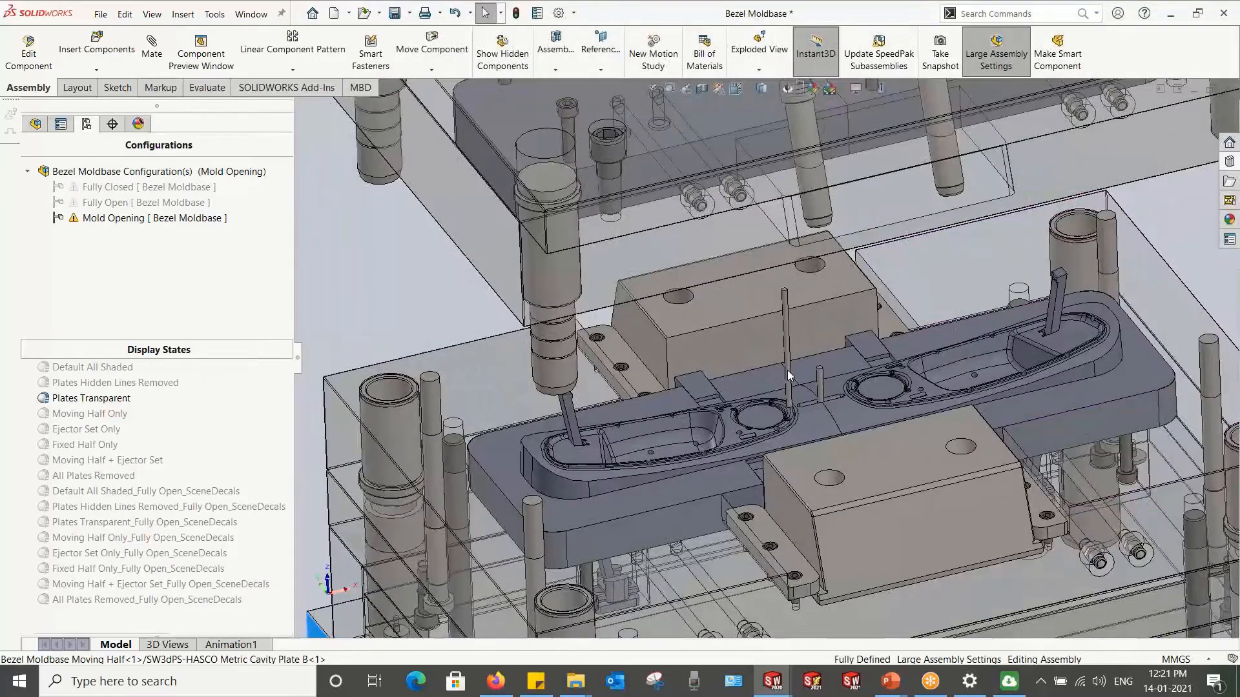
scroll(788, 370, "down", 2)
scroll(749, 396, "up", 1)
scroll(749, 396, "up", 4)
scroll(616, 527, "down", 5)
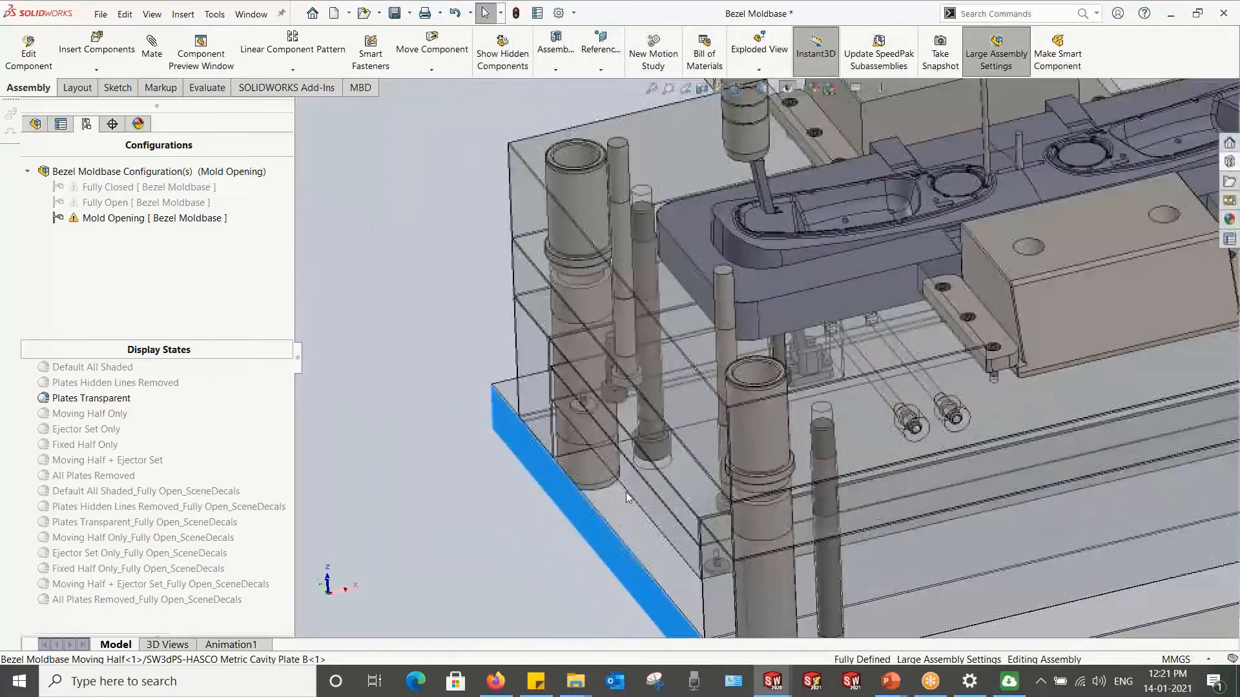
Step: Lower the ejector set inside the moving half to retract the lifters into the core
left_click_drag(653, 478, 646, 576)
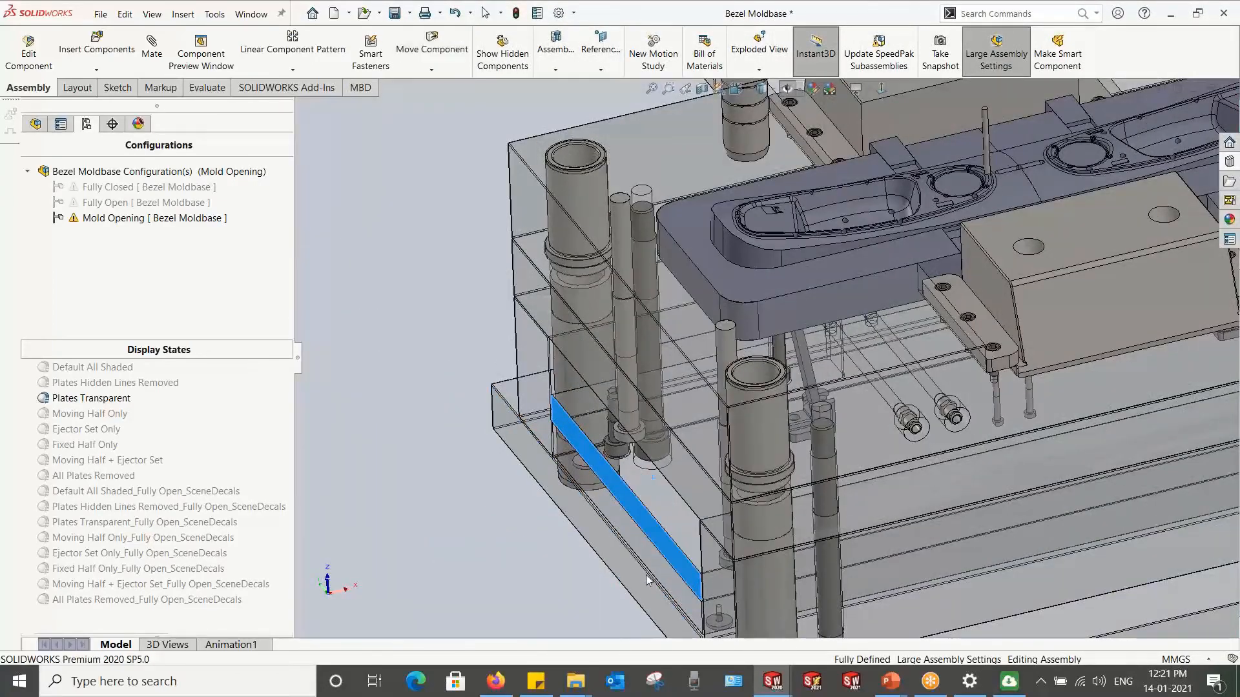
scroll(645, 568, "up", 4)
Step: Open the Bezel Moldbase Ejector Pins part from the pin standing in the core insert
scroll(854, 278, "down", 5)
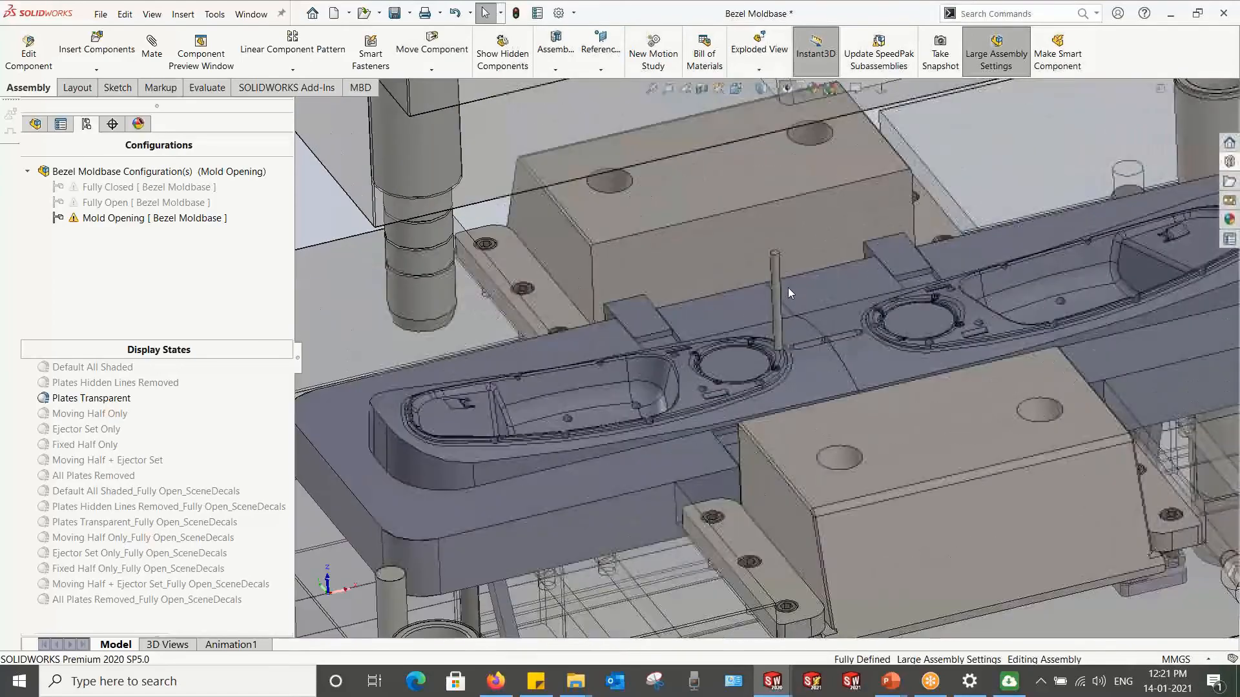
right_click(773, 286)
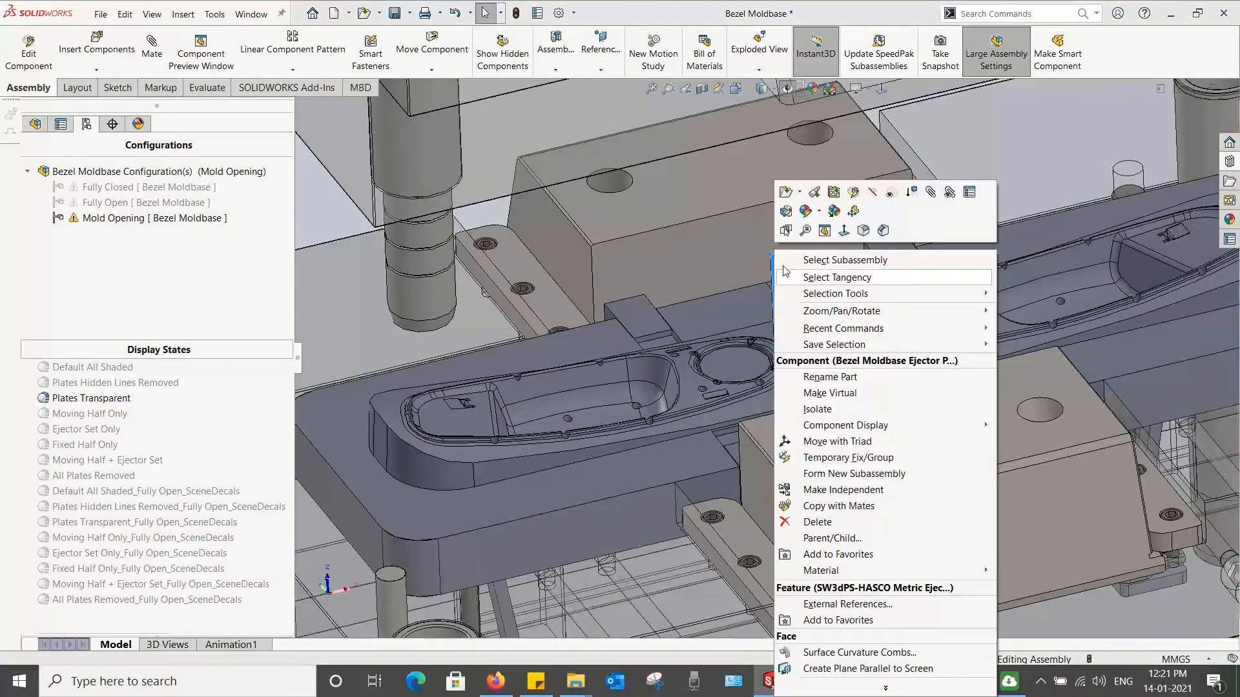
left_click(785, 191)
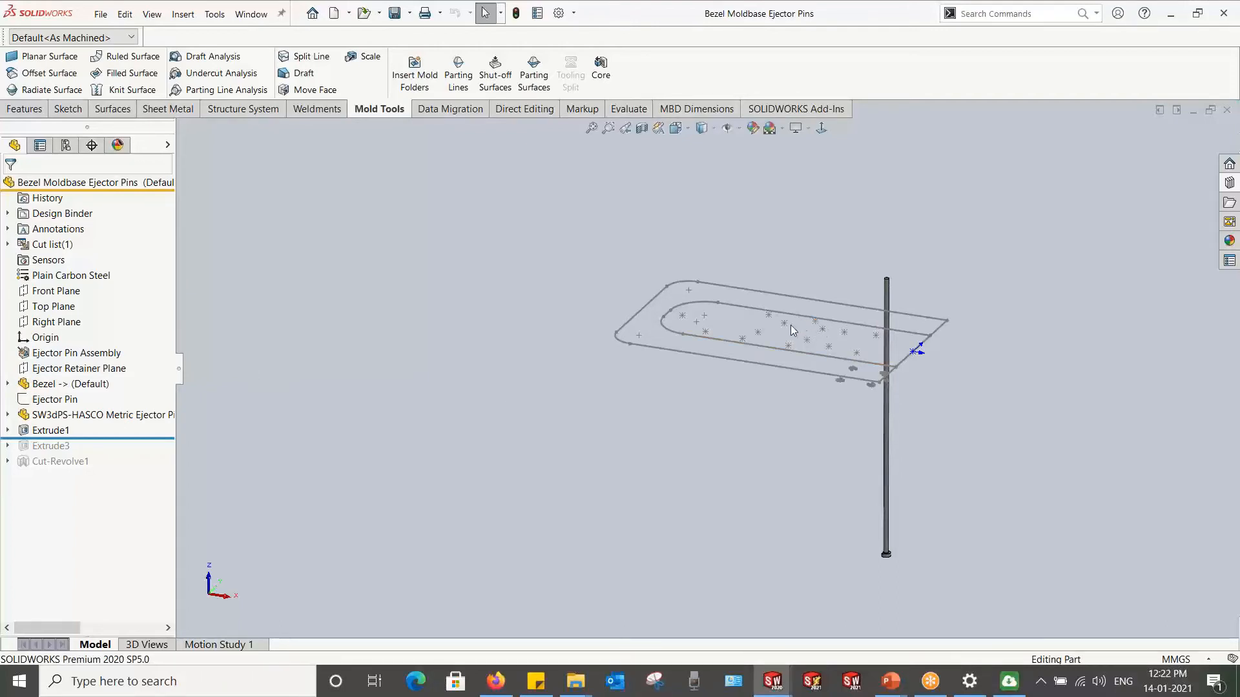
Step: Switch to the Bezel part and examine the ejector pin hole locations of its Sketch-Pattern1 feature from below
key("ctrl+Tab")
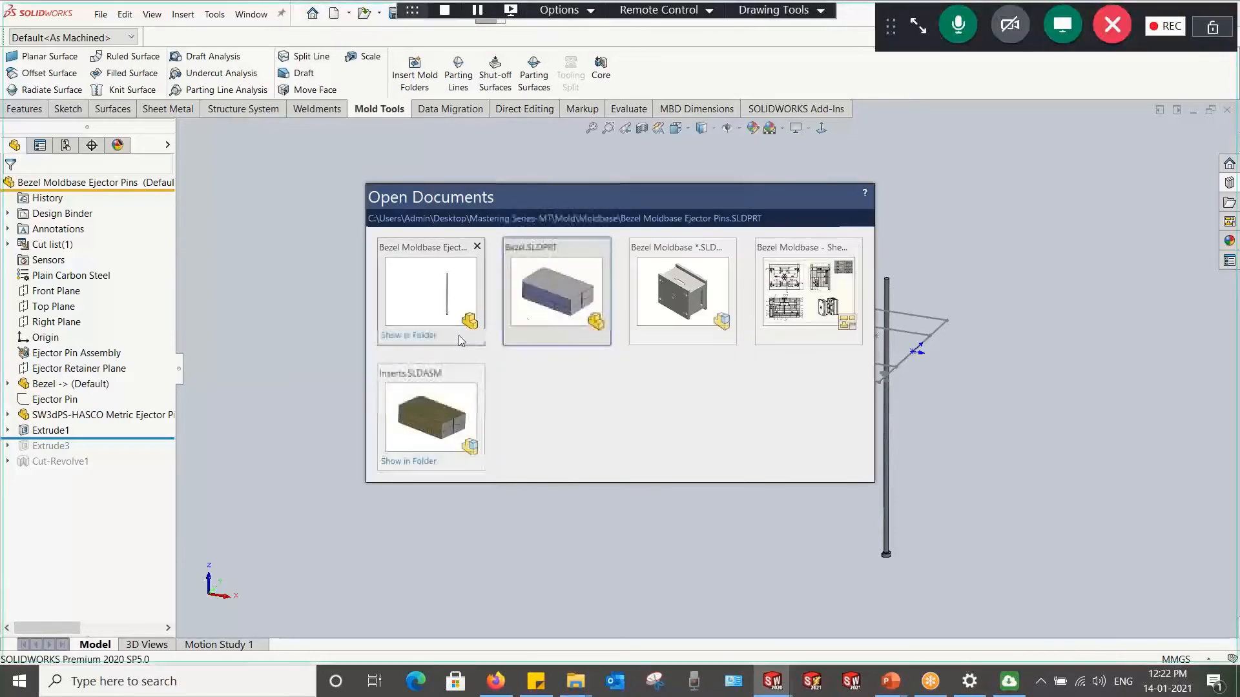
left_click(549, 310)
scroll(40, 510, "down", 10)
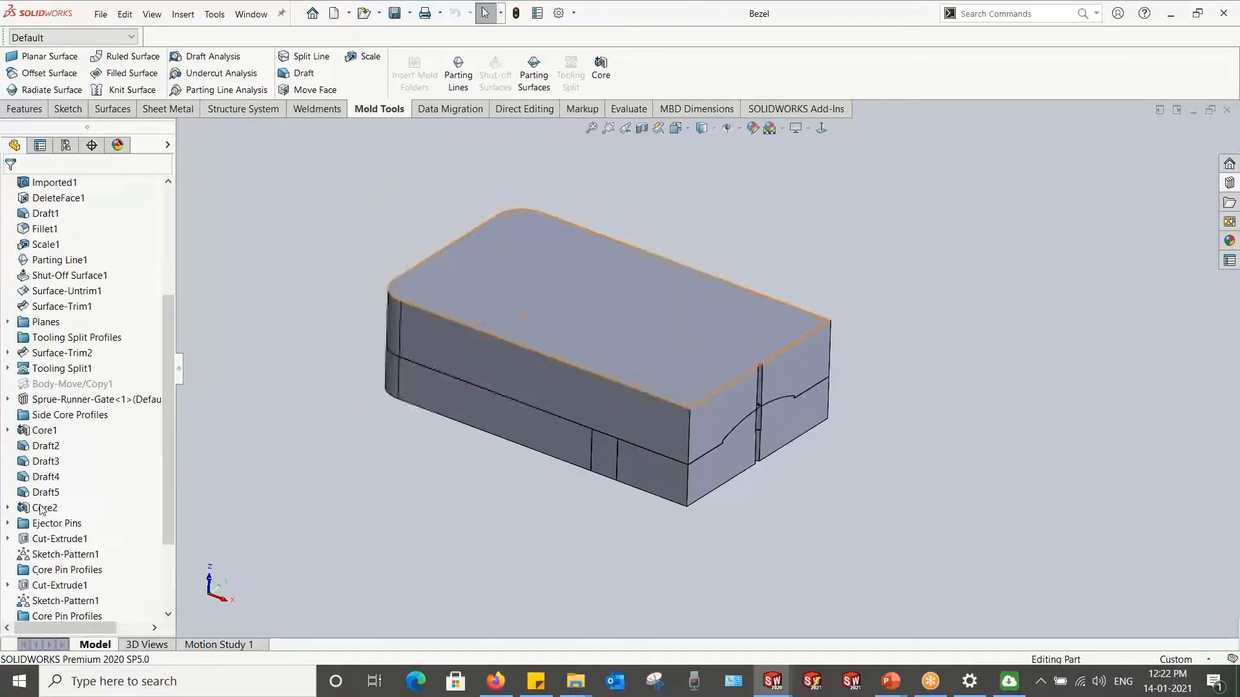
left_click(51, 445)
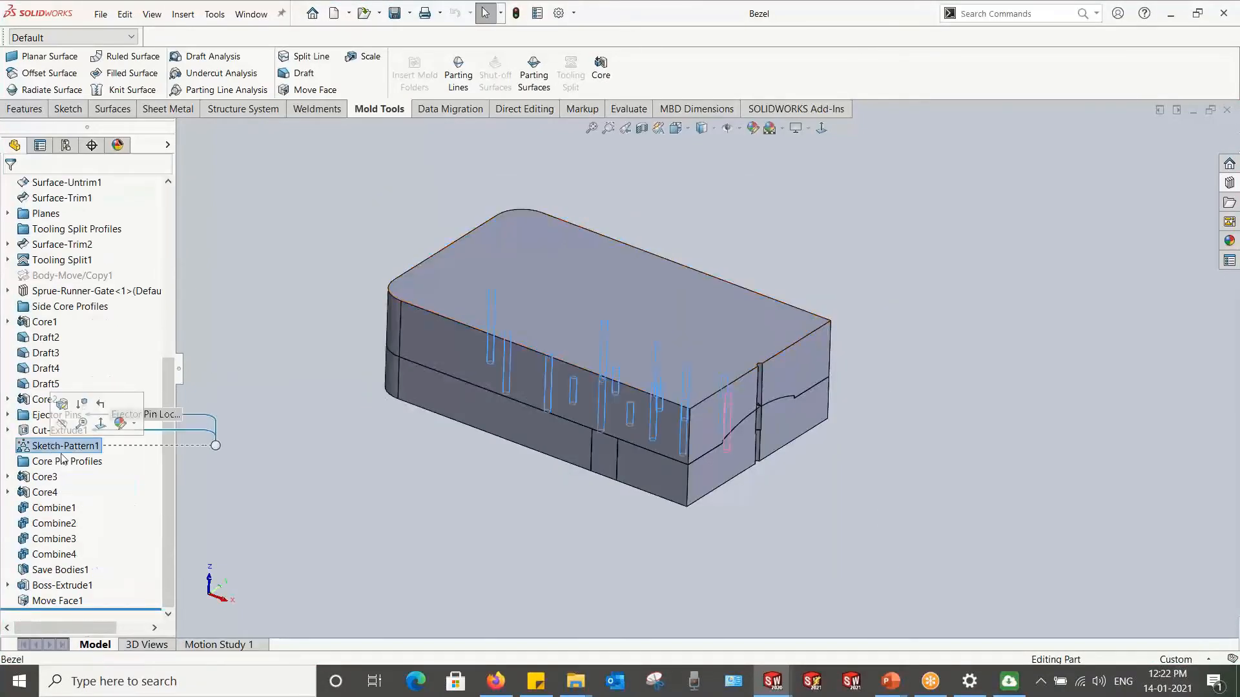
middle_click_drag(551, 459, 540, 177)
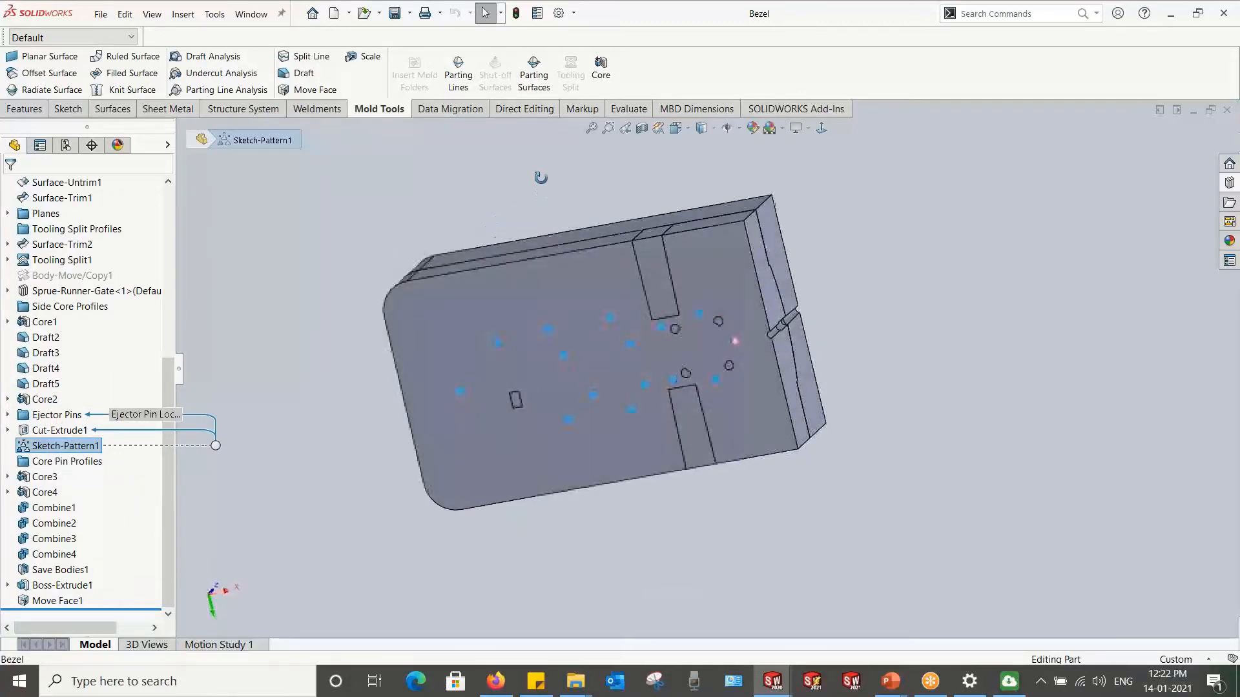
scroll(618, 351, "down", 3)
mouse_move(621, 351)
middle_mouse_down()
mouse_move(647, 281)
mouse_move(541, 518)
middle_mouse_up()
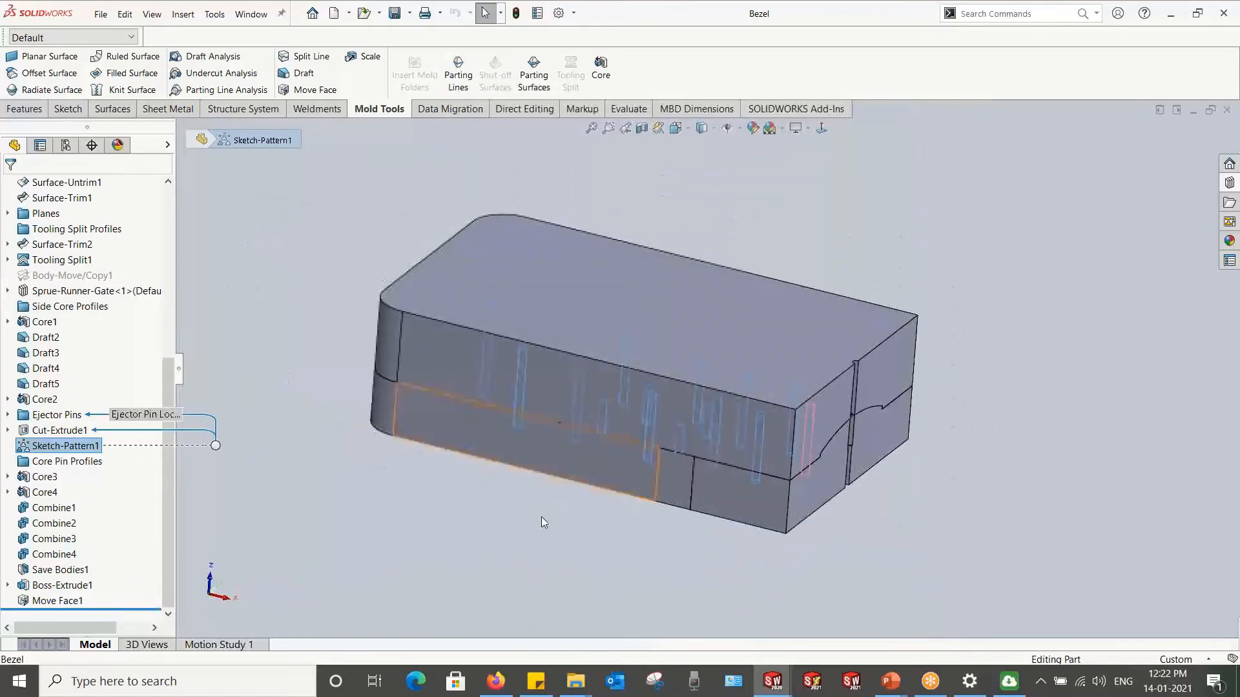
Step: Clear the pattern selection and switch back to the Bezel Moldbase Ejector Pins part
left_click(541, 518)
key("ctrl+Tab")
left_click(562, 316)
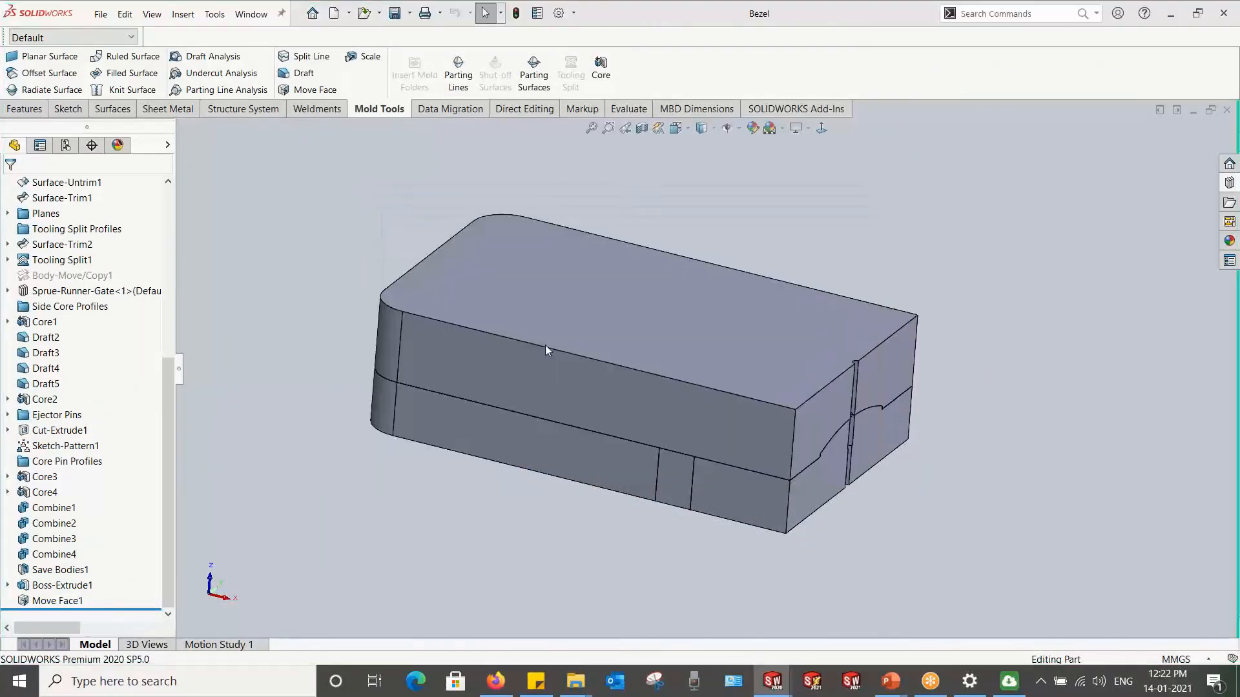
Step: Edit the inserted Bezel part feature so that it also transfers the surface bodies
scroll(865, 372, "down", 2)
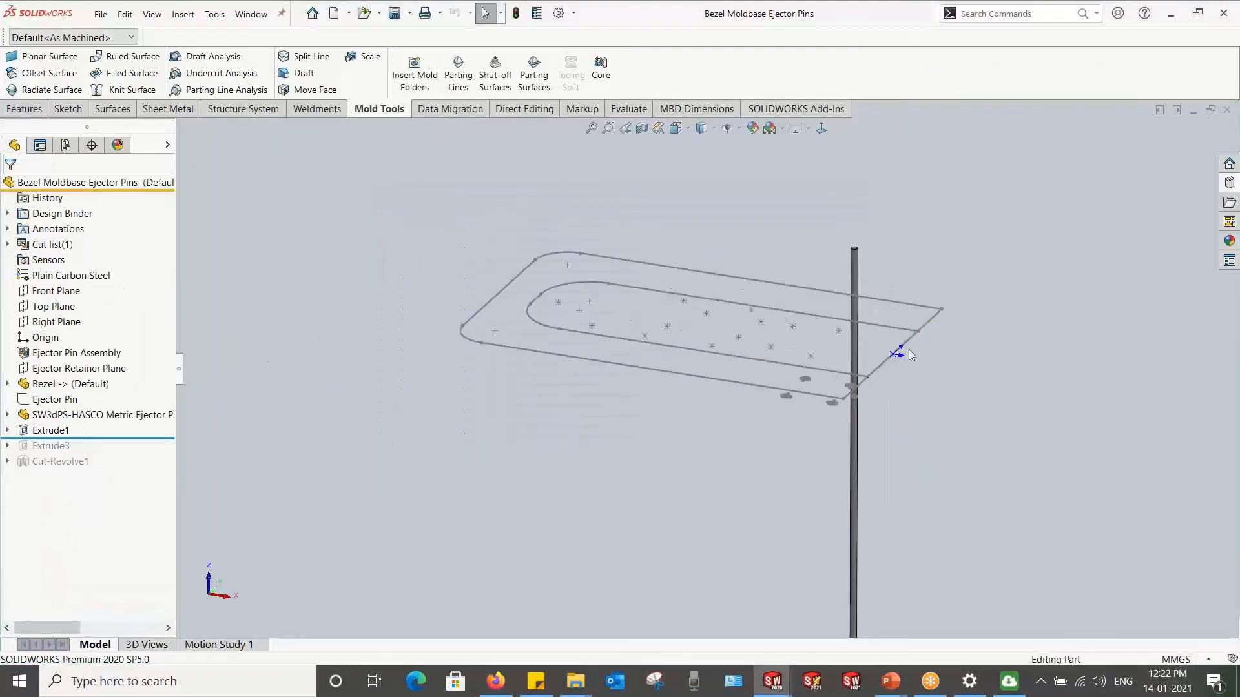
scroll(908, 354, "down", 1)
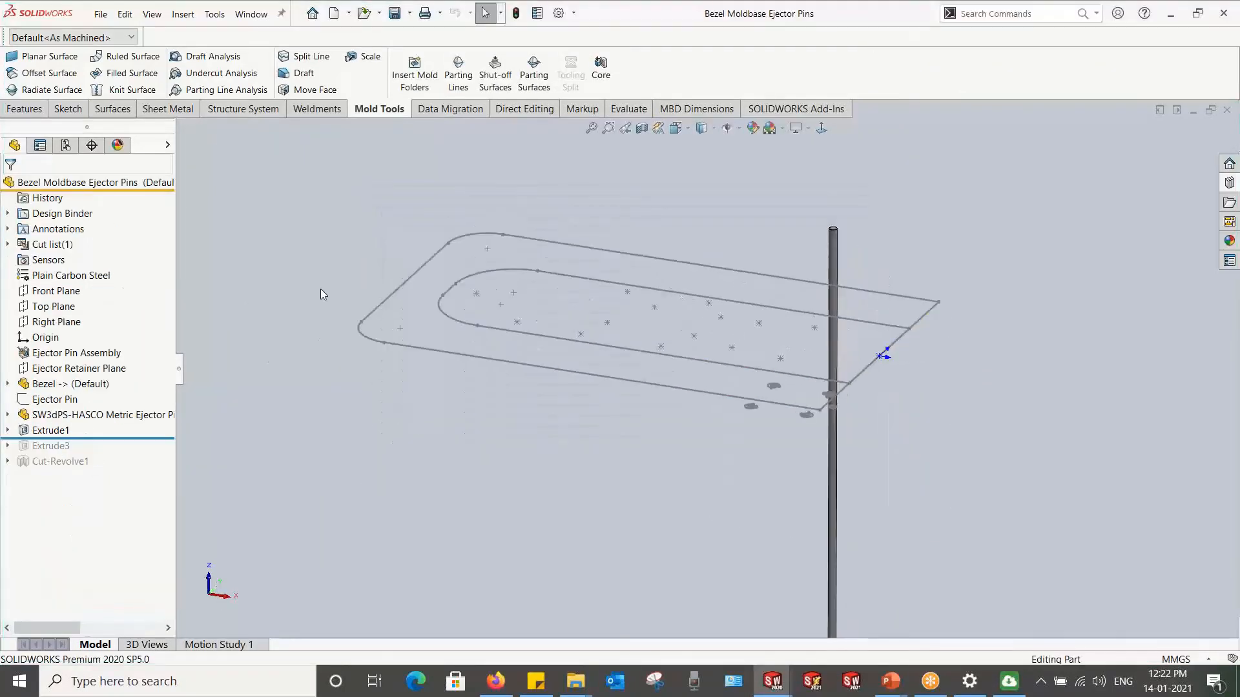
right_click(62, 388)
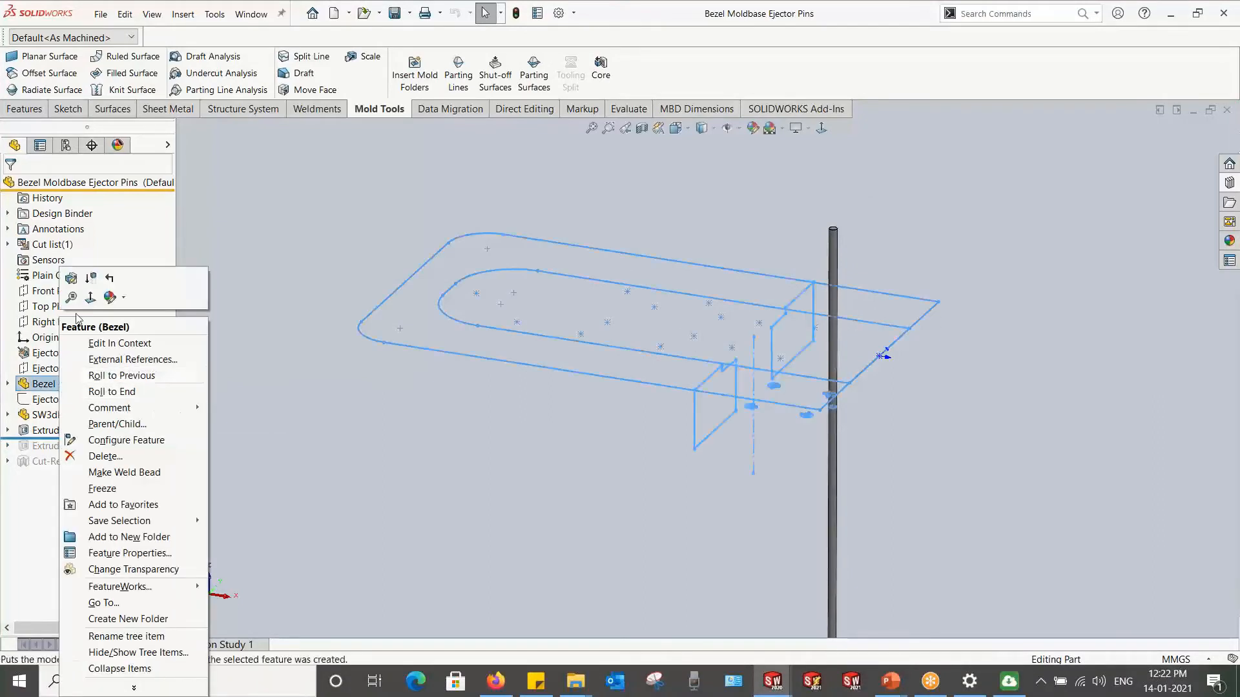
left_click(75, 280)
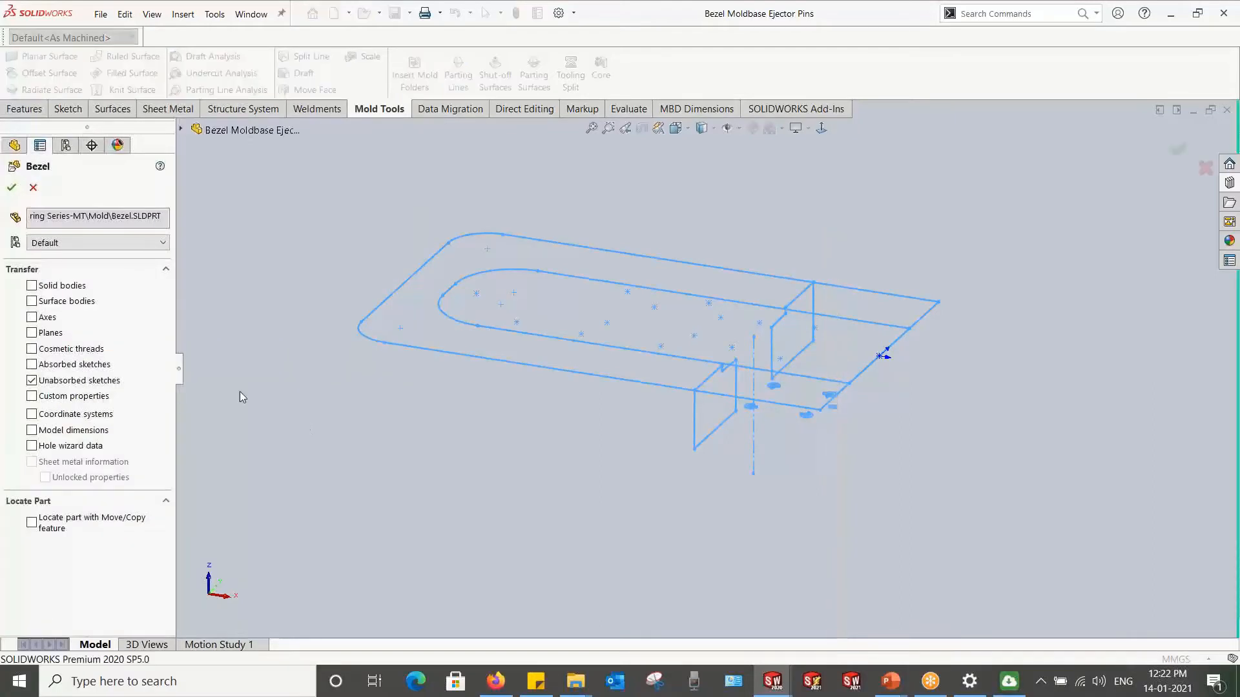
left_click(31, 301)
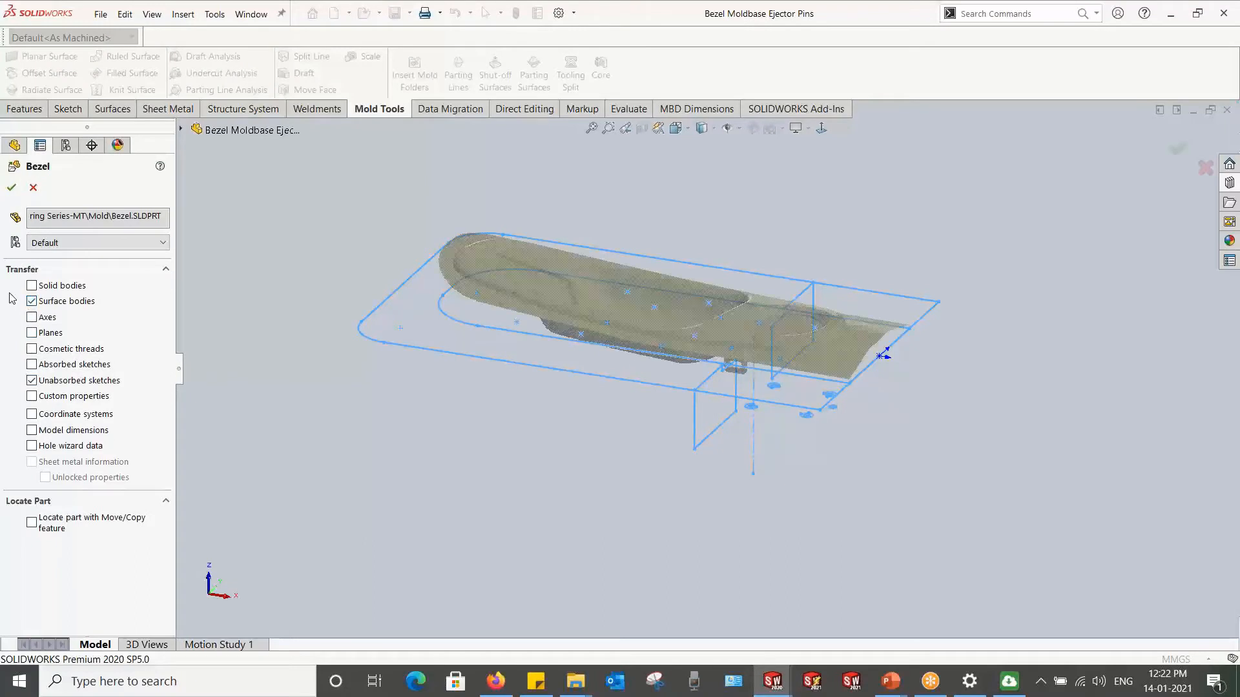
left_click(11, 189)
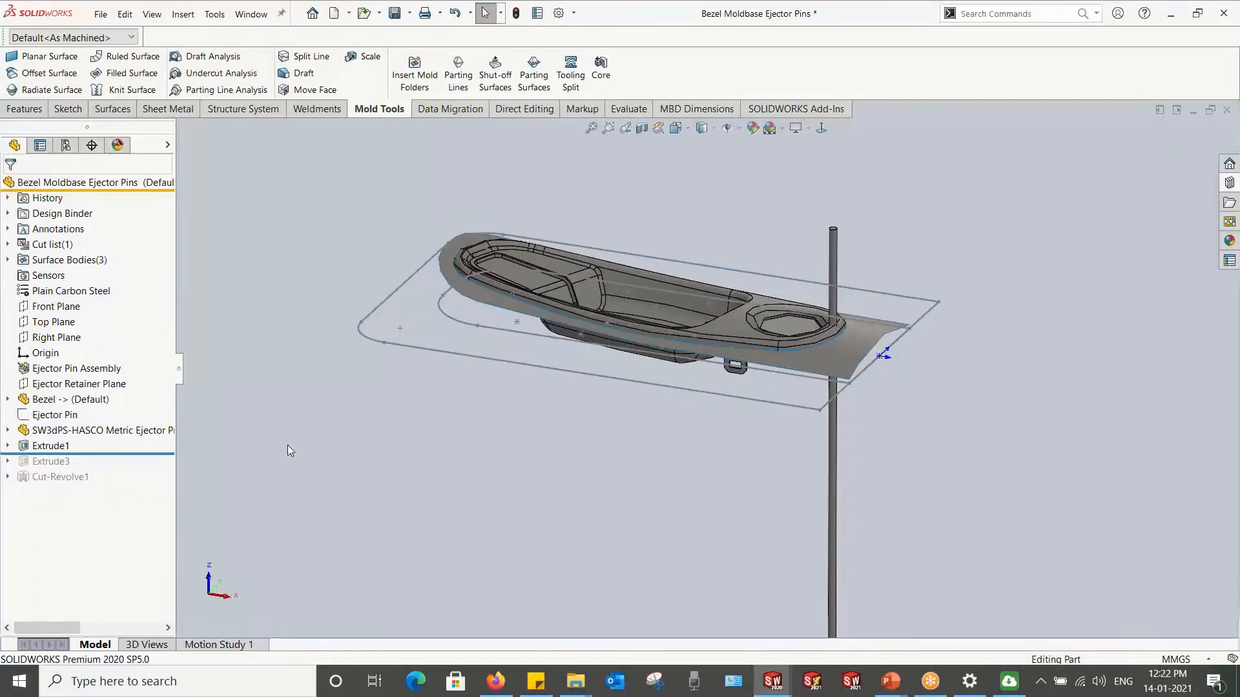
middle_click_drag(787, 339, 799, 343)
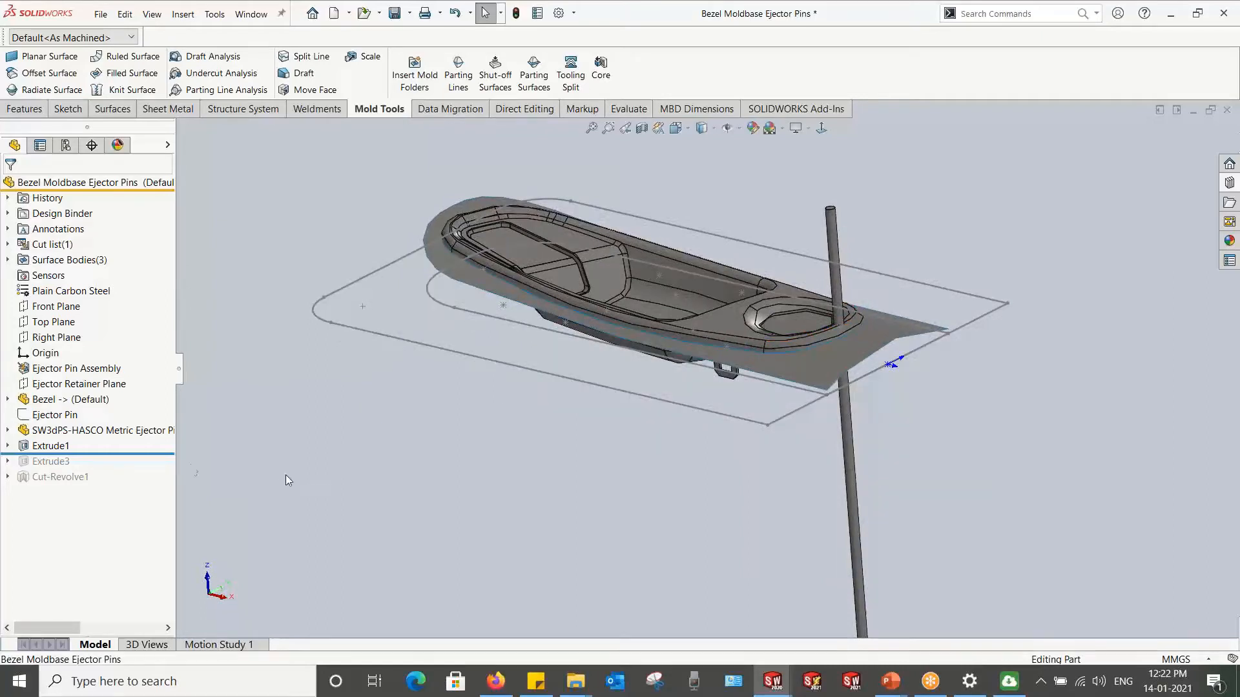
Step: Pattern the ejector pin body with a Sketch Driven Pattern based on the Ejector Pin Locations-Bezel sketch
left_click(8, 400)
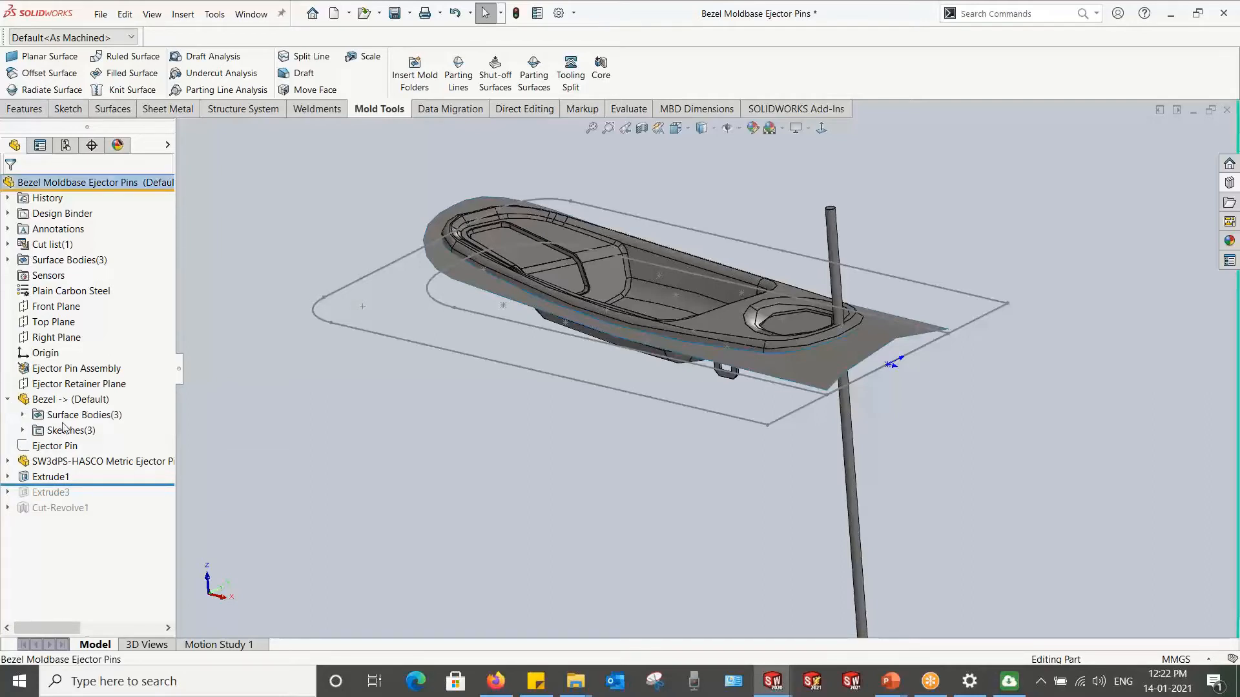
left_click(23, 431)
left_click(73, 481)
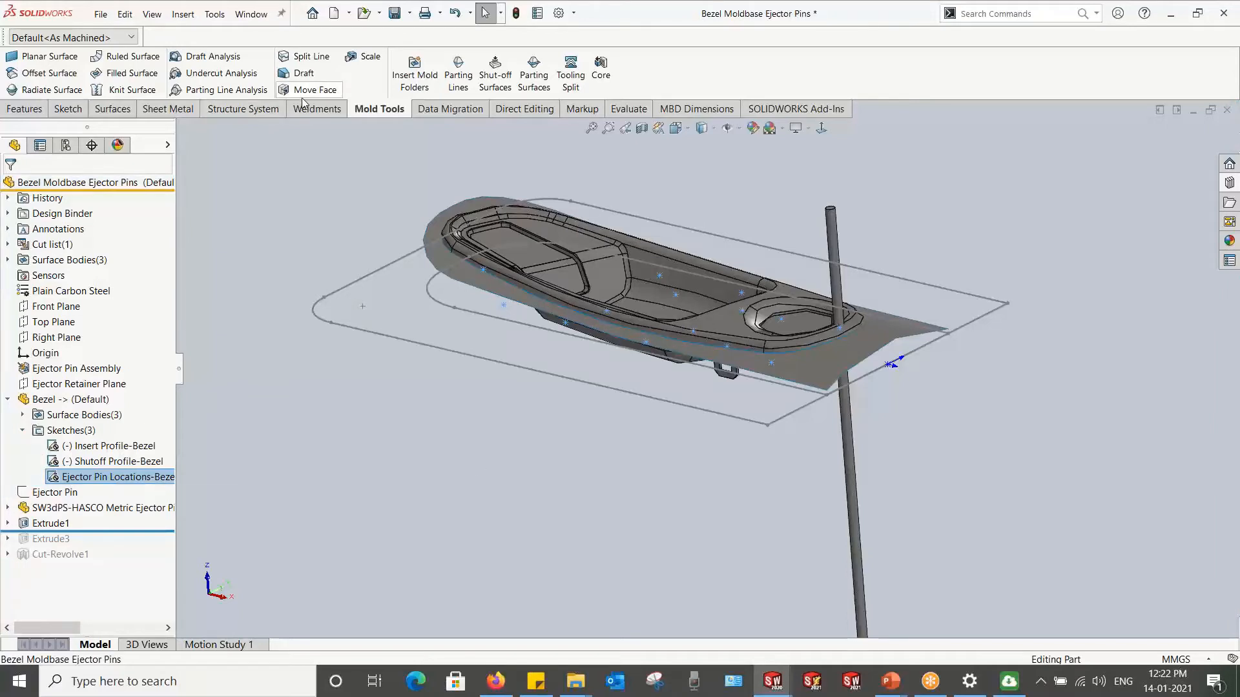
left_click(31, 110)
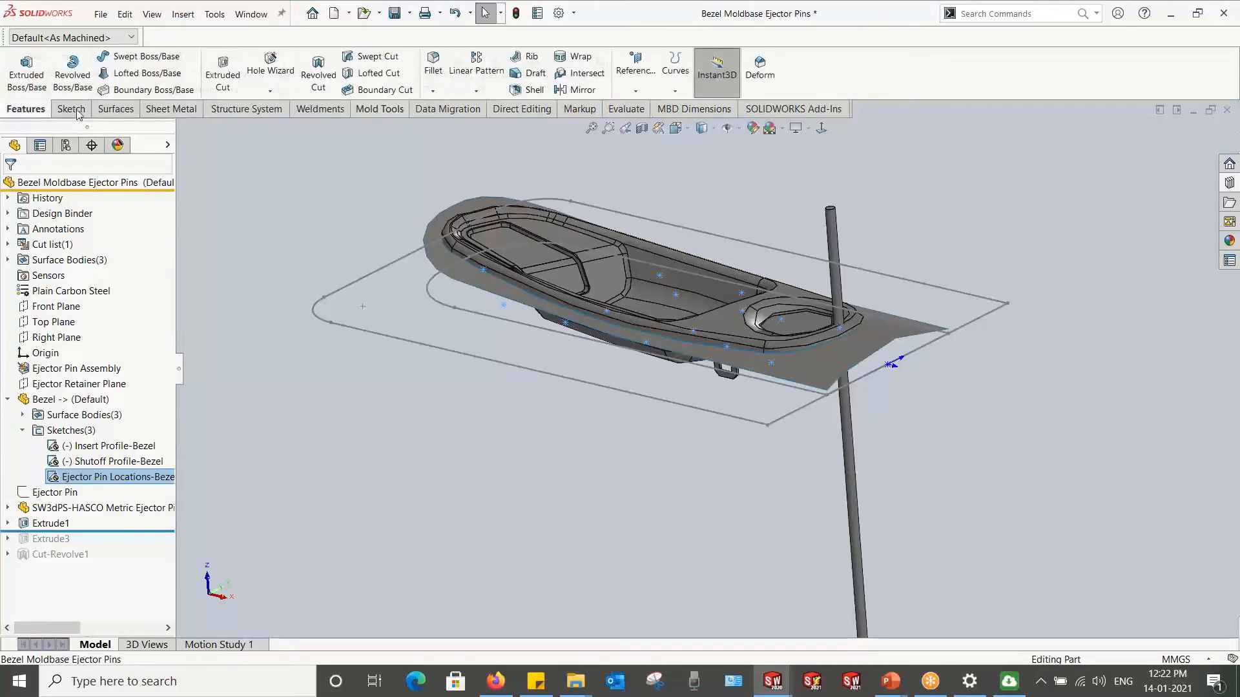
left_click(476, 91)
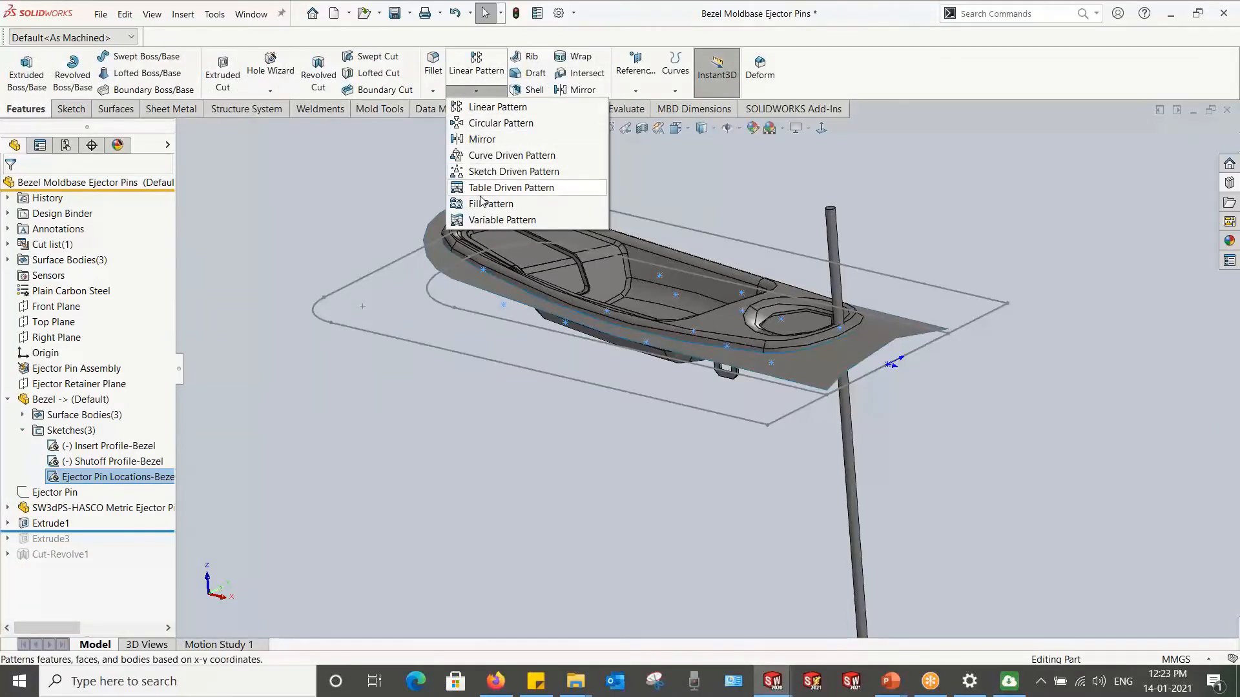
left_click(487, 172)
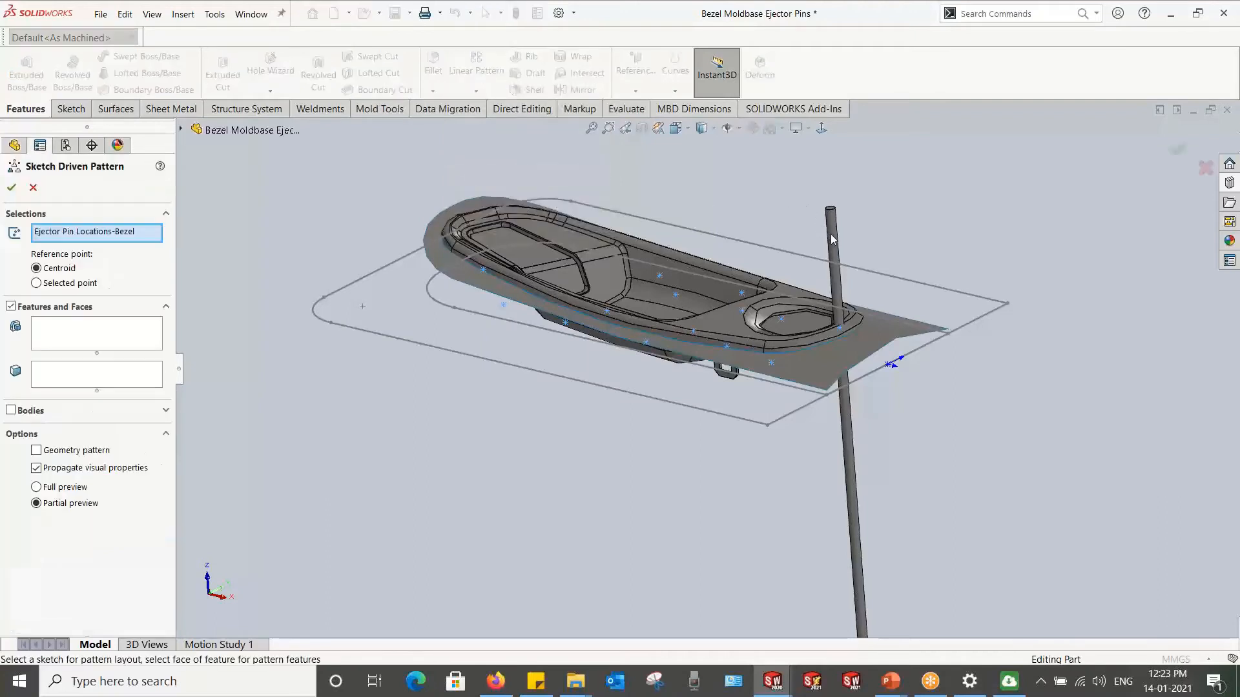
left_click(11, 411)
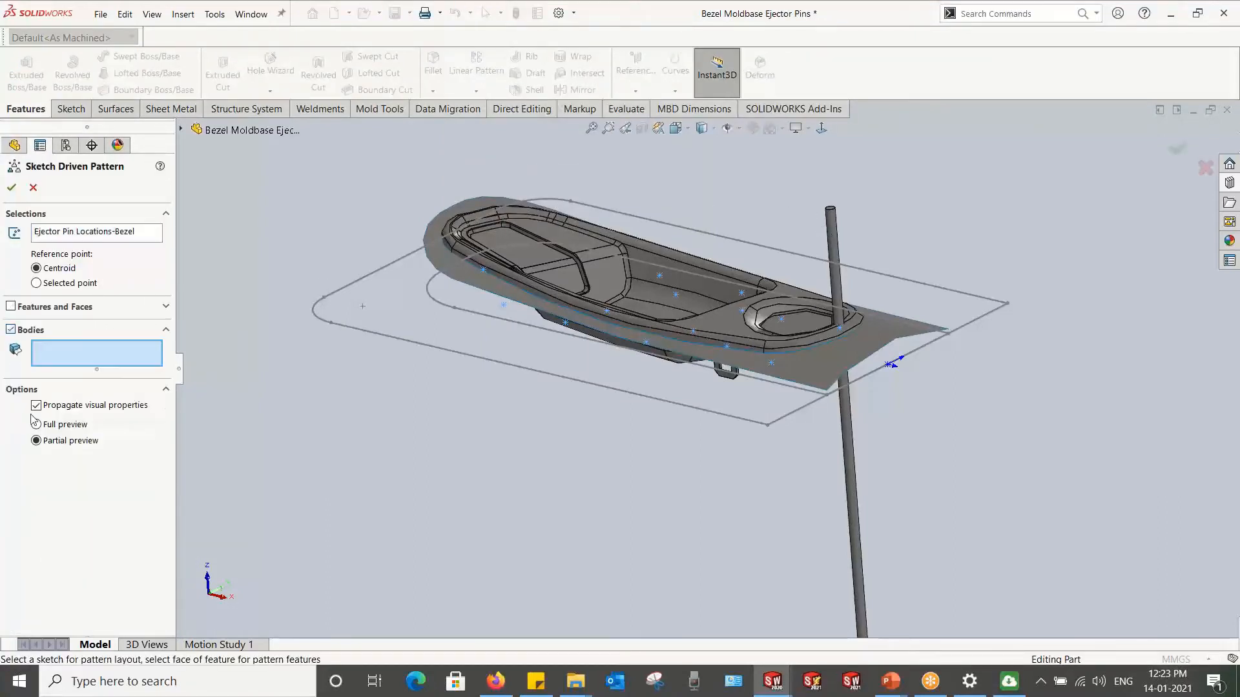
left_click(836, 245)
left_click(10, 191)
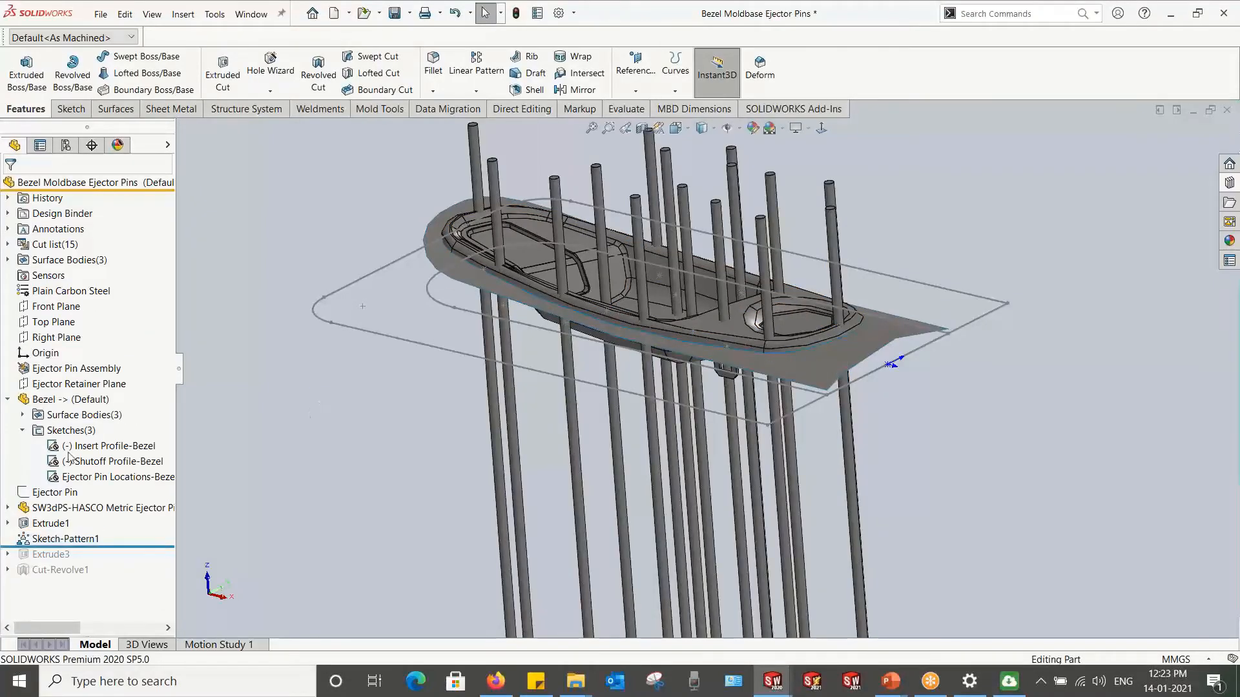
Step: Hide the first shut-off surface body and the Surface-Trim2 body transferred from the Bezel
left_click(24, 415)
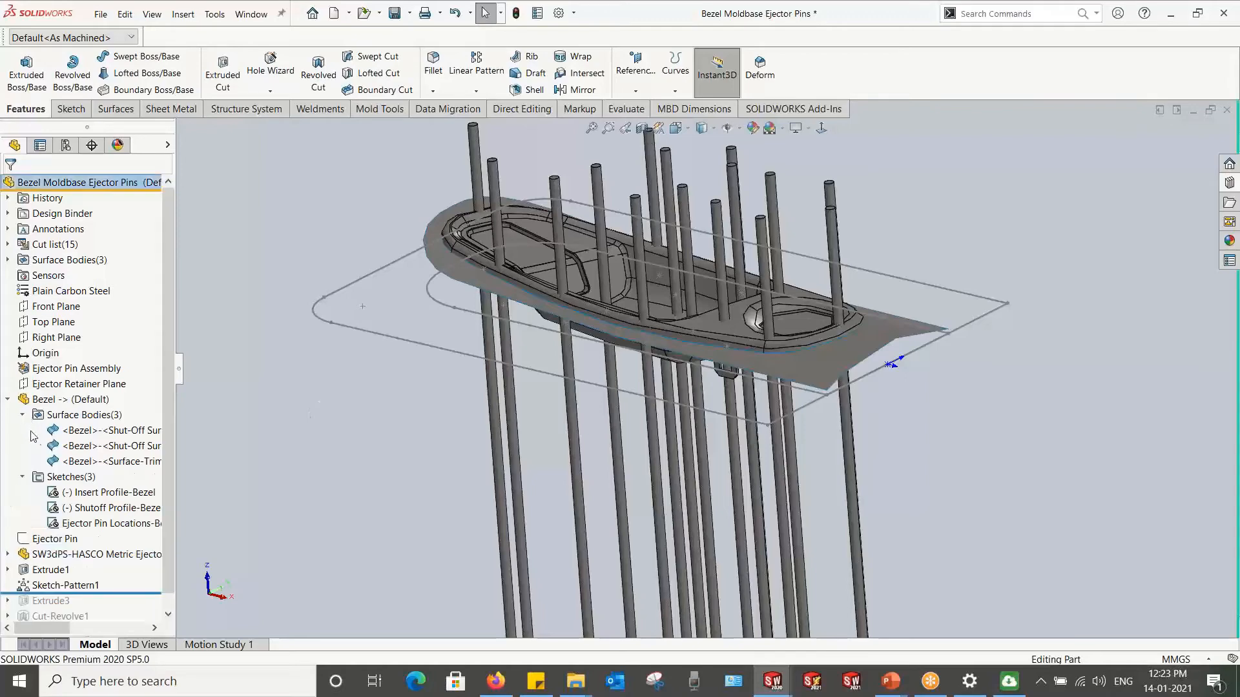
left_click(76, 447)
left_click(64, 430, "ctrl")
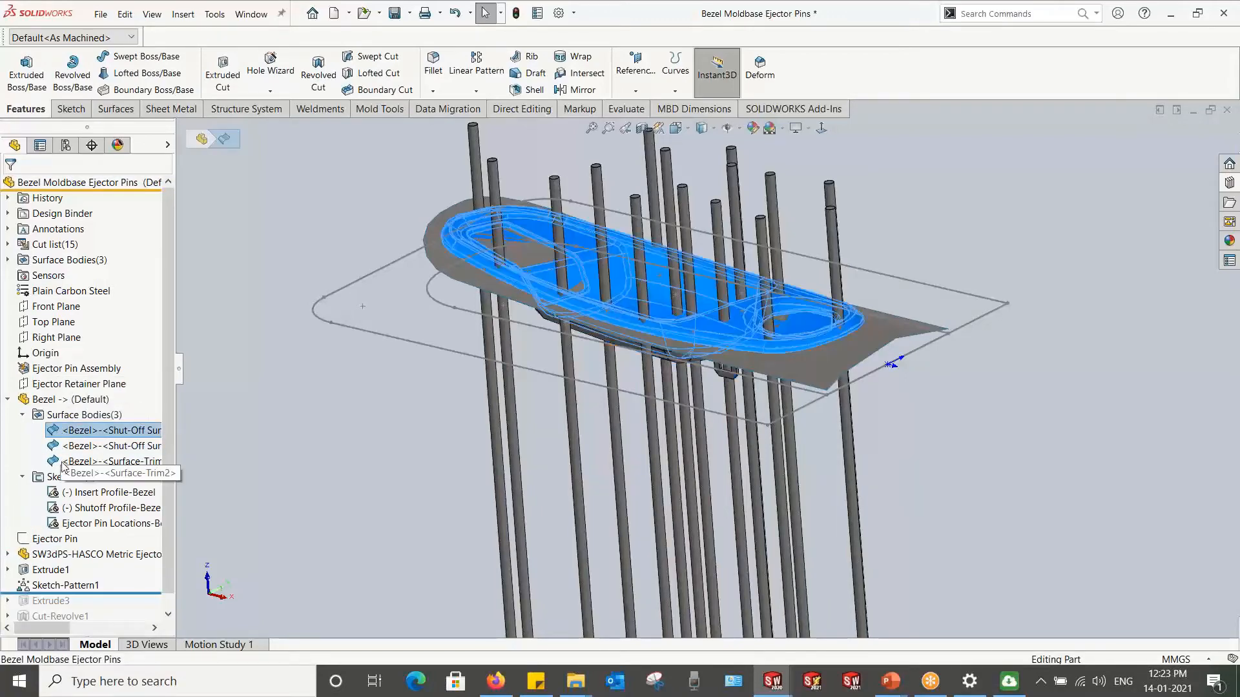
left_click(65, 461, "ctrl")
left_click(73, 443)
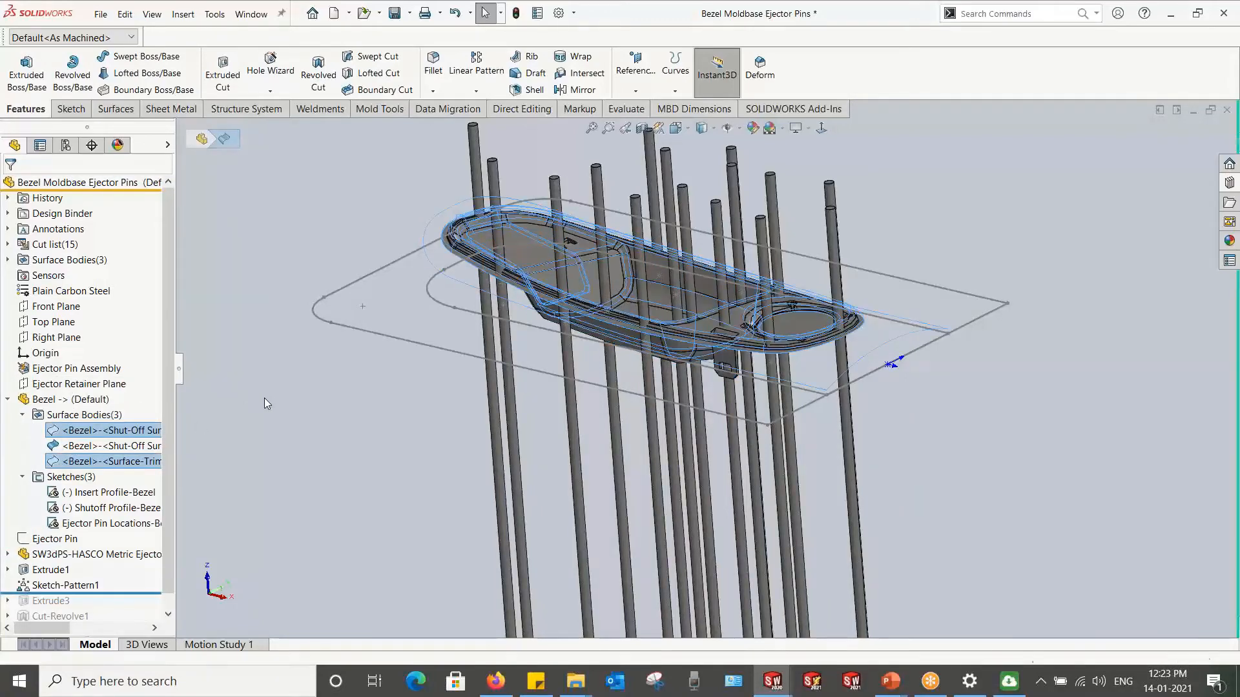
Step: Set up a Cut With Surface that uses the remaining Bezel shut-off surface, Shut-Off Surface1[1], as the cutting surface
left_click(8, 260)
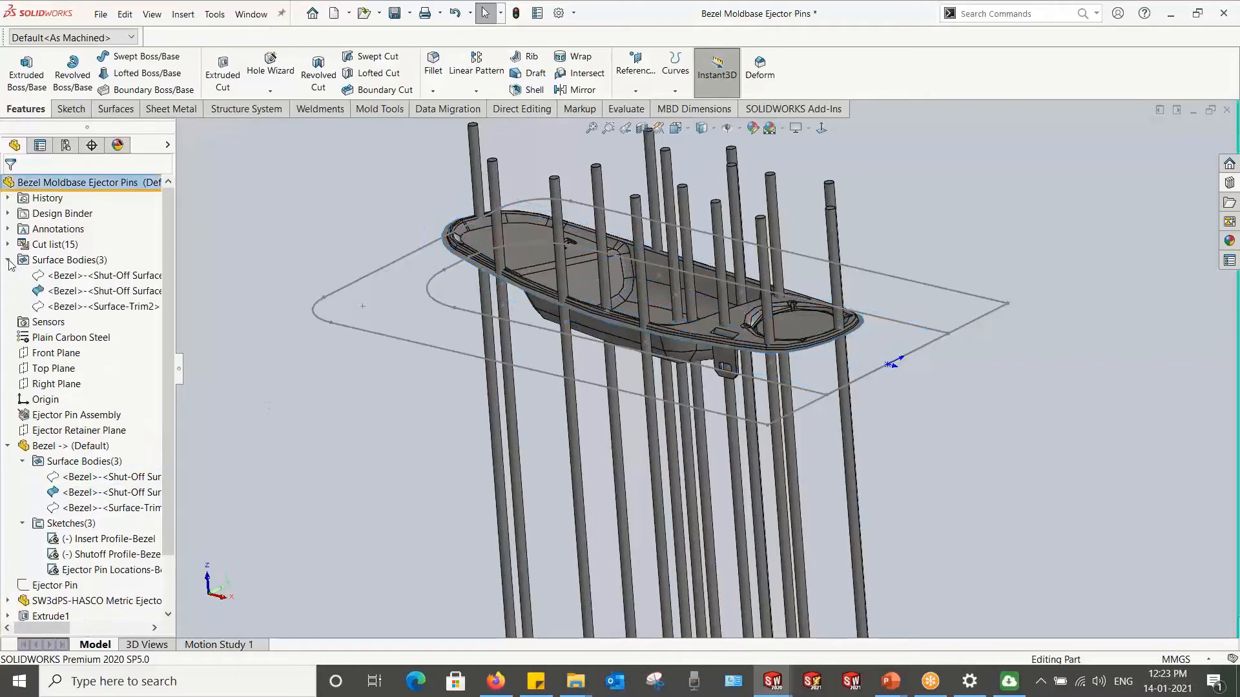
left_click(51, 291)
mouse_move(429, 390)
middle_mouse_down()
mouse_move(366, 421)
mouse_move(415, 392)
middle_mouse_up()
scroll(762, 425, "up", 4)
scroll(762, 426, "down", 4)
middle_click_drag(762, 425, 818, 405)
scroll(819, 404, "up", 4)
scroll(819, 405, "down", 2)
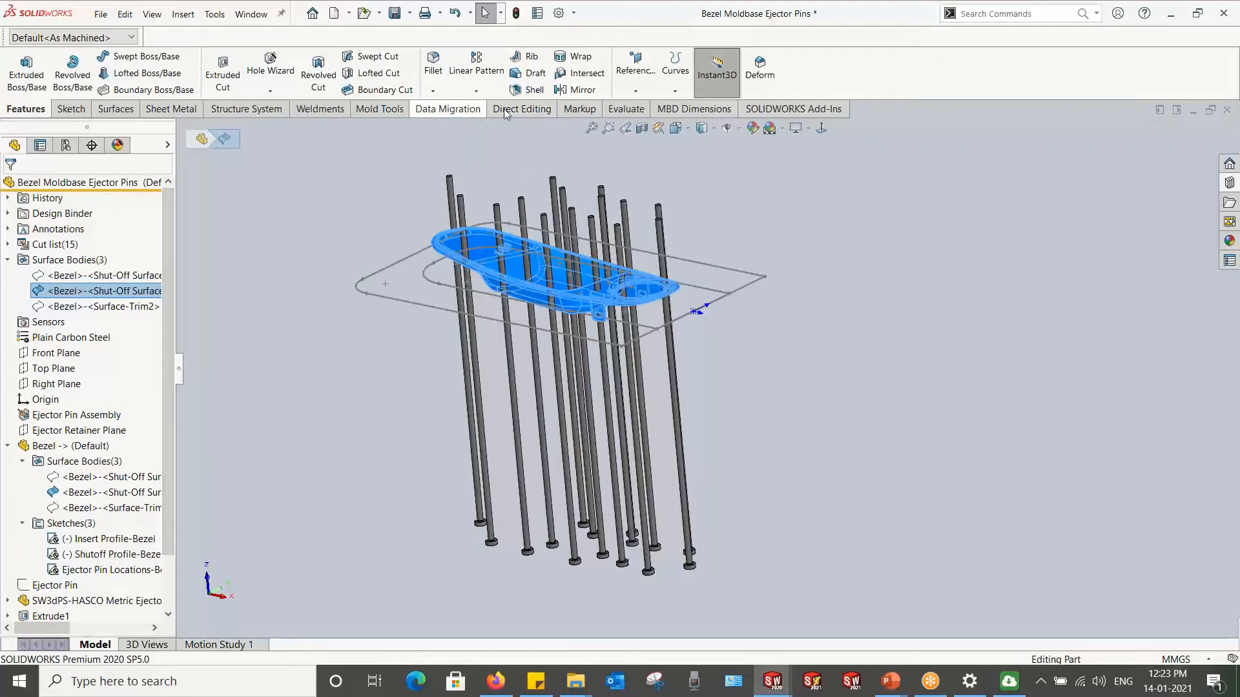
left_click(175, 111)
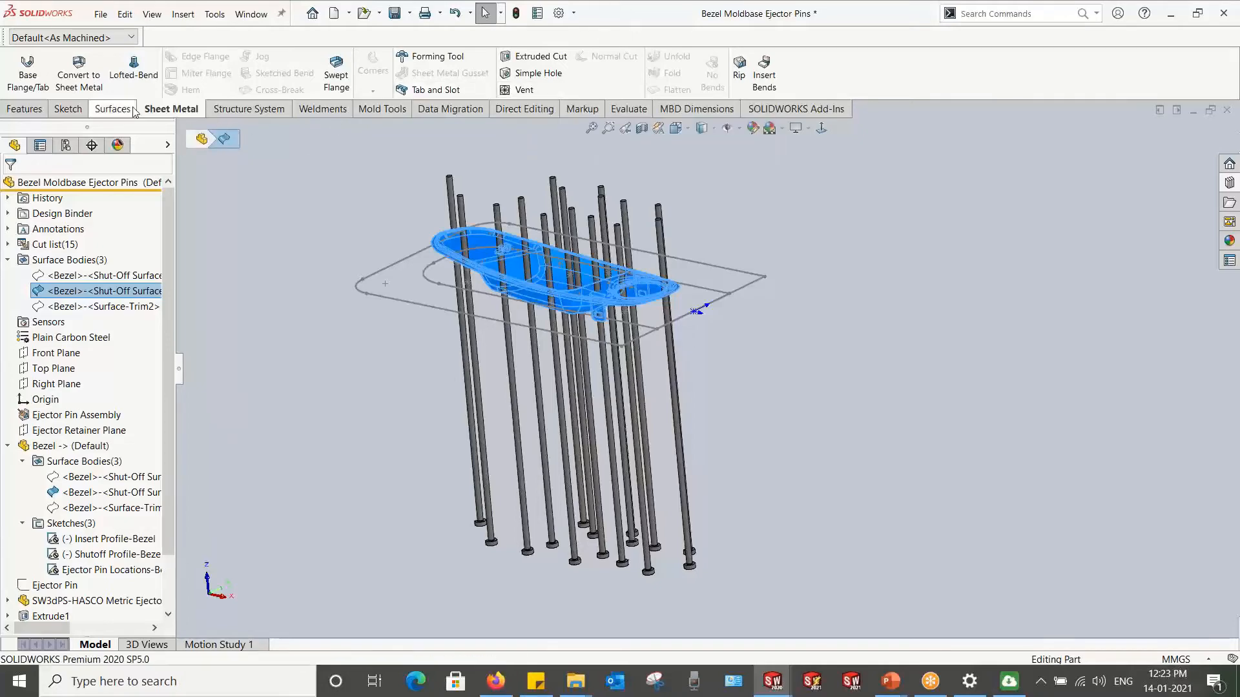
left_click(113, 108)
left_click(668, 90)
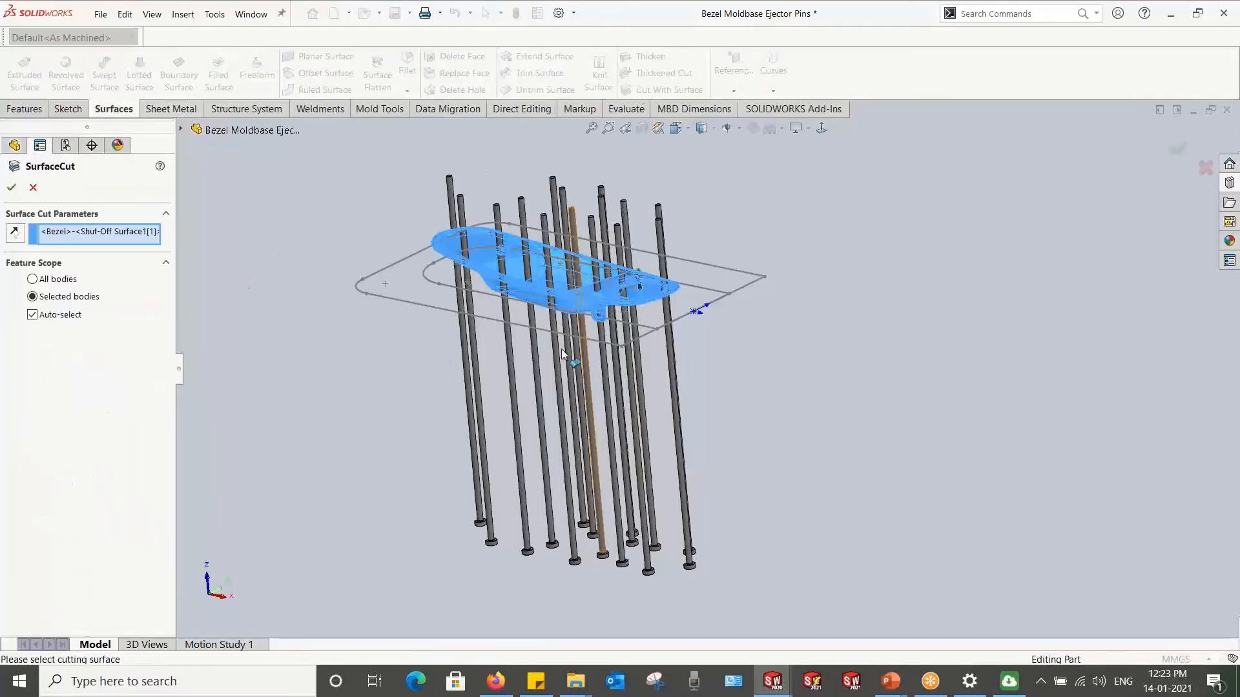
middle_click_drag(581, 290, 602, 271)
scroll(598, 296, "up", 5)
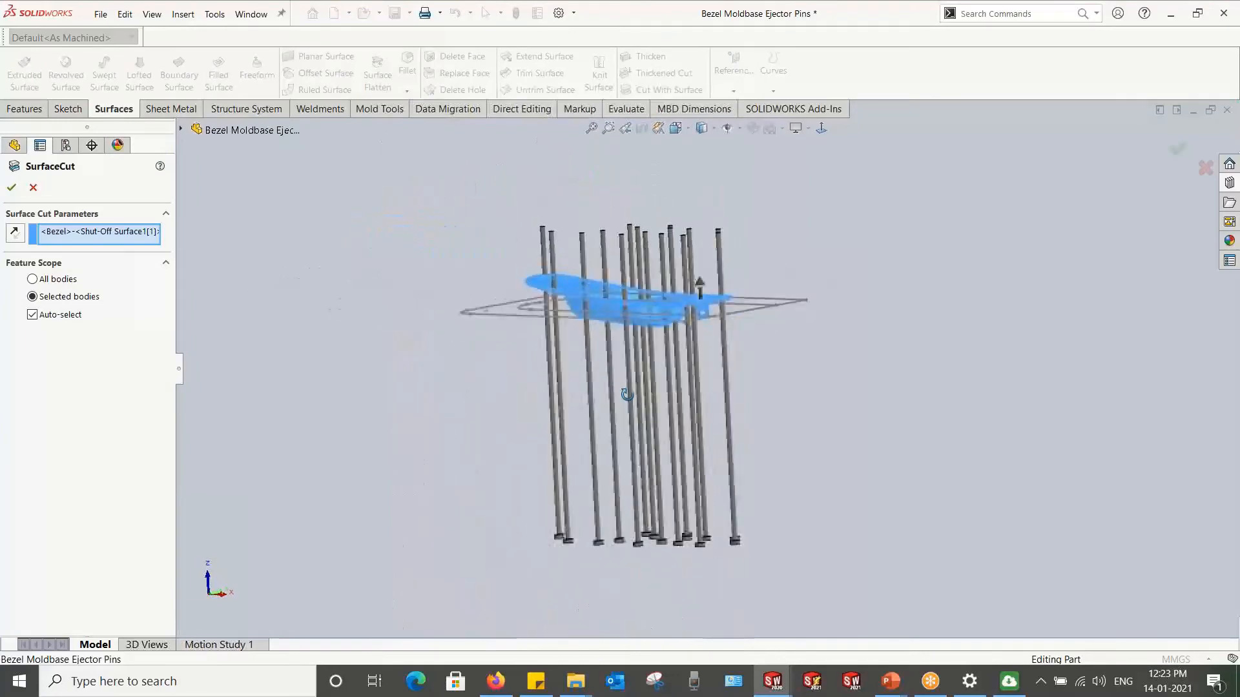
Step: Turn off Auto-select, limit the surface cut to all patterned pins plus the original ejector pin, and apply it
left_click(33, 315)
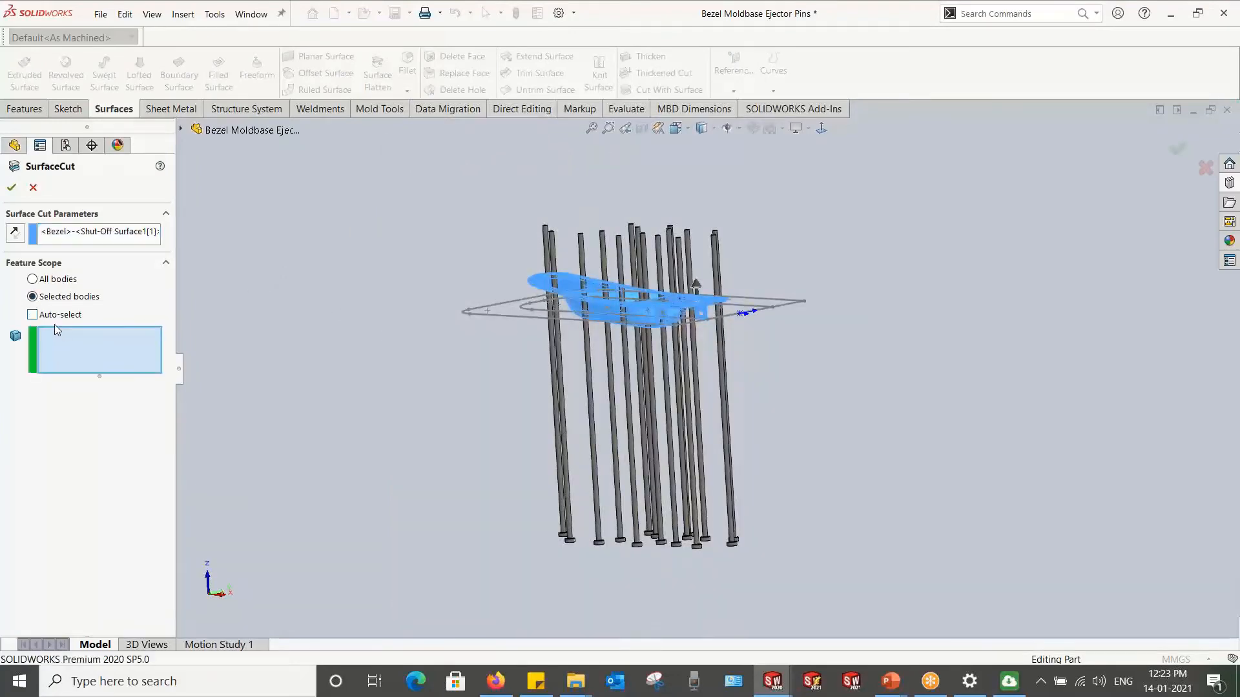
left_click(182, 129)
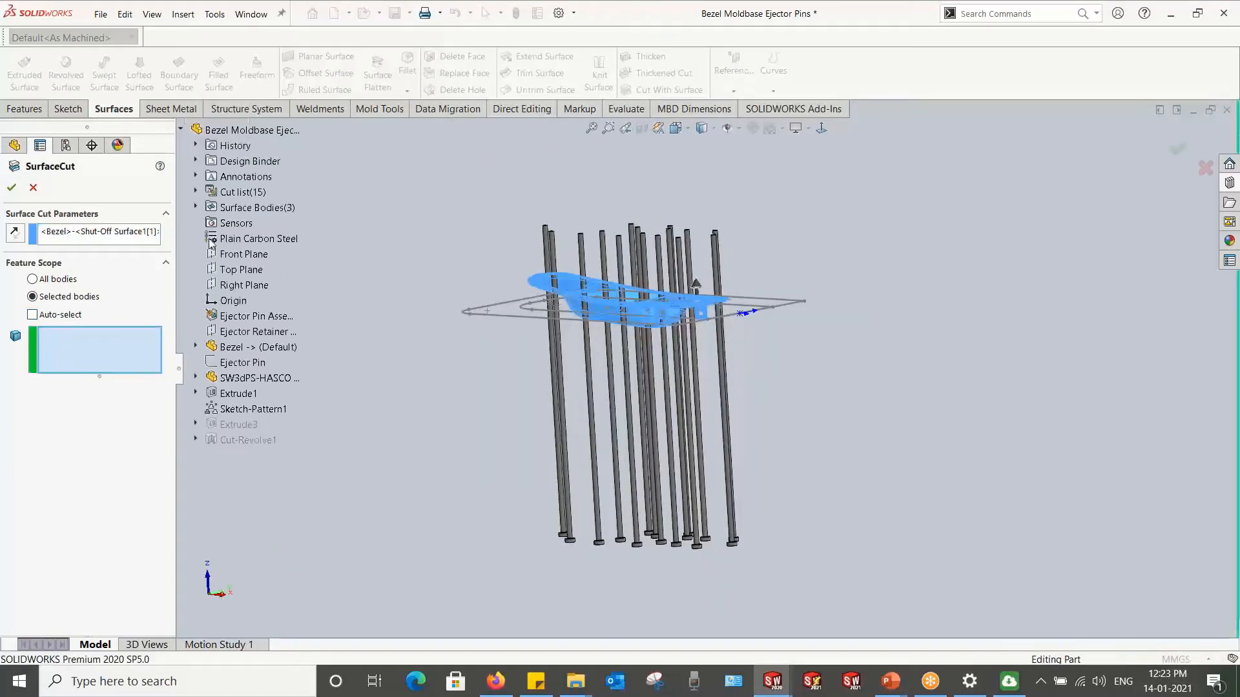
left_click(196, 207)
left_click(196, 207)
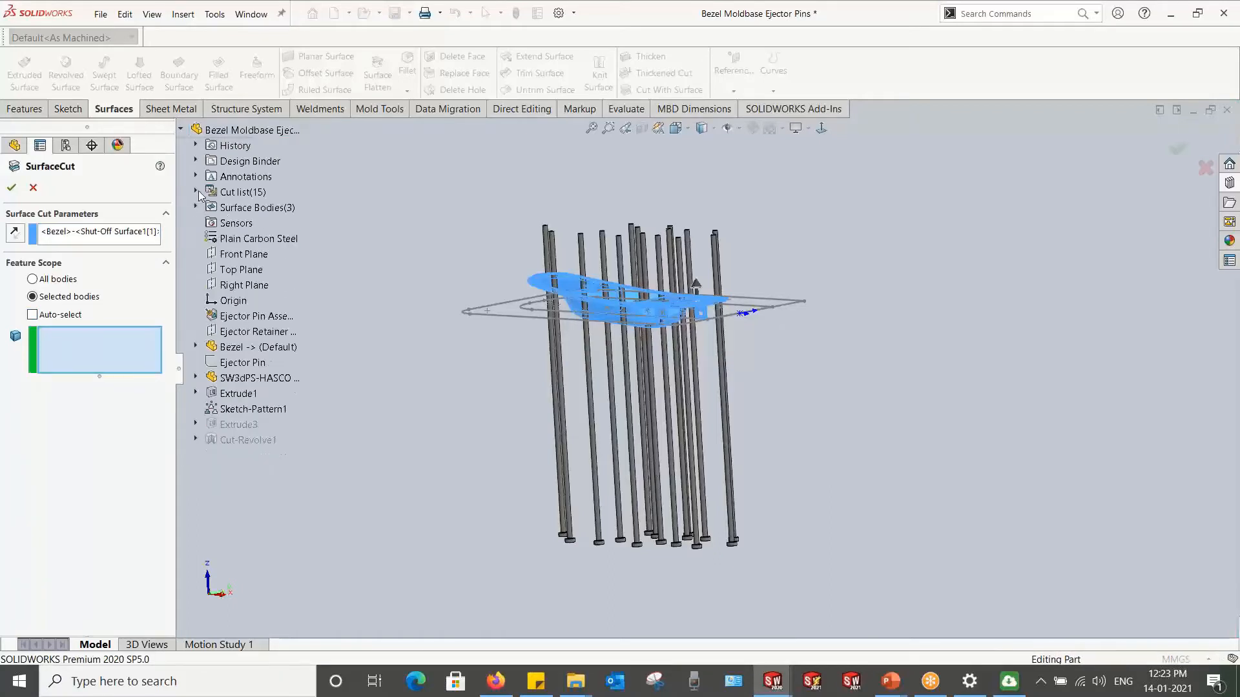
left_click(196, 192)
left_click(241, 226)
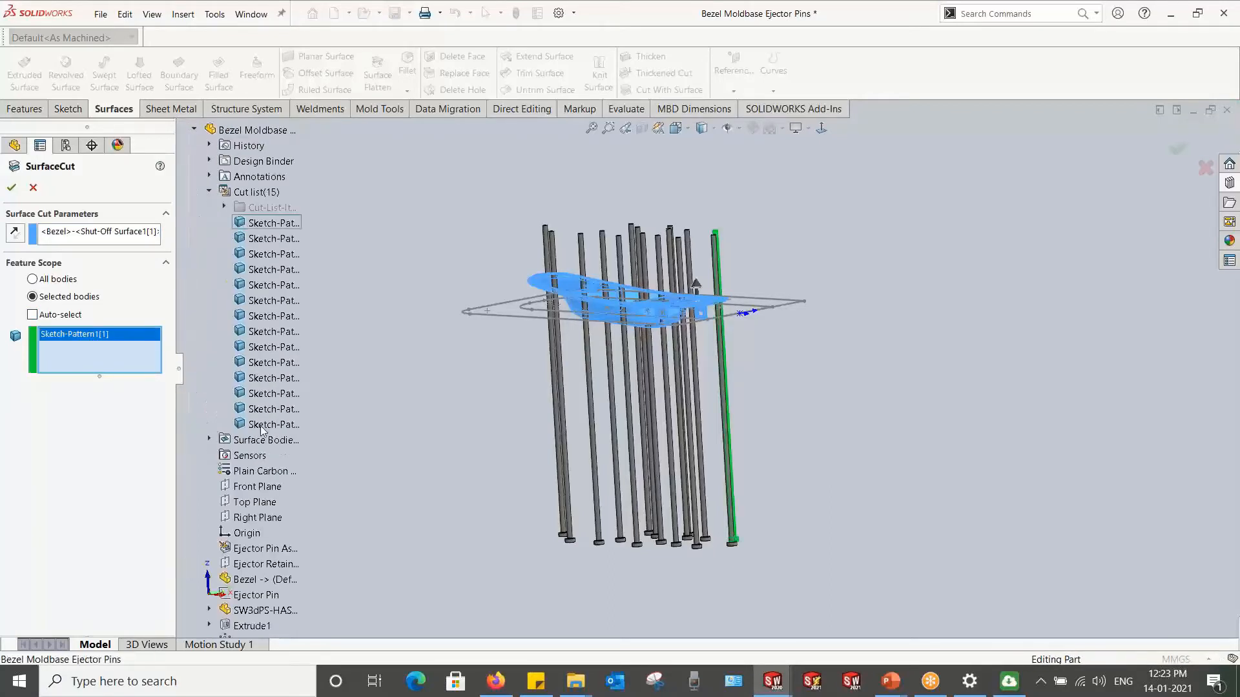
left_click(261, 426, "shift")
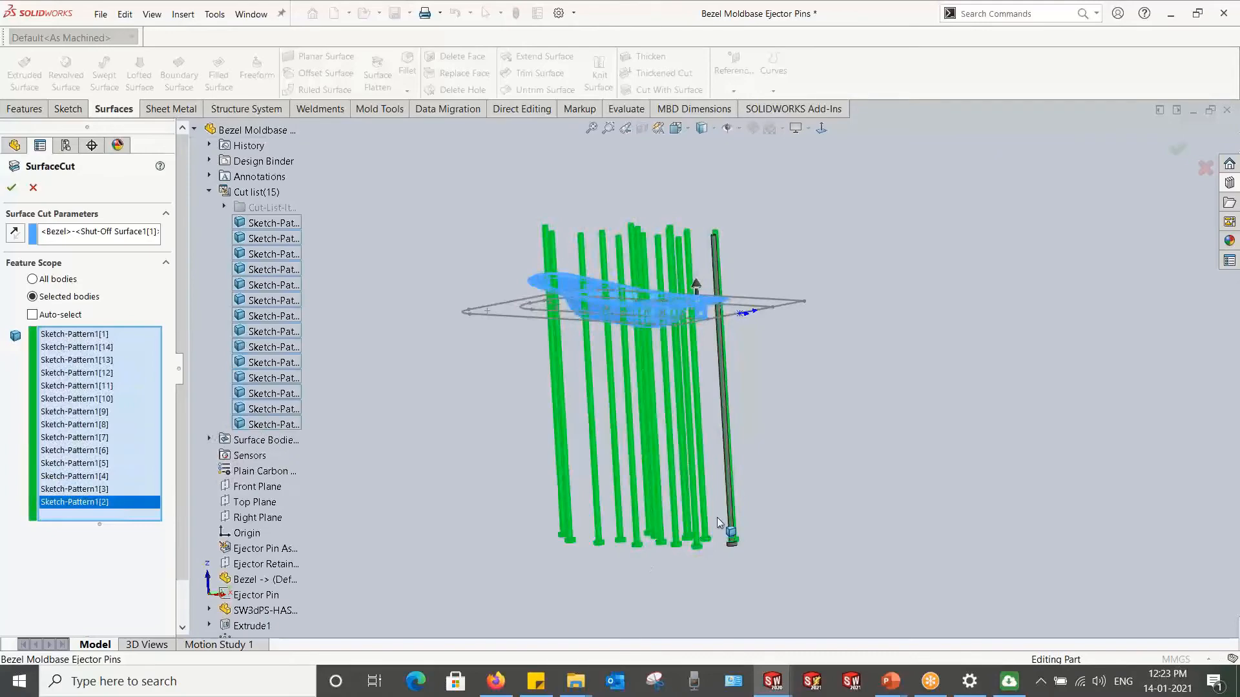
scroll(727, 507, "down", 6)
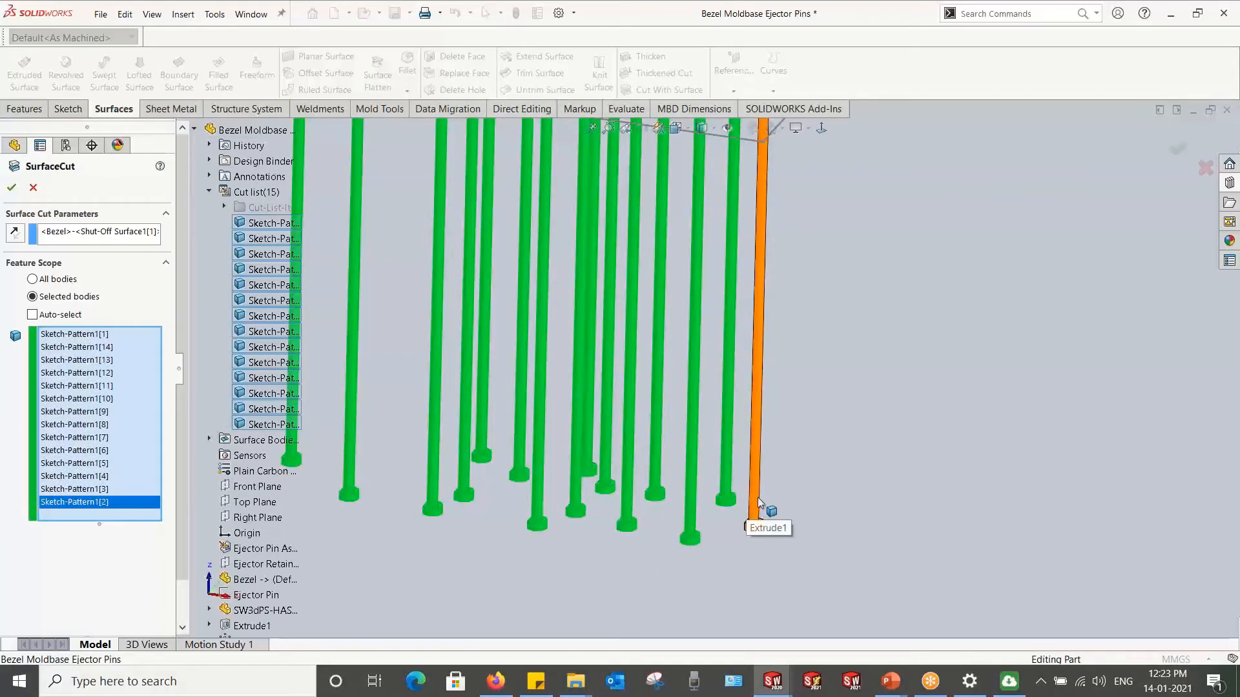
left_click(759, 503)
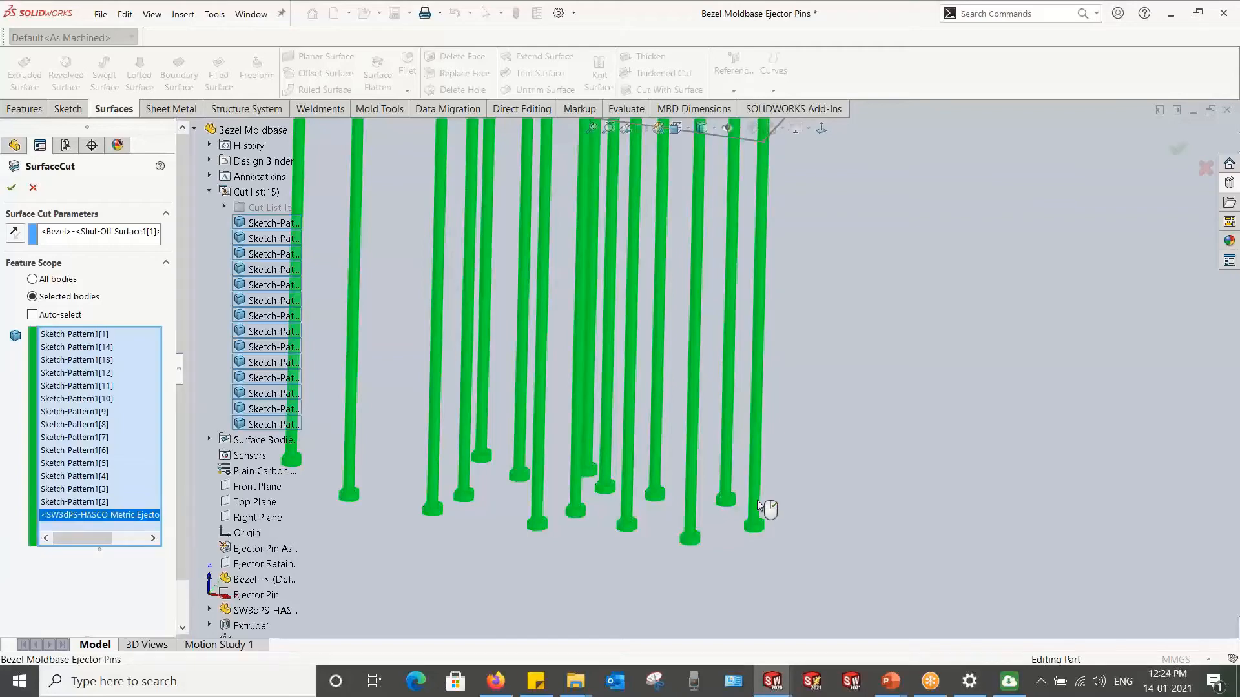
scroll(762, 507, "up", 5)
middle_click_drag(766, 506, 765, 301)
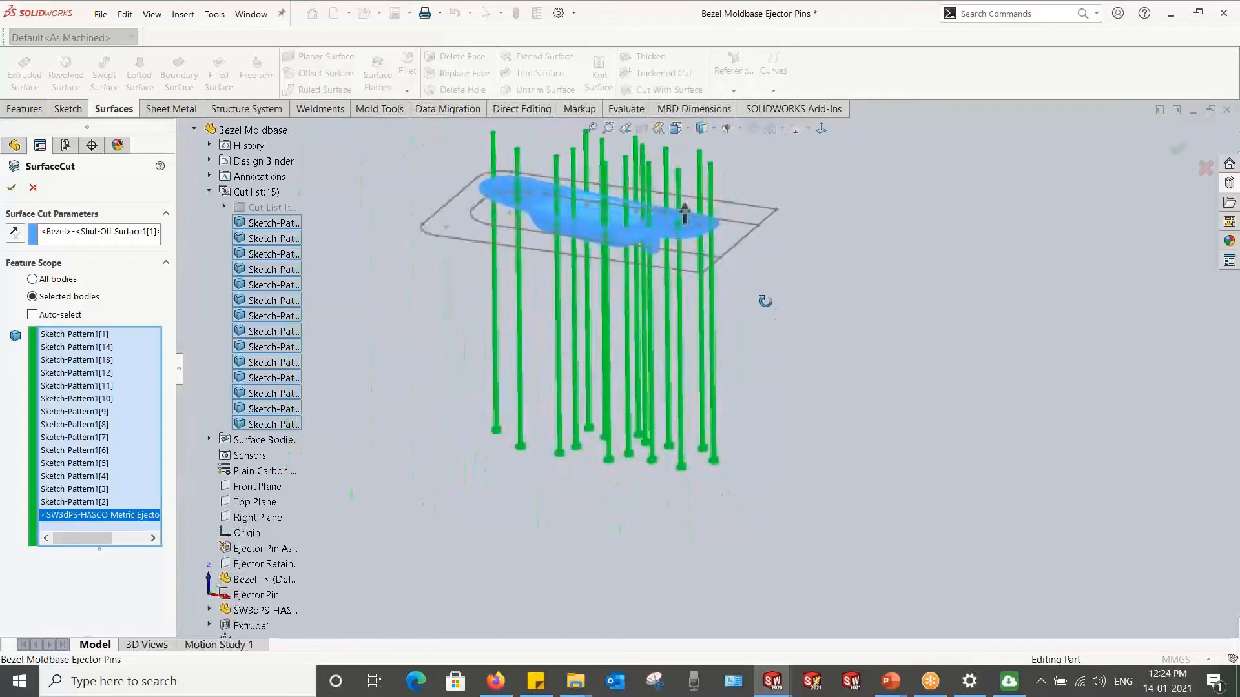
left_click(11, 188)
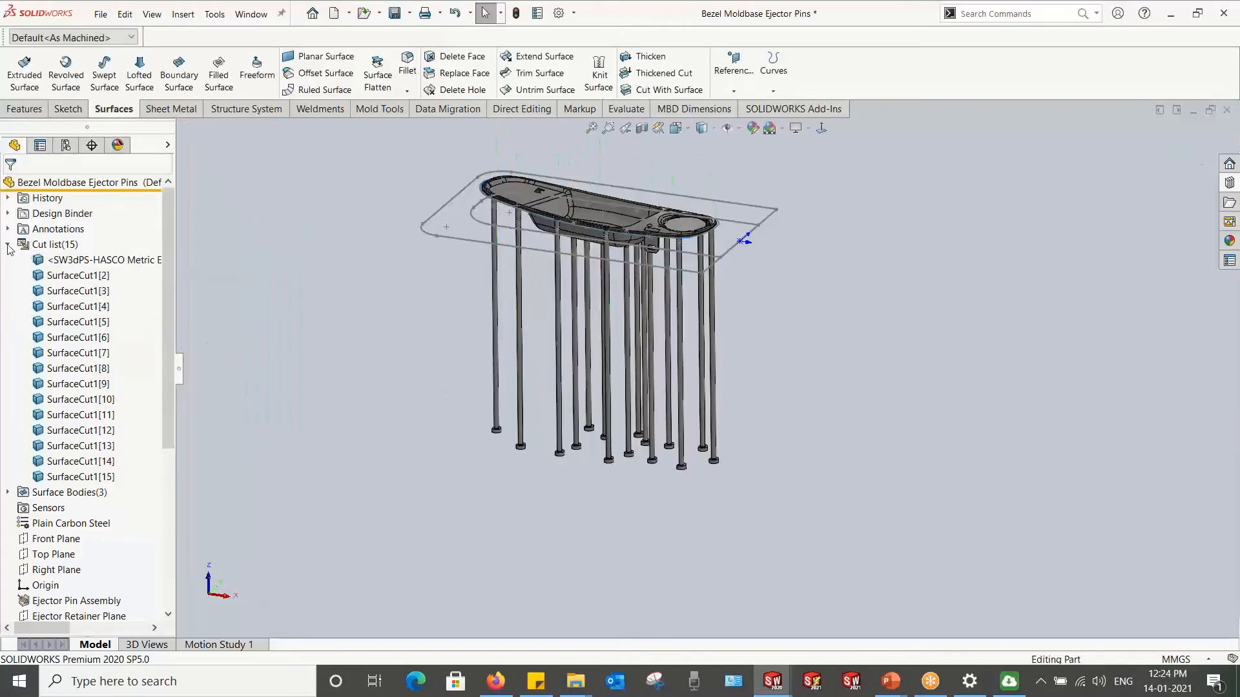
Step: Collapse the cut list and hide all surface bodies so only the trimmed pins are displayed
left_click(8, 246)
right_click(54, 261)
left_click(67, 242)
left_click(374, 314)
Step: Examine the contoured upper ends of the trimmed ejector pins up close and from several angles
scroll(762, 237, "down", 6)
middle_click_drag(730, 234, 685, 249)
scroll(595, 272, "up", 2)
scroll(452, 285, "down", 3)
middle_click_drag(461, 297, 479, 392)
scroll(704, 366, "up", 2)
scroll(801, 359, "down", 2)
scroll(808, 358, "down", 5)
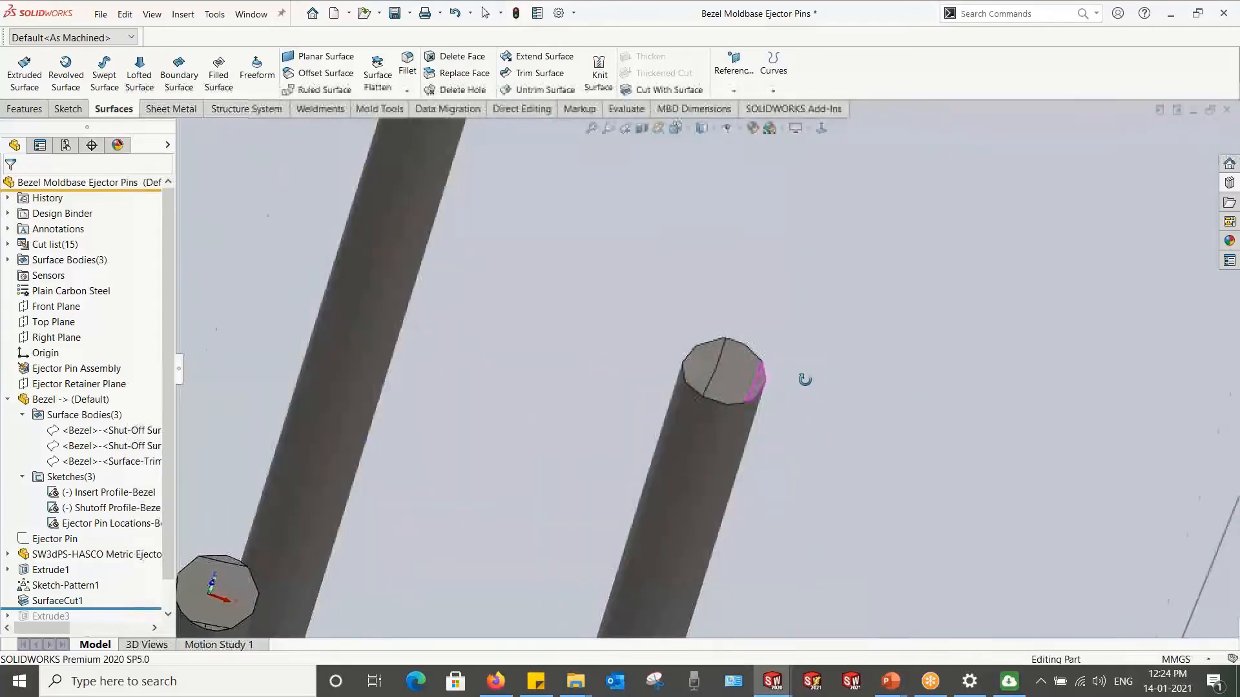
scroll(803, 394, "up", 1)
scroll(803, 393, "up", 5)
scroll(285, 369, "down", 3)
scroll(447, 365, "up", 2)
middle_click_drag(407, 366, 613, 394)
scroll(441, 378, "up", 4)
scroll(400, 365, "up", 2)
middle_click_drag(675, 433, 774, 415)
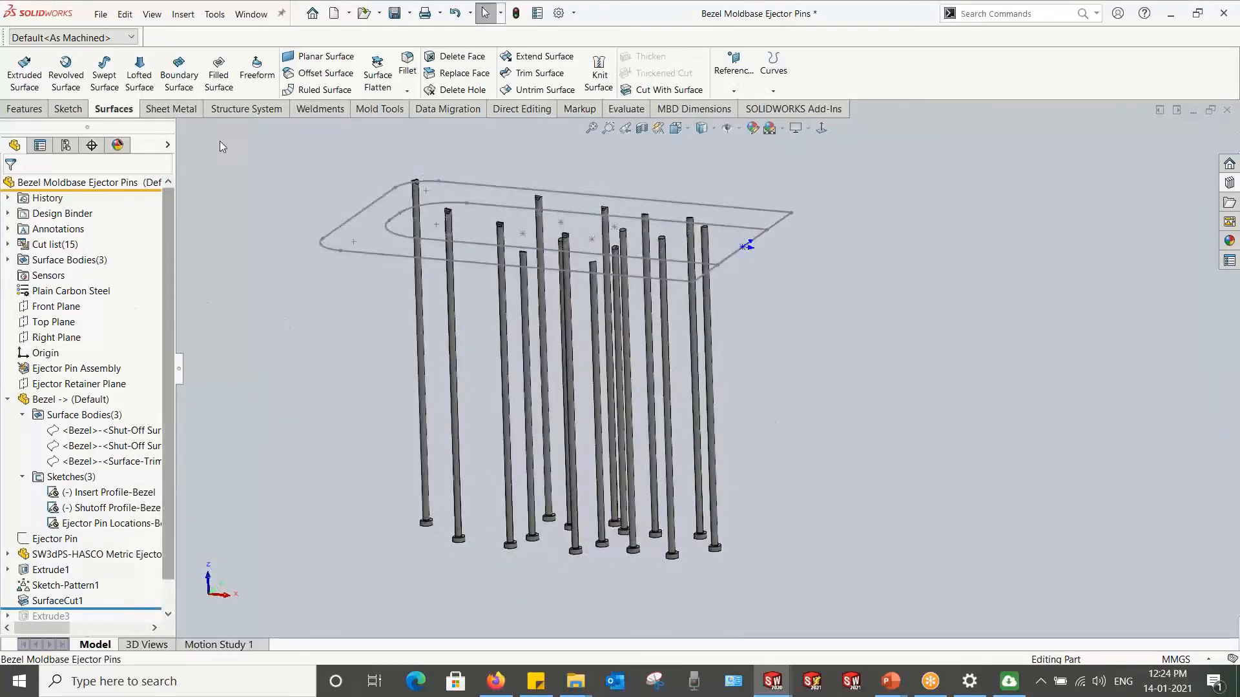
Step: Mirror all 15 ejector pin bodies in the cut list about the Right Plane, and collapse the cut list
left_click(51, 337)
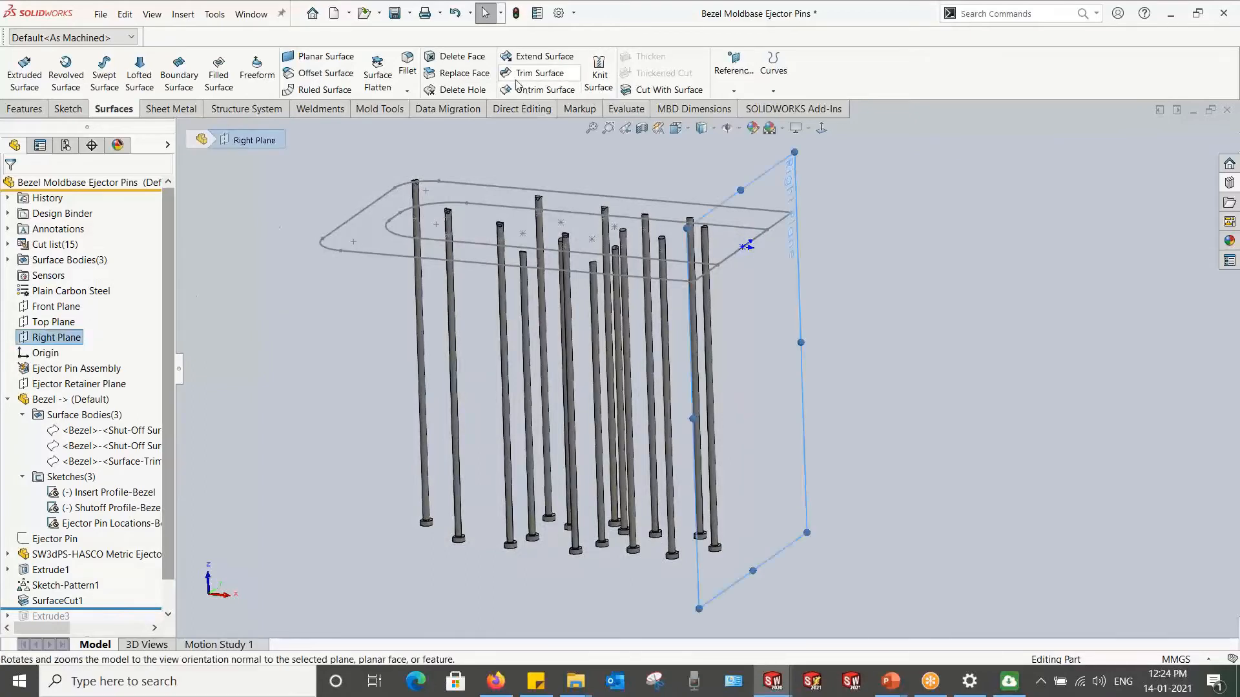
left_click(29, 109)
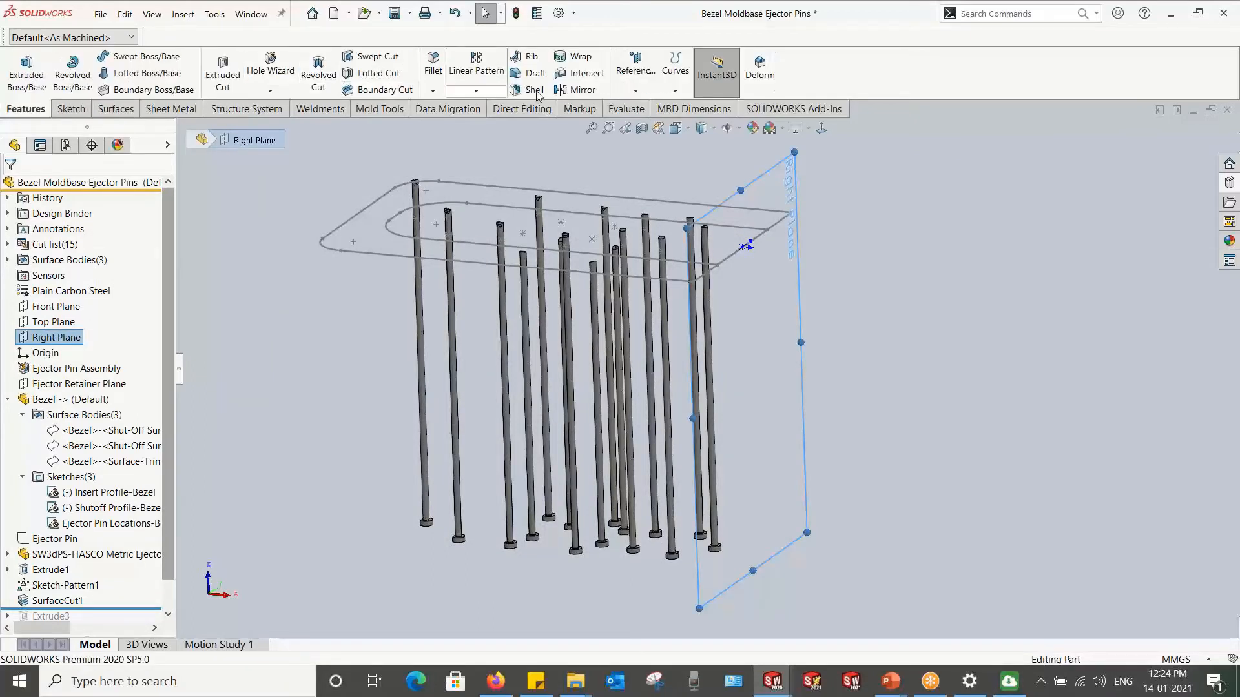
left_click(578, 90)
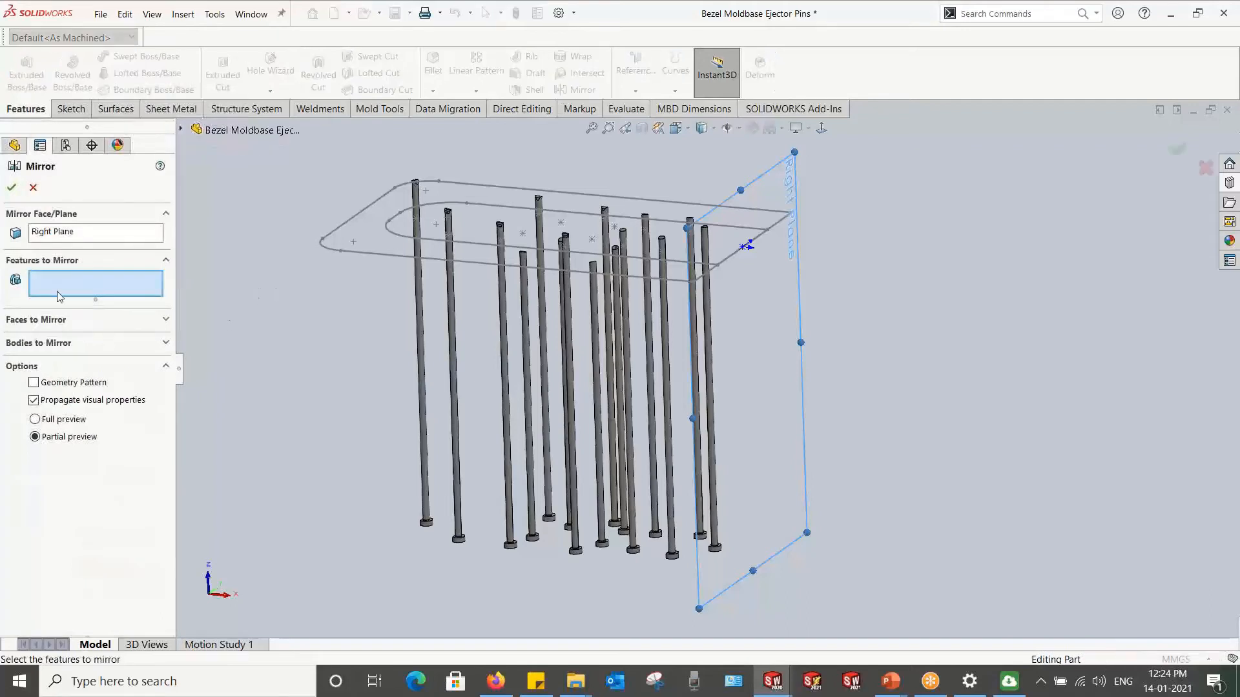
left_click(39, 342)
left_click(181, 129)
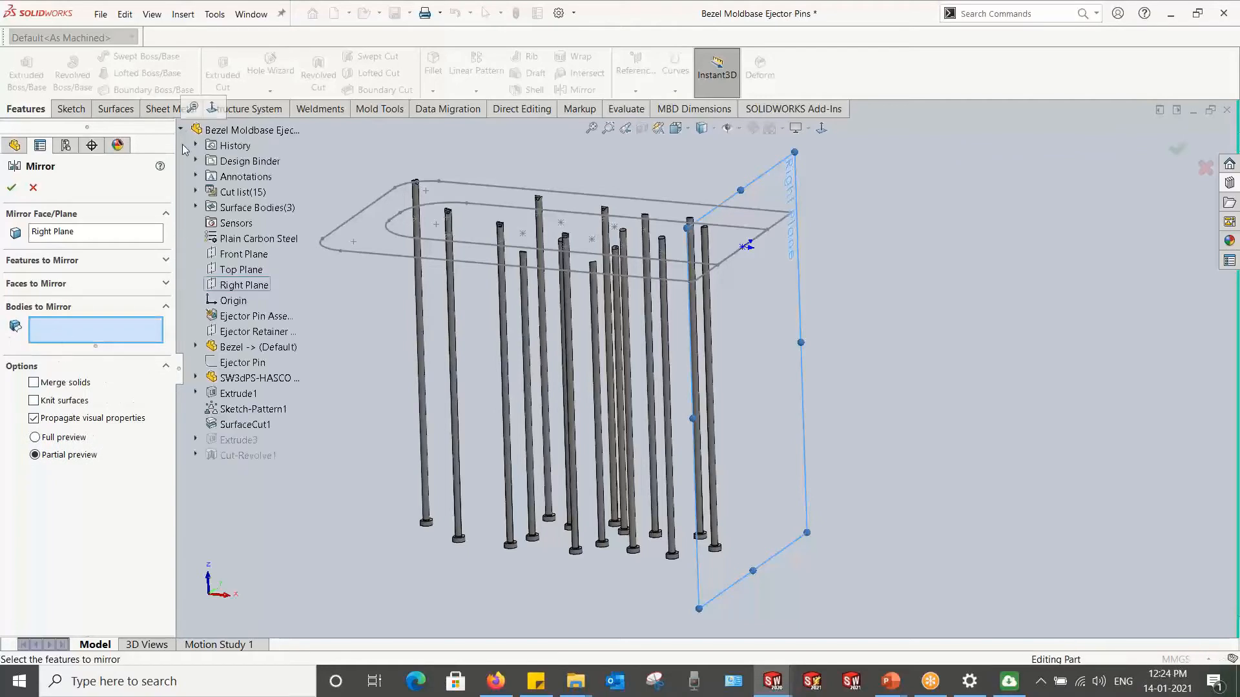
left_click(195, 207)
left_click(196, 192)
left_click(247, 211)
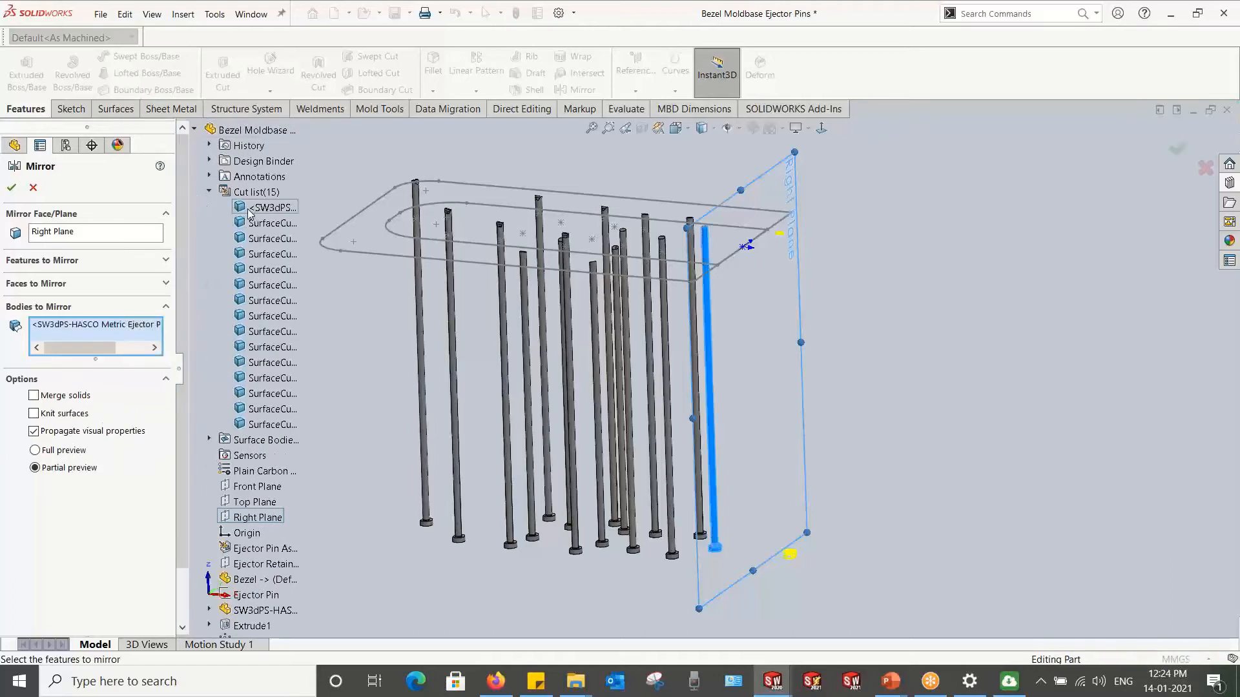
left_click(258, 425, "shift")
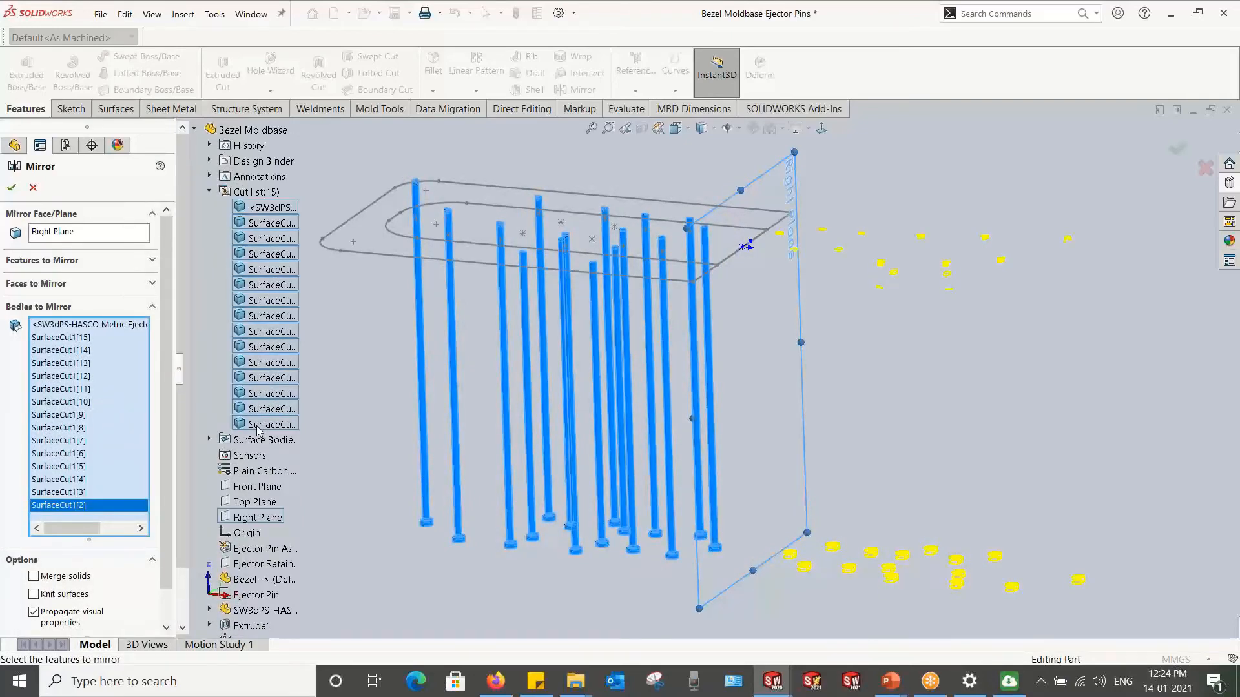
left_click(12, 189)
middle_click_drag(622, 483, 673, 518)
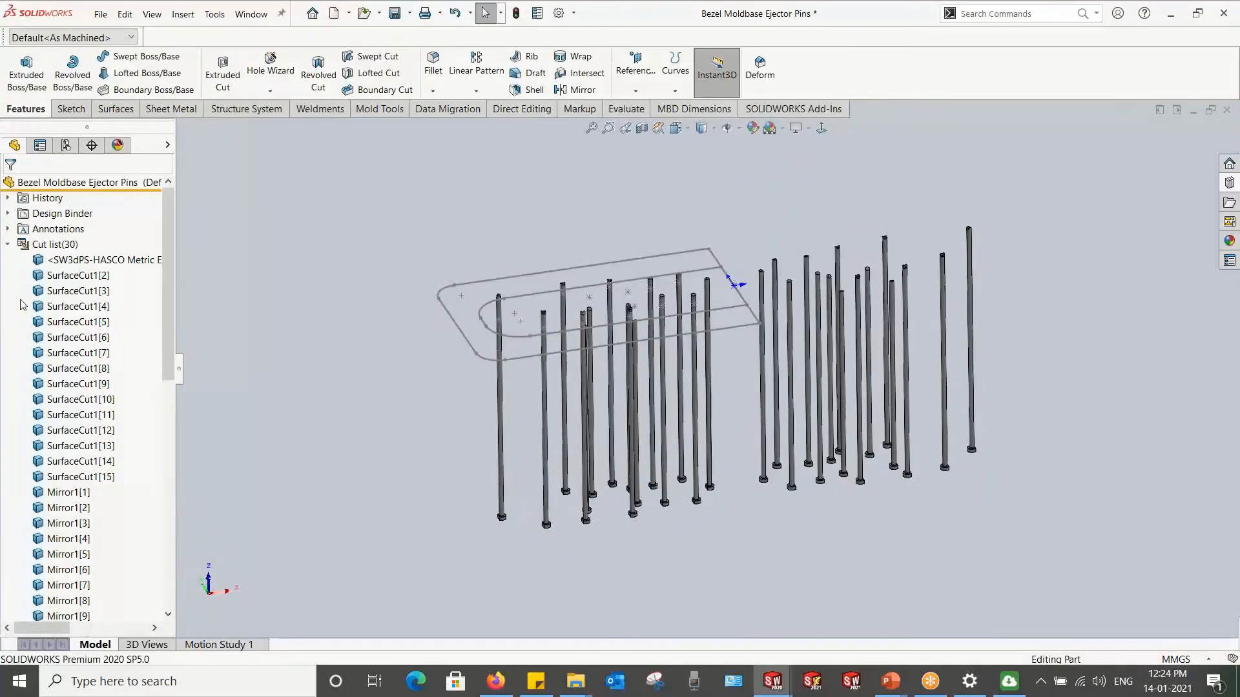
left_click(8, 244)
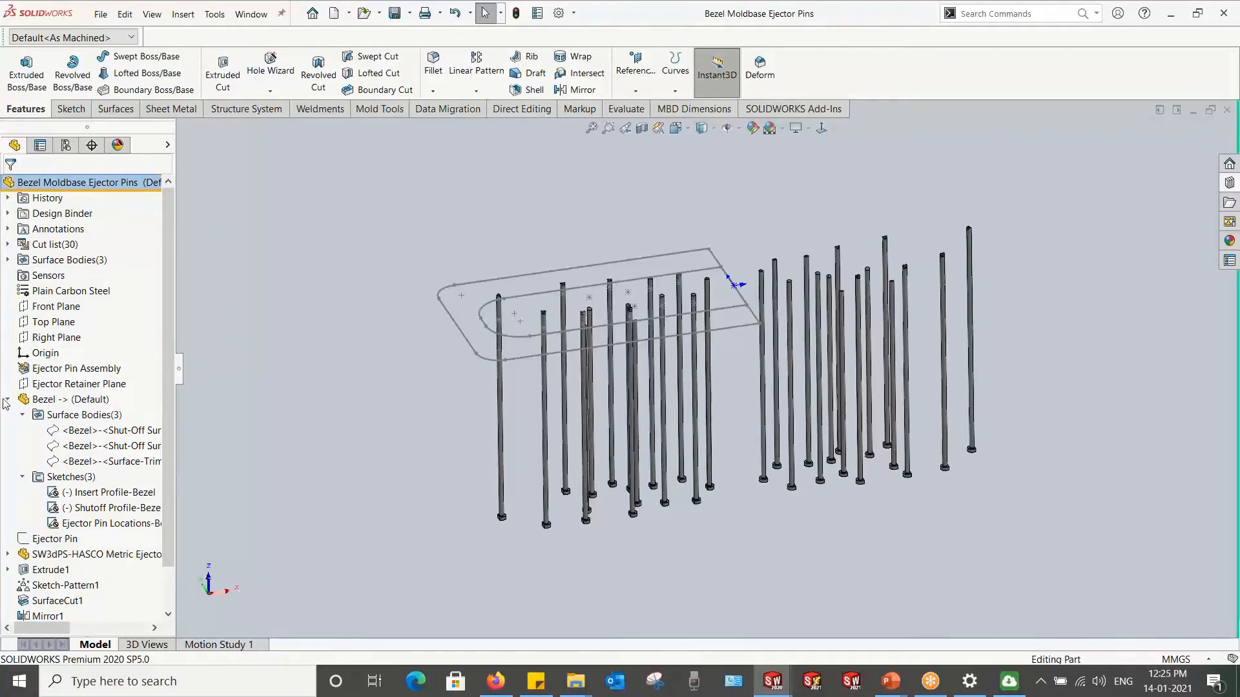
right_click(654, 260)
right_click(655, 260)
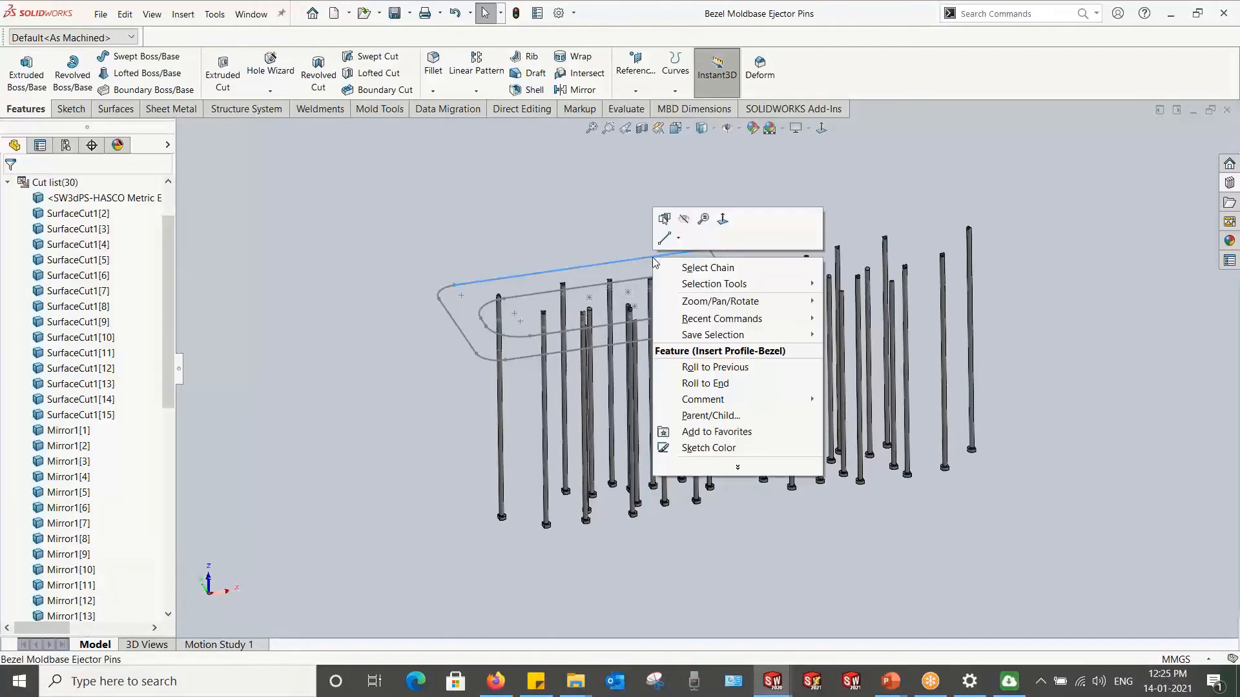
left_click(713, 154)
scroll(812, 303, "up", 4)
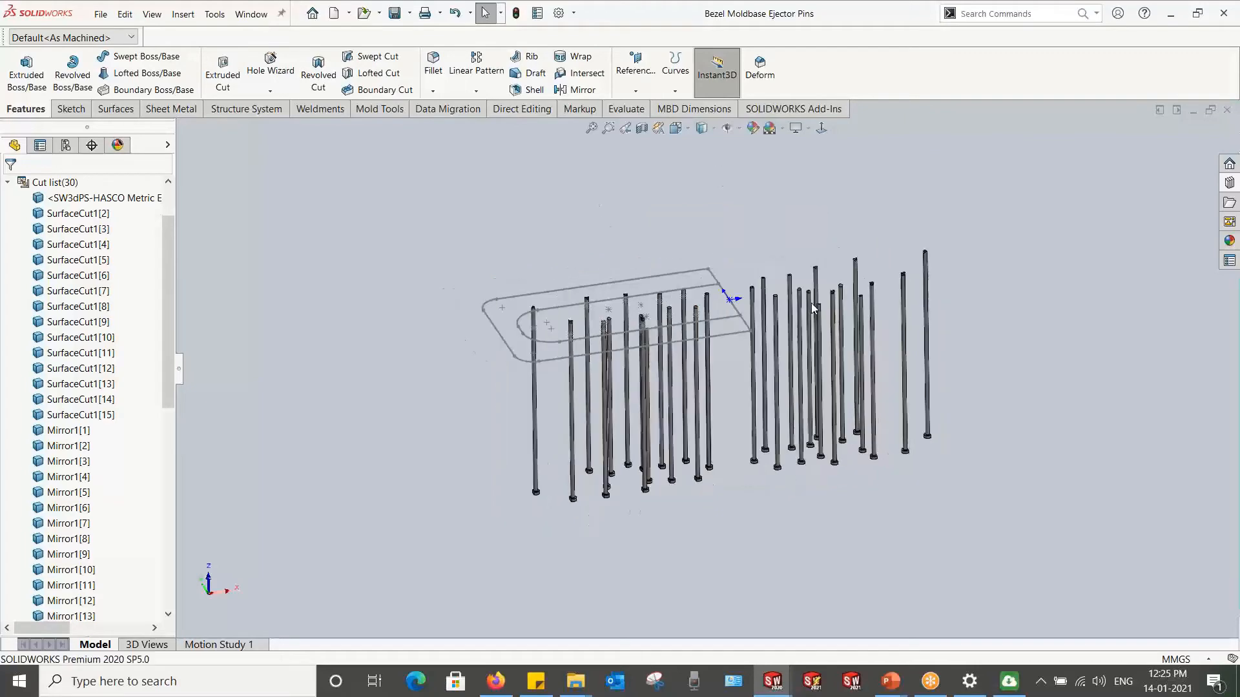
scroll(917, 340, "down", 3)
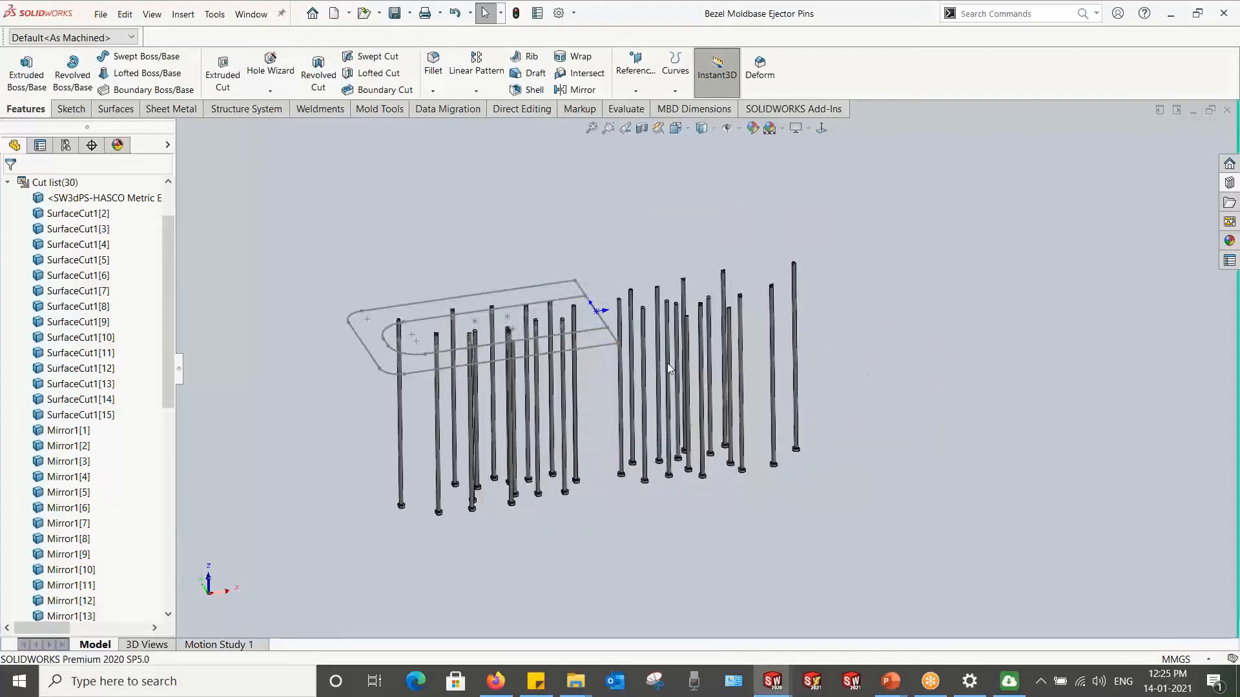
Step: Switch to the Bezel Moldbase assembly and examine the ejector pin tips against the core insert surfaces up close
key("ctrl+Tab")
left_click(679, 293)
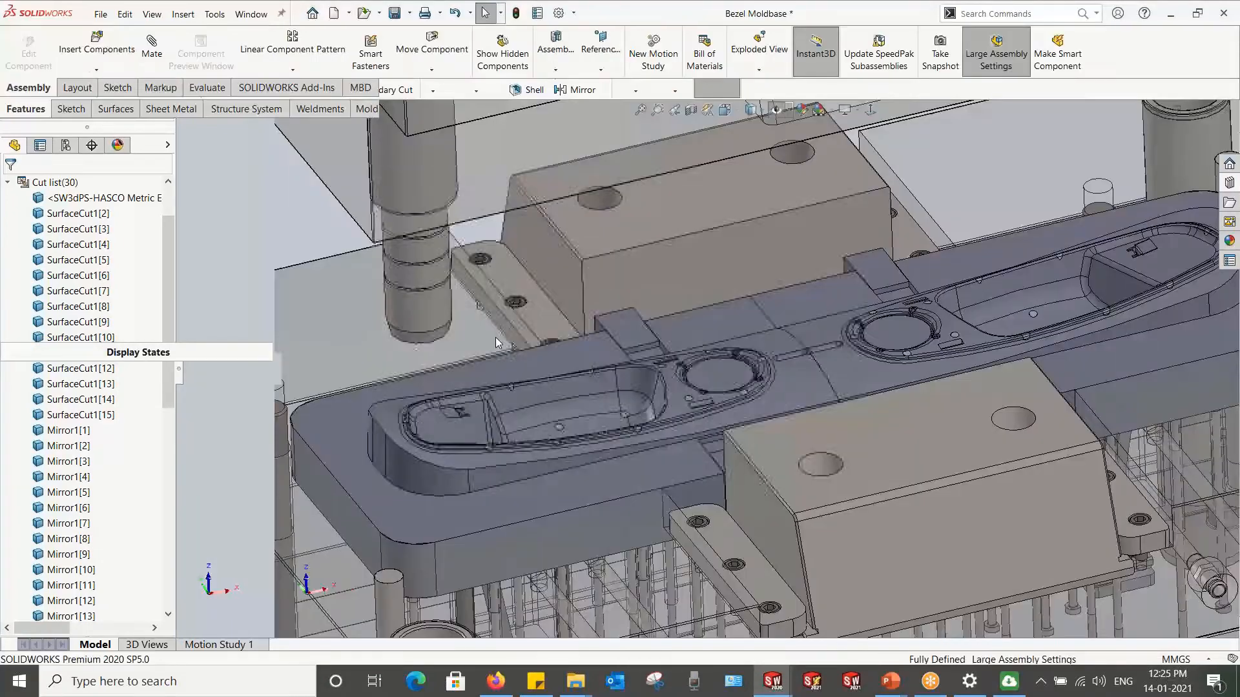
scroll(549, 450, "down", 10)
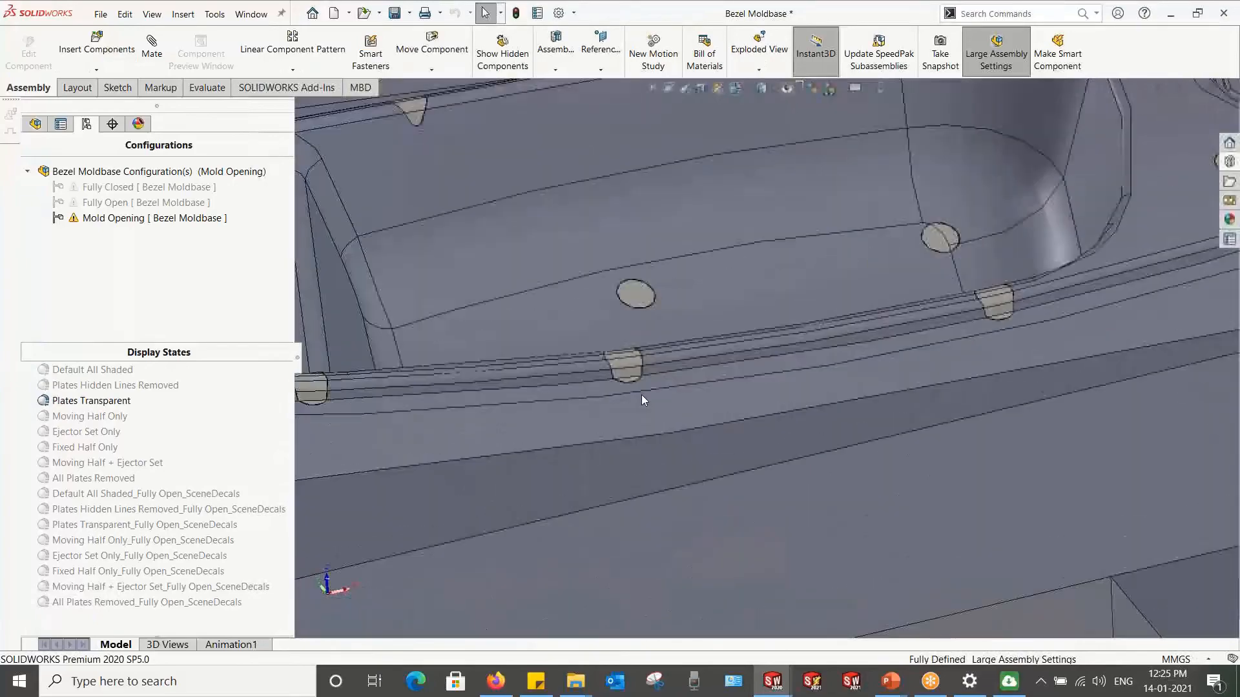
middle_click_drag(670, 346, 610, 381)
scroll(609, 375, "up", 5)
scroll(590, 286, "down", 5)
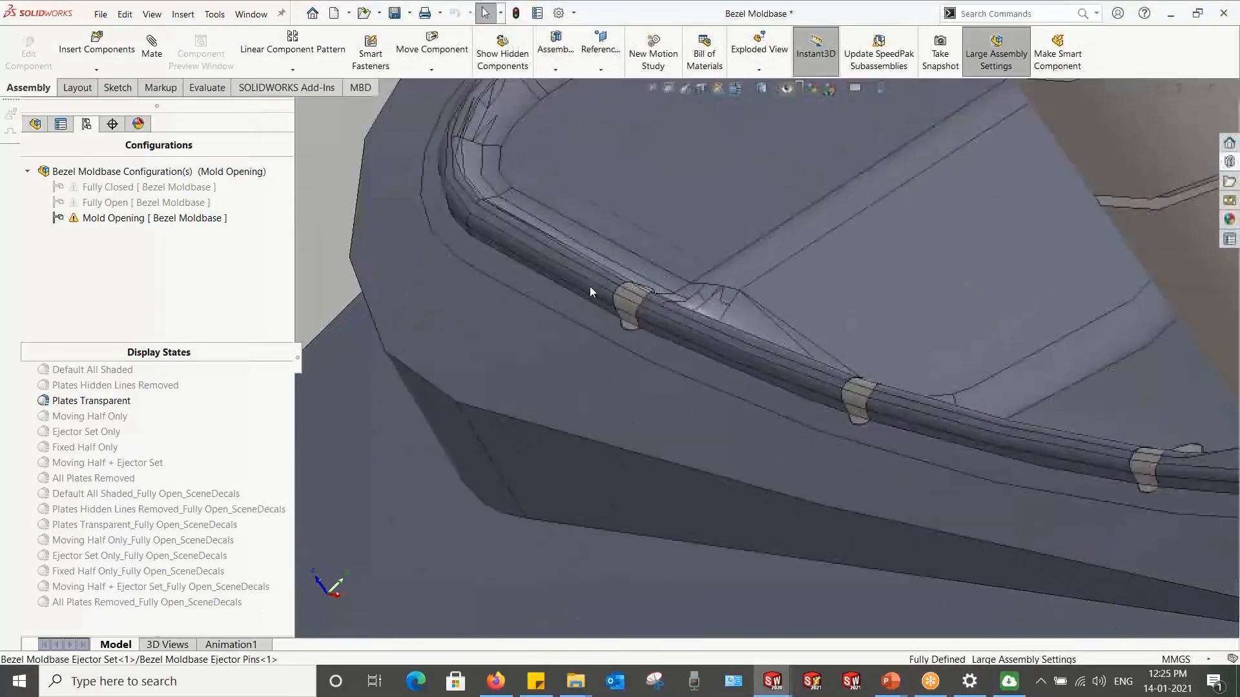
scroll(652, 283, "up", 3)
middle_click_drag(611, 289, 699, 170)
scroll(658, 177, "up", 1)
scroll(789, 217, "up", 2)
scroll(789, 217, "up", 4)
scroll(1029, 351, "down", 3)
scroll(1030, 352, "up", 5)
Step: Examine the whole opened mold with its transparent plates and the ejector pin arrangement beneath the core inserts
middle_click_drag(991, 351, 1034, 447)
scroll(1109, 444, "up", 4)
scroll(1109, 443, "down", 2)
scroll(553, 438, "up", 3)
scroll(478, 478, "down", 3)
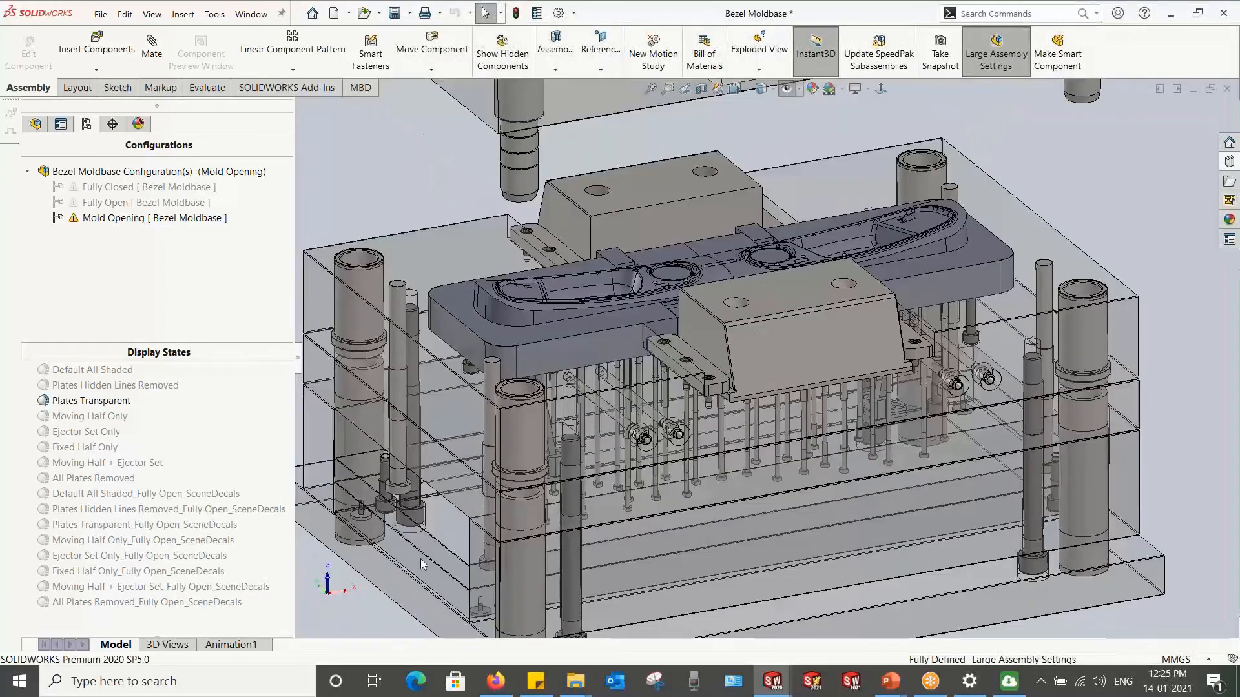
mouse_move(425, 563)
left_mouse_down()
mouse_move(427, 477)
mouse_move(423, 585)
left_mouse_up()
scroll(479, 558, "up", 2)
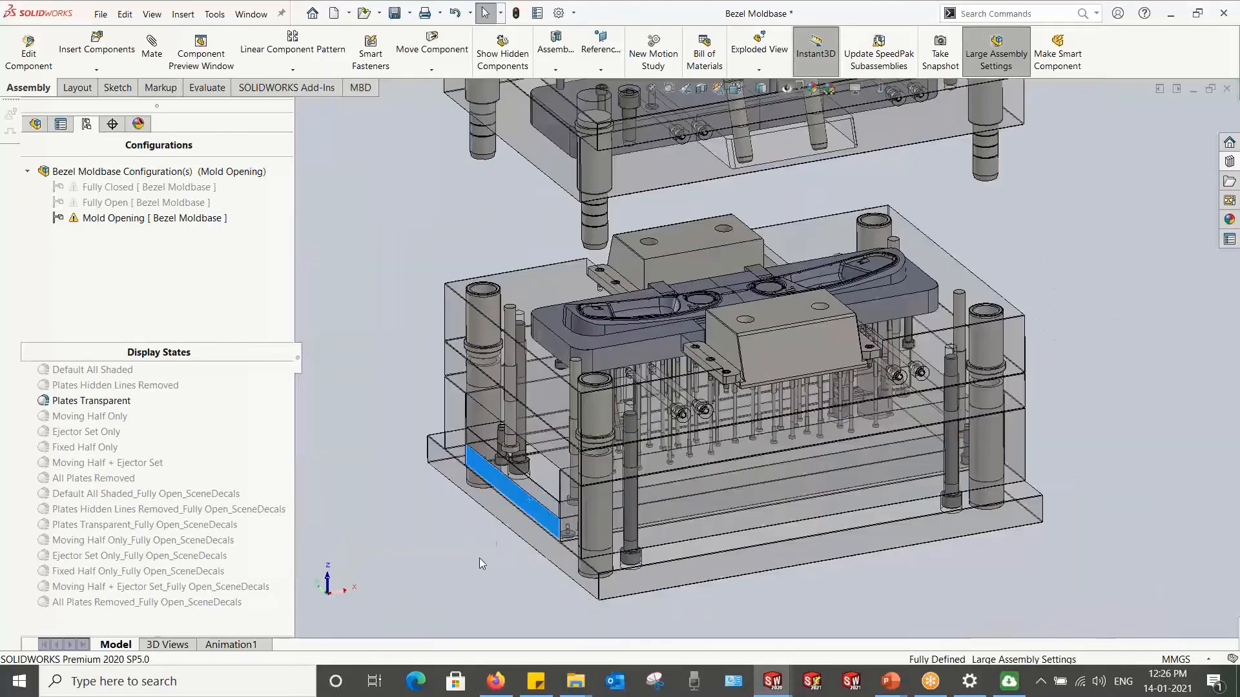
scroll(480, 558, "up", 5)
scroll(859, 289, "down", 2)
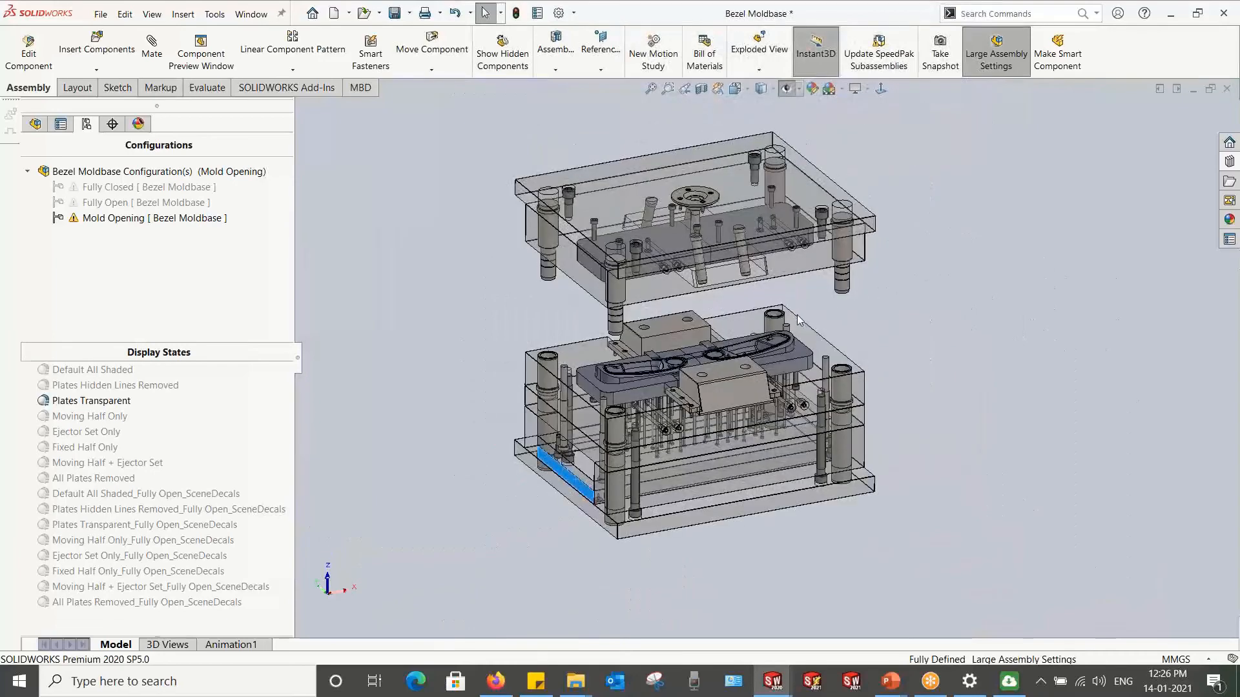
Step: Save the Bezel Moldbase assembly together with all of its modified referenced documents
key("ctrl+s")
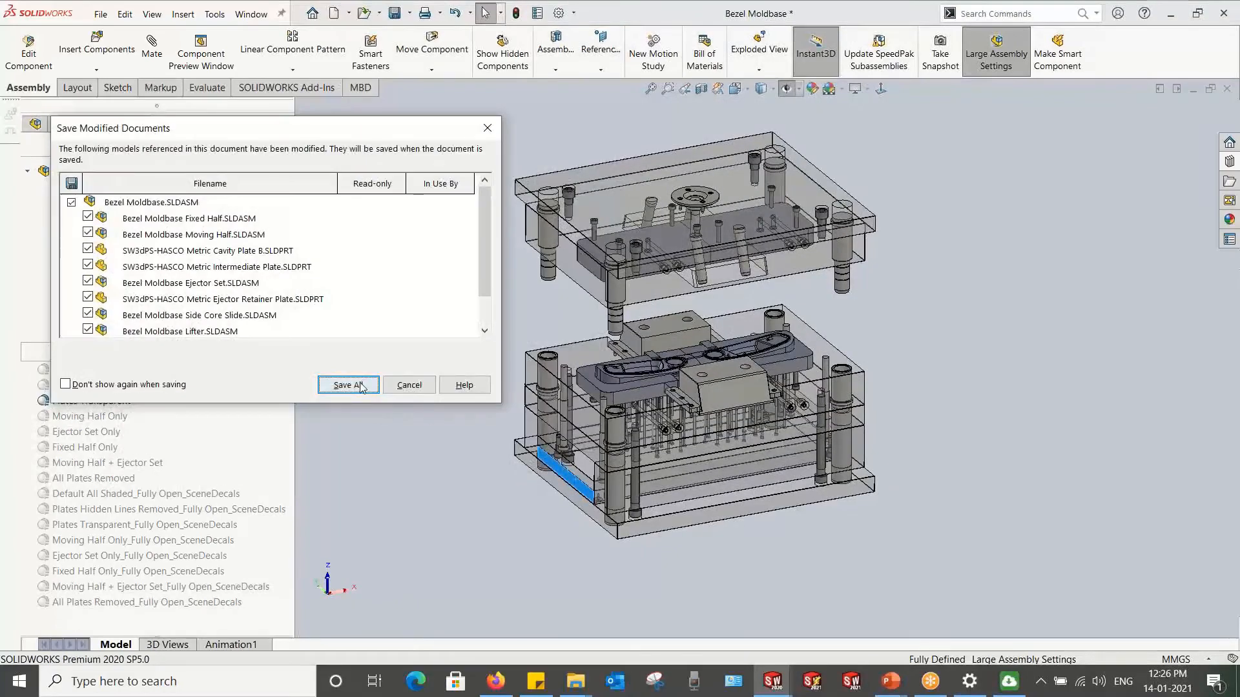
left_click(359, 385)
left_click(591, 285)
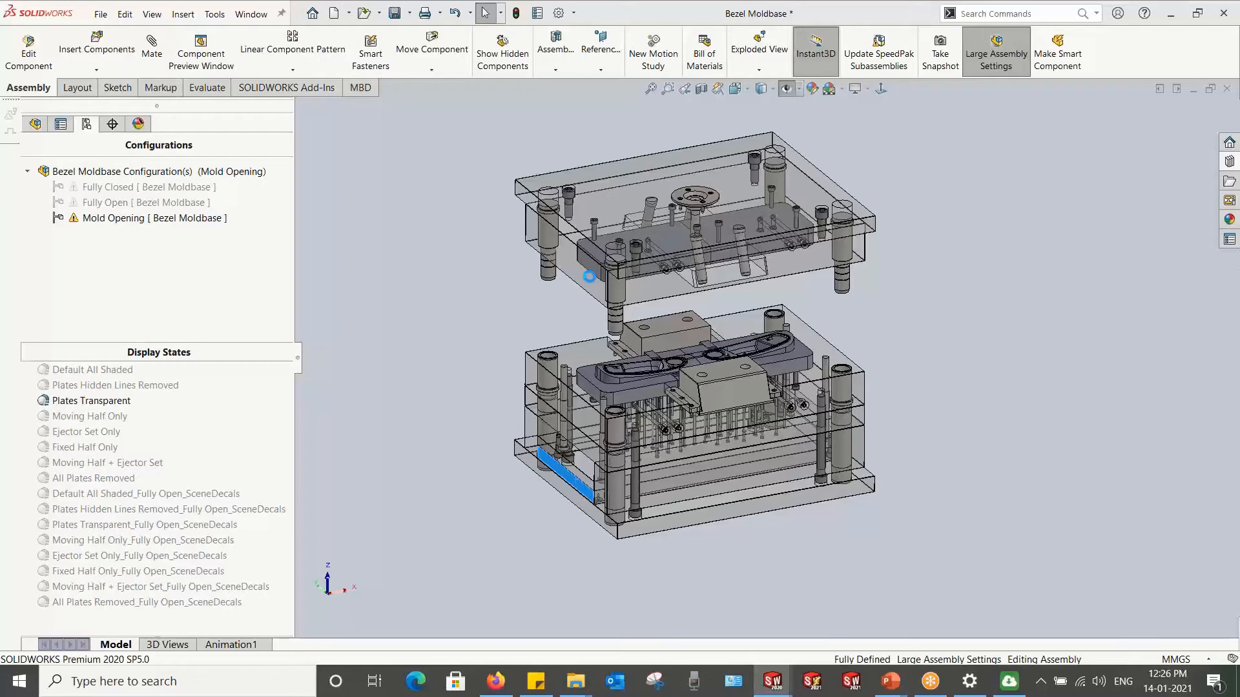
key("alt+Tab")
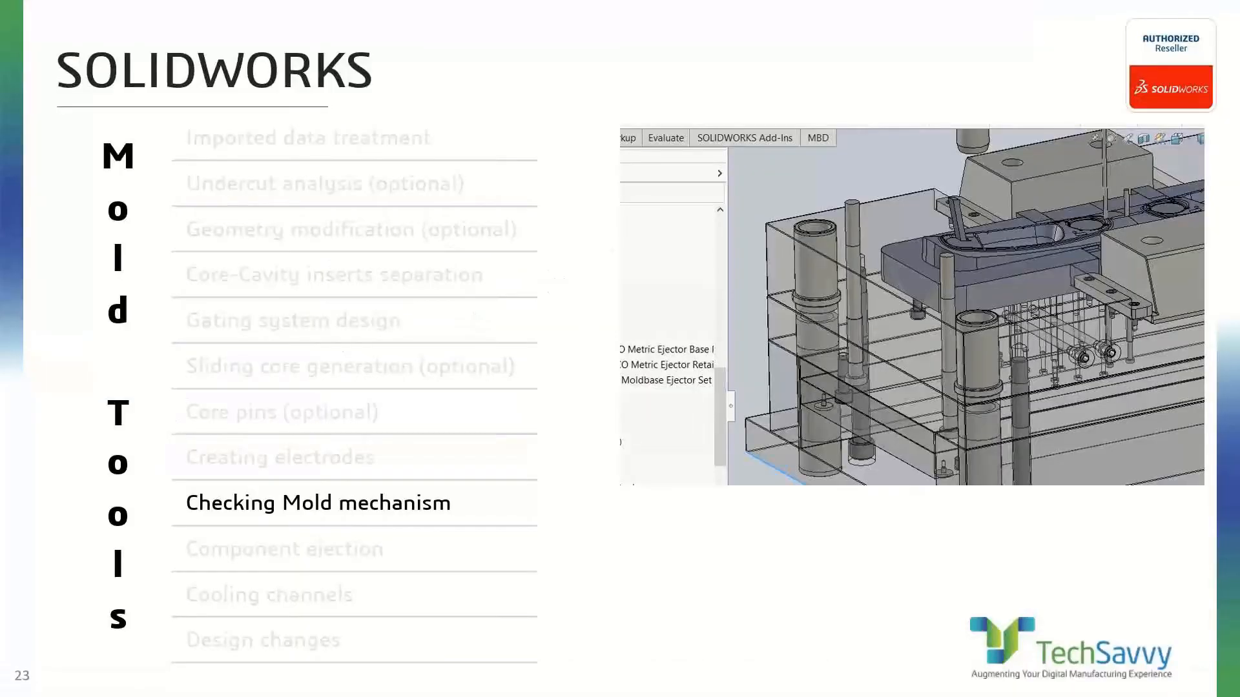
key("Right")
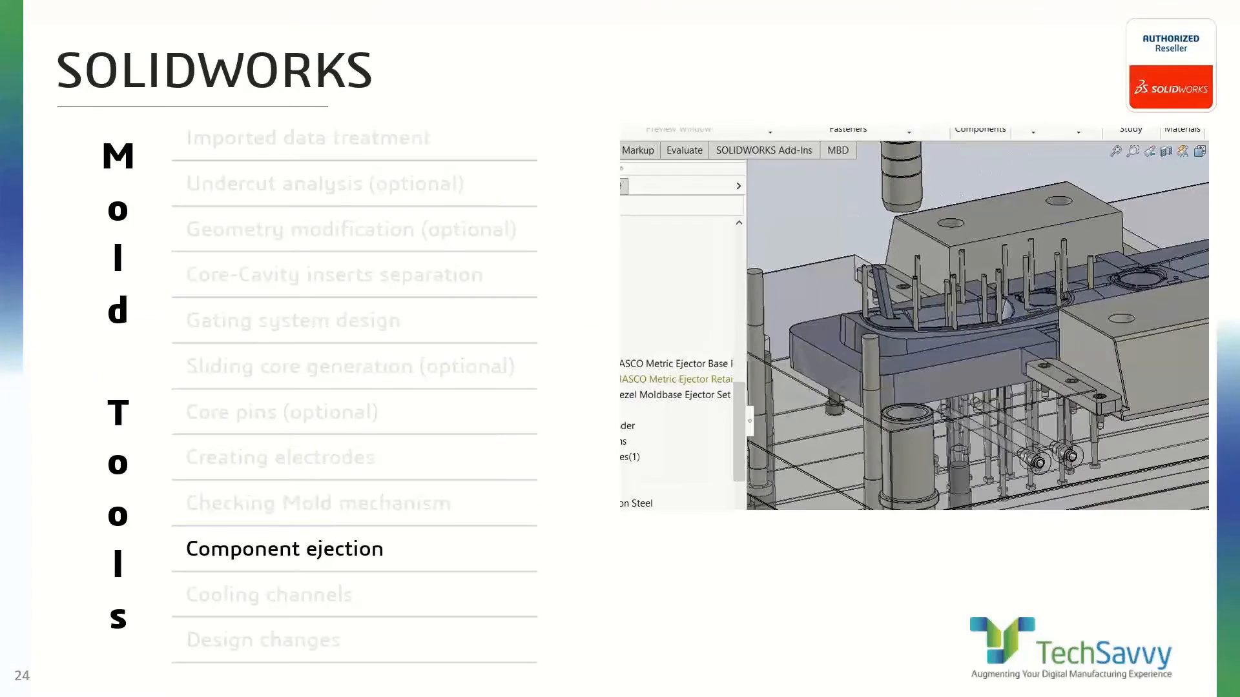
key("Right")
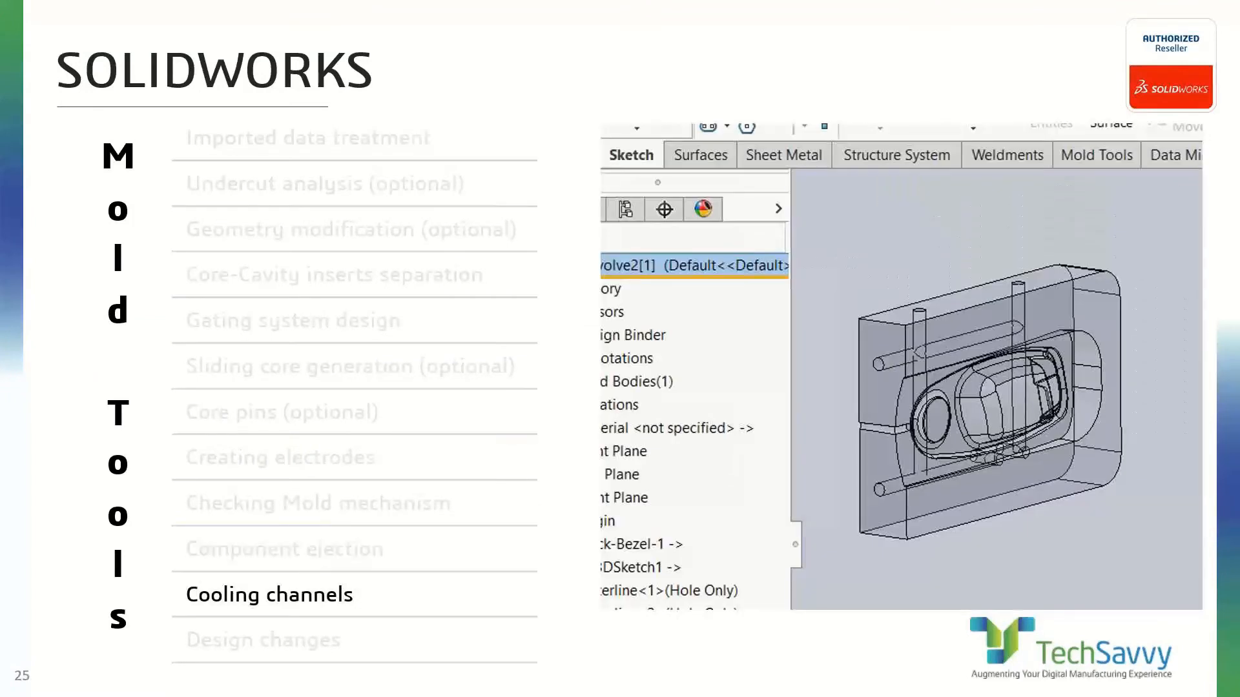
Step: Switch back to SOLIDWORKS and set the Bezel Moldbase display state to Fixed Half Only
key("alt+Tab")
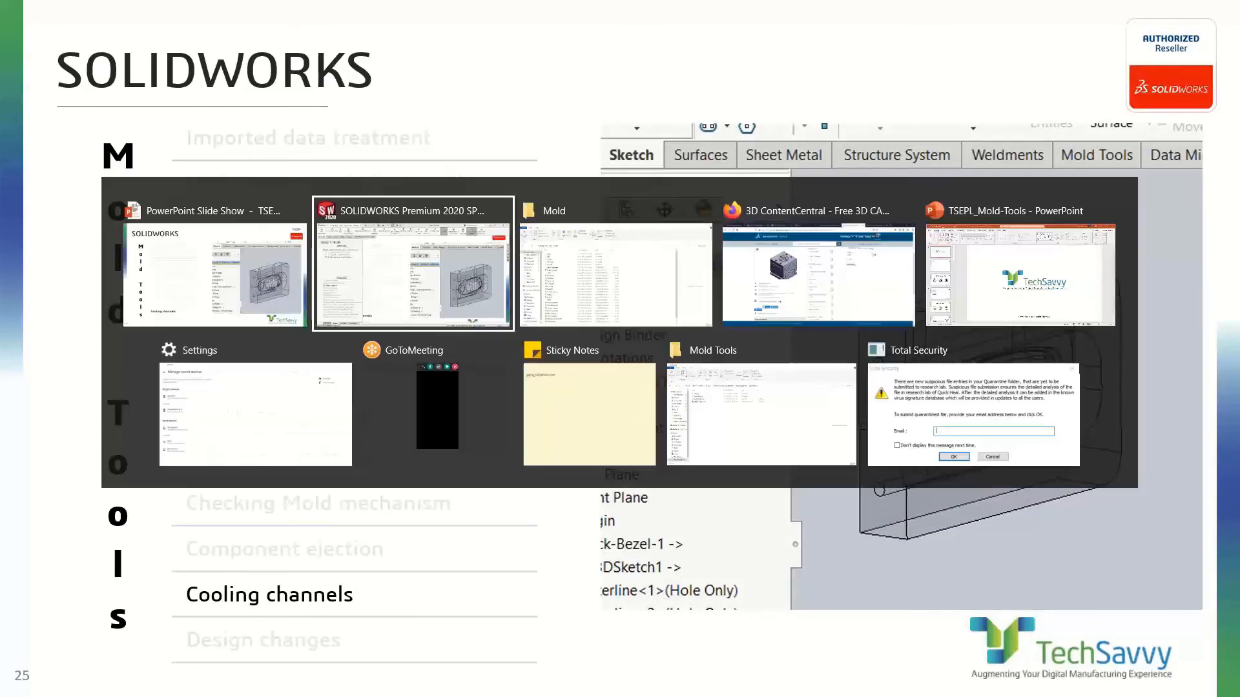
left_click(467, 308)
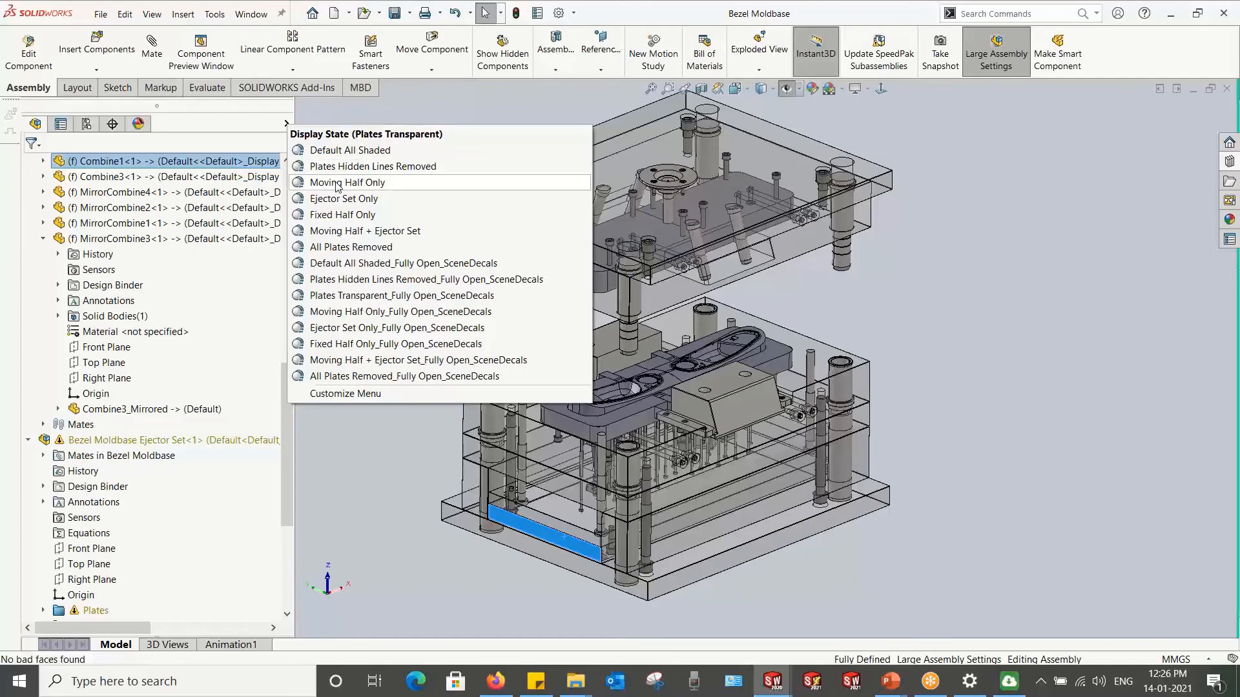
left_click(339, 215)
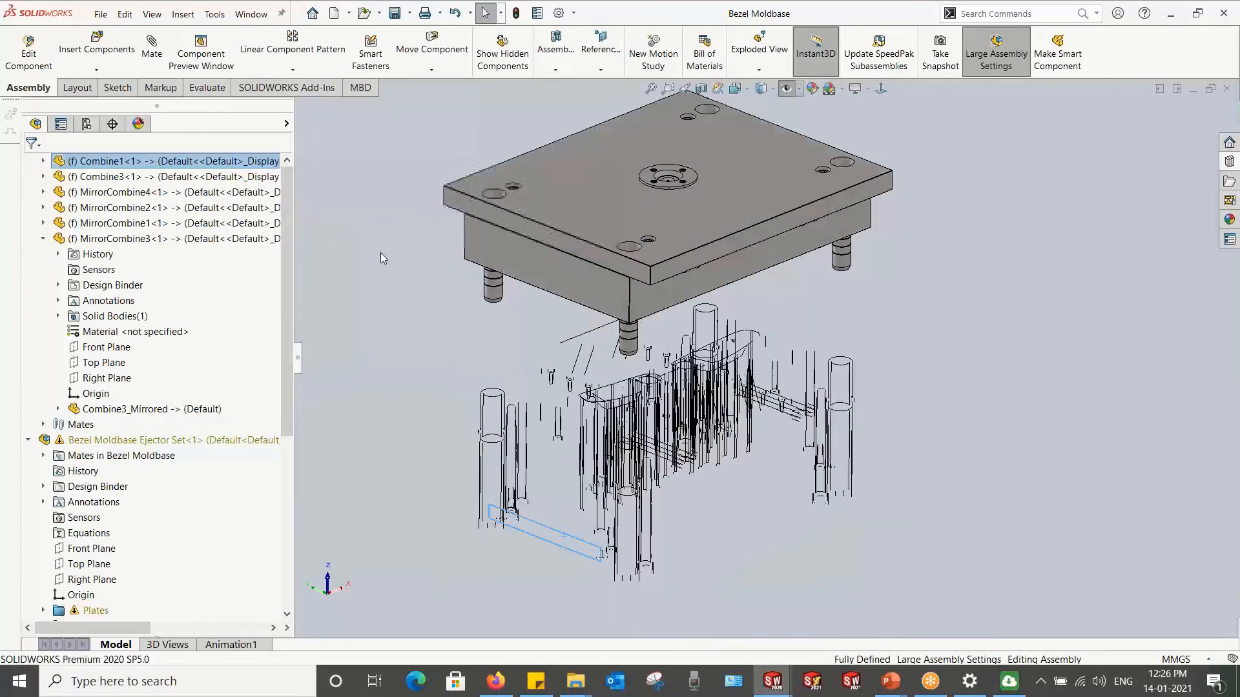
Step: Open the Cut-Revolve2[2] cavity insert of the fixed half for in-context editing within the assembly
middle_click_drag(674, 310, 704, 107)
middle_click_drag(749, 373, 728, 68)
scroll(768, 304, "down", 3)
middle_click_drag(767, 303, 733, 278)
scroll(808, 185, "down", 3)
middle_click_drag(808, 194, 768, 291)
scroll(759, 327, "up", 3)
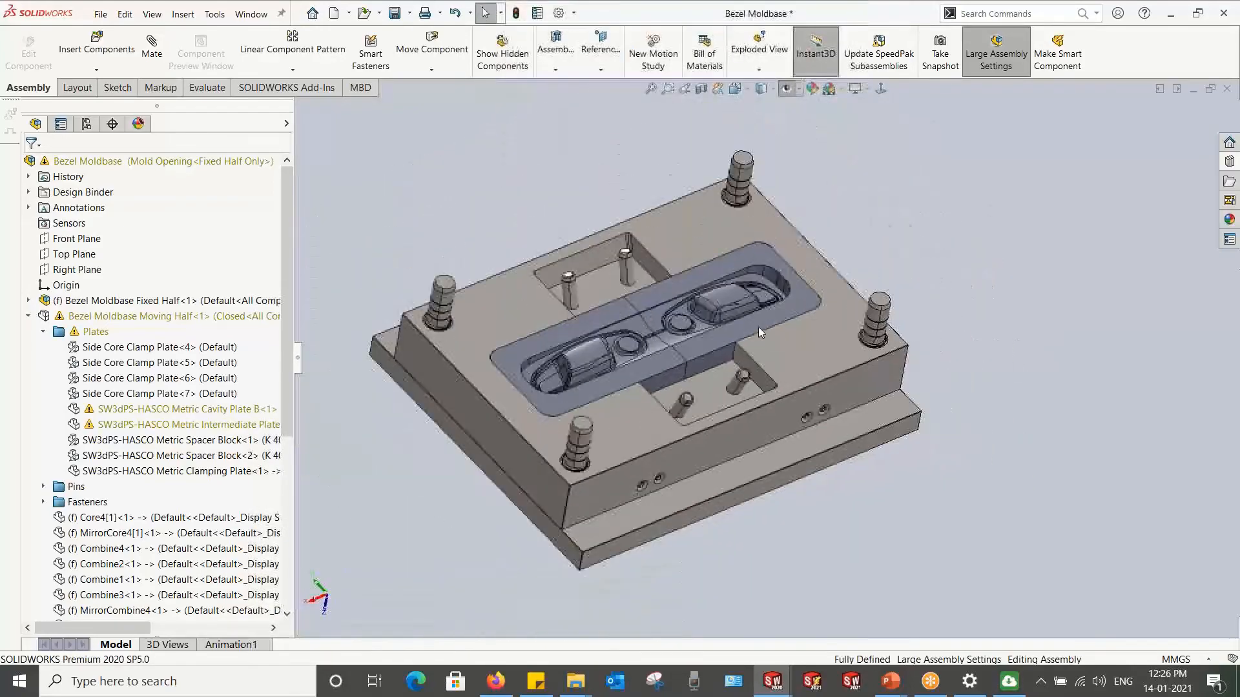
scroll(758, 327, "down", 3)
left_click(871, 261)
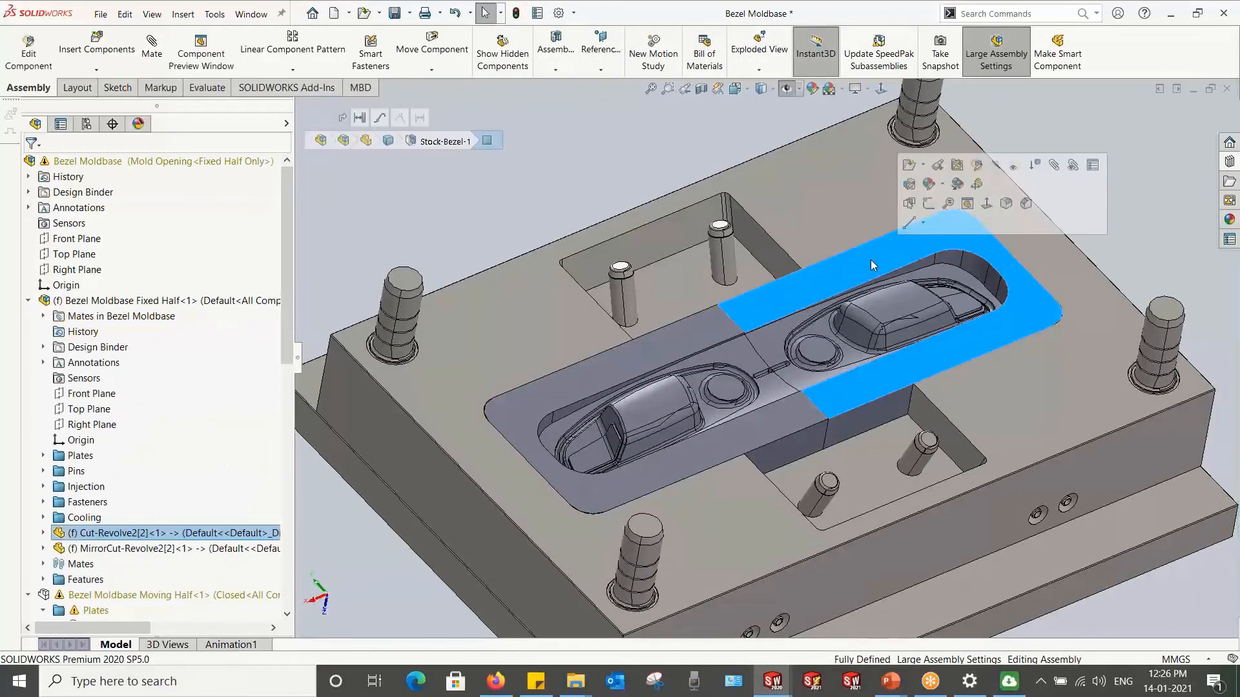
right_click(968, 340)
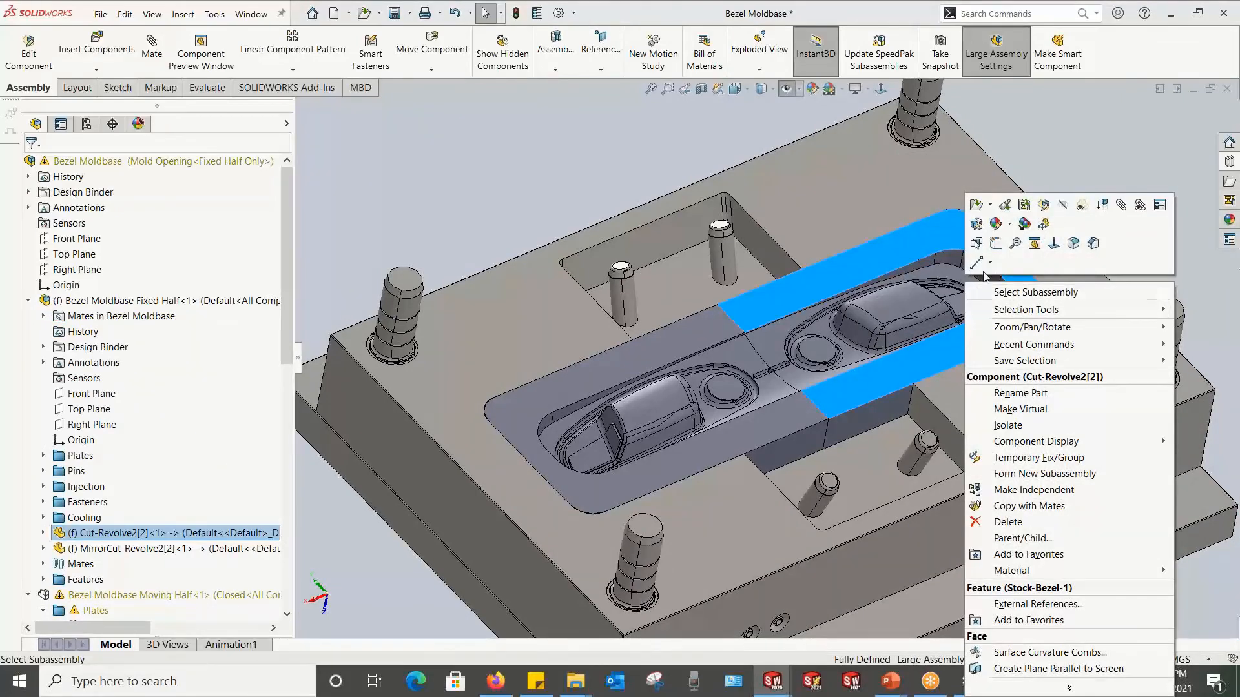
left_click(1044, 205)
Step: Show the fixed half in wireframe display style so its internal holes and fittings can be seen
scroll(955, 416, "down", 1)
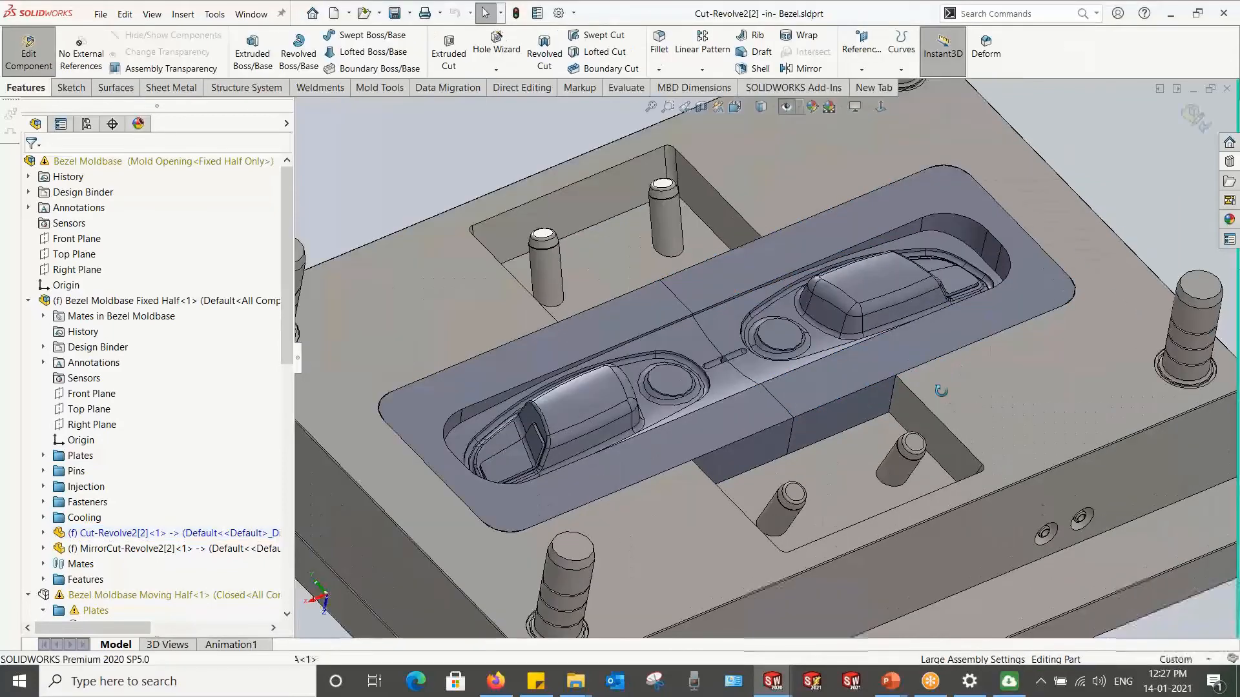
middle_click_drag(941, 389, 950, 350)
key("f")
left_click(772, 107)
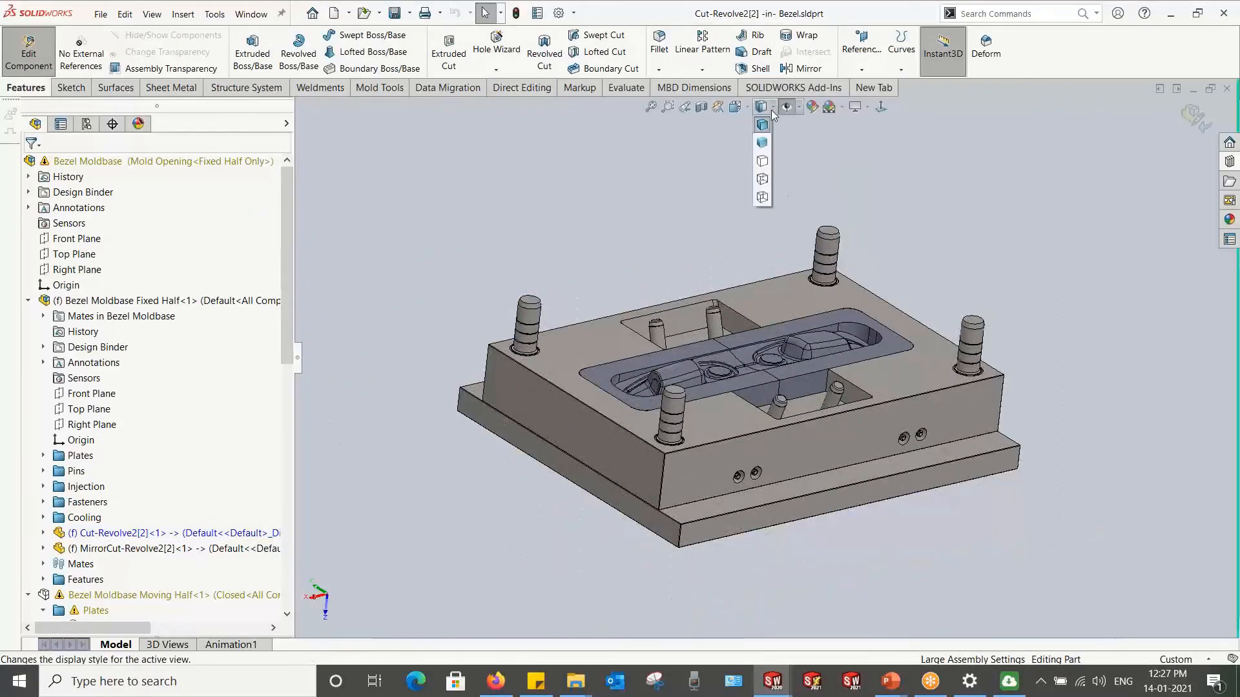
scroll(761, 196, "down", 6)
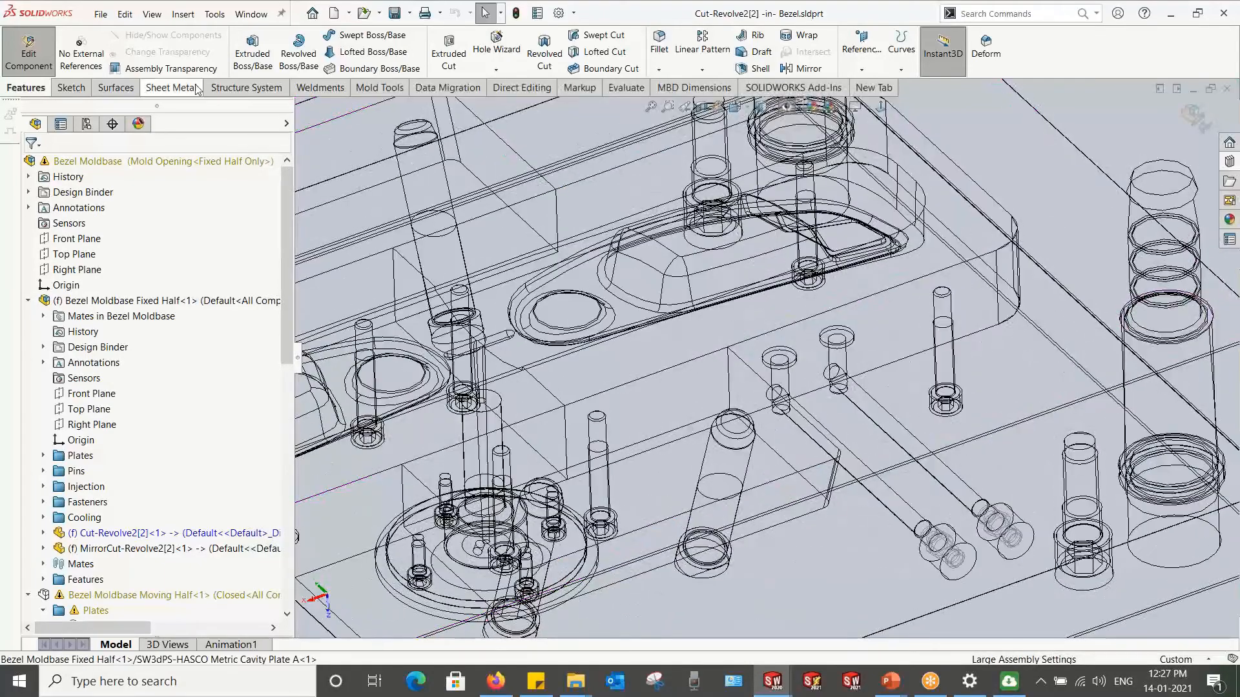
Step: Start a new 3D sketch in the cavity insert being edited
left_click(73, 89)
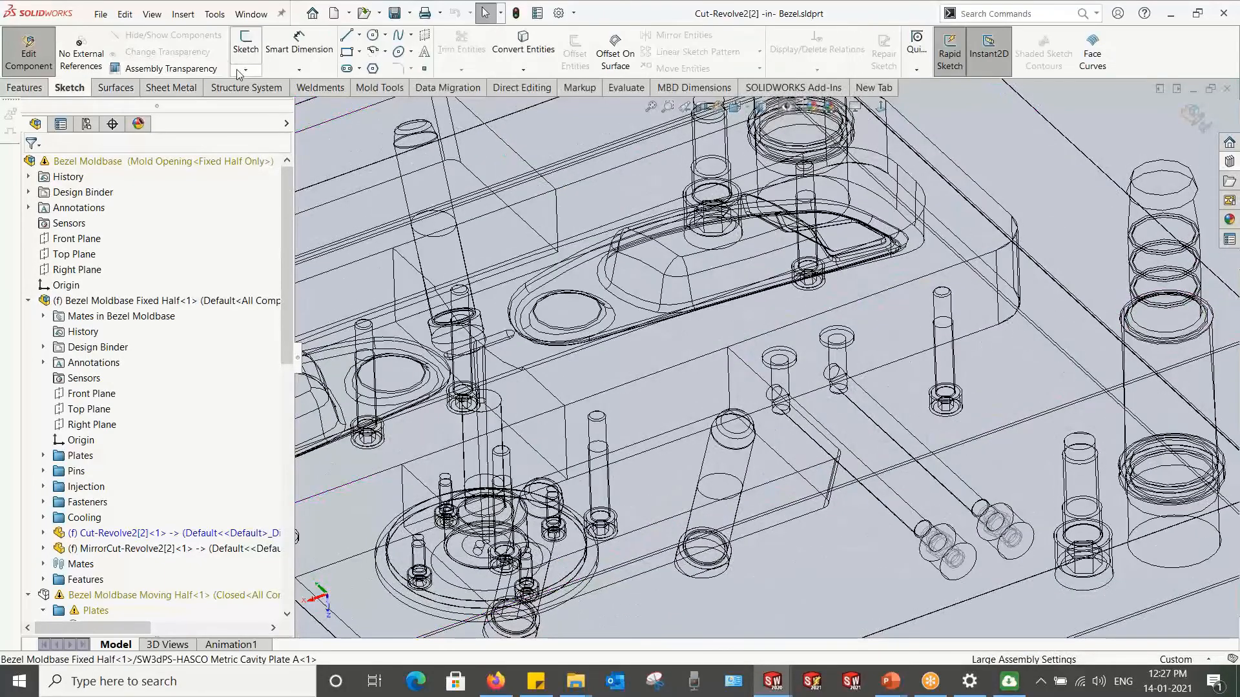
left_click(245, 69)
left_click(271, 99)
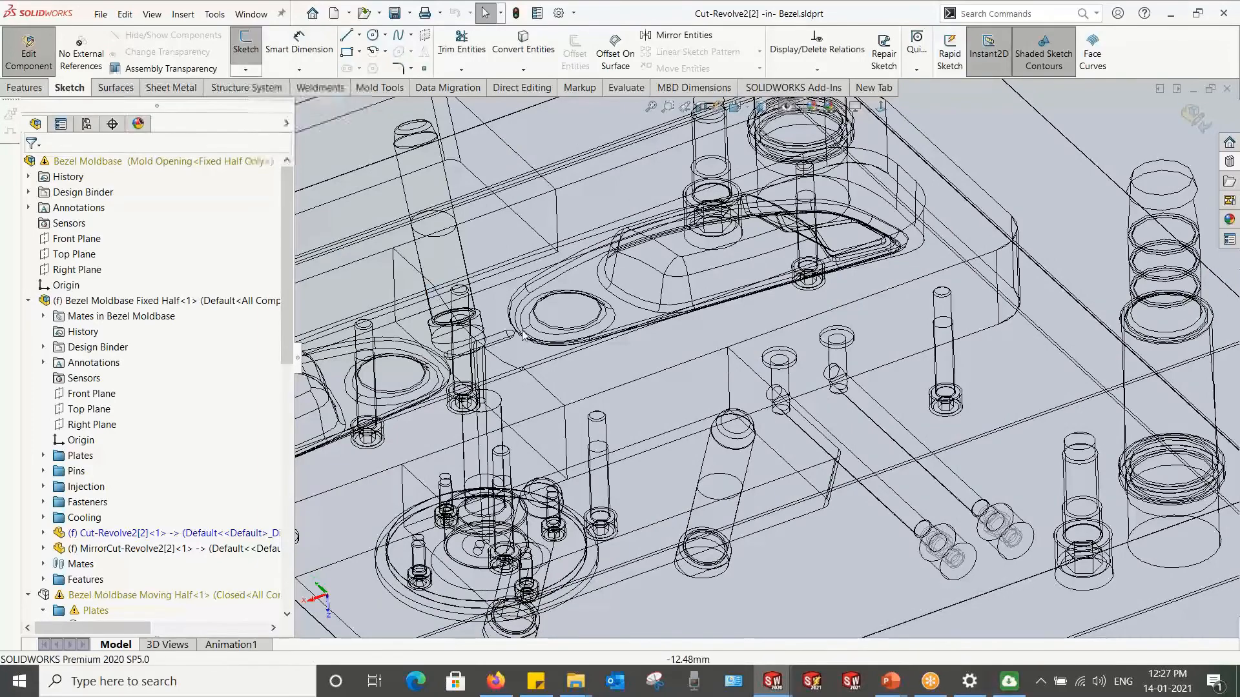
Step: Draw two vertical lines, each about 11 to 12 mm long, into the insert from the centres of the two adjacent cooling seal seats
scroll(743, 336, "down", 5)
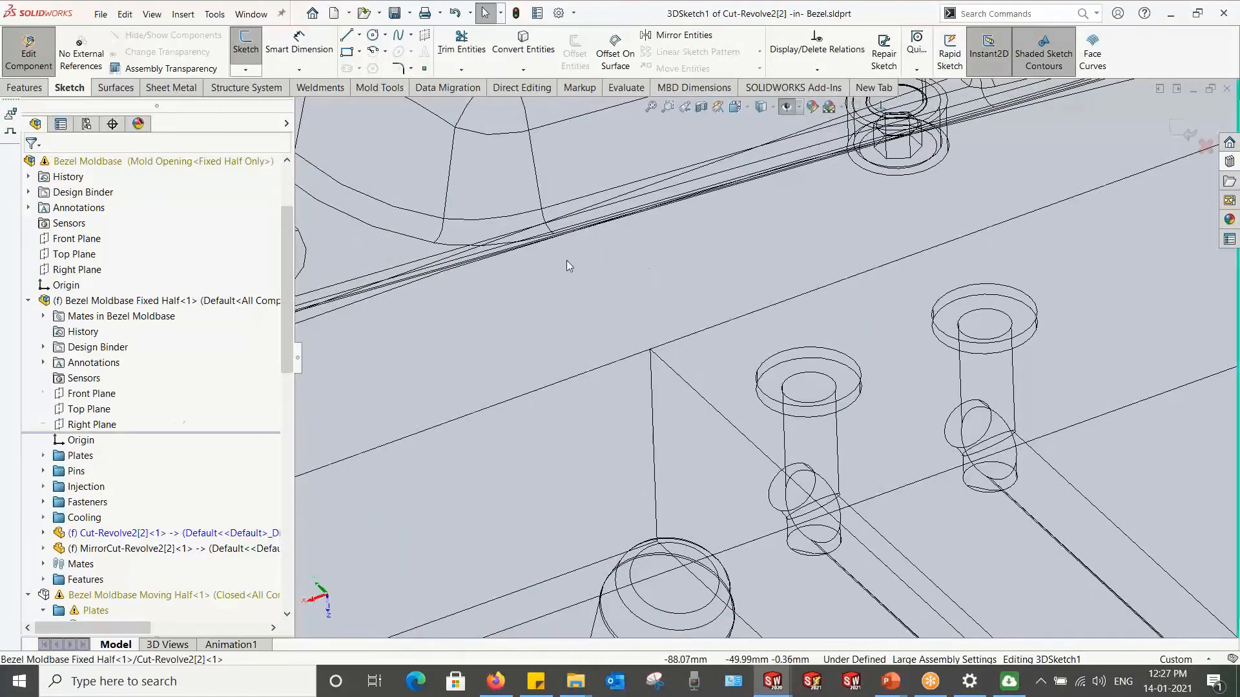
key("l")
scroll(804, 354, "down", 3)
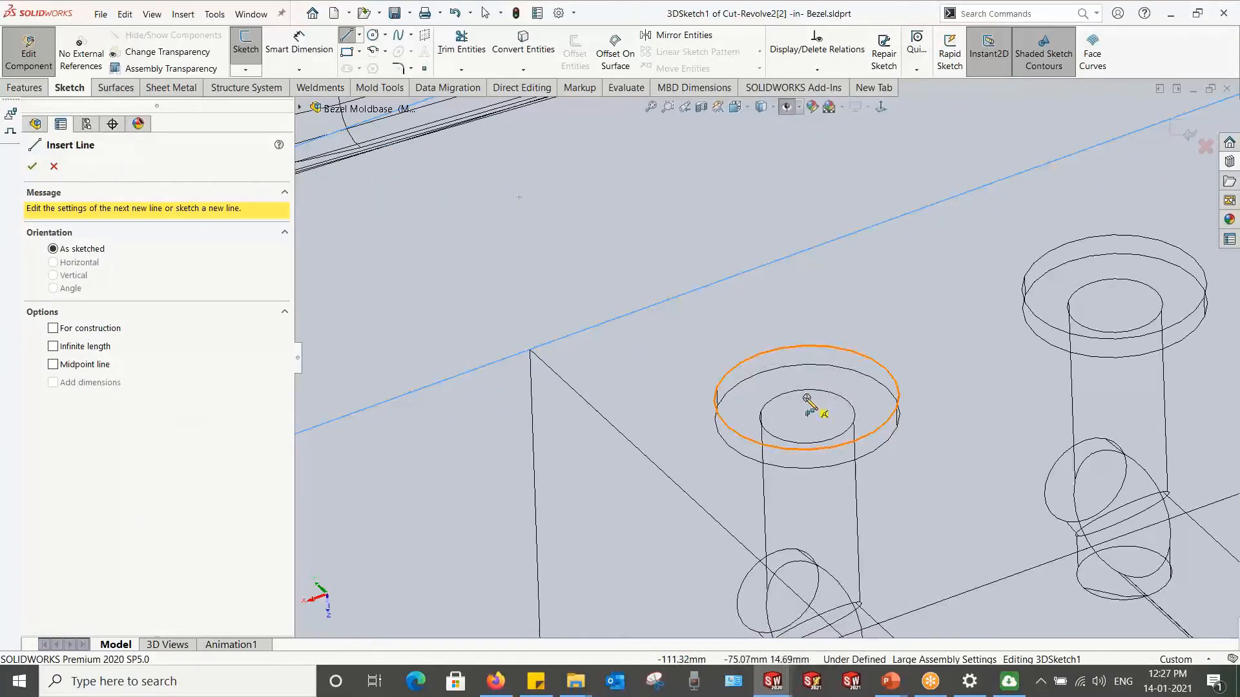
left_click(807, 398)
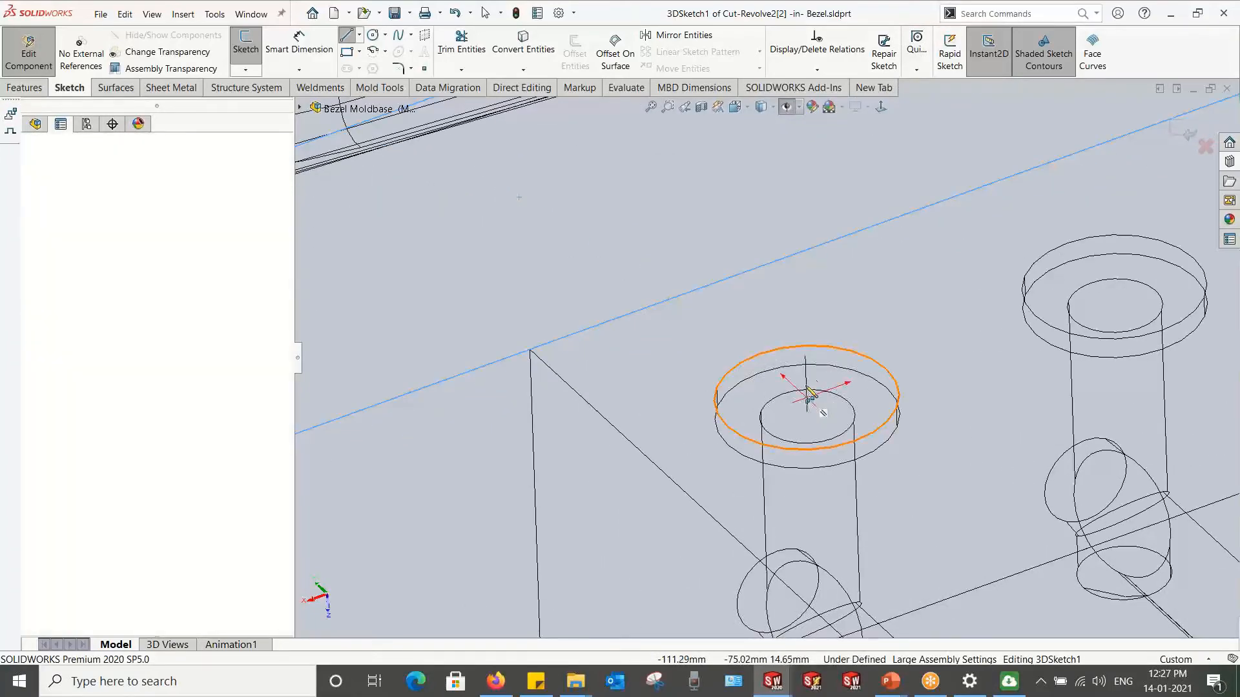
left_click(802, 282)
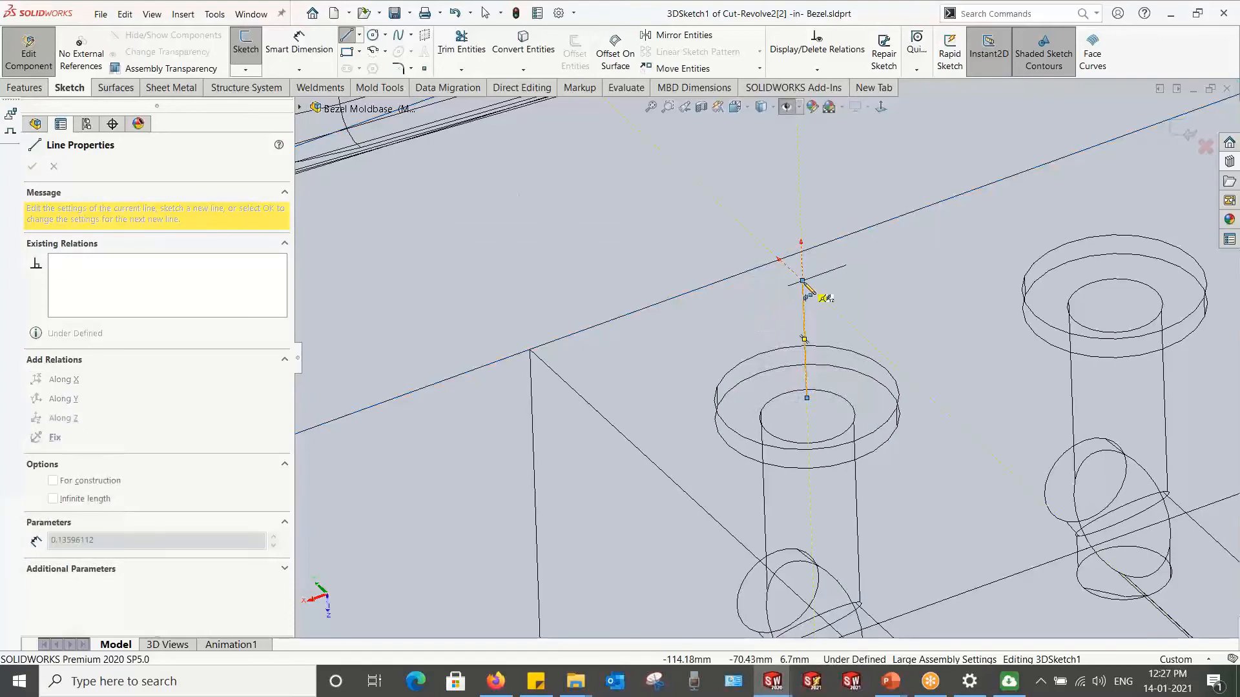
key("Escape")
right_click_drag(999, 250, 917, 267)
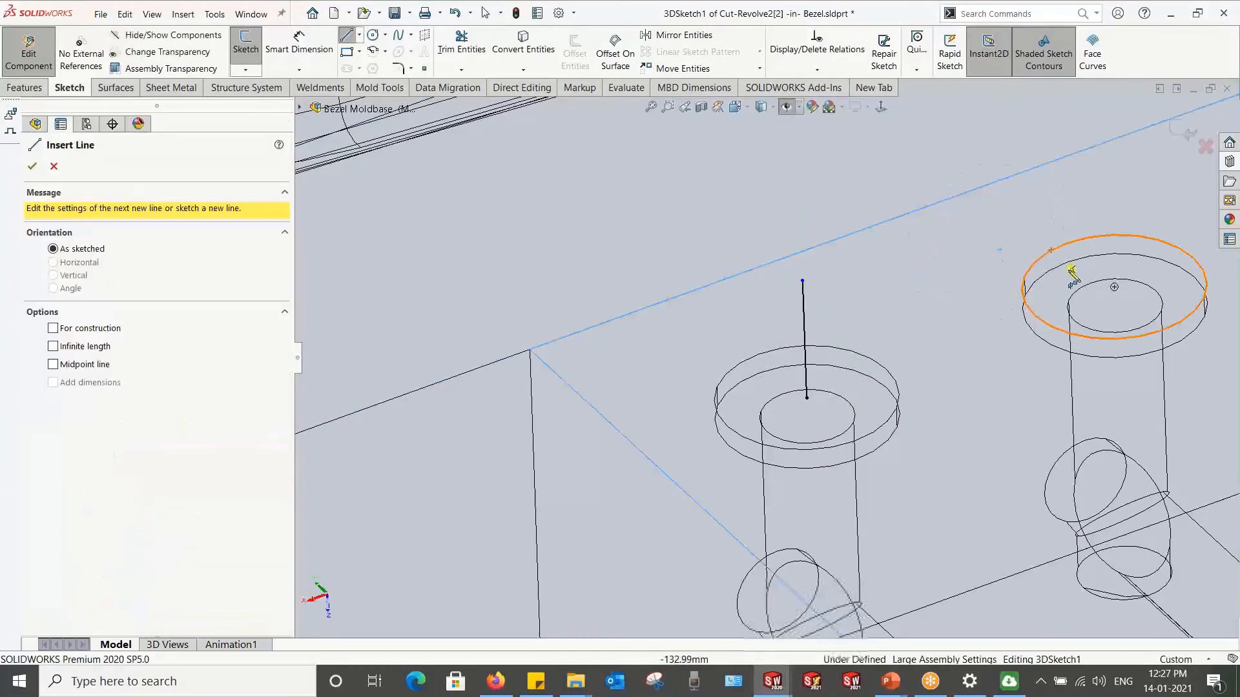
left_click(1114, 286)
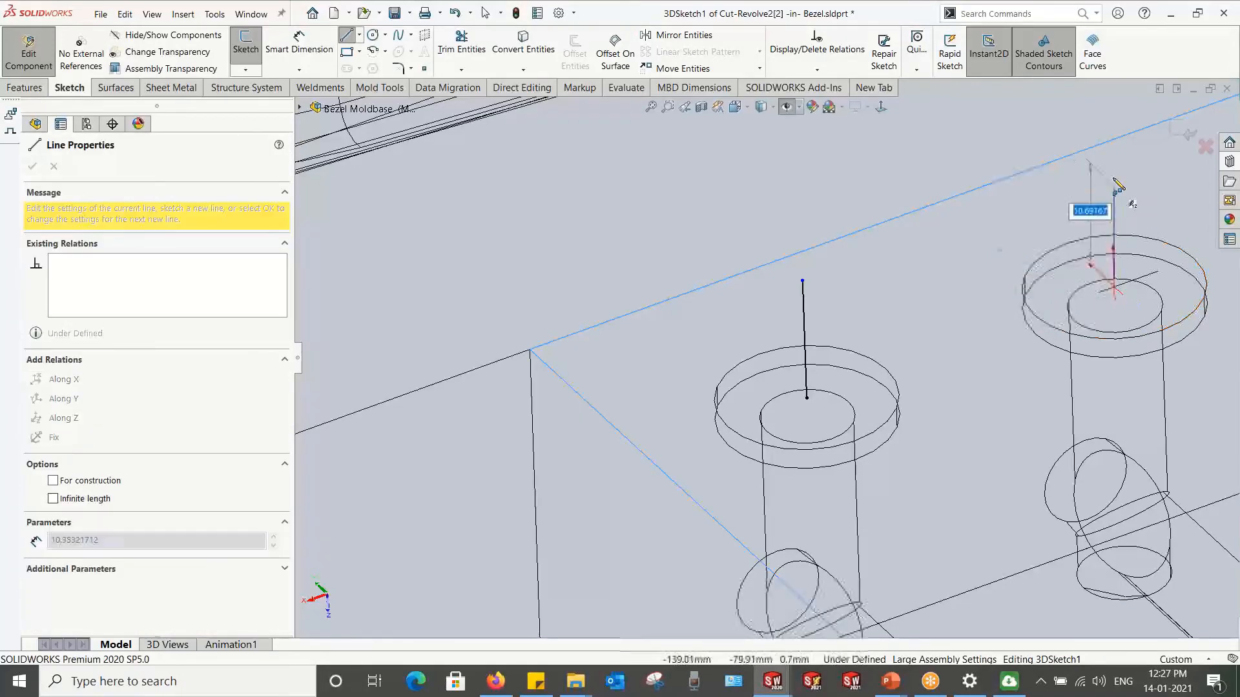
key("Escape")
Step: Split the graphics area into two stacked viewports showing the Top and Front views of the fixed half
scroll(856, 311, "up", 3)
scroll(807, 313, "down", 2)
middle_click_drag(788, 314, 858, 533)
scroll(817, 410, "up", 5)
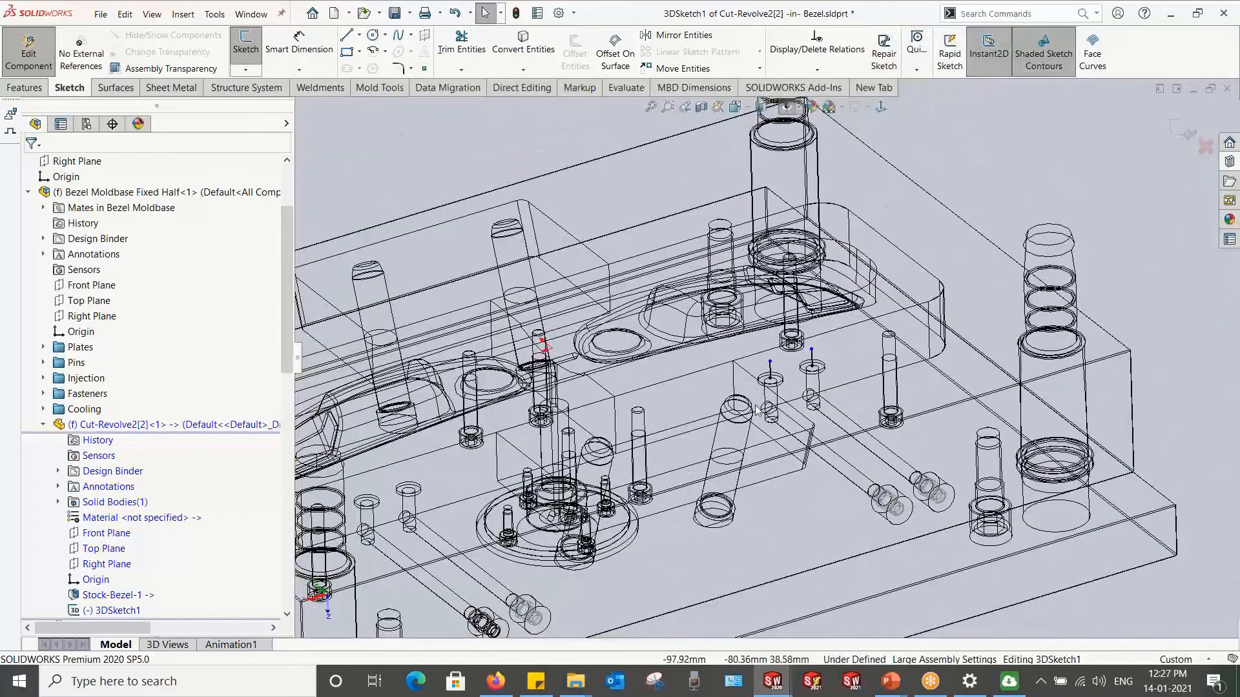
scroll(750, 349, "down", 3)
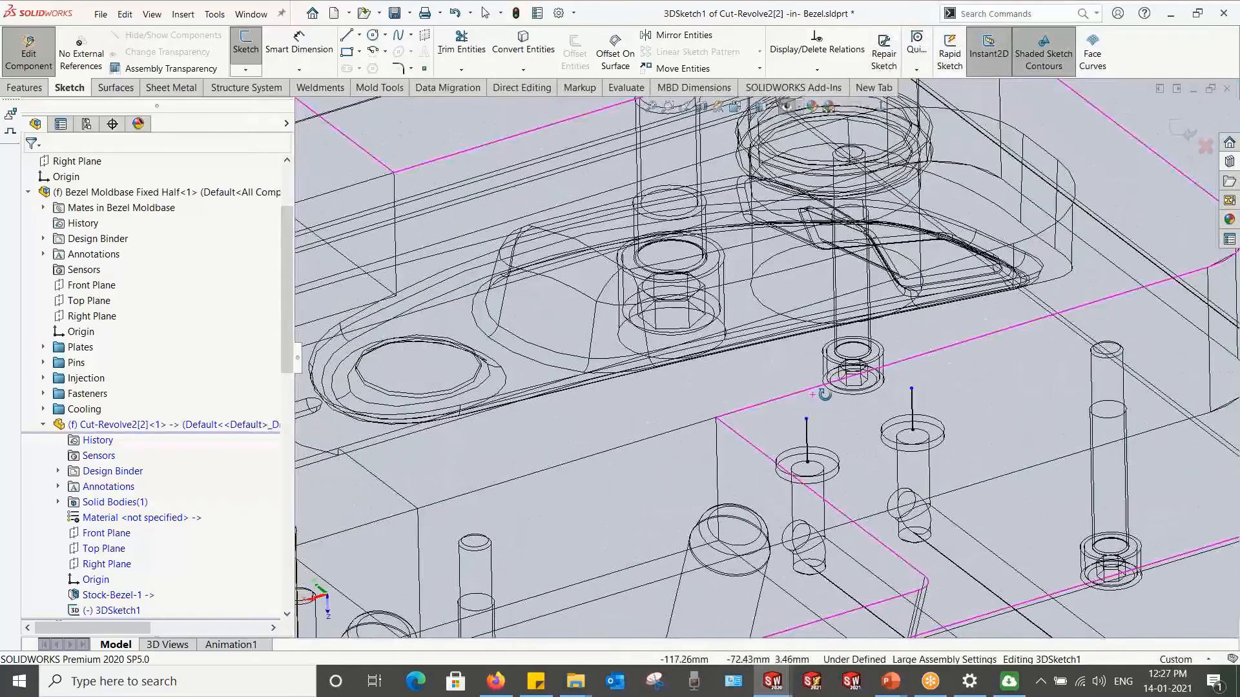
scroll(832, 410, "up", 6)
scroll(830, 423, "up", 2)
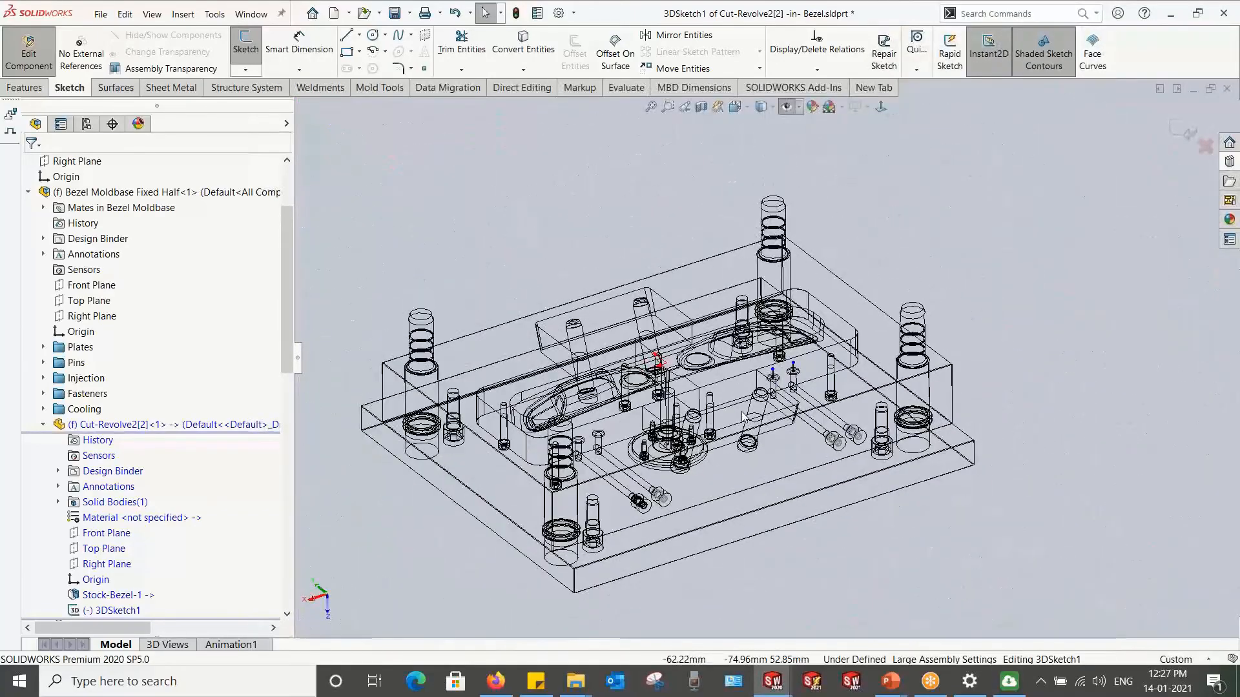
scroll(742, 417, "up", 2)
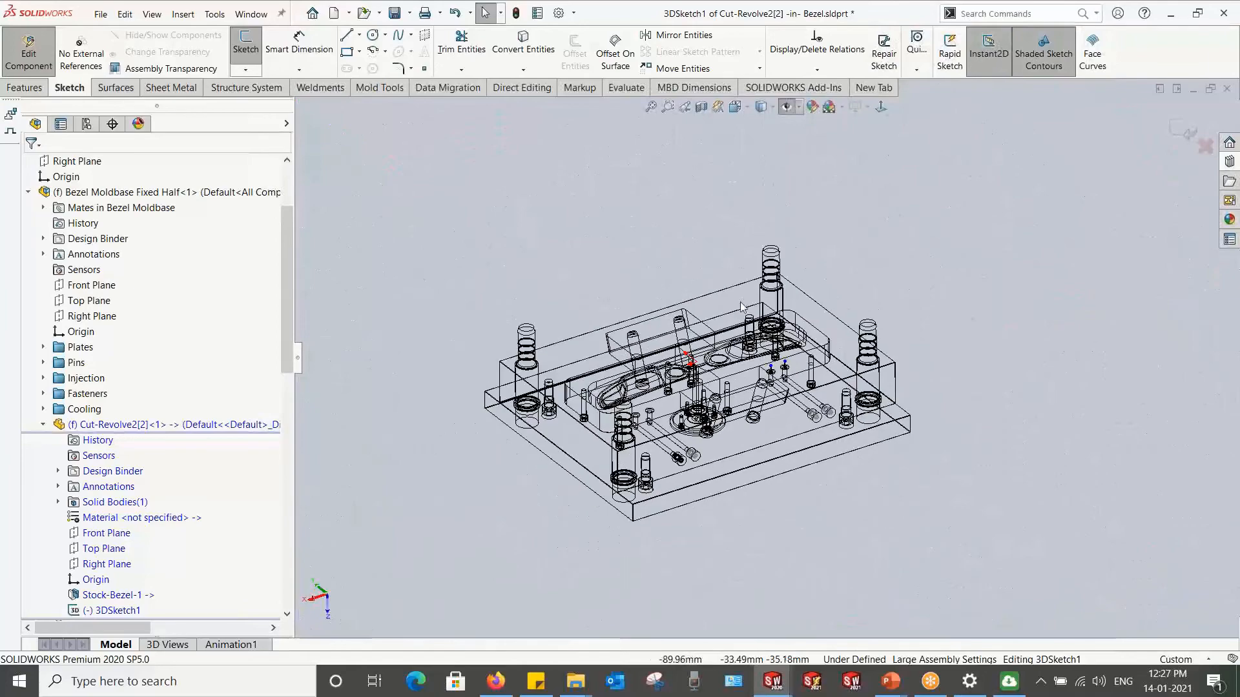
left_click(747, 107)
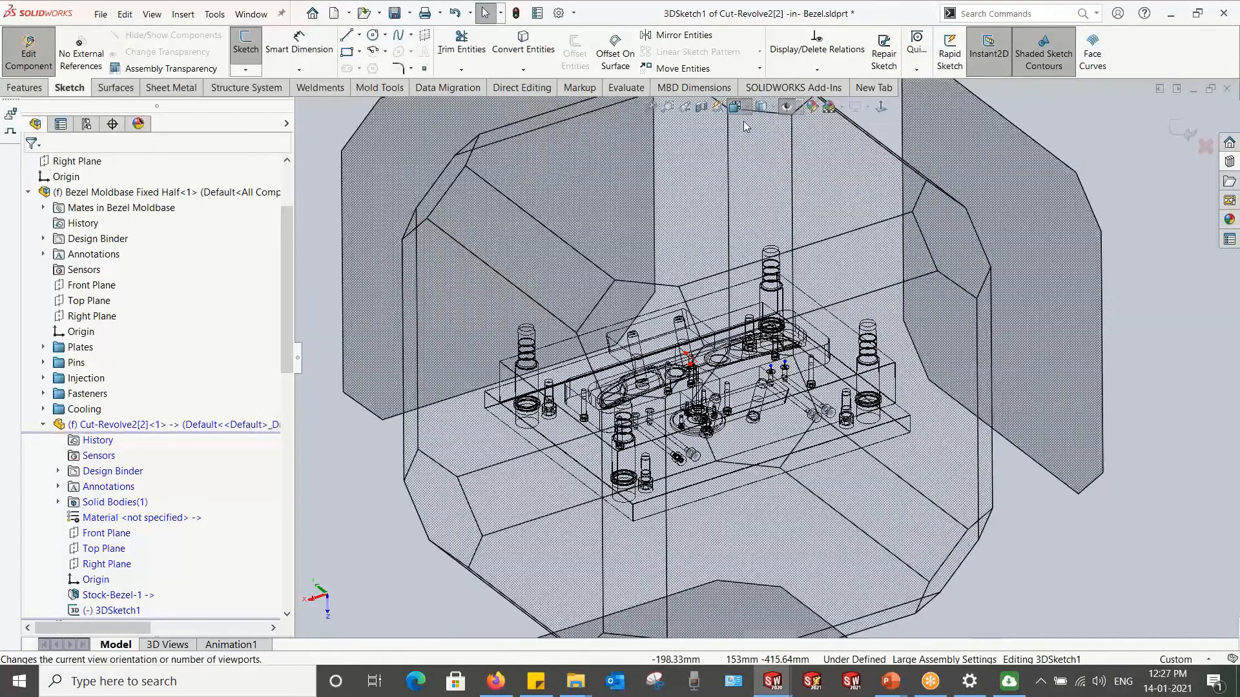
left_click(754, 221)
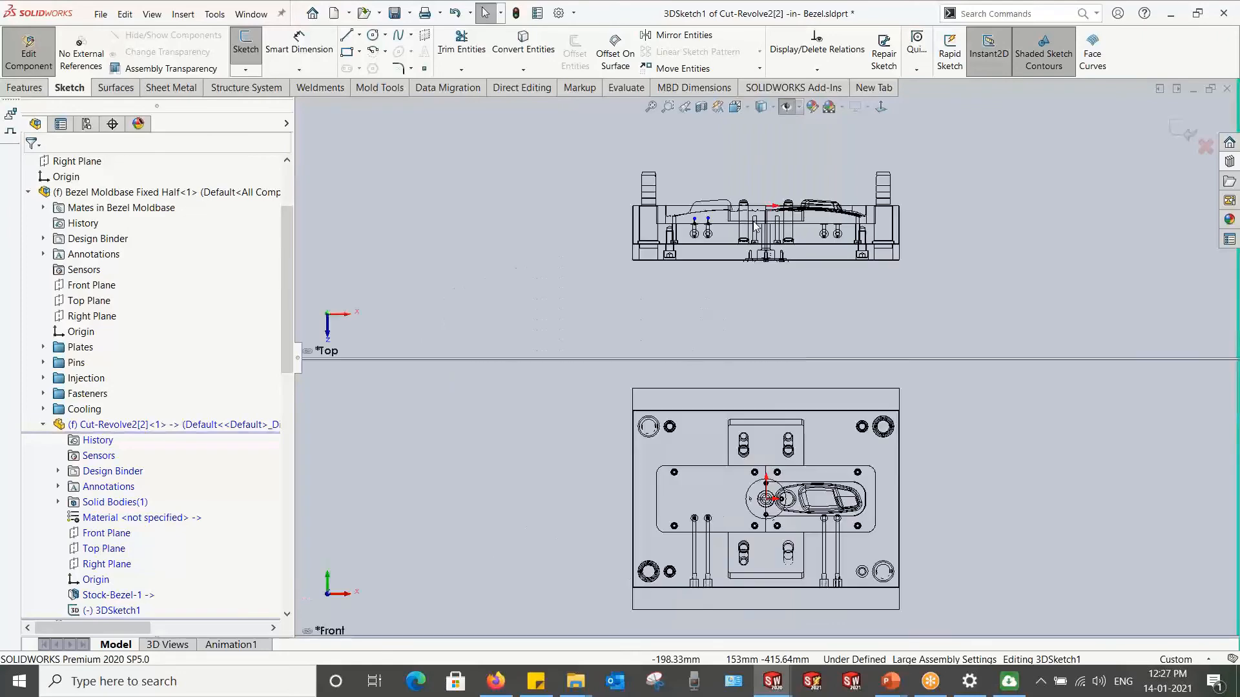
Step: Add an Equal relation between the two short vertical sketch lines above the cooling seal seats
scroll(717, 439, "down", 4)
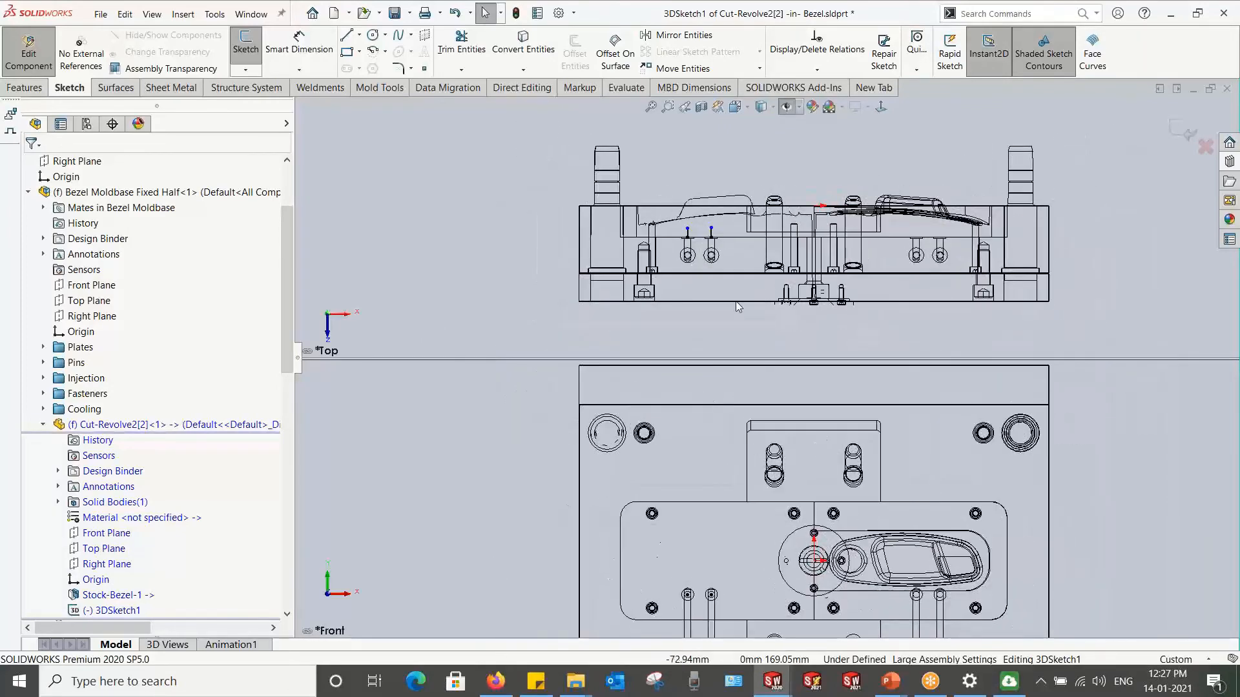
scroll(713, 251, "down", 5)
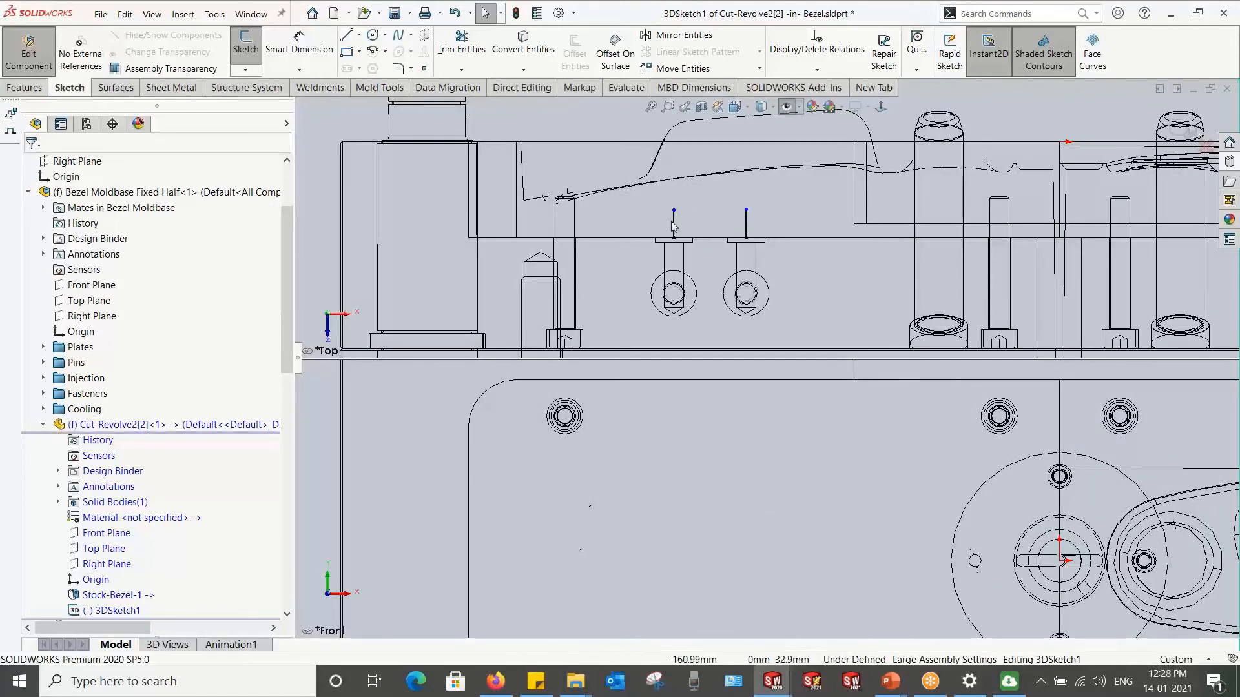
left_click(674, 222)
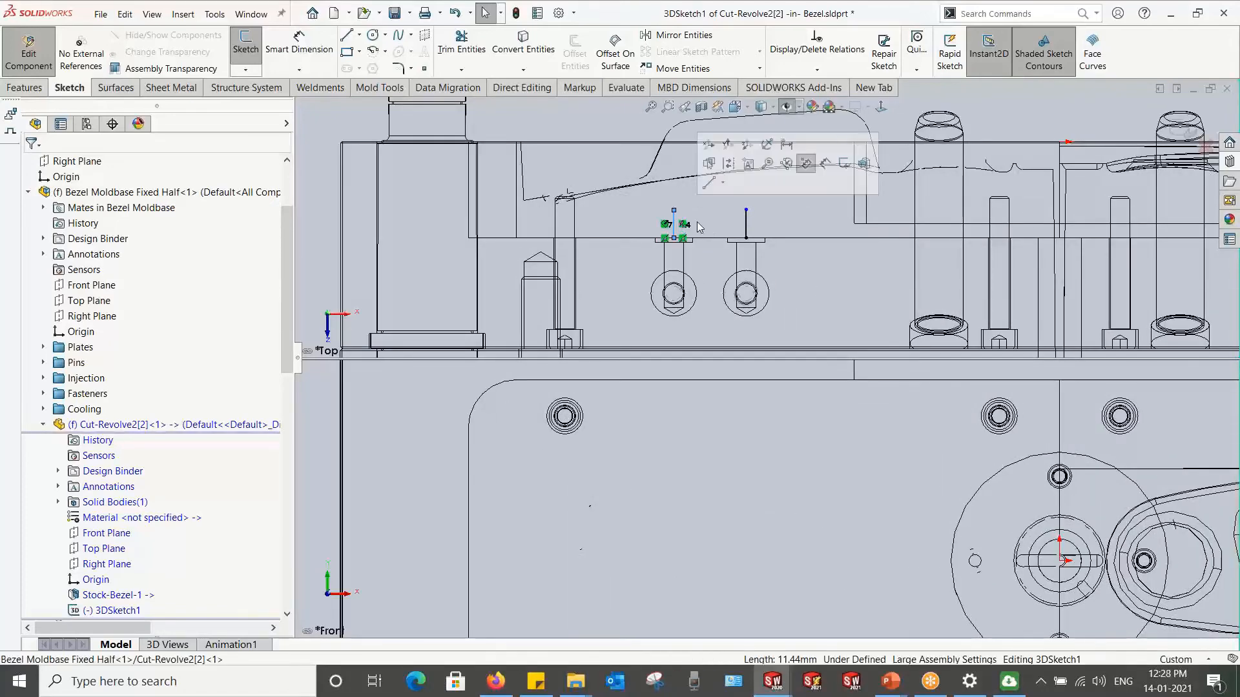
left_click(746, 223, "ctrl")
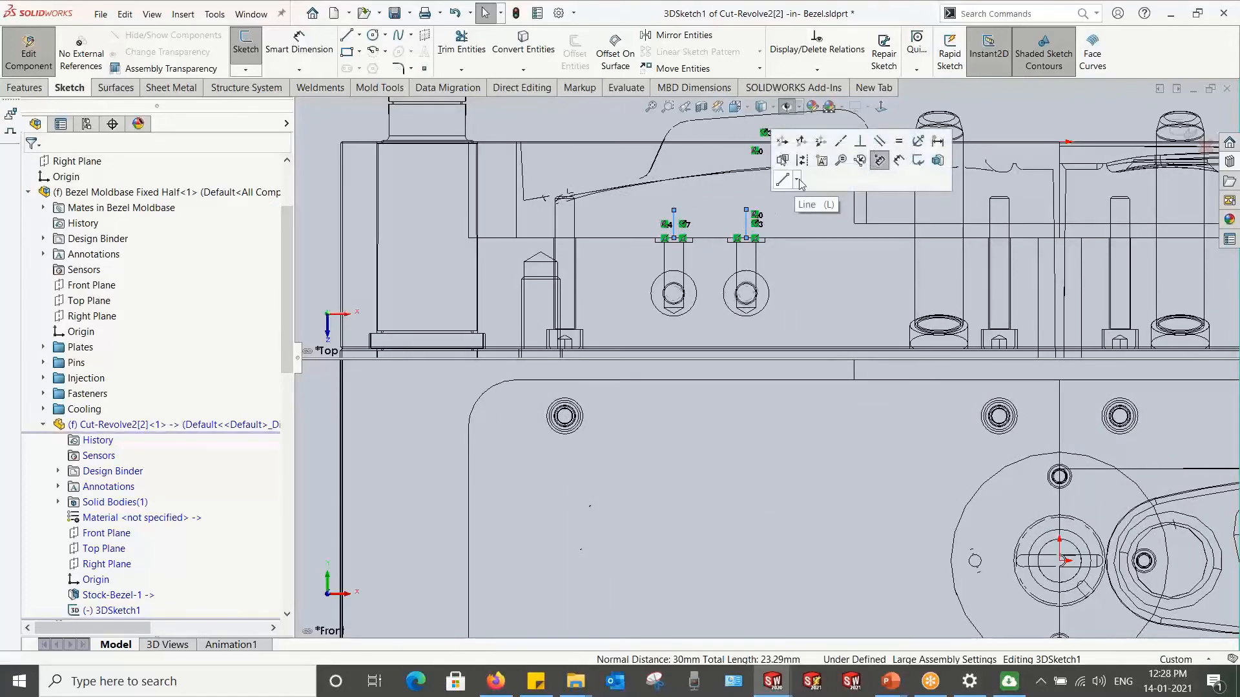
left_click(899, 141)
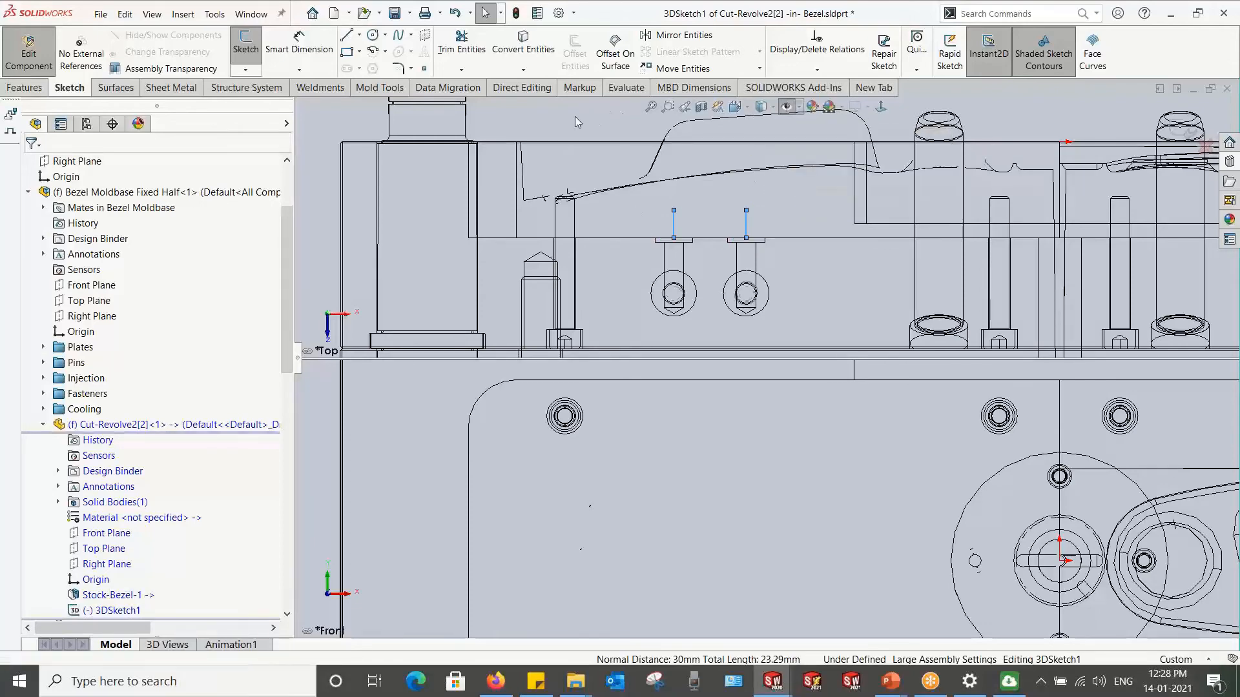
Step: Draw a line about 141 mm long along Y from the free end of the outer vertical line, extending beyond the insert's far edge
scroll(759, 220, "up", 2)
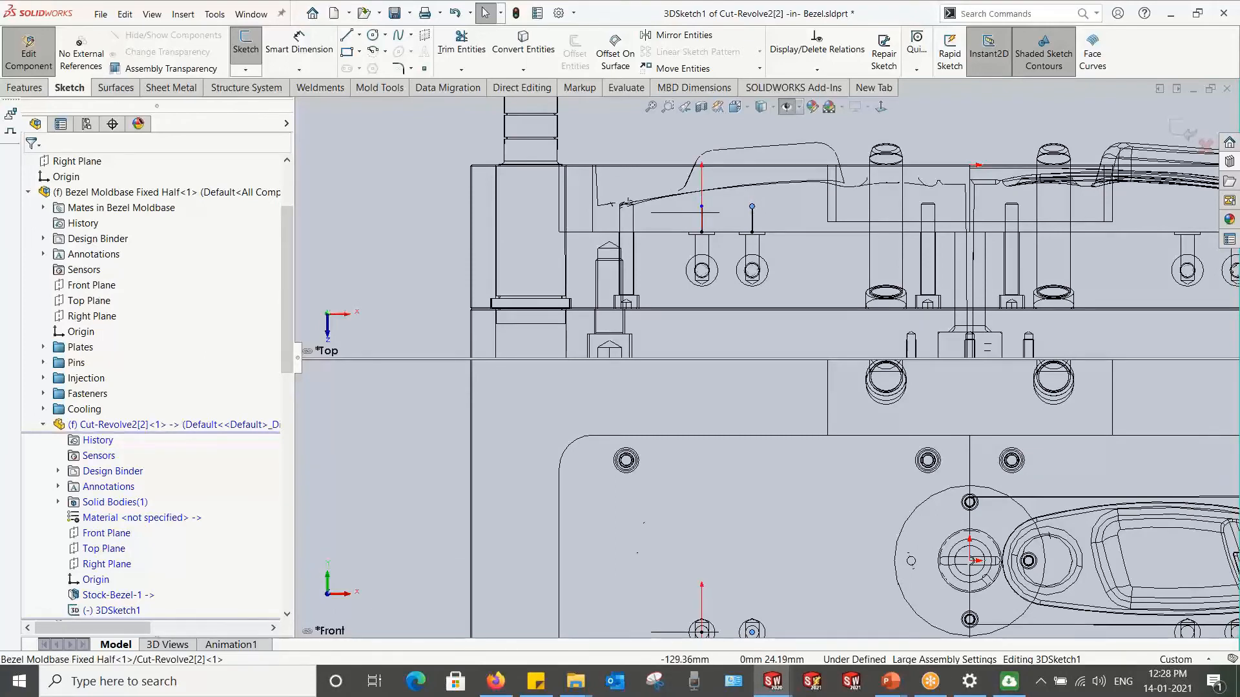
scroll(773, 527, "up", 3)
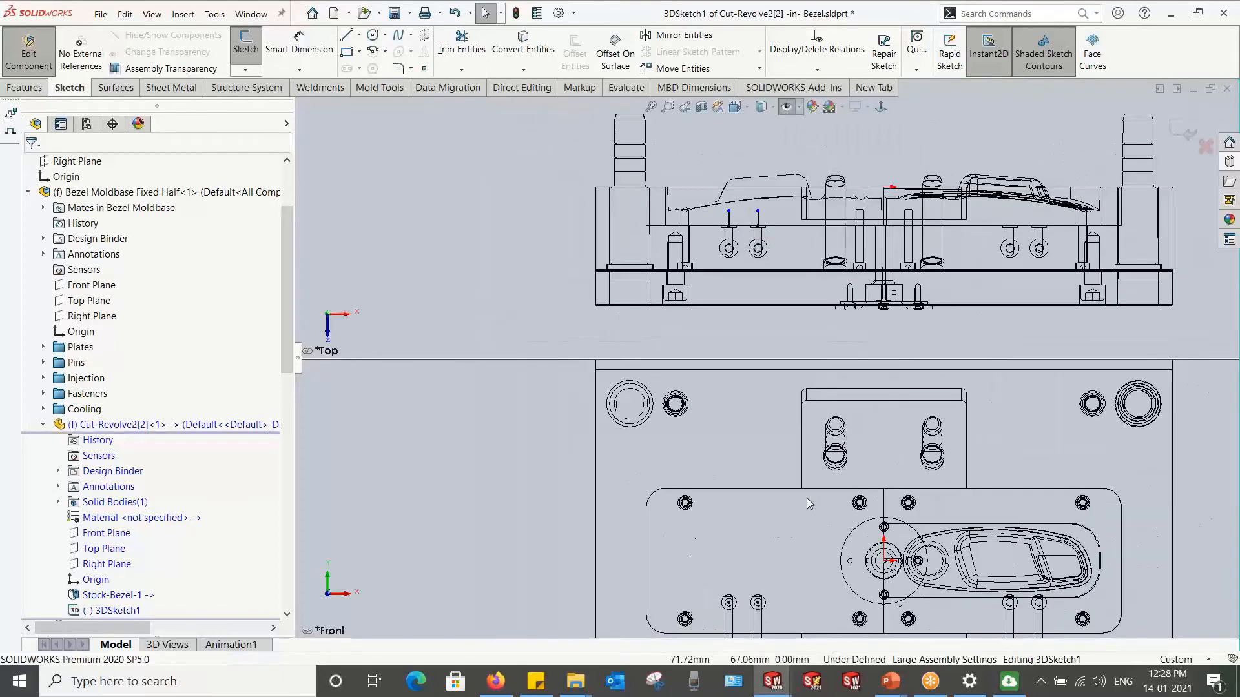
middle_click_drag(753, 517, 686, 454, "ctrl")
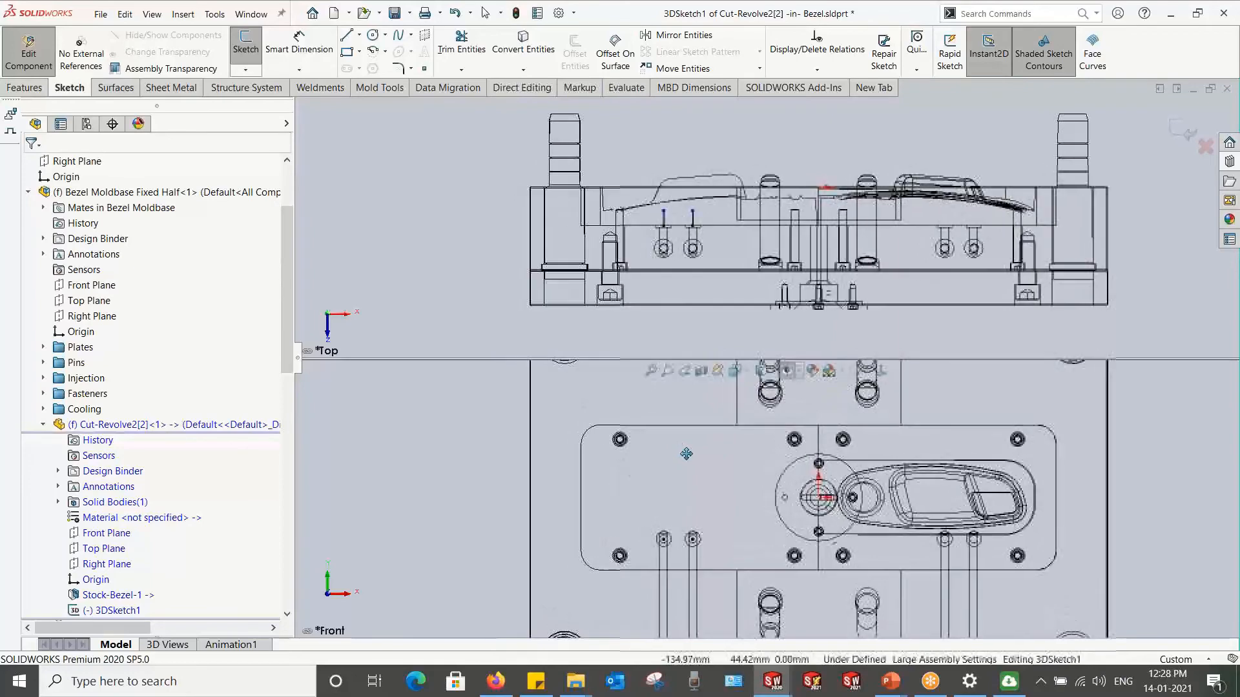
left_click(693, 212)
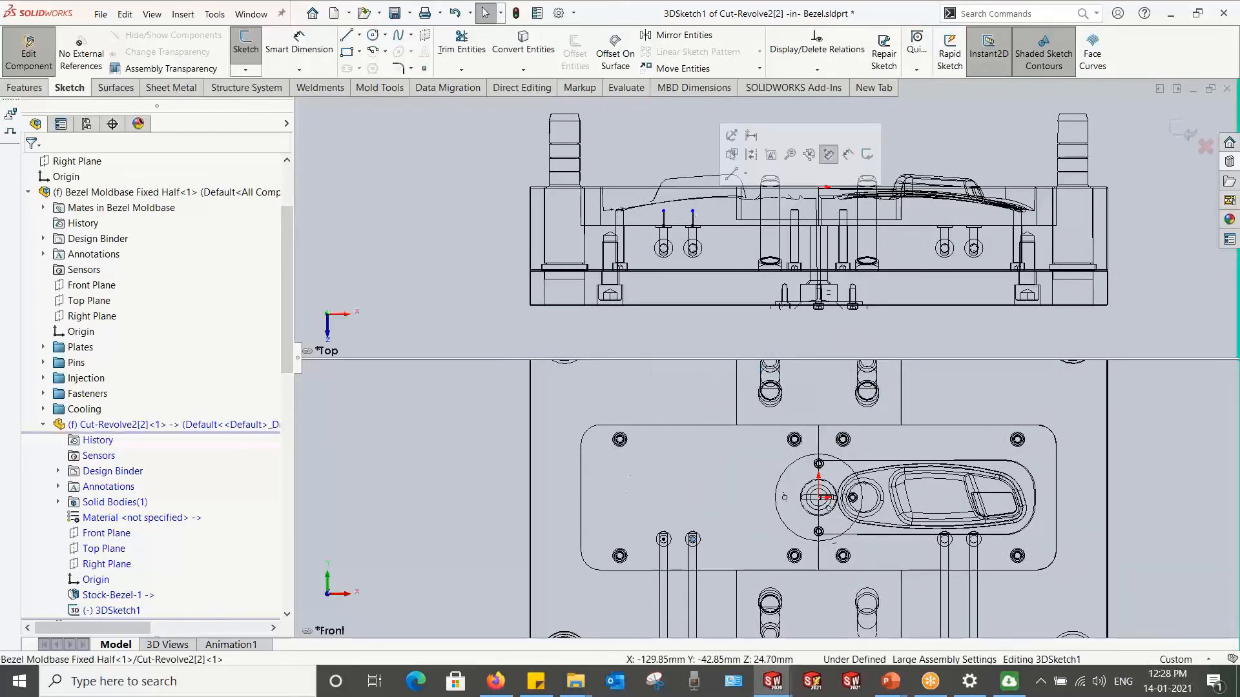
left_click(428, 163)
right_click_drag(428, 162, 359, 174)
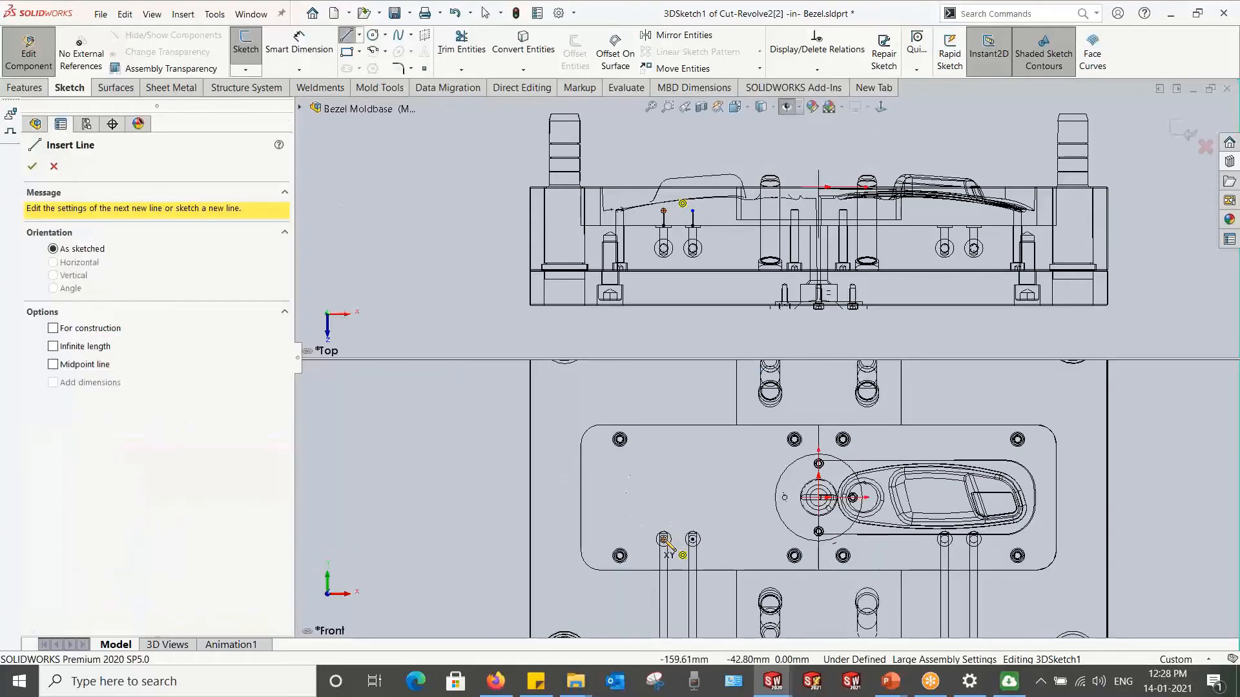
left_click(664, 539)
scroll(665, 452, "up", 2)
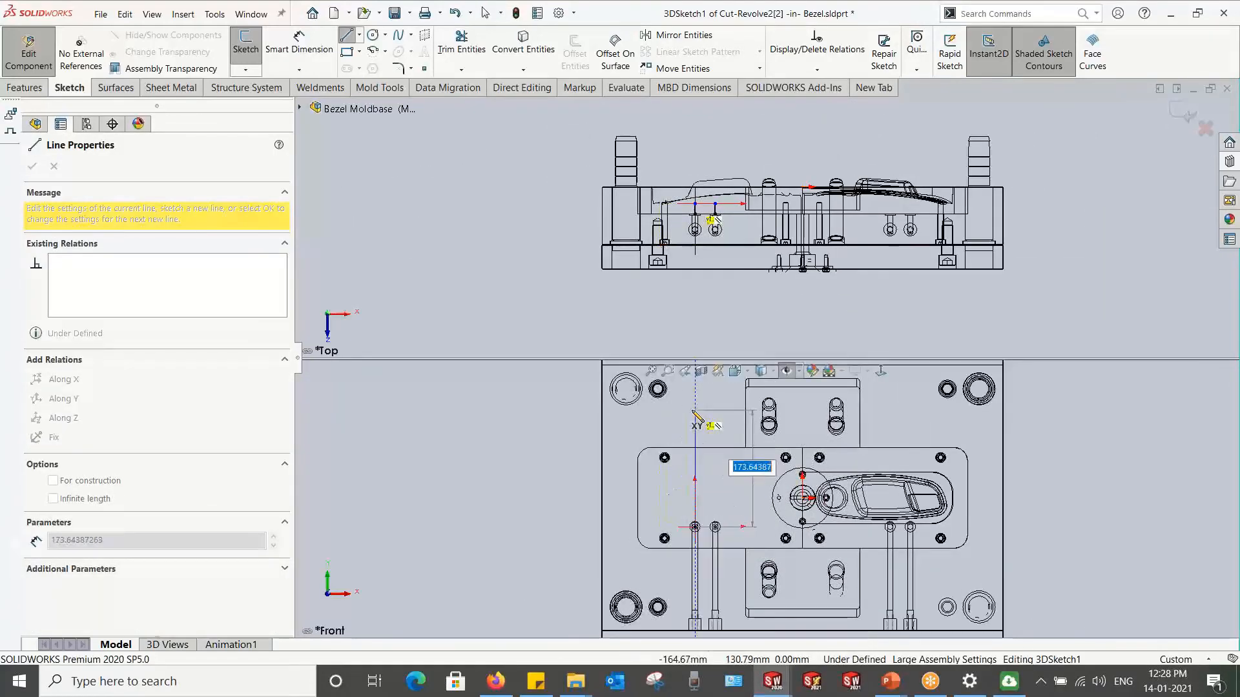
scroll(701, 417, "down", 3)
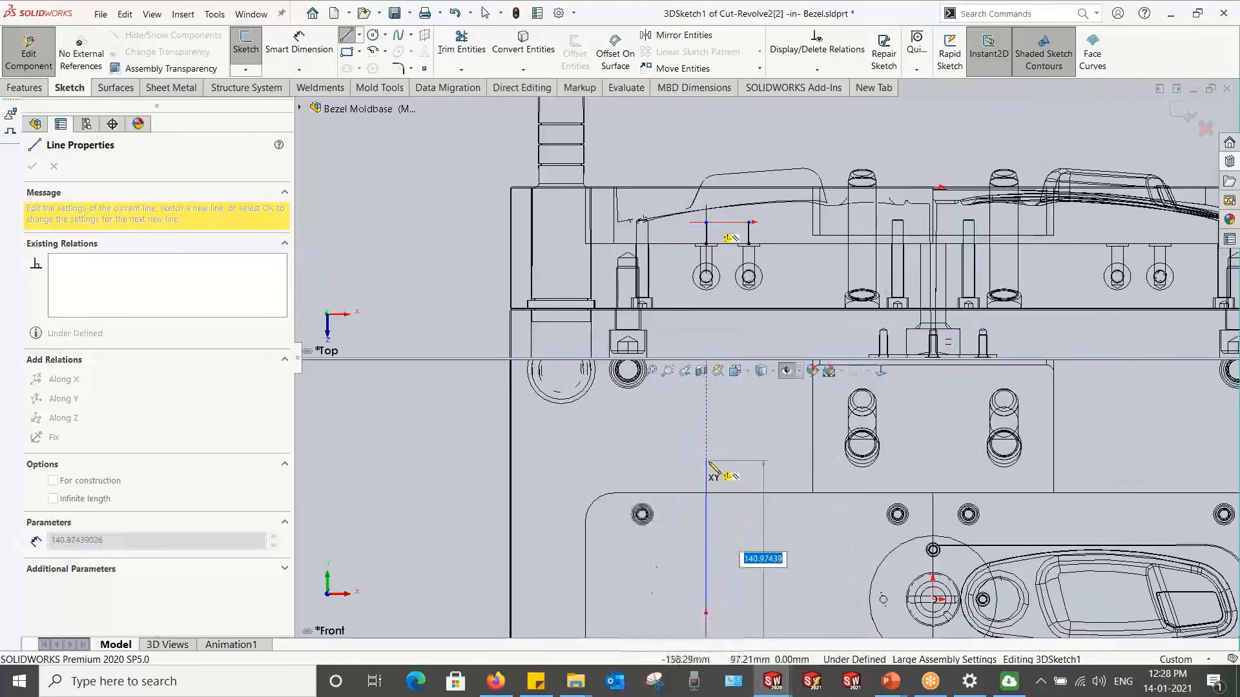
left_click(706, 463)
key("Escape")
scroll(784, 563, "up", 2)
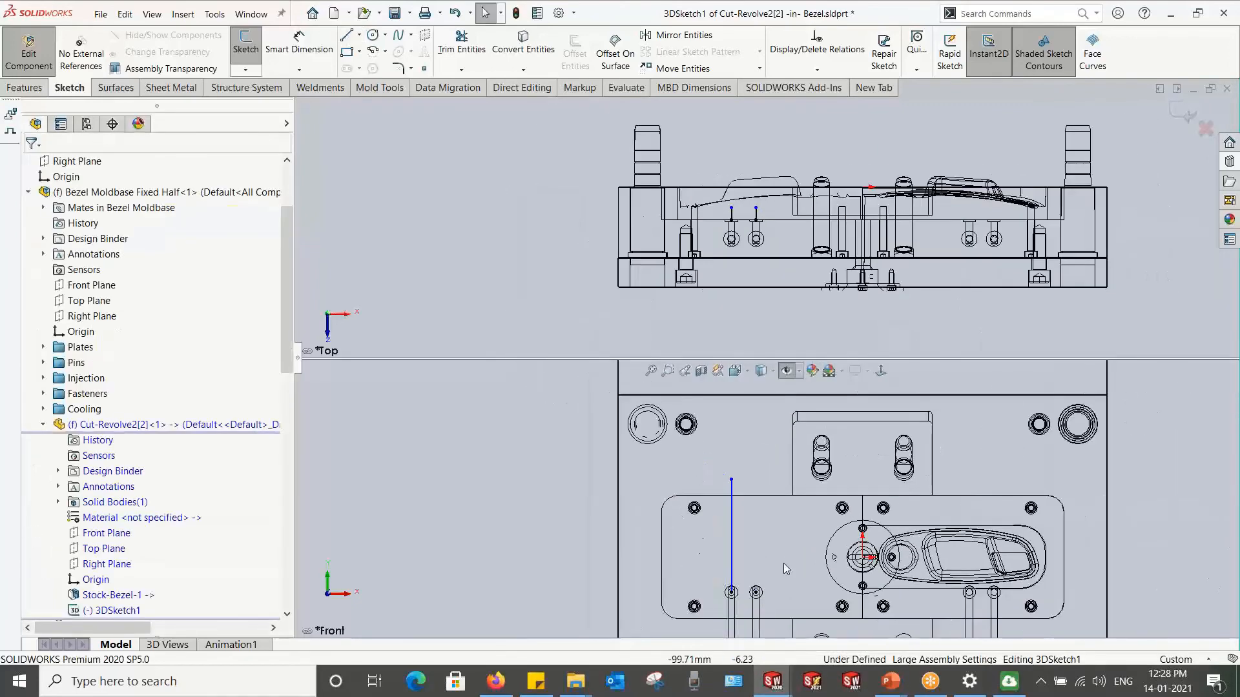
Step: Draw a line along X from the inner vertical line's free end past the sprue centre, and move their shared endpoint to about Z 21.11 mm
scroll(808, 576, "down", 1)
right_click_drag(529, 274, 474, 277)
left_click(743, 212)
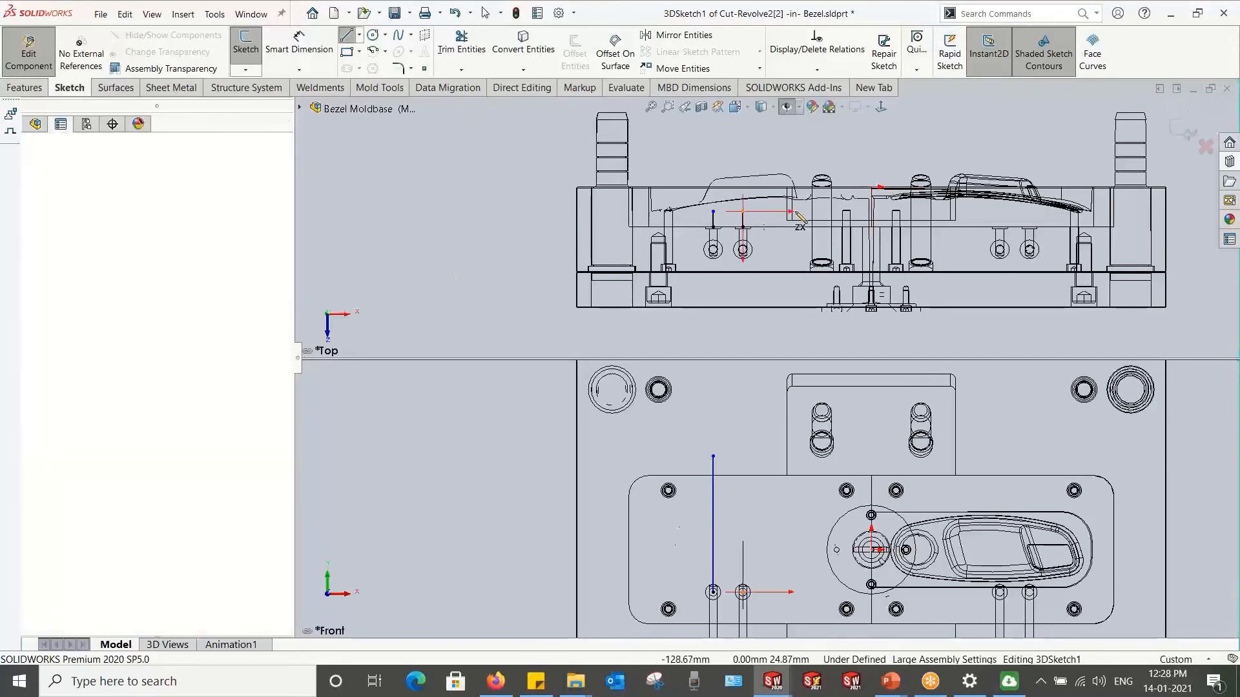
left_click(883, 212)
key("Escape")
scroll(825, 187, "up", 2)
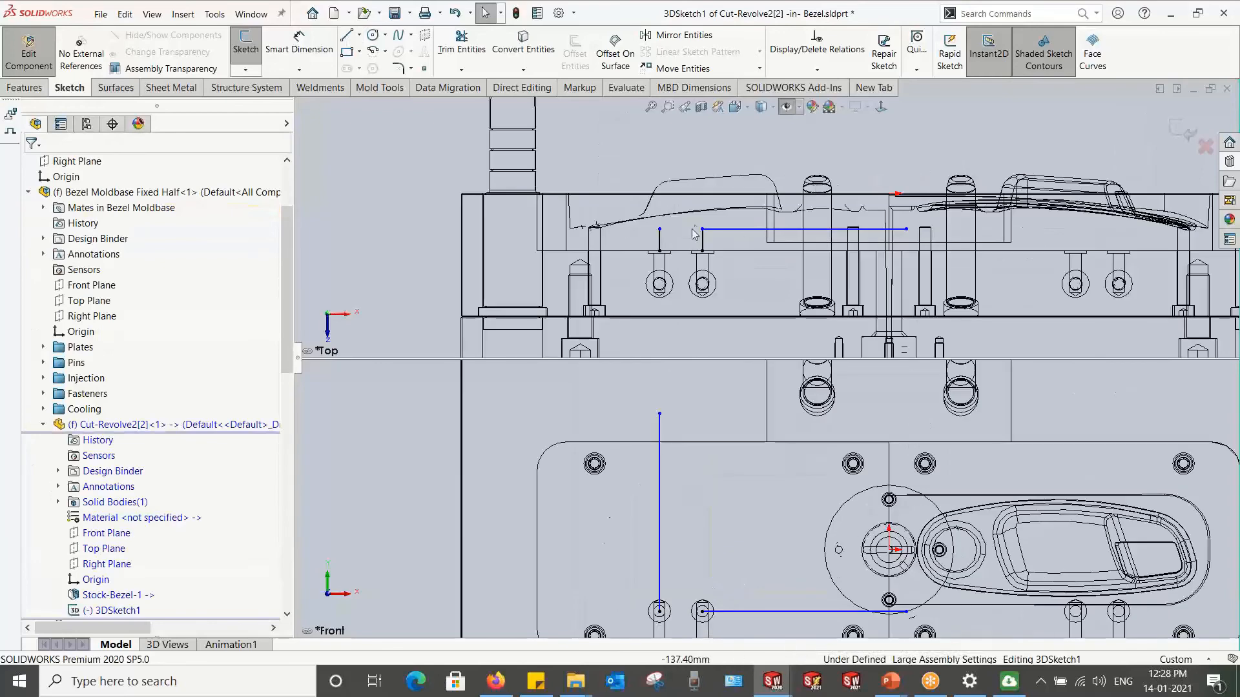
left_click_drag(702, 229, 702, 226)
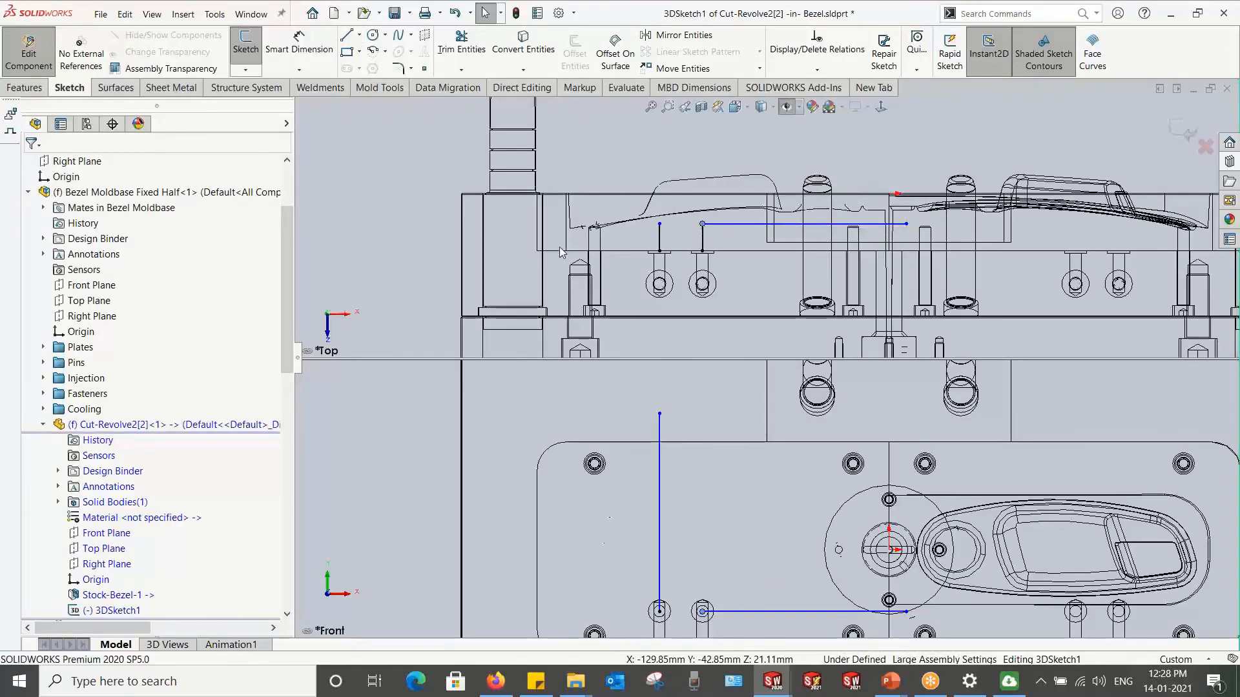
key("f")
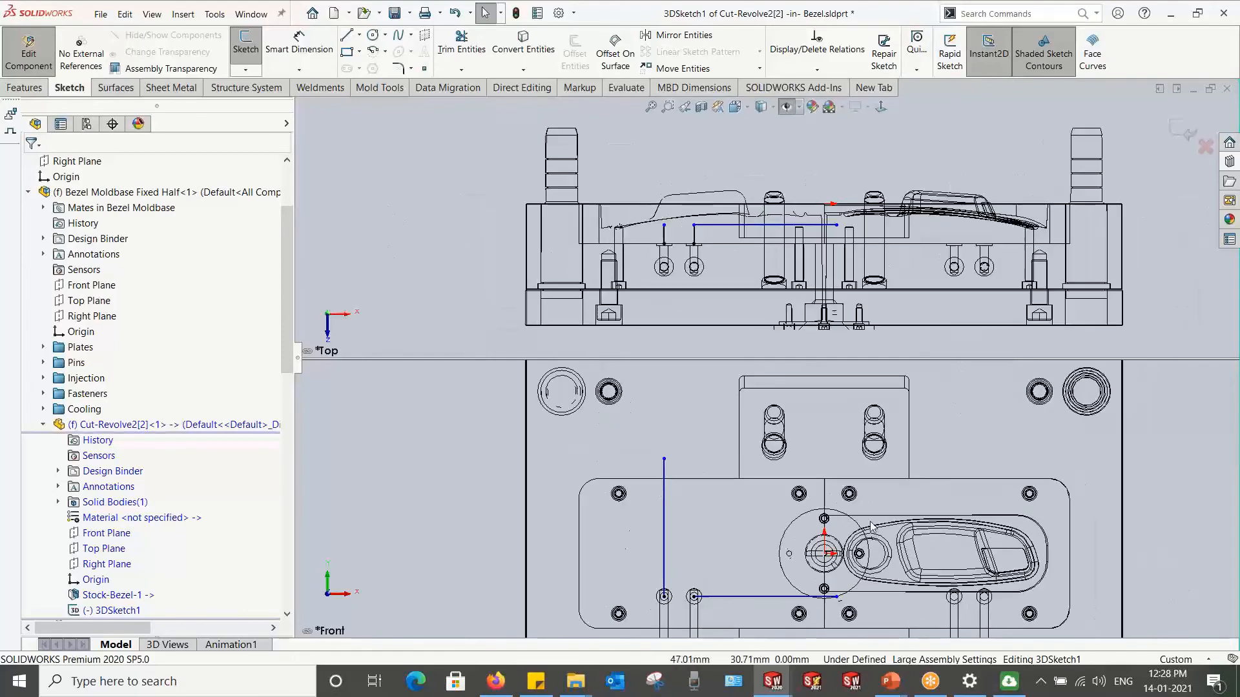
Step: Draw a line along Y from a point on the X-direction channel line, outside the sprue's locating circle, to beyond the insert's far edge
key("l")
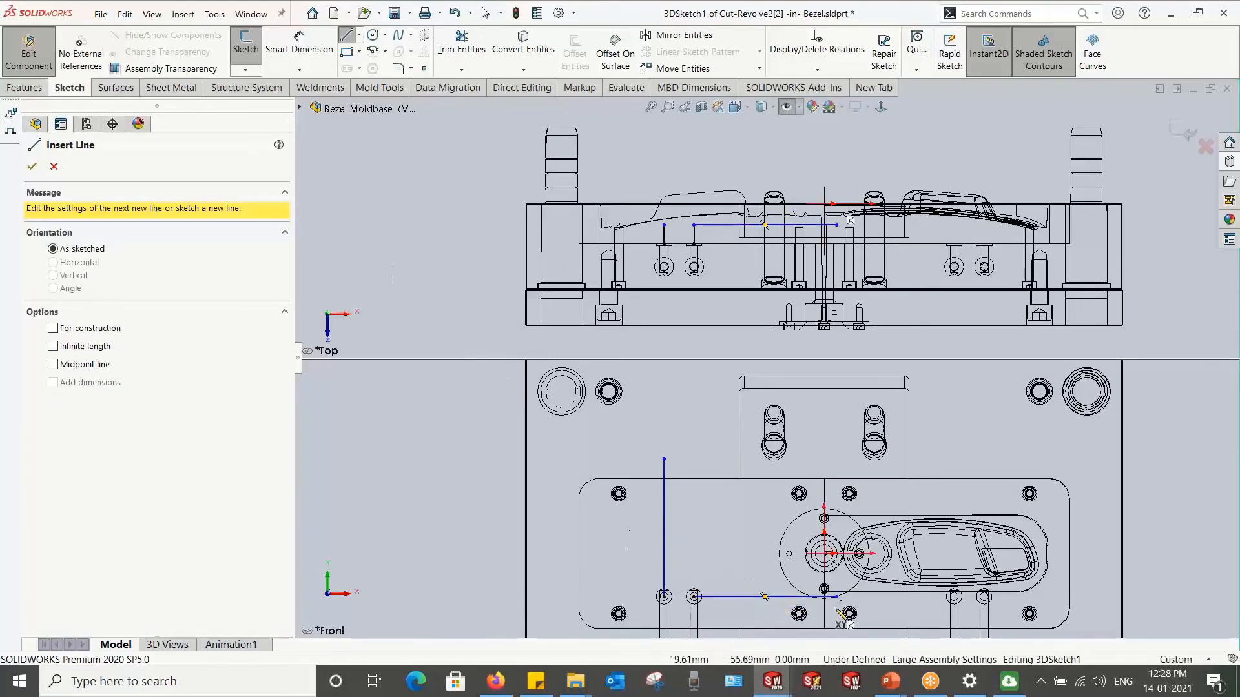
scroll(841, 615, "down", 2)
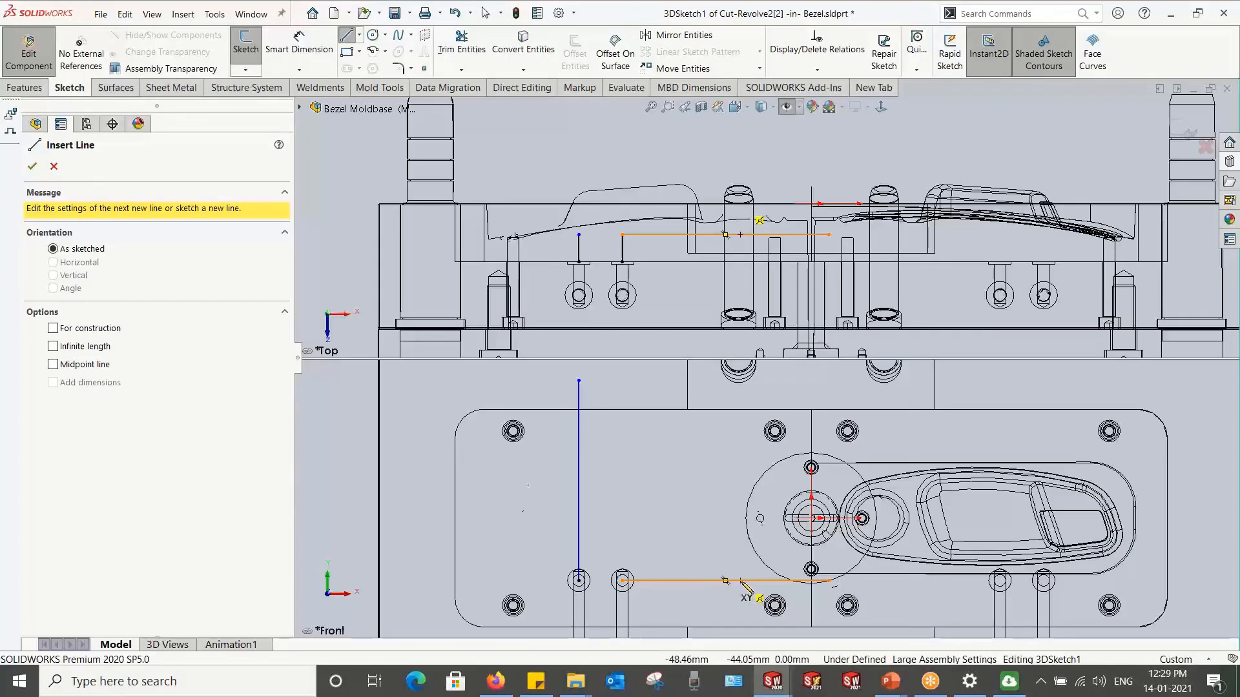
left_click(742, 581)
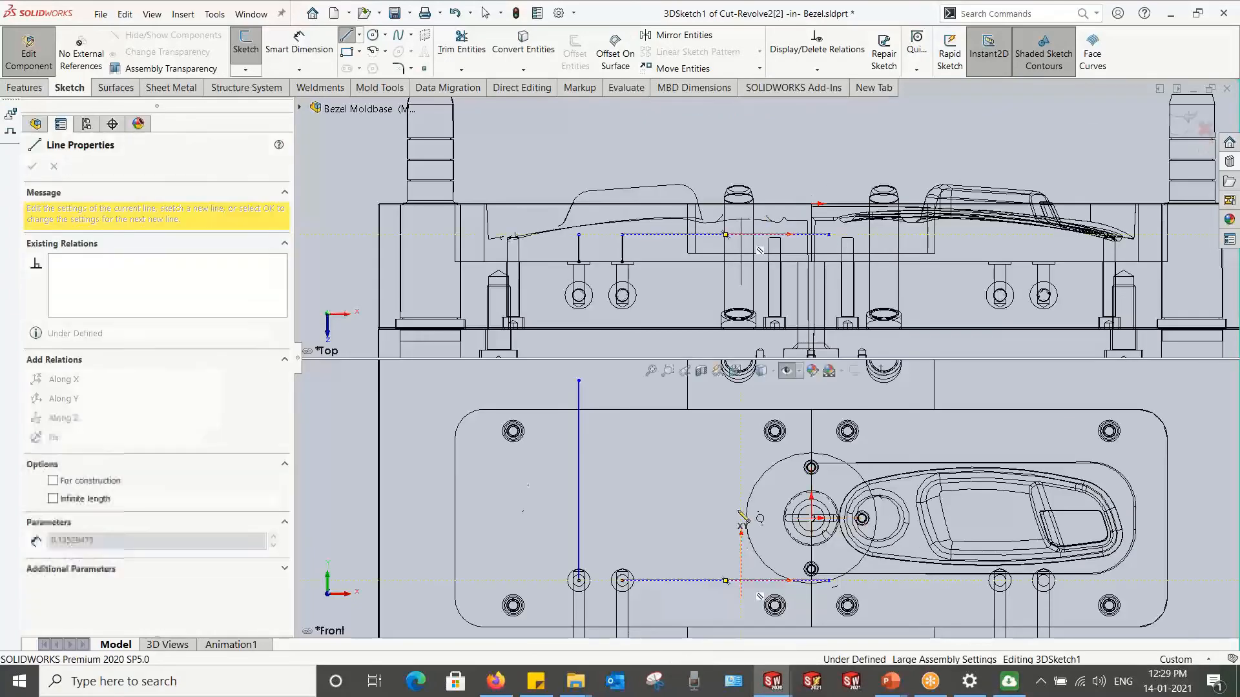
left_click(741, 388)
key("Escape")
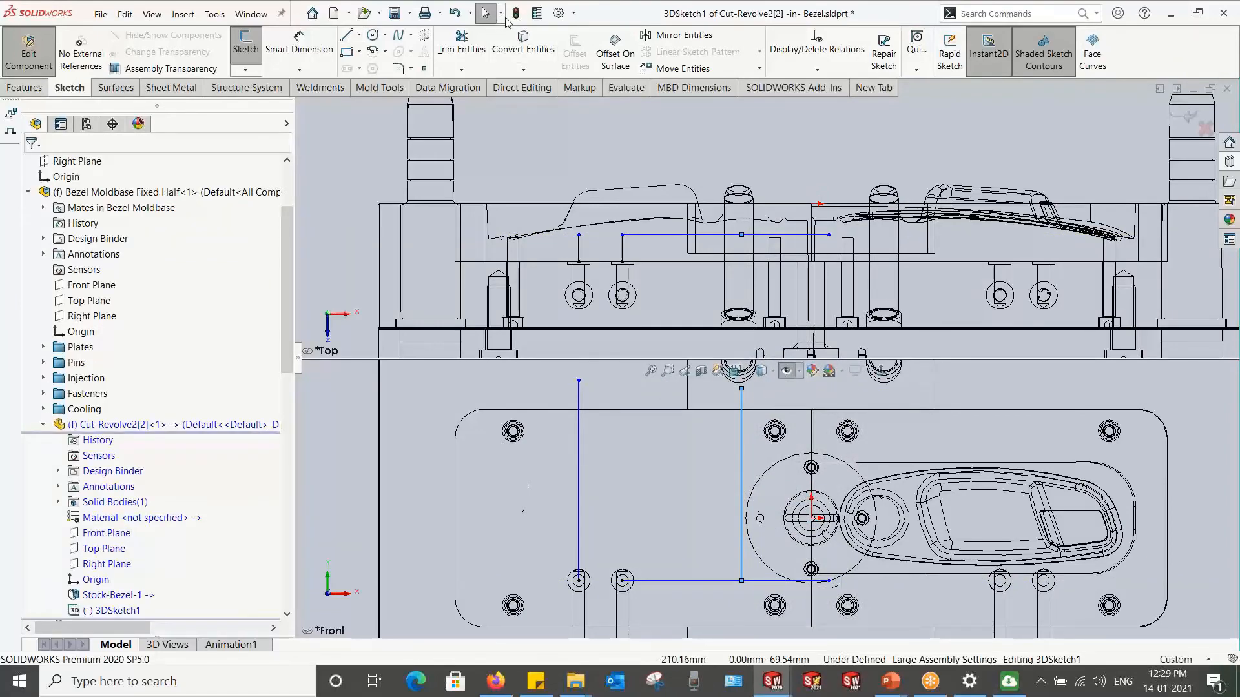
Step: Draw a line along X from the outer Y-direction channel line, across the inner one, to a point inside the sprue's locating circle
left_click(682, 153)
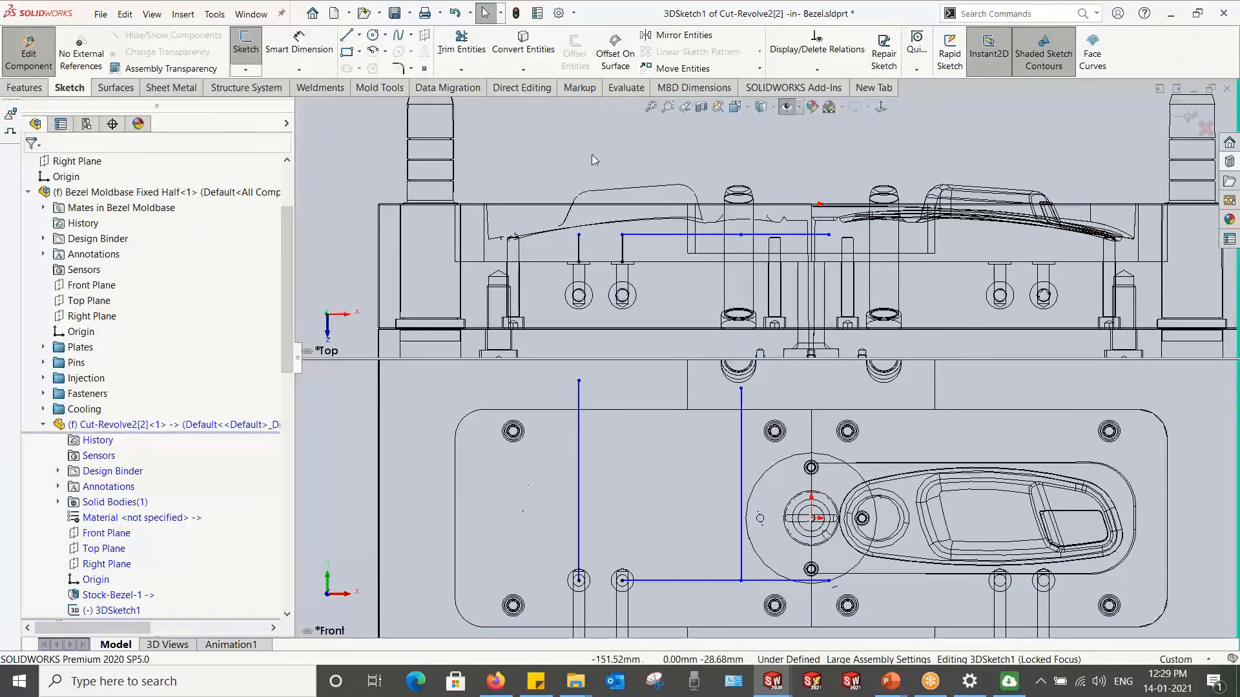
right_click_drag(587, 149, 571, 145)
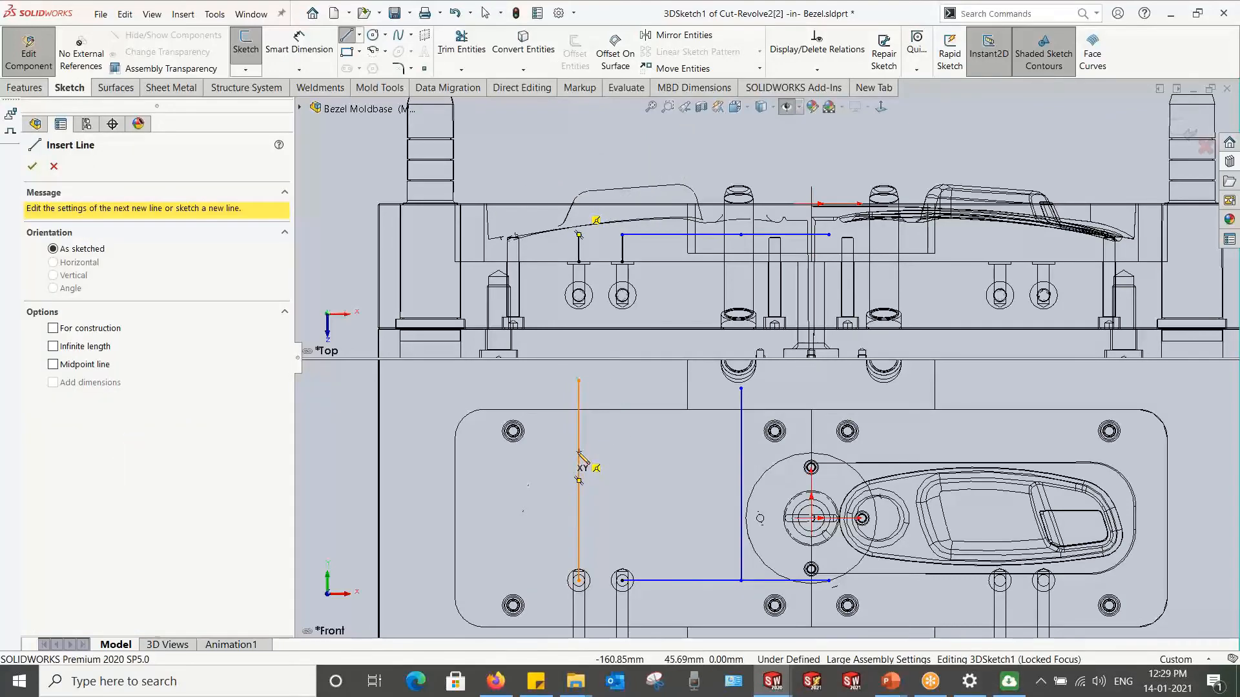
left_click(578, 453)
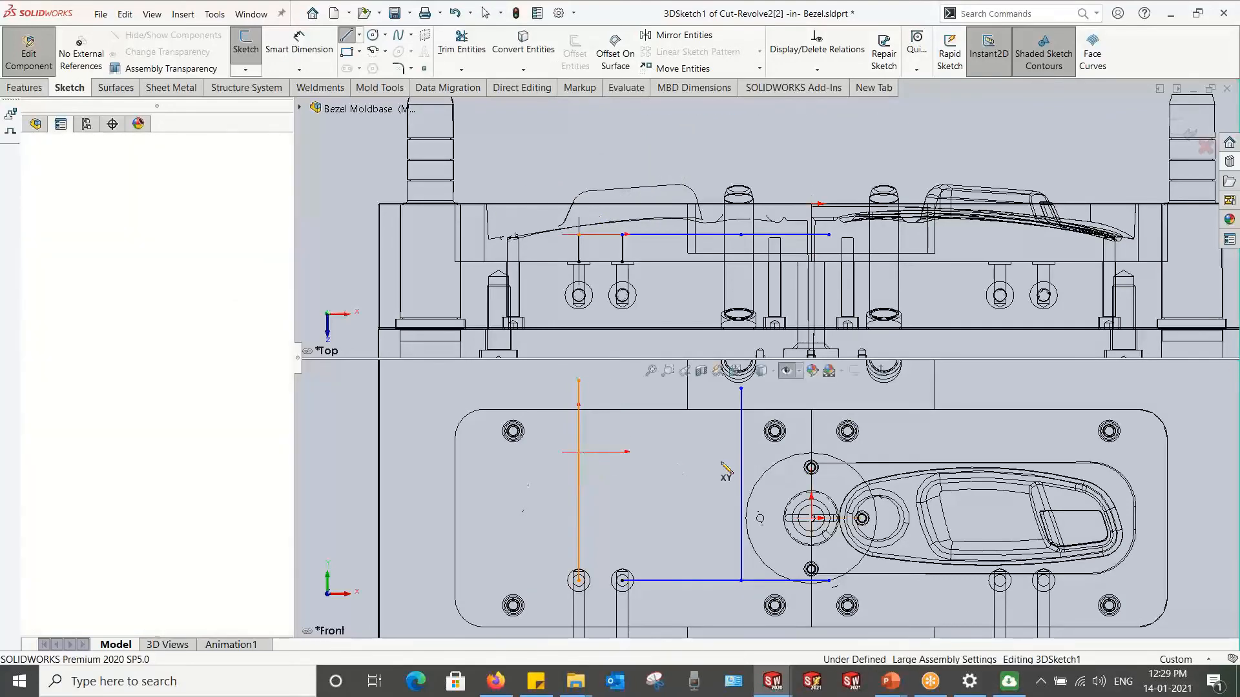
left_click(788, 452)
key("Escape")
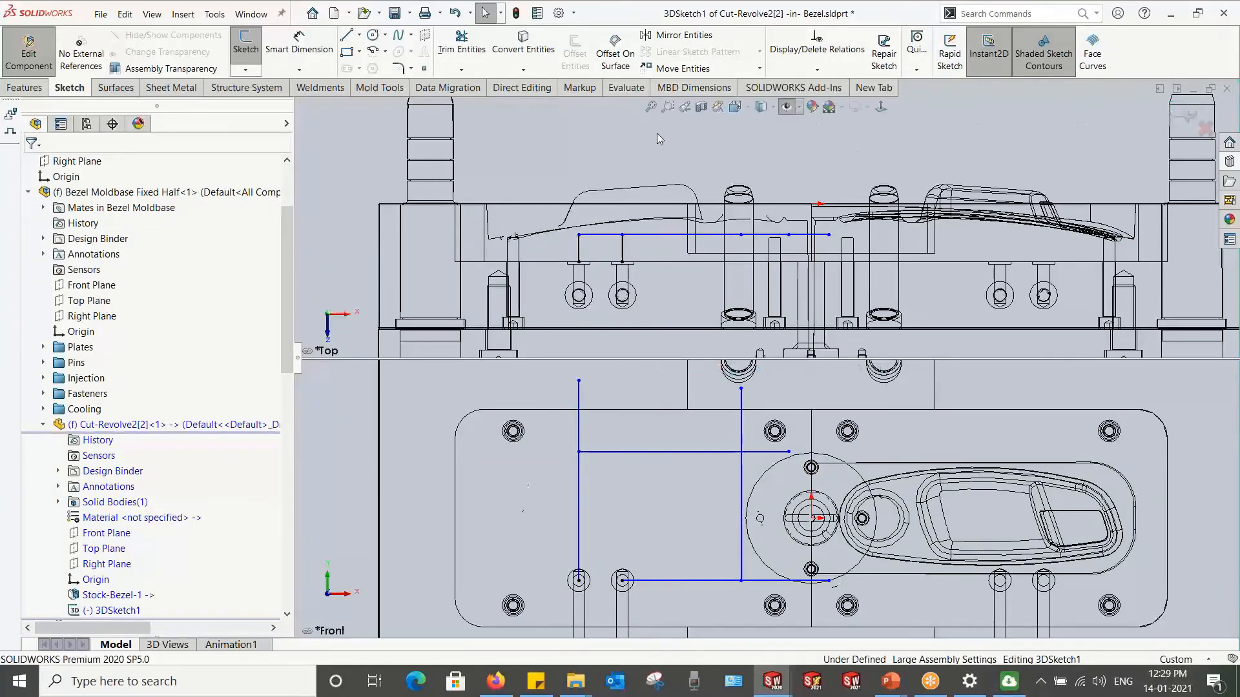
Step: Switch to a single view and extend the new X-direction line's free end past the sprue centre, to about X 12.64 mm
left_click(735, 107)
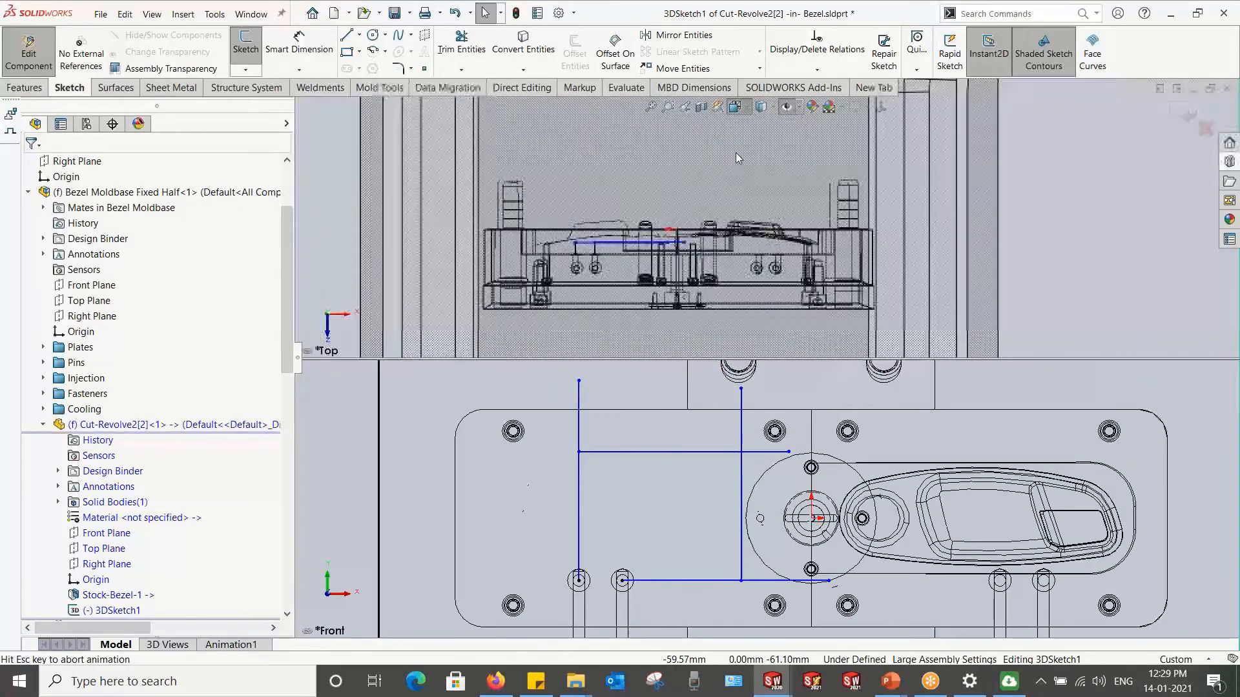
left_click(739, 221)
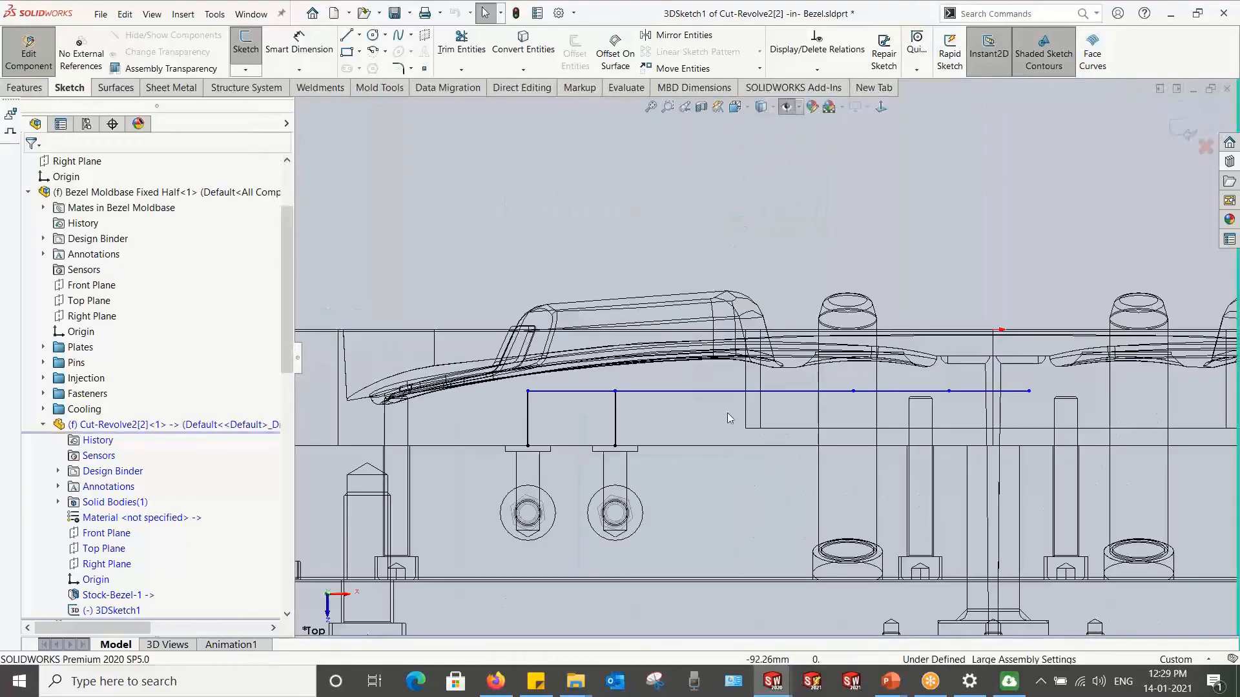
scroll(707, 535, "up", 6)
middle_click_drag(717, 478, 749, 368)
left_click(881, 107)
scroll(792, 339, "down", 3)
scroll(792, 343, "down", 3)
scroll(900, 349, "down", 3)
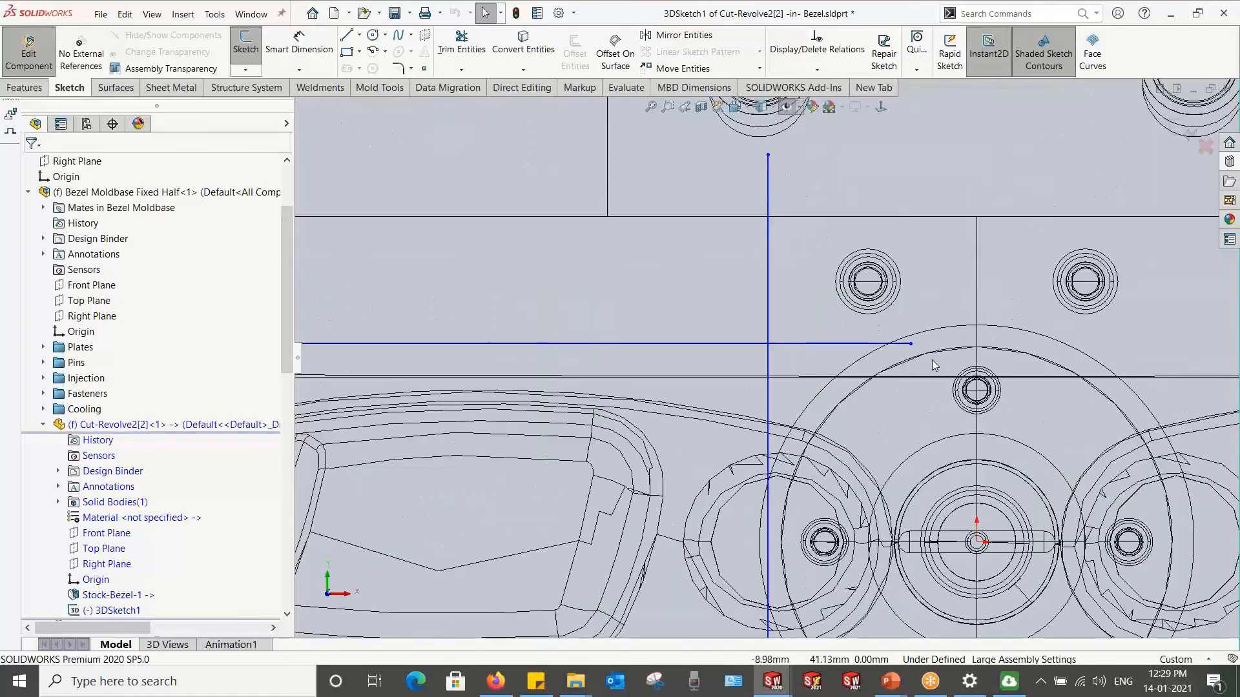
left_click_drag(911, 344, 1031, 343)
scroll(999, 363, "up", 4)
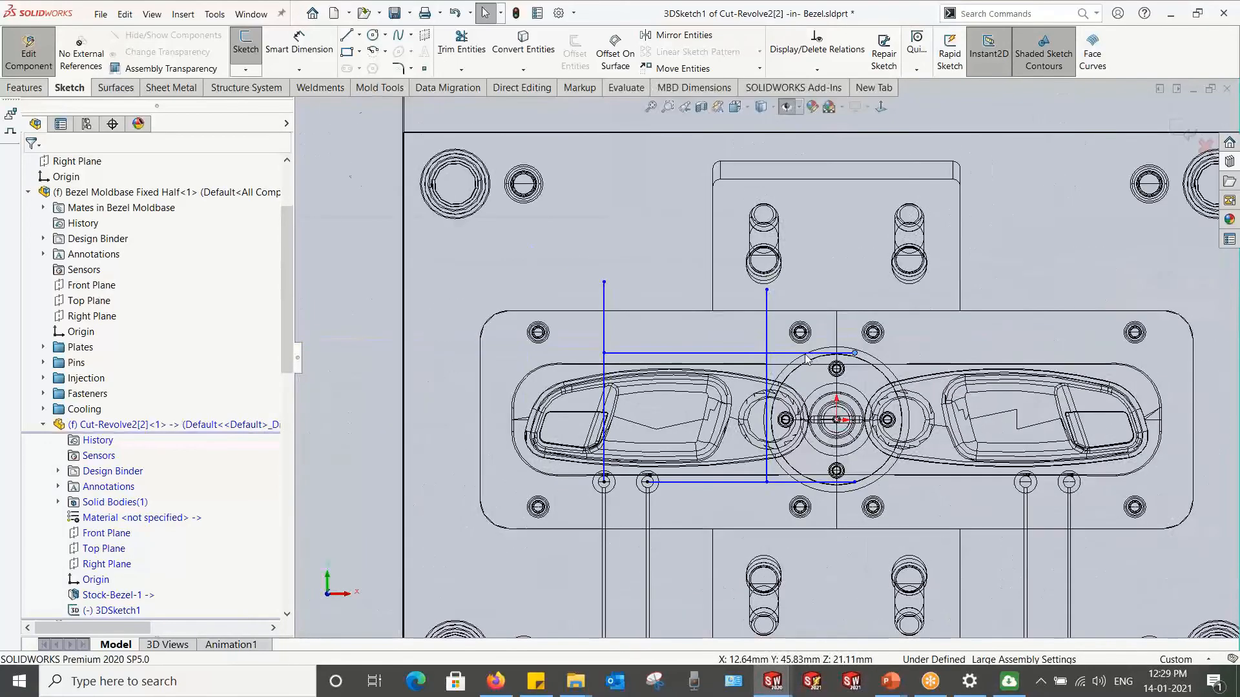
scroll(722, 329, "up", 4)
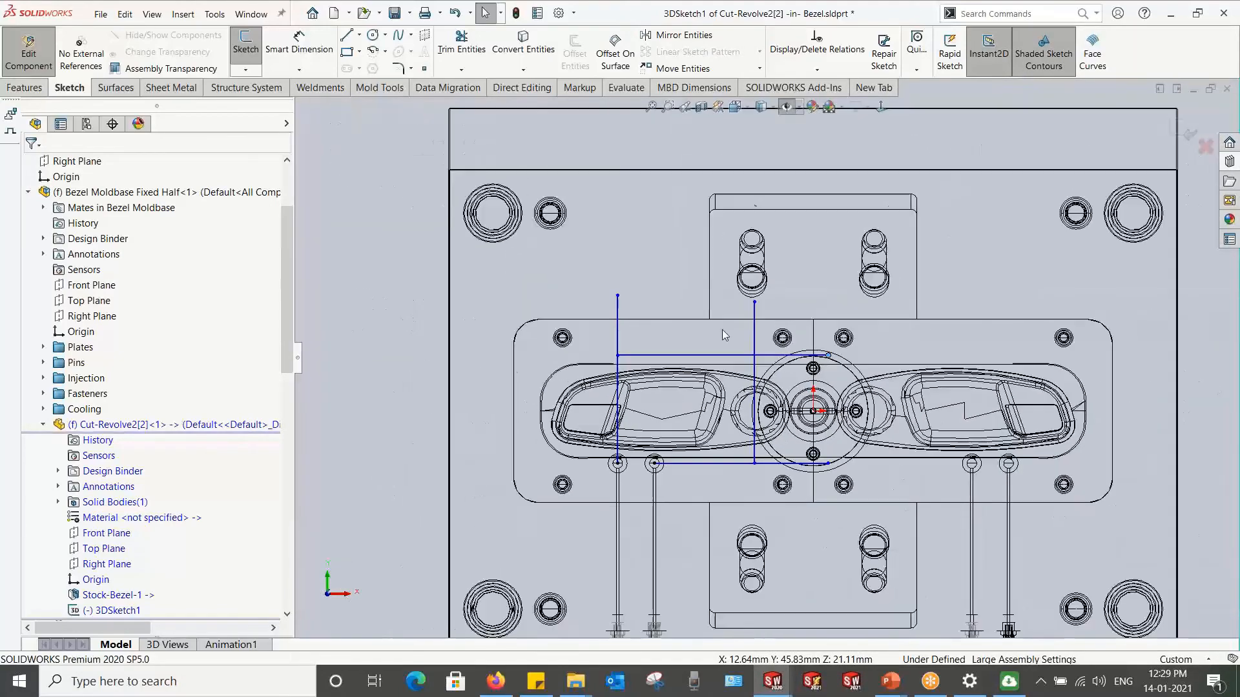
Step: Exit the 3D sketch, display the mold shaded with edges, and return from part editing to the assembly
left_click(1179, 128)
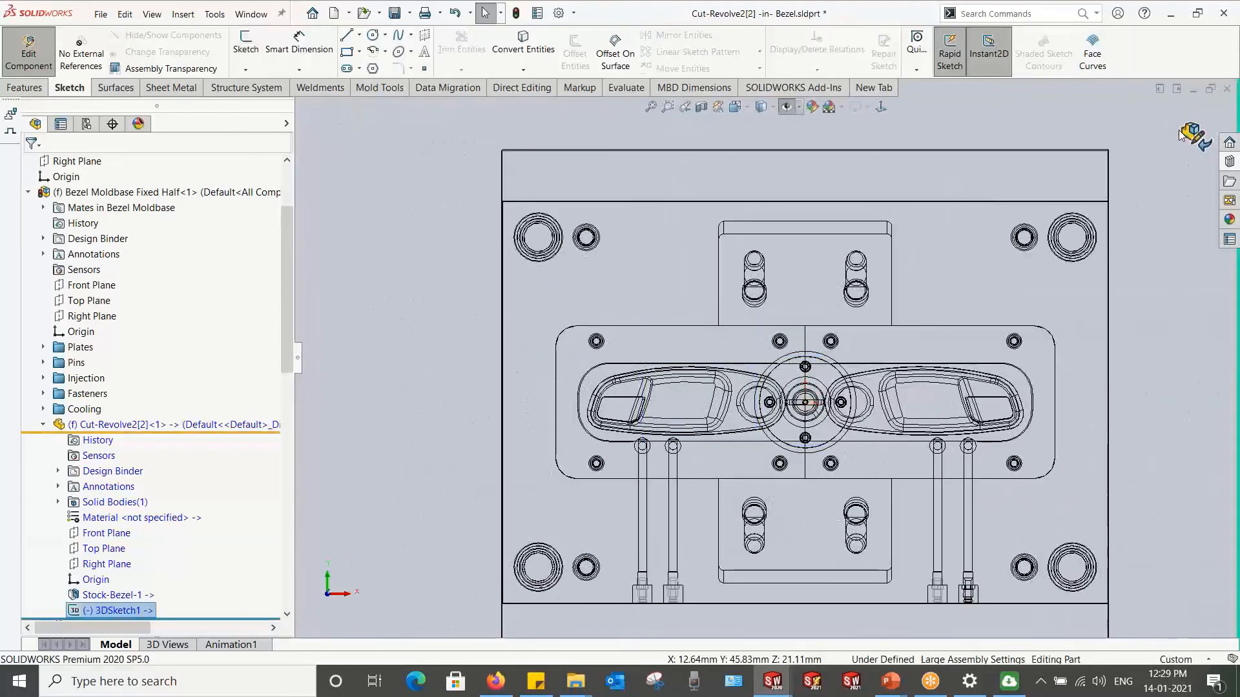
scroll(955, 313, "up", 2)
middle_click_drag(955, 314, 879, 317)
left_click(762, 106)
left_click(763, 127)
mouse_move(733, 199)
middle_mouse_down()
mouse_move(580, 296)
mouse_move(598, 251)
mouse_move(584, 274)
middle_mouse_up()
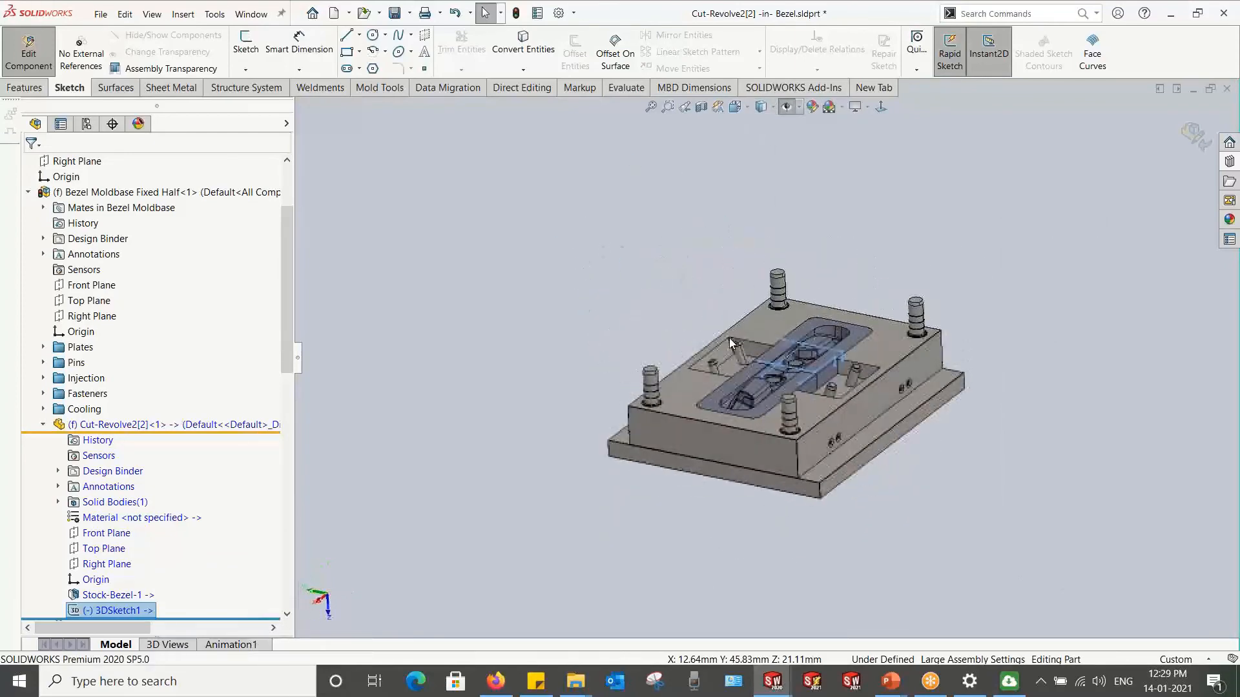
scroll(804, 355, "down", 4)
left_click(1135, 169)
left_click(1191, 137)
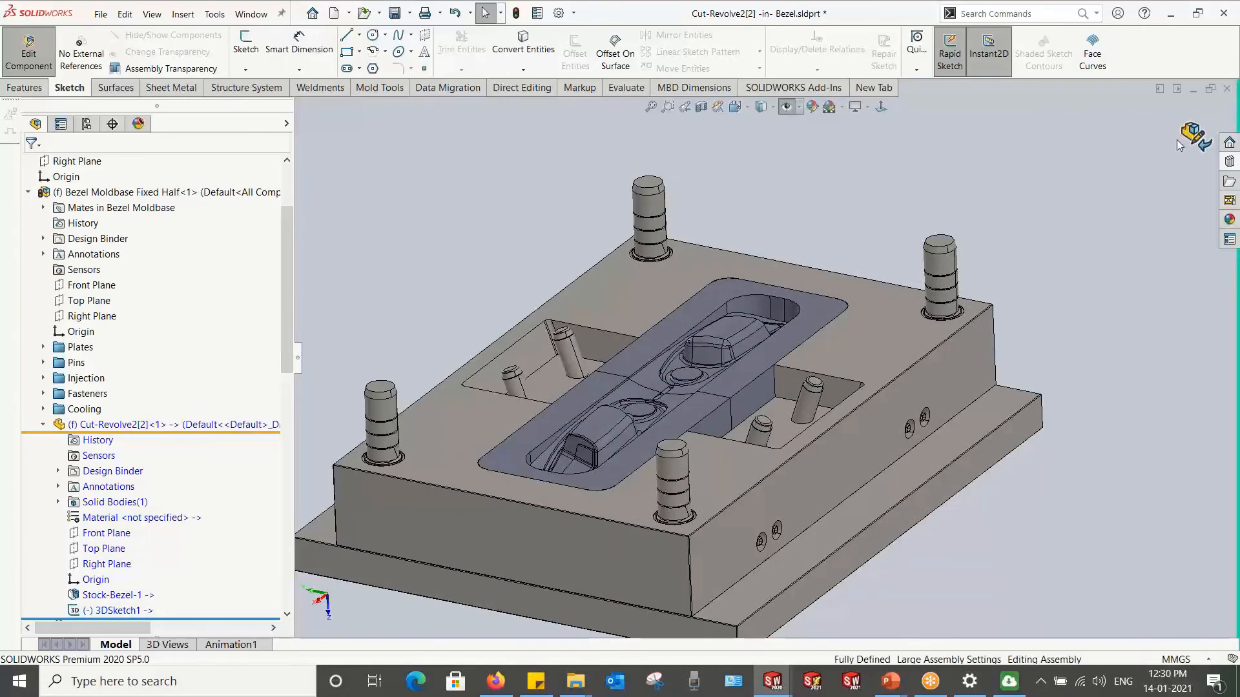
Step: Open the fixed-half cavity insert in its own window and show the Mold features of the Design Library
scroll(775, 348, "down", 2)
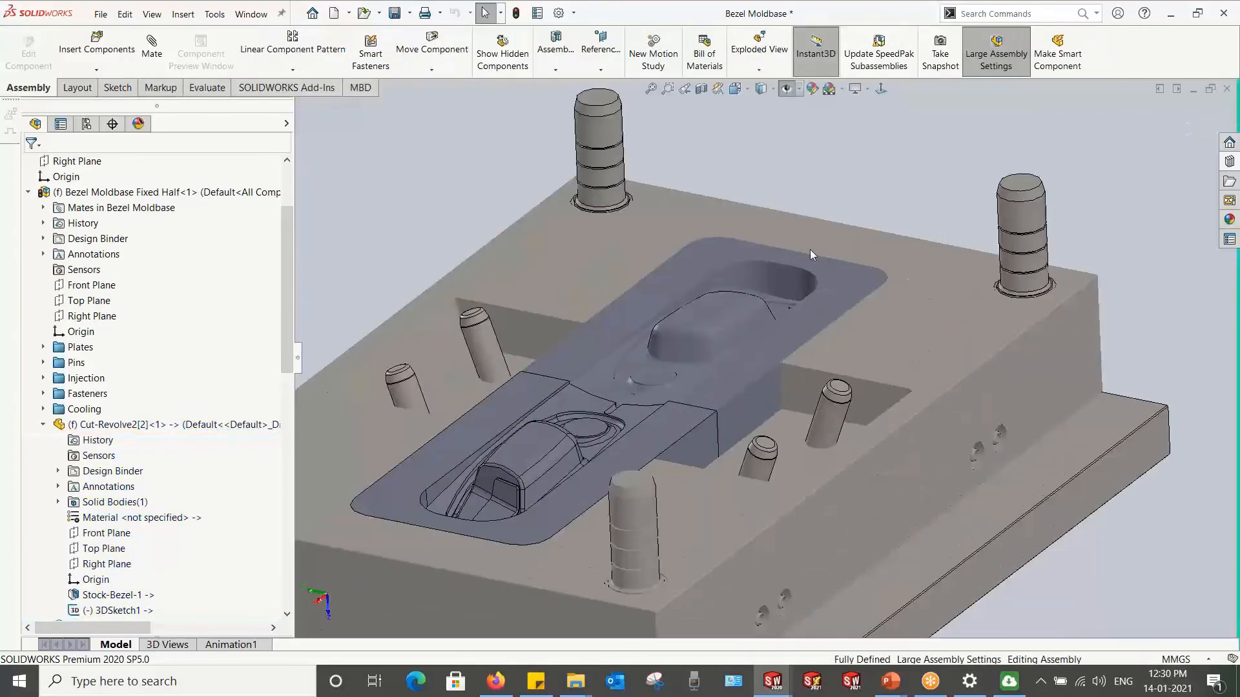
right_click(777, 346)
left_click(793, 206)
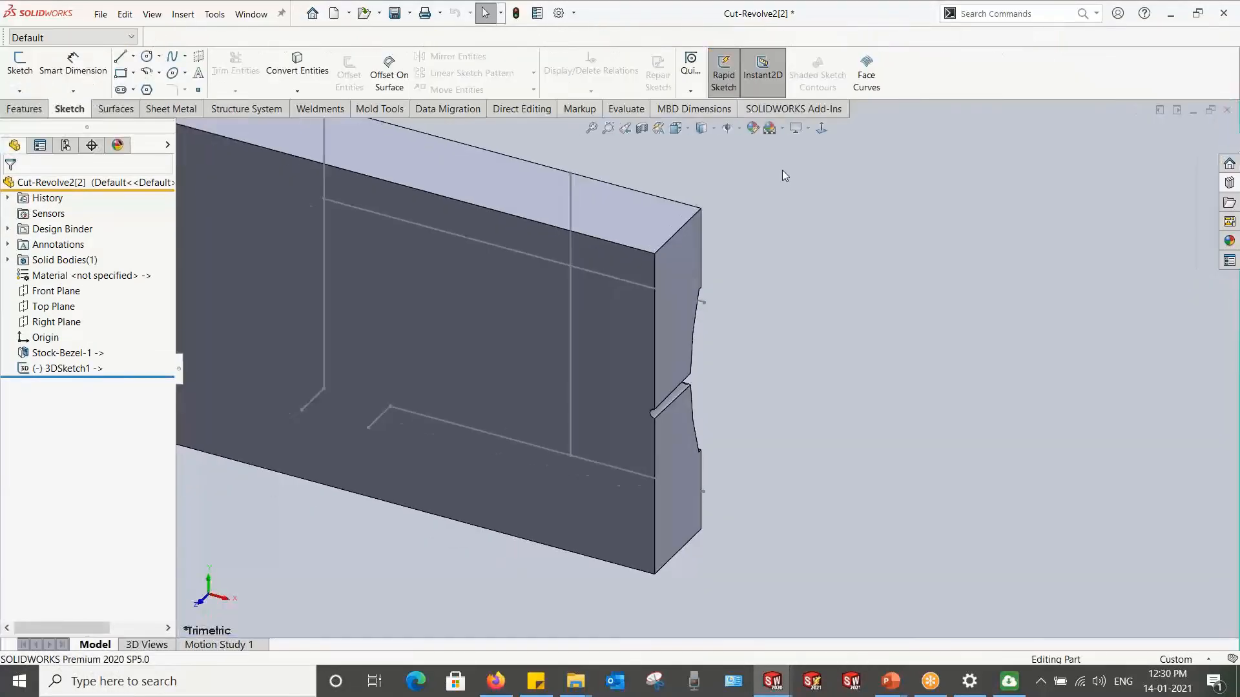
scroll(726, 284, "up", 3)
middle_click_drag(601, 296, 296, 269)
left_click(1229, 183)
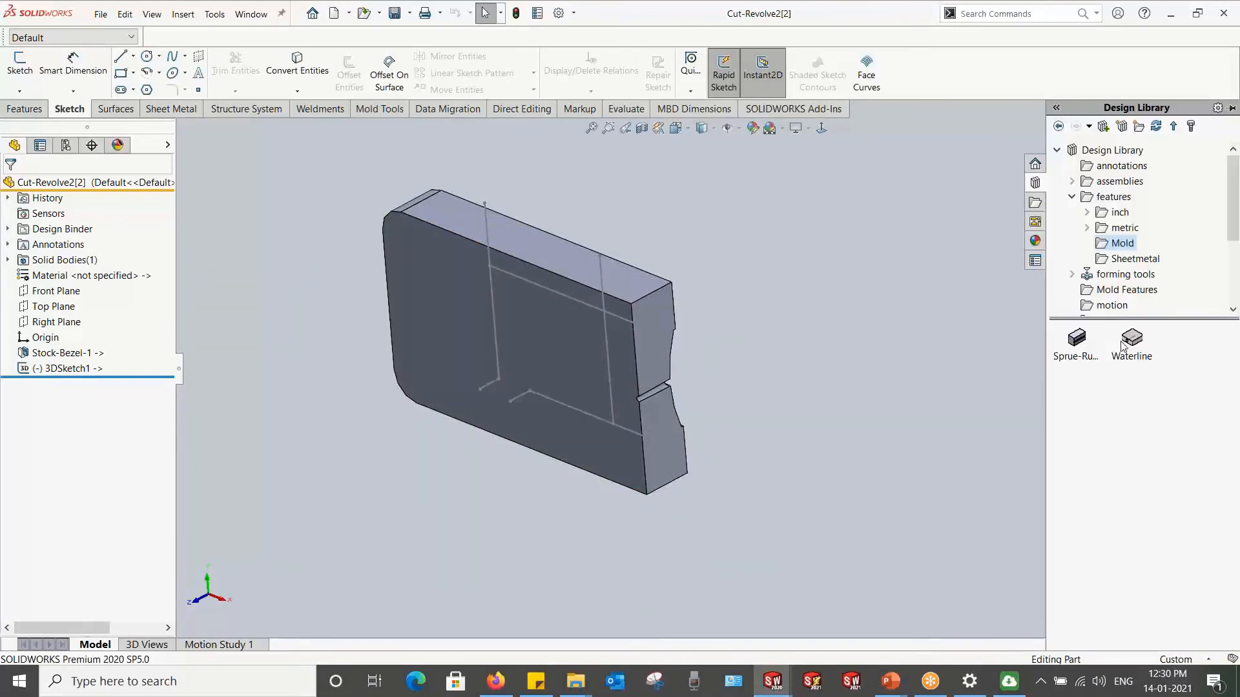
scroll(525, 381, "down", 5)
scroll(424, 335, "up", 4)
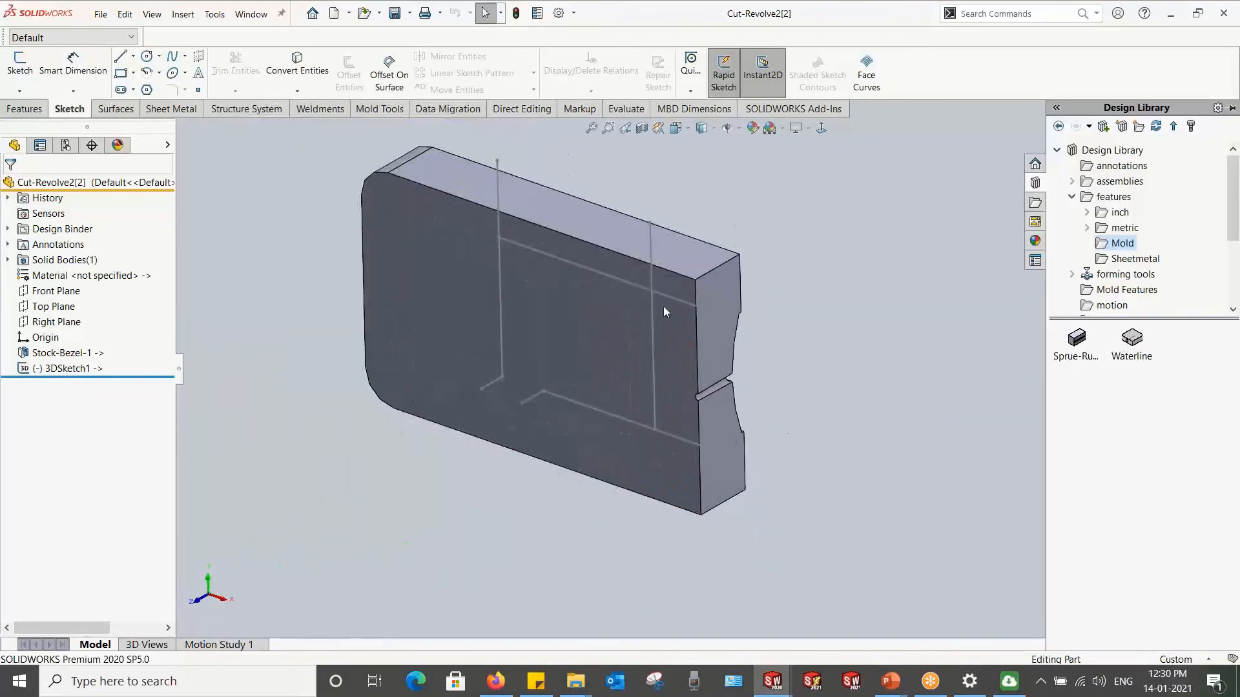
Step: Place the Waterline library feature as Hole Only on the insert's back face, referencing the inner end of the outer short line, keeping the command open
left_click_drag(1123, 351, 549, 341)
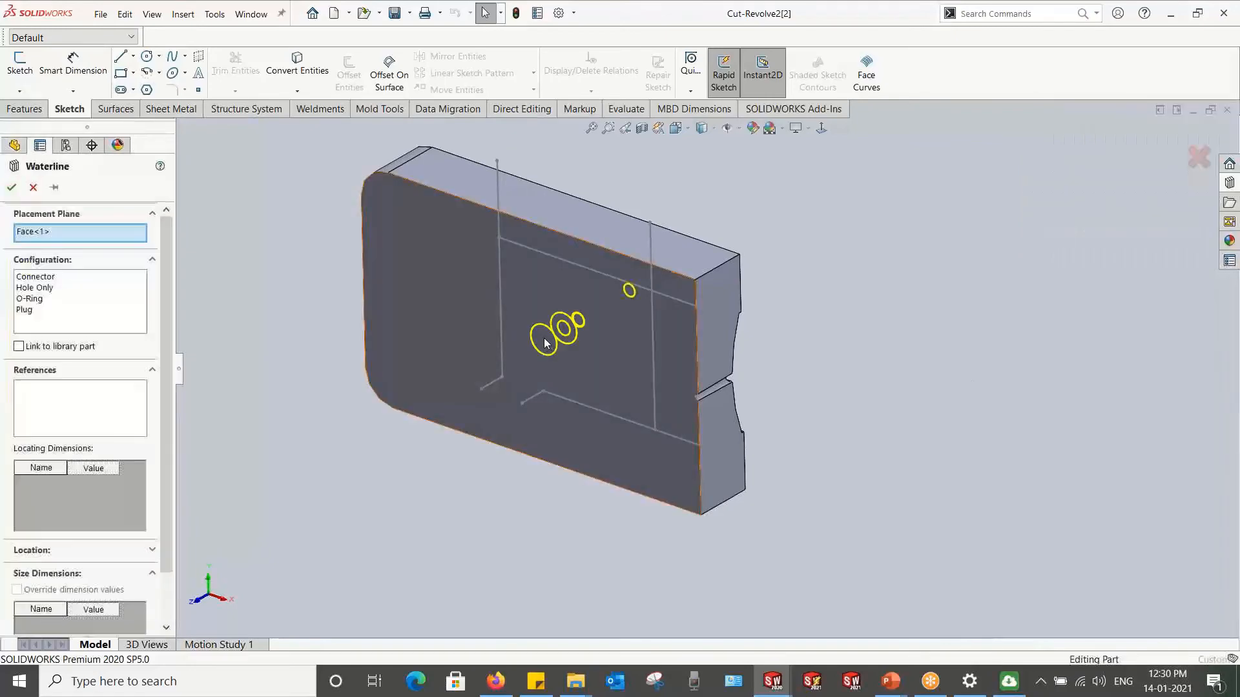
left_click(27, 289)
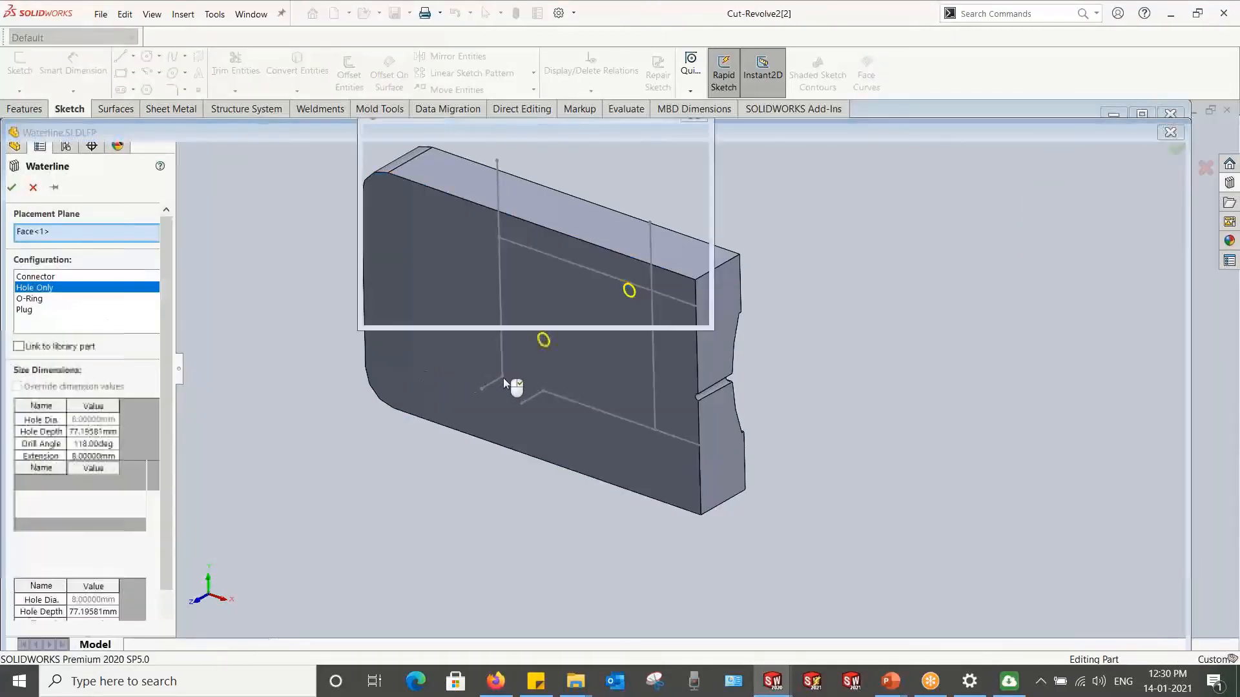
left_click(502, 378)
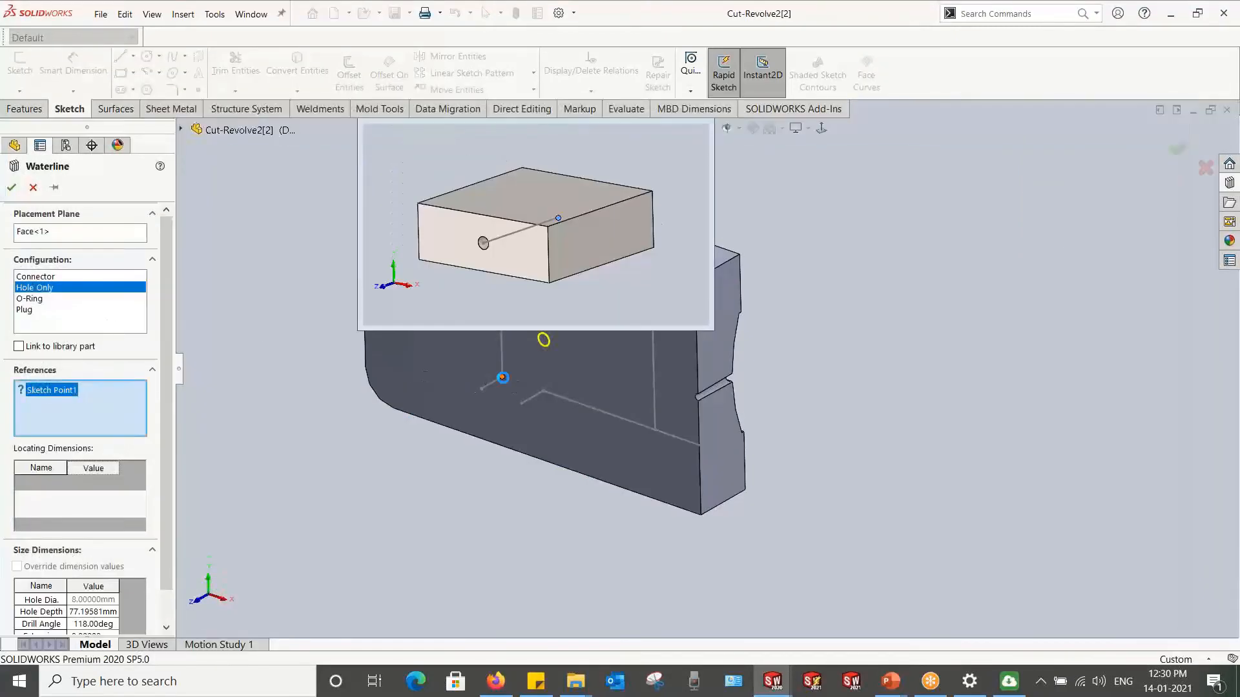
left_click(503, 383)
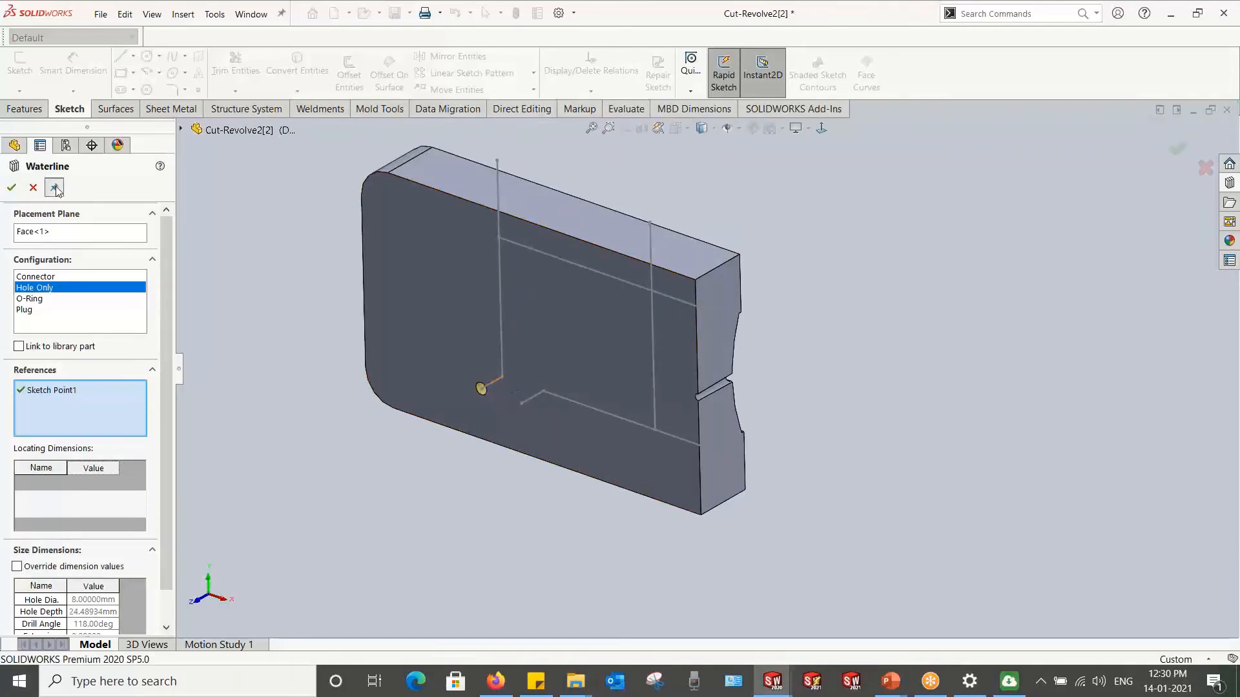
left_click(11, 189)
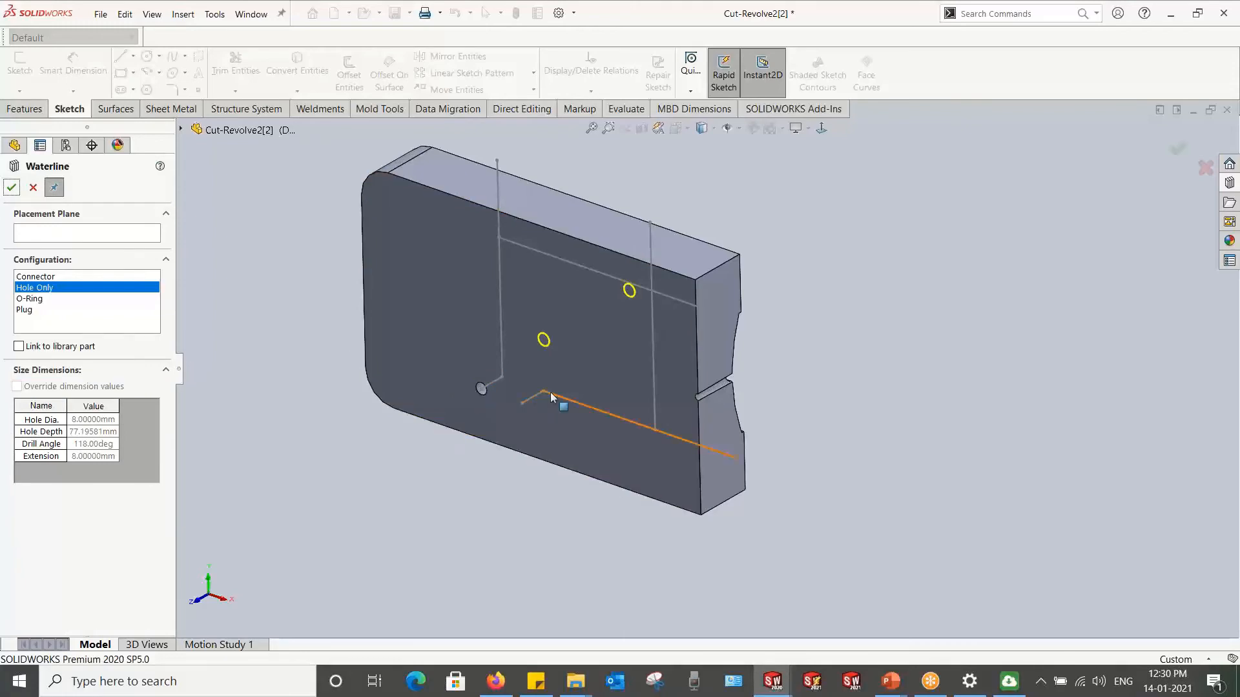
Step: Place a second Hole Only waterline on the back face, referencing the inner end of the other short line
left_click(580, 366)
left_click(546, 402)
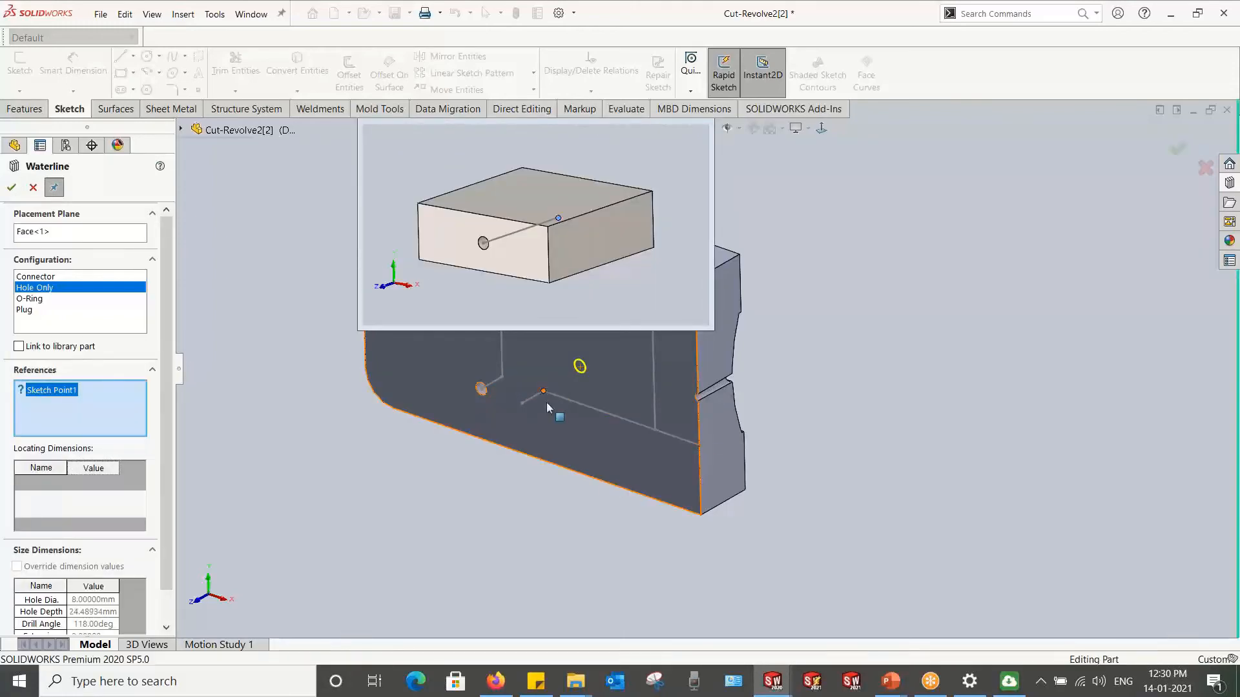
left_click(12, 189)
Step: Place two Plug waterlines on the insert's upper side face, referencing the lower endpoints of the two Y-direction channel lines
left_click(578, 216)
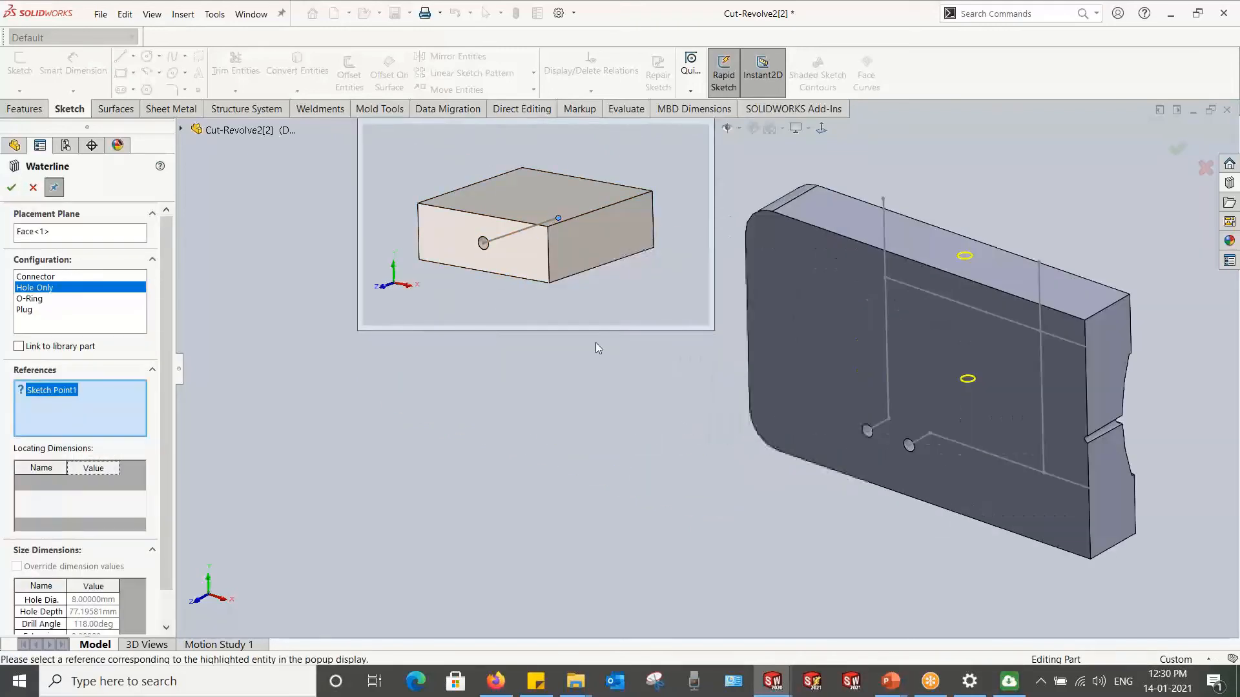
left_click(39, 311)
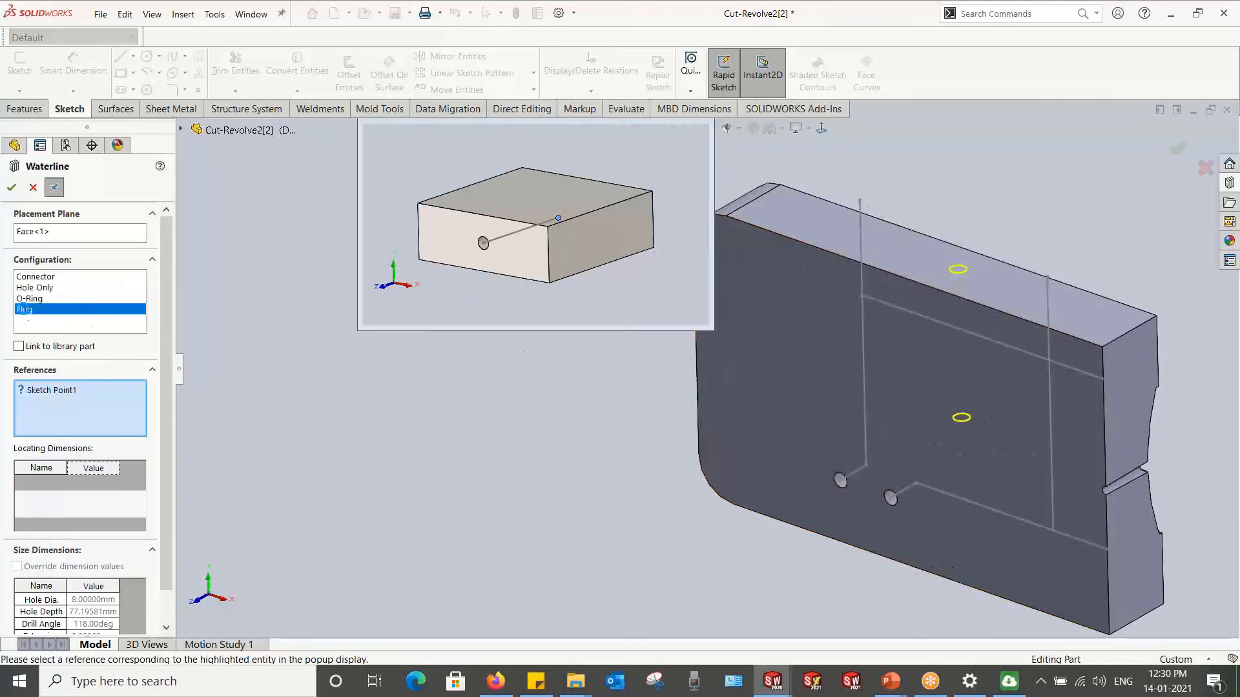
left_click(866, 466)
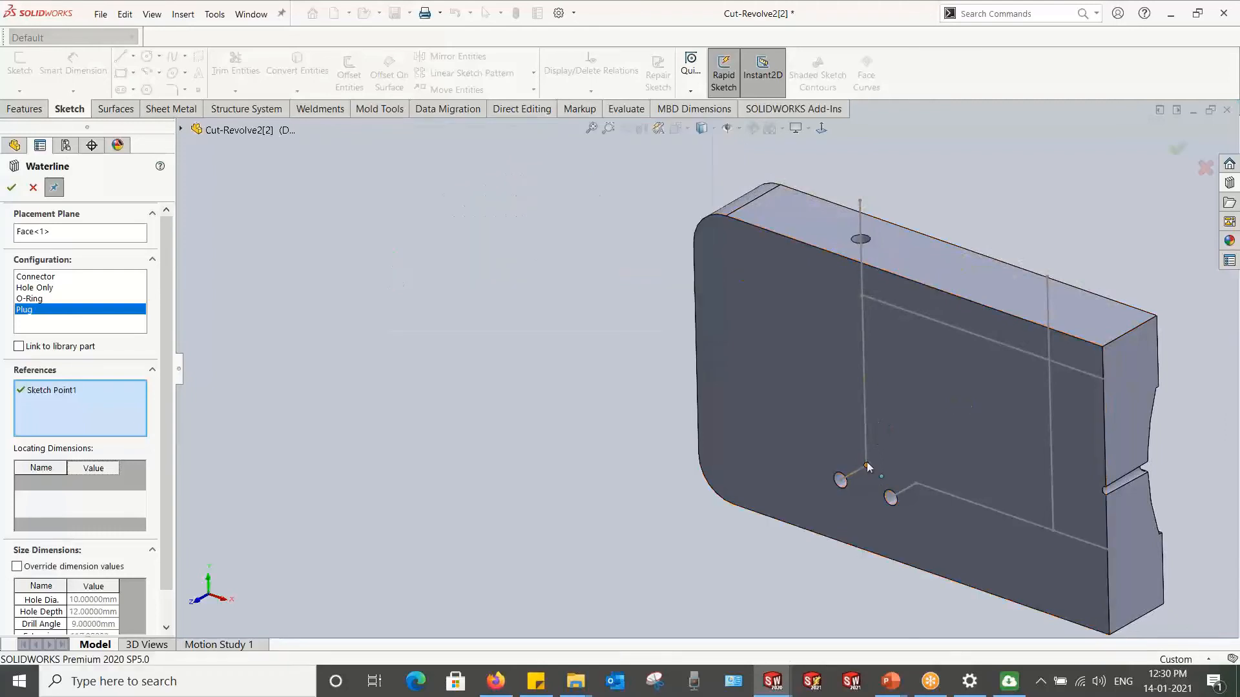
left_click(13, 188)
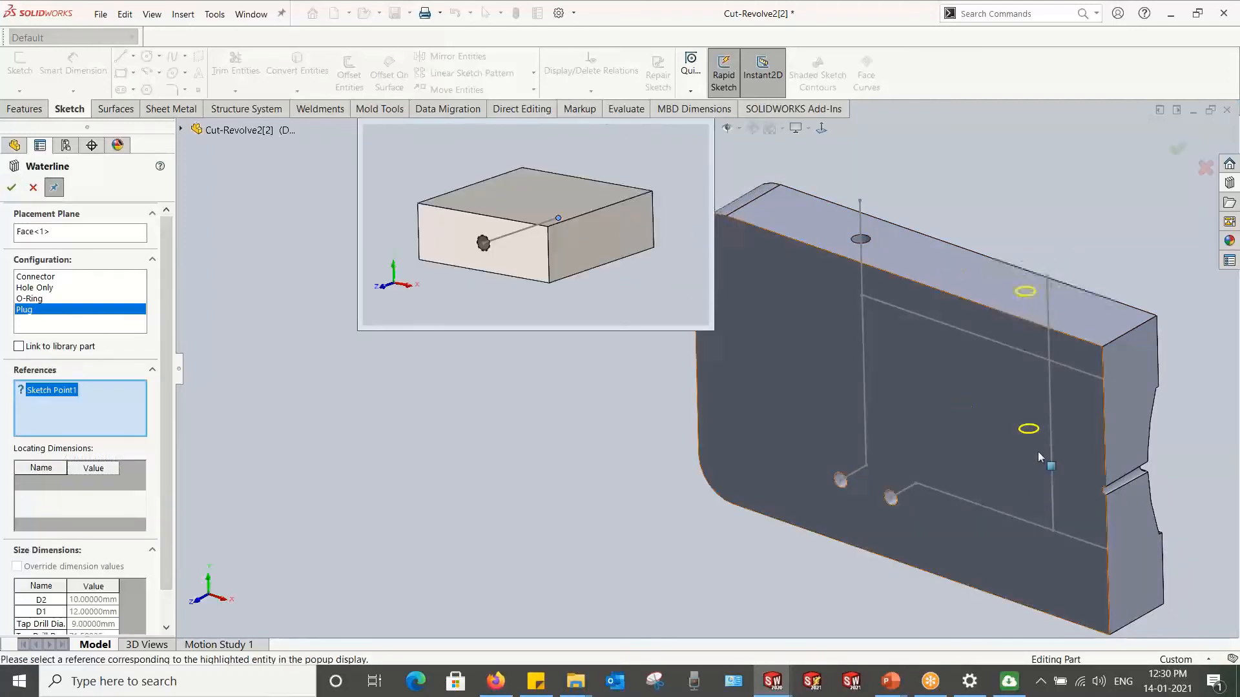
left_click(1053, 532)
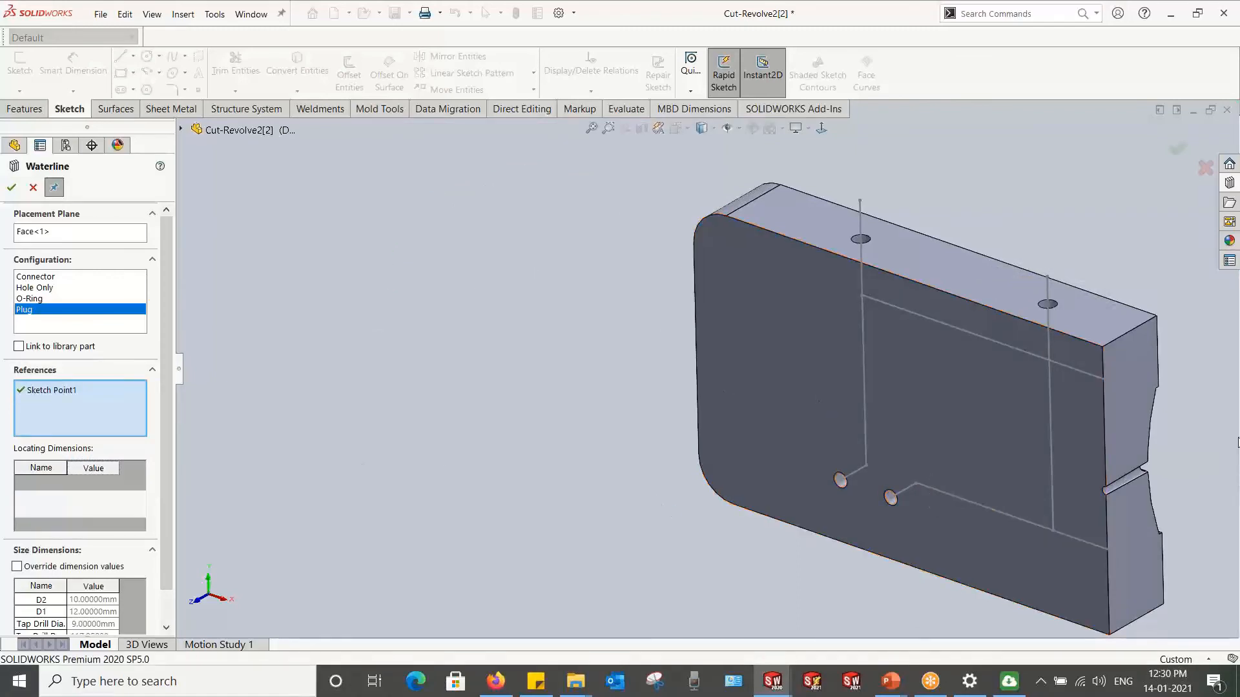
left_click(17, 187)
Step: Place two Plug waterlines on the sprue-side end face, referencing the far endpoints of the two X-direction lines, and close the Waterline command
left_click(1128, 426)
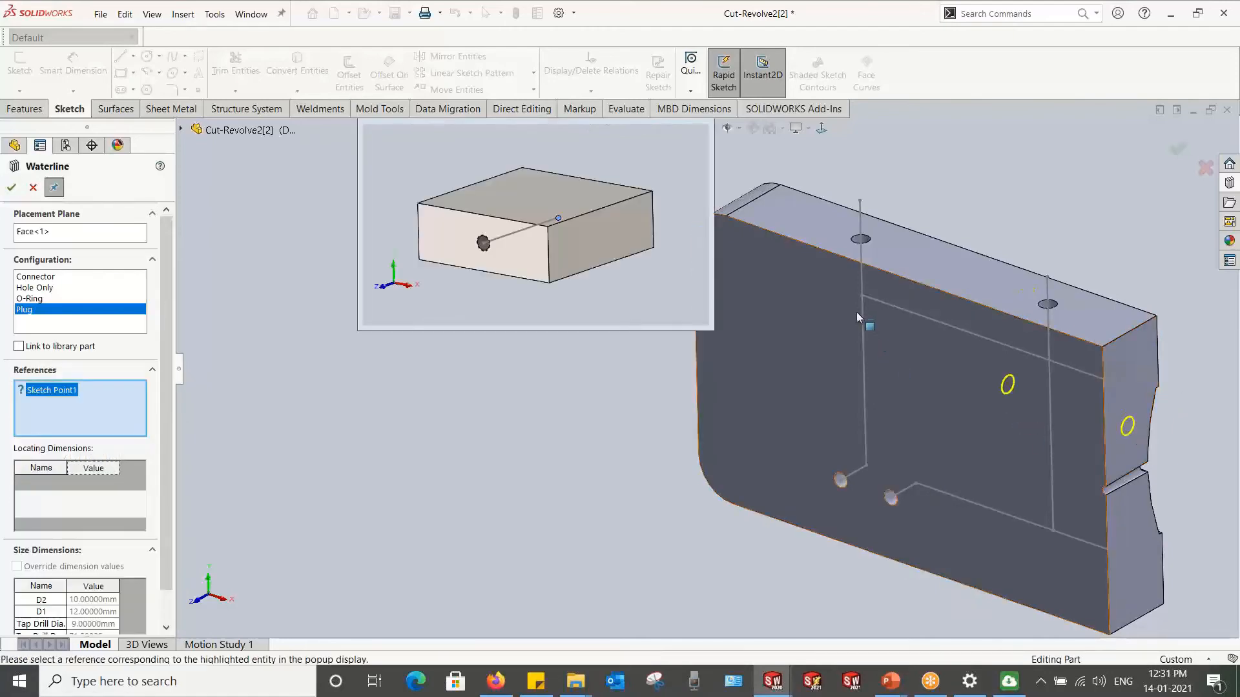
left_click(862, 295)
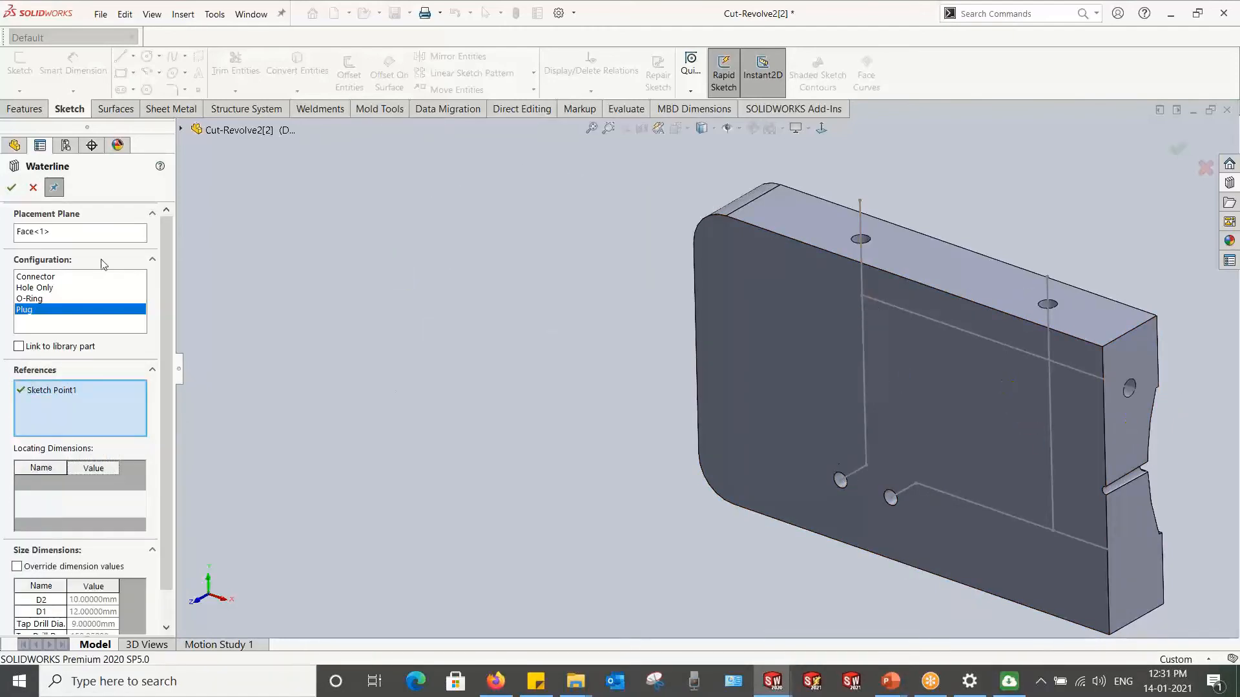
left_click(13, 187)
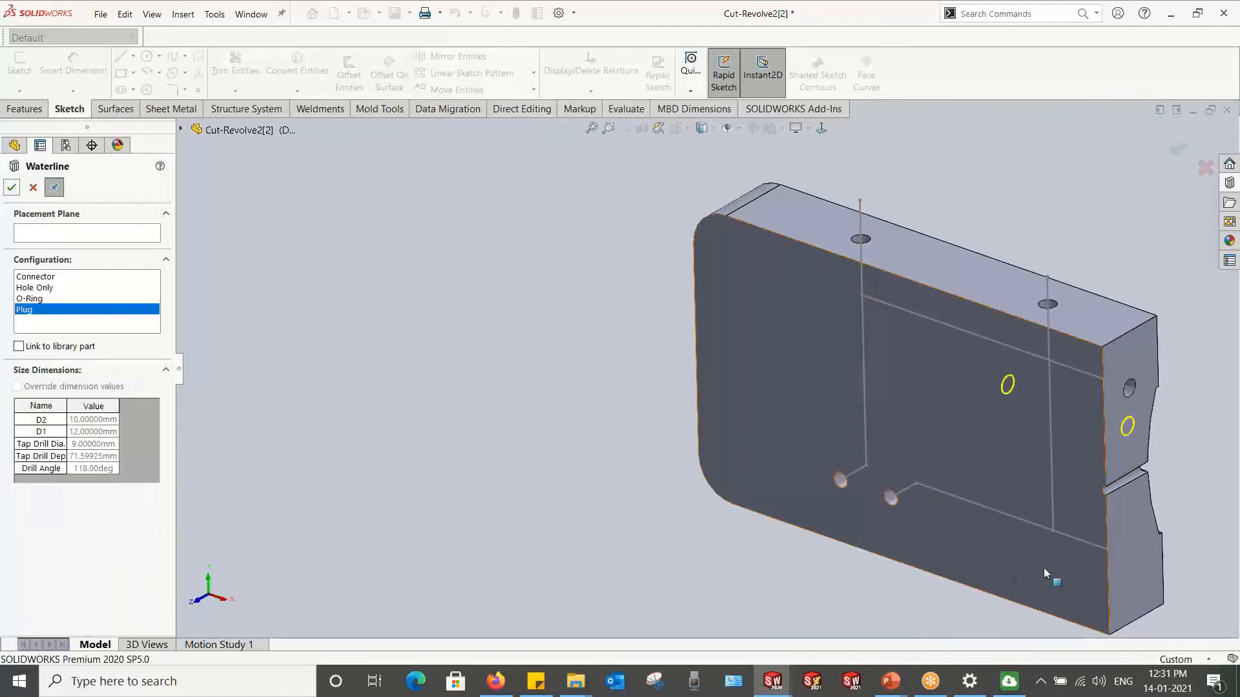
left_click(1131, 524)
left_click(917, 484)
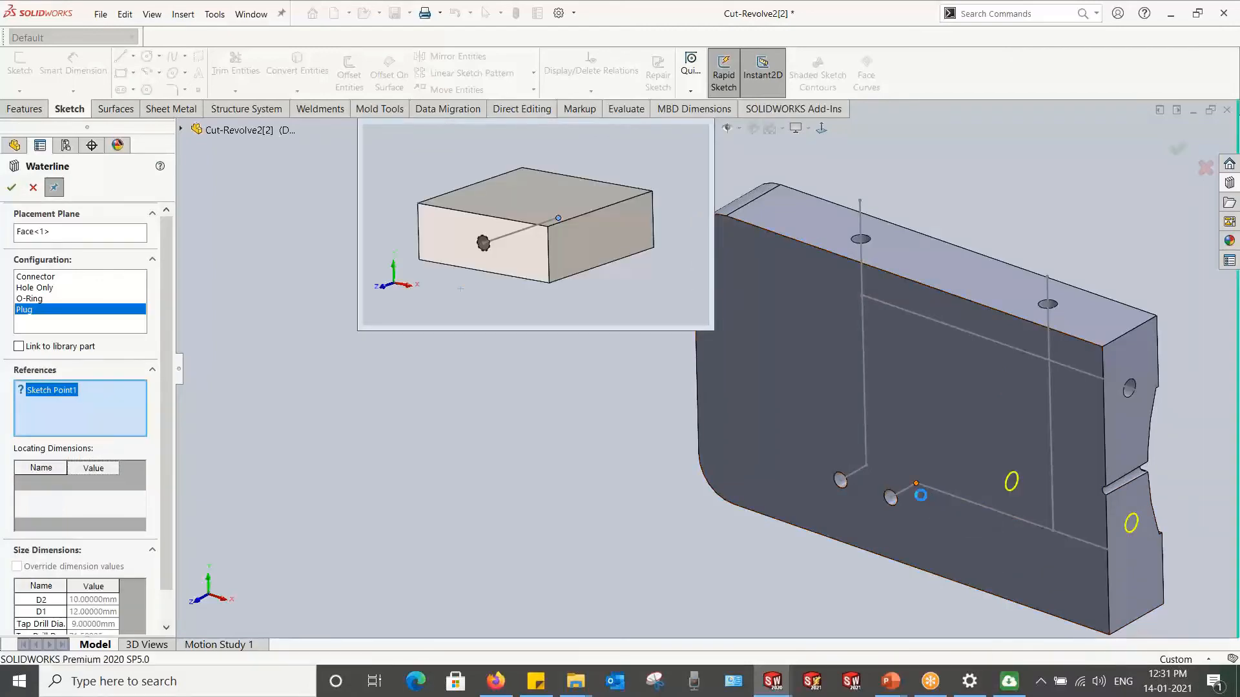
left_click(13, 188)
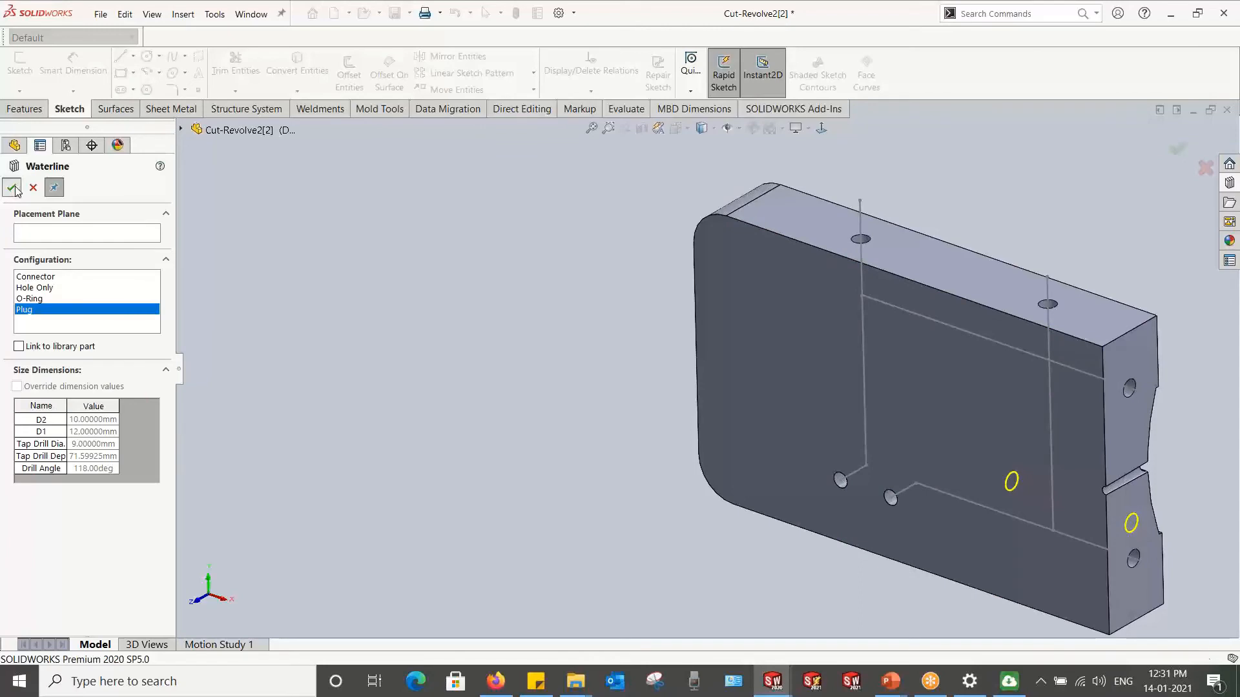
left_click(13, 188)
Step: Turn on top-level transparency for the insert part and inspect the internal cooling channels from several angles
middle_click_drag(754, 459, 862, 373)
scroll(823, 464, "down", 6)
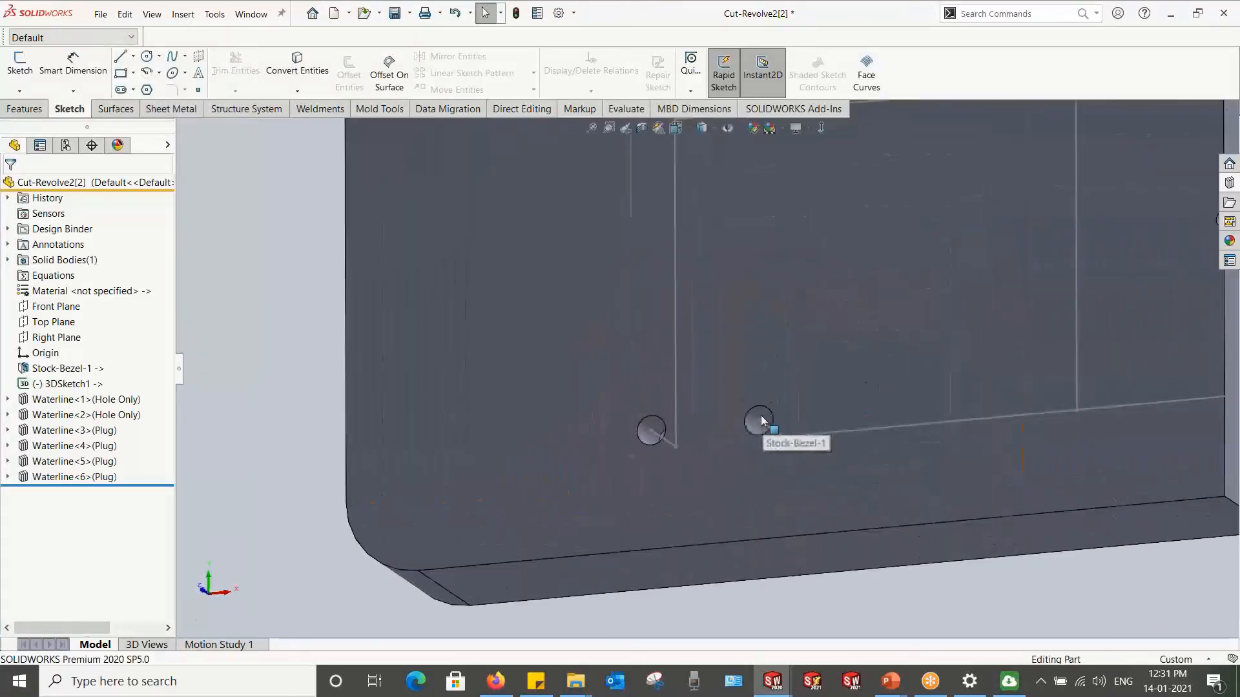
scroll(775, 485, "up", 6)
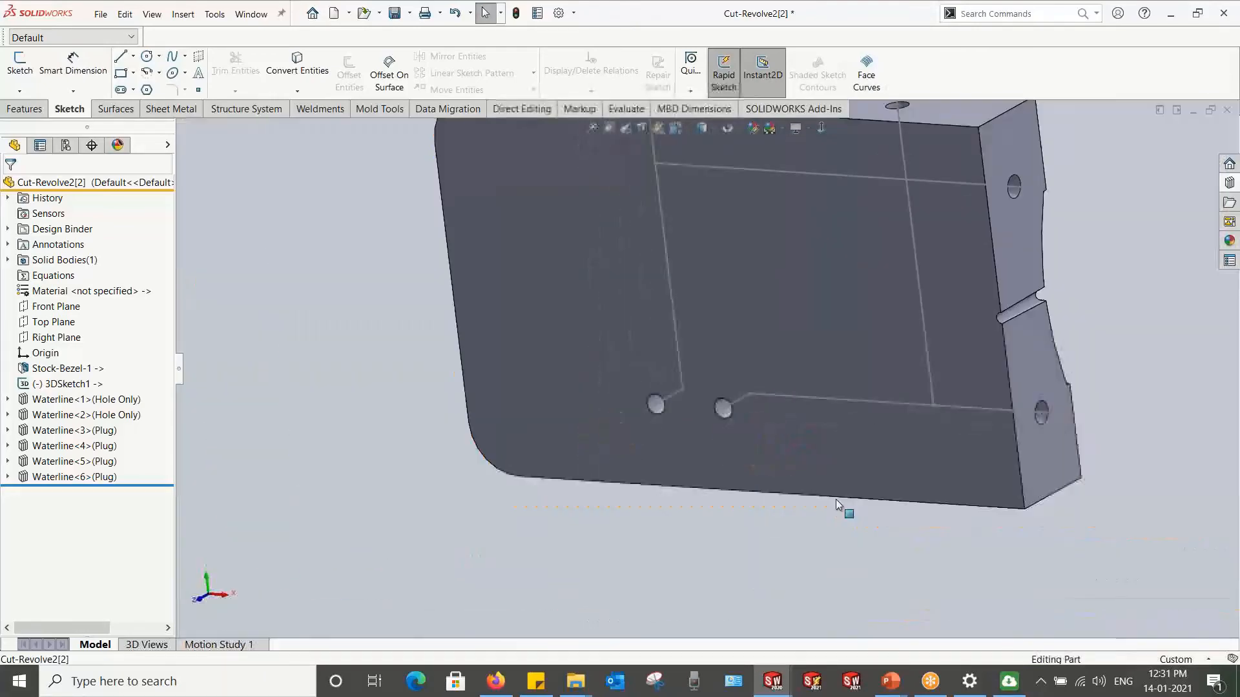
right_click(50, 186)
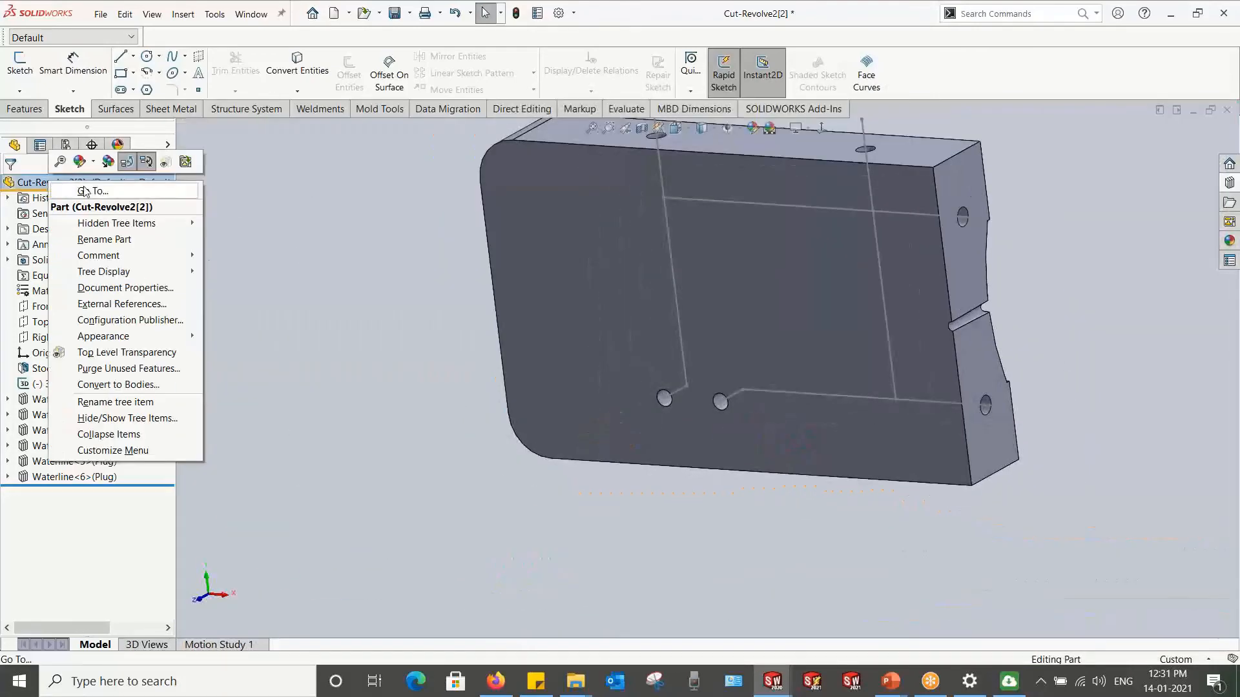
left_click(139, 166)
left_click(485, 356)
scroll(485, 355, "up", 1)
middle_click_drag(486, 355, 501, 442)
scroll(544, 427, "up", 4)
scroll(765, 312, "down", 2)
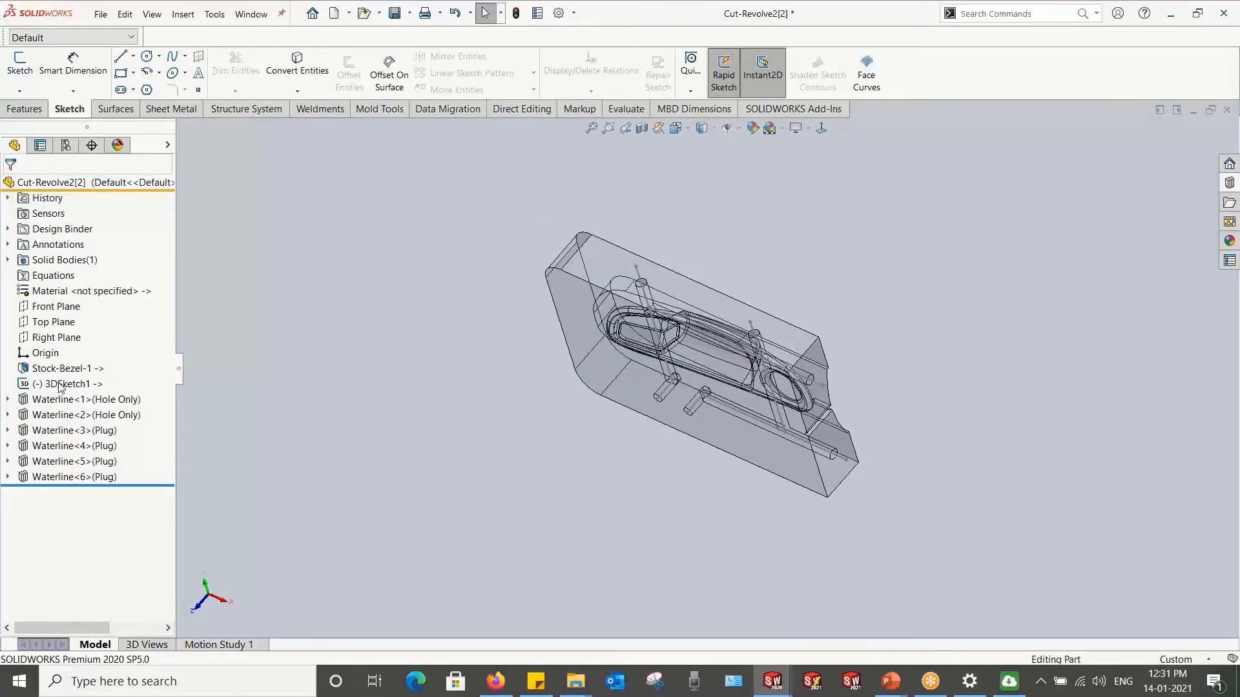
Step: Hide the 3DSketch1 channel-path sketch so only the waterline holes show in the insert
right_click(62, 386)
left_click(96, 330)
scroll(761, 341, "down", 2)
middle_click_drag(760, 341, 757, 236)
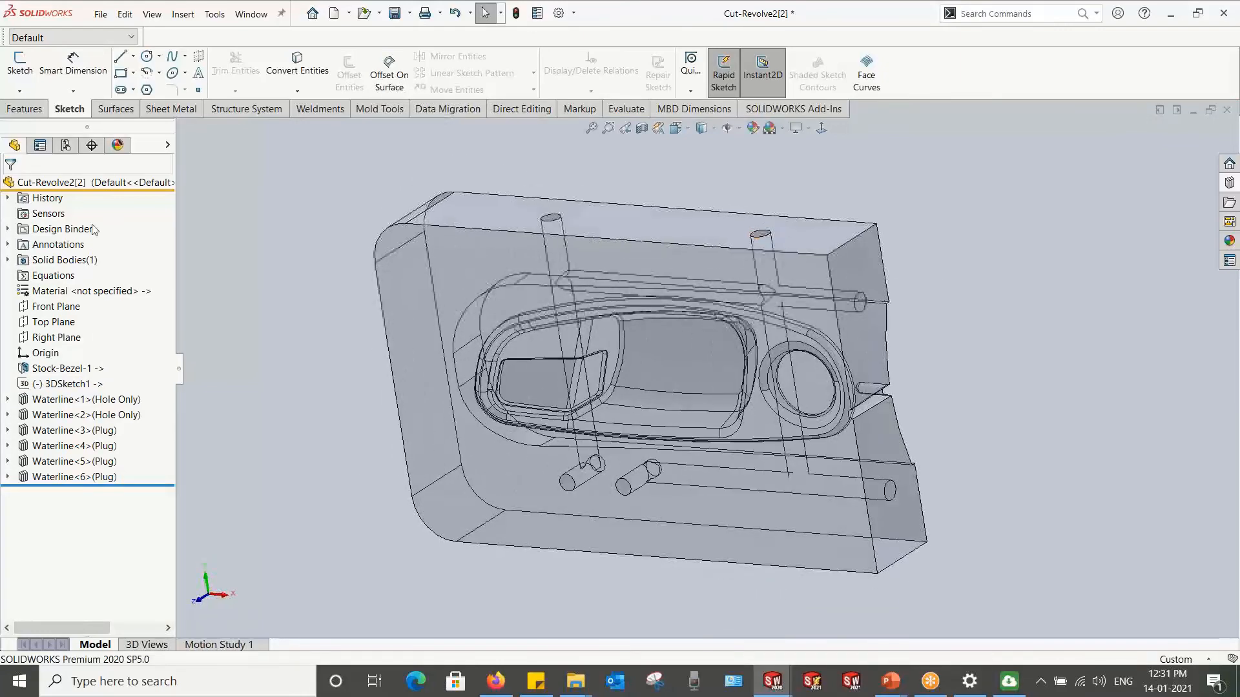
Step: Turn off the insert's top-level transparency, save the part, and view its cavity side
right_click(77, 182)
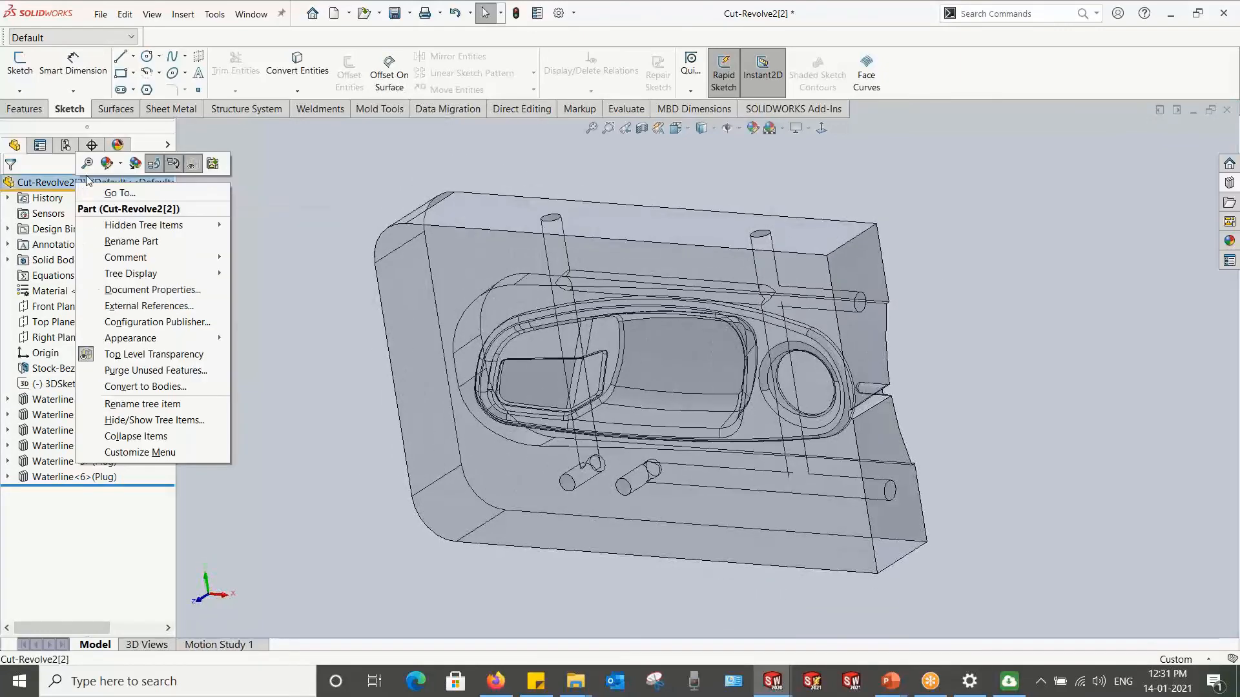
left_click(193, 166)
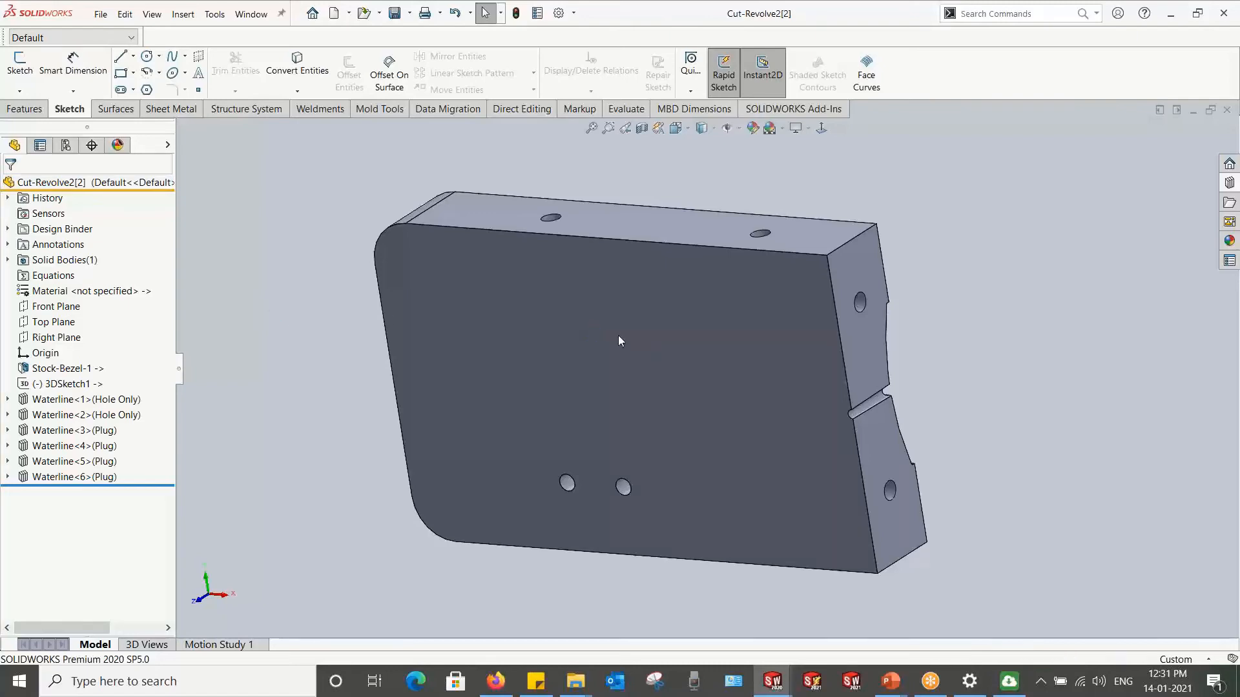
scroll(705, 368, "up", 3)
middle_click_drag(791, 380, 613, 267)
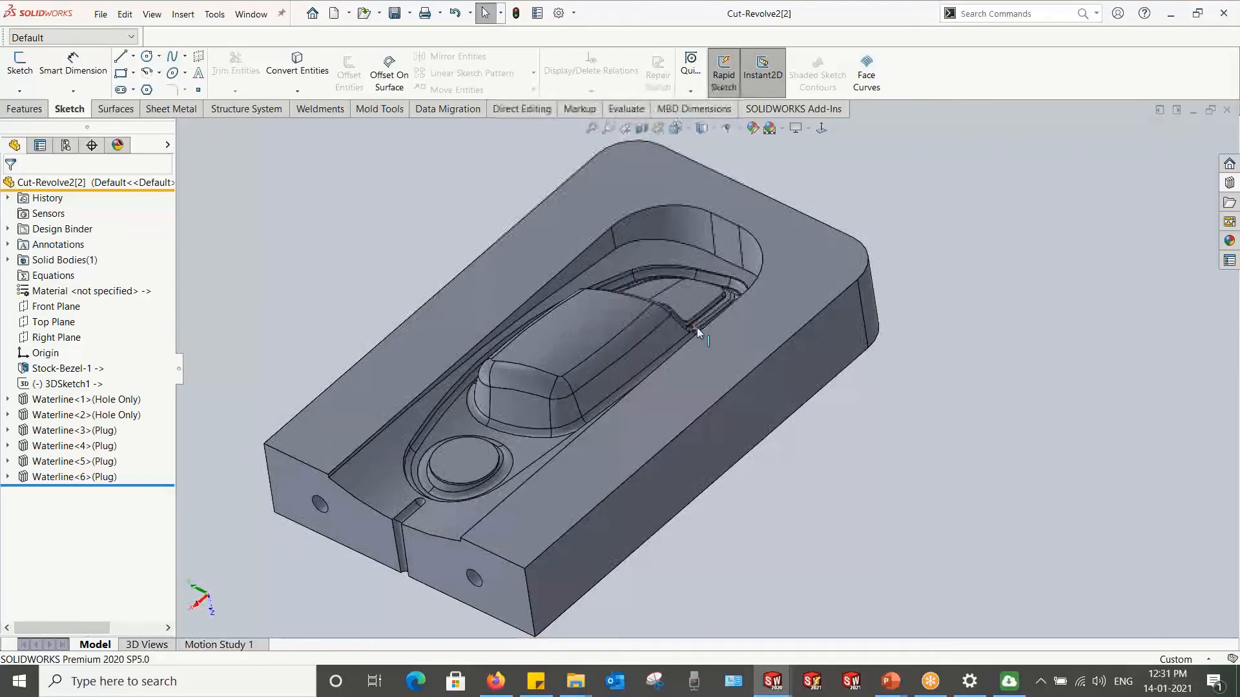
Step: Switch to the Bezel Moldbase assembly, advance the PowerPoint slide show to the Design changes slide, and return to SOLIDWORKS
key("ctrl+Tab")
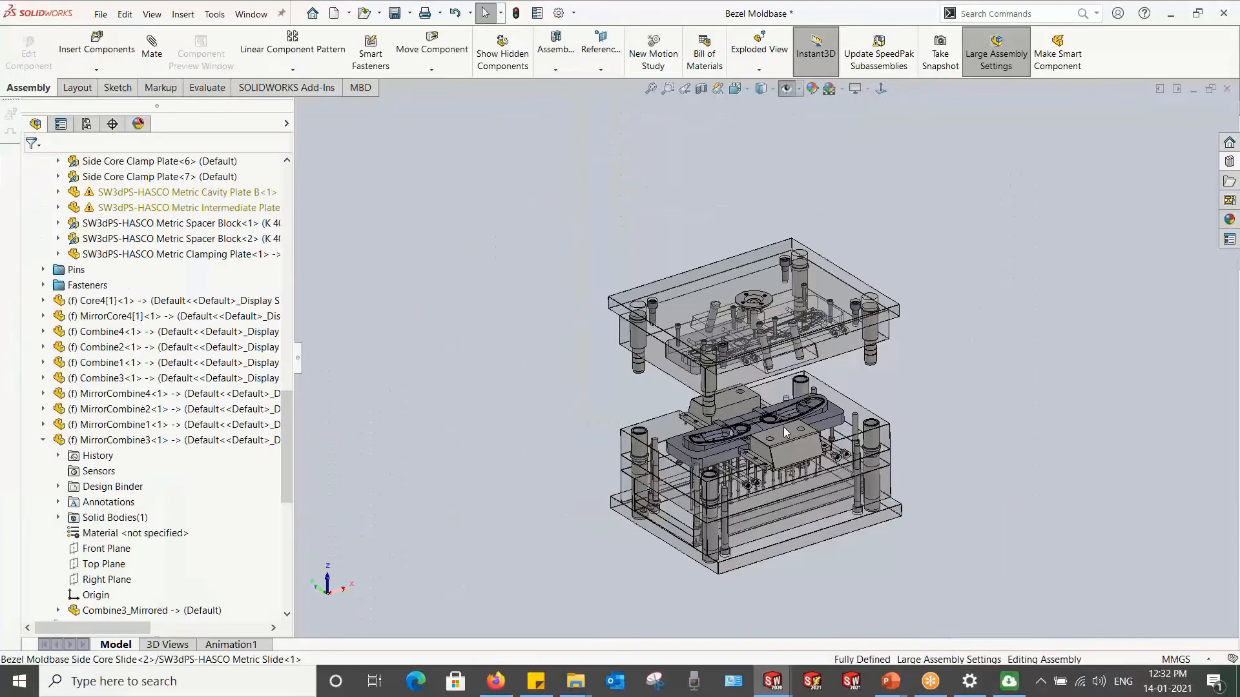
key("alt+Tab")
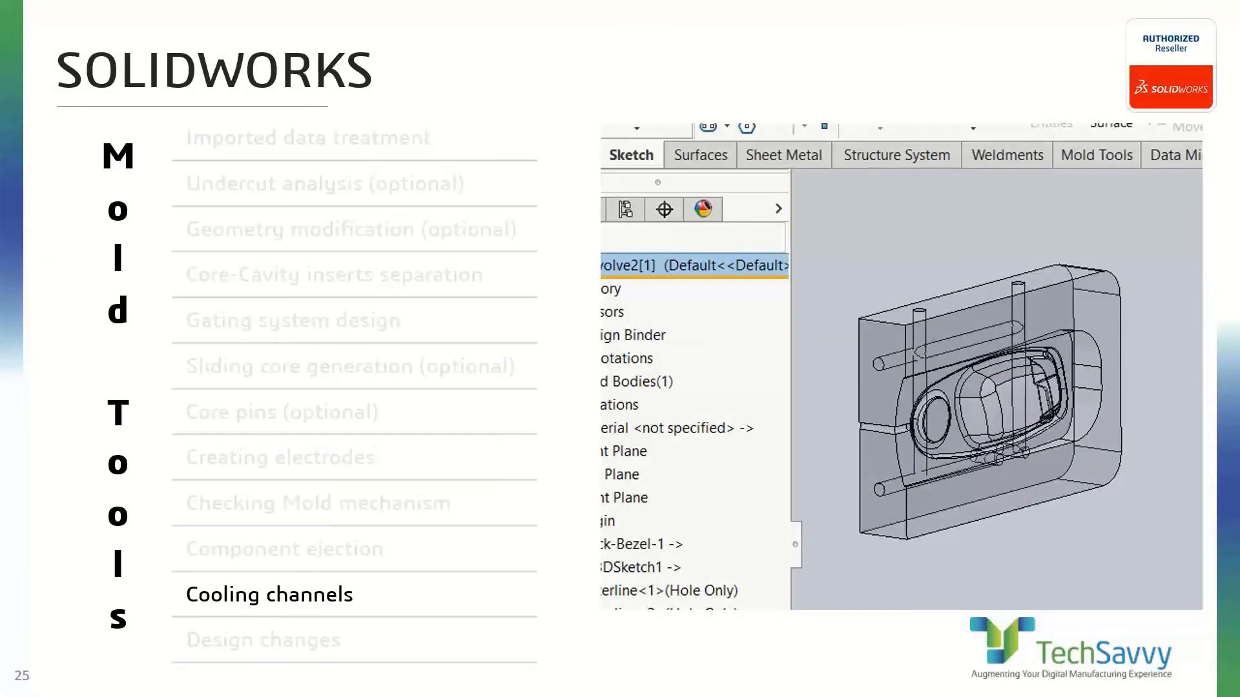
key("Right")
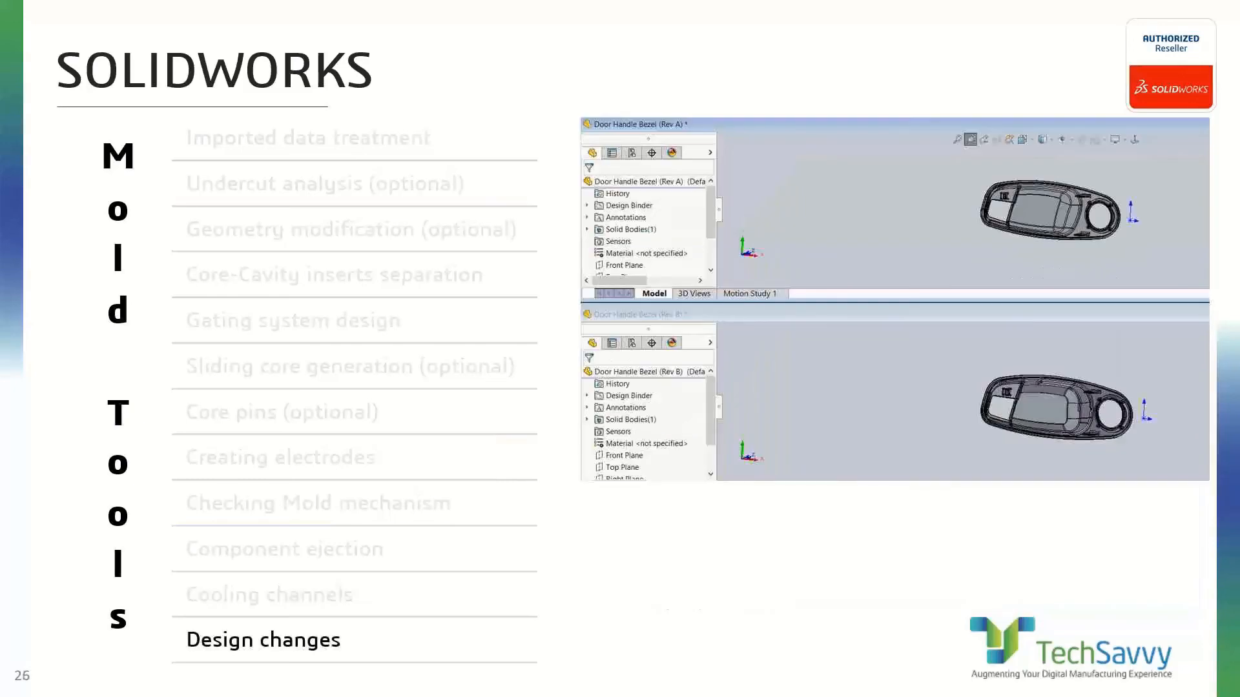
key("alt+Tab")
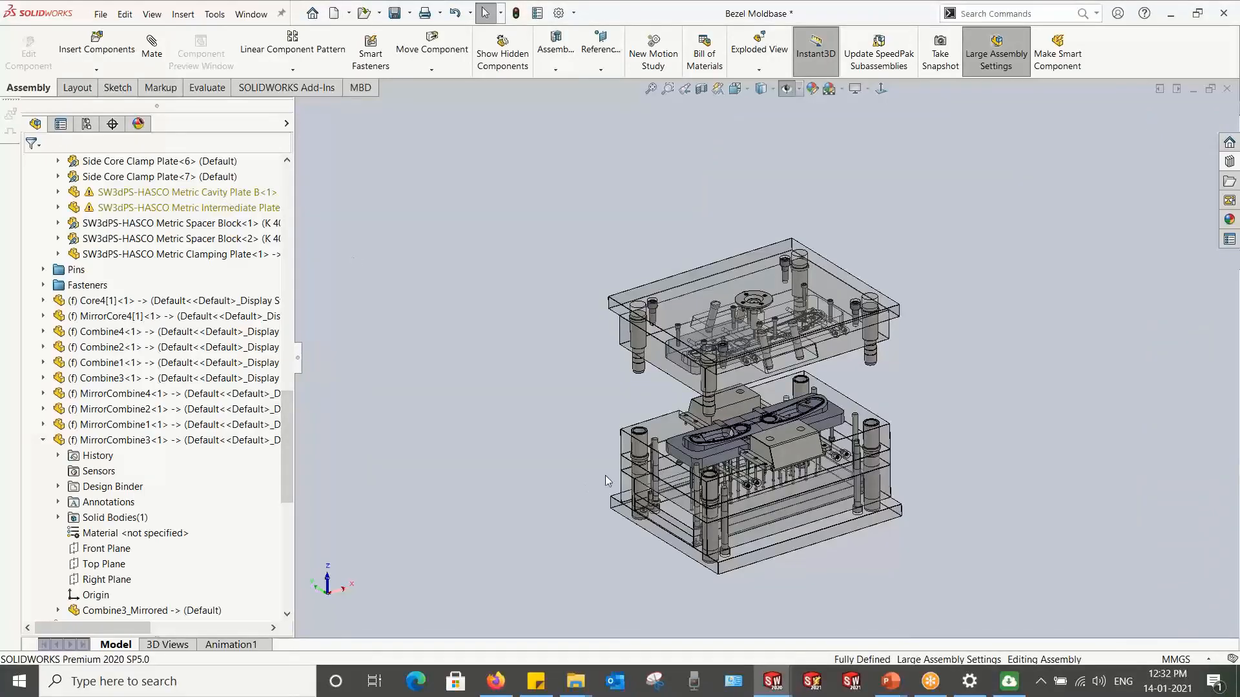
Step: Close the mold by moving the lower half, held at cavity plate B, up against the fixed half
scroll(678, 488, "down", 1)
left_click_drag(659, 462, 639, 259)
scroll(898, 342, "down", 3)
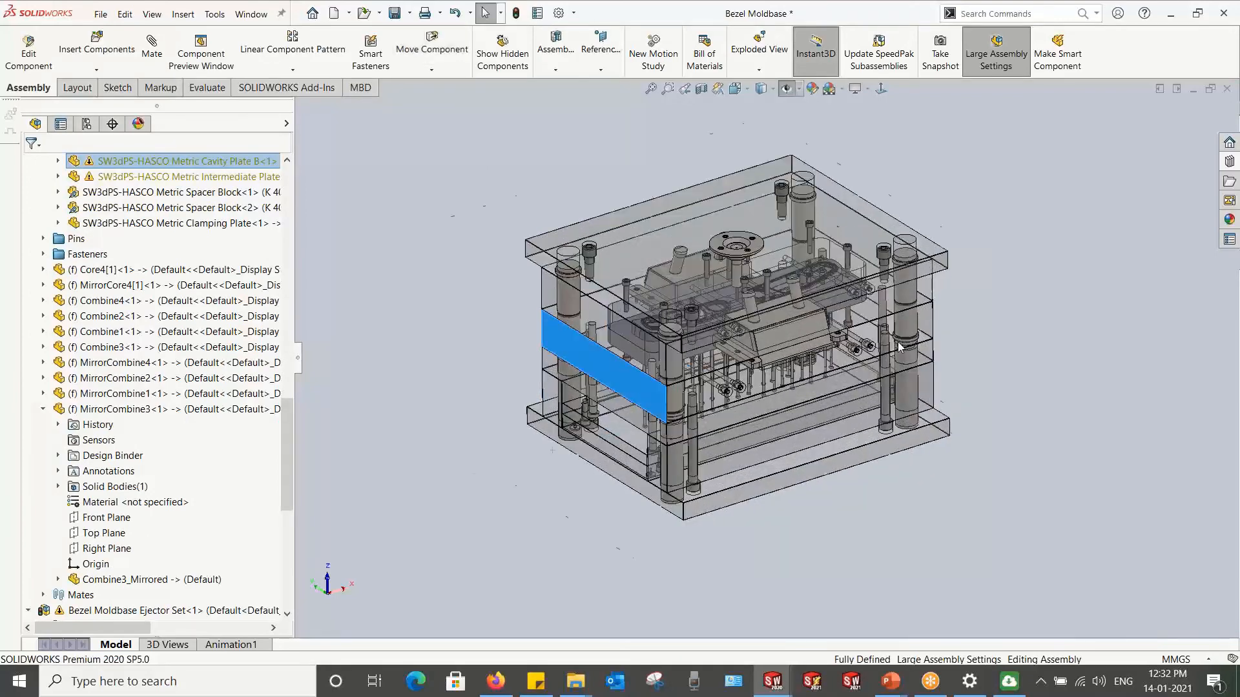
scroll(463, 484, "up", 2)
left_click(463, 485)
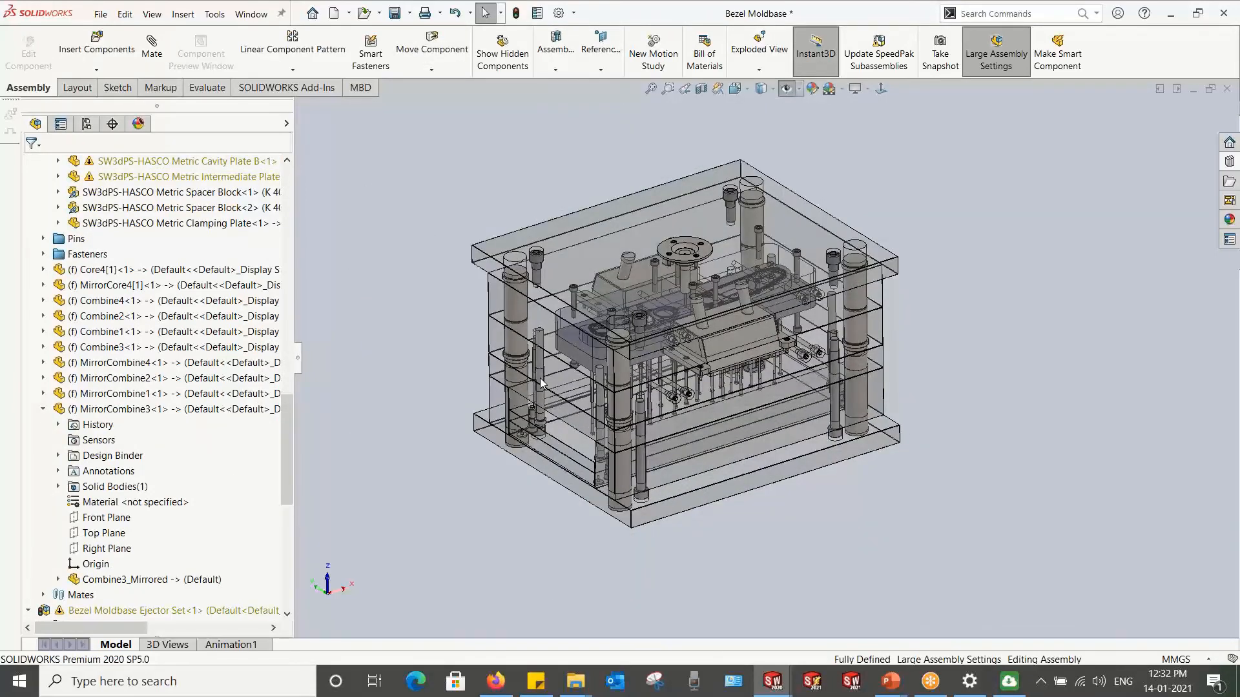
Step: Save the Bezel Moldbase assembly with a rebuild
key("ctrl+s")
left_click(348, 385)
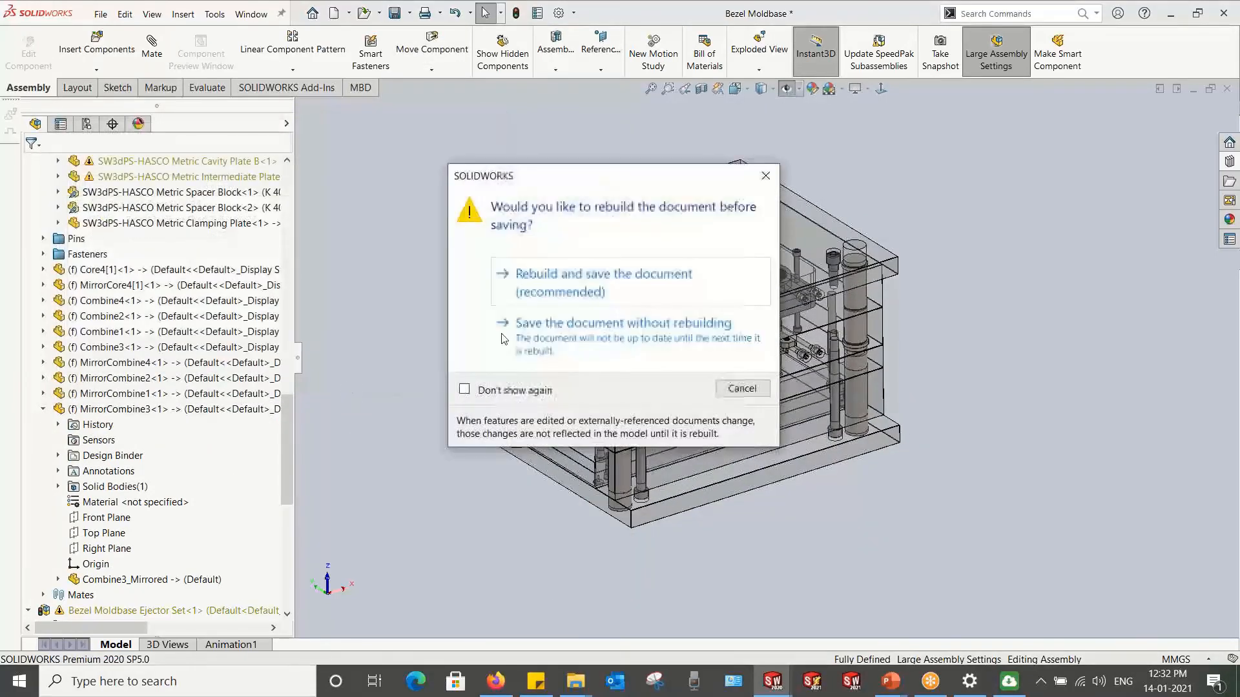
left_click(515, 274)
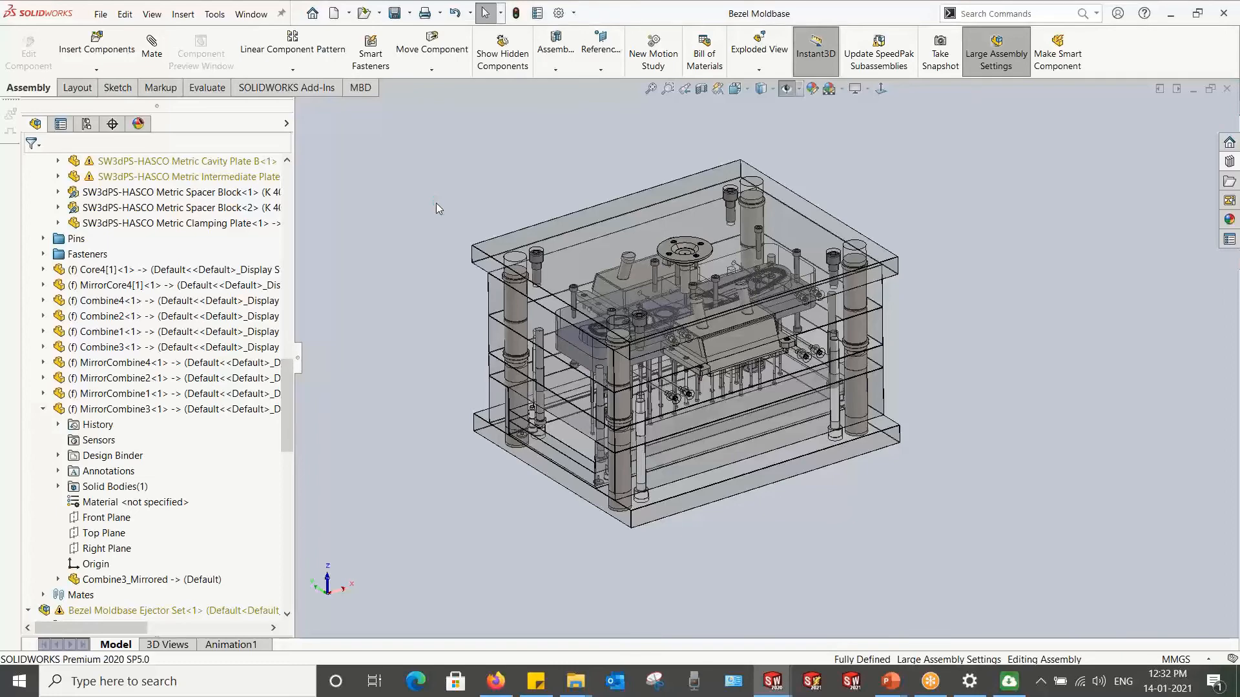
Step: Open the drawing of the top-level Bezel Moldbase assembly
scroll(135, 253, "up", 20)
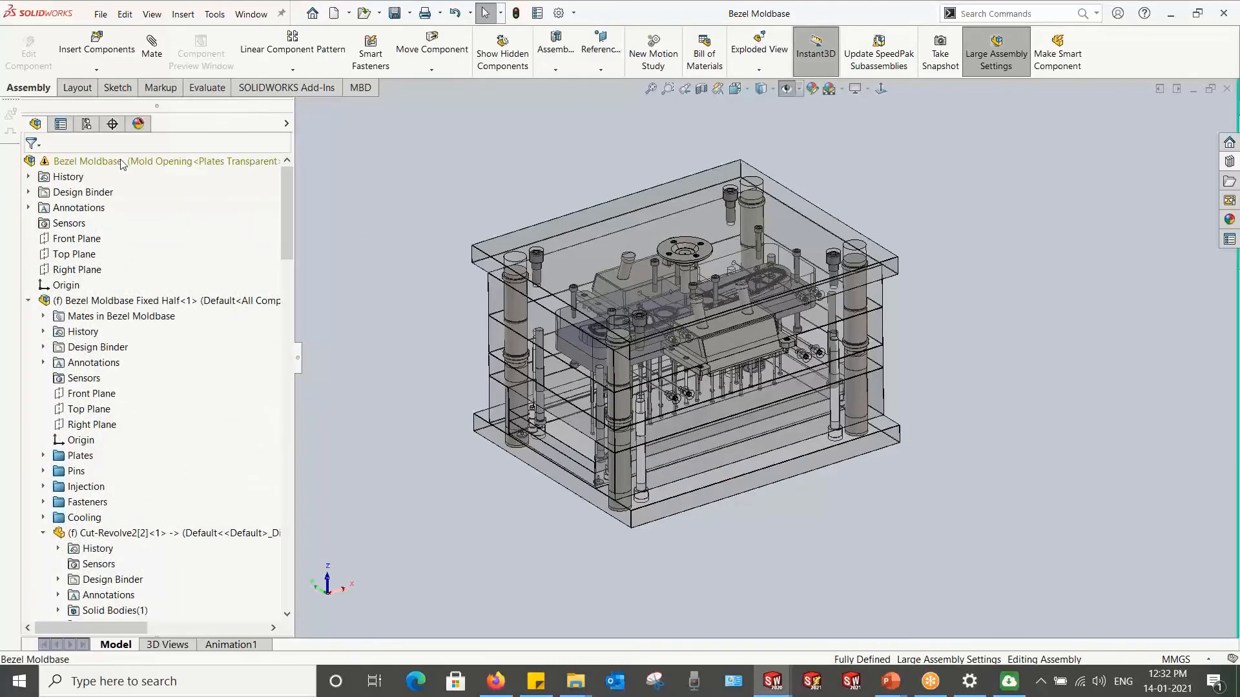
right_click(118, 163)
left_click(236, 126)
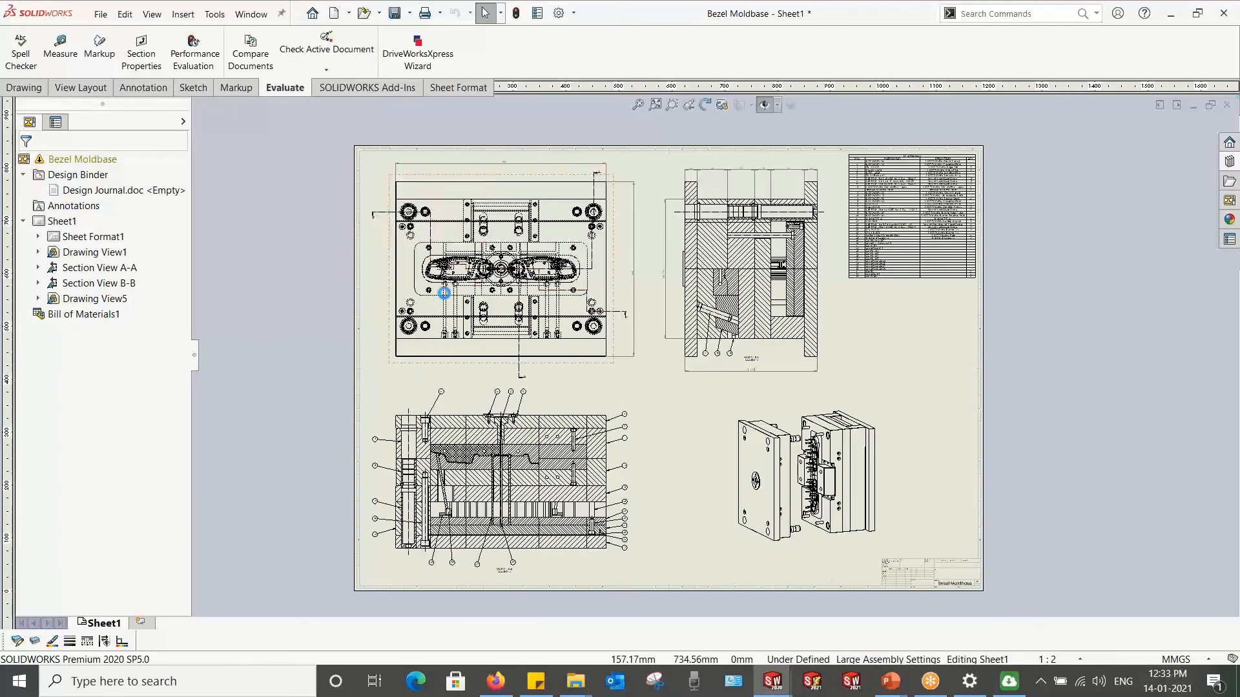
Step: Examine the drawing's plan view, the ballooned section view through the inserts, the side section view and the open-mold pictorial view
scroll(458, 289, "down", 1)
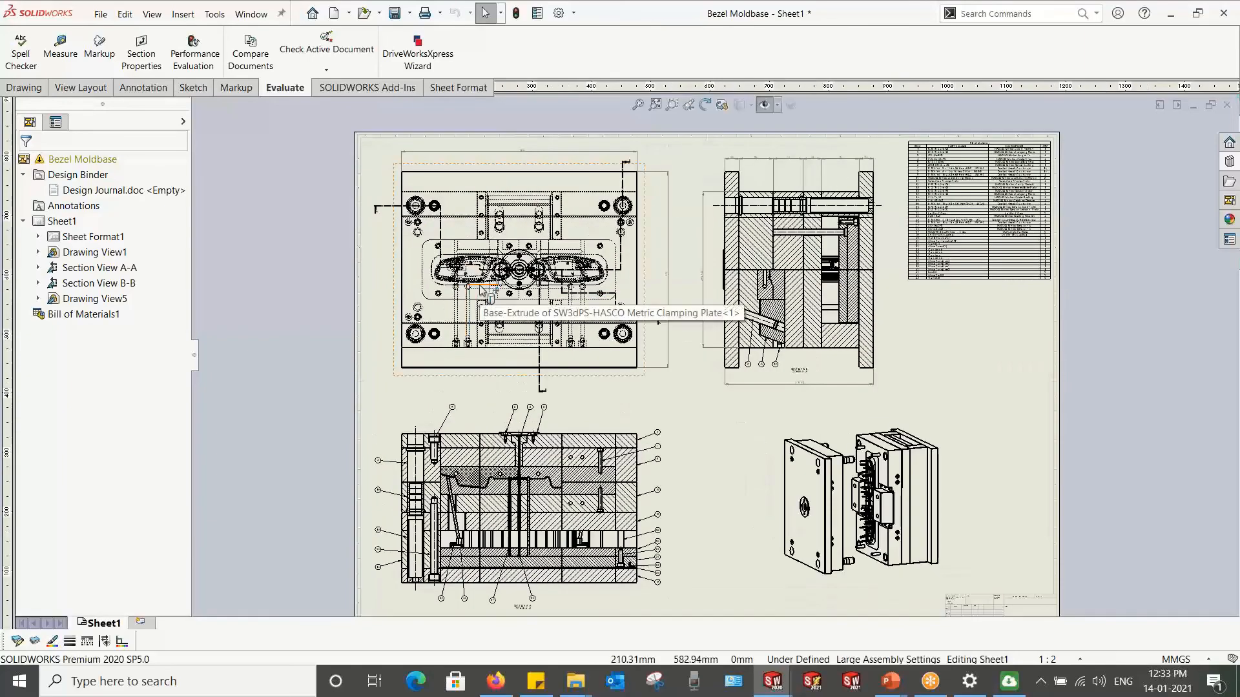
scroll(481, 290, "down", 10)
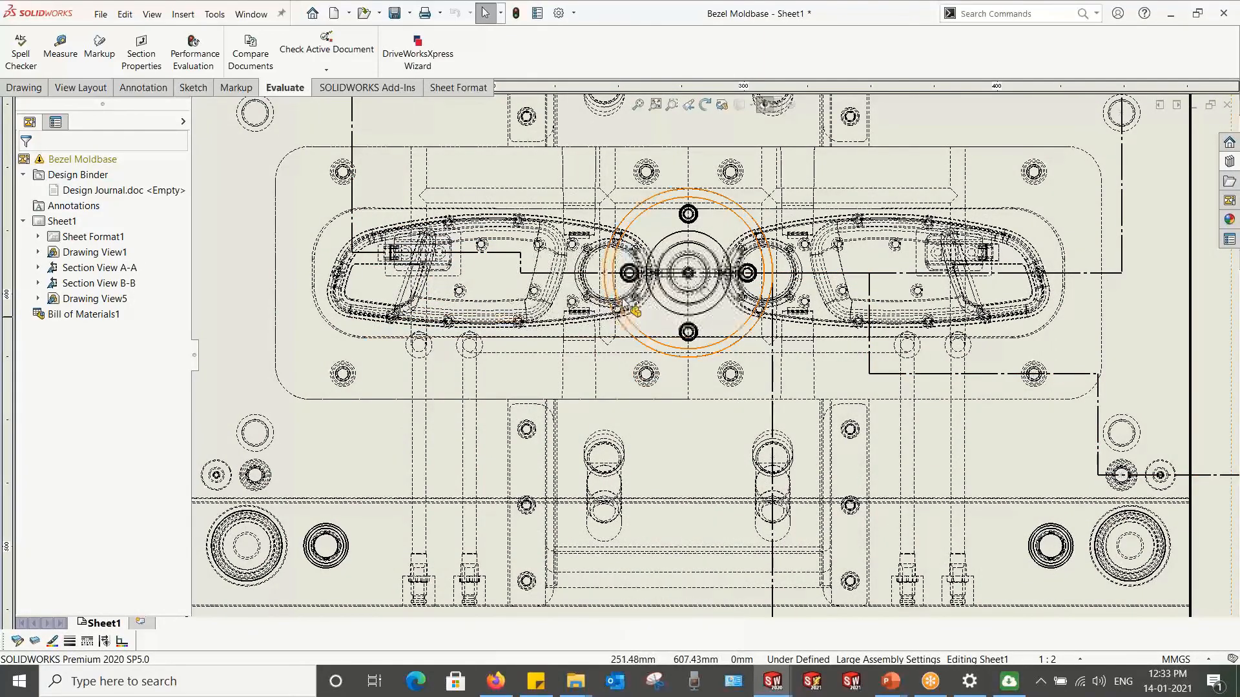
scroll(701, 355, "up", 5)
scroll(701, 388, "up", 5)
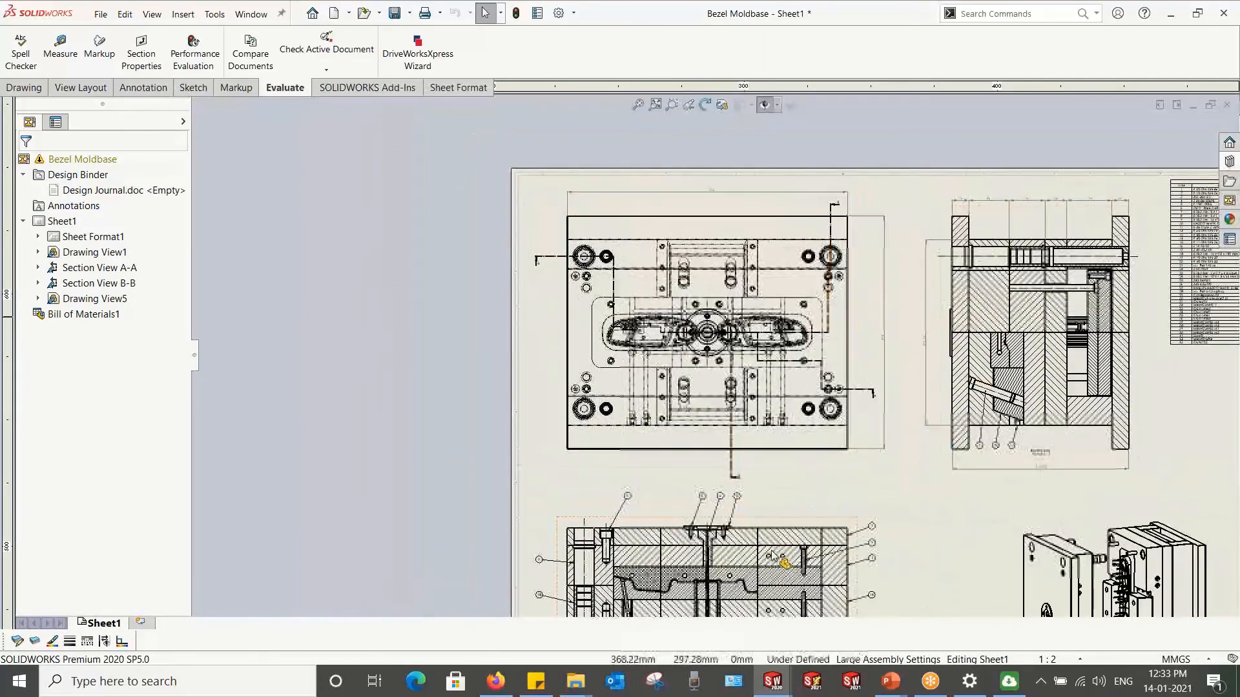
scroll(699, 494, "down", 6)
scroll(699, 494, "down", 1)
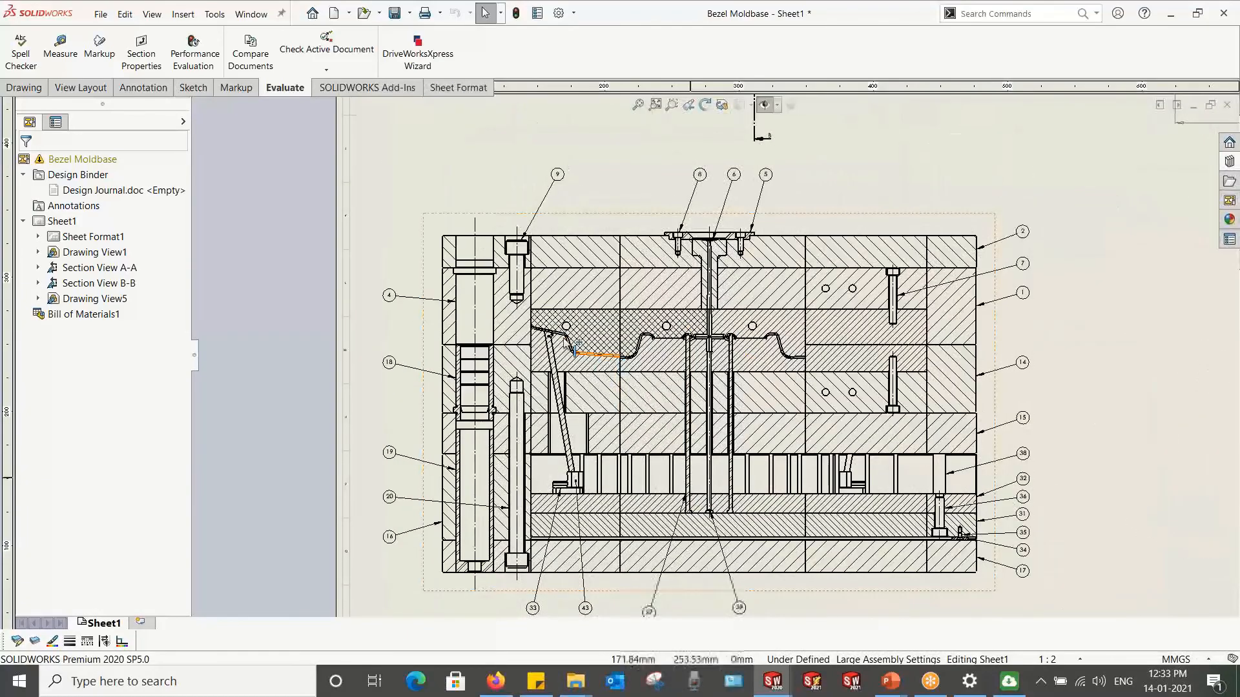
scroll(577, 354, "down", 10)
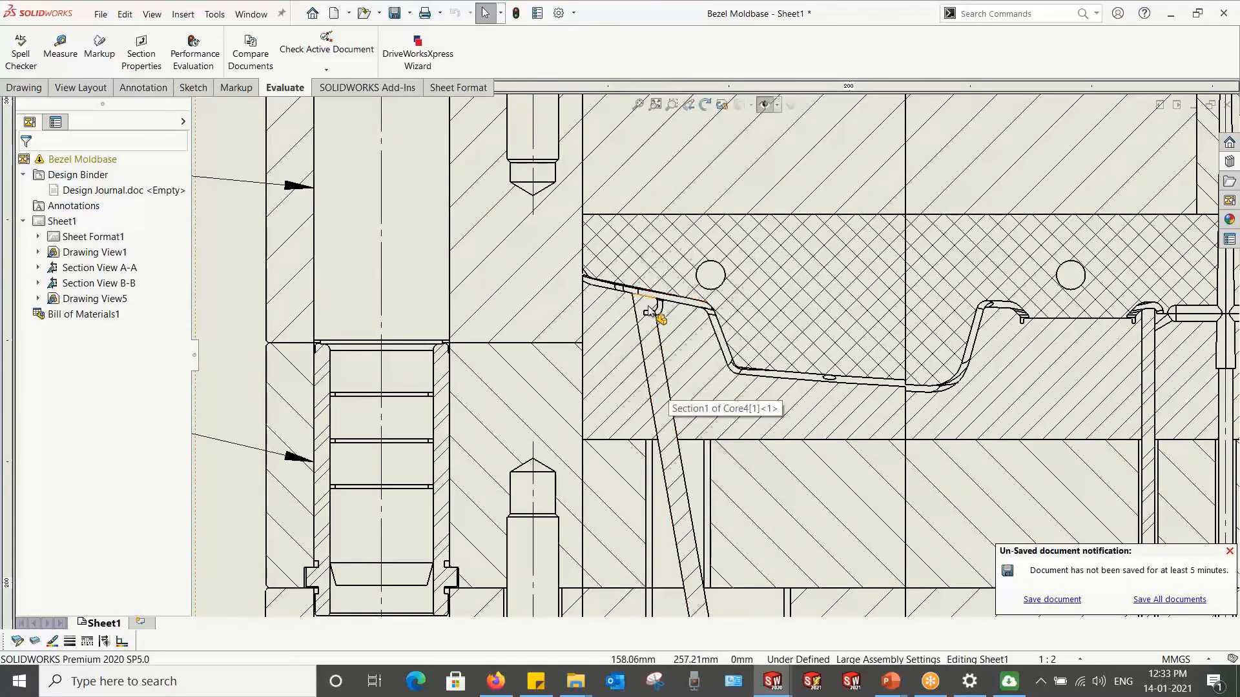
scroll(560, 362, "up", 6)
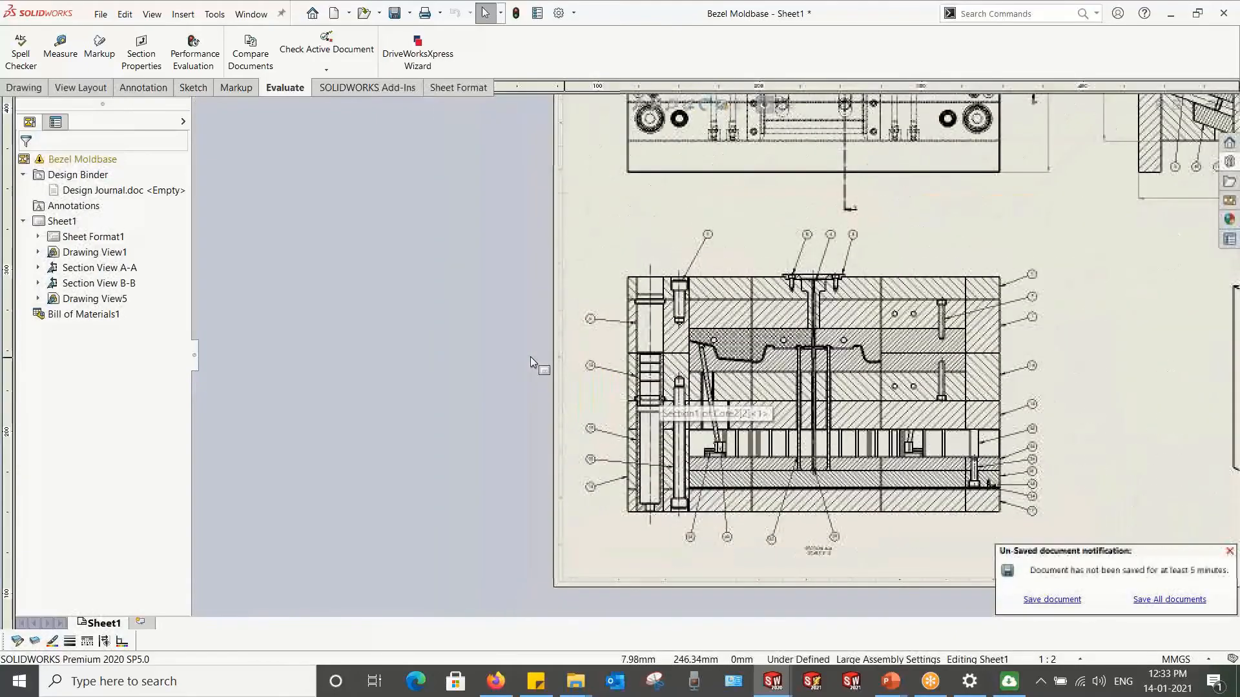
scroll(928, 296, "down", 1)
scroll(929, 296, "up", 3)
scroll(928, 255, "down", 5)
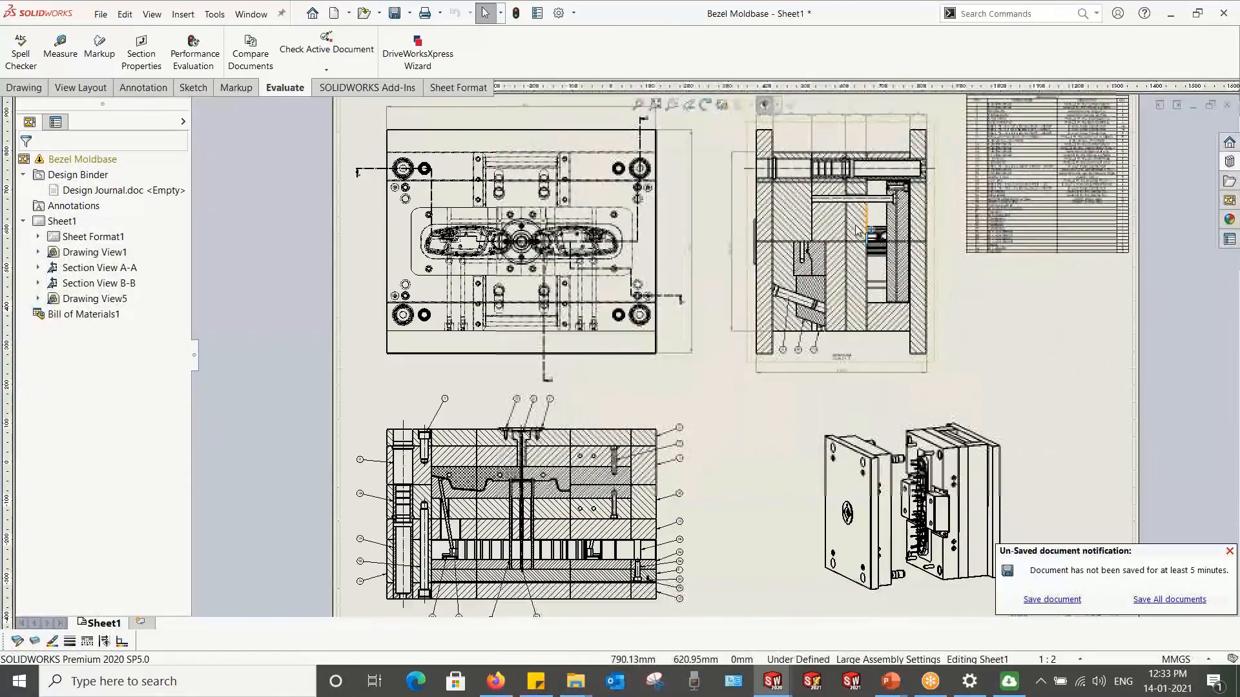
scroll(764, 388, "up", 3)
scroll(764, 387, "up", 1)
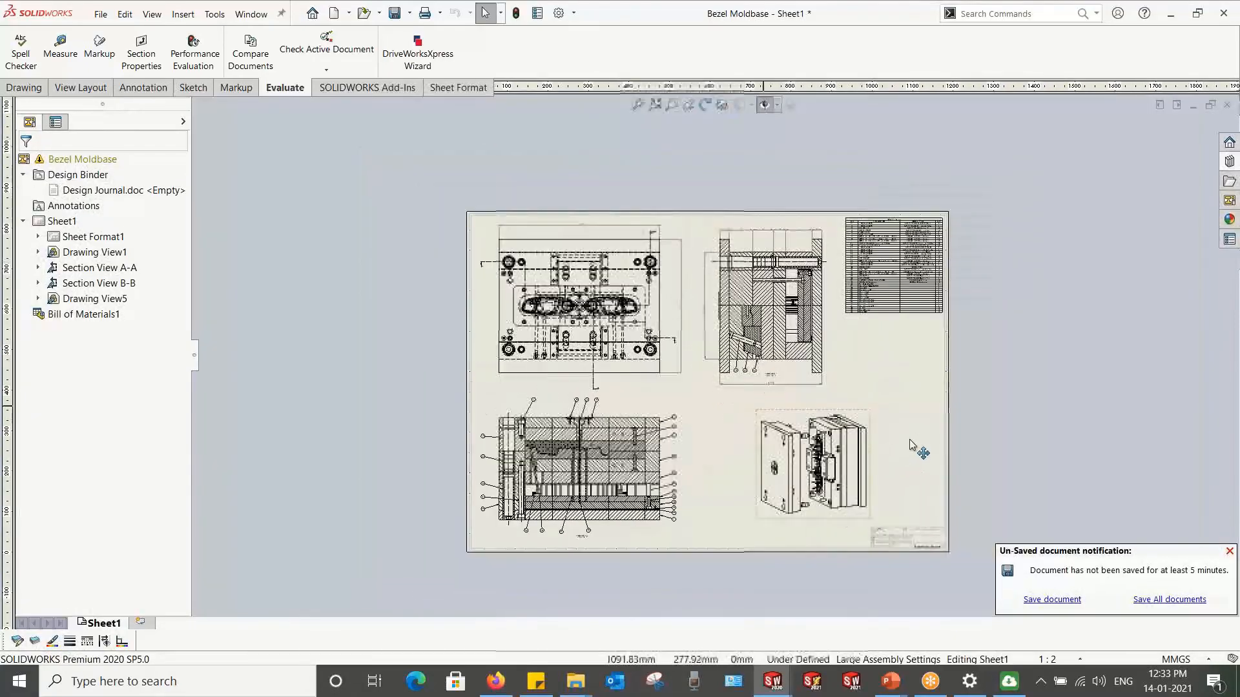
scroll(906, 439, "down", 3)
scroll(587, 403, "up", 1)
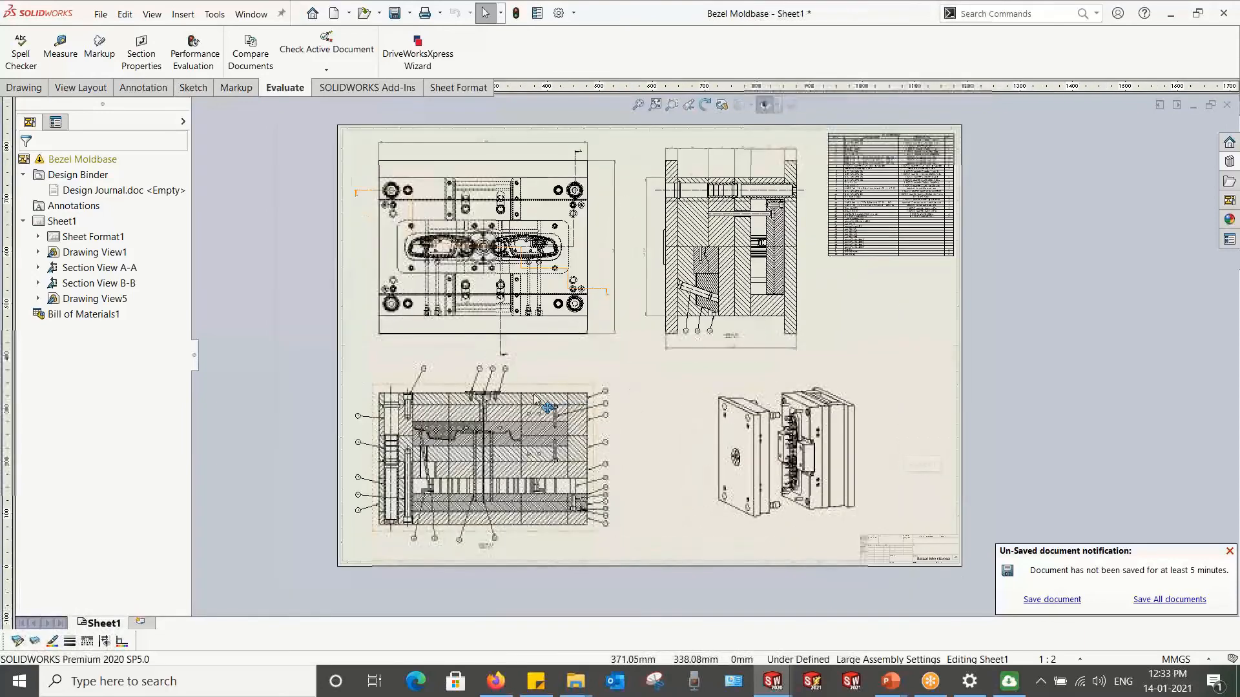
key("alt+Tab")
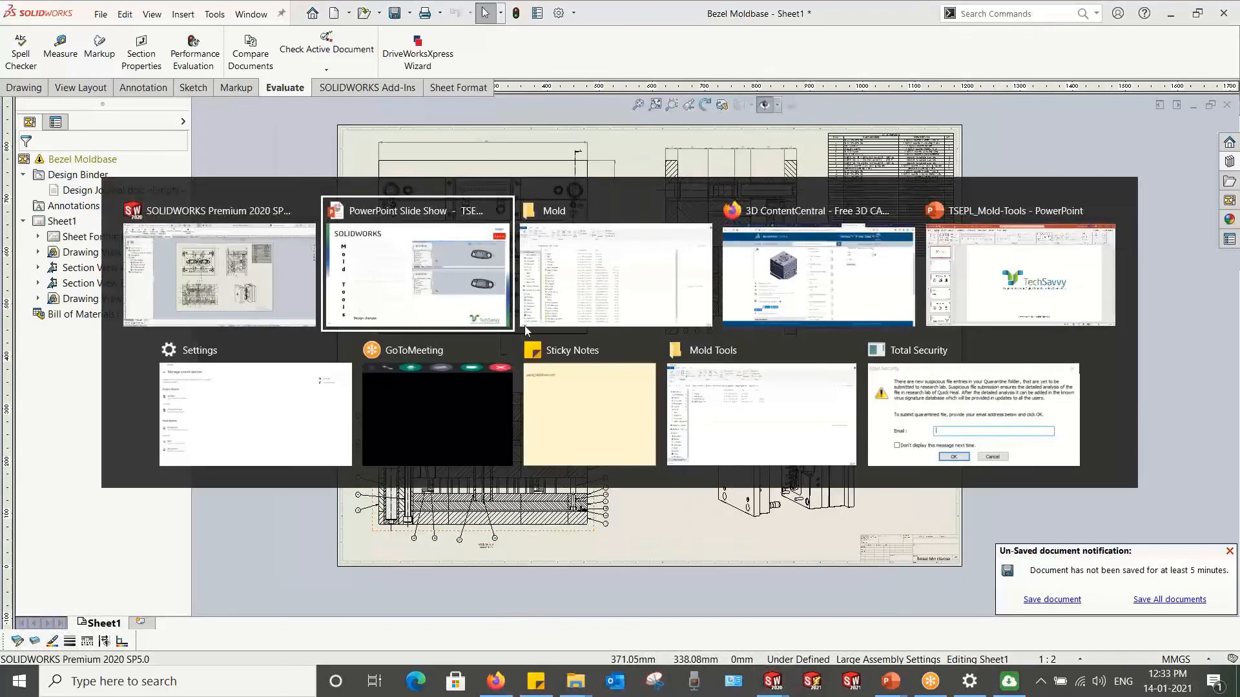
left_click(443, 258)
key("alt+Tab")
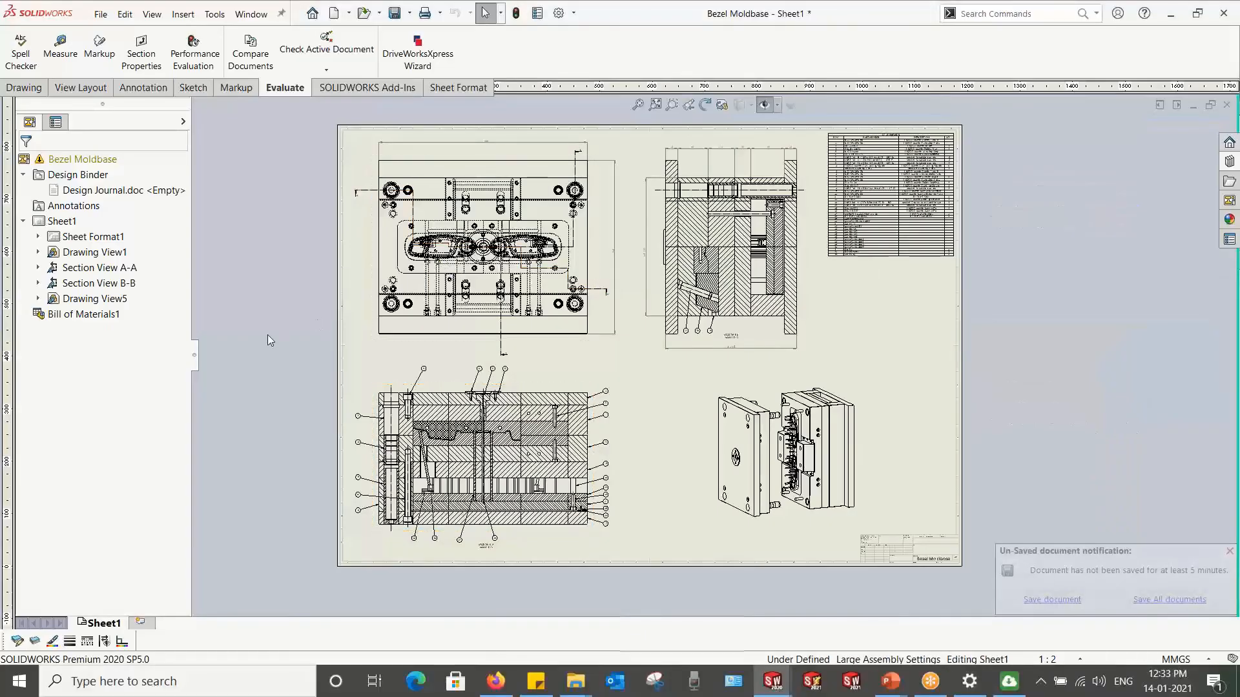
key("alt+Tab")
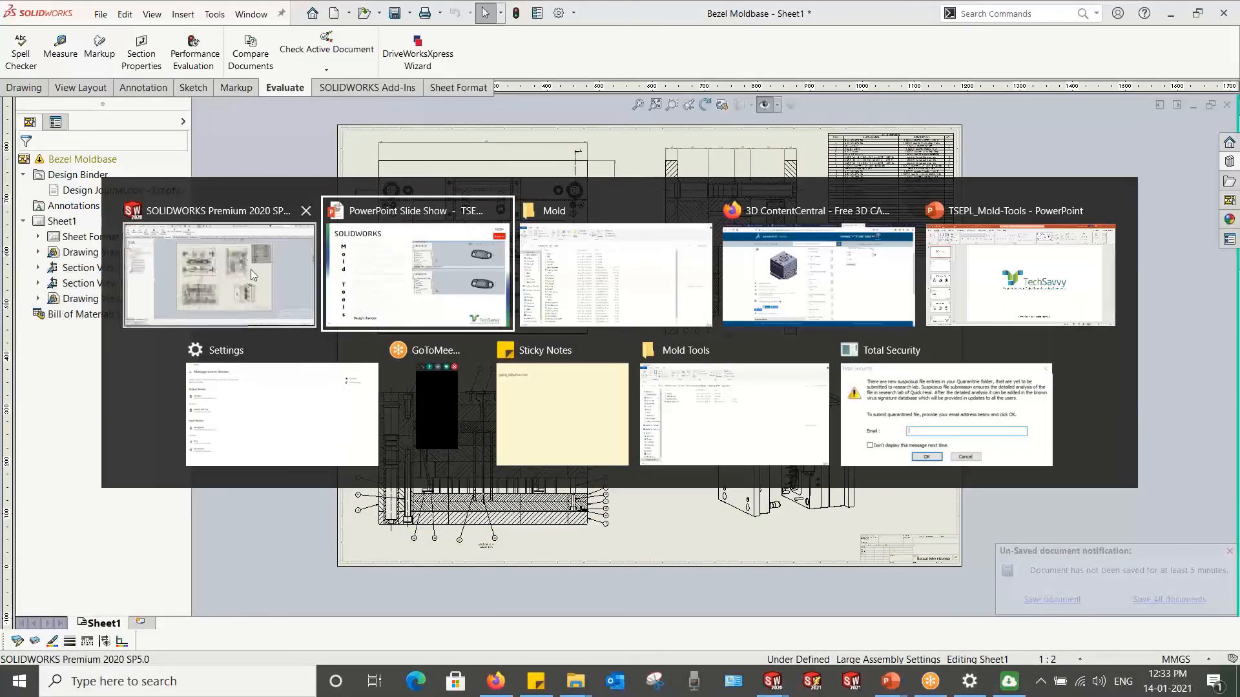
left_click(250, 269)
key("ctrl+Tab")
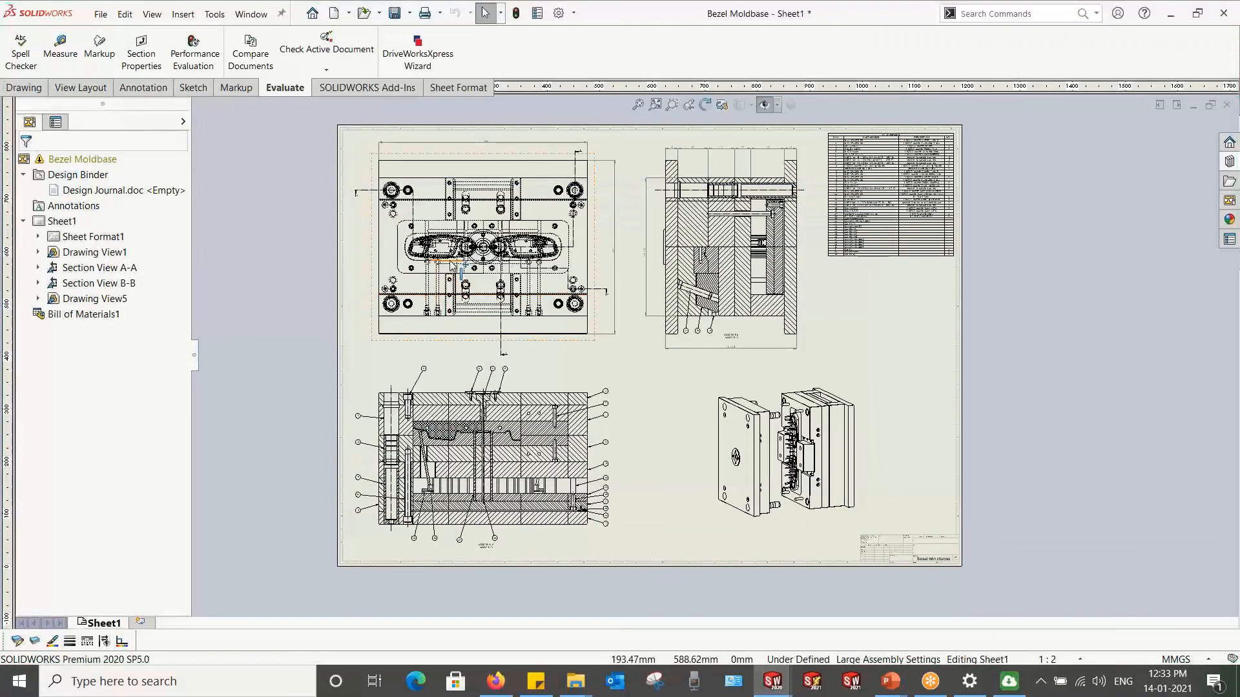
Step: Inspect the left bezel cavity and the surrounding mold details in the drawing's plan view
scroll(452, 265, "down", 10)
scroll(625, 292, "down", 3)
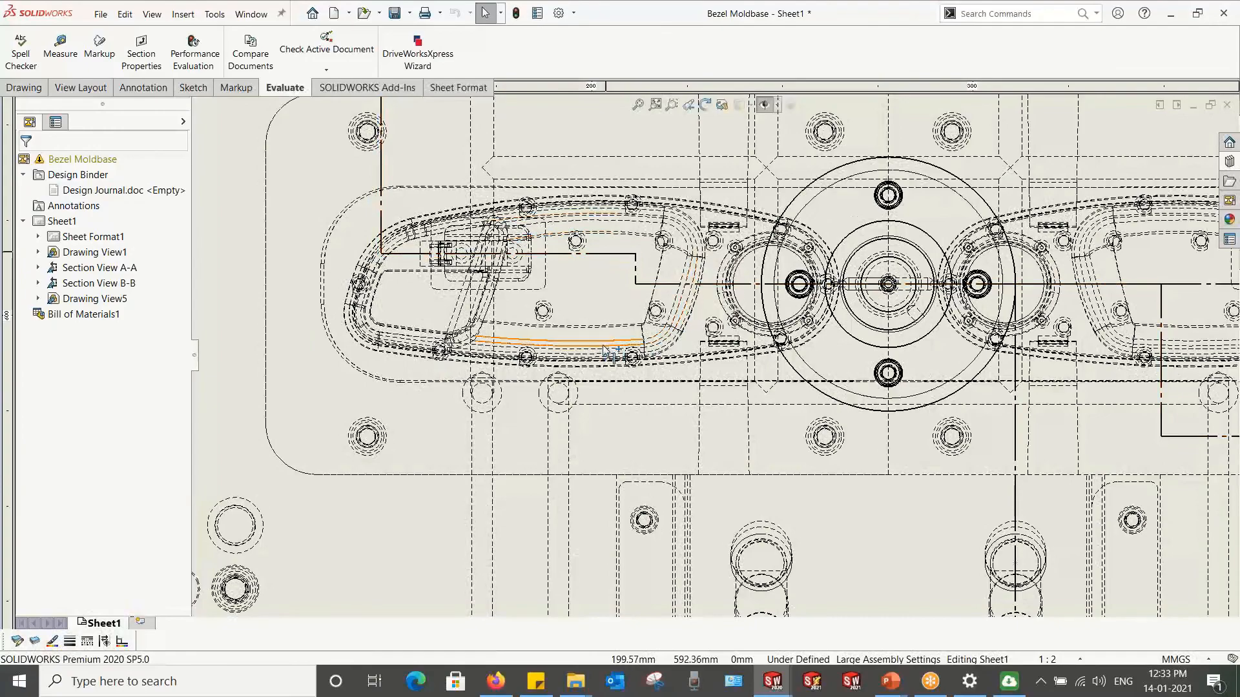
scroll(497, 292, "up", 12)
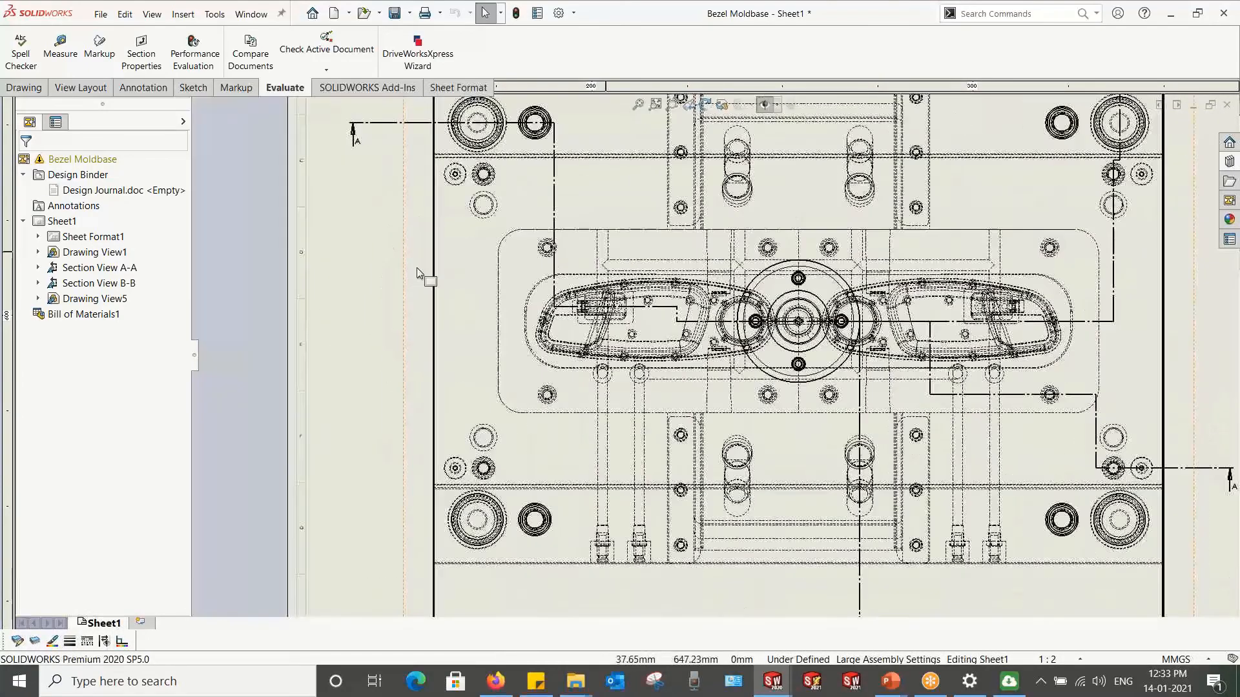
scroll(397, 211, "up", 3)
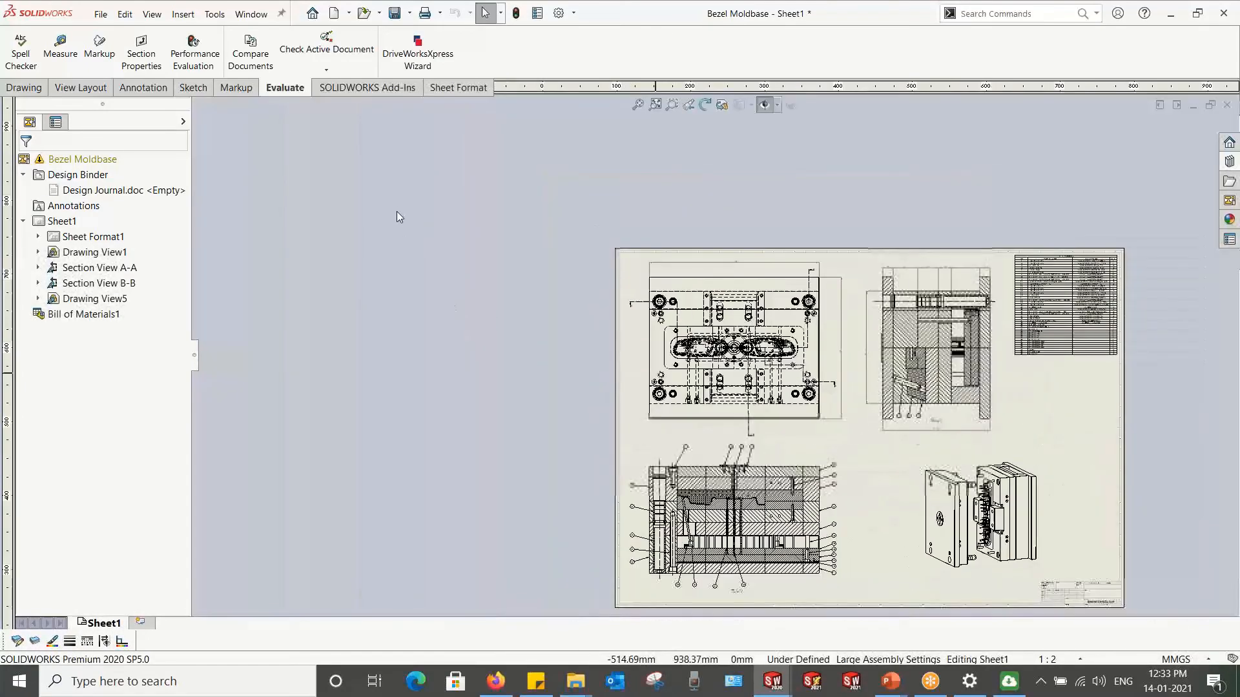
Step: Start a document comparison and load Door Handle Bezel (Rev A) from the Mold project's Utilities folder as the reference document
left_click(250, 53)
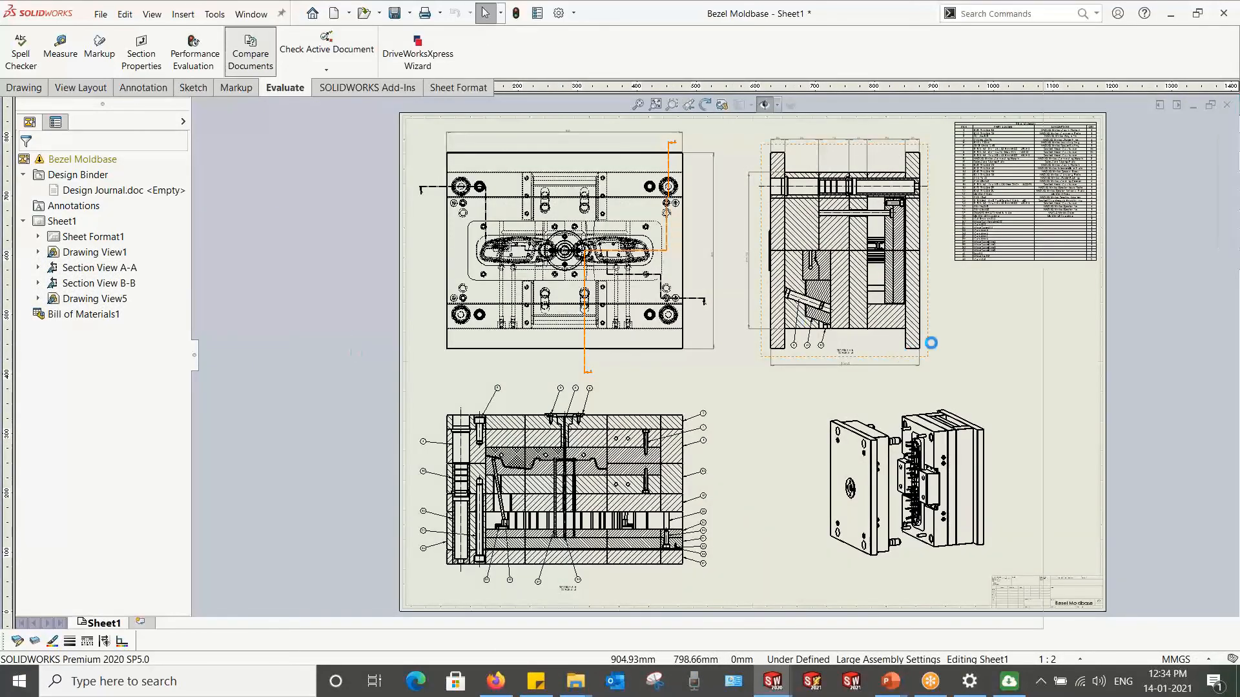
left_click(1219, 138)
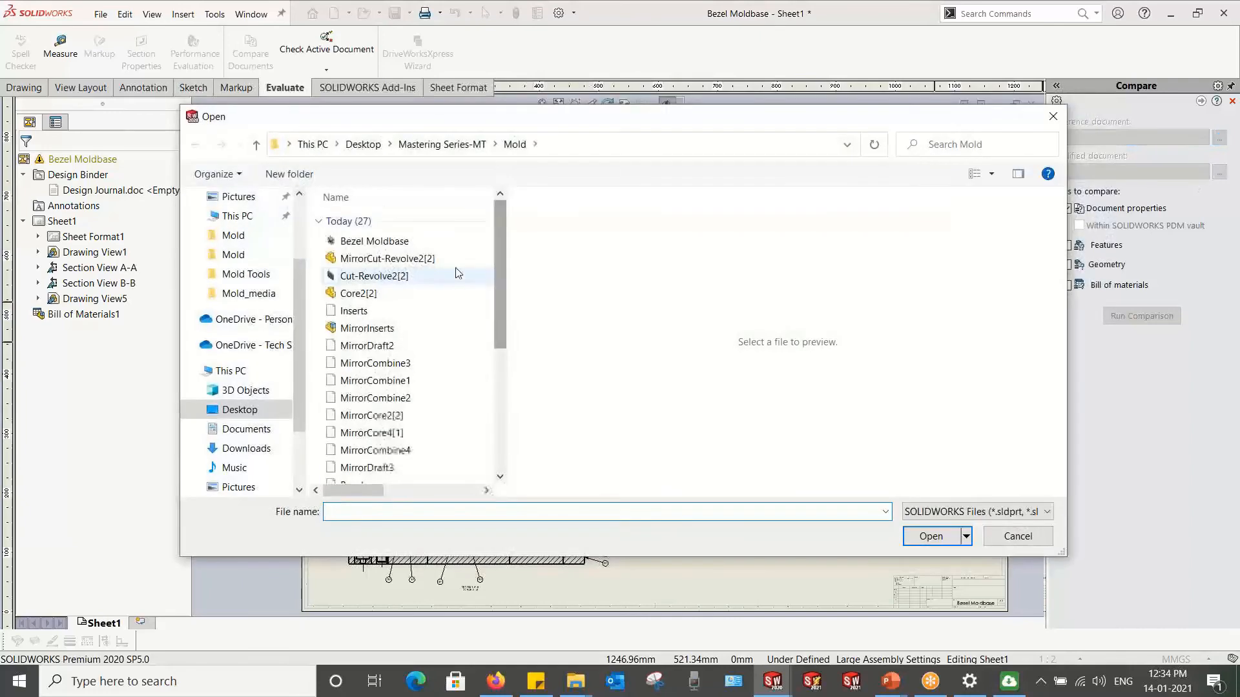
left_click(442, 144)
double_click(379, 222)
scroll(370, 342, "down", 2)
scroll(369, 340, "down", 3)
scroll(370, 341, "up", 5)
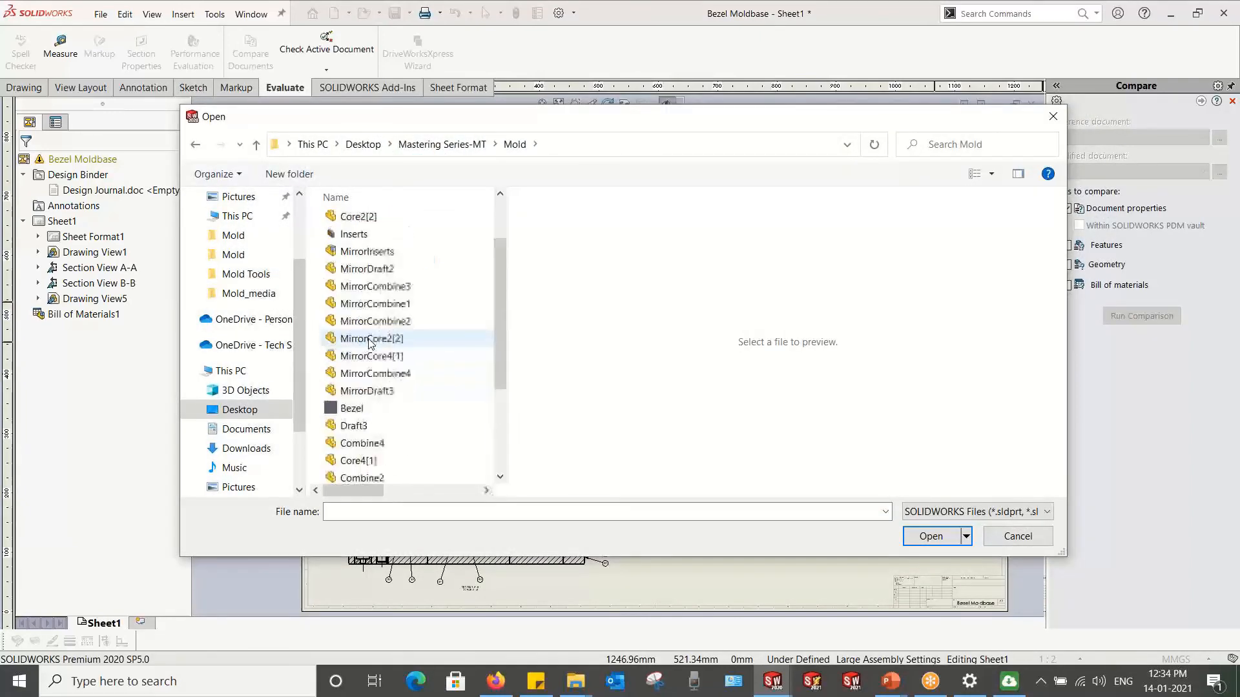
left_click(362, 202)
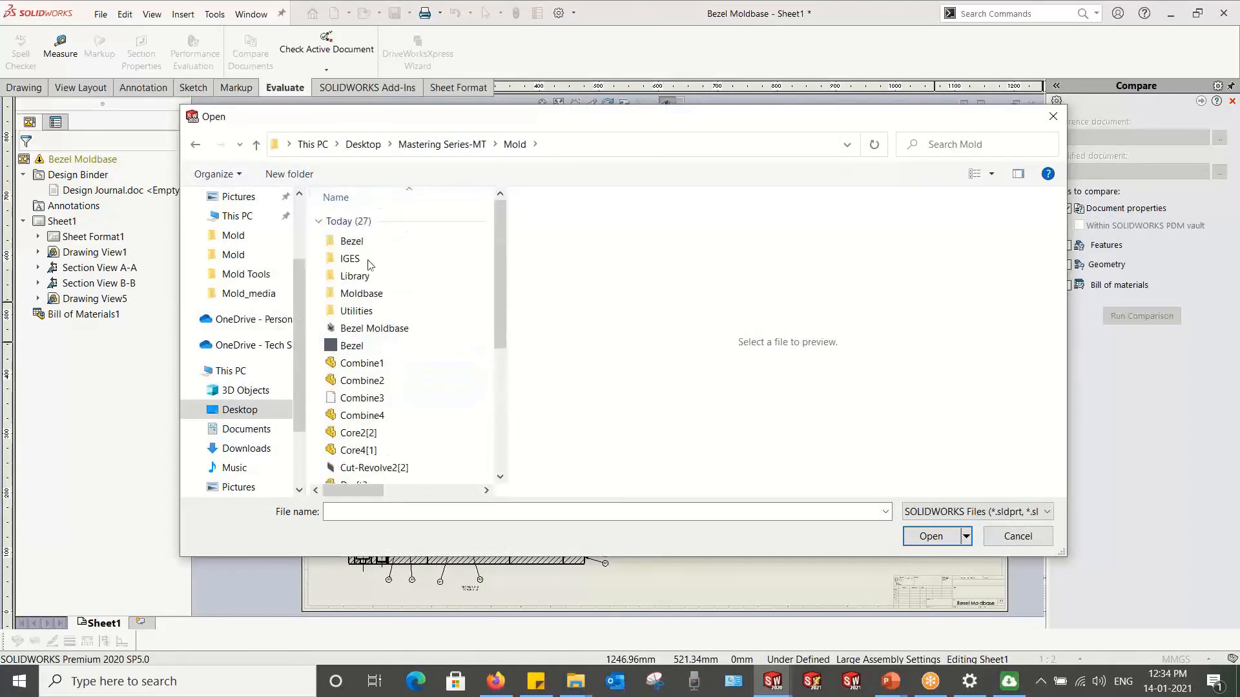
double_click(356, 311)
left_click(381, 222)
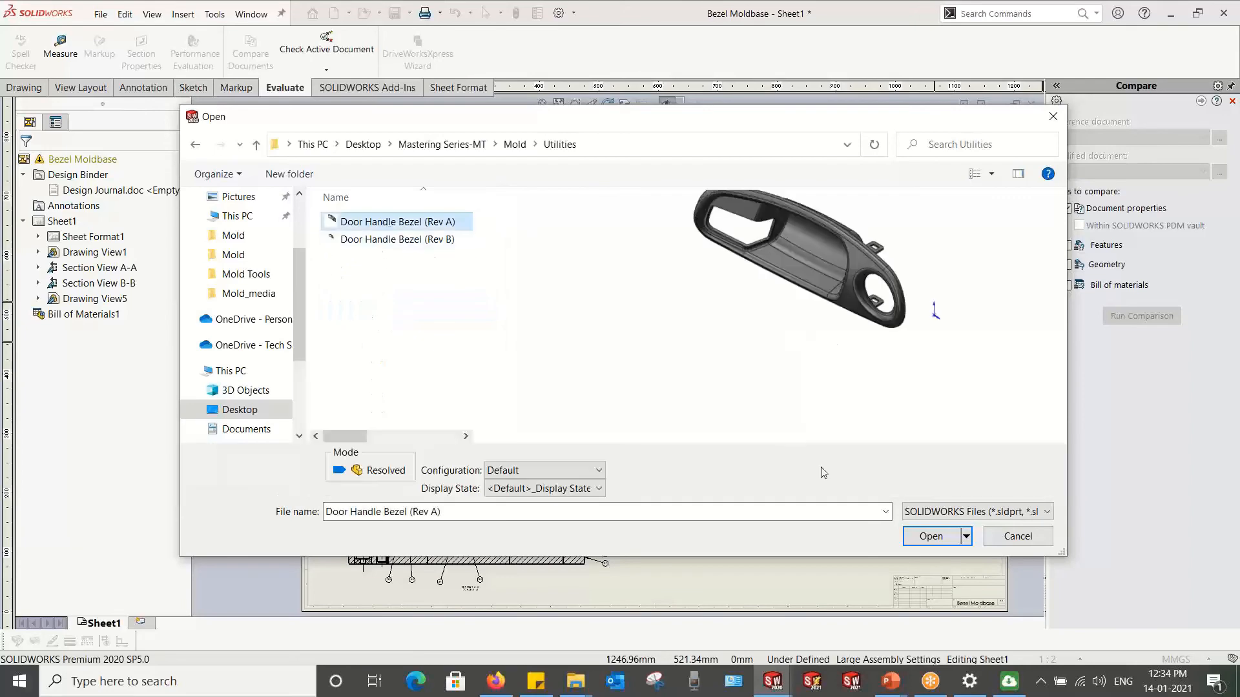
left_click(912, 537)
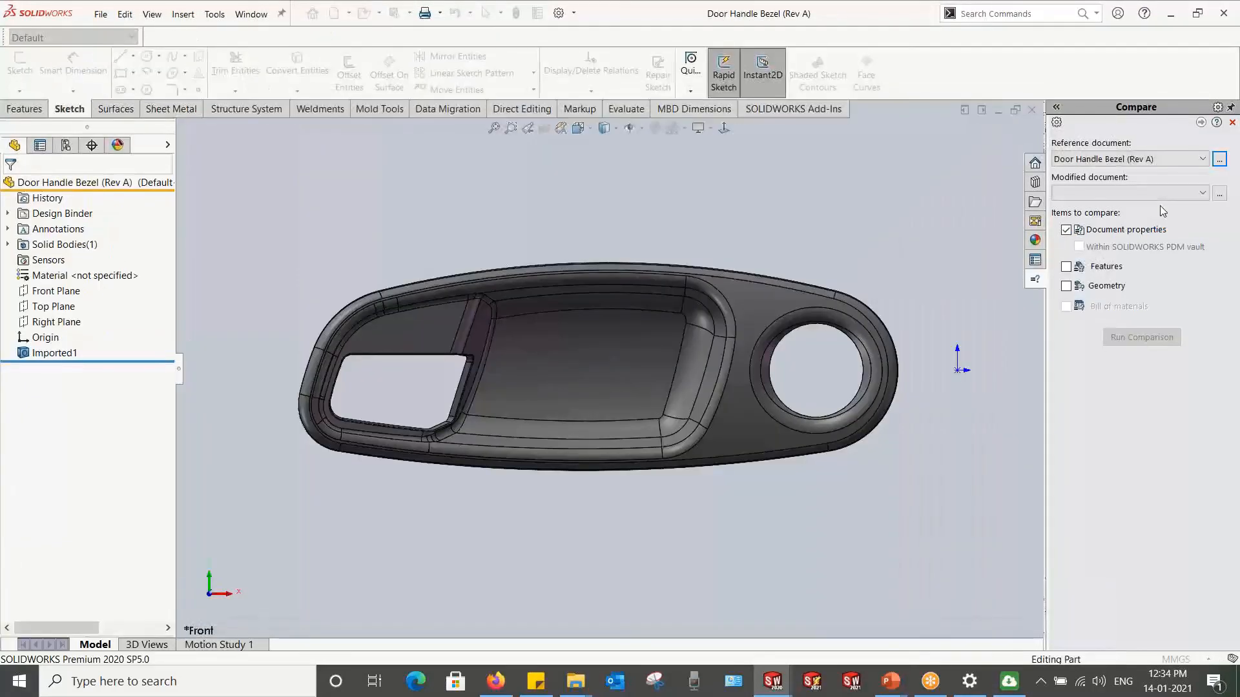
Step: Load Door Handle Bezel (Rev B) as the comparison's modified document and view the part face-on
left_click(1220, 195)
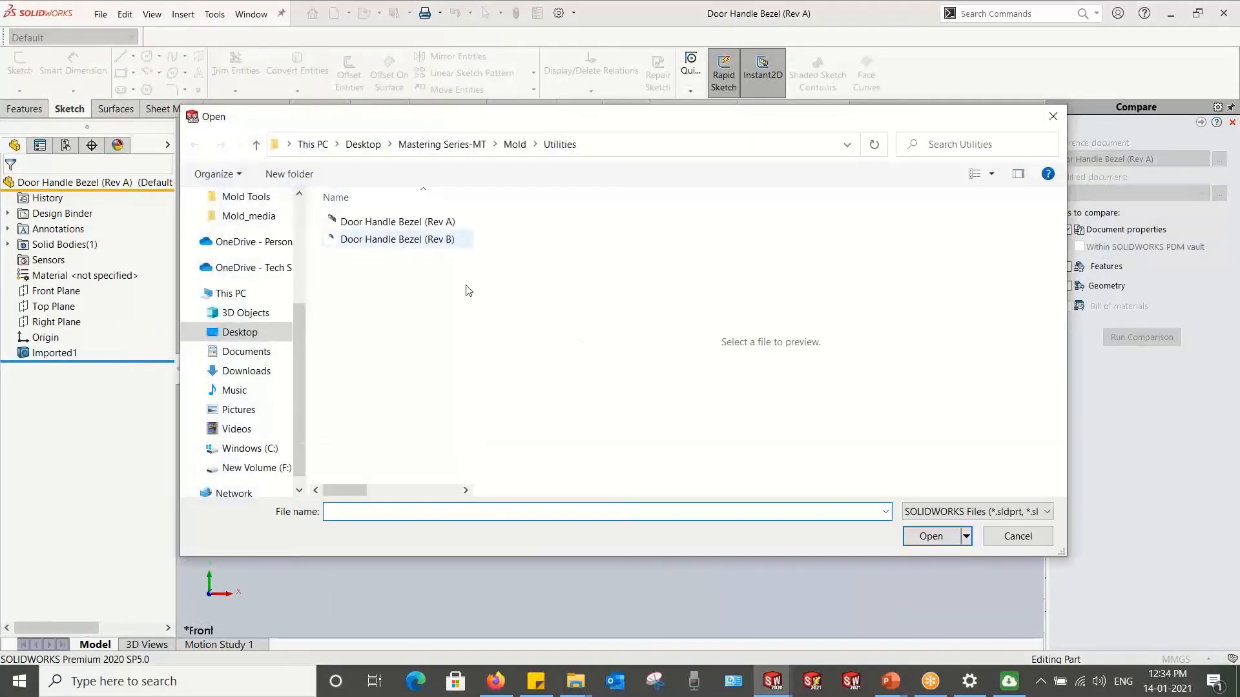
left_click(397, 239)
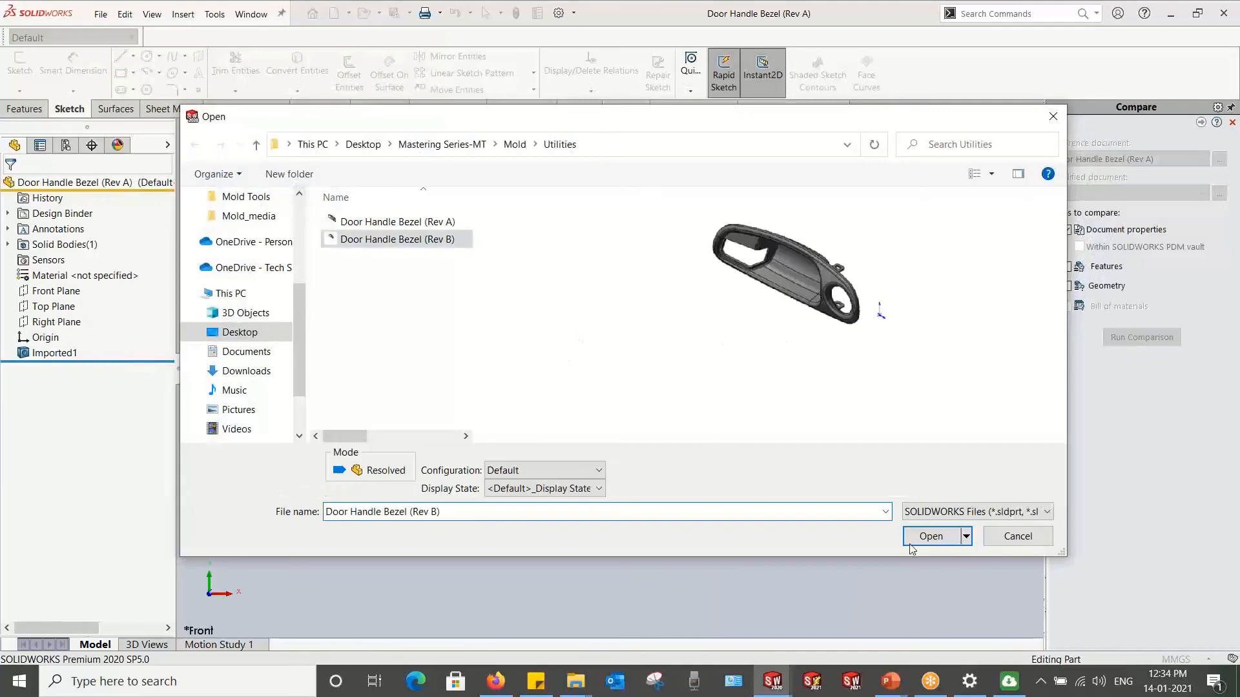
left_click(931, 536)
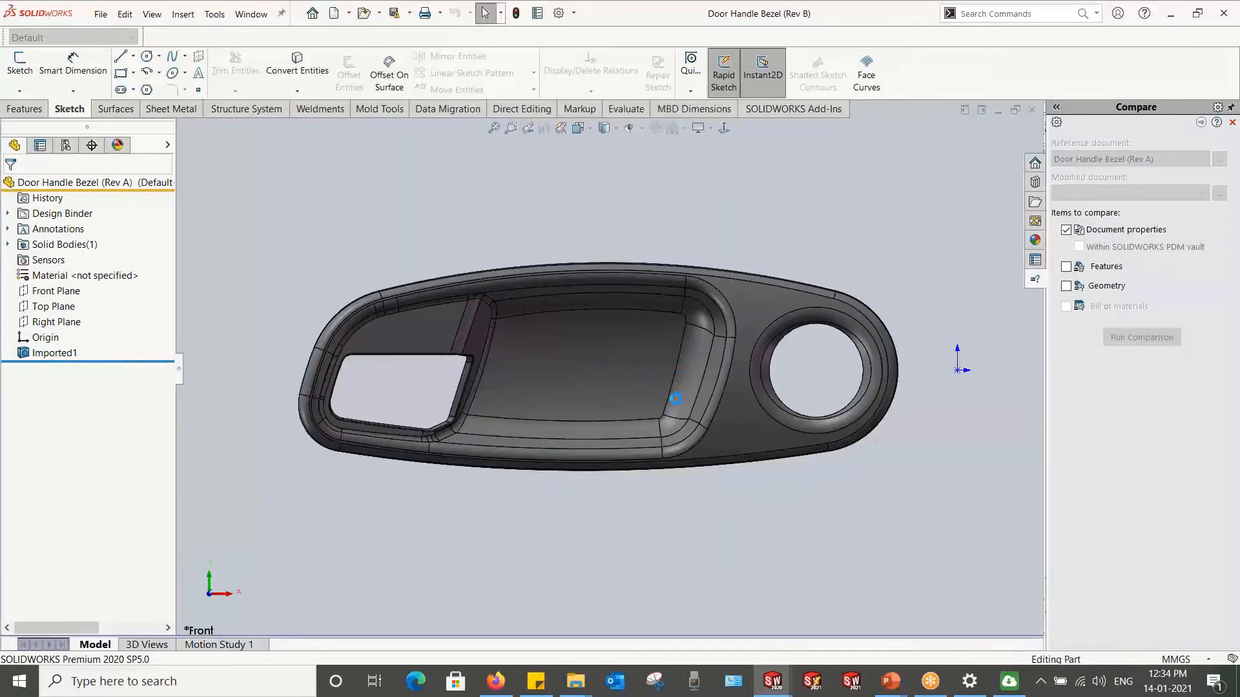
left_click(728, 134)
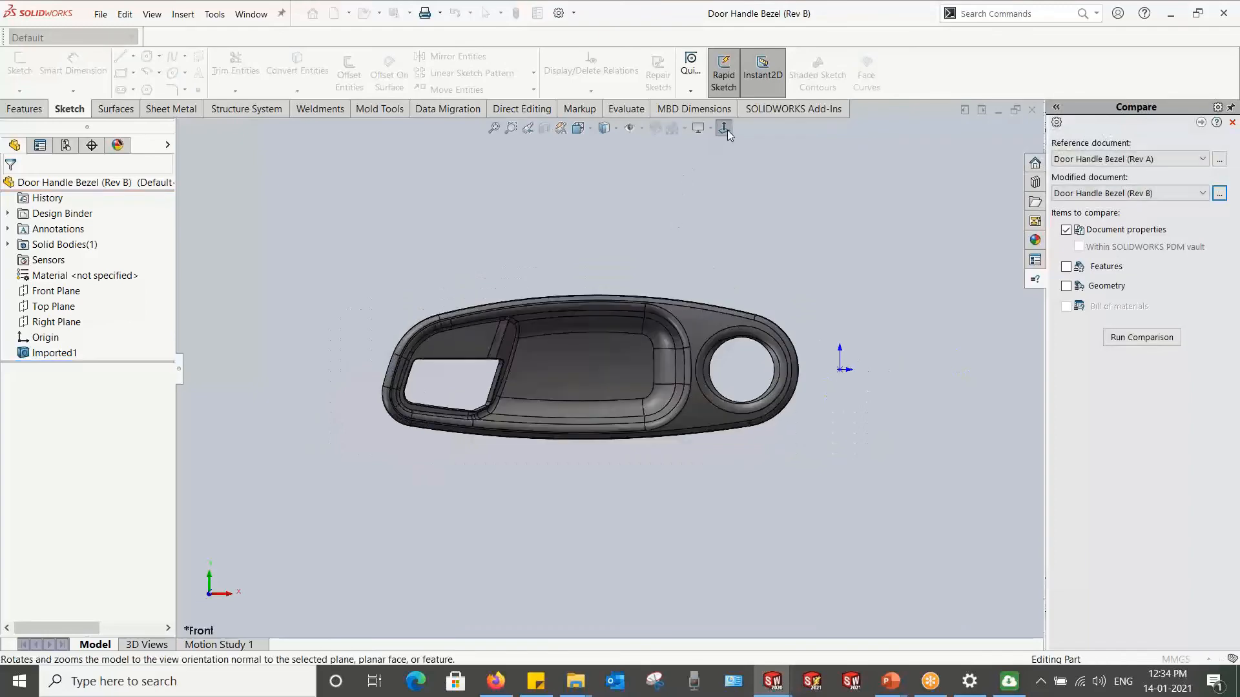
scroll(598, 374, "down", 4)
scroll(598, 374, "up", 2)
scroll(598, 373, "down", 1)
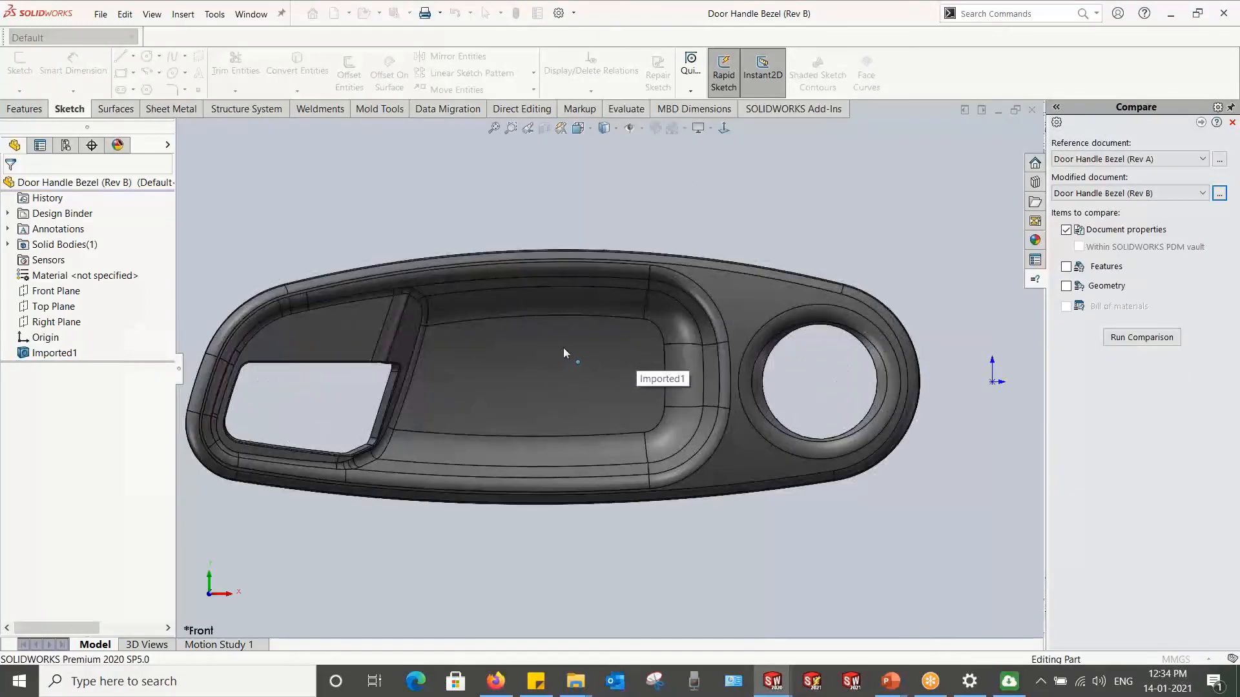
scroll(560, 352, "up", 2)
Step: Include features and geometry alongside document properties and run the comparison of the two bezel revisions
left_click(1066, 267)
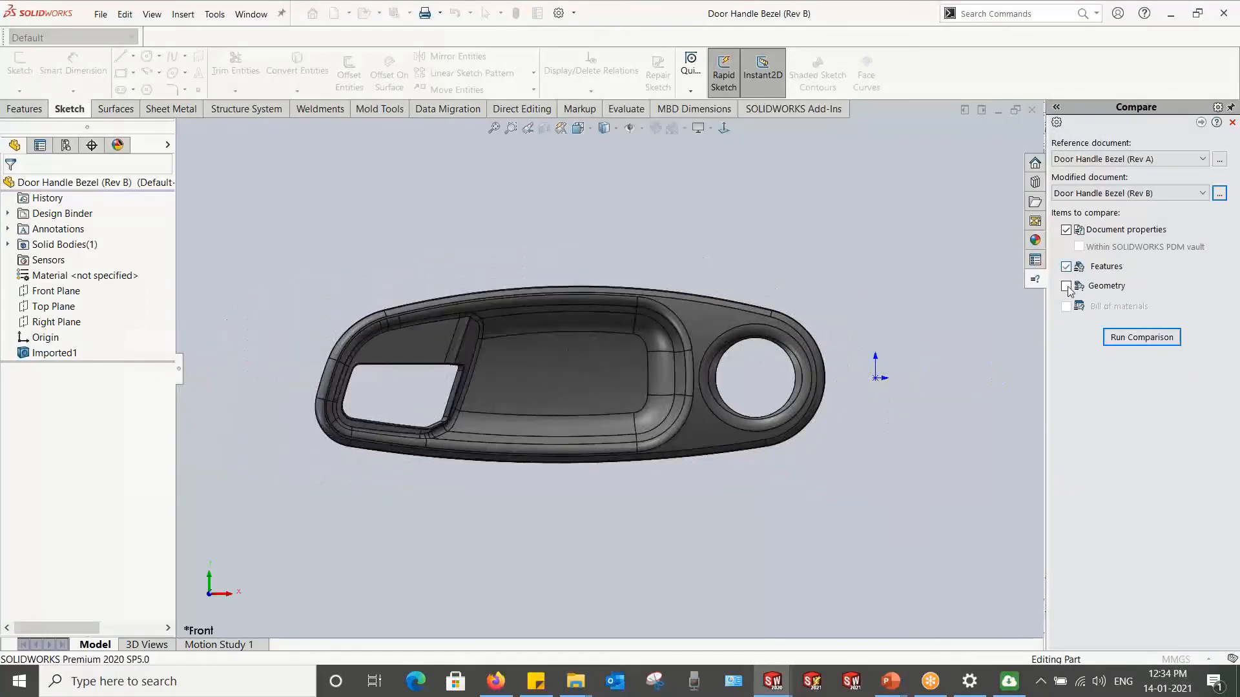
left_click(1066, 286)
left_click(1139, 421)
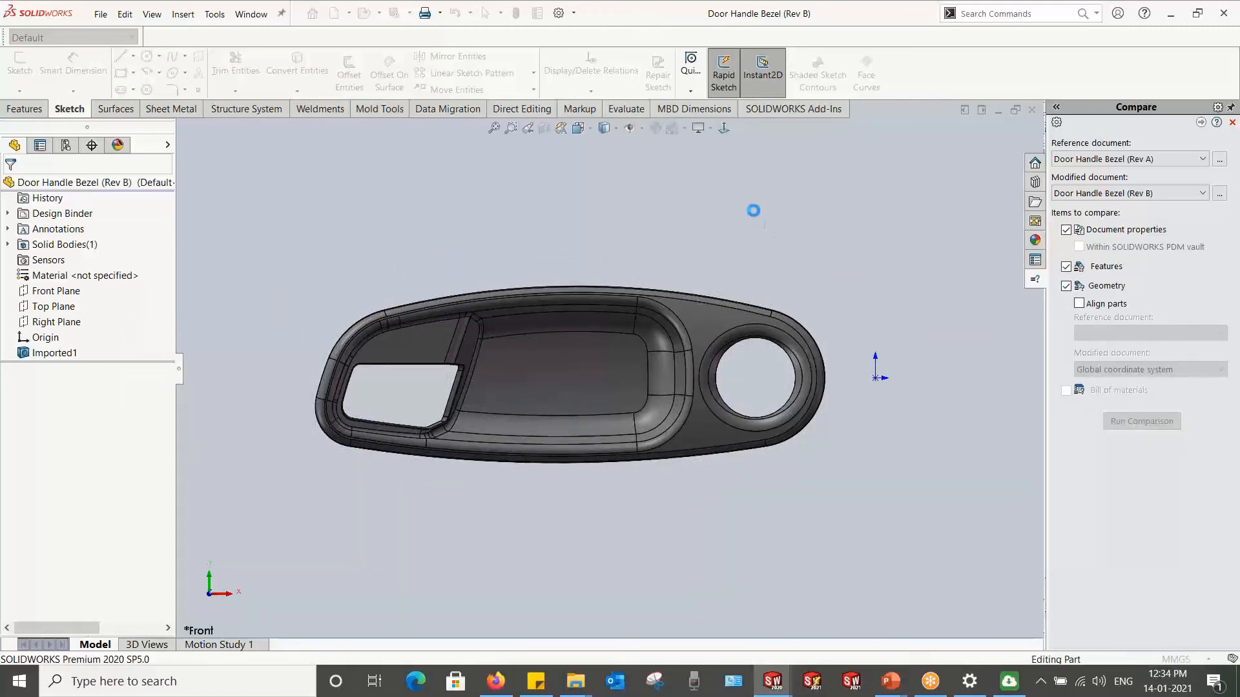
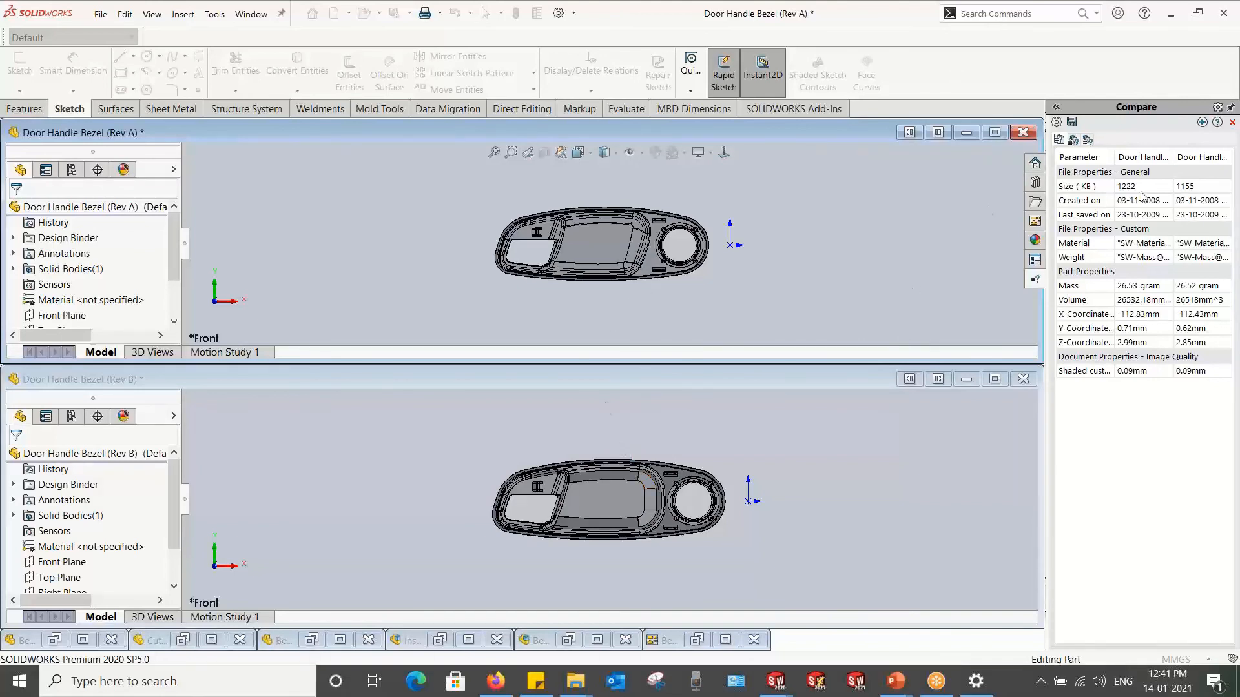
Step: Review the feature, geometry and document property comparison results for the Rev A and Rev B bezels
left_click(1088, 139)
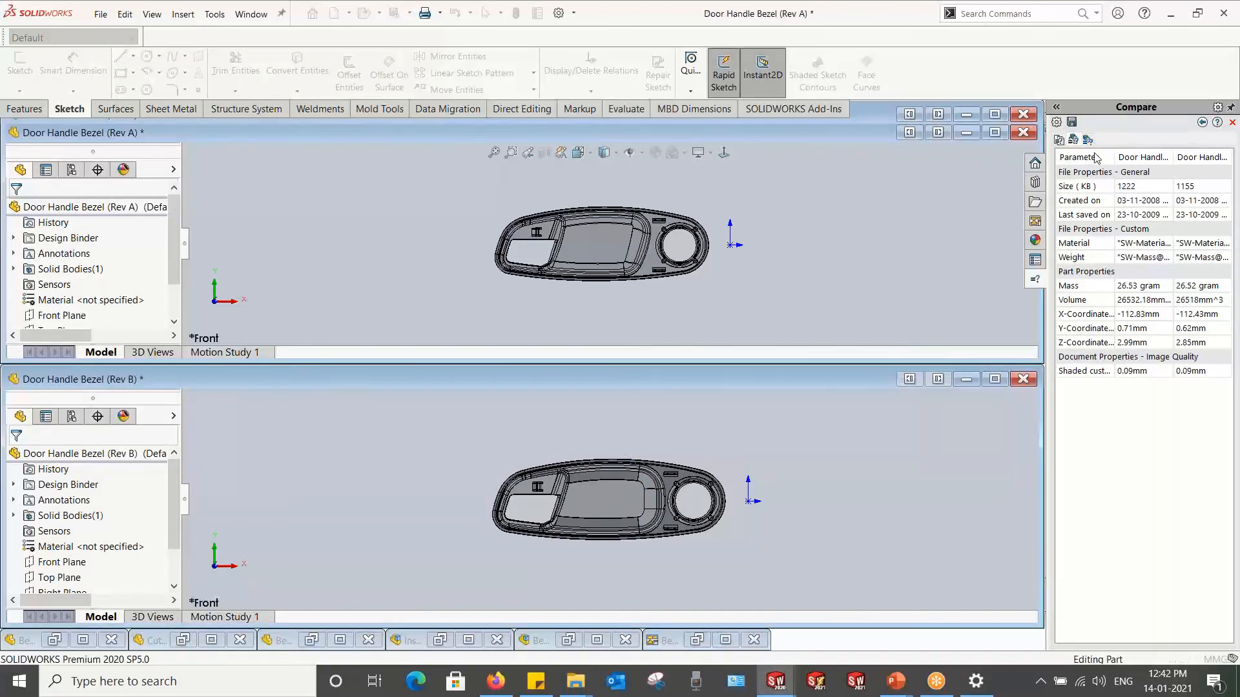
left_click(1089, 142)
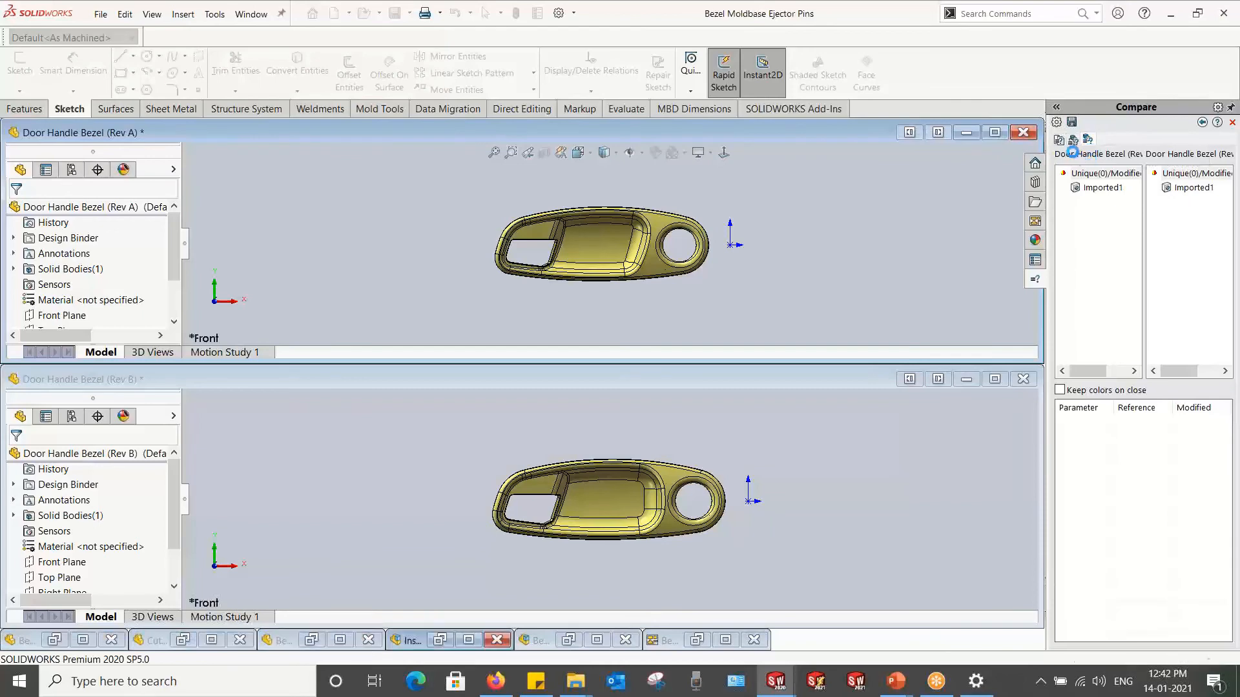
left_click(1059, 140)
left_click(1059, 141)
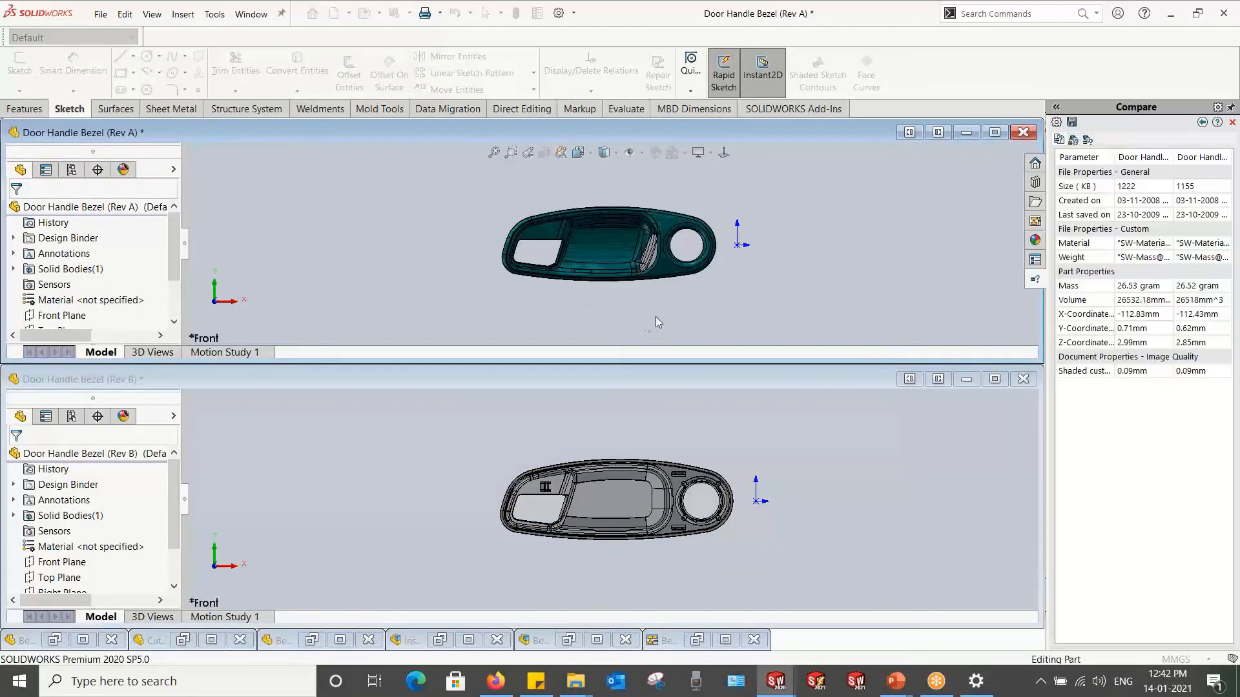
scroll(656, 258, "down", 2)
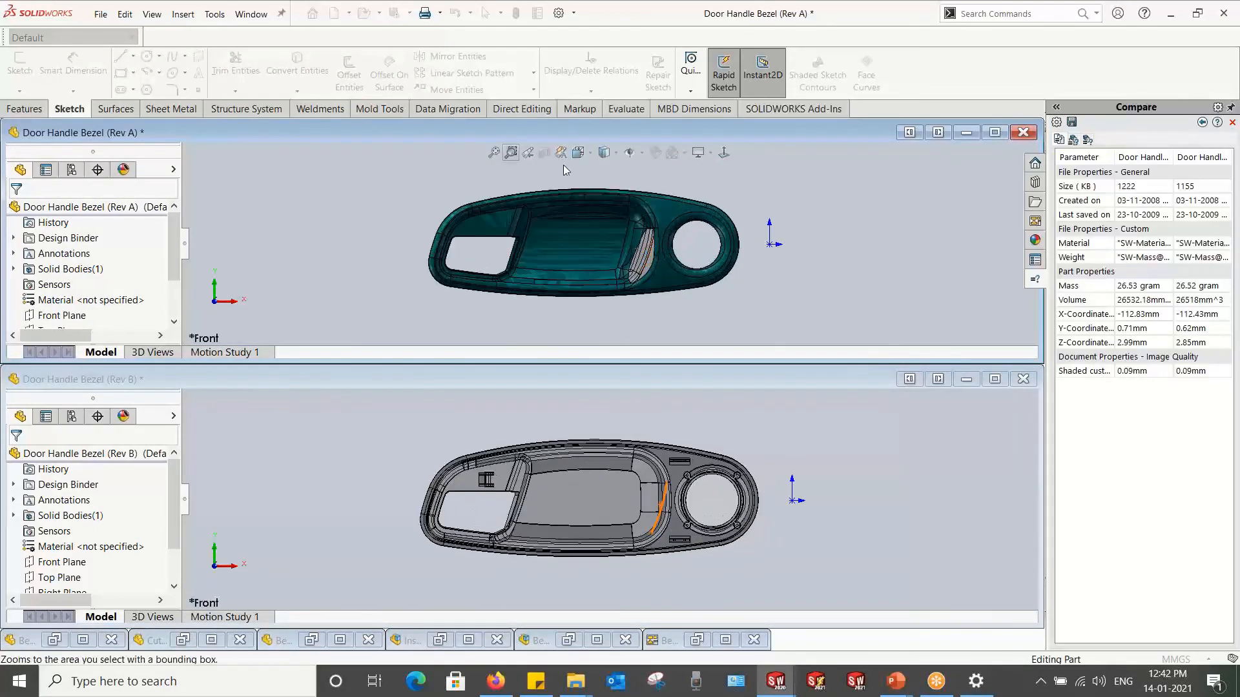
scroll(591, 252, "down", 2)
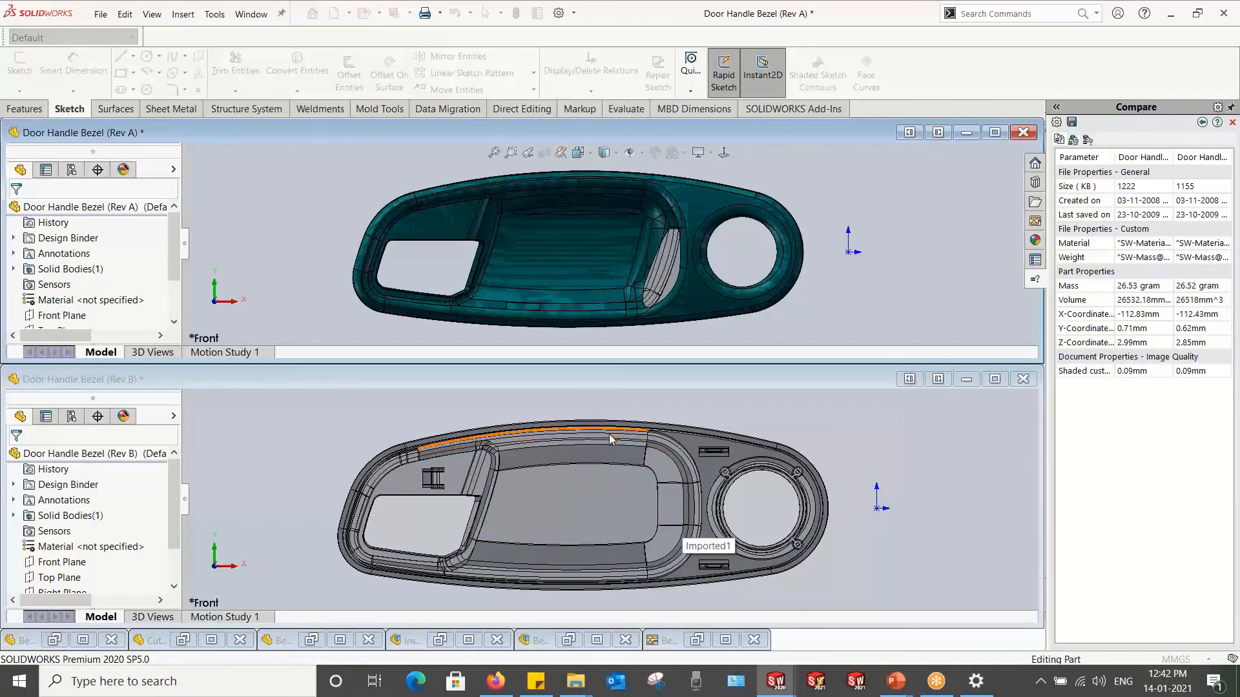
Step: End the comparison and close both Door Handle Bezel revisions without saving them
left_click(1231, 122)
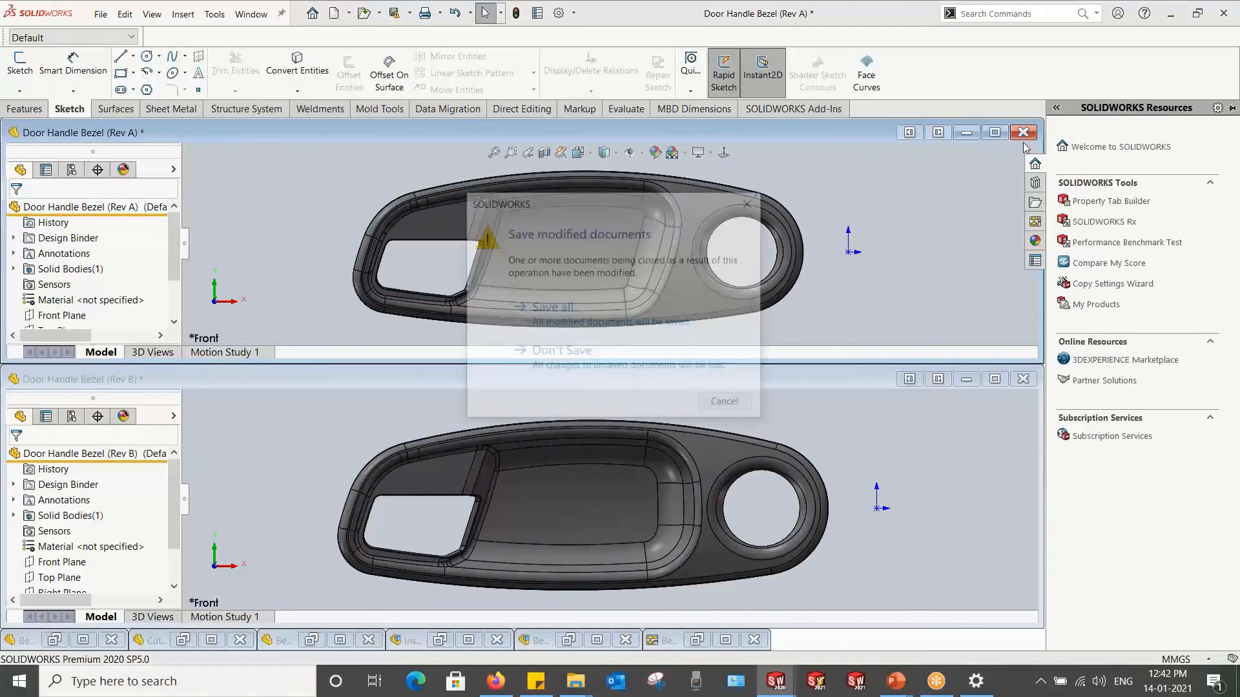
left_click(557, 354)
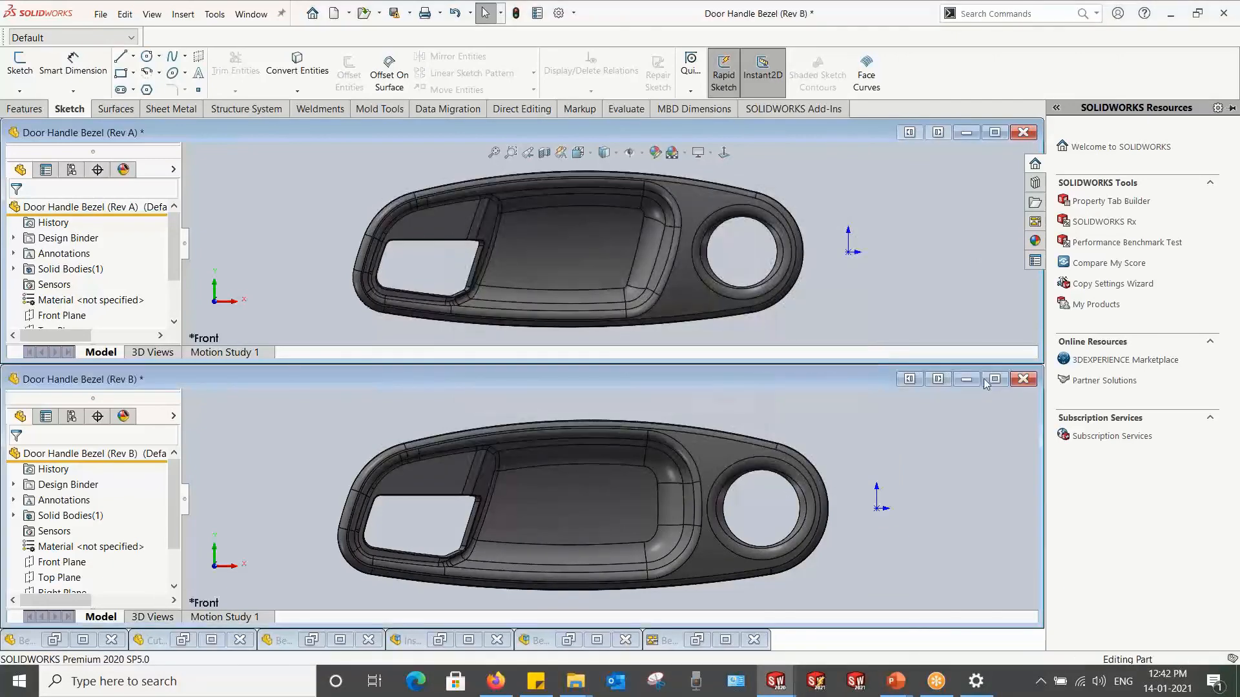
left_click(612, 371)
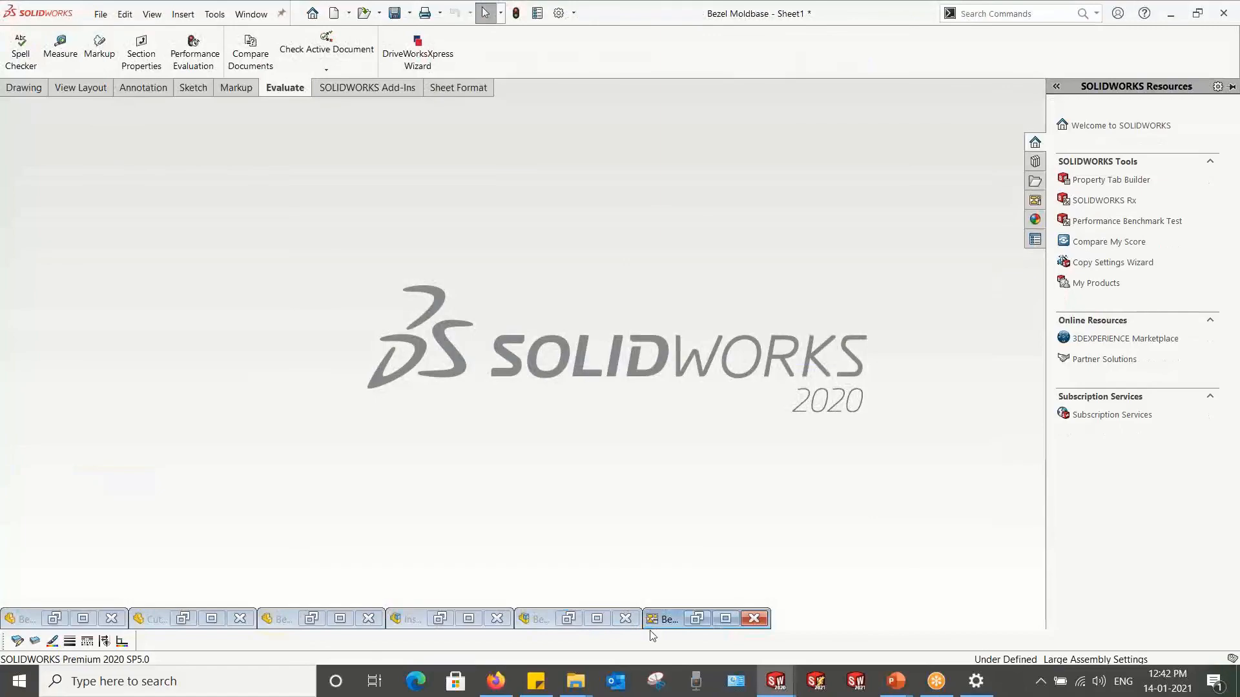
Step: Bring back the Bezel Moldbase drawing at full size and look over its plan view and the whole sheet
left_click(725, 619)
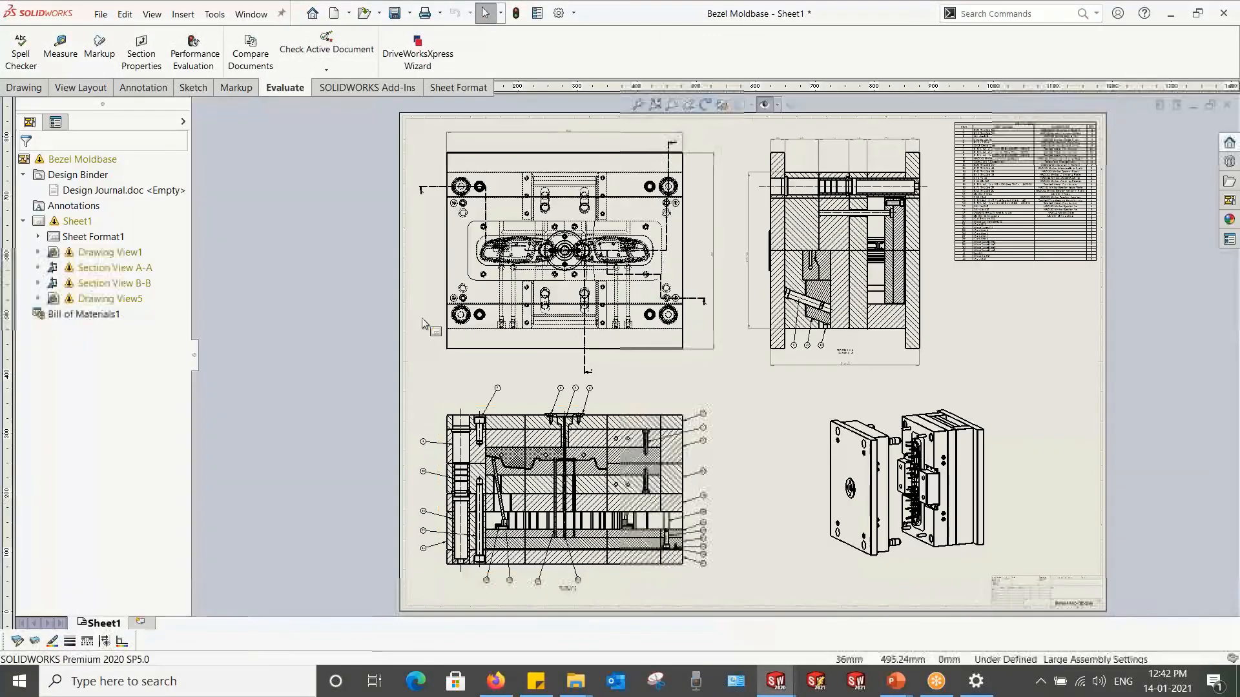
scroll(531, 251, "up", 8)
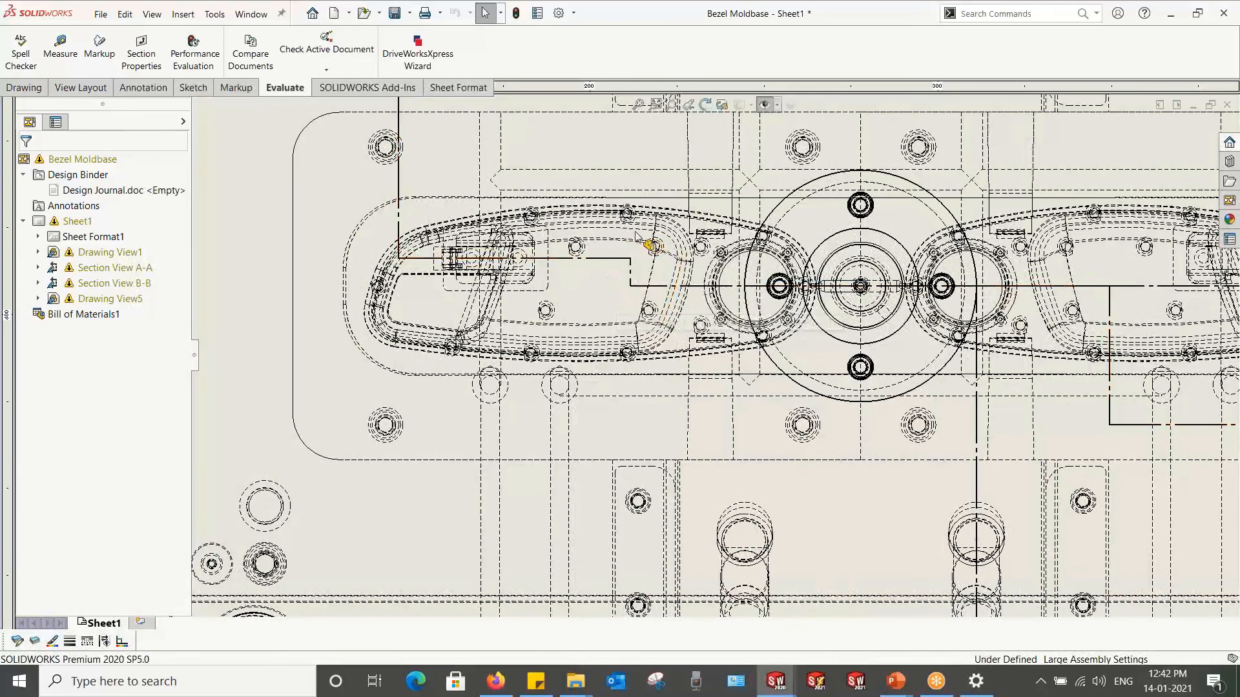
scroll(681, 288, "down", 5)
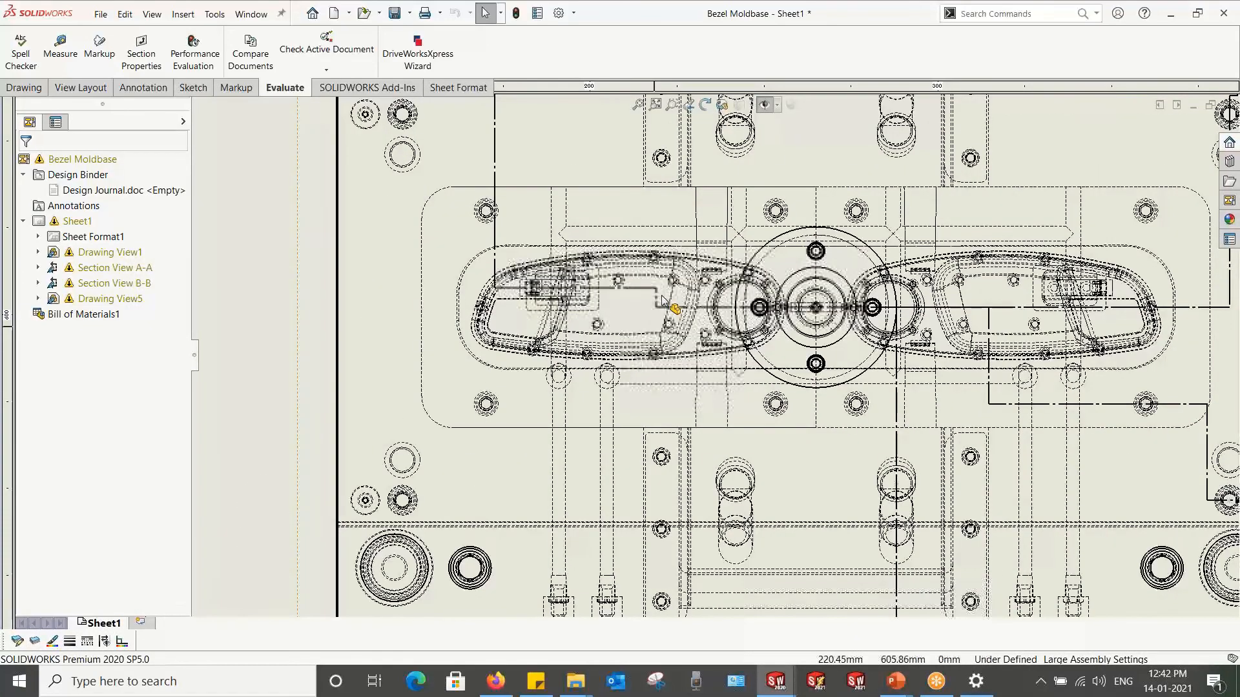
scroll(633, 289, "down", 6)
key("f")
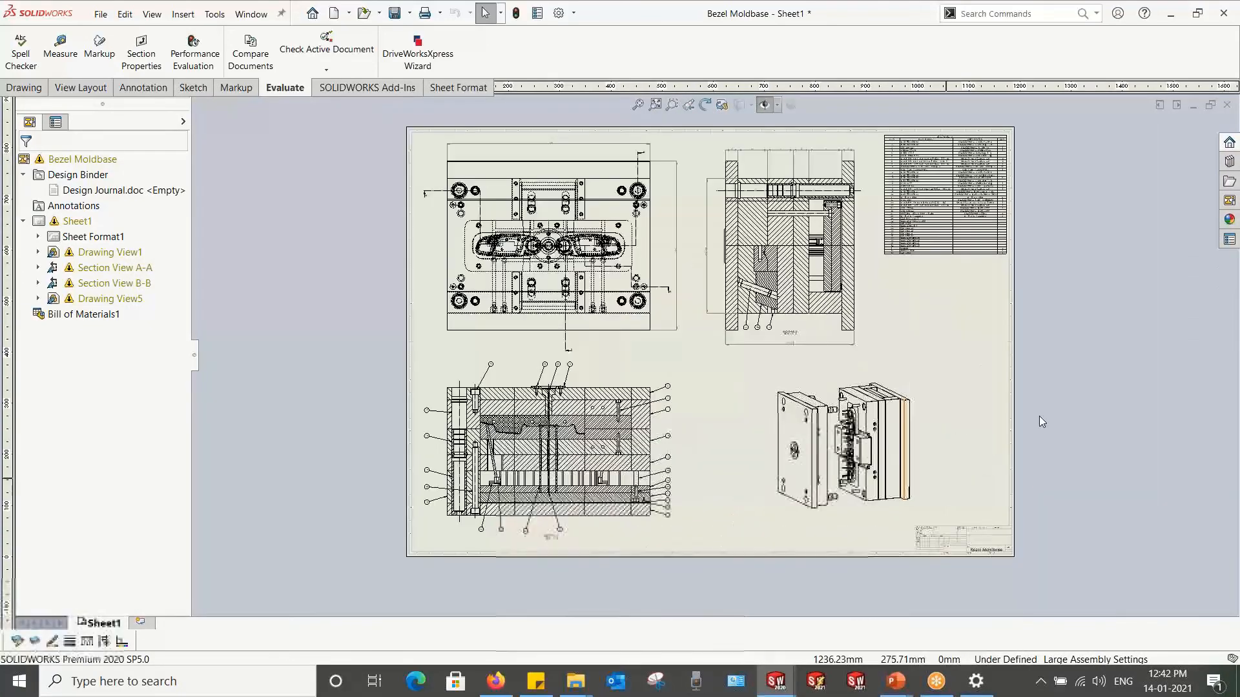
Step: Switch to the open Bezel part
key("ctrl+Tab")
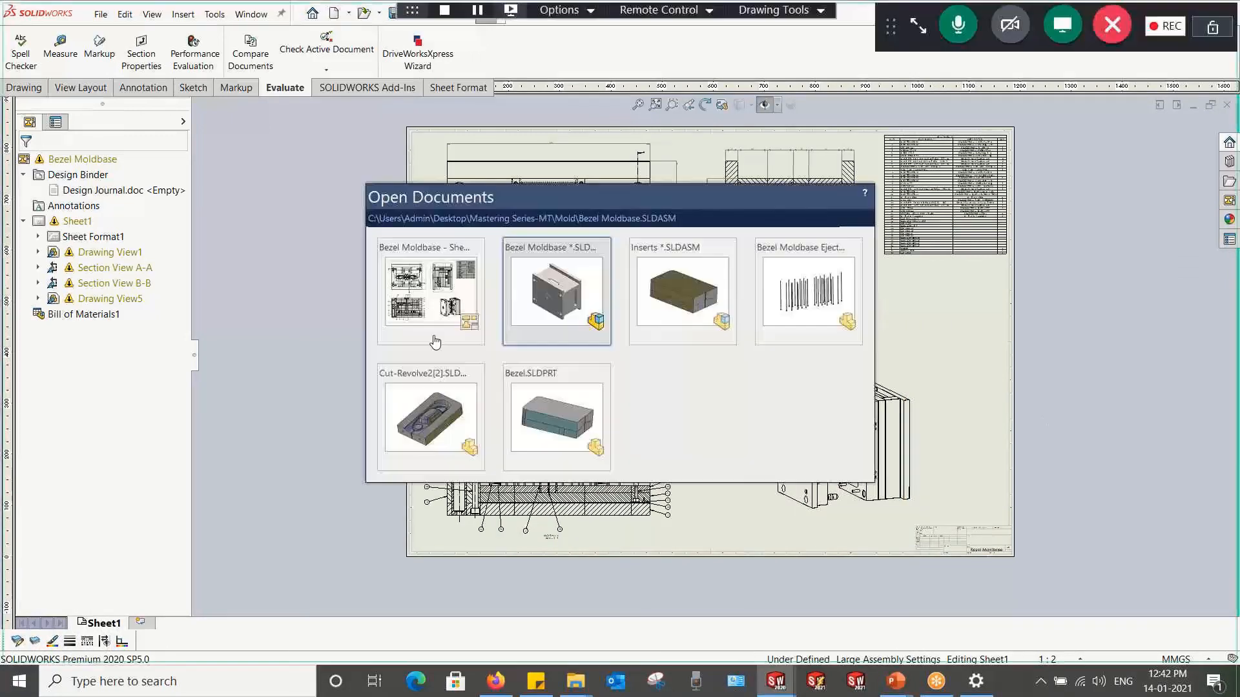
left_click(531, 407)
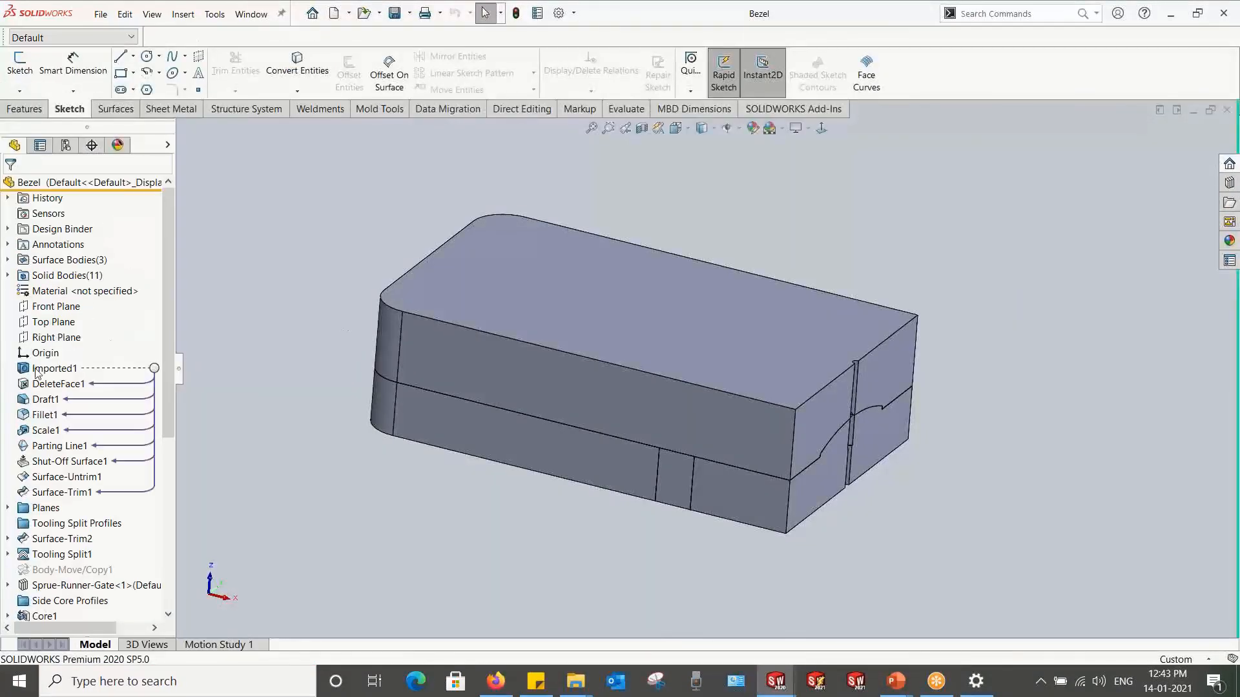
right_click(47, 368)
left_click(47, 330)
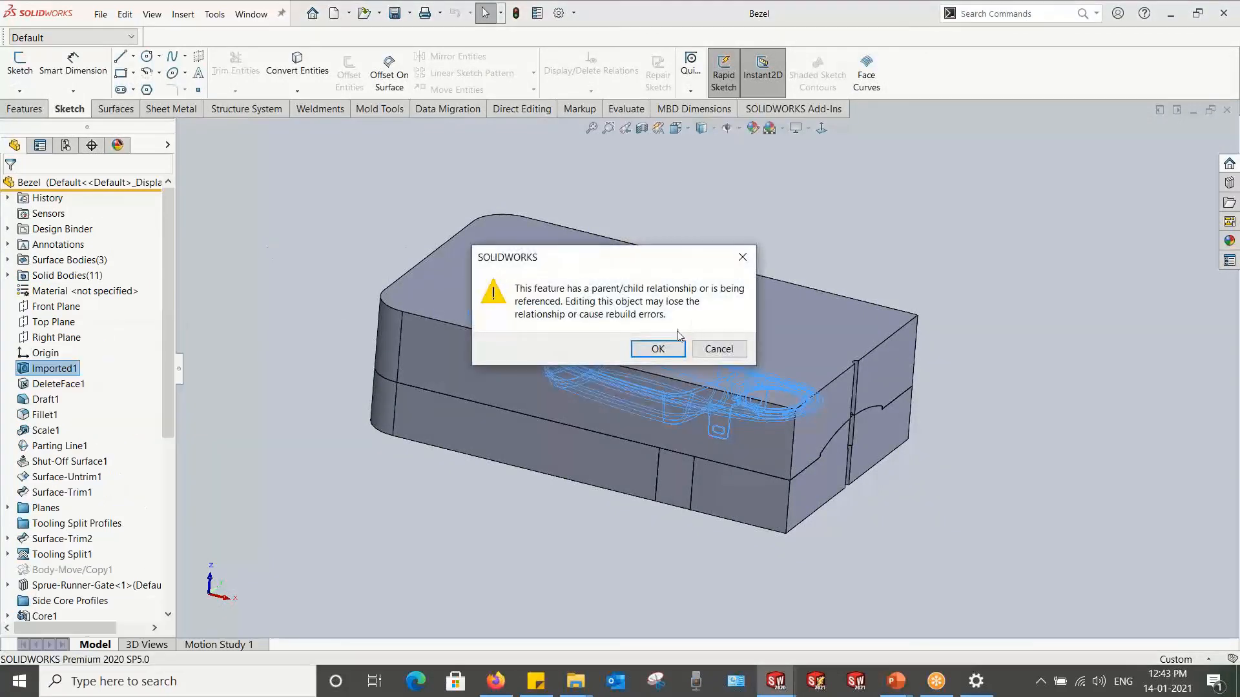
left_click(743, 257)
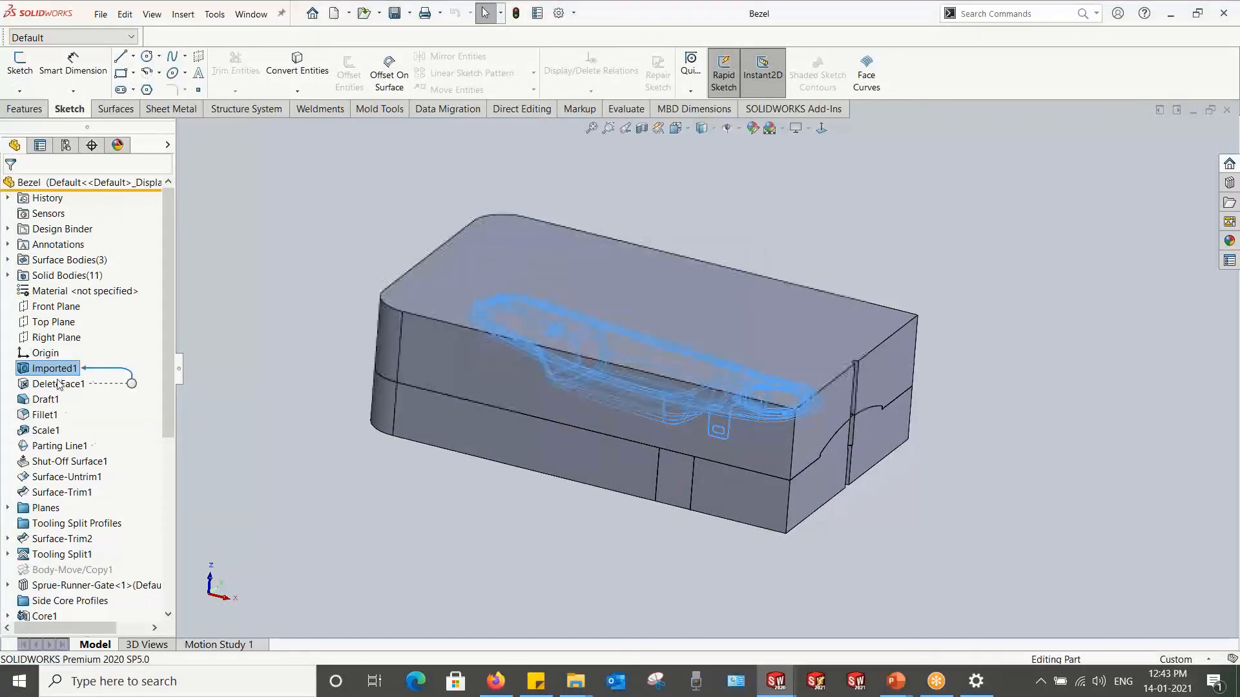
Step: Roll the Bezel part's feature history back to just before DeleteFace1
right_click(59, 383)
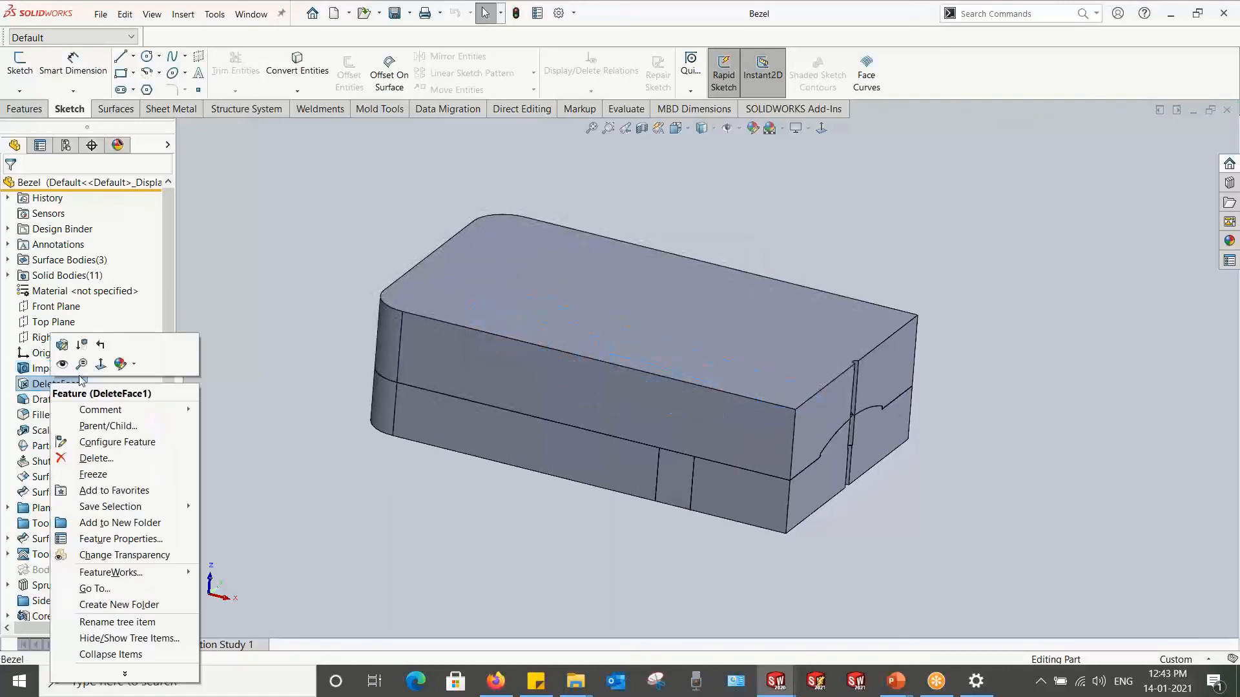
left_click(99, 349)
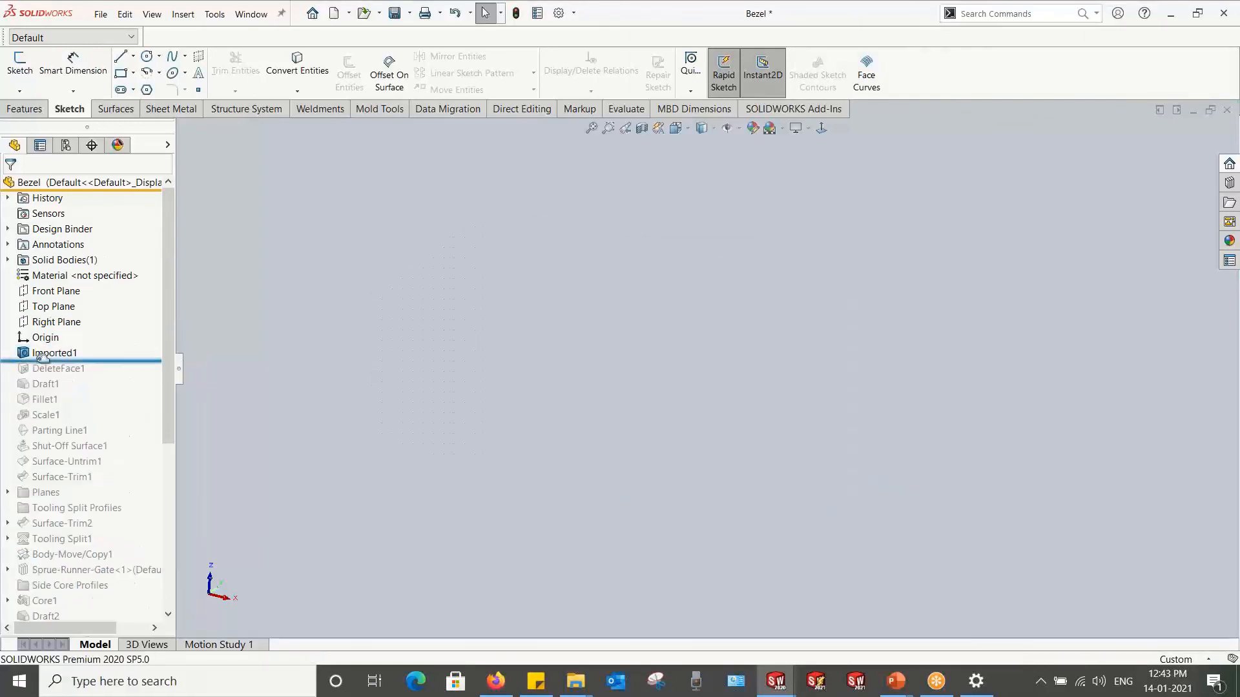
Step: Replace the source geometry of Imported1 with the Door Handle Bezel (Rev B) IGES file from the Mold\IGES folder
right_click(44, 355)
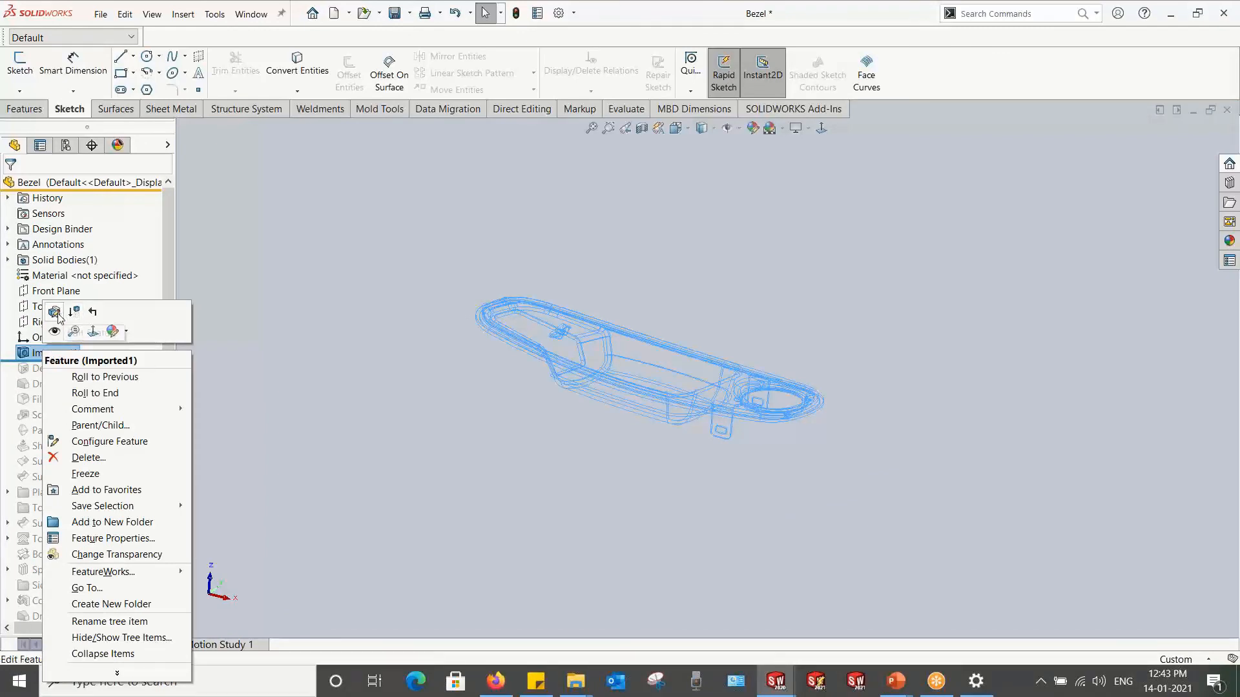
left_click(74, 314)
left_click(656, 349)
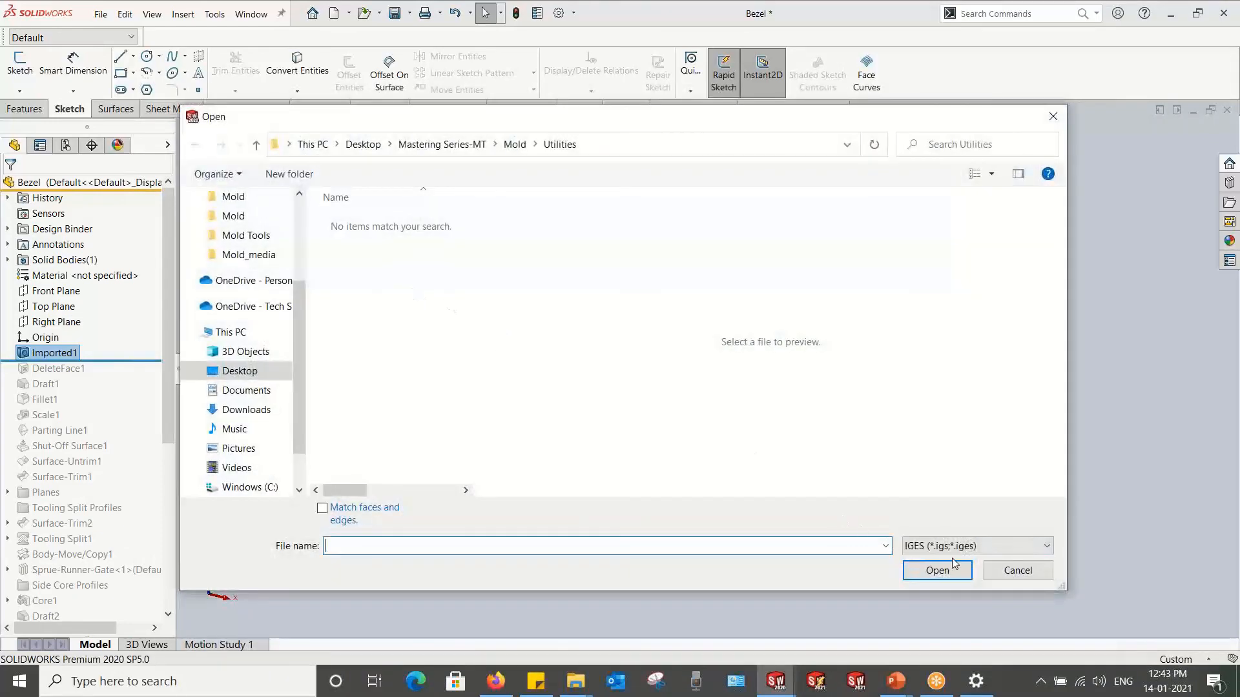
left_click(515, 144)
double_click(379, 261)
left_click(385, 242)
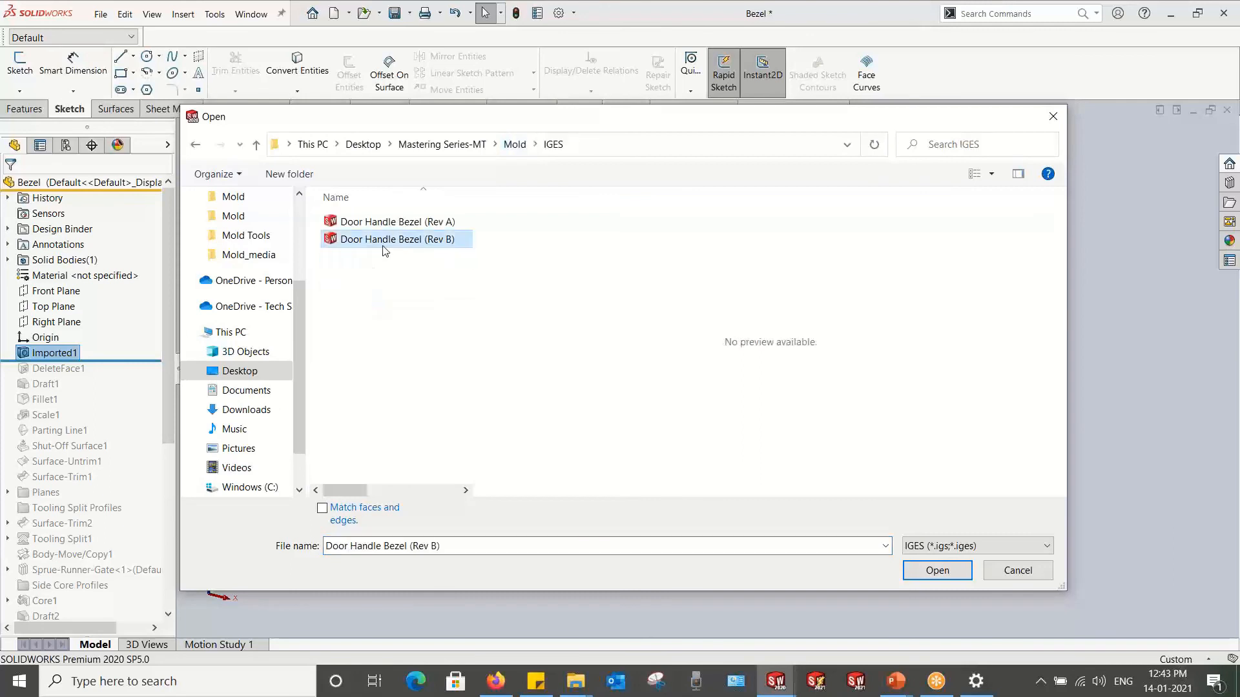
left_click(907, 573)
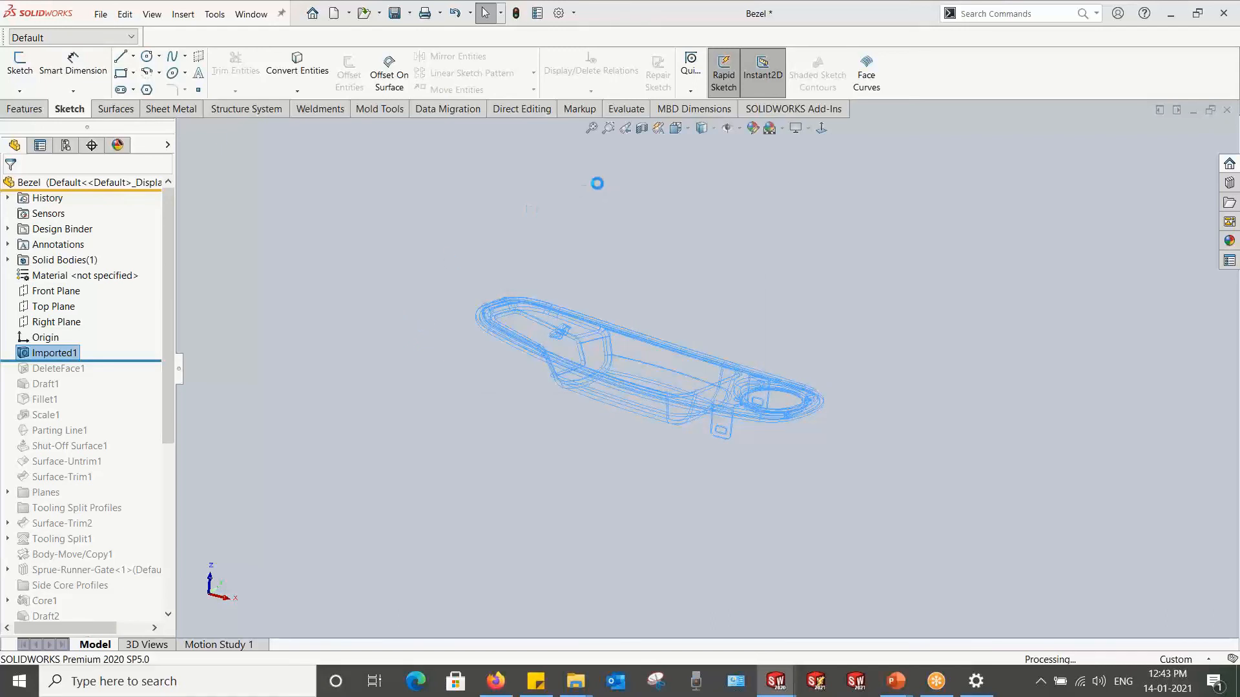
Step: Show the hidden Imported1 solid body and view the replaced bezel geometry face-on
left_click(8, 260)
right_click(52, 291)
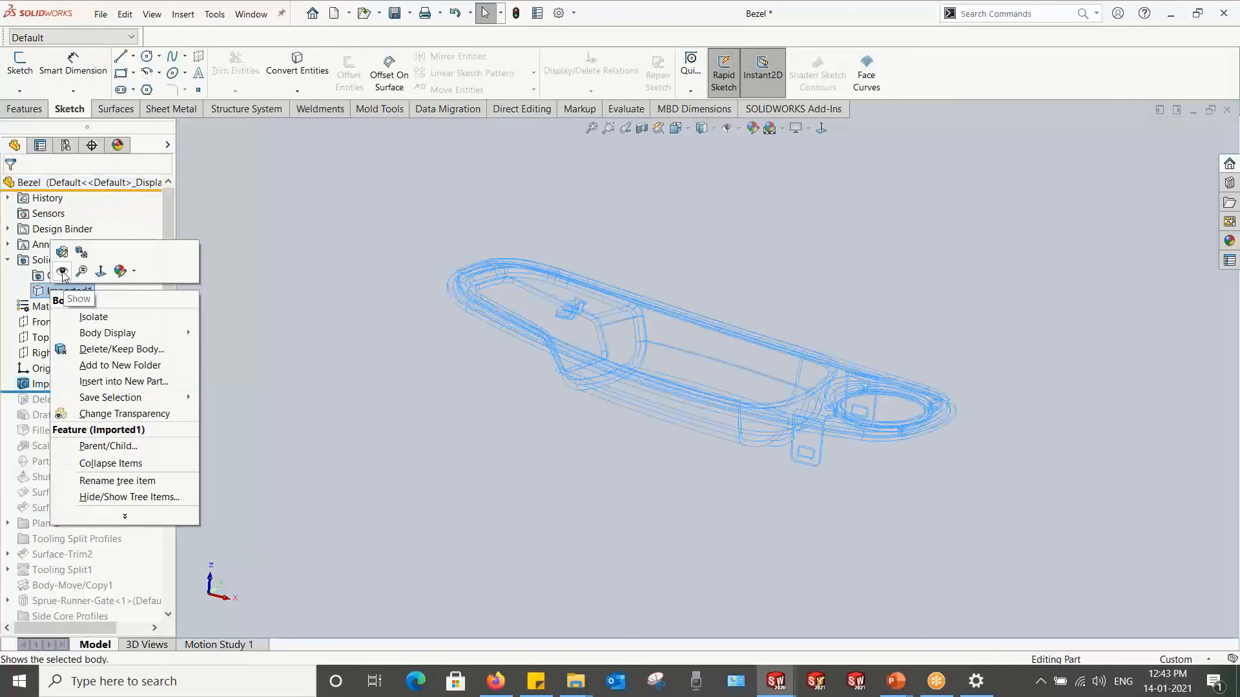
left_click(63, 272)
middle_click_drag(347, 283, 327, 481)
left_click(822, 129)
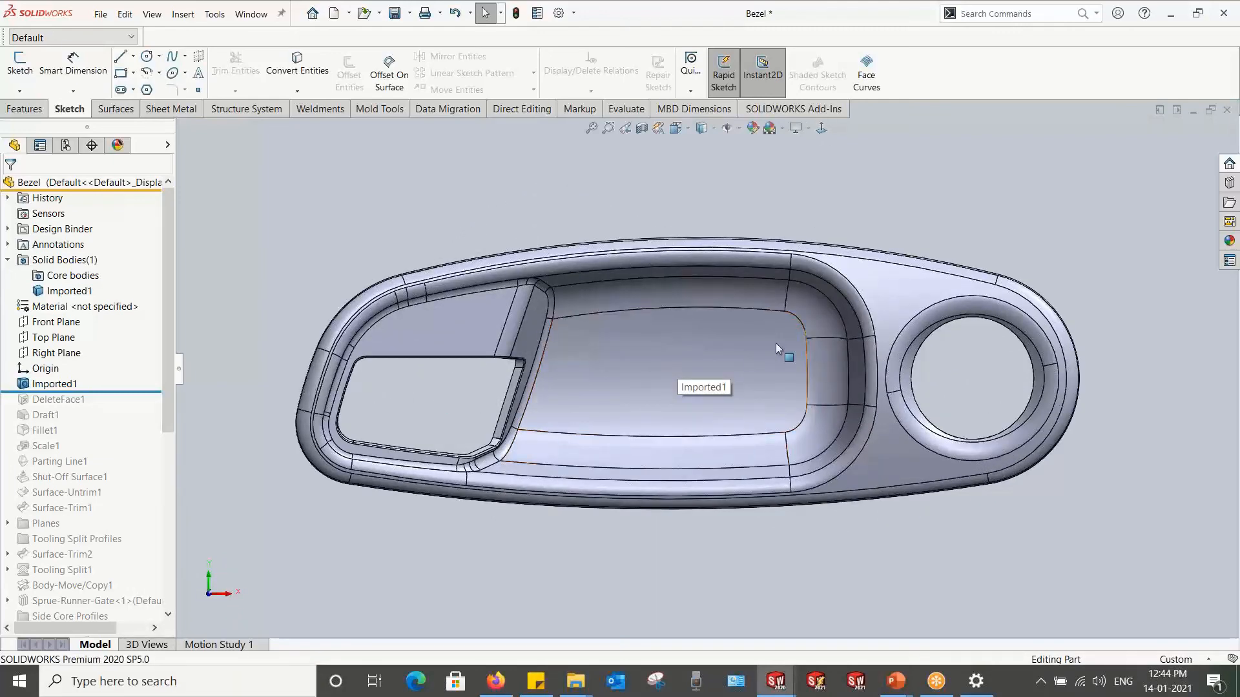
Step: Roll the Bezel part's feature history forward to the end, past Move Face1
middle_click_drag(261, 420, 270, 342)
left_click_drag(108, 391, 124, 617)
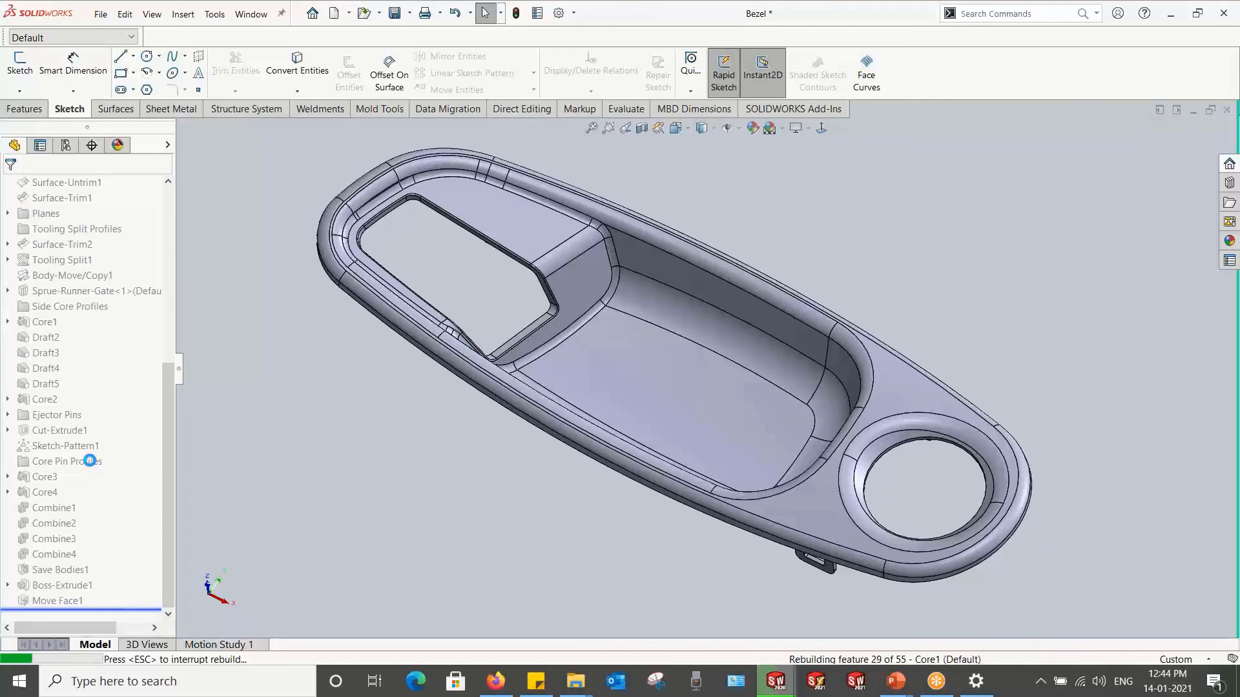
Step: Switch to the Bezel Moldbase drawing to update it and dismiss its update report
key("ctrl+Tab")
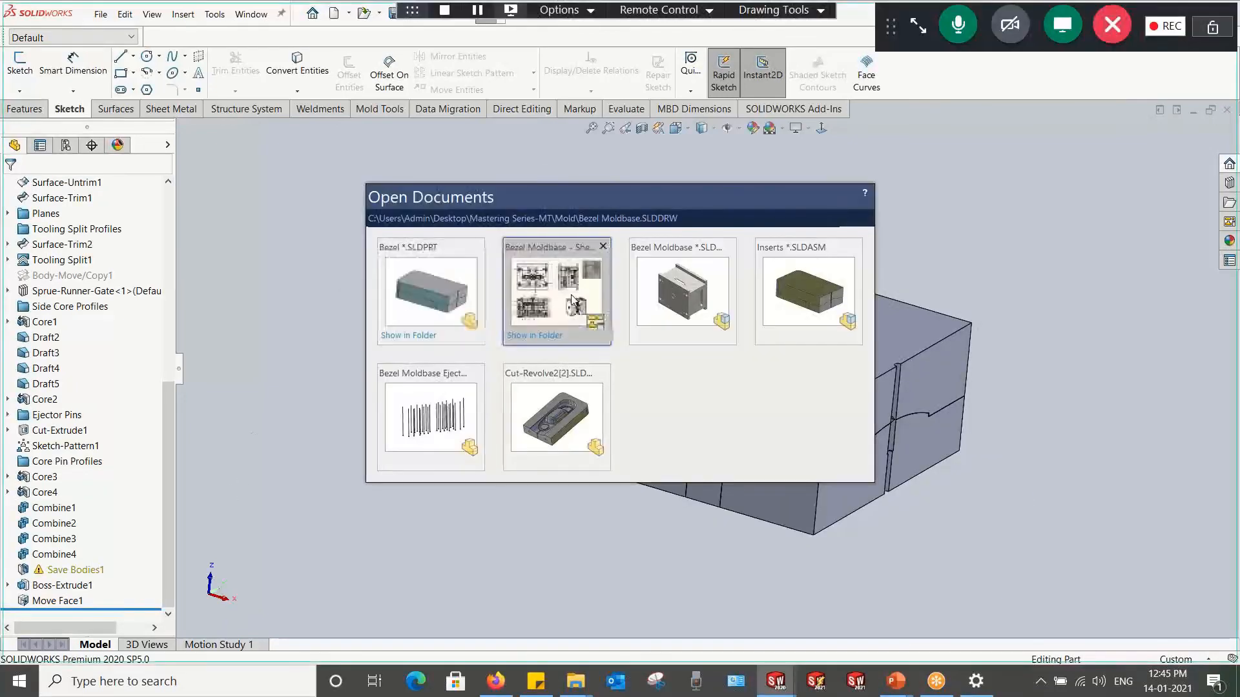
left_click(584, 293)
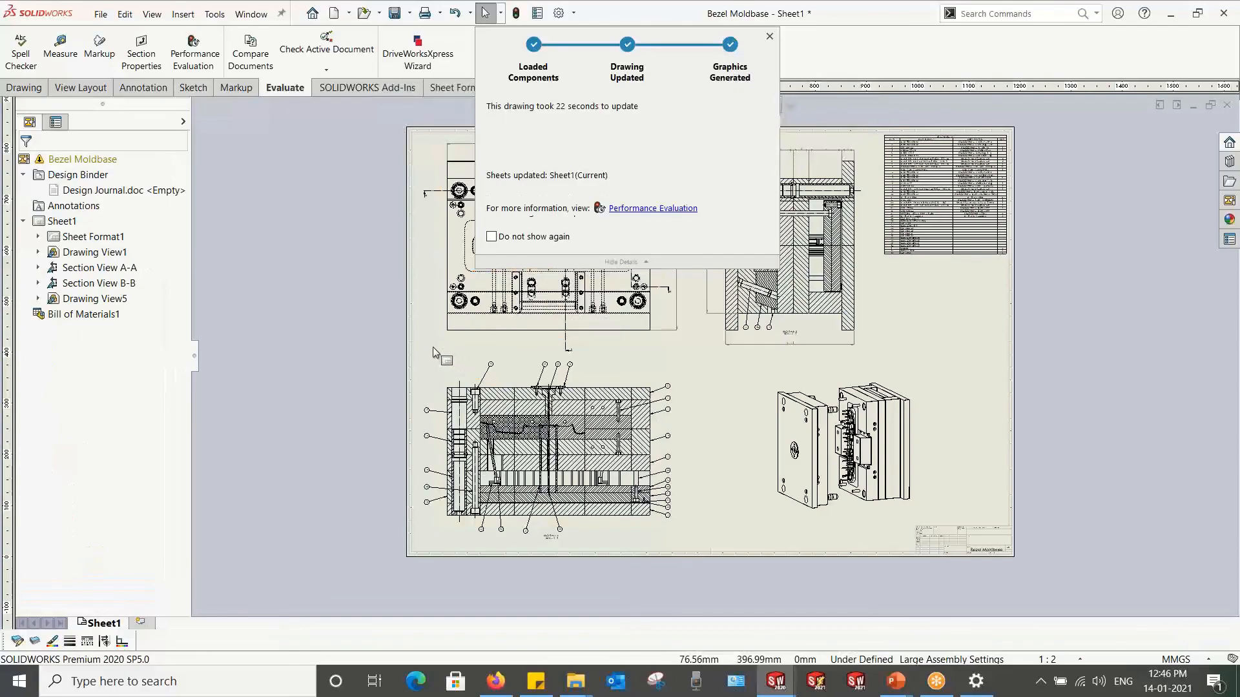
left_click(316, 269)
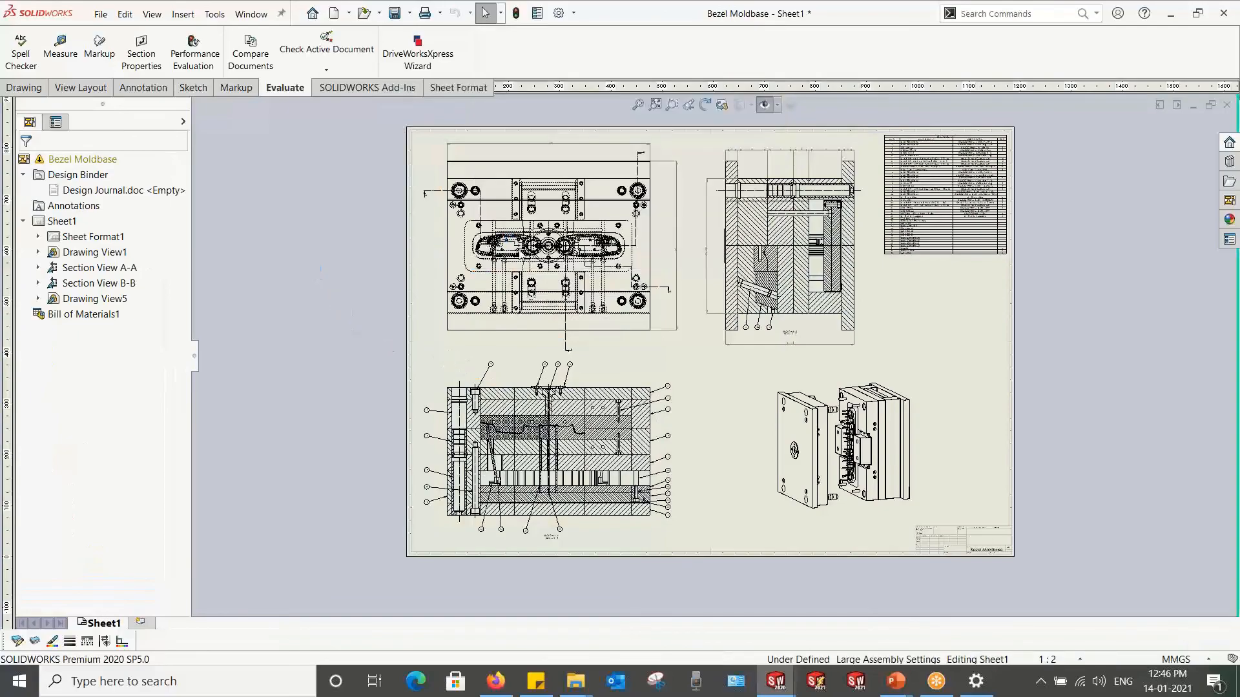
Step: Examine the bezel cavities in the updated plan view and the last rows of the bill of materials, ending on the whole sheet
scroll(463, 218, "down", 4)
scroll(531, 266, "down", 8)
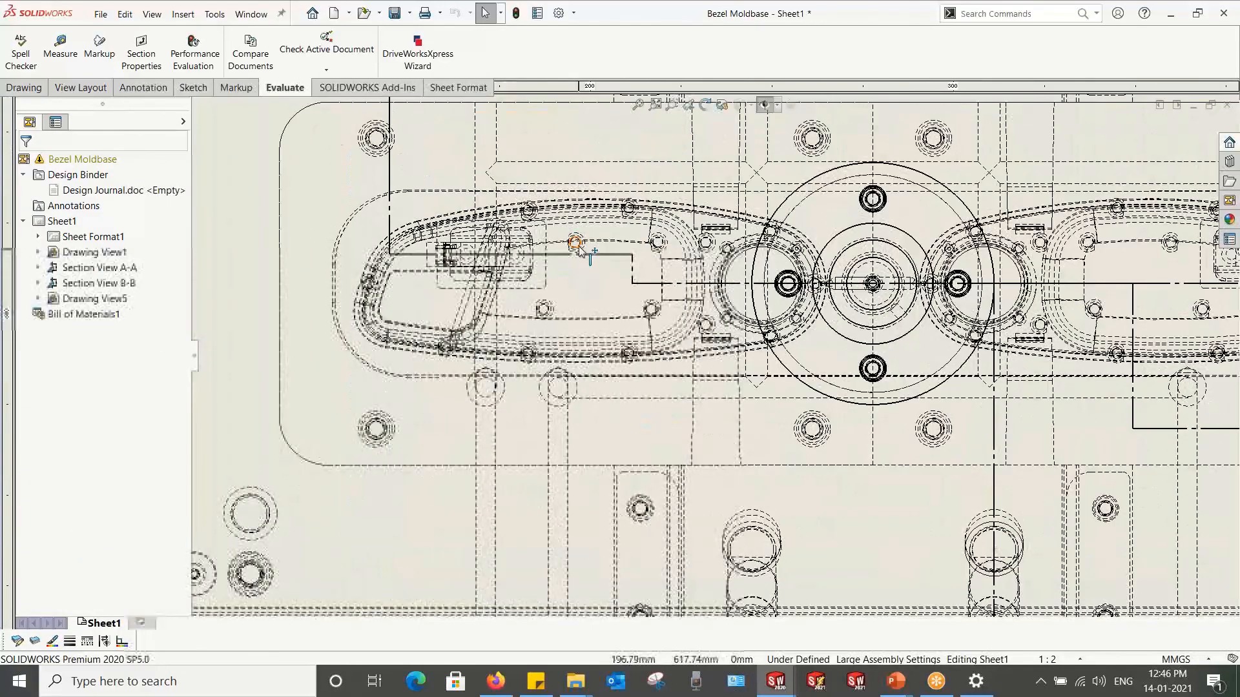
scroll(676, 308, "up", 5)
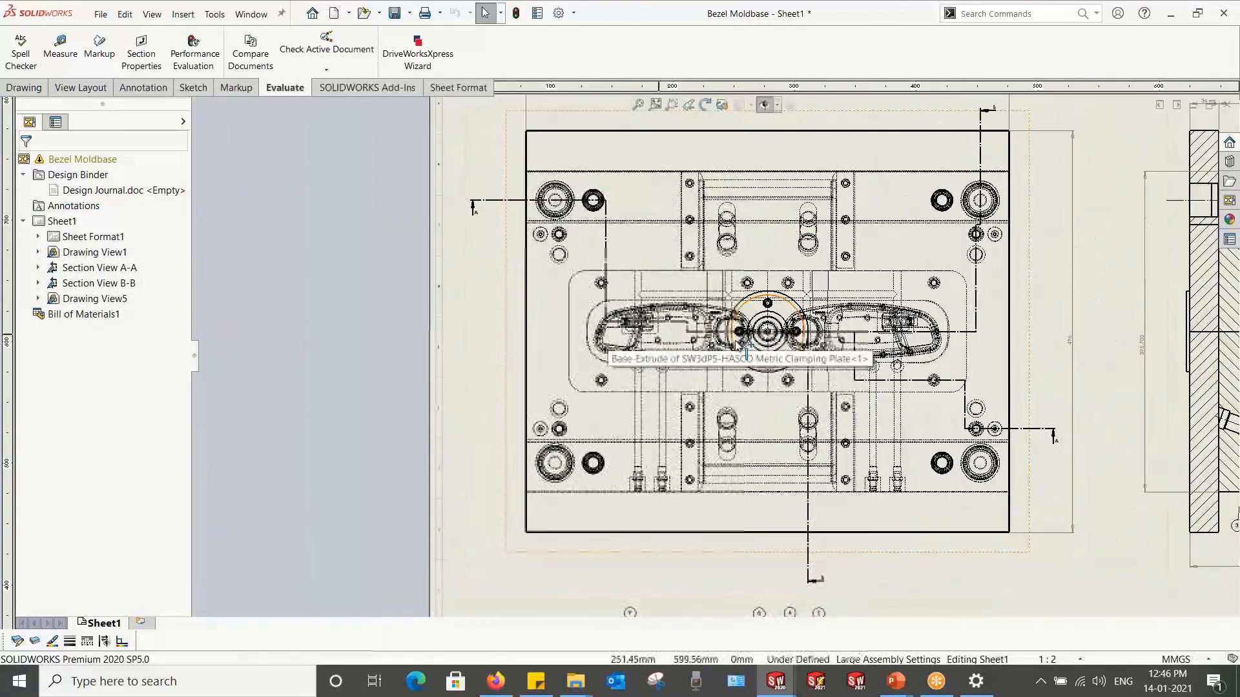
scroll(740, 344, "down", 3)
scroll(738, 343, "down", 4)
scroll(717, 353, "up", 5)
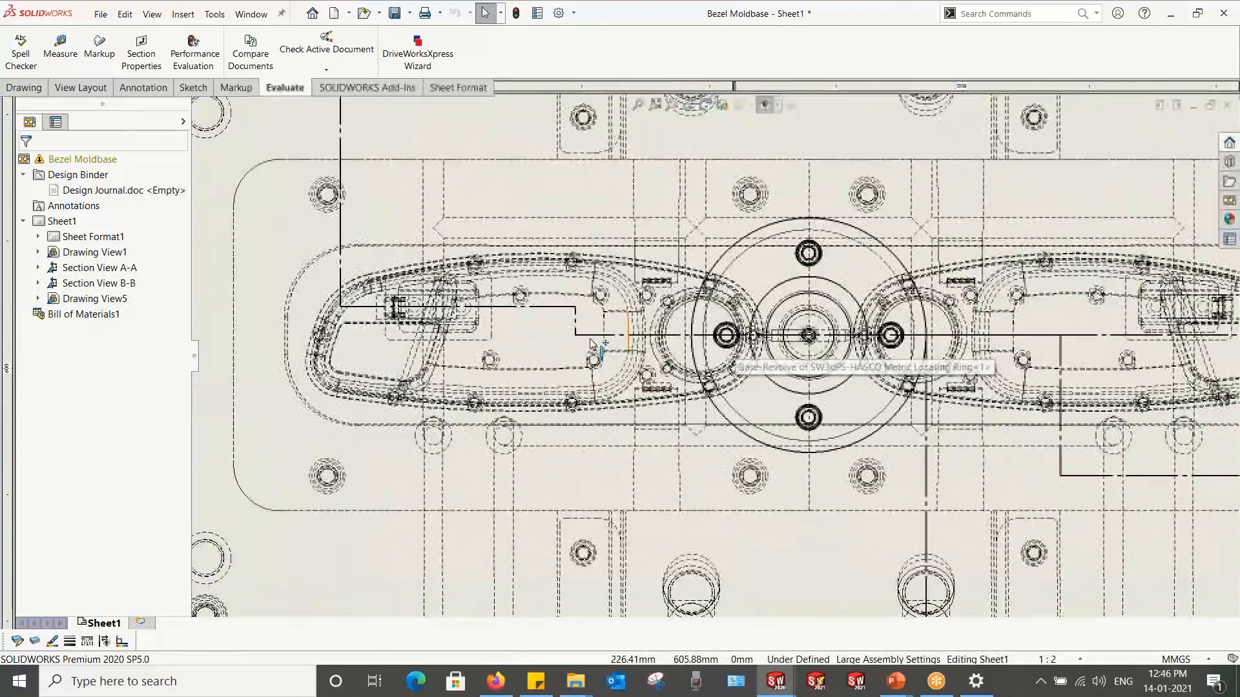
scroll(417, 239, "up", 6)
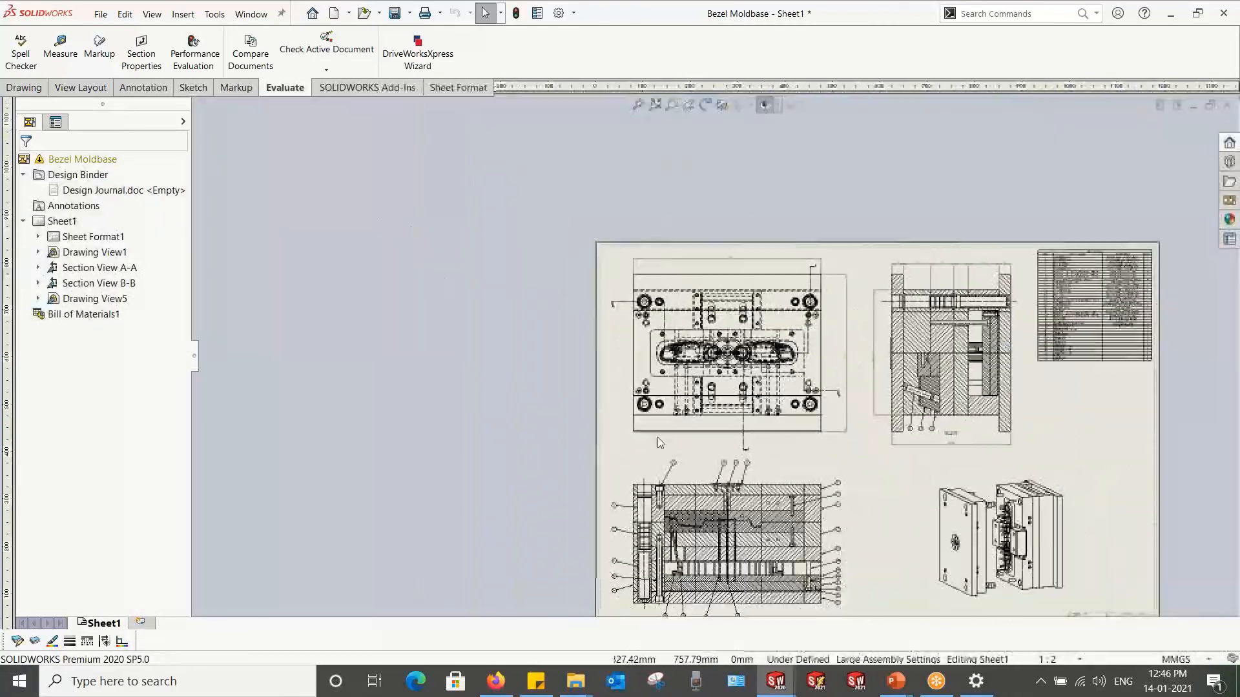
scroll(1099, 563, "down", 3)
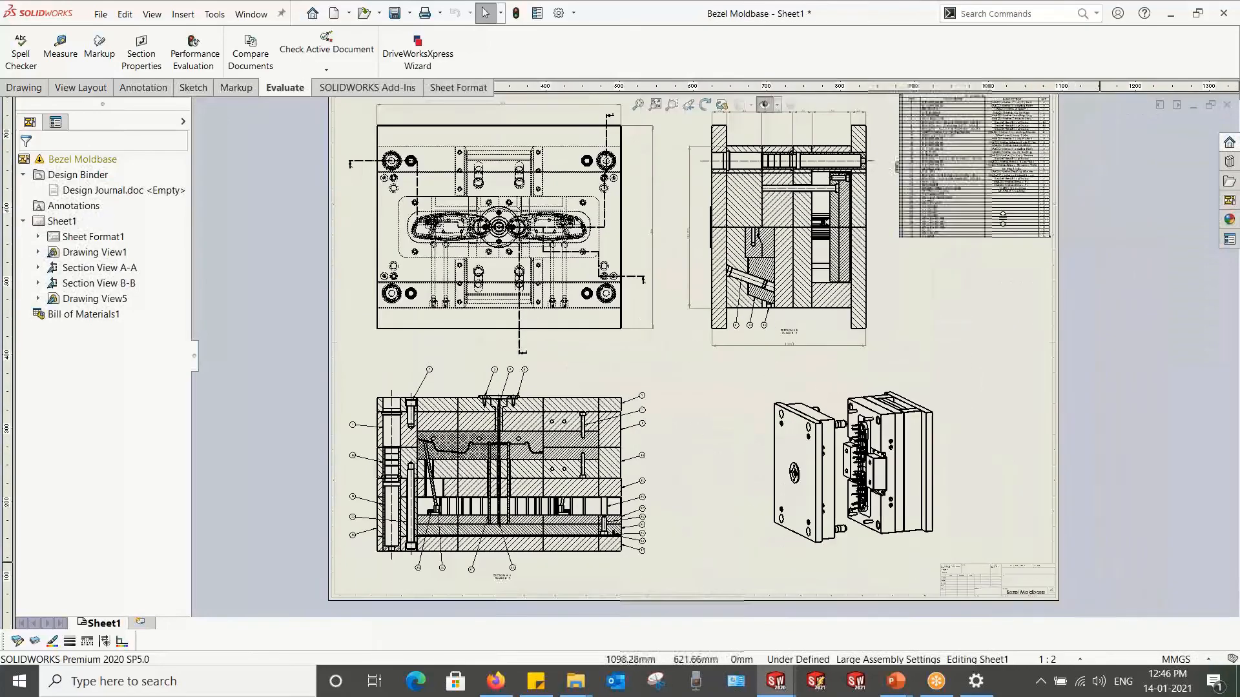
scroll(994, 200, "down", 8)
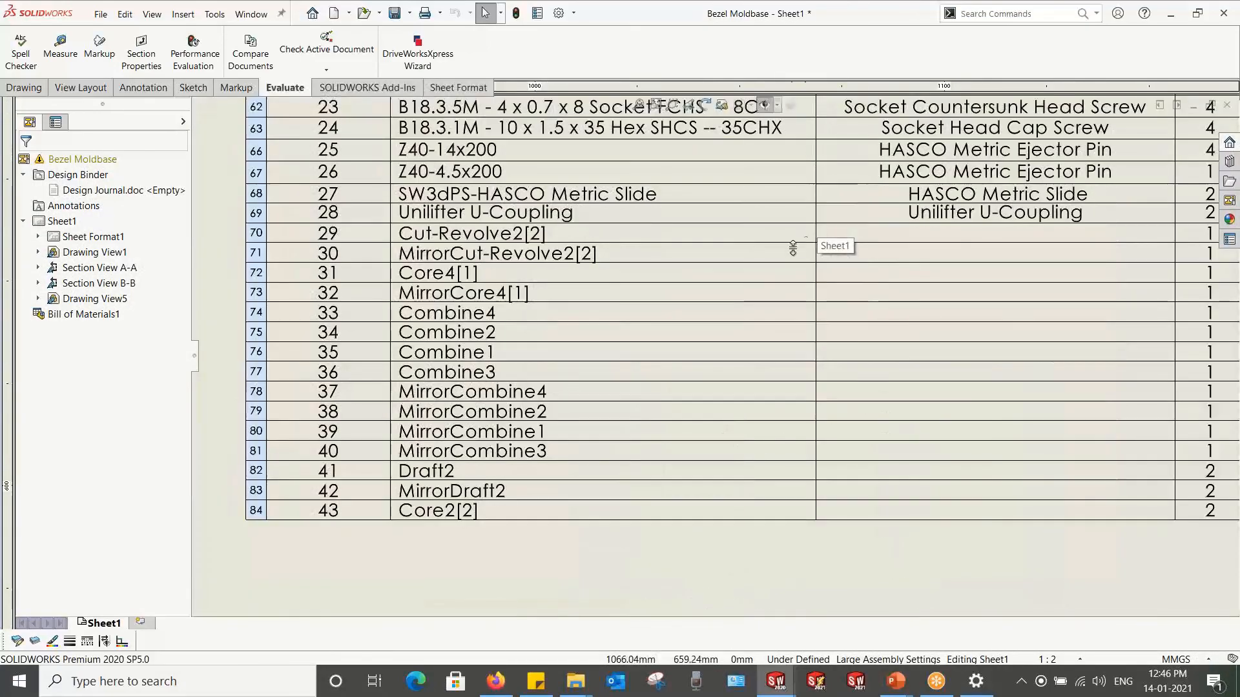
scroll(711, 362, "up", 4)
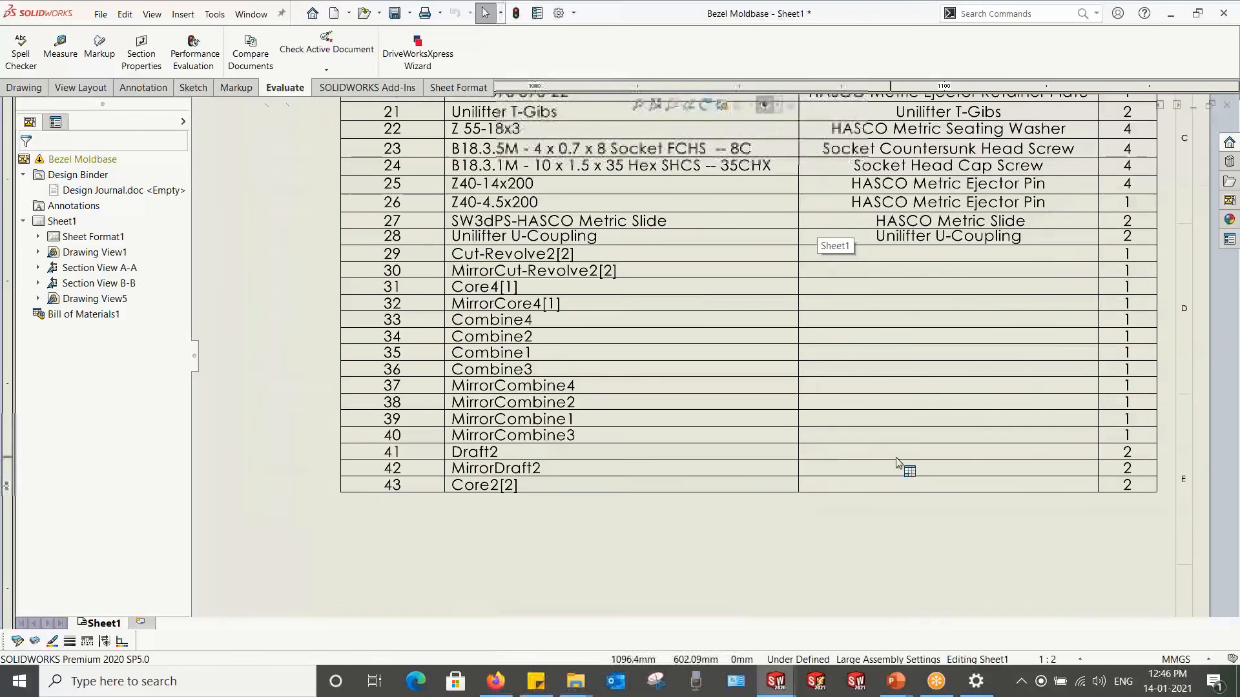
scroll(710, 323, "up", 3)
left_click(638, 104)
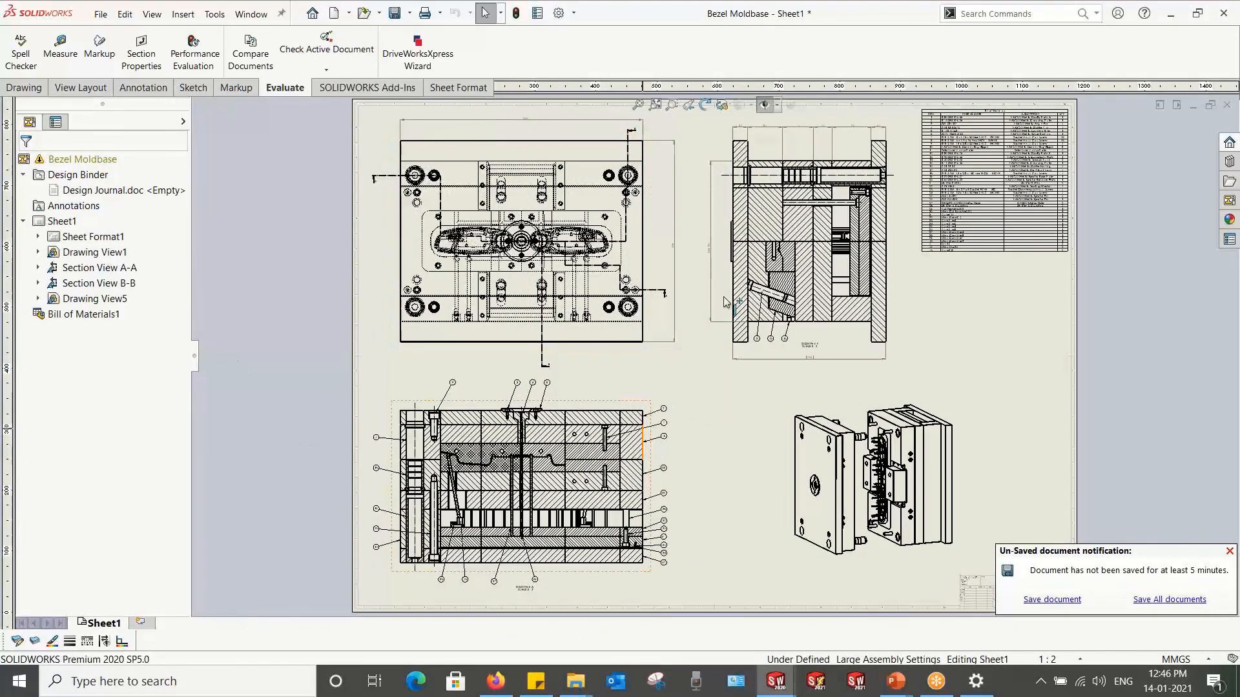
Step: Switch to the PowerPoint slide show and advance past the mold tools summary to the closing slide
key("alt+Tab")
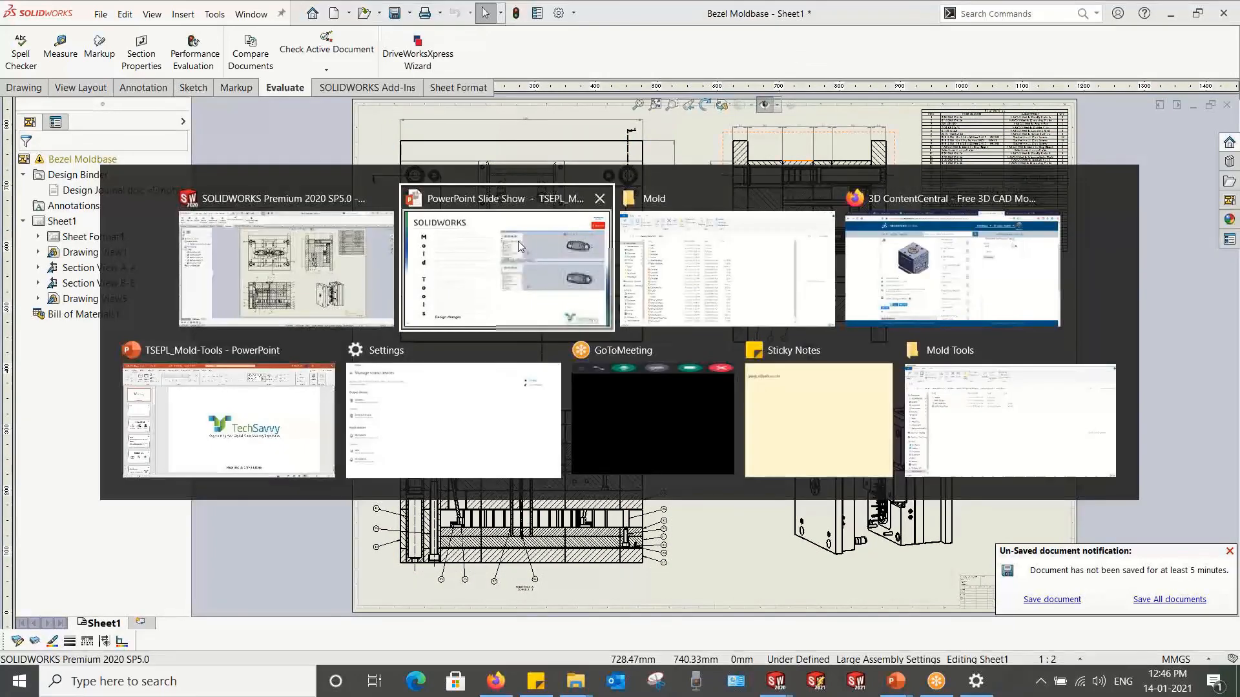
key("Right")
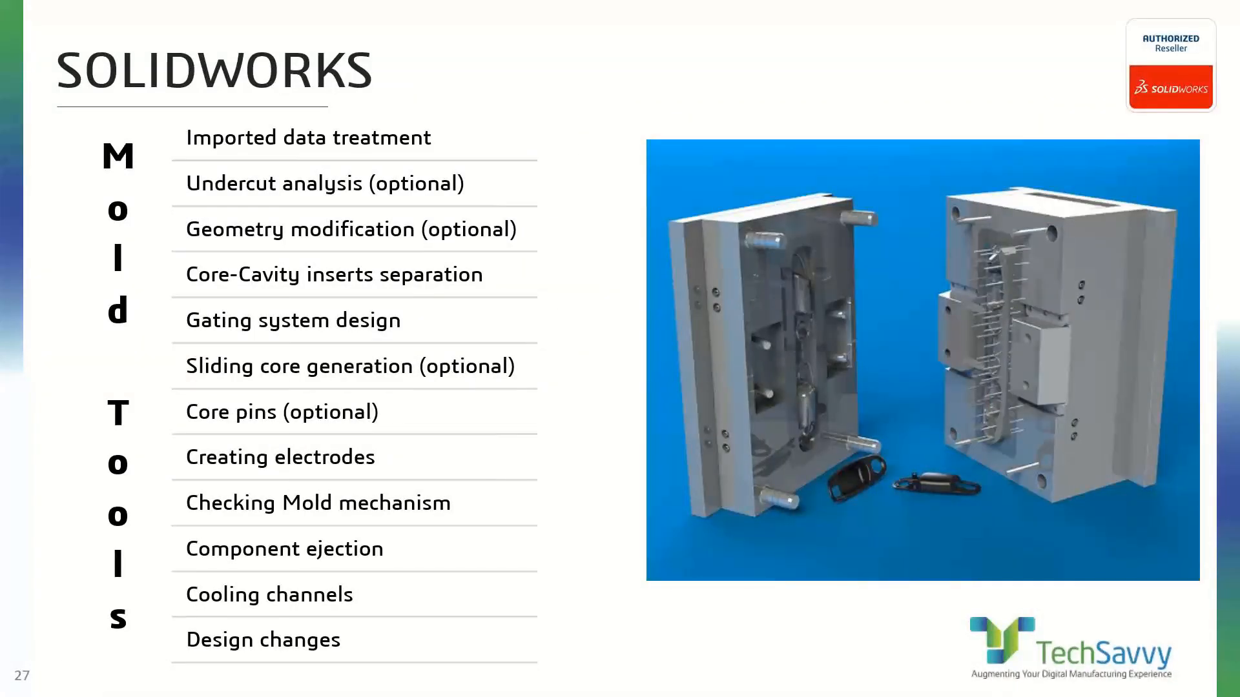
key("Right")
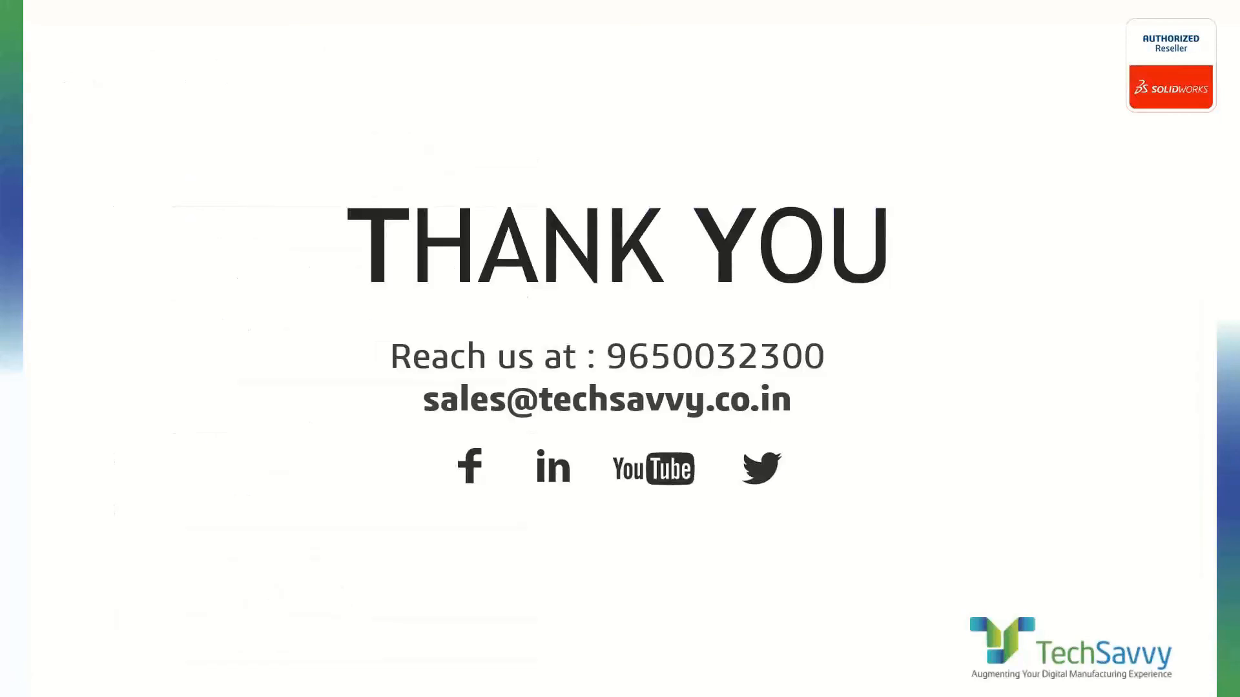